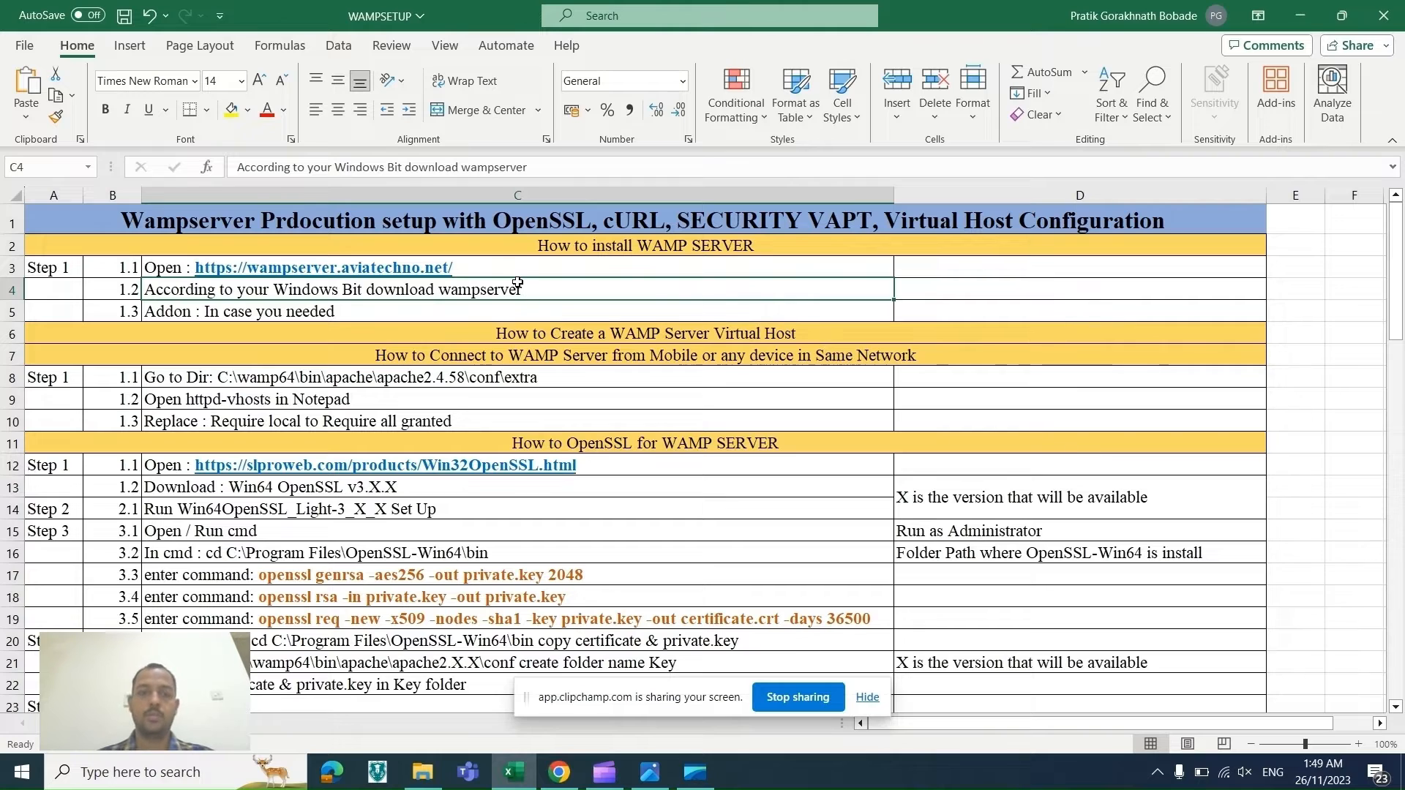
# Step: Copy the WampServer site URL from cell C3 and open it in a new browser tab
pyautogui.doubleClick(470, 267)
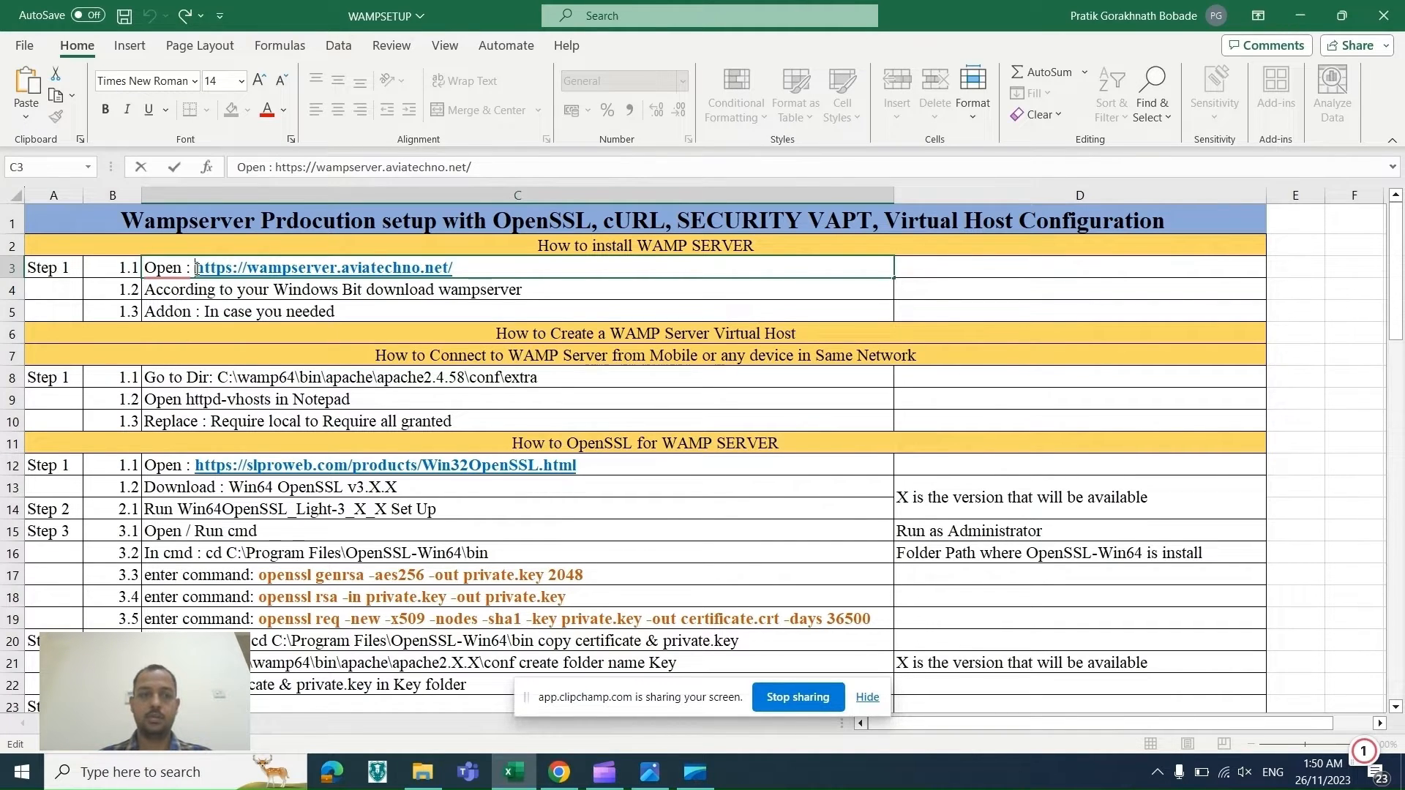
pyautogui.moveTo(197, 268); pyautogui.dragTo(475, 292)
pyautogui.hotkey('ctrl', 'c')
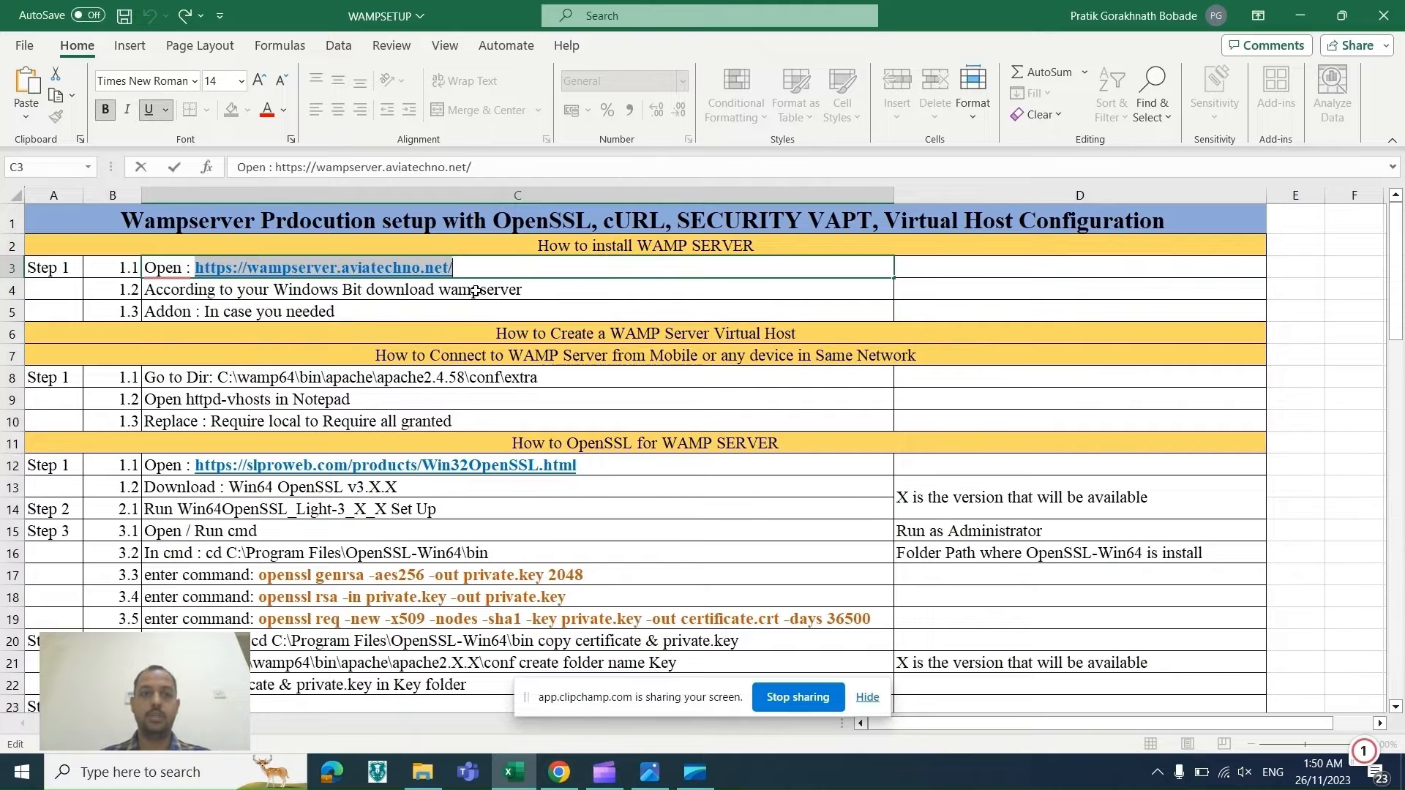
pyautogui.click(532, 275)
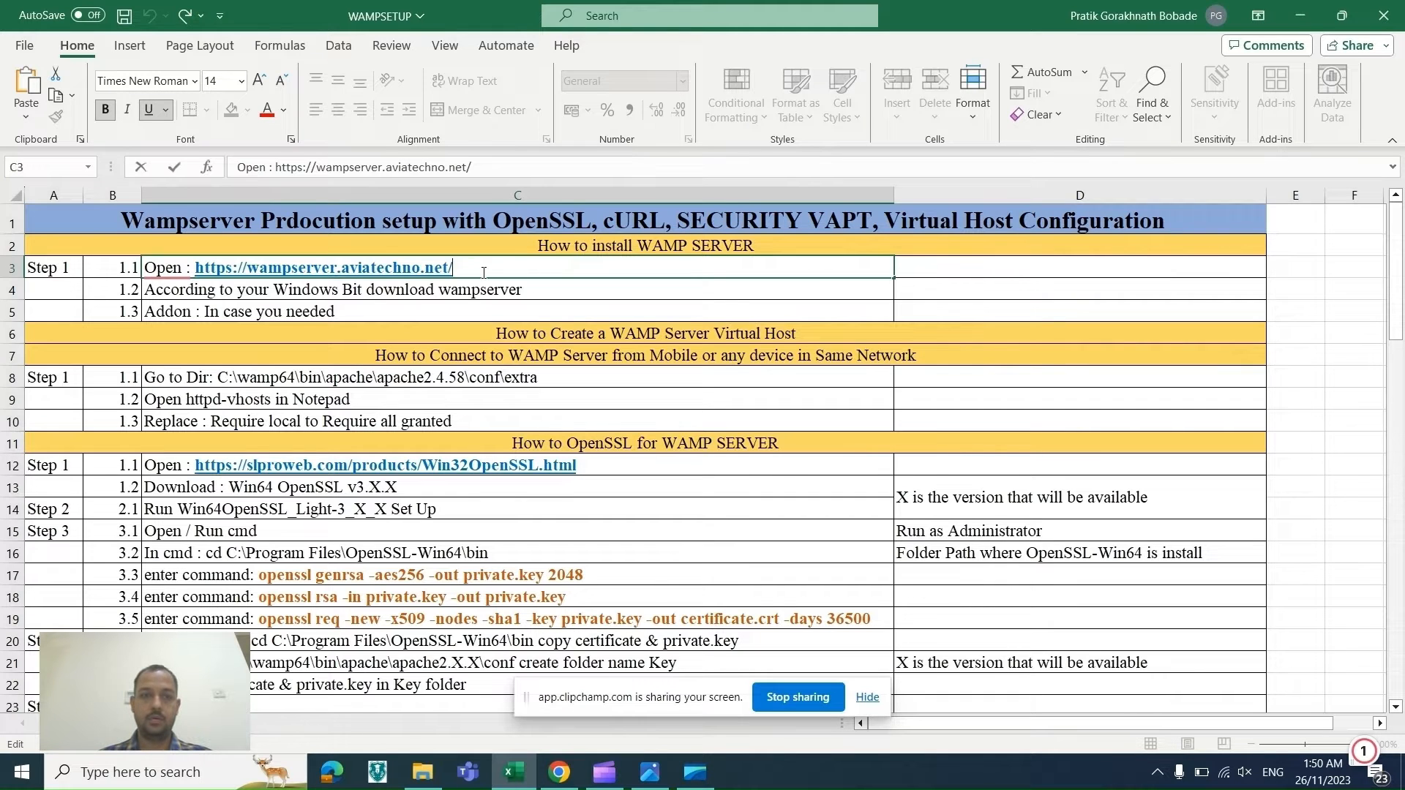
pyautogui.click(559, 772)
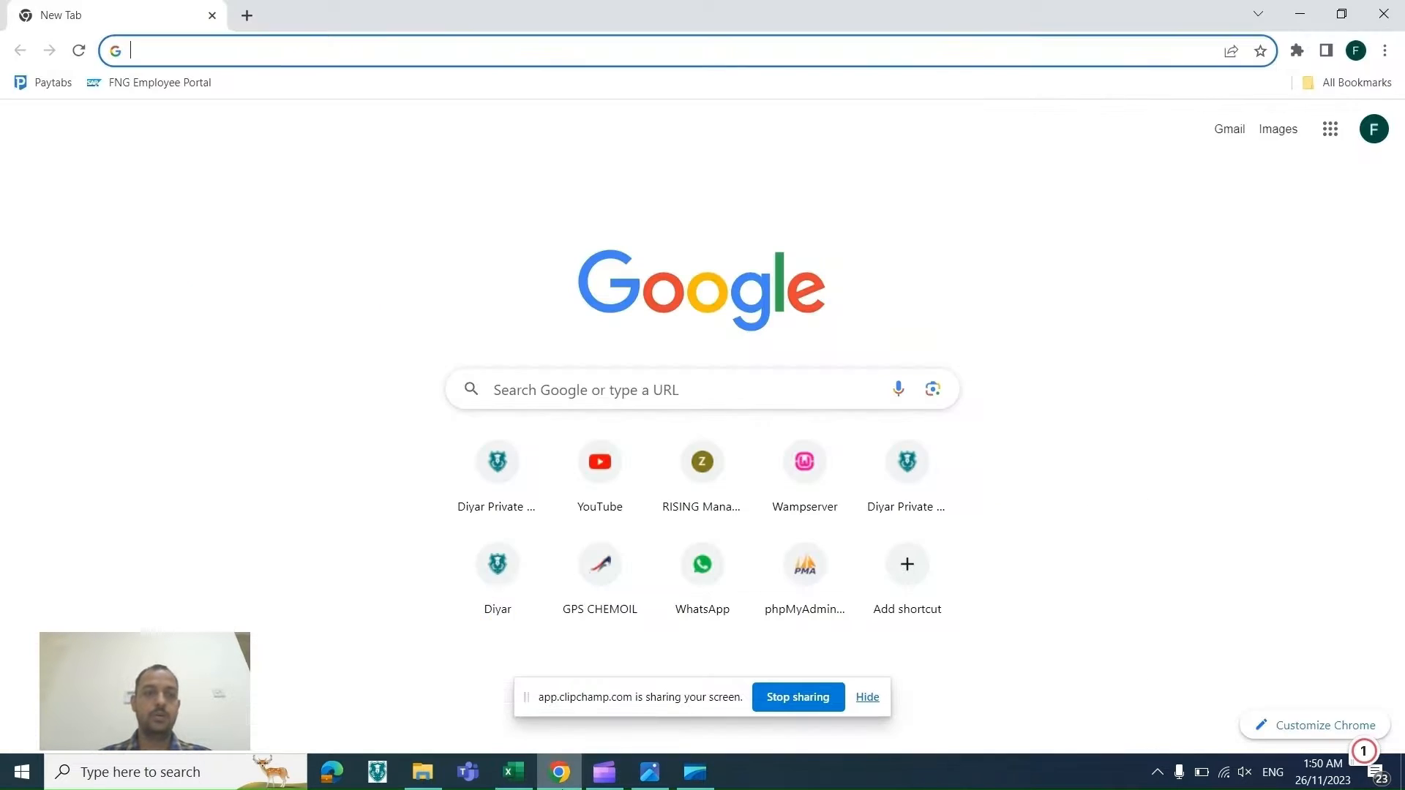
pyautogui.hotkey('ctrl', 'v')
pyautogui.press('Return')
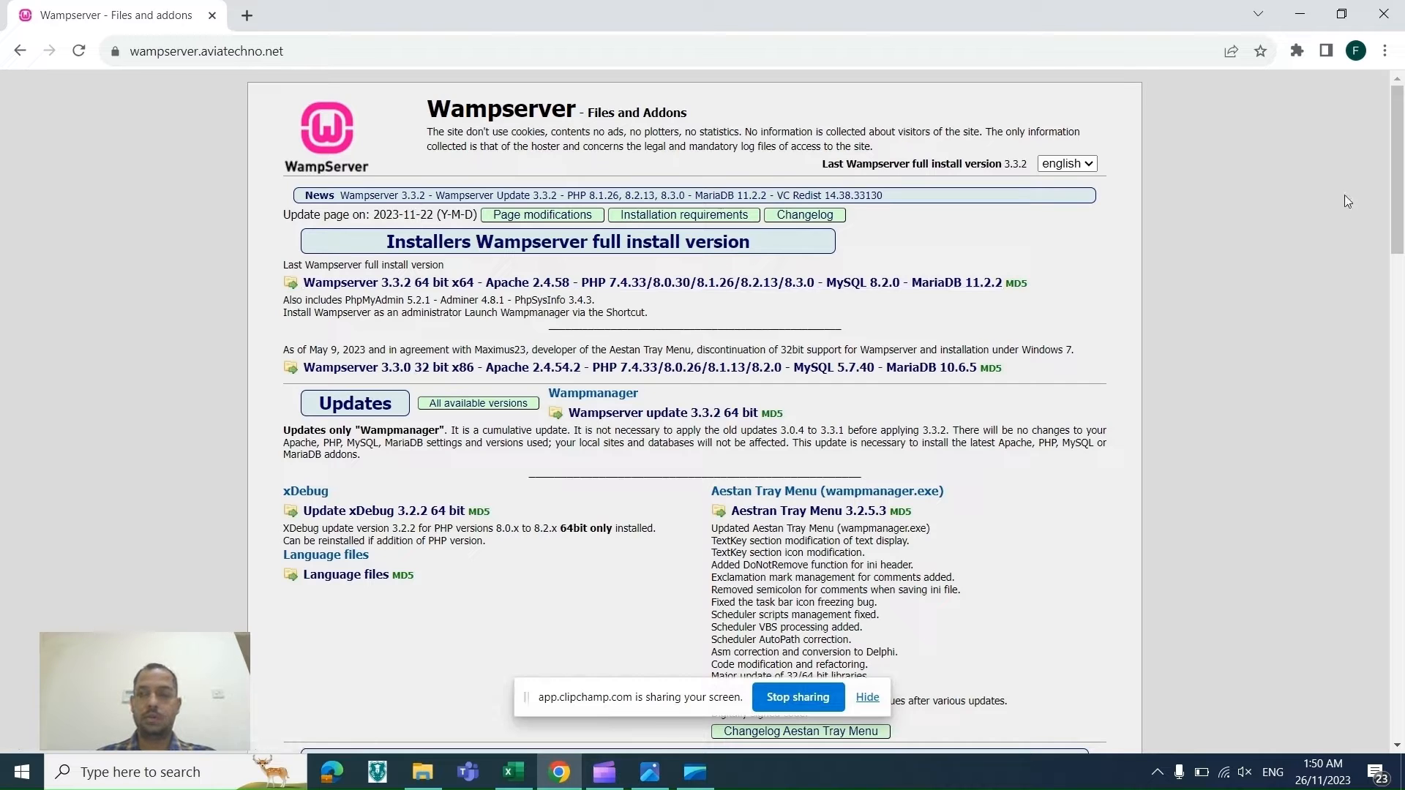
# Step: Browse the WampServer files page and the local WAMPSETUP downloads folder
pyautogui.moveTo(1404, 192); pyautogui.dragTo(1375, 167)
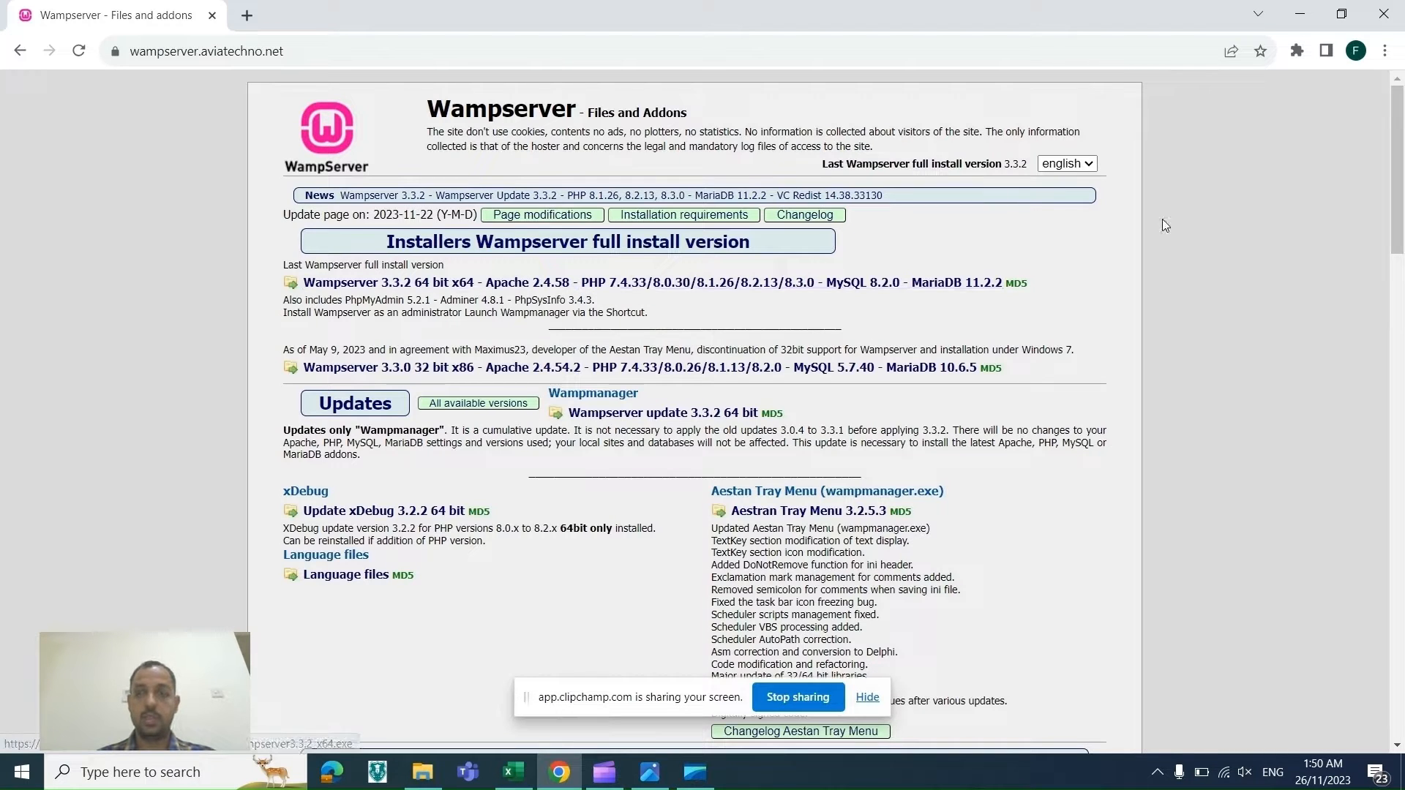
pyautogui.moveTo(1399, 233); pyautogui.dragTo(1397, 465)
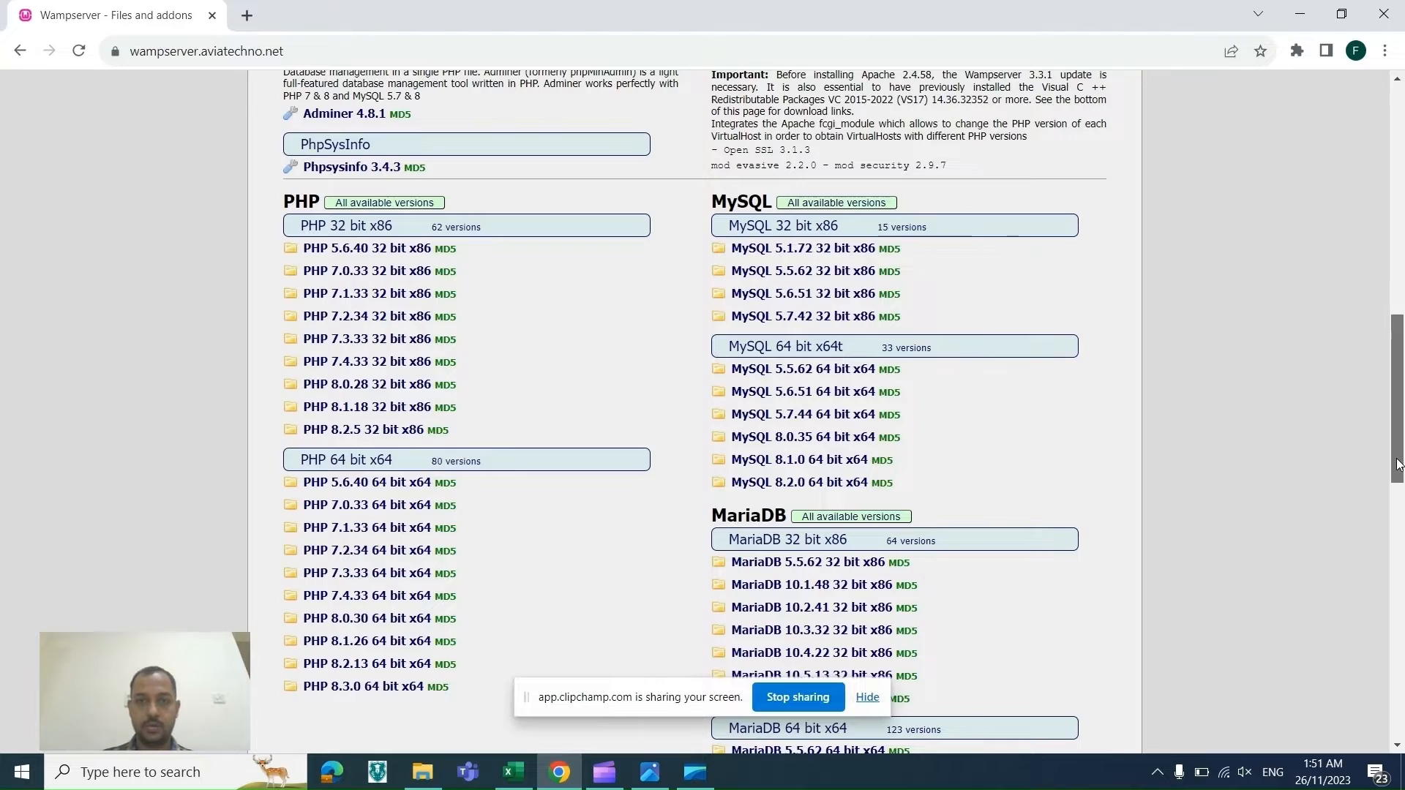
pyautogui.moveTo(1398, 464); pyautogui.dragTo(1372, 503)
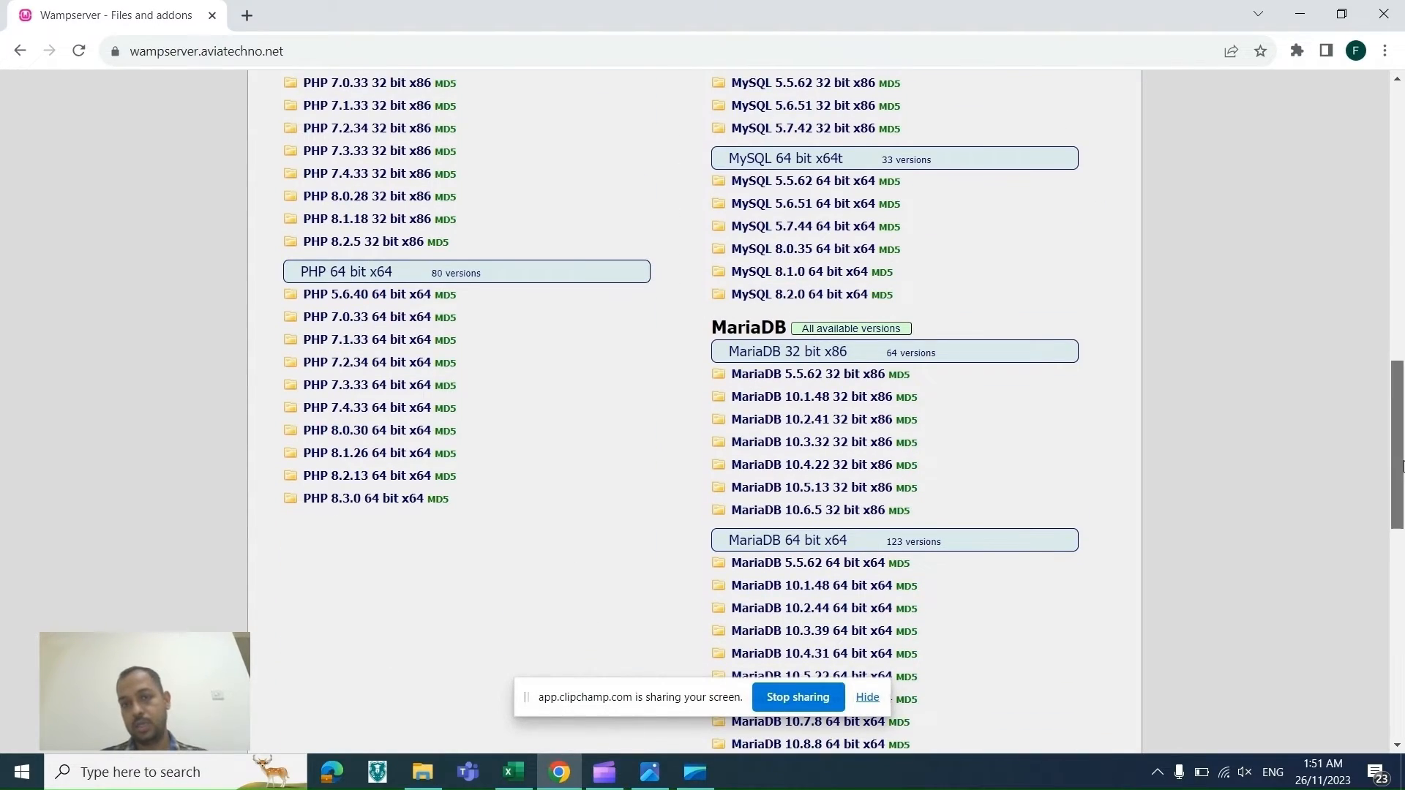
pyautogui.moveTo(1399, 391); pyautogui.dragTo(1402, 117)
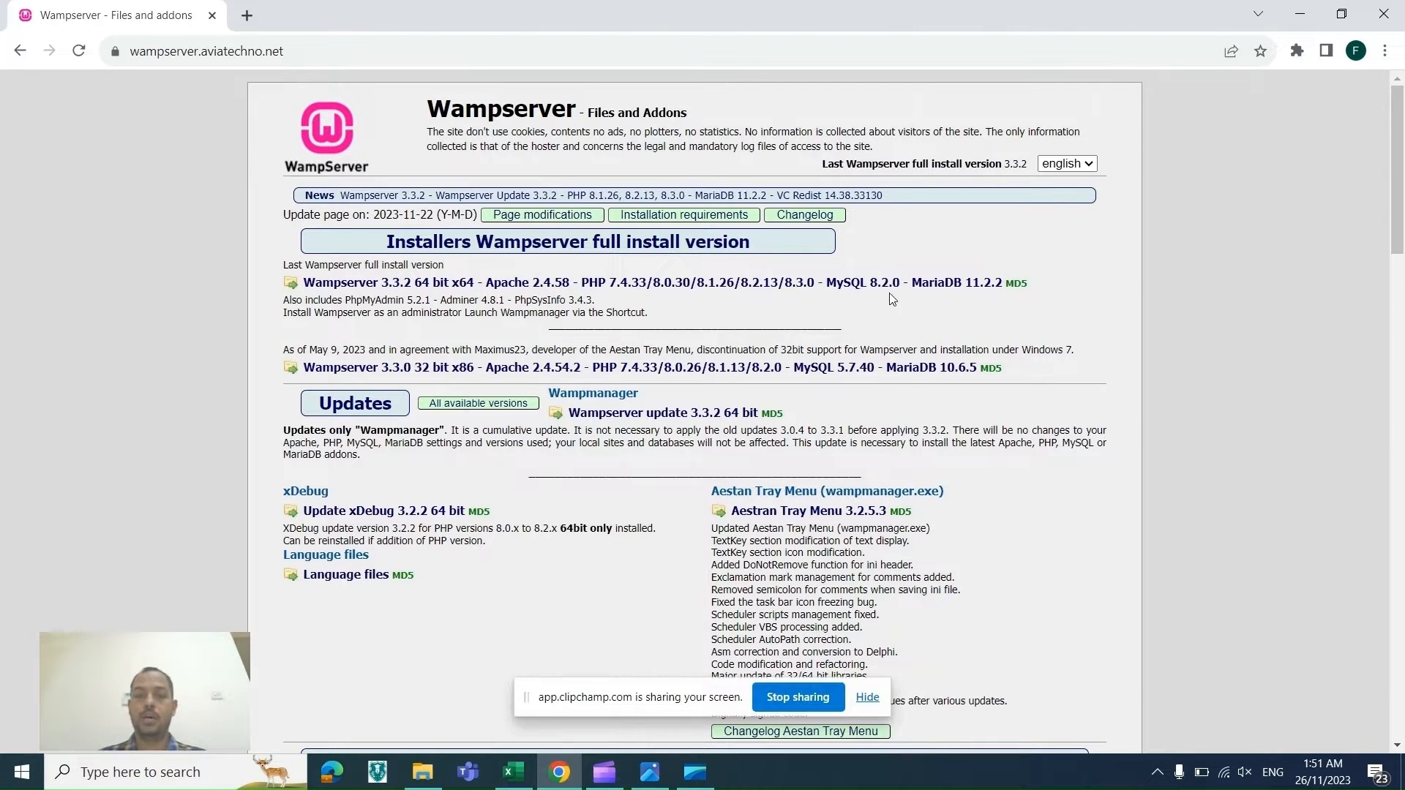
pyautogui.hotkey('alt', 'Tab')
pyautogui.hotkey('alt', 'Tab')
pyautogui.hotkey('alt', 'Tab')
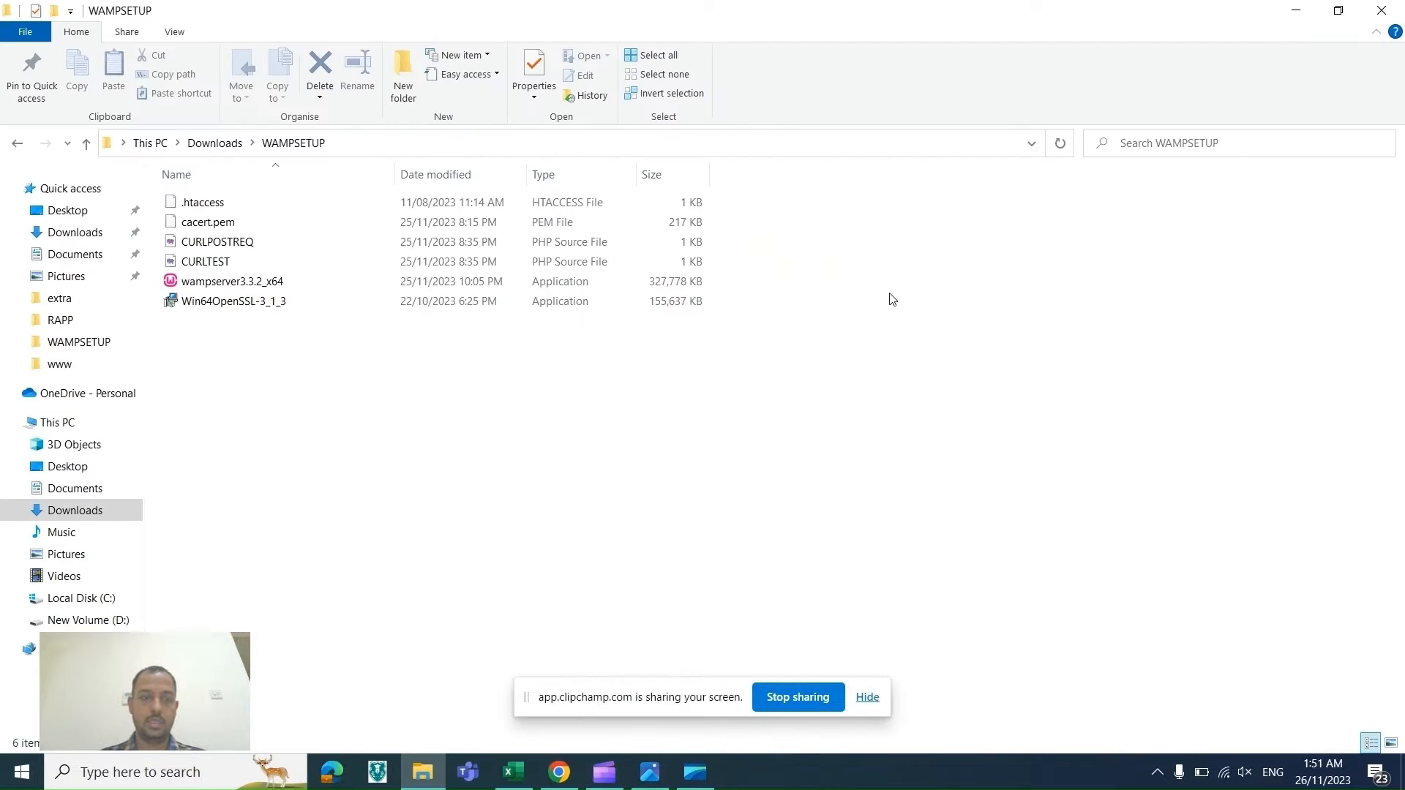
pyautogui.hotkey('alt', 'Tab')
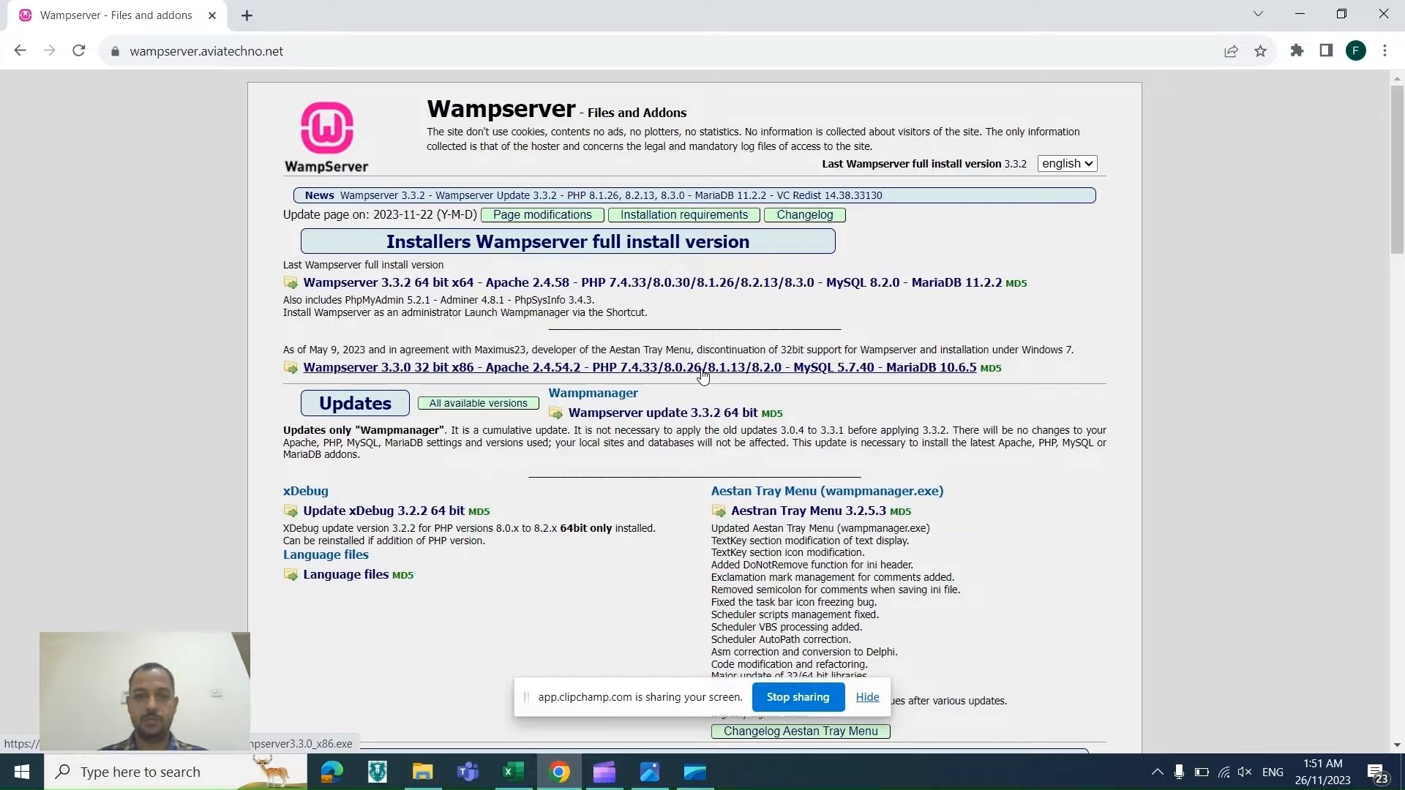
# Step: Download the Wampserver 3.3.2 64 bit x64 installer and open the browser's downloads list
pyautogui.click(739, 290)
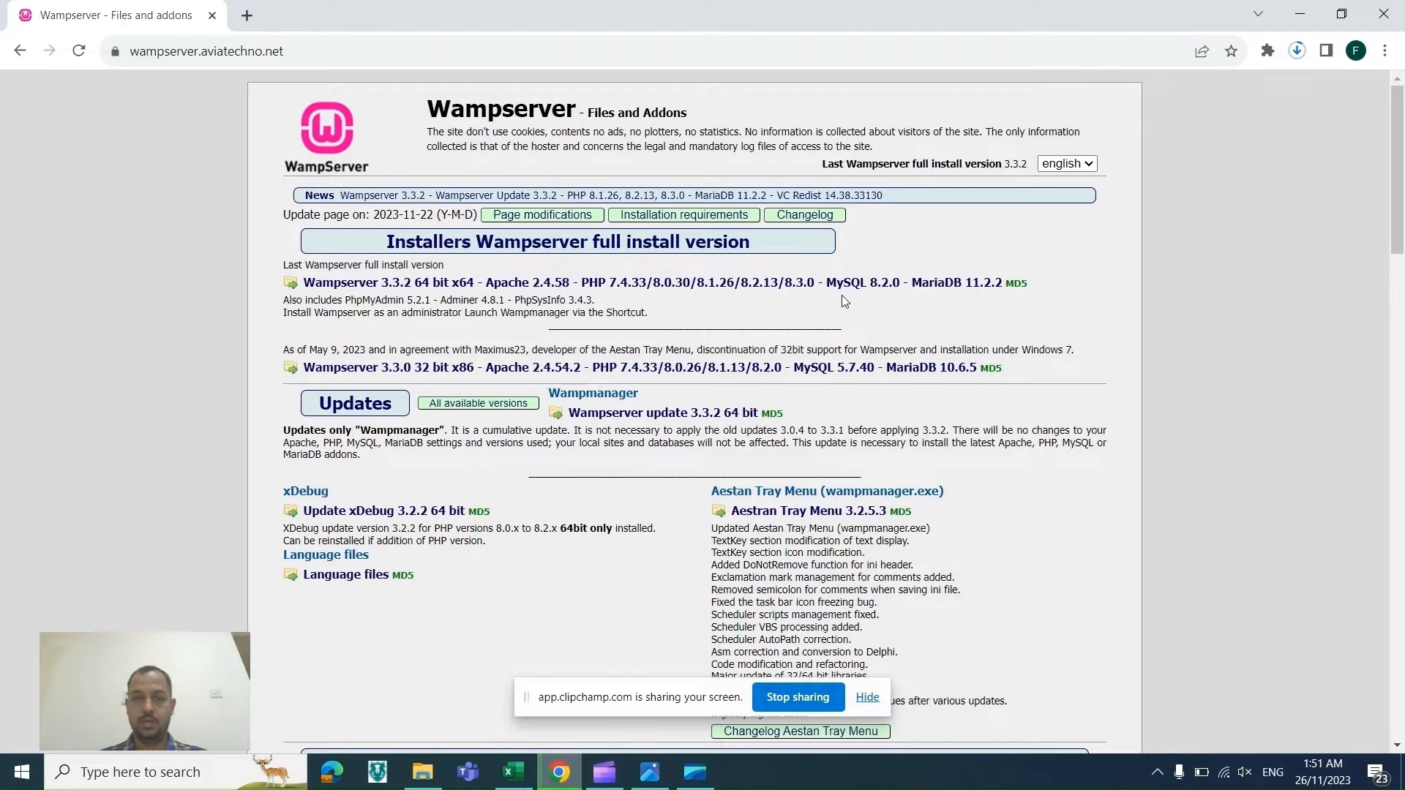
pyautogui.click(1297, 52)
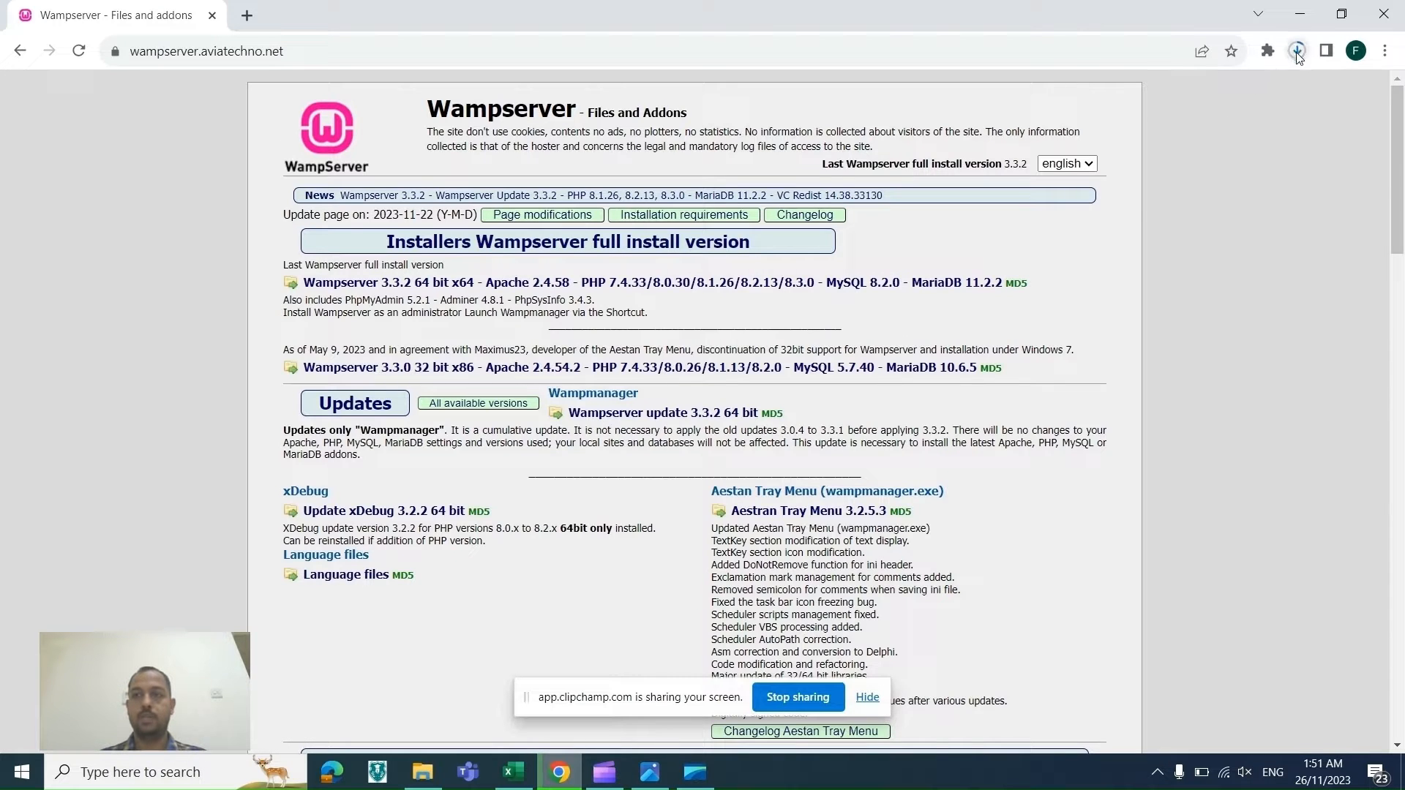
# Step: Run the wampserver3.3.2_x64 installer from the WAMPSETUP folder as administrator
pyautogui.hotkey('alt', 'Tab')
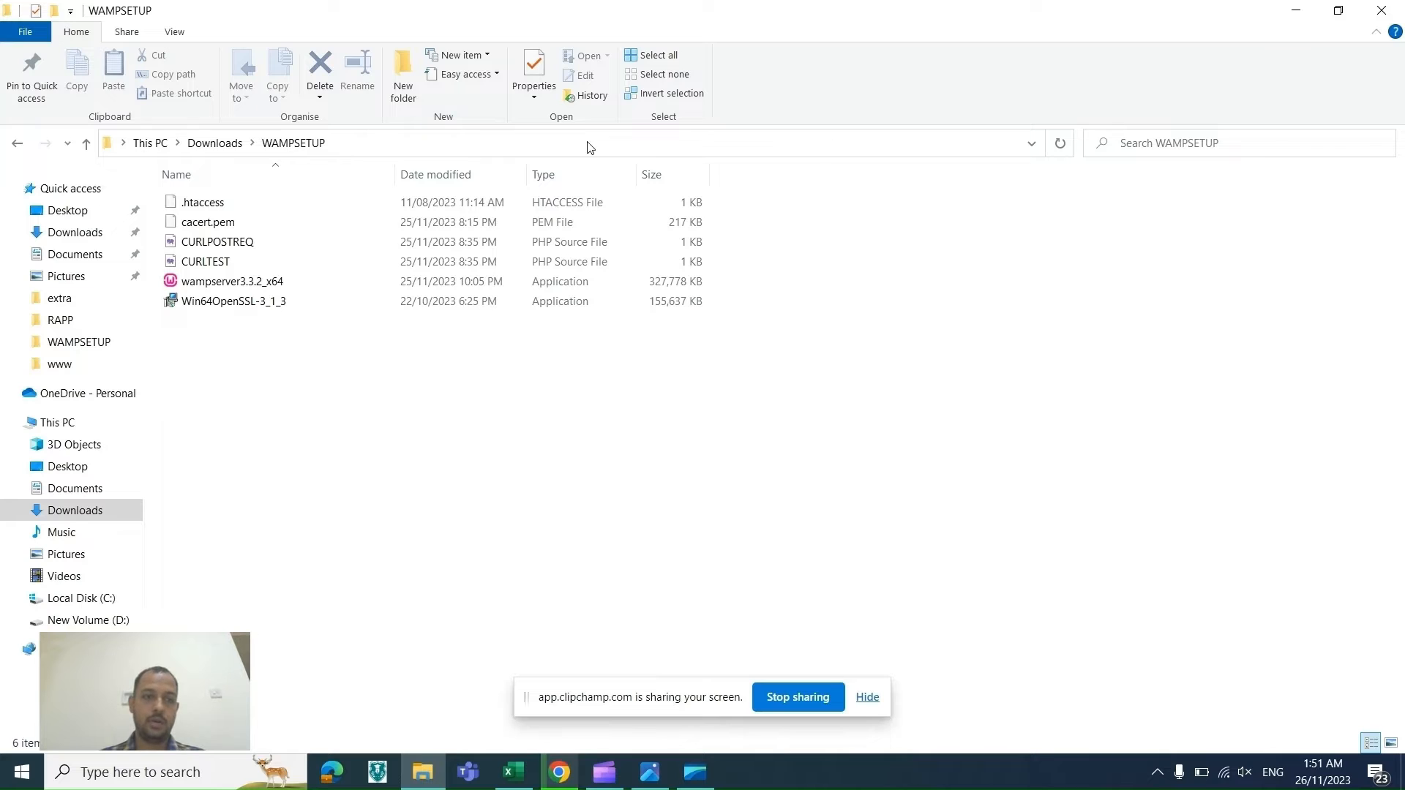
pyautogui.click(282, 285)
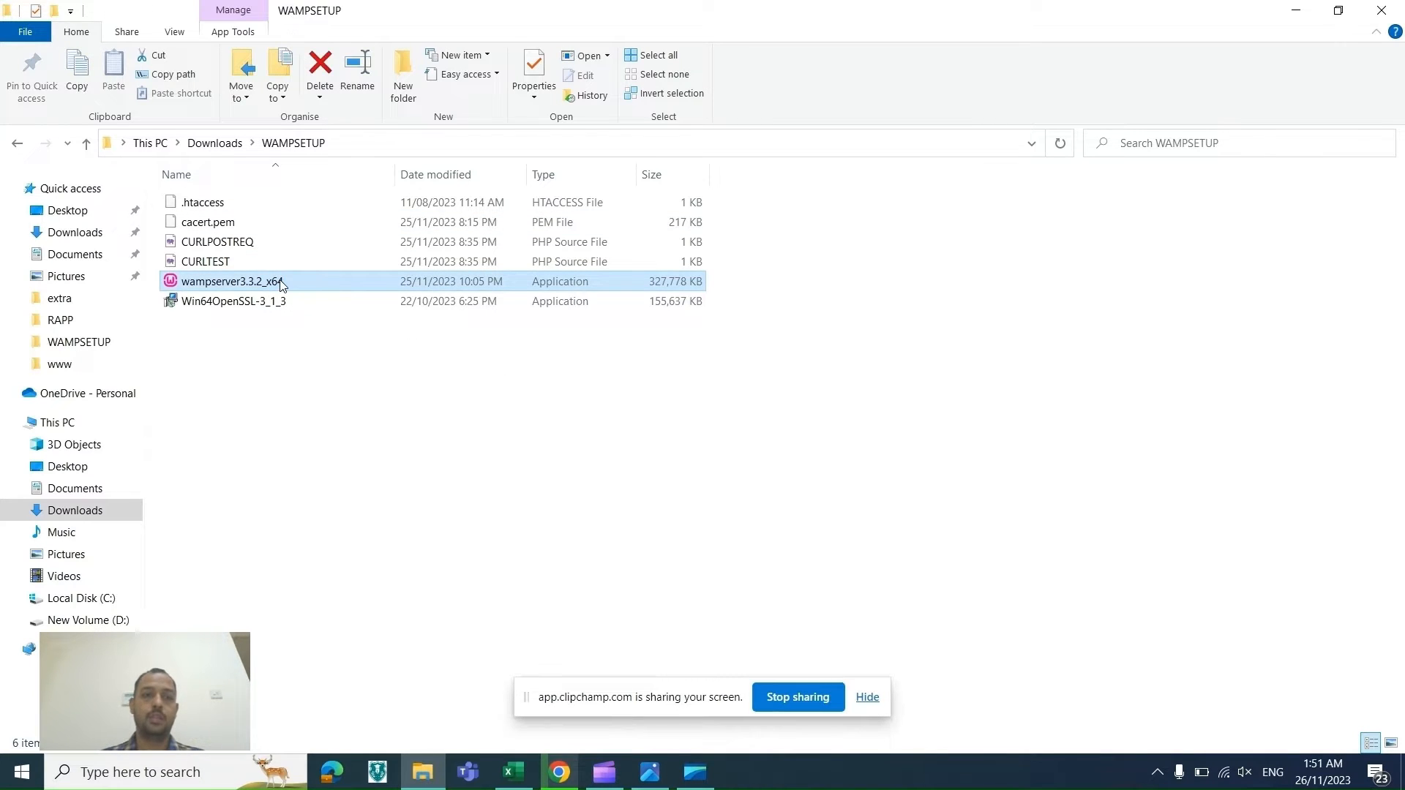
pyautogui.rightClick(282, 285)
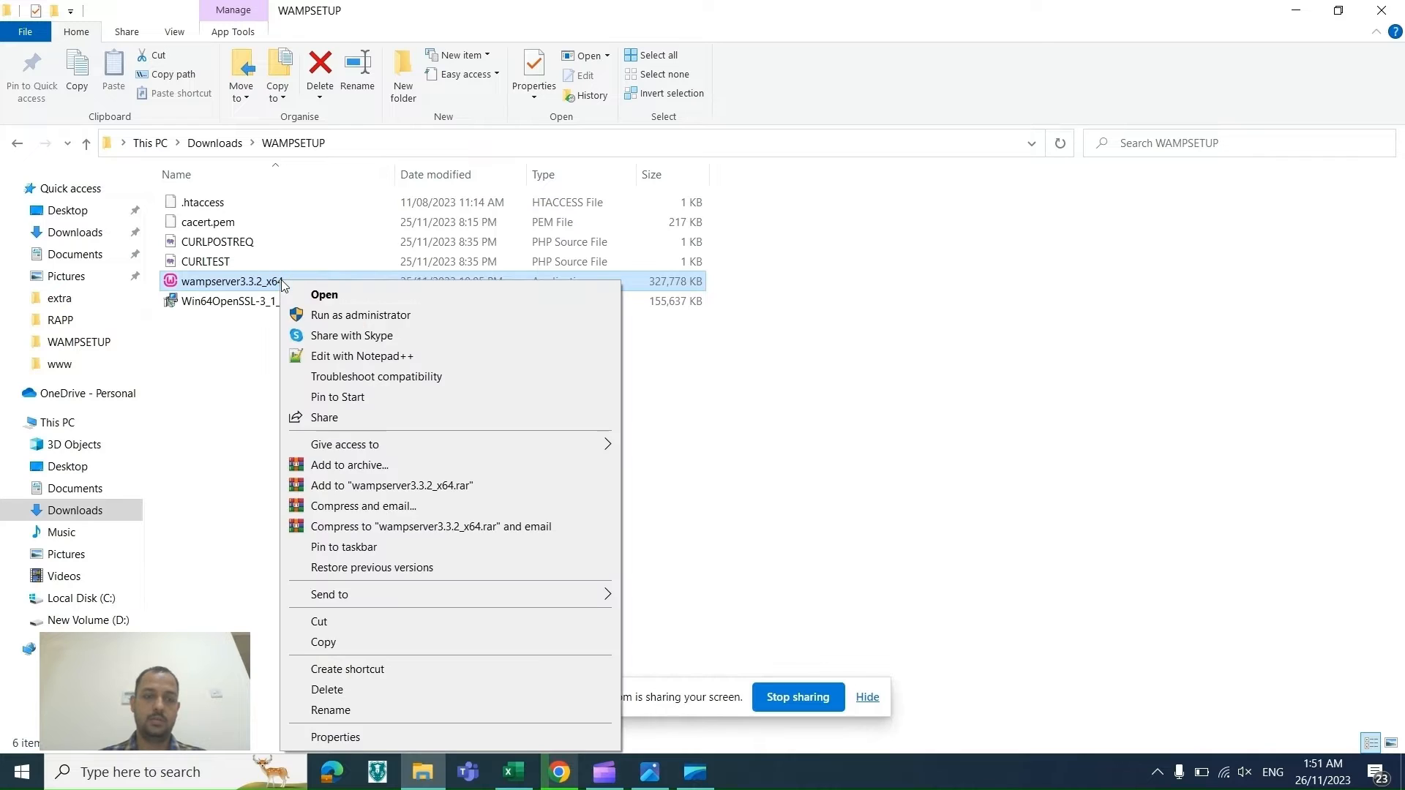
pyautogui.click(319, 319)
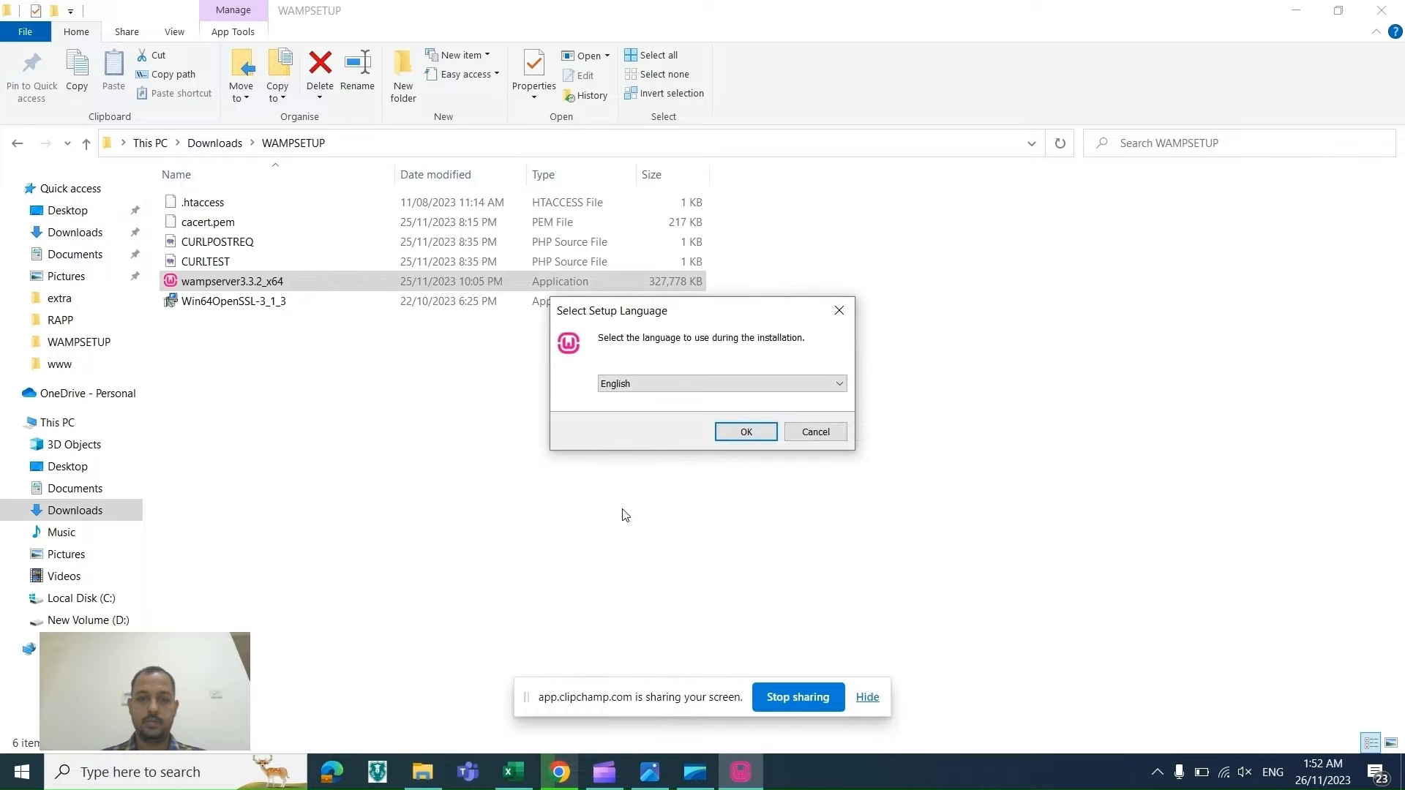
# Step: Choose English as setup language, accept the license agreement and continue through setup to start installing
pyautogui.click(726, 432)
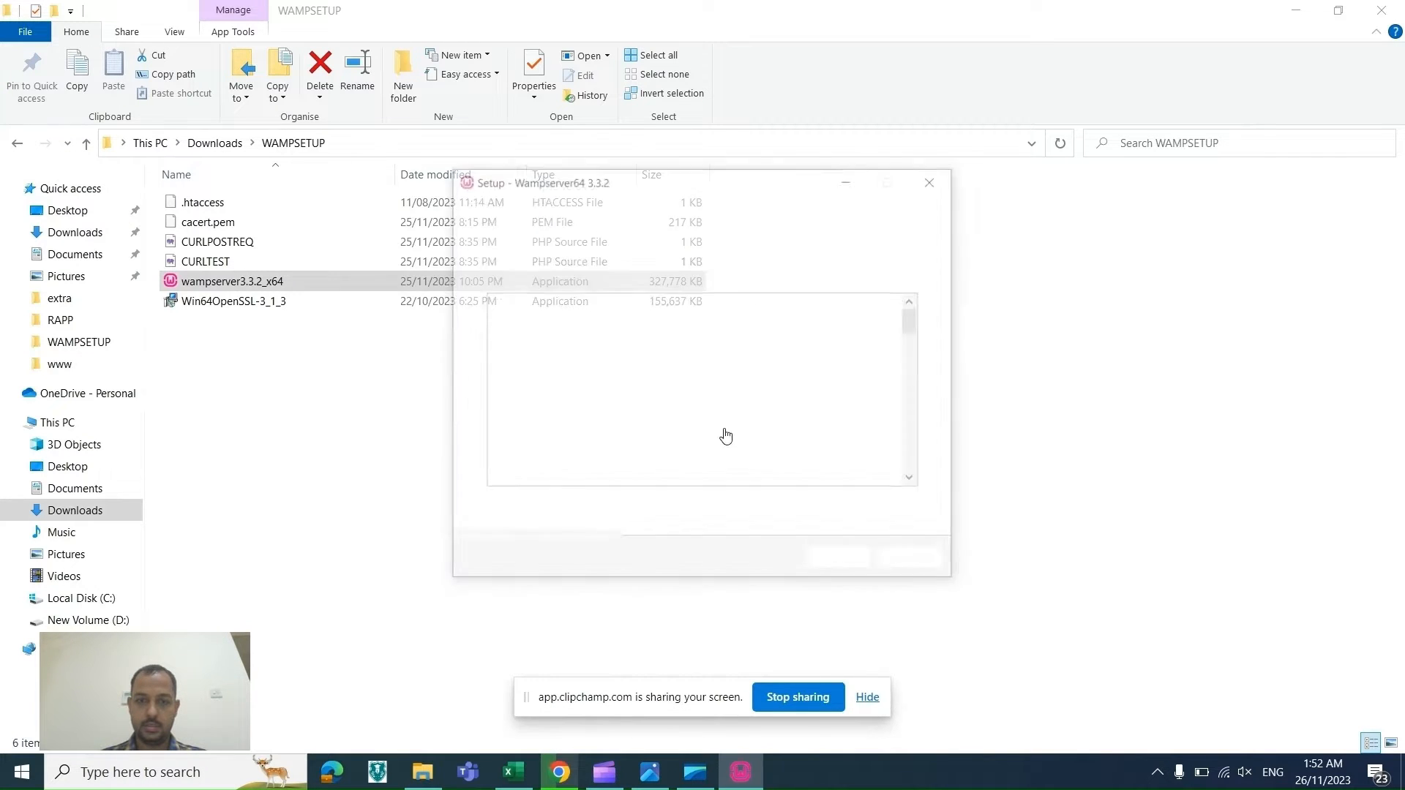
pyautogui.click(541, 508)
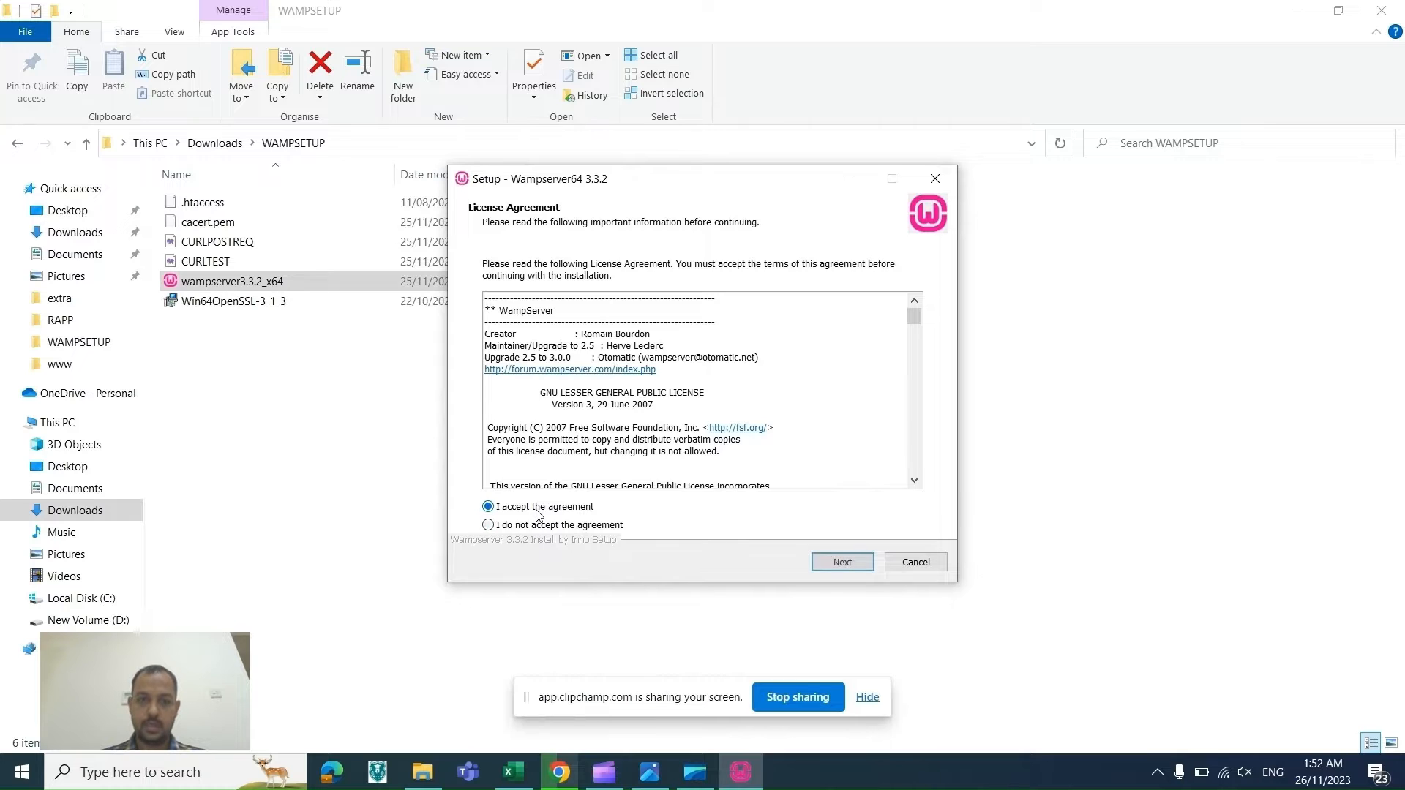
pyautogui.click(841, 565)
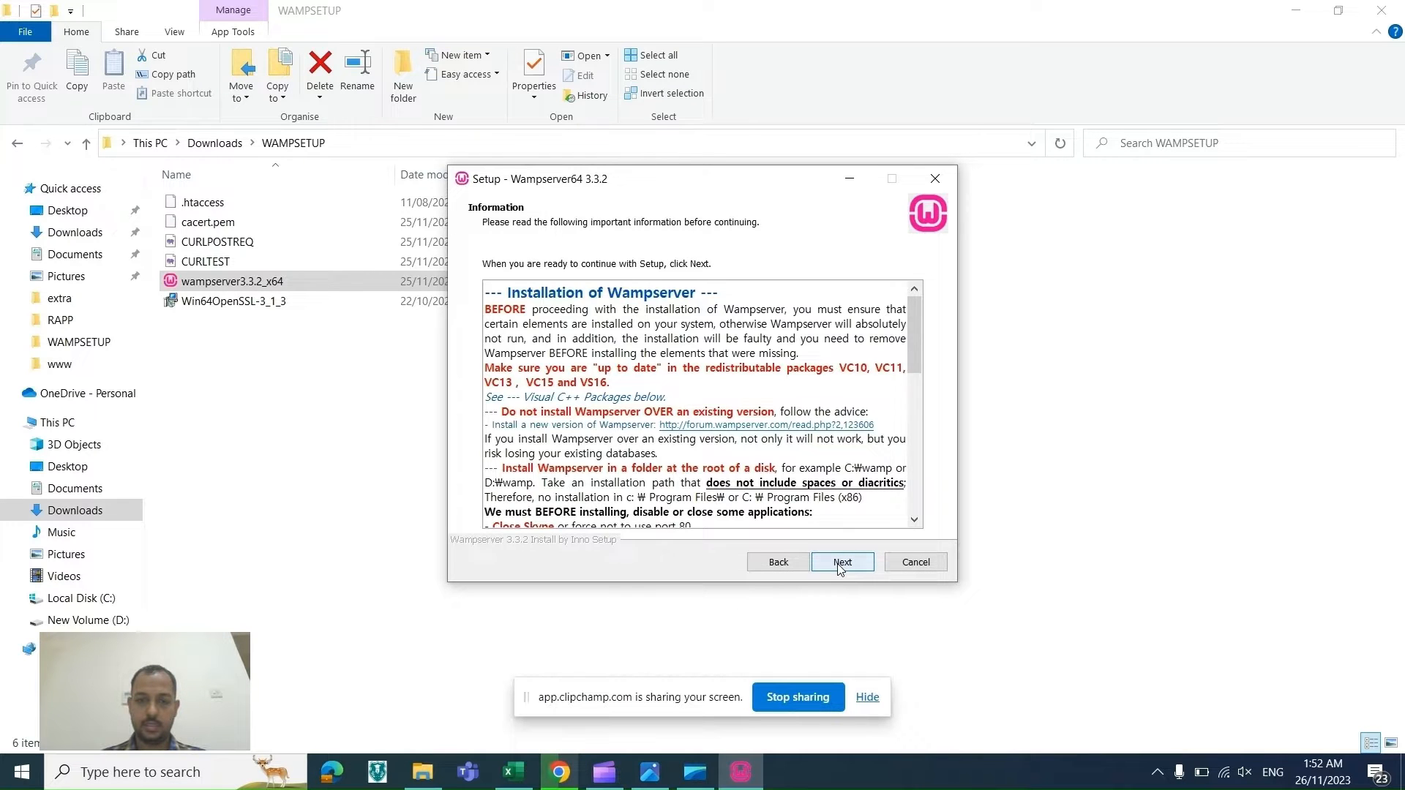
pyautogui.click(839, 565)
pyautogui.click(840, 565)
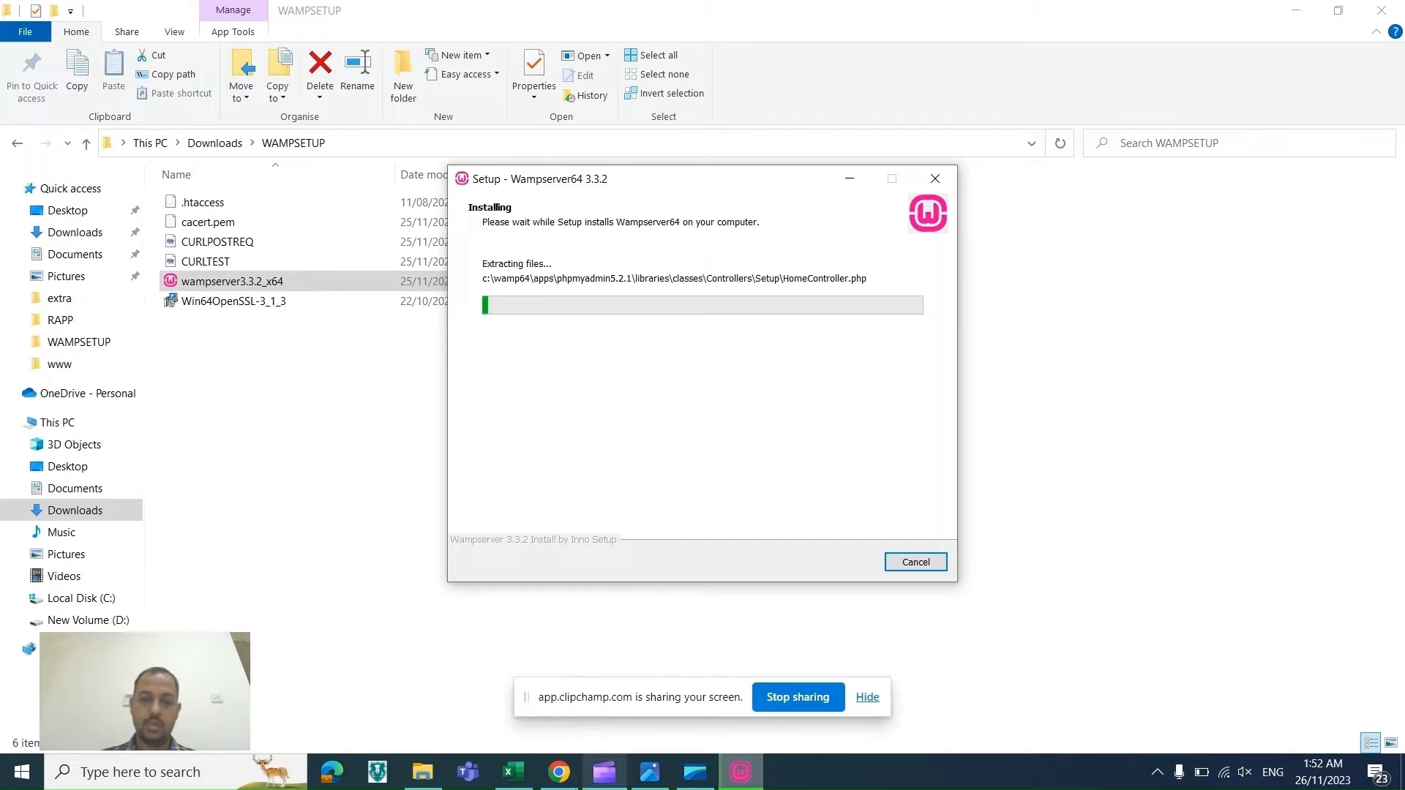
# Step: Review the available PHP, MySQL and MariaDB versions on the download page while installation runs
pyautogui.click(559, 772)
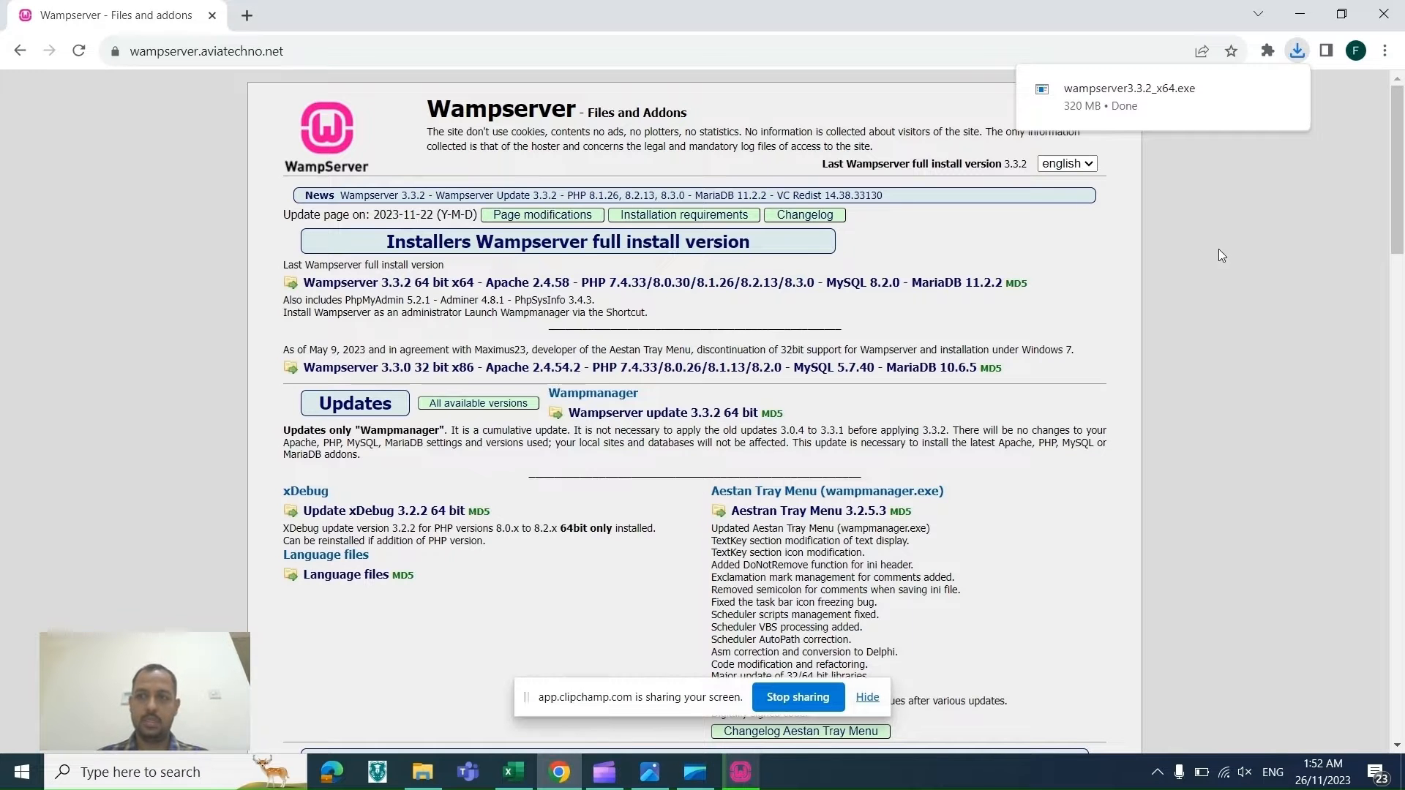
pyautogui.moveTo(1399, 214); pyautogui.dragTo(1384, 478)
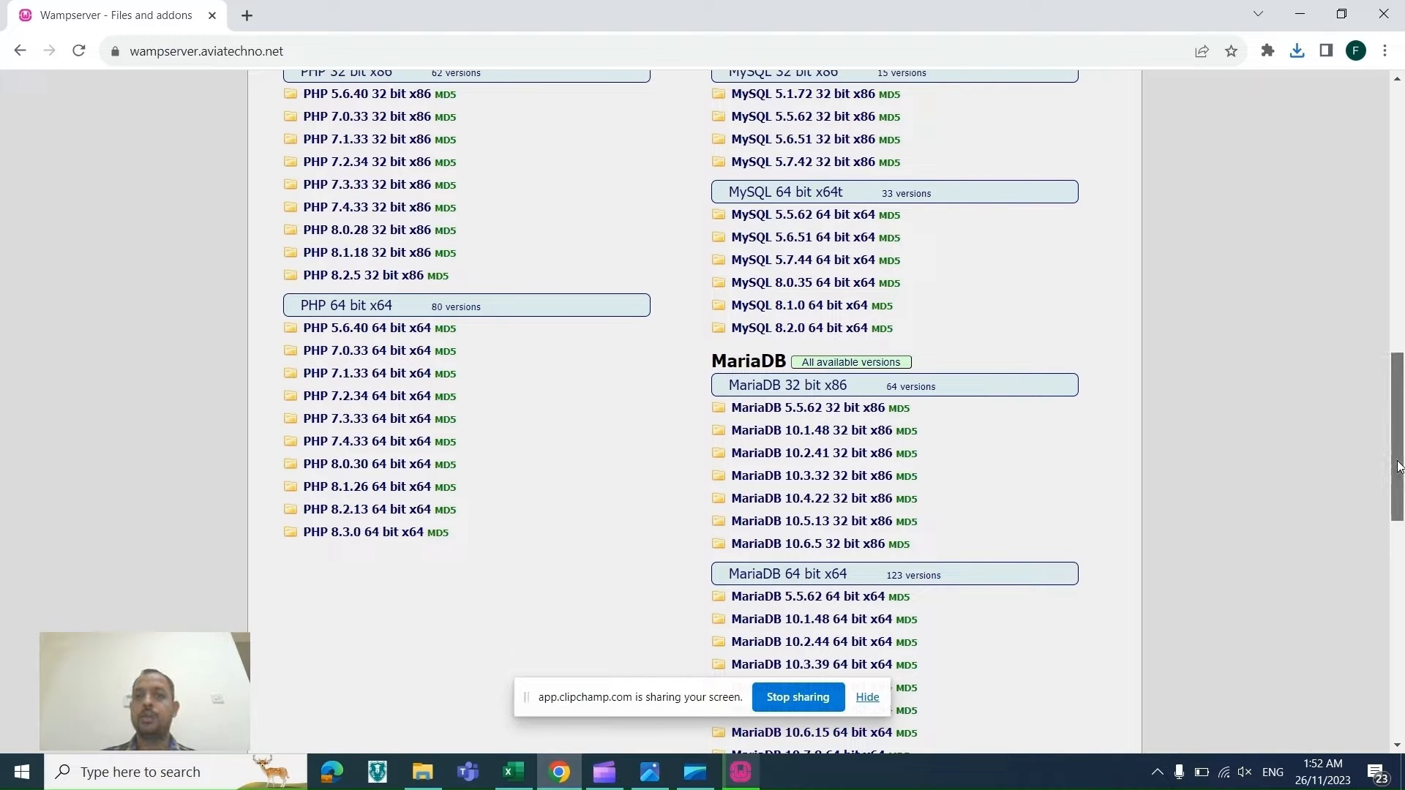
pyautogui.scroll(-1, 1398, 481)
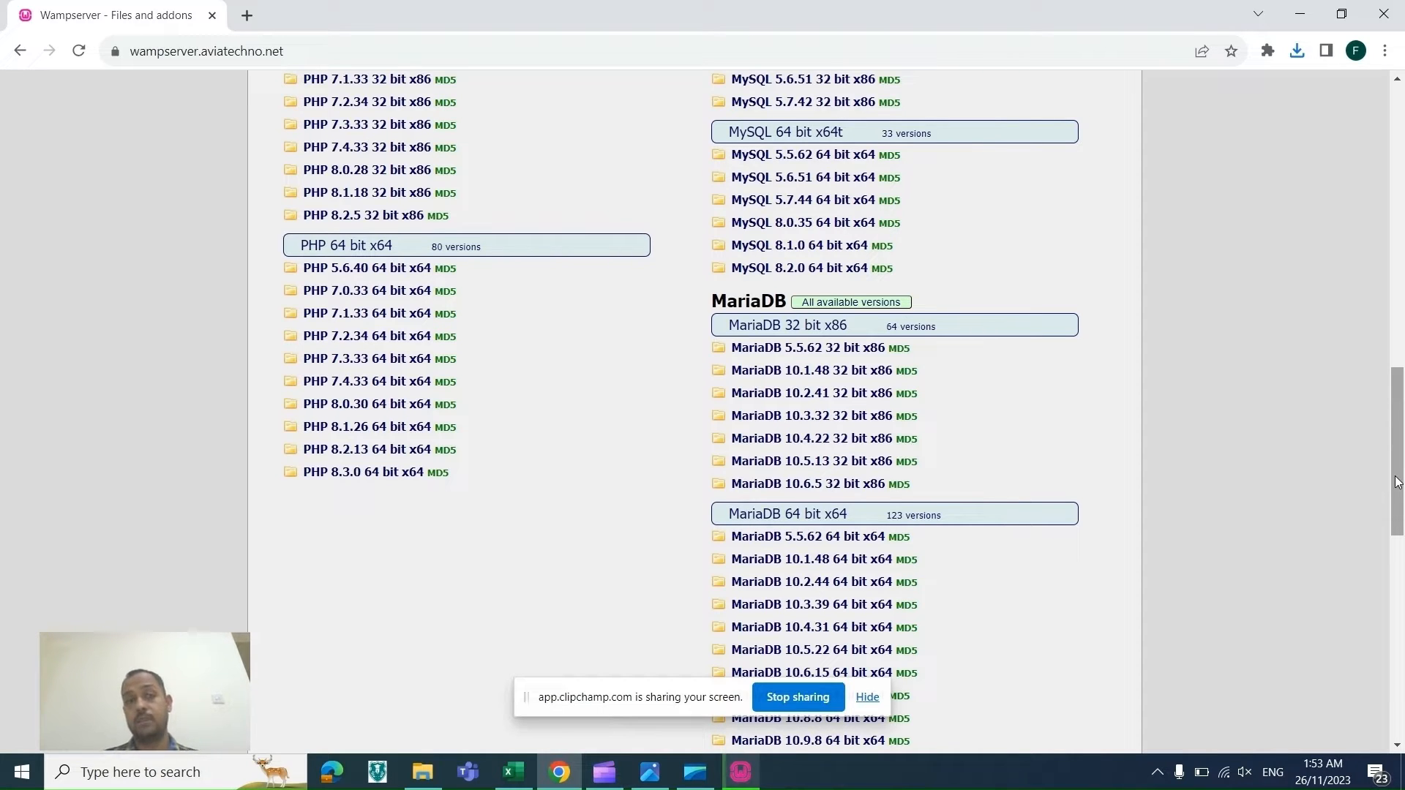
pyautogui.moveTo(1398, 483); pyautogui.dragTo(1371, 421)
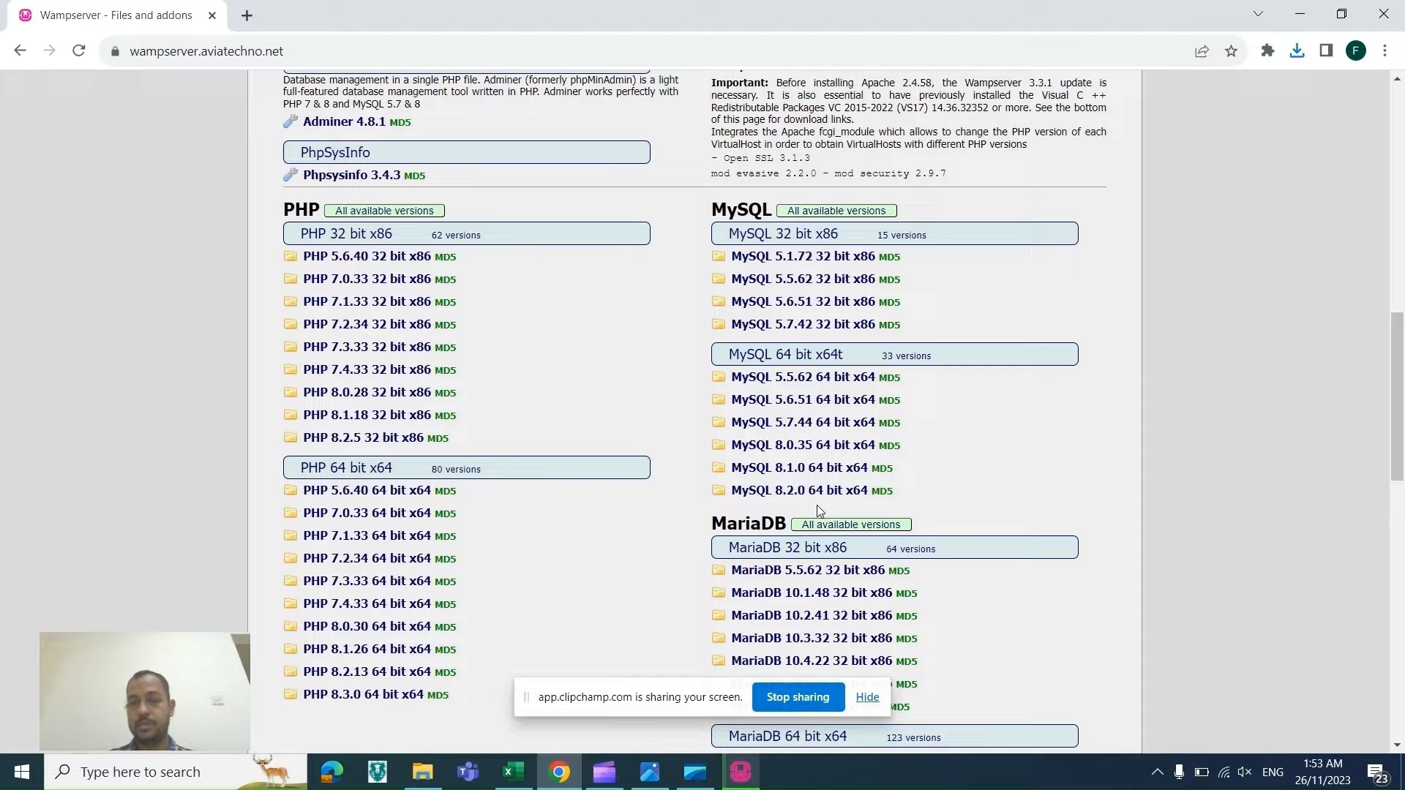
pyautogui.hotkey('alt', 'Tab')
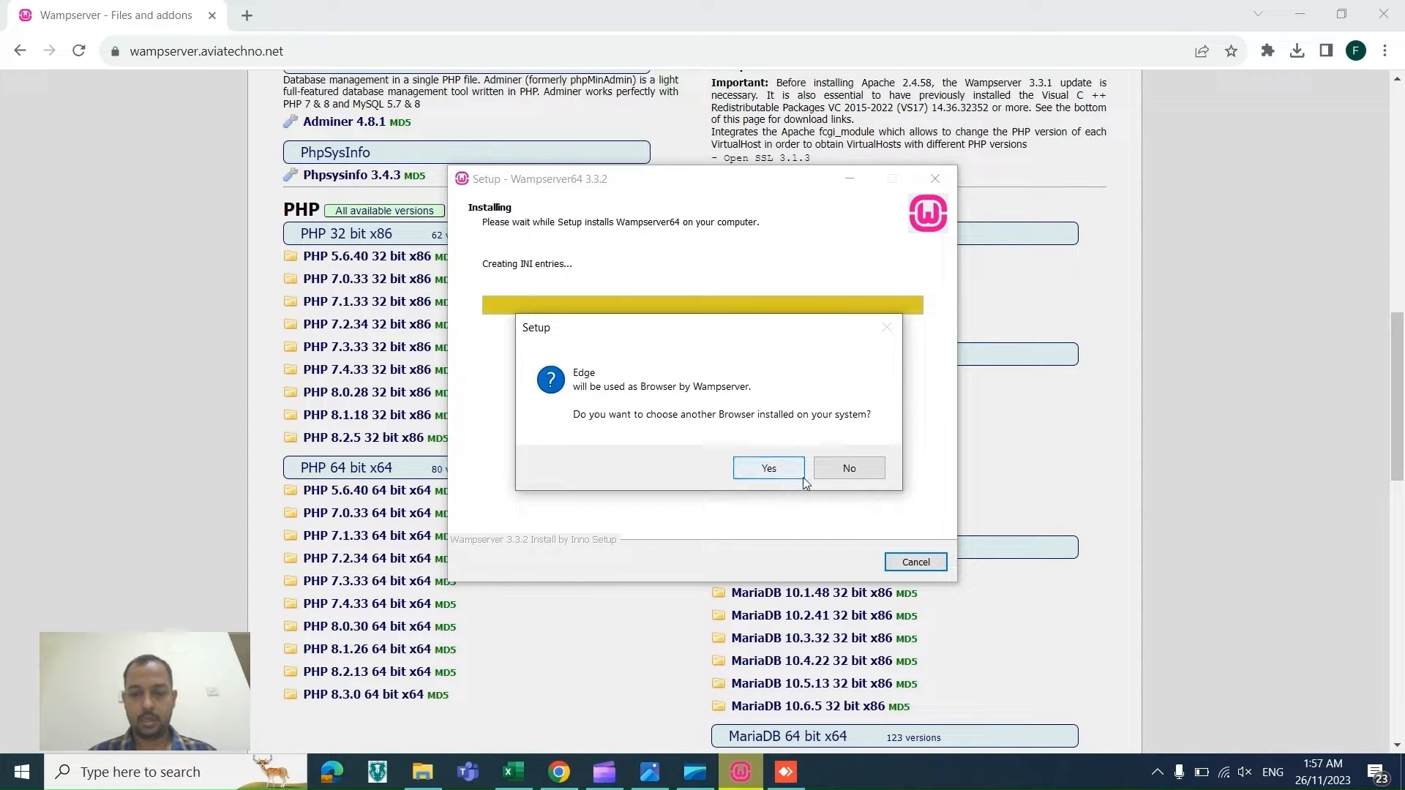
# Step: Choose a different browser and set C:\Program Files\Google\Chrome\Application\chrome as WampServer's browser
pyautogui.click(784, 476)
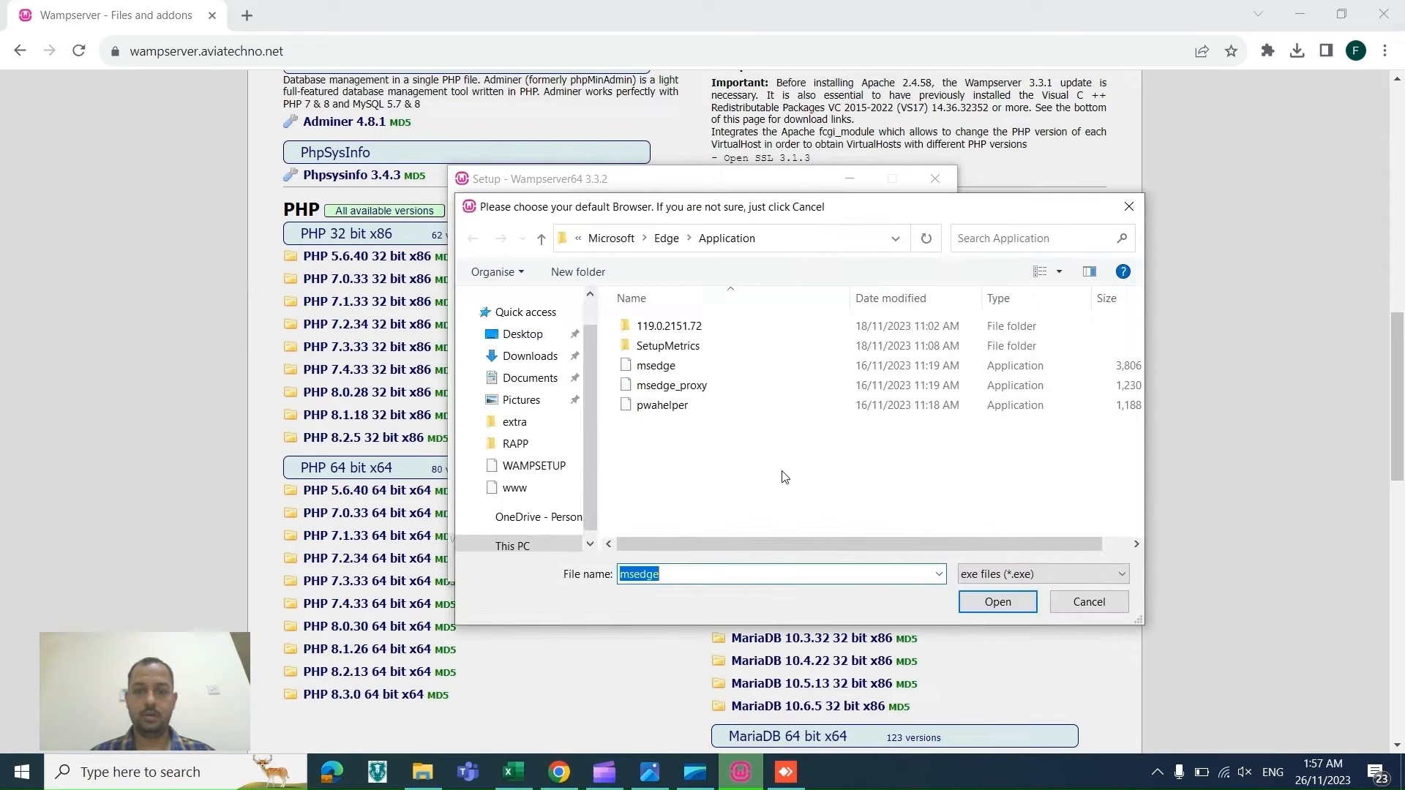
pyautogui.click(607, 239)
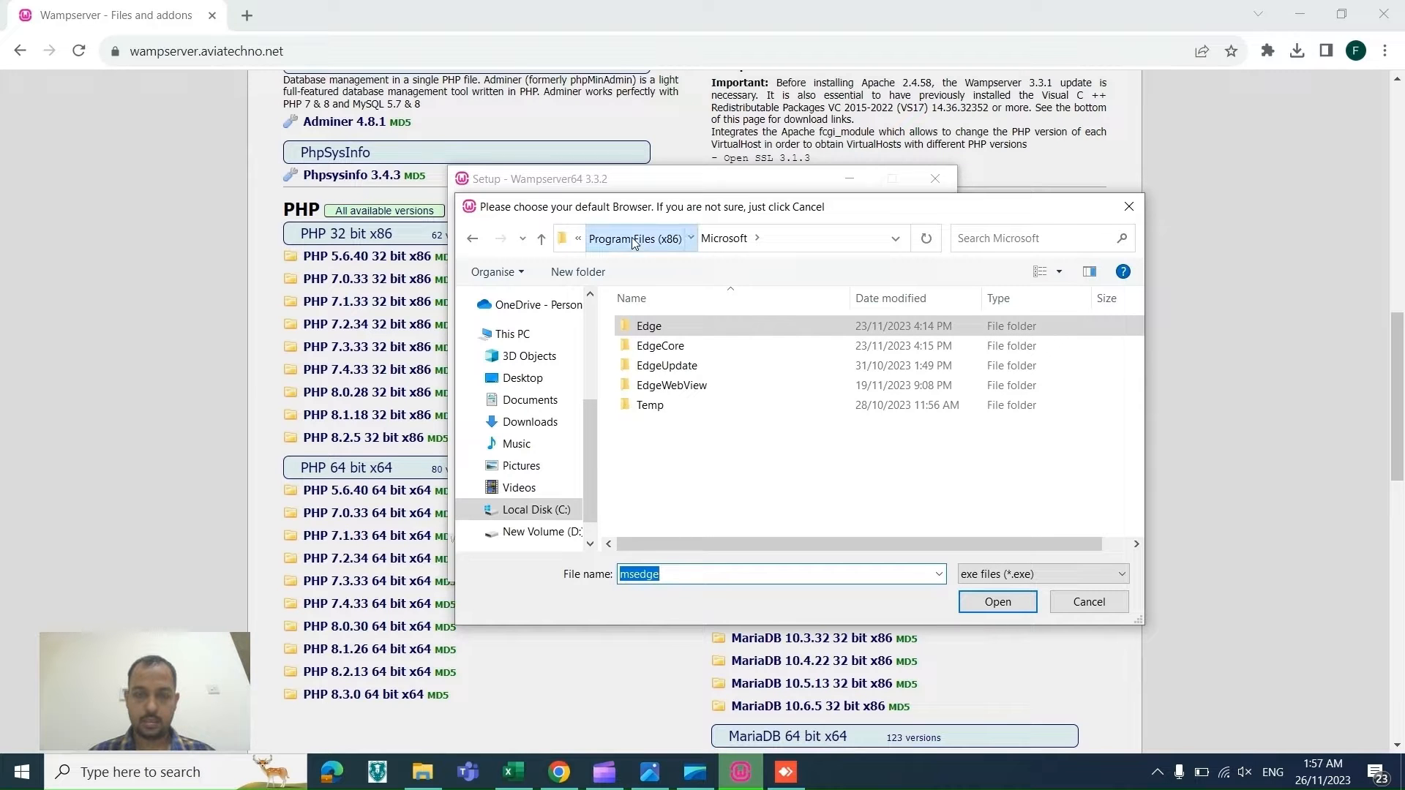
pyautogui.click(634, 239)
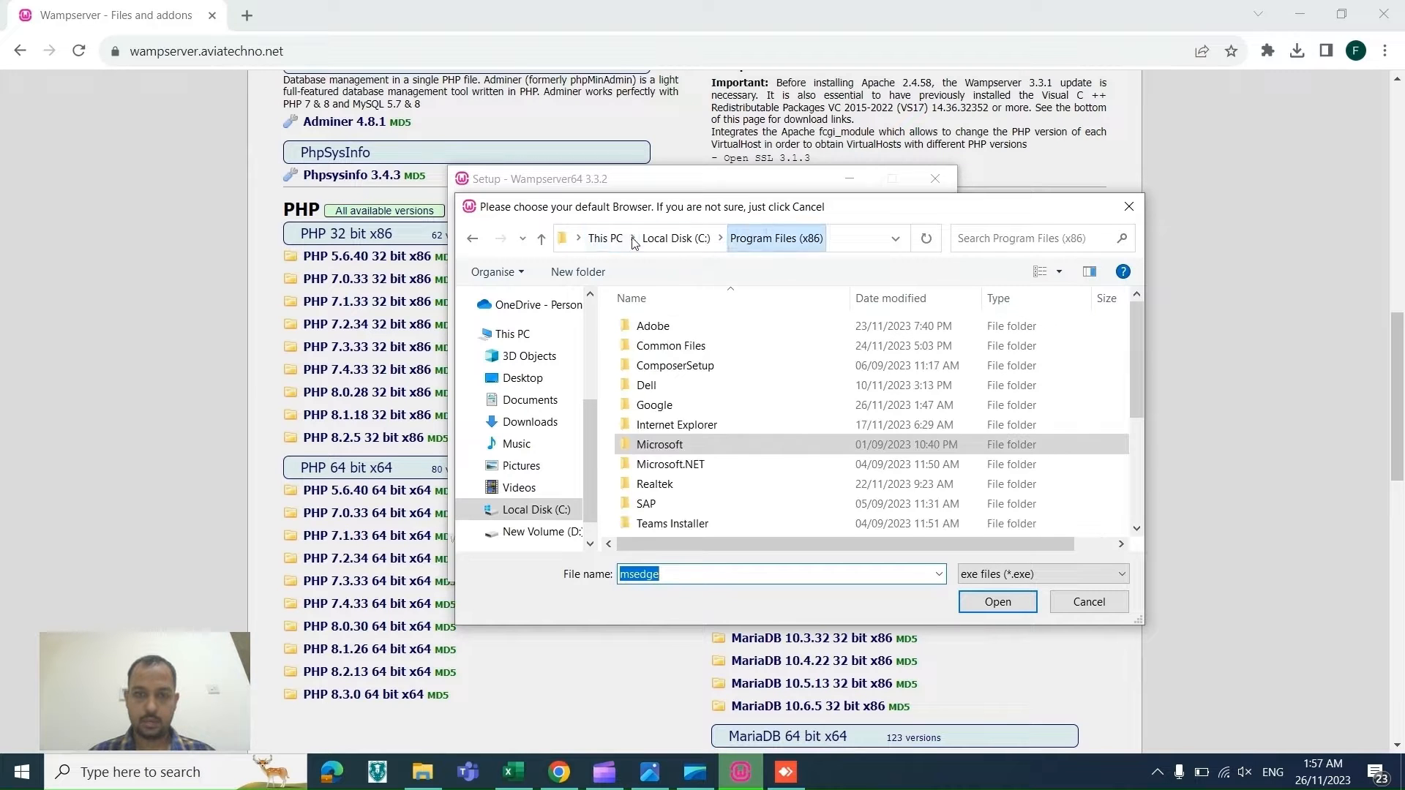
pyautogui.click(676, 238)
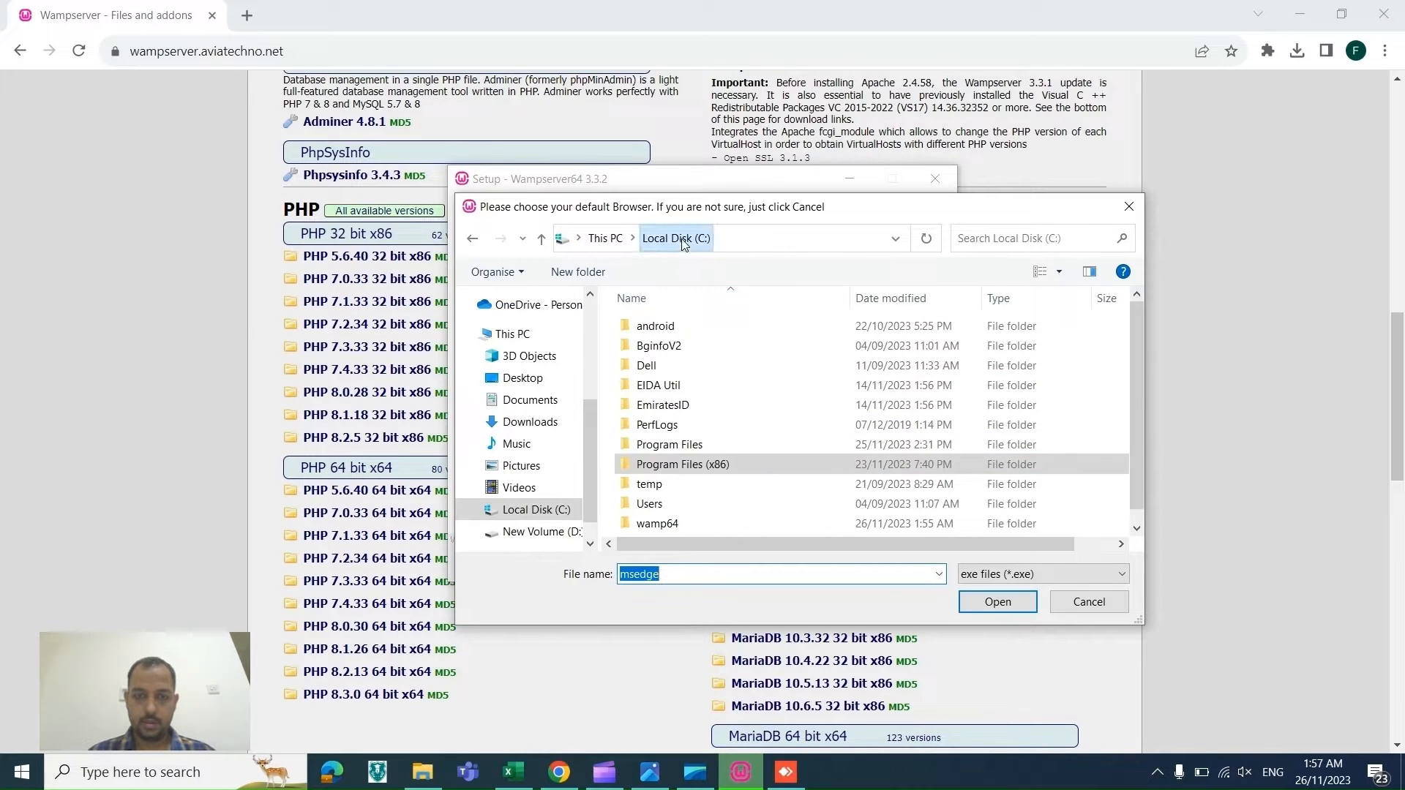
pyautogui.doubleClick(674, 445)
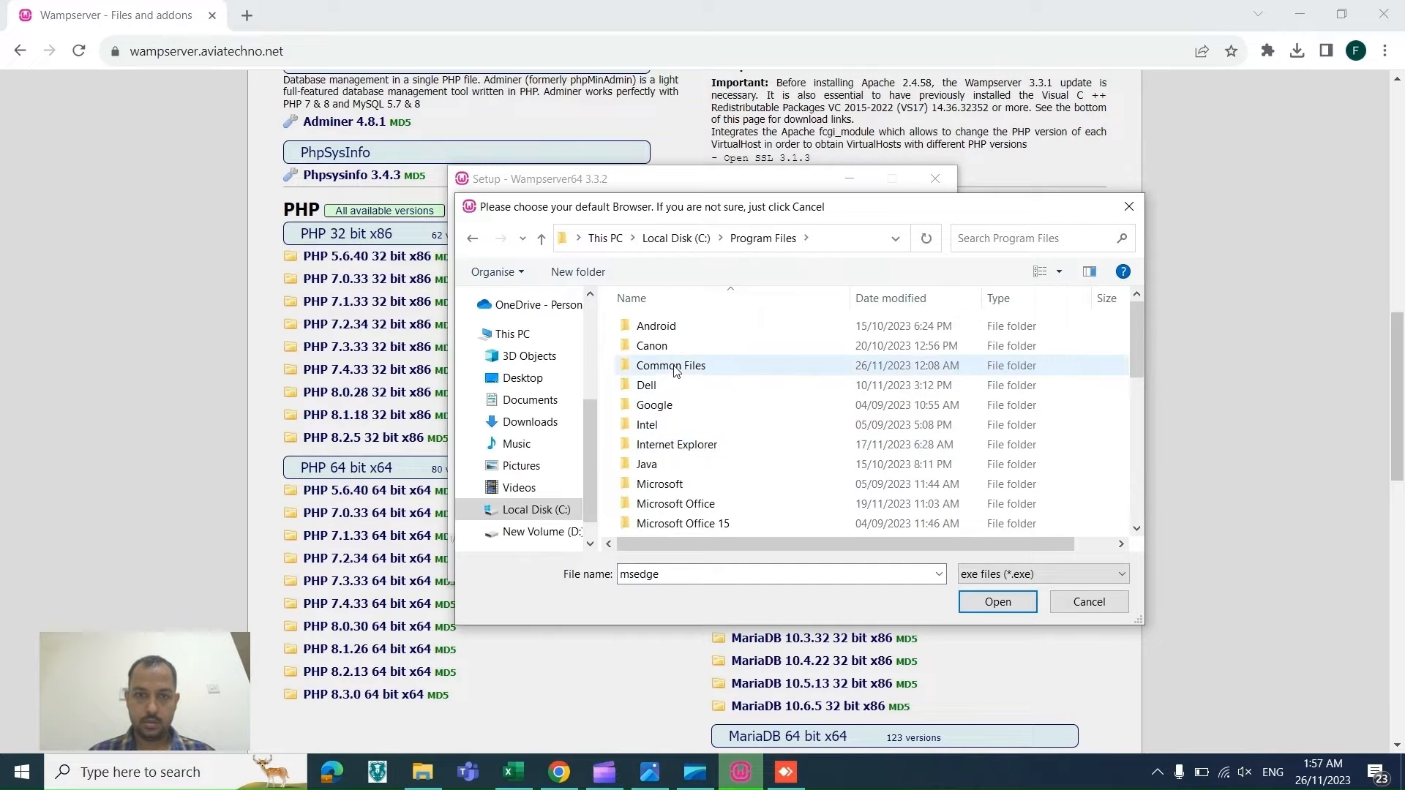
pyautogui.doubleClick(669, 405)
pyautogui.doubleClick(668, 327)
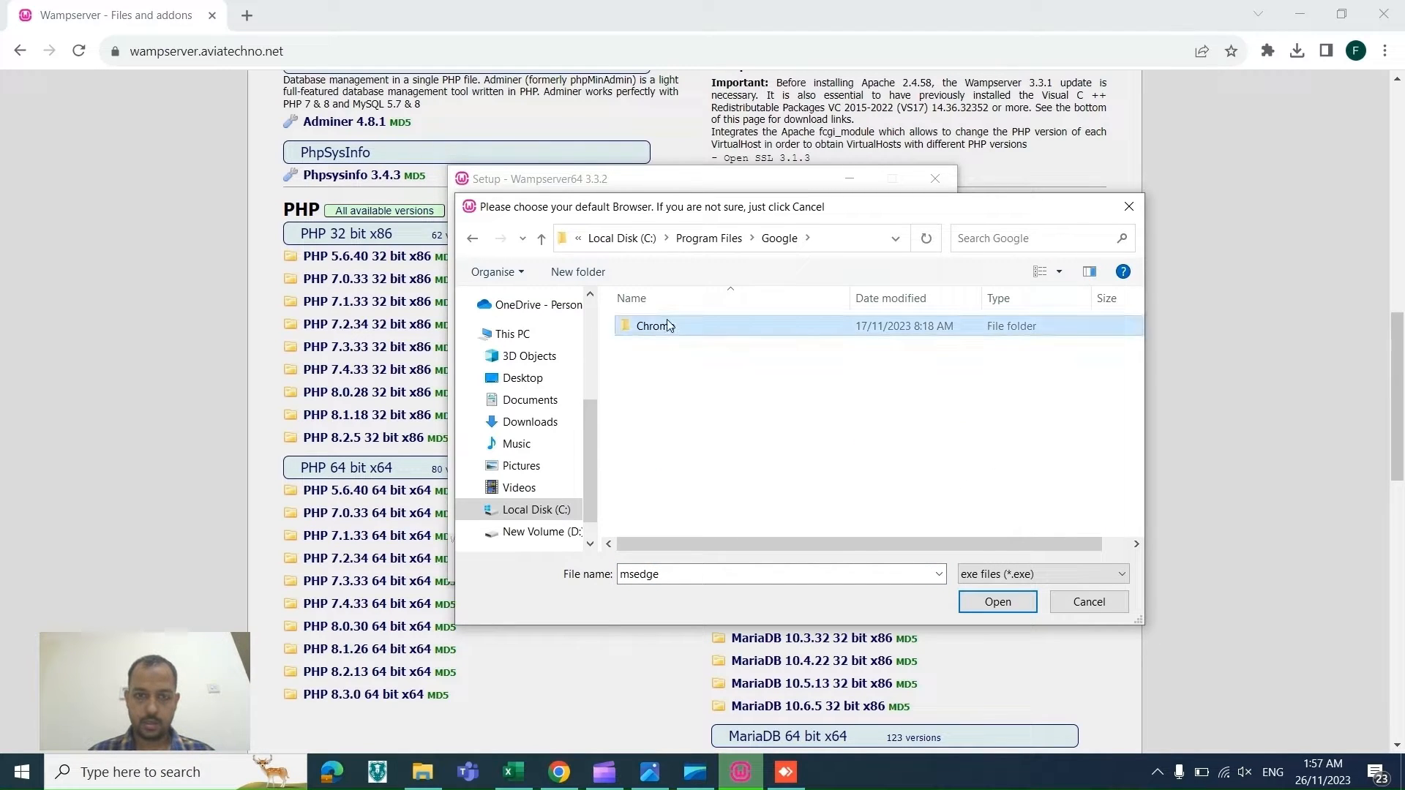
pyautogui.doubleClick(668, 327)
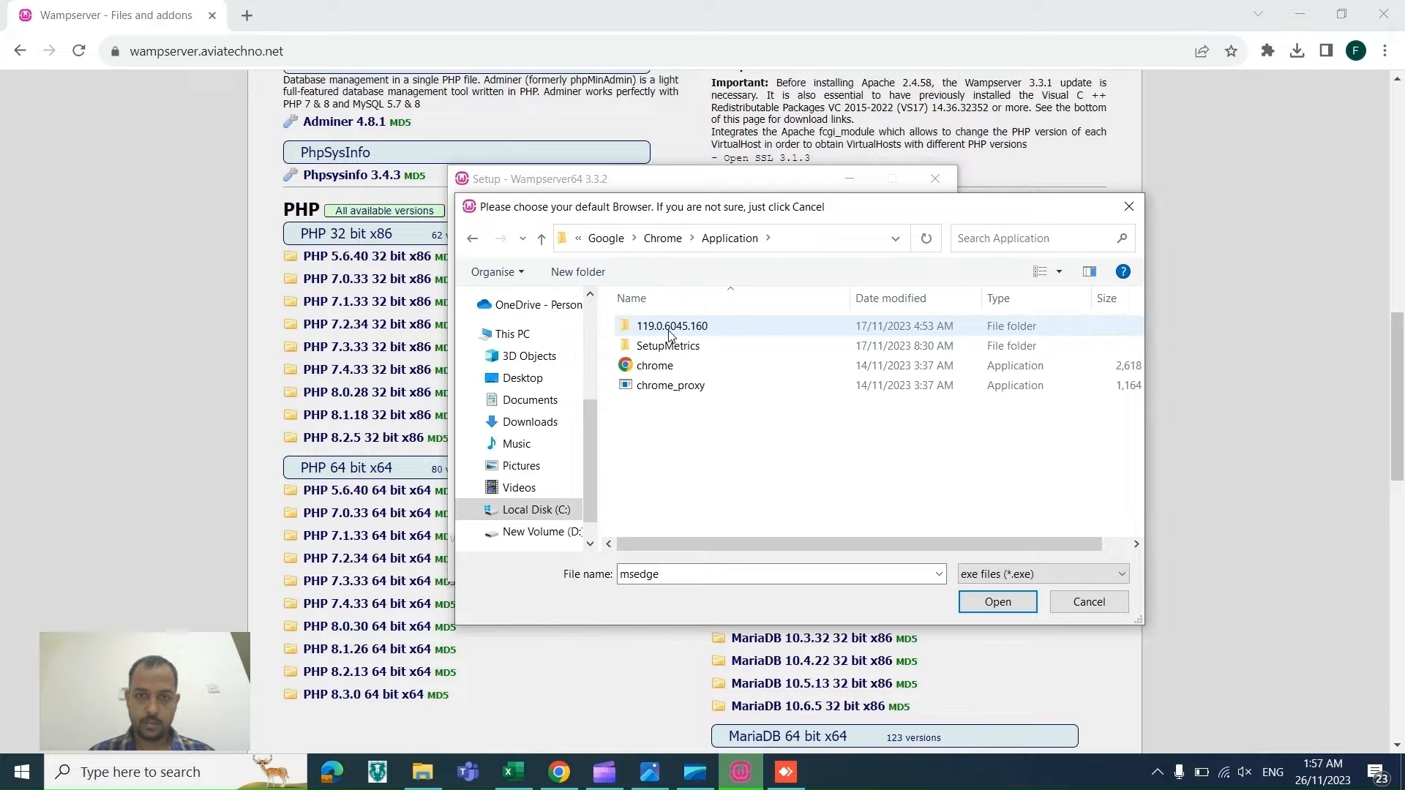
pyautogui.doubleClick(662, 365)
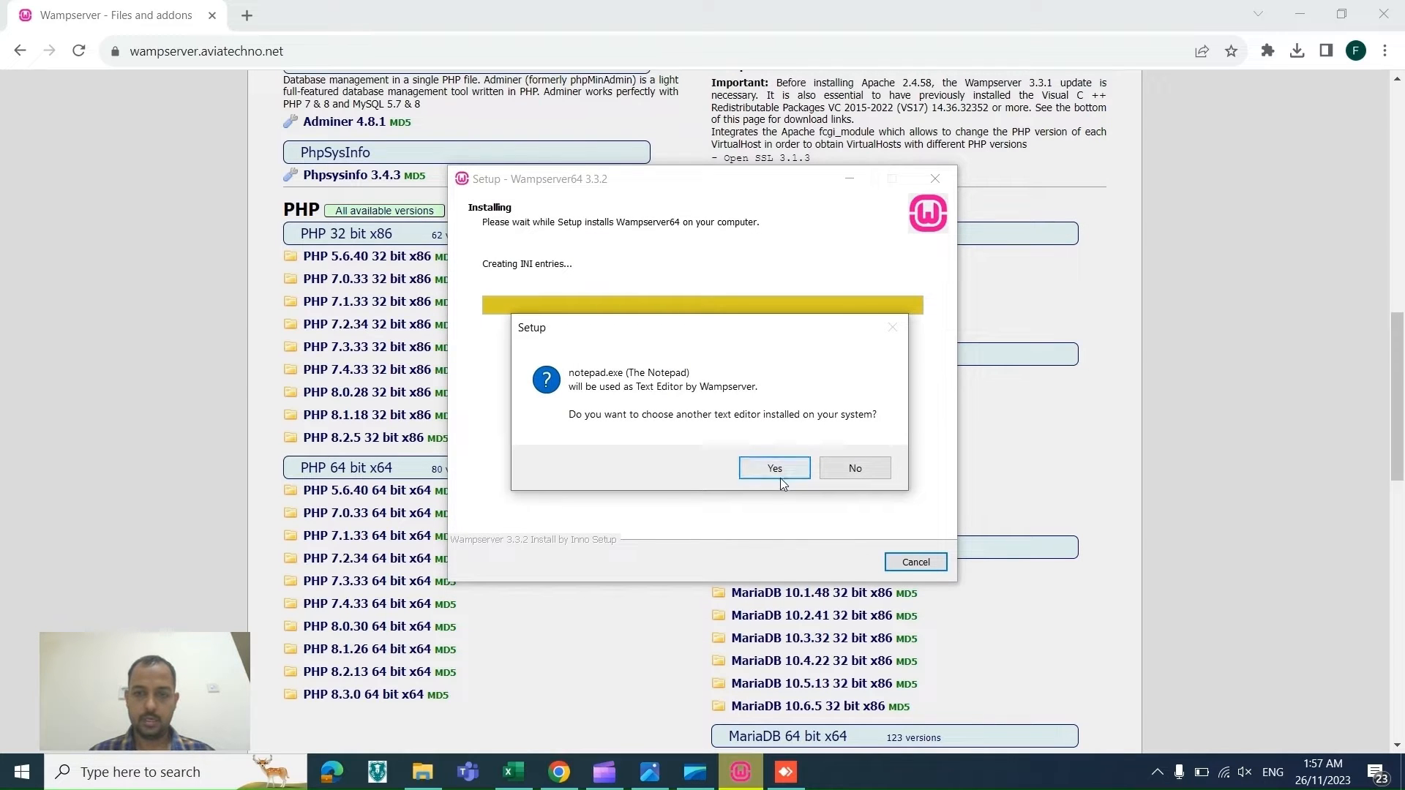
# Step: Set Notepad++ from C:\Program Files\Notepad++ as WampServer's text editor and finish the setup wizard
pyautogui.click(775, 469)
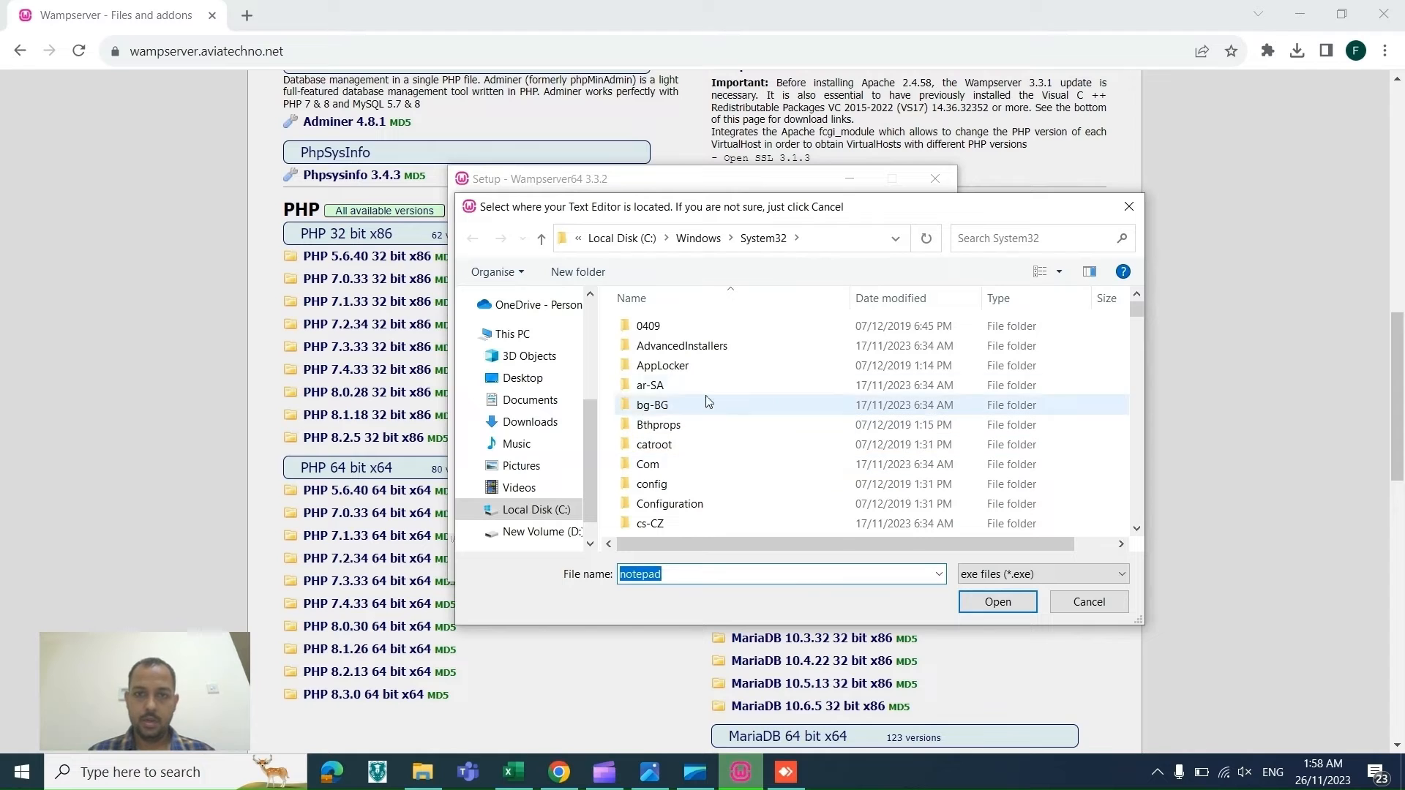
pyautogui.click(625, 238)
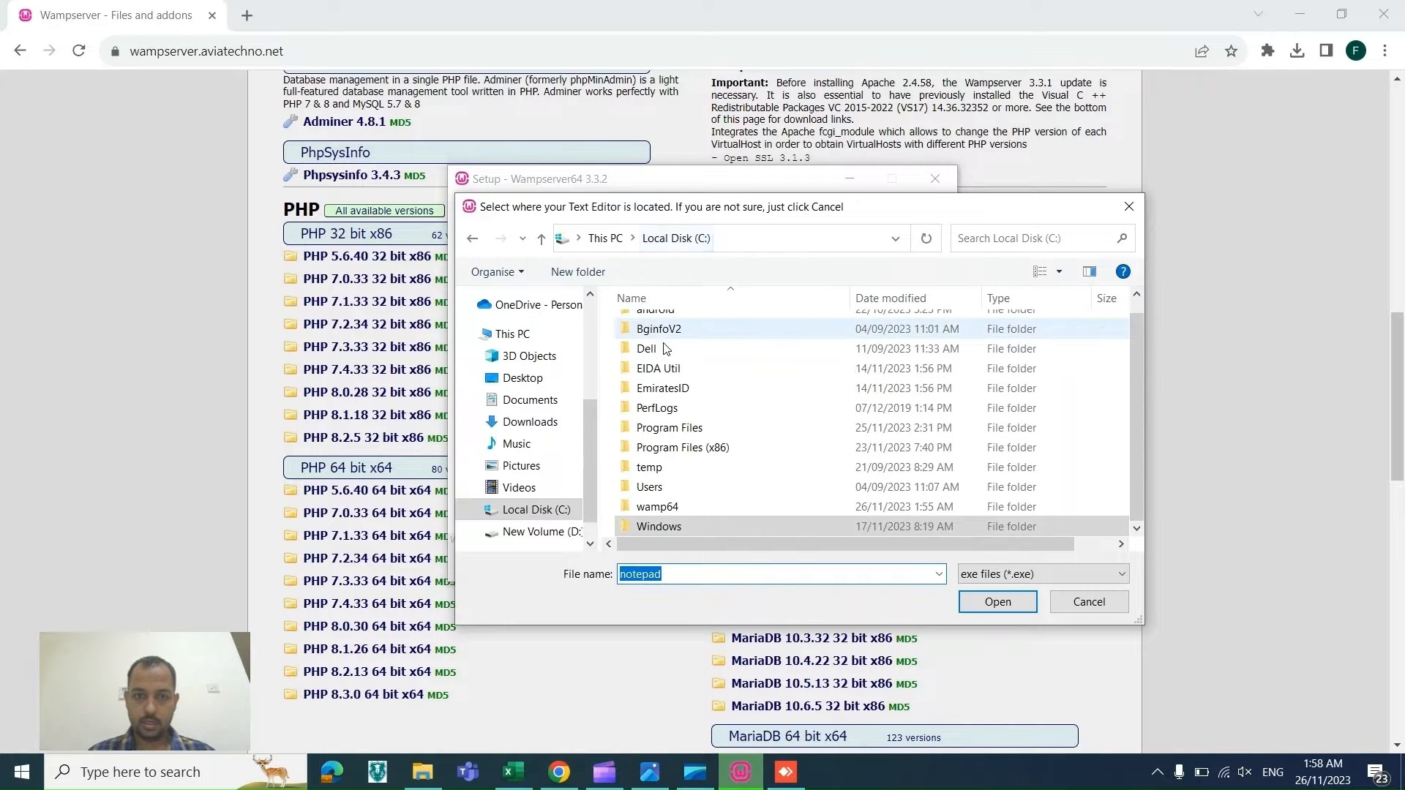
pyautogui.click(686, 429)
pyautogui.doubleClick(686, 428)
pyautogui.scroll(-5, 686, 428)
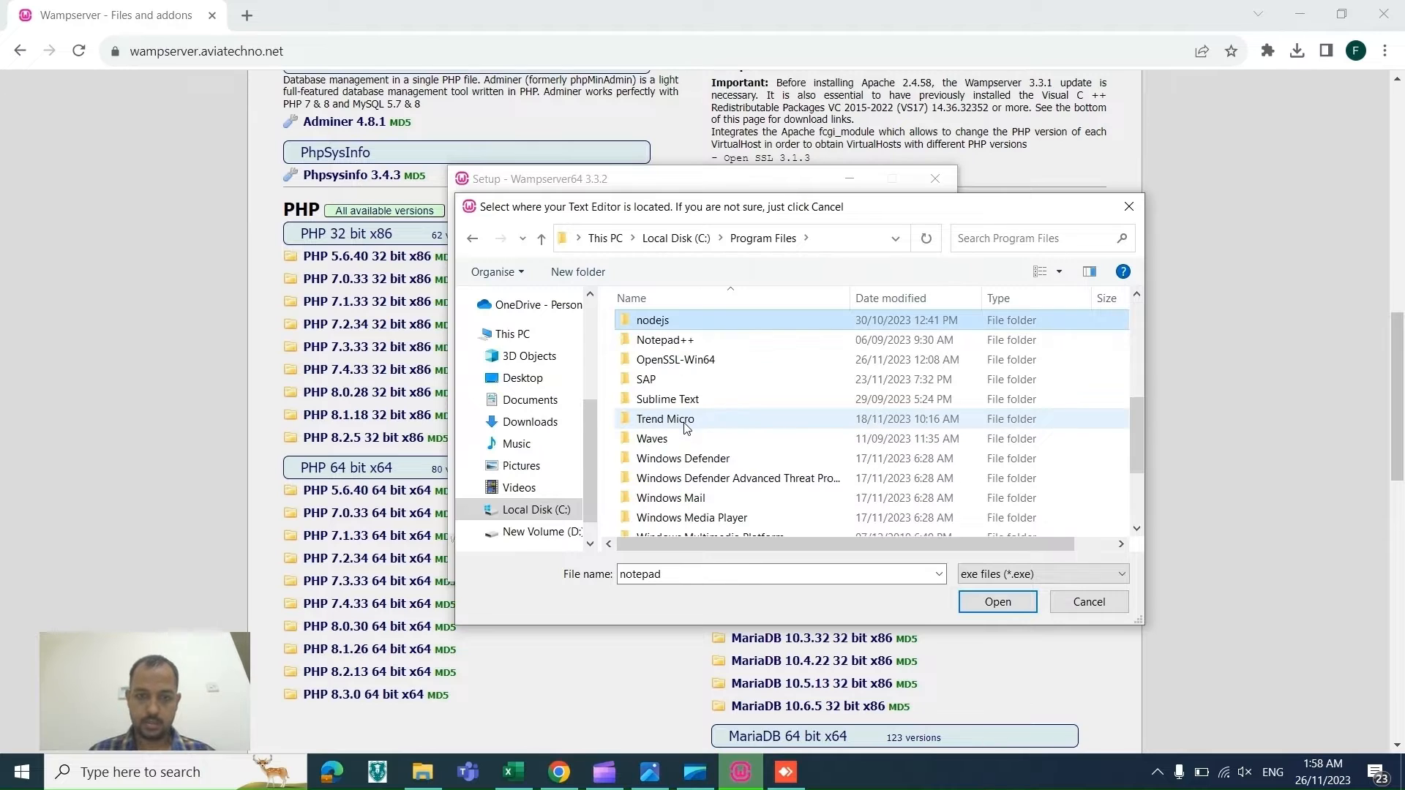
pyautogui.doubleClick(665, 340)
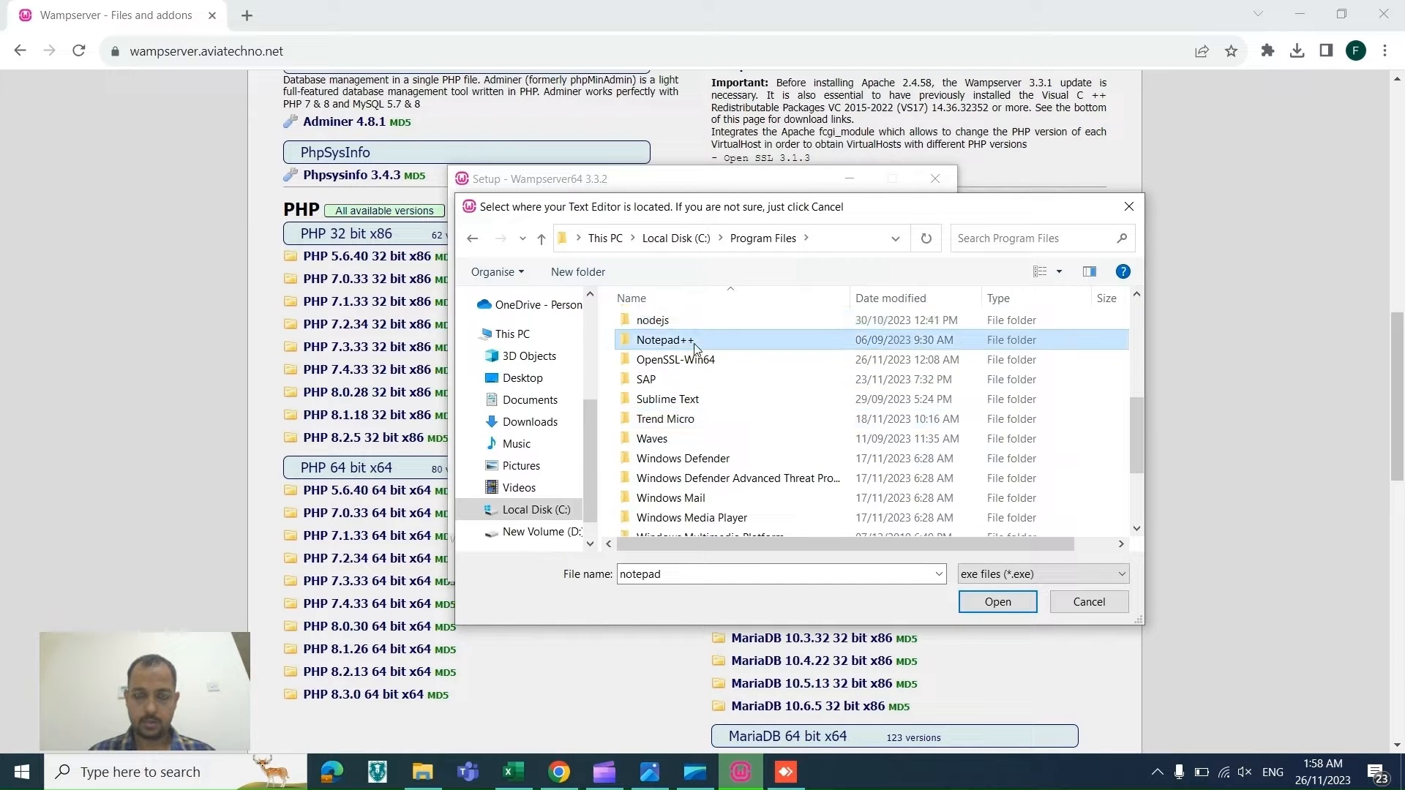
pyautogui.click(668, 469)
pyautogui.doubleClick(668, 471)
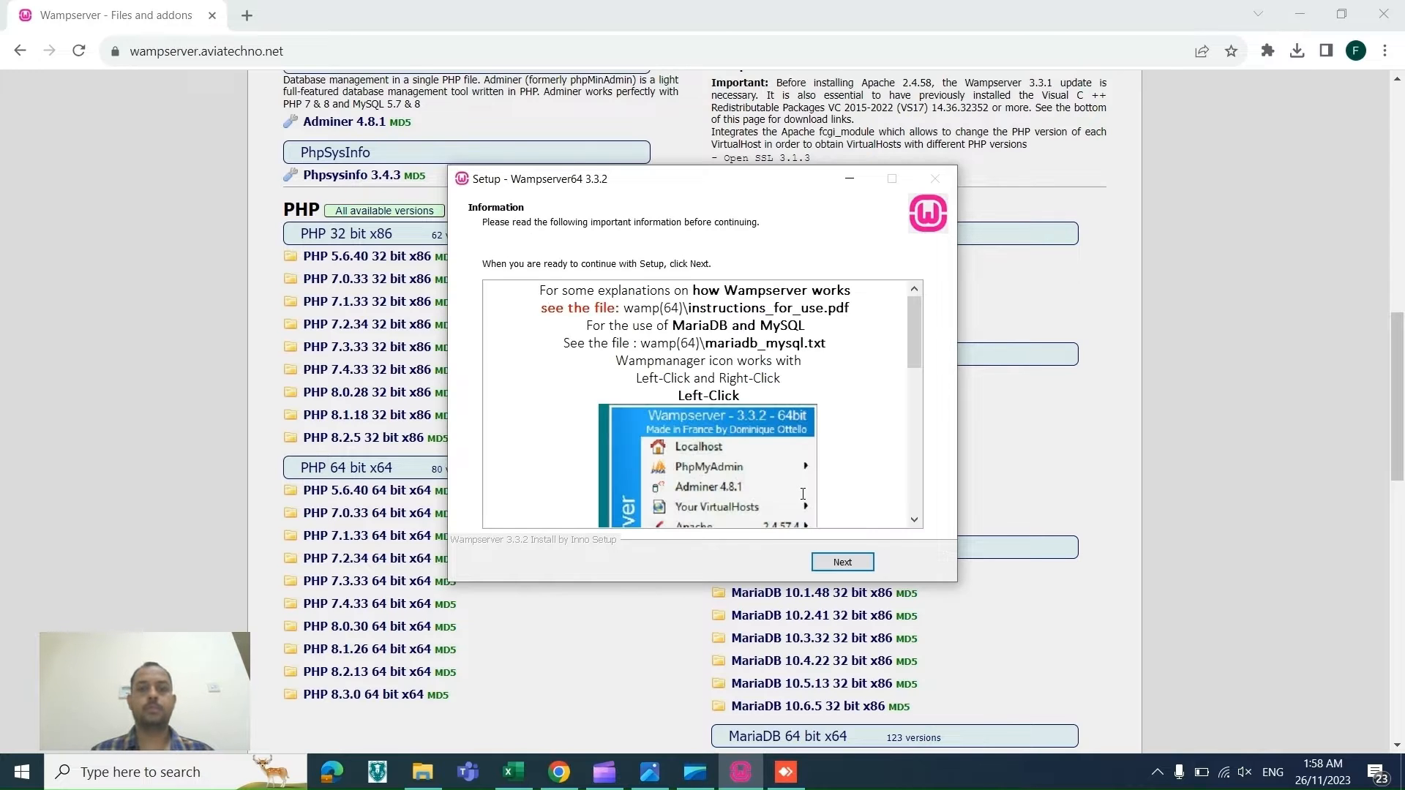
pyautogui.click(858, 571)
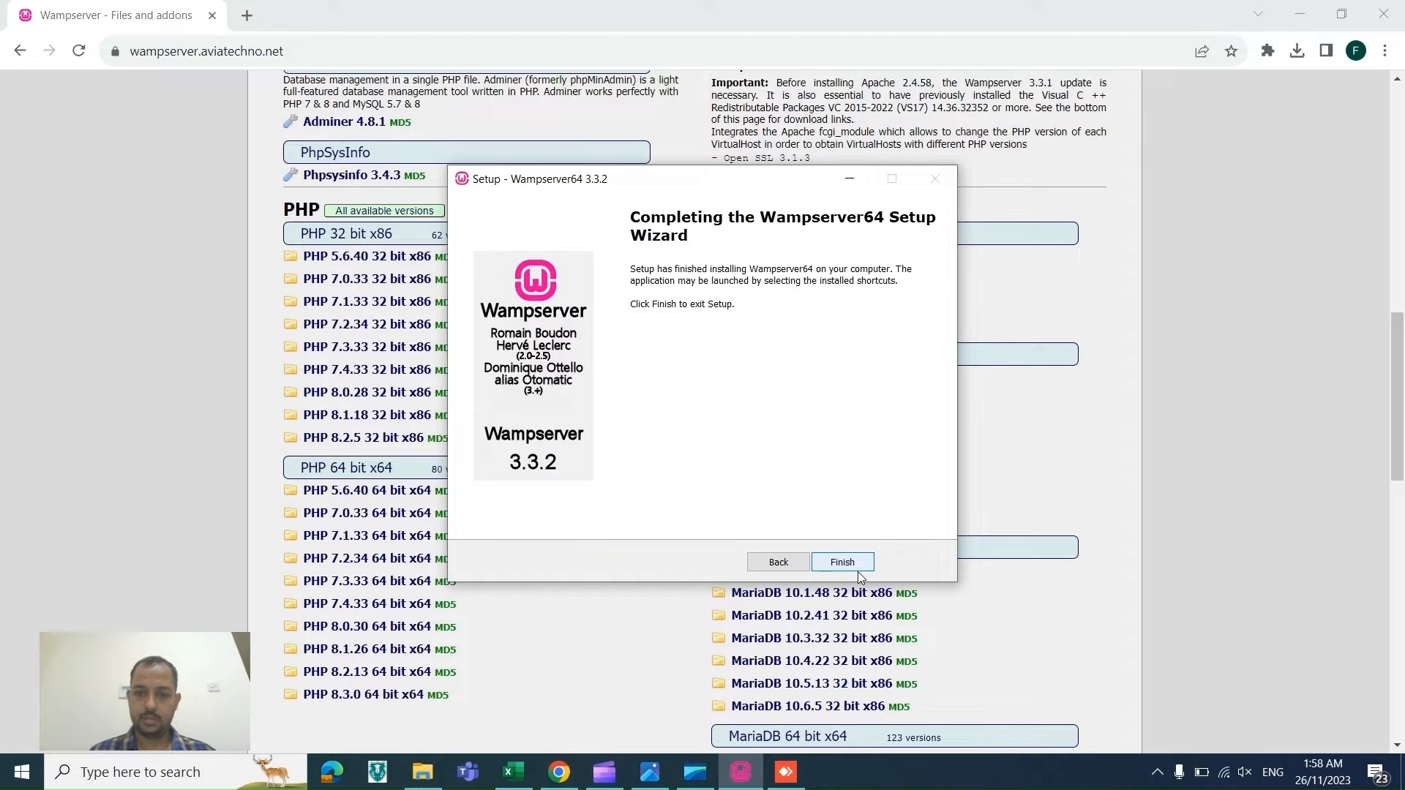
pyautogui.click(858, 571)
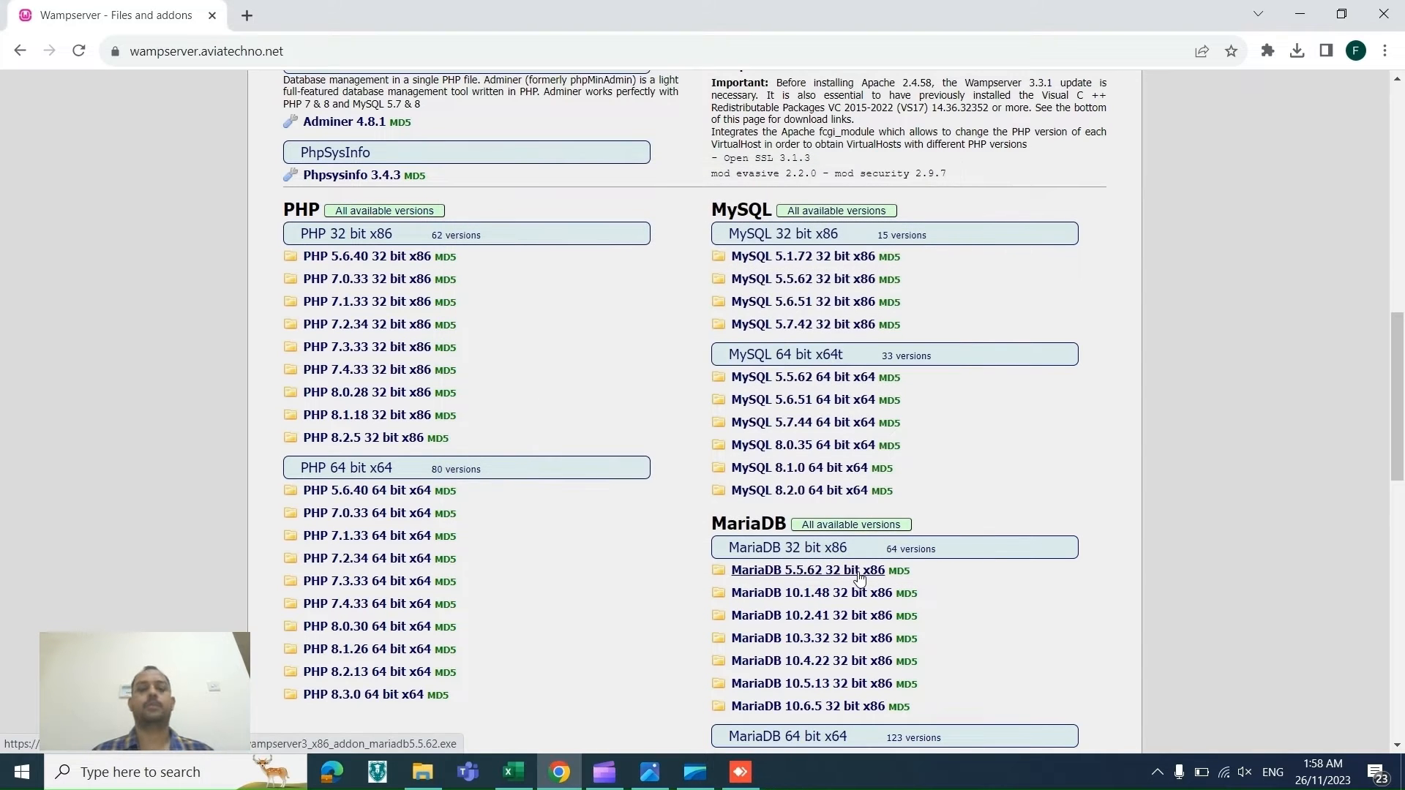
# Step: Search for Wampserver64 and launch it to start its services
pyautogui.click(20, 772)
pyautogui.write('w')
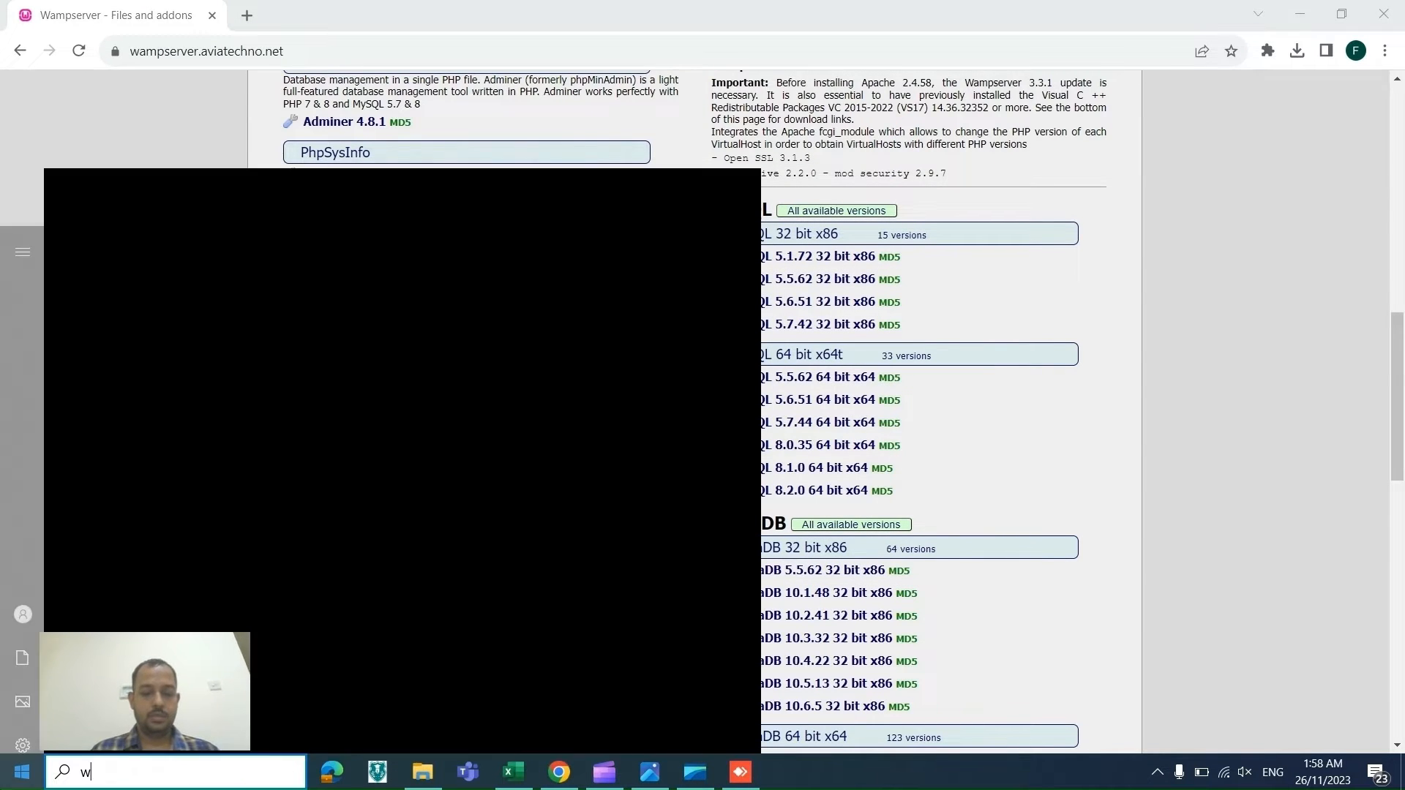
pyautogui.write('am')
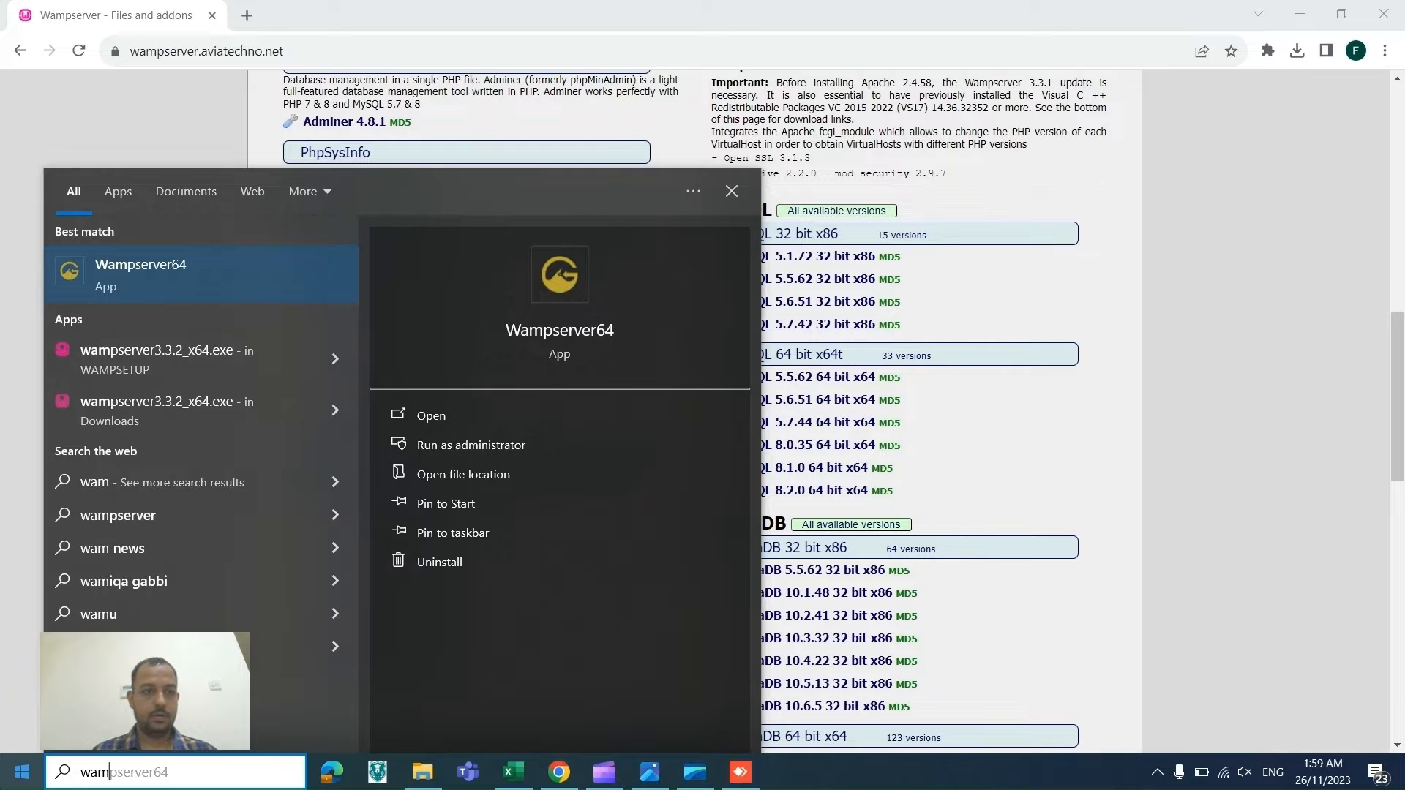
pyautogui.press('Return')
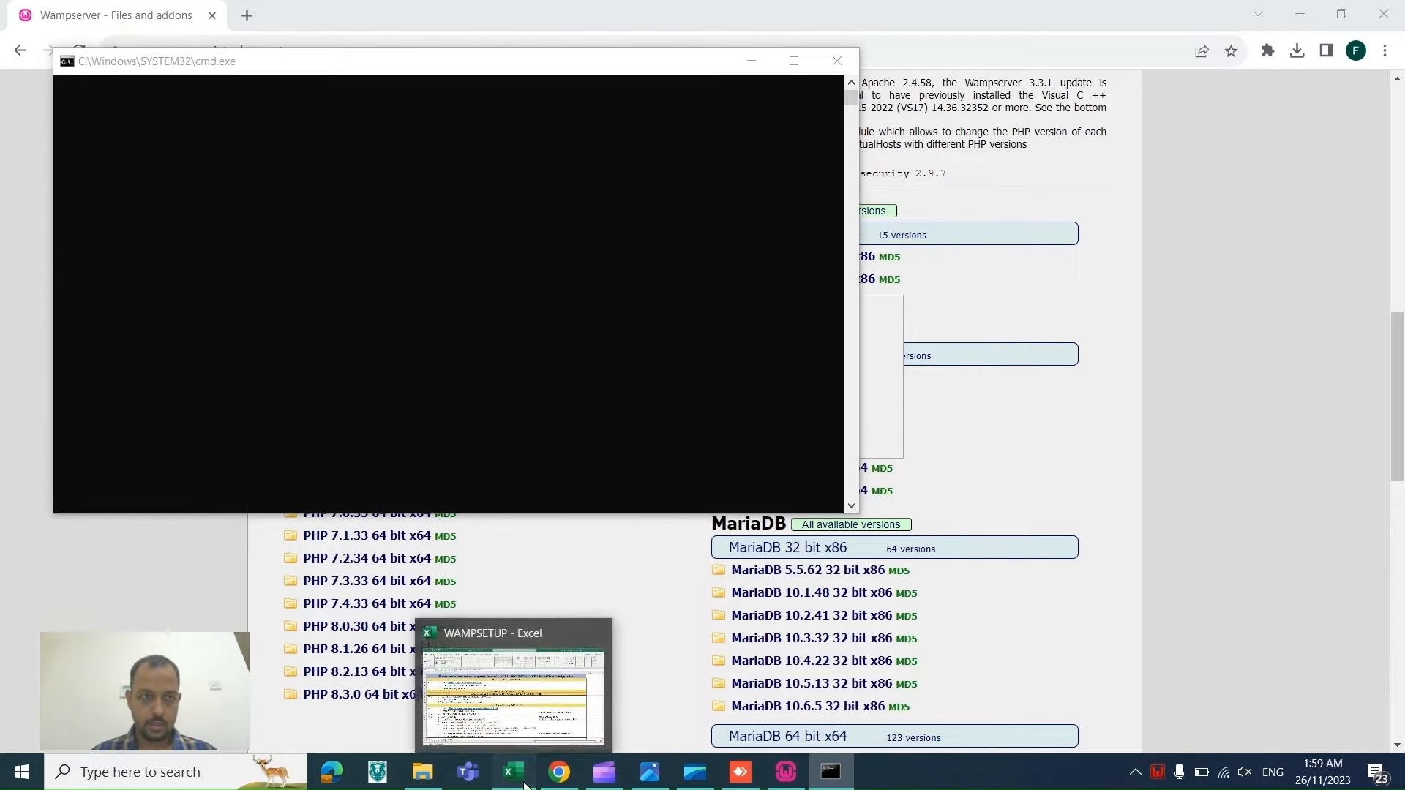
# Step: Check the virtual host section of the checklist and open httpd-vhosts.conf from the WampServer tray menu's Apache submenu
pyautogui.click(523, 783)
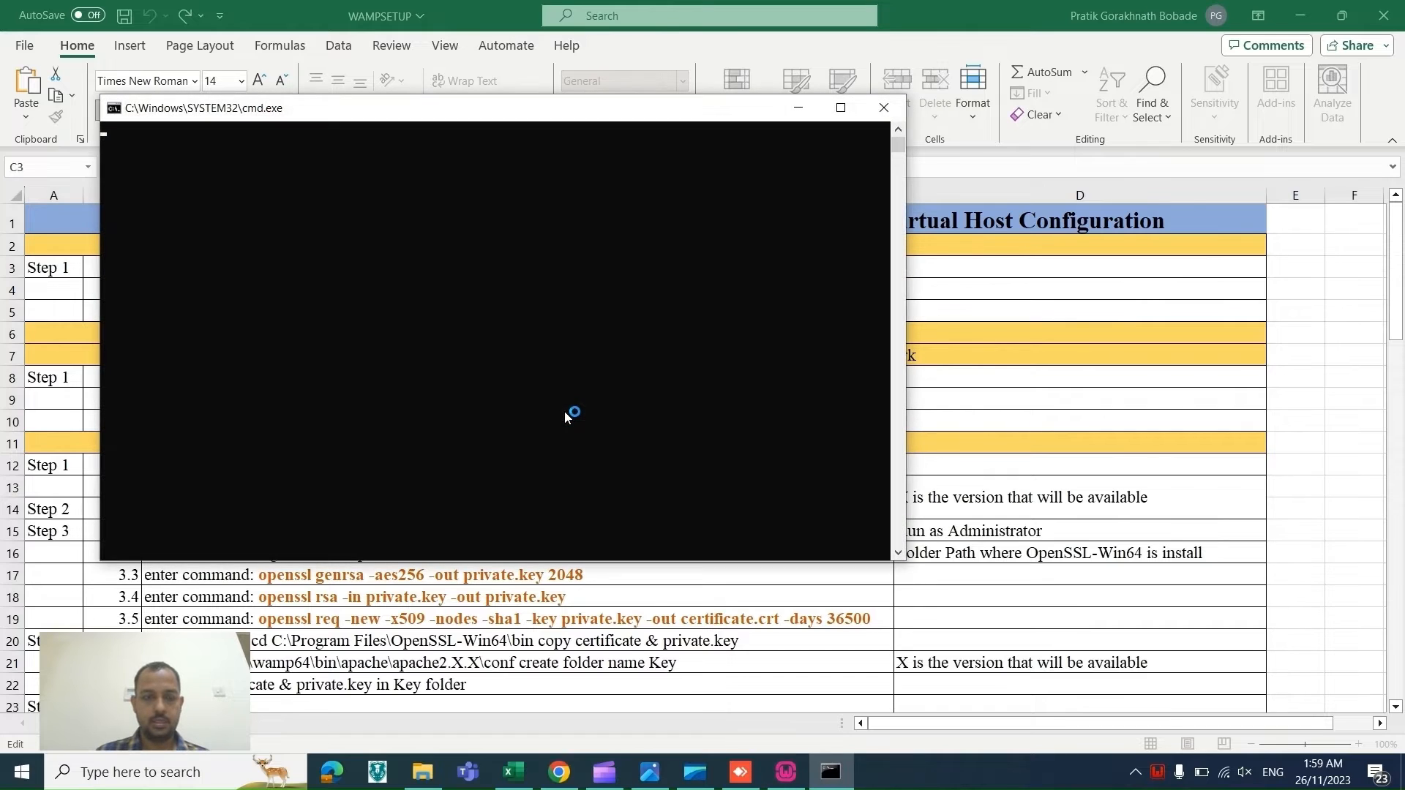
pyautogui.hotkey('alt', 'Tab')
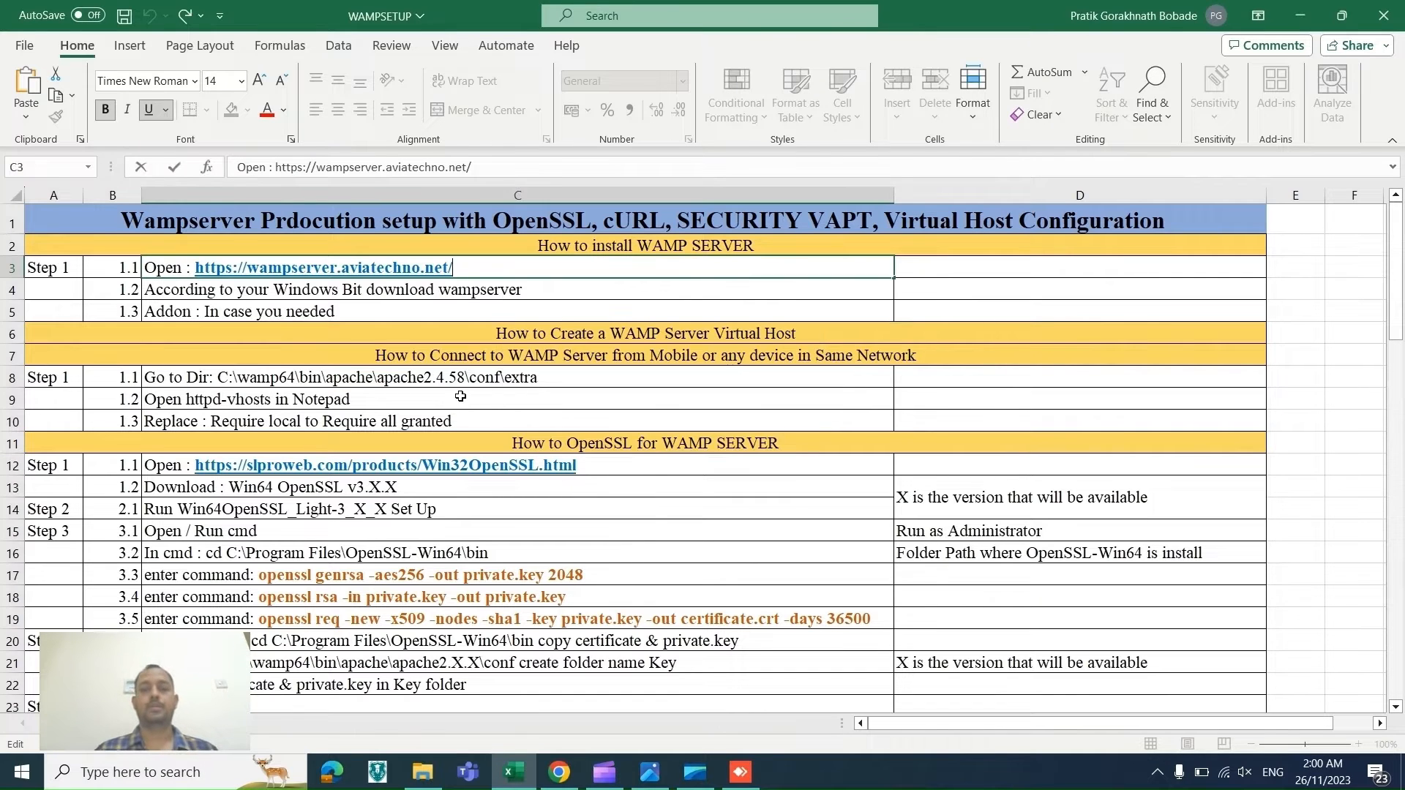
pyautogui.click(377, 357)
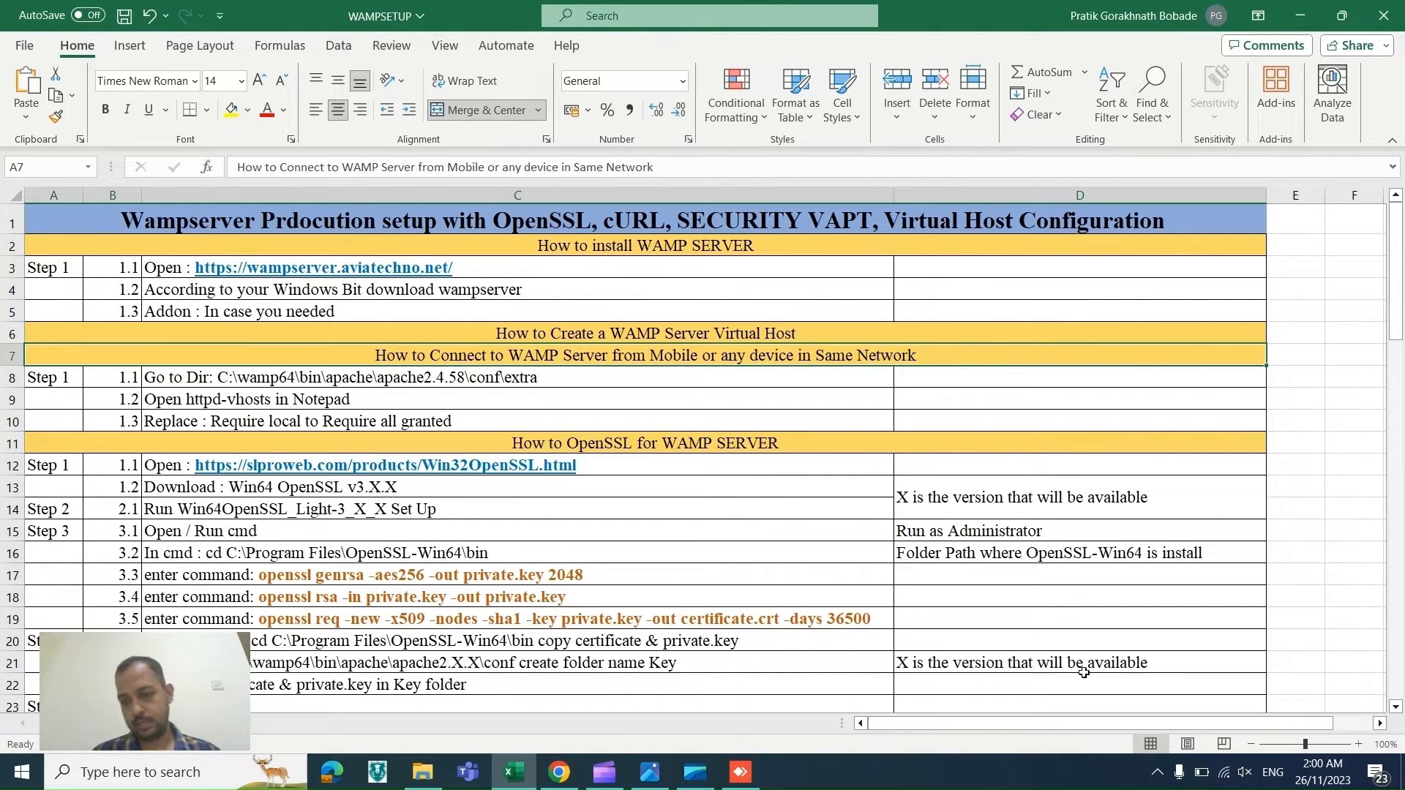
pyautogui.click(1157, 772)
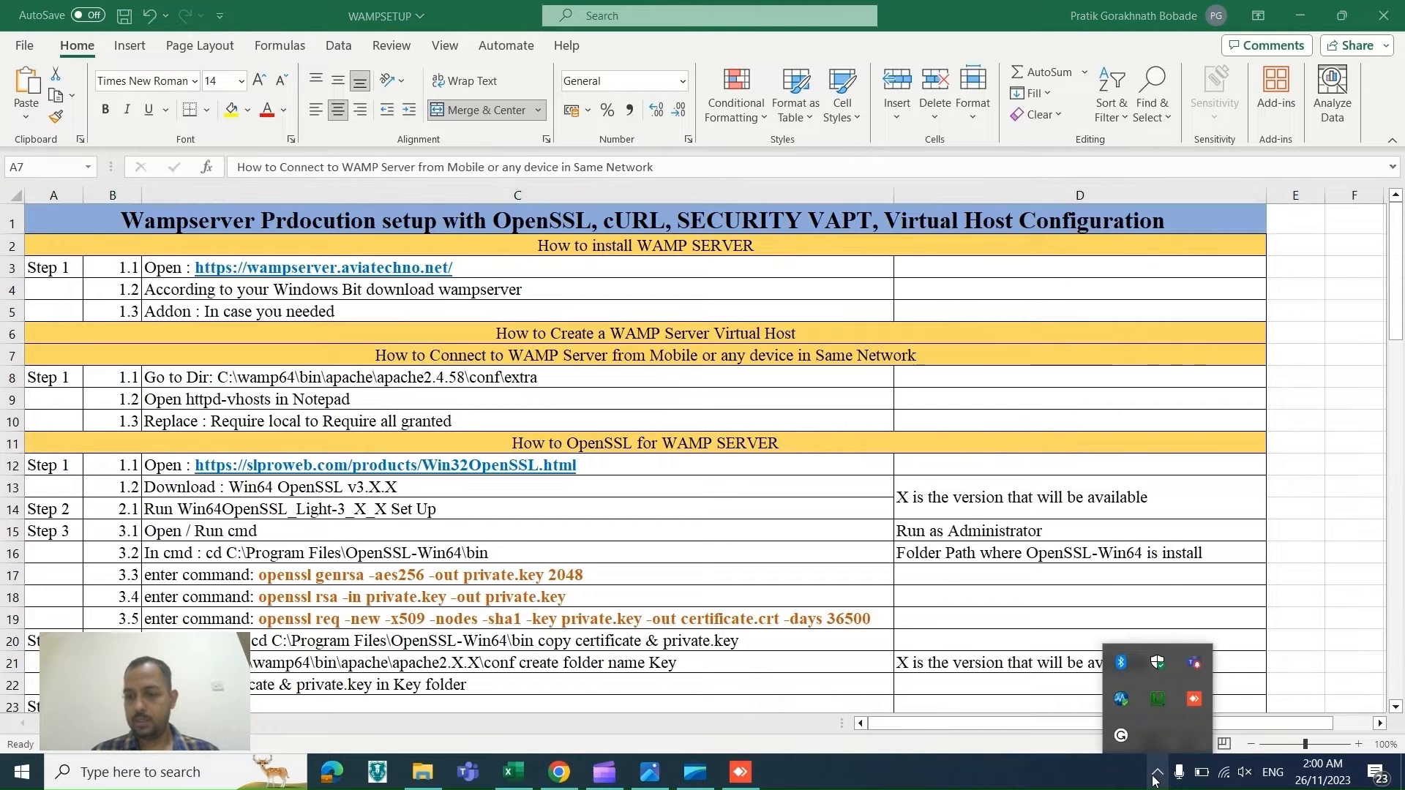
pyautogui.click(1157, 700)
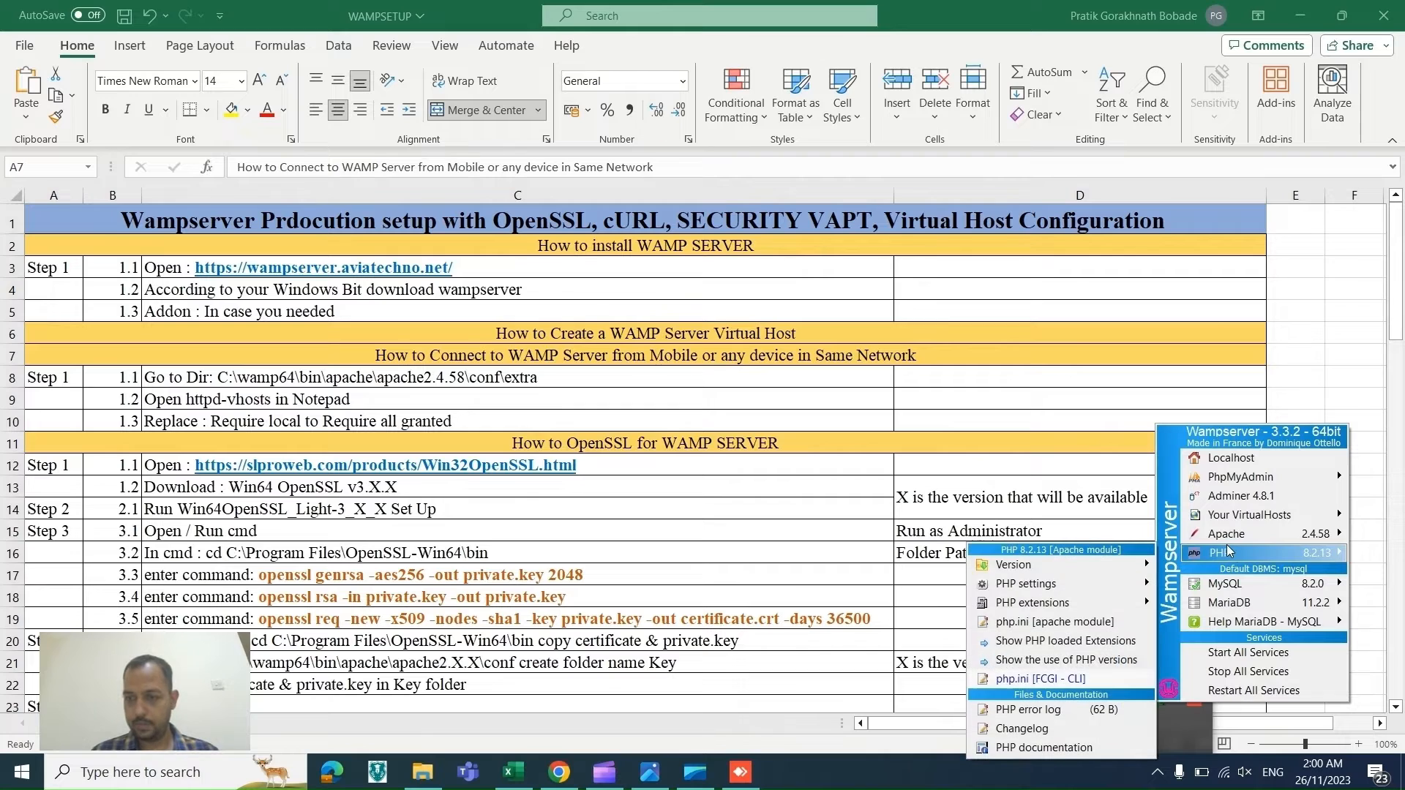
pyautogui.moveTo(1254, 539)
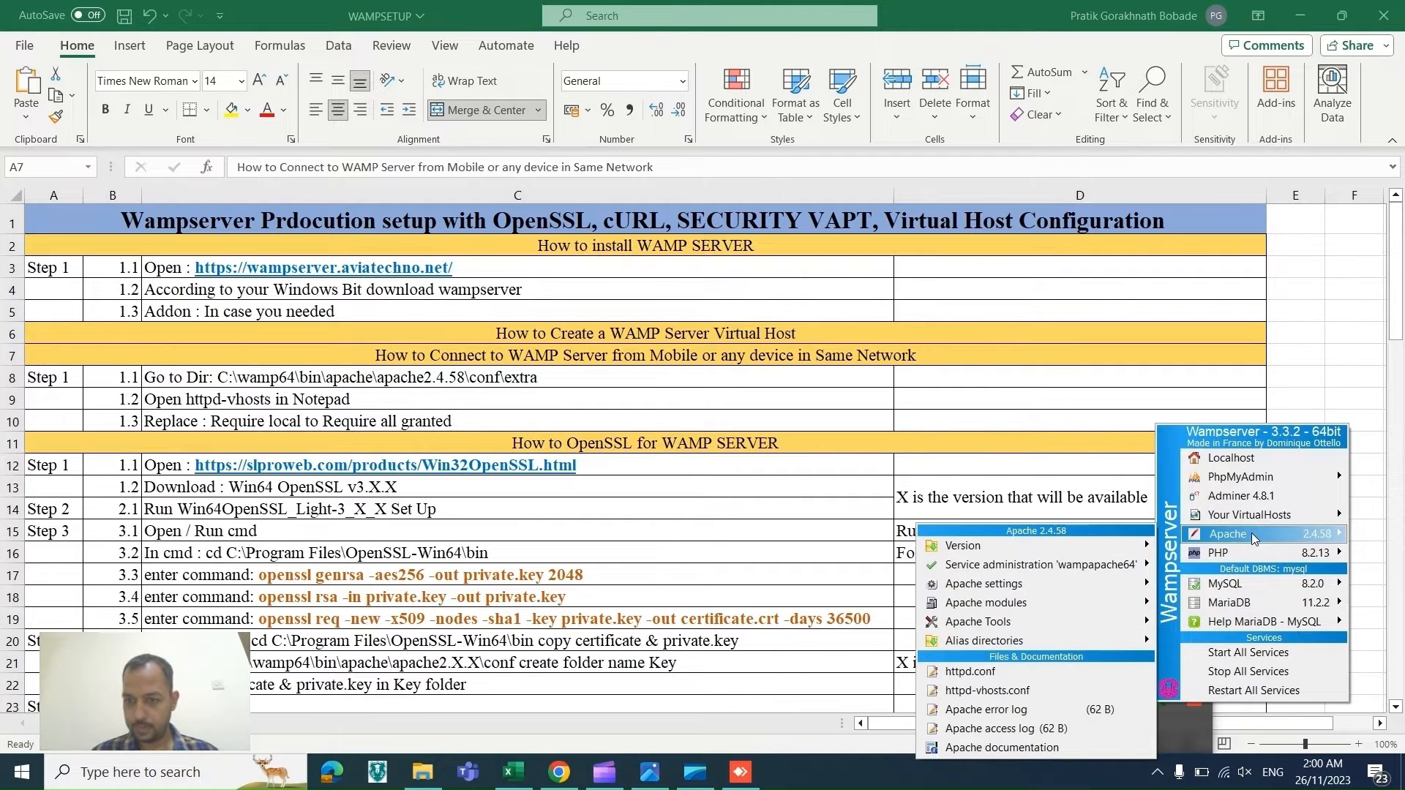
pyautogui.click(1052, 691)
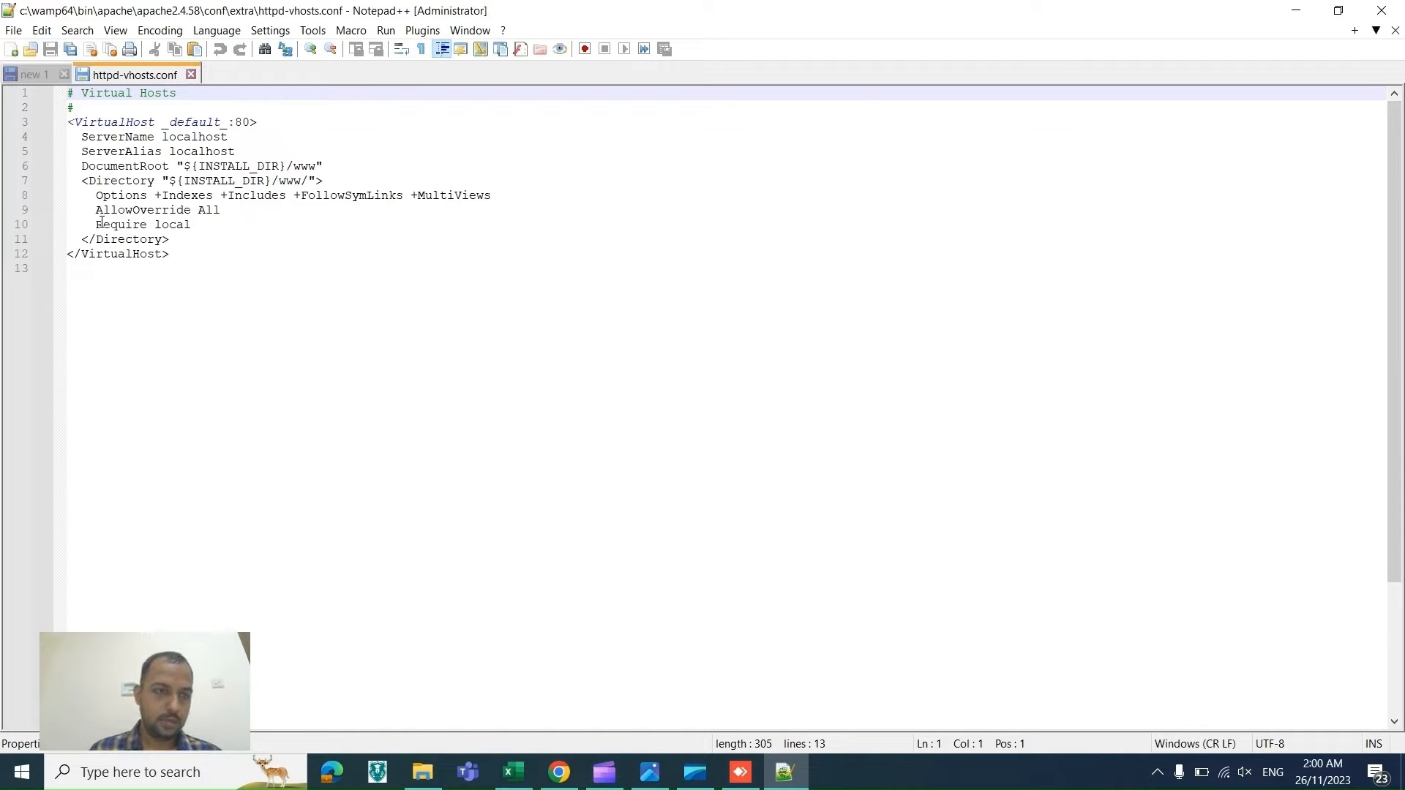
# Step: Replace Require local with Require all granted in the localhost Directory block, copying the text from the checklist
pyautogui.moveTo(98, 226); pyautogui.dragTo(193, 234)
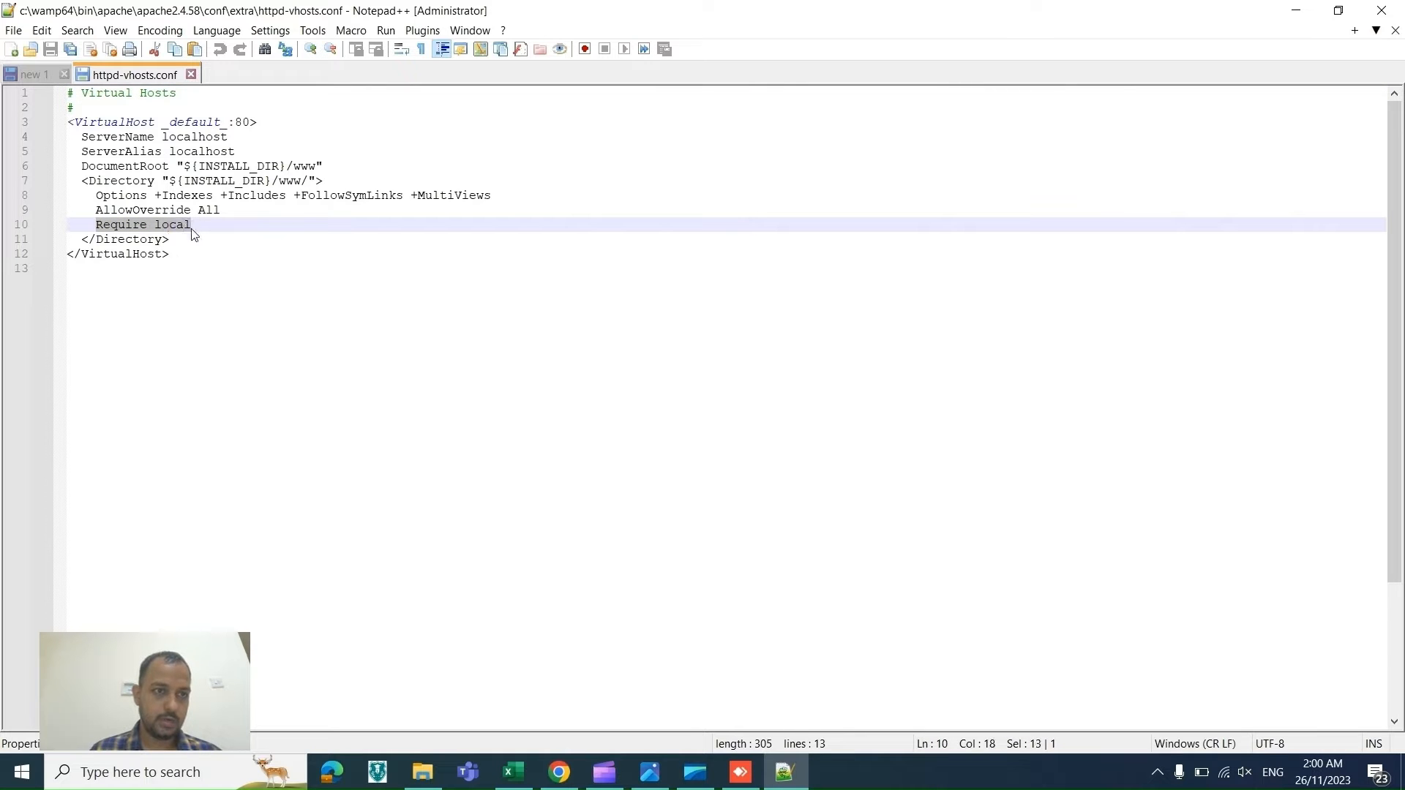
pyautogui.hotkey('alt', 'Tab')
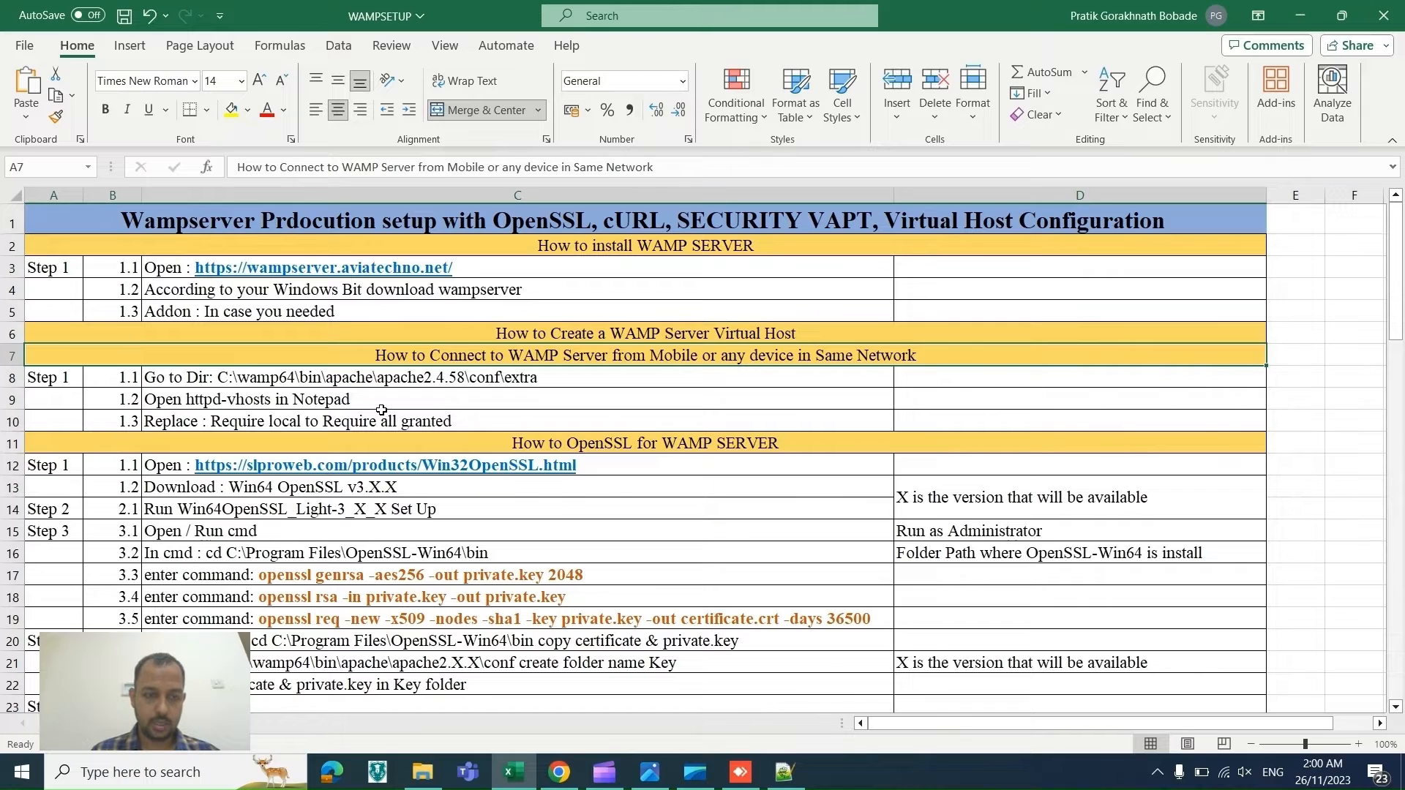
pyautogui.click(459, 419)
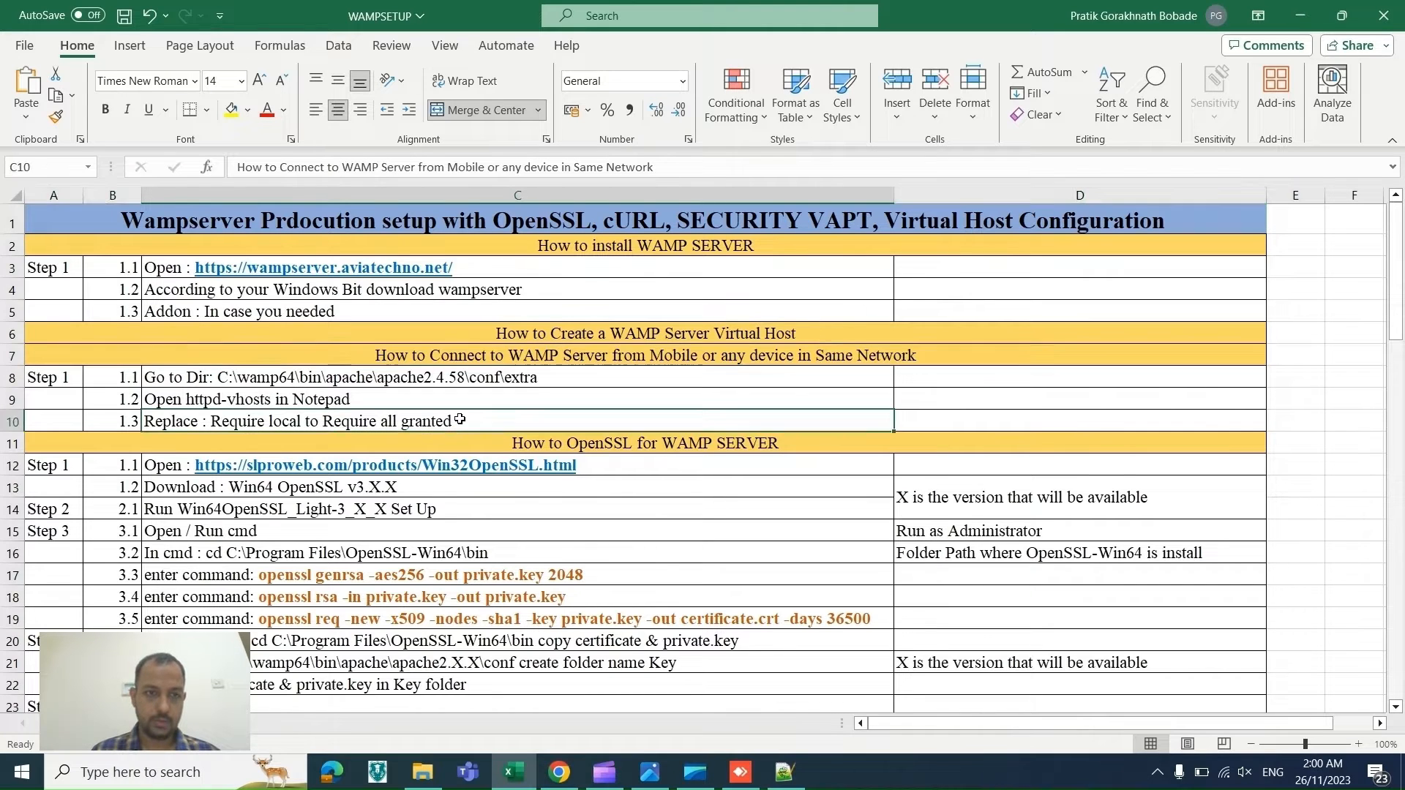
pyautogui.doubleClick(459, 420)
pyautogui.moveTo(461, 420); pyautogui.dragTo(327, 425)
pyautogui.hotkey('ctrl', 'c')
pyautogui.hotkey('alt', 'Tab')
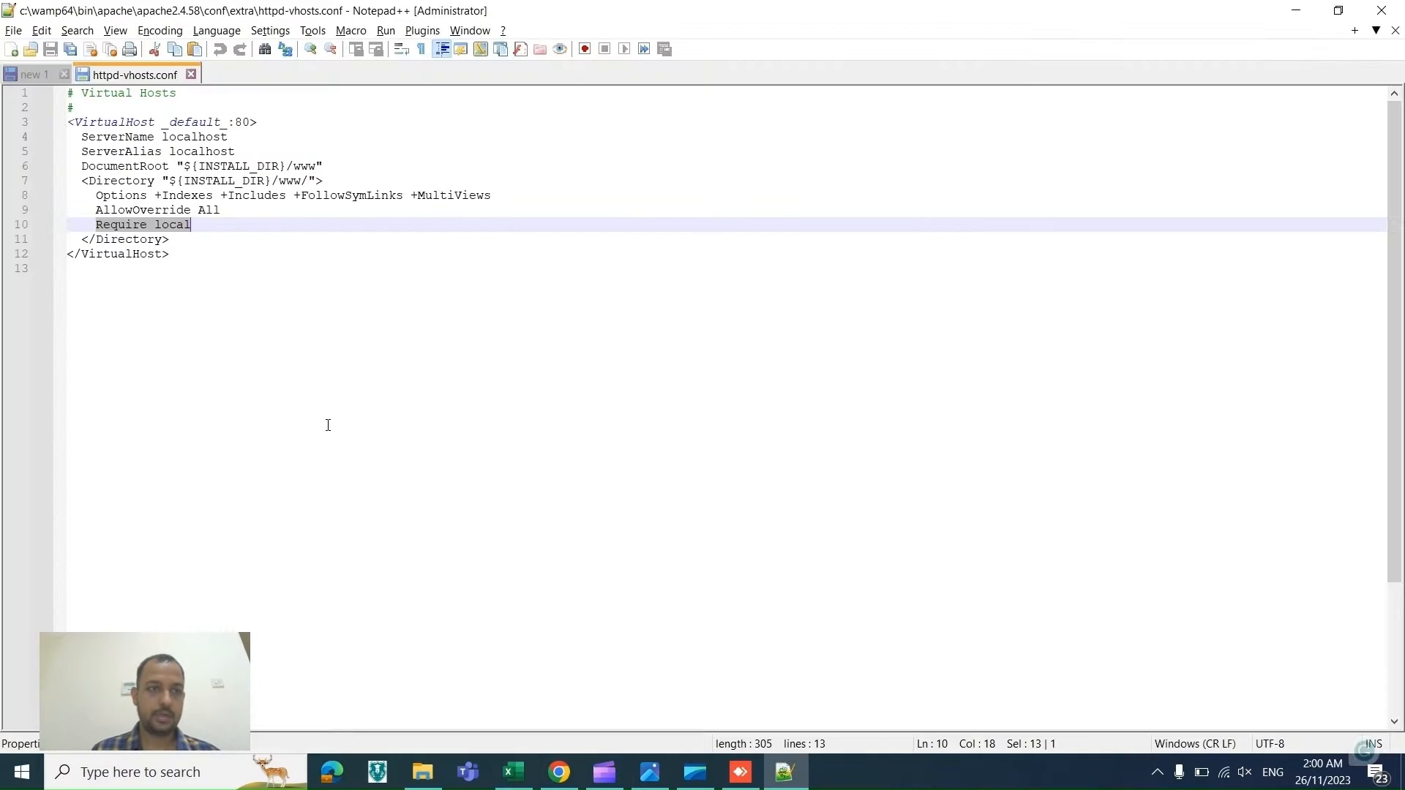
pyautogui.hotkey('ctrl', 'v')
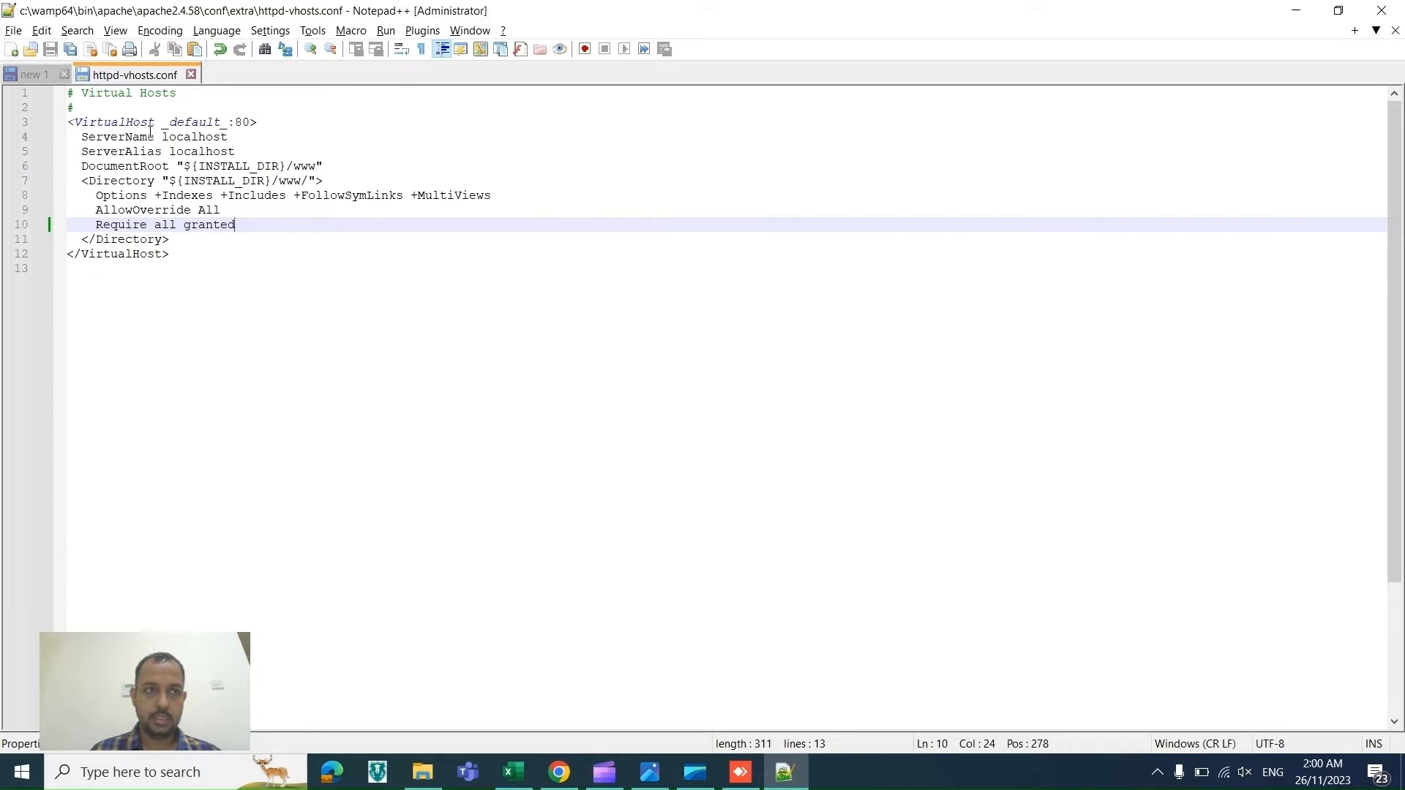
# Step: Restart all WampServer services from the tray menu
pyautogui.click(1158, 772)
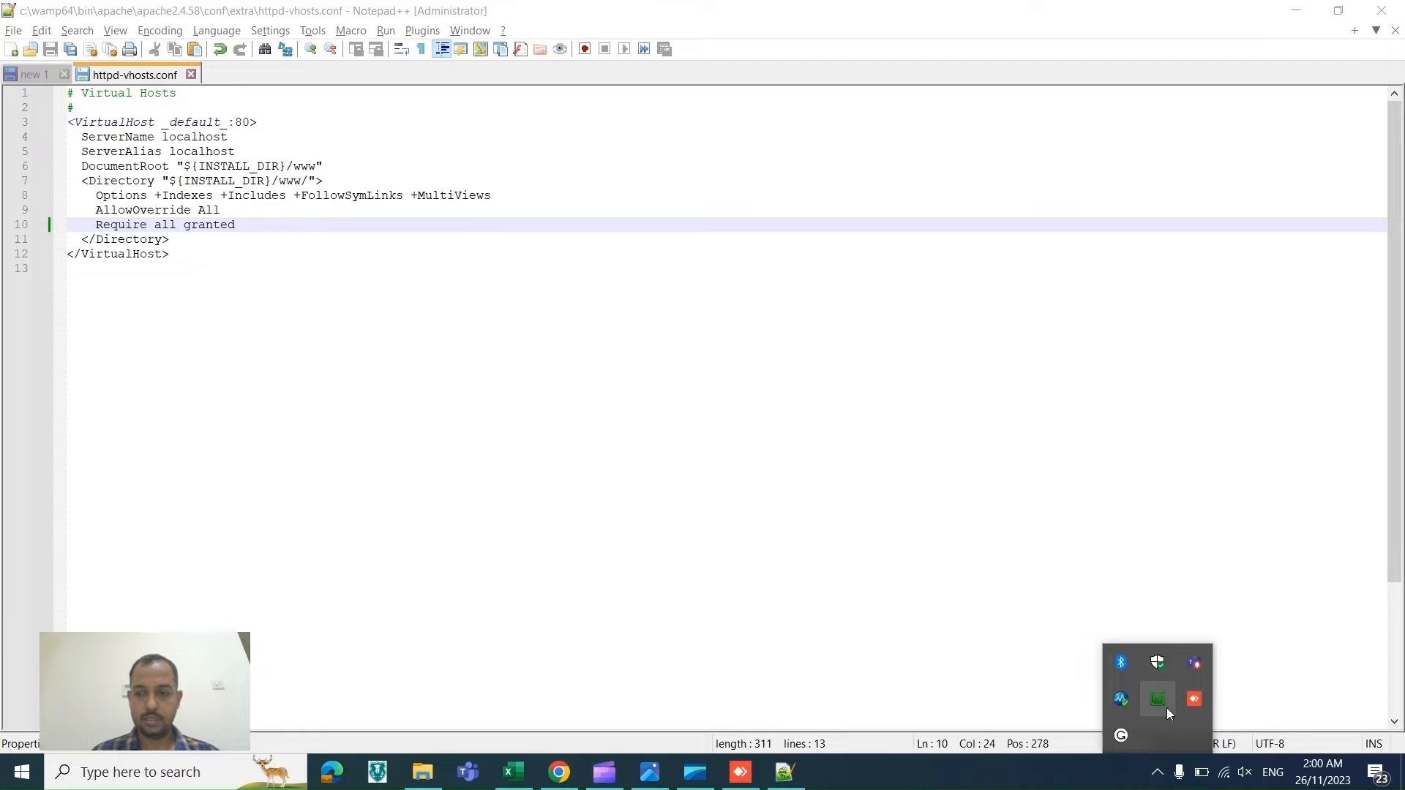
pyautogui.click(1167, 708)
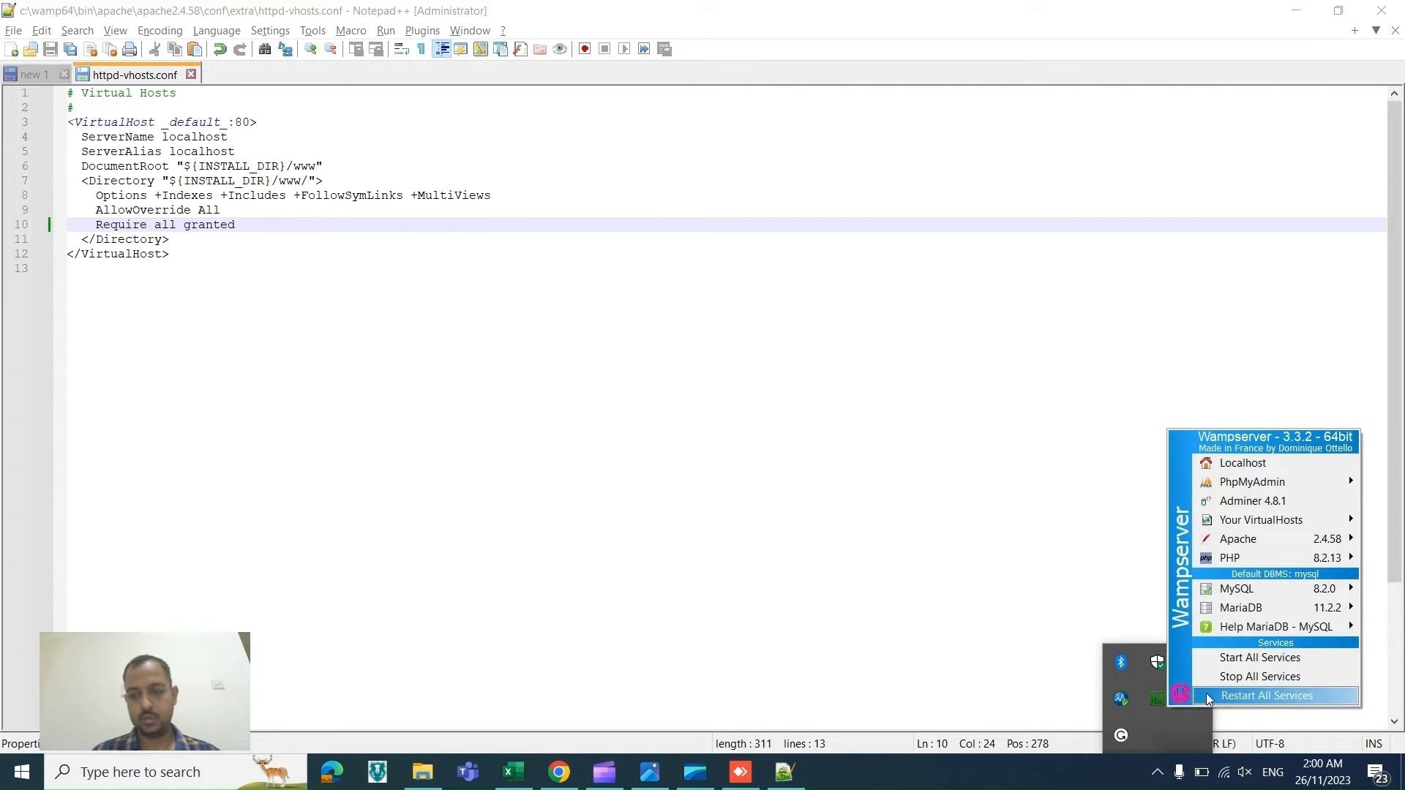
pyautogui.click(1209, 696)
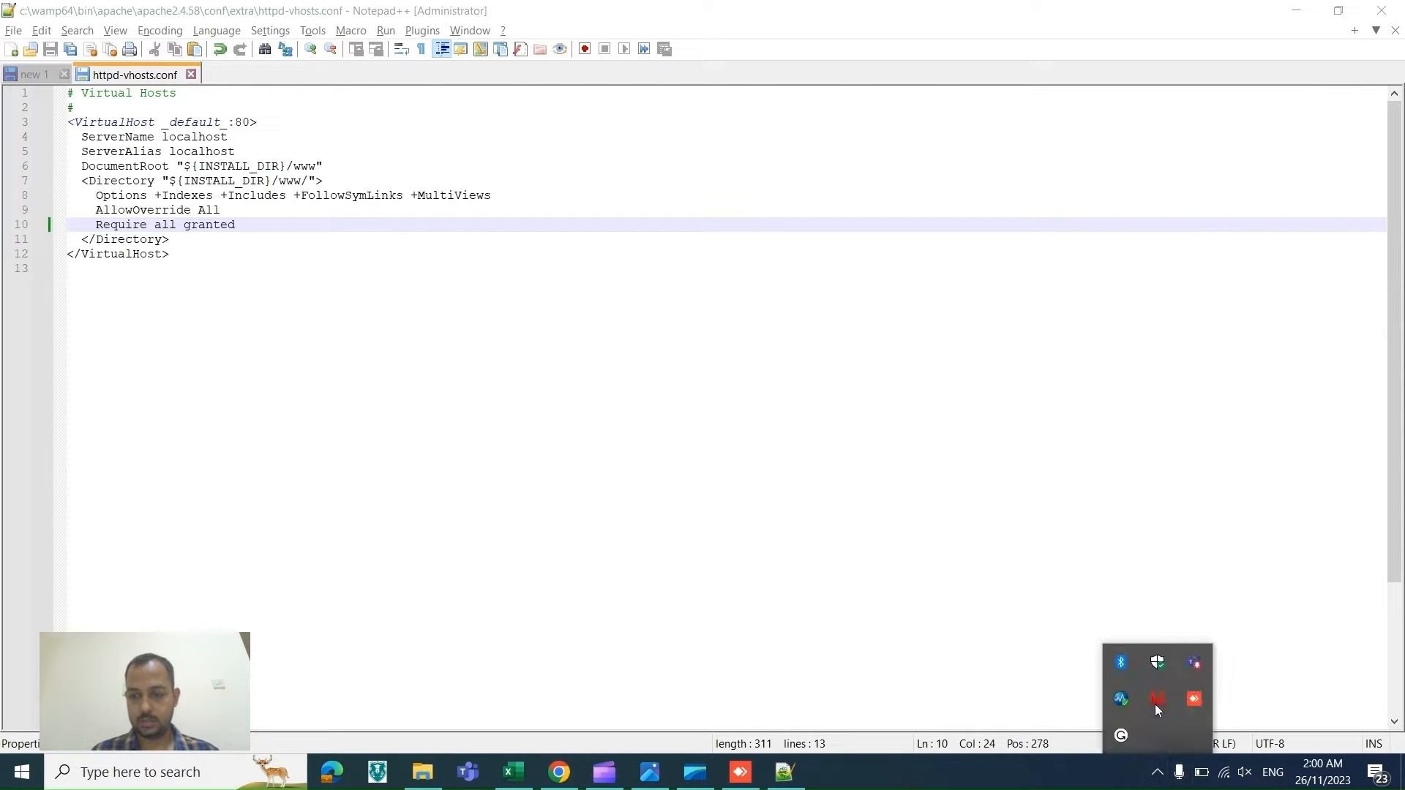
pyautogui.moveTo(1156, 703)
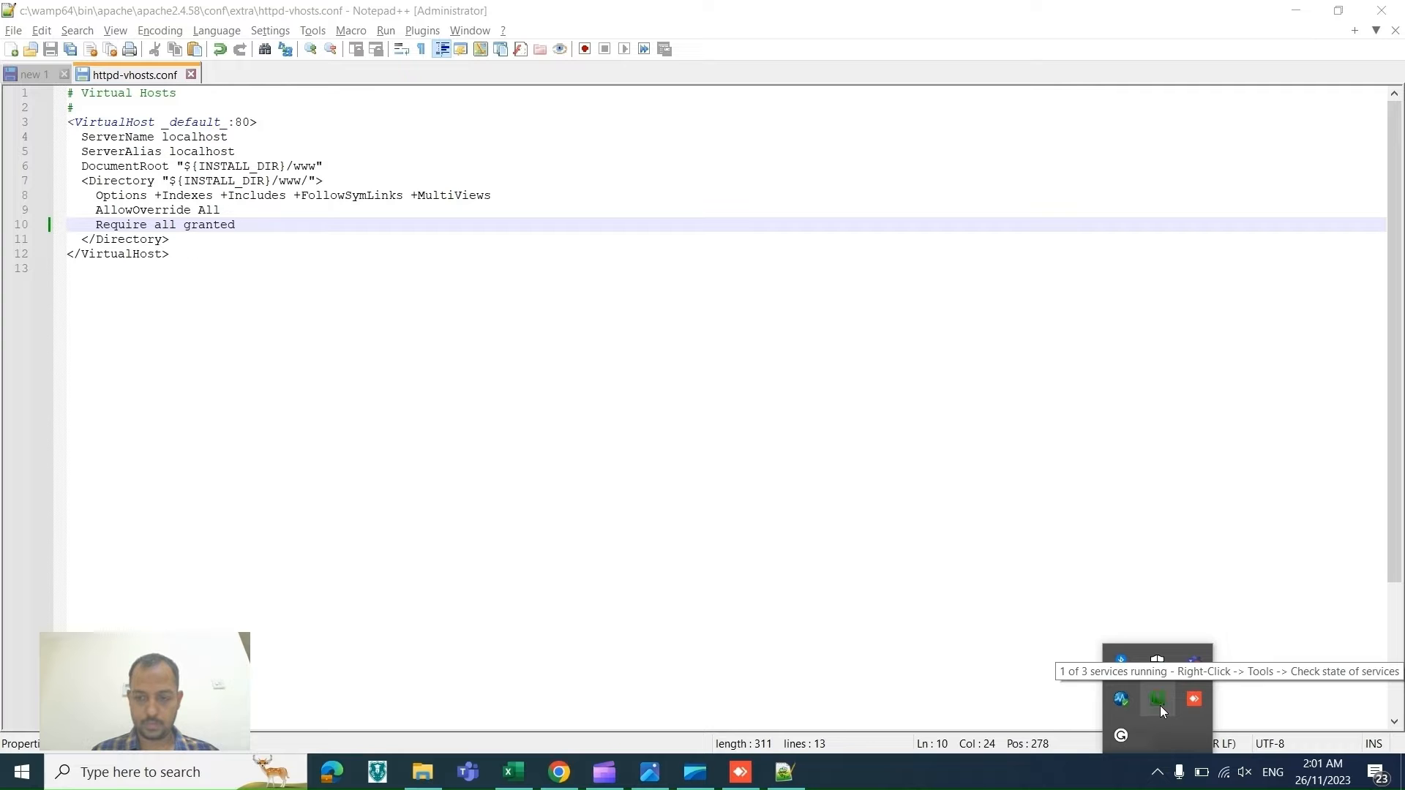
# Step: Open localhost in a new browser tab to view the WampServer homepage
pyautogui.click(559, 772)
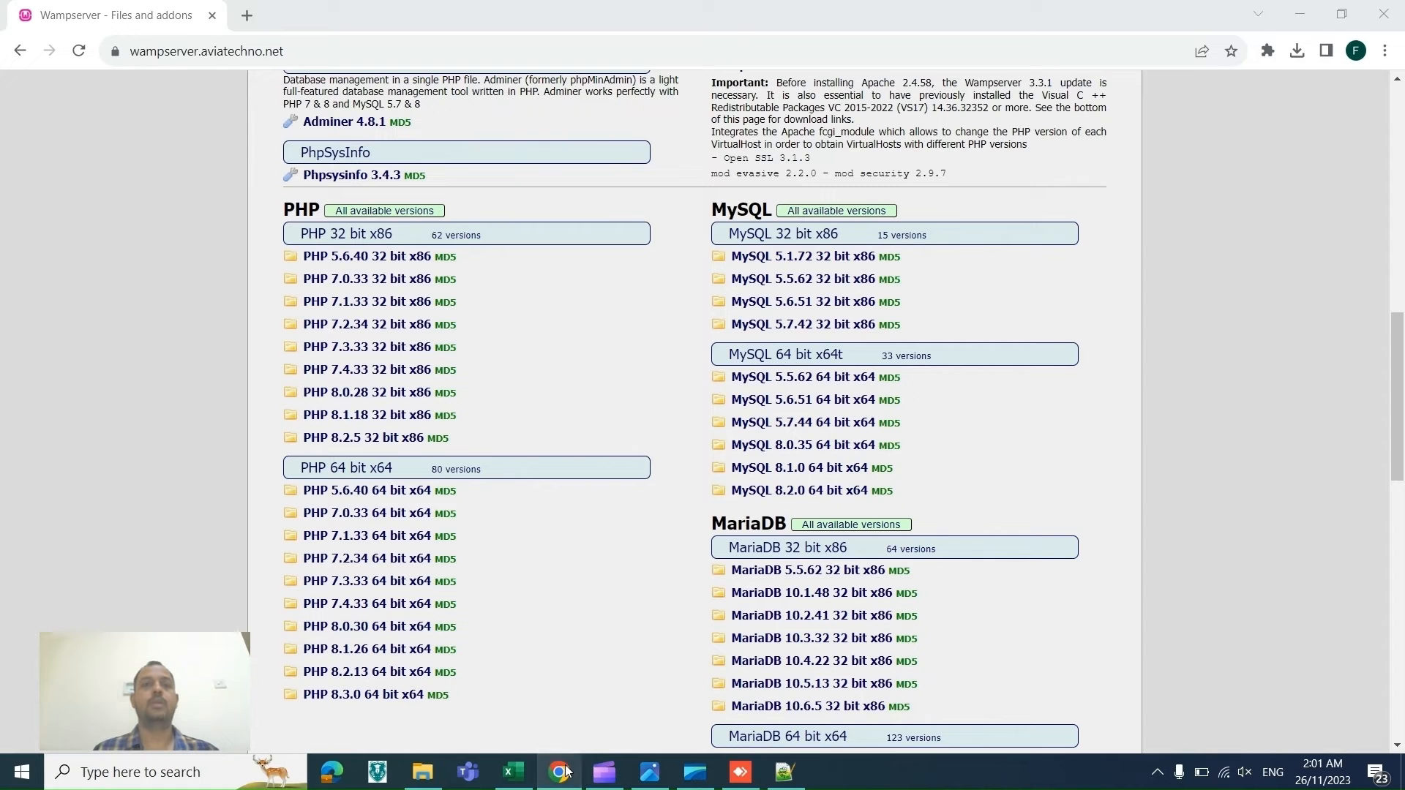
pyautogui.click(247, 16)
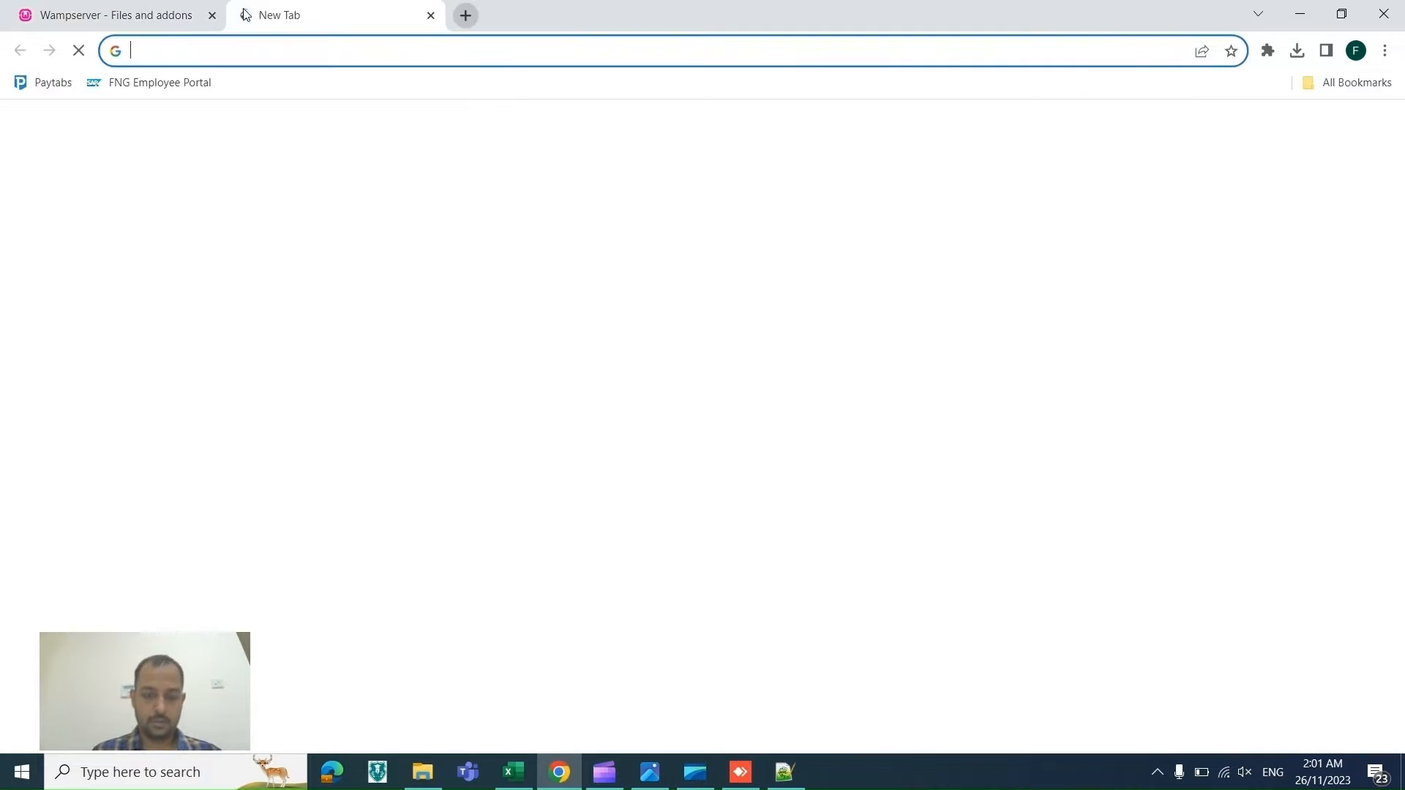
pyautogui.write('local')
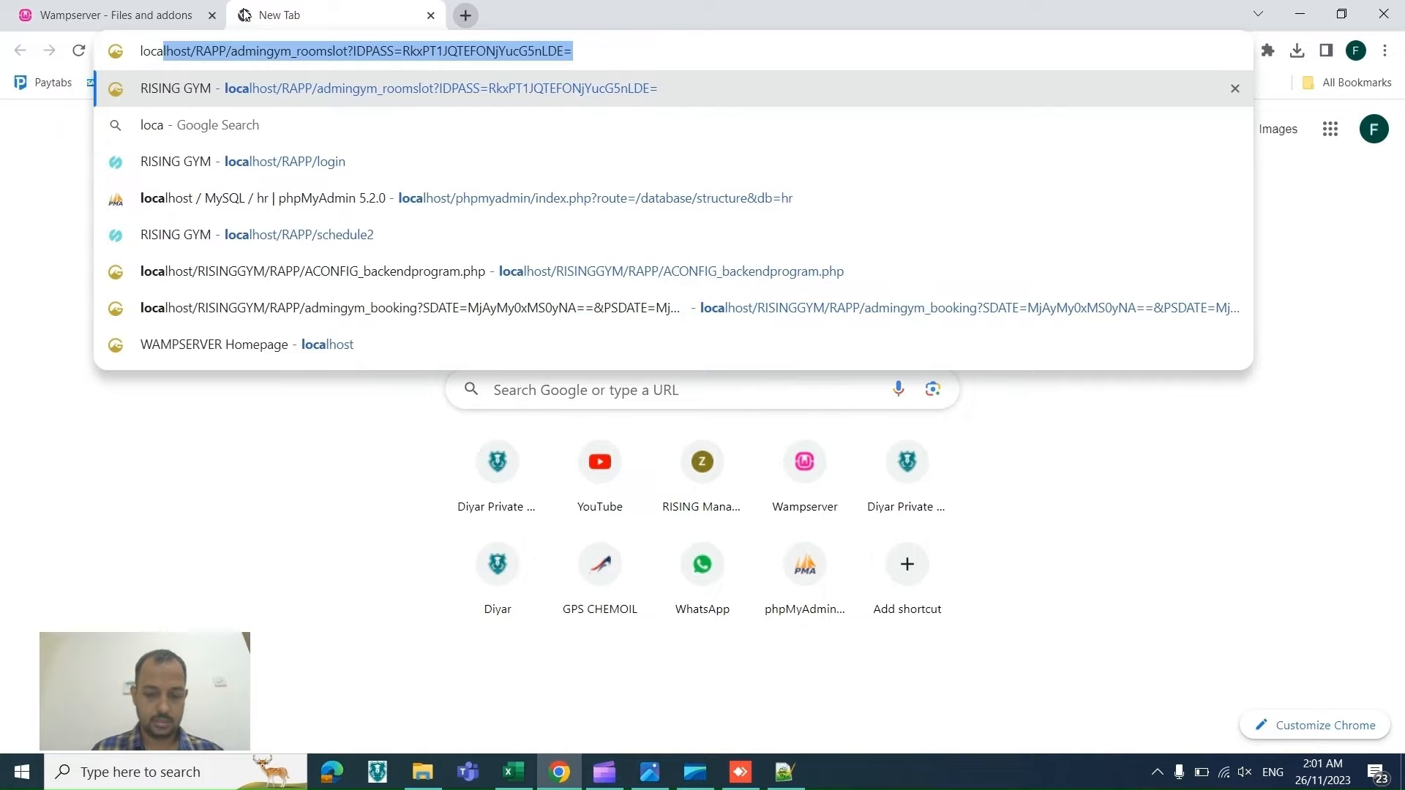
pyautogui.write('host')
pyautogui.press('Delete')
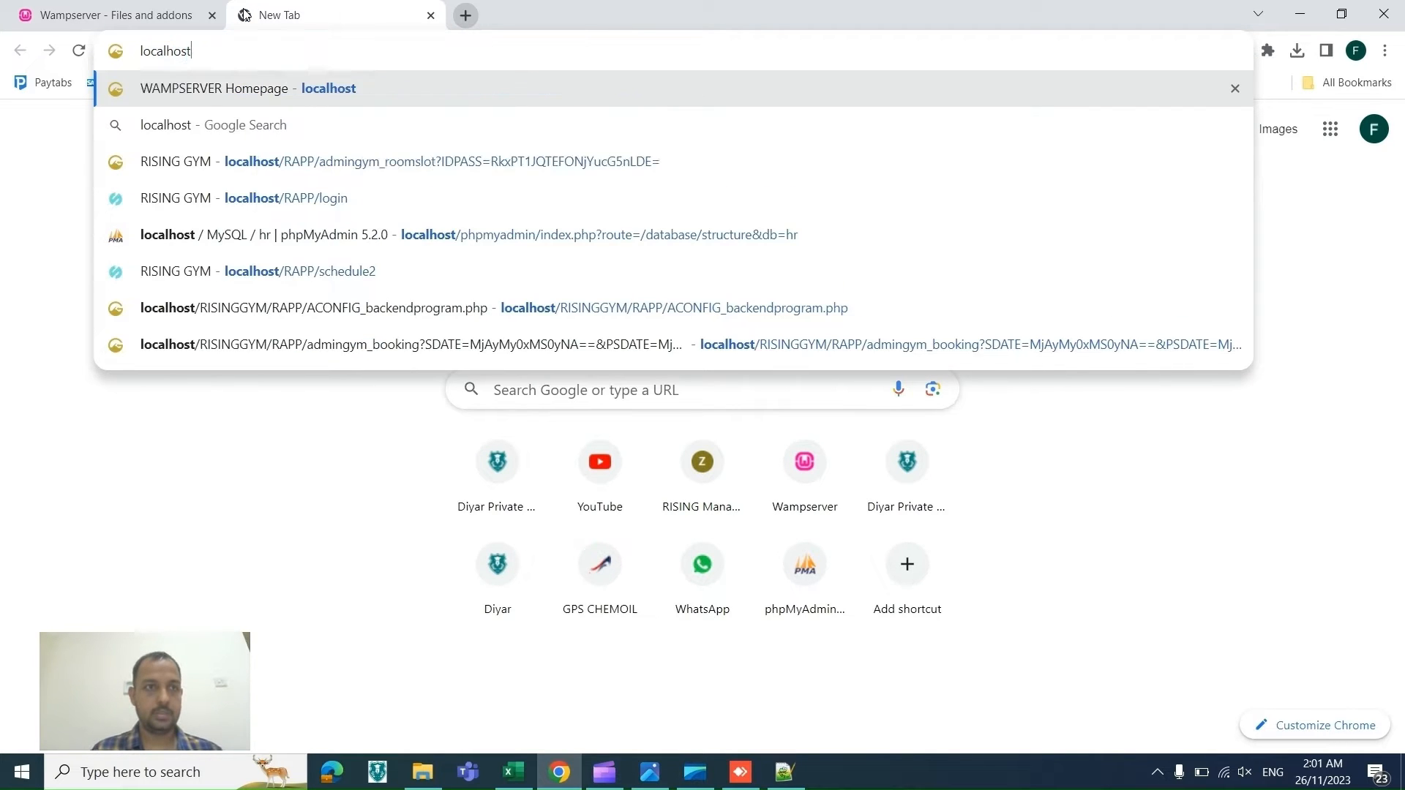
pyautogui.press('Return')
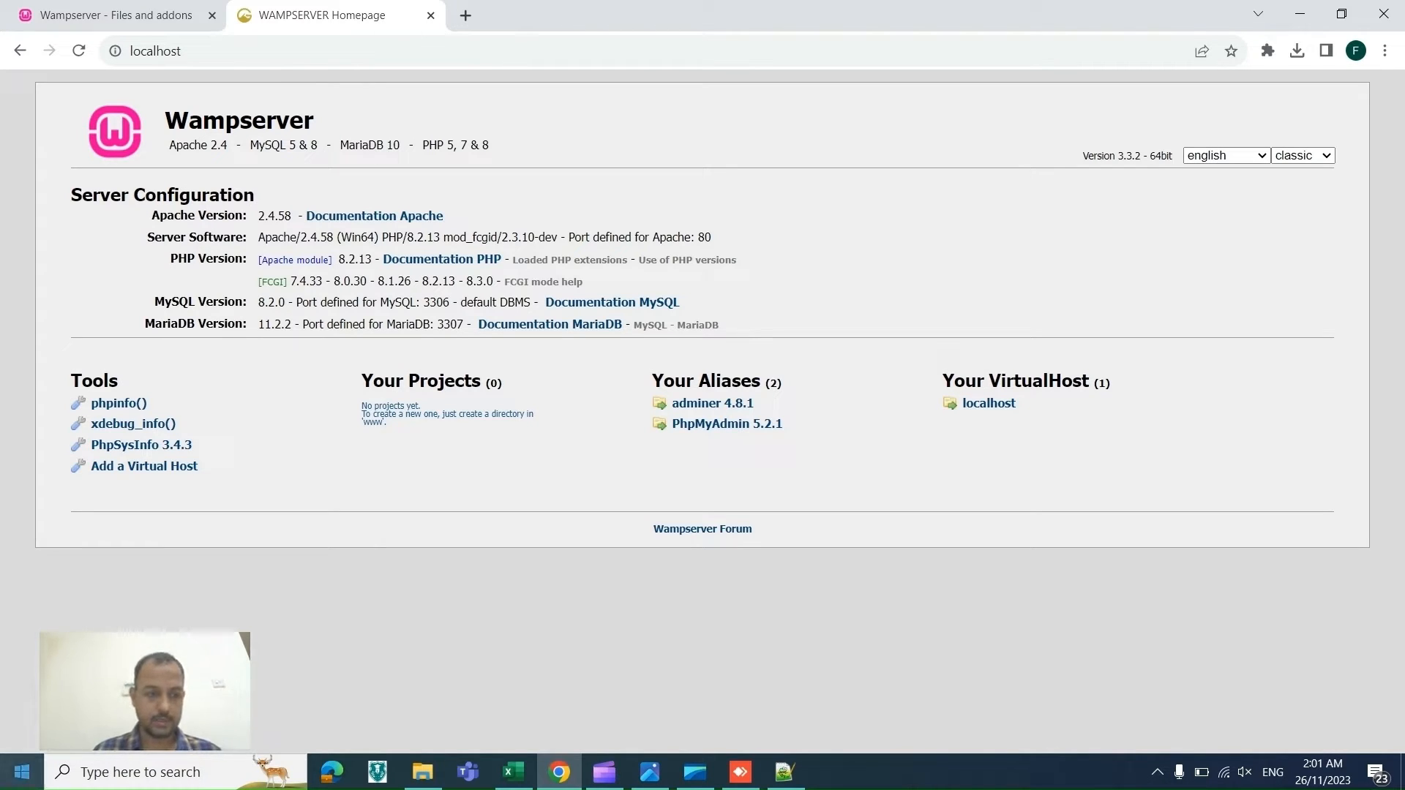
# Step: Open Command Prompt as administrator and run ipconfig
pyautogui.click(21, 772)
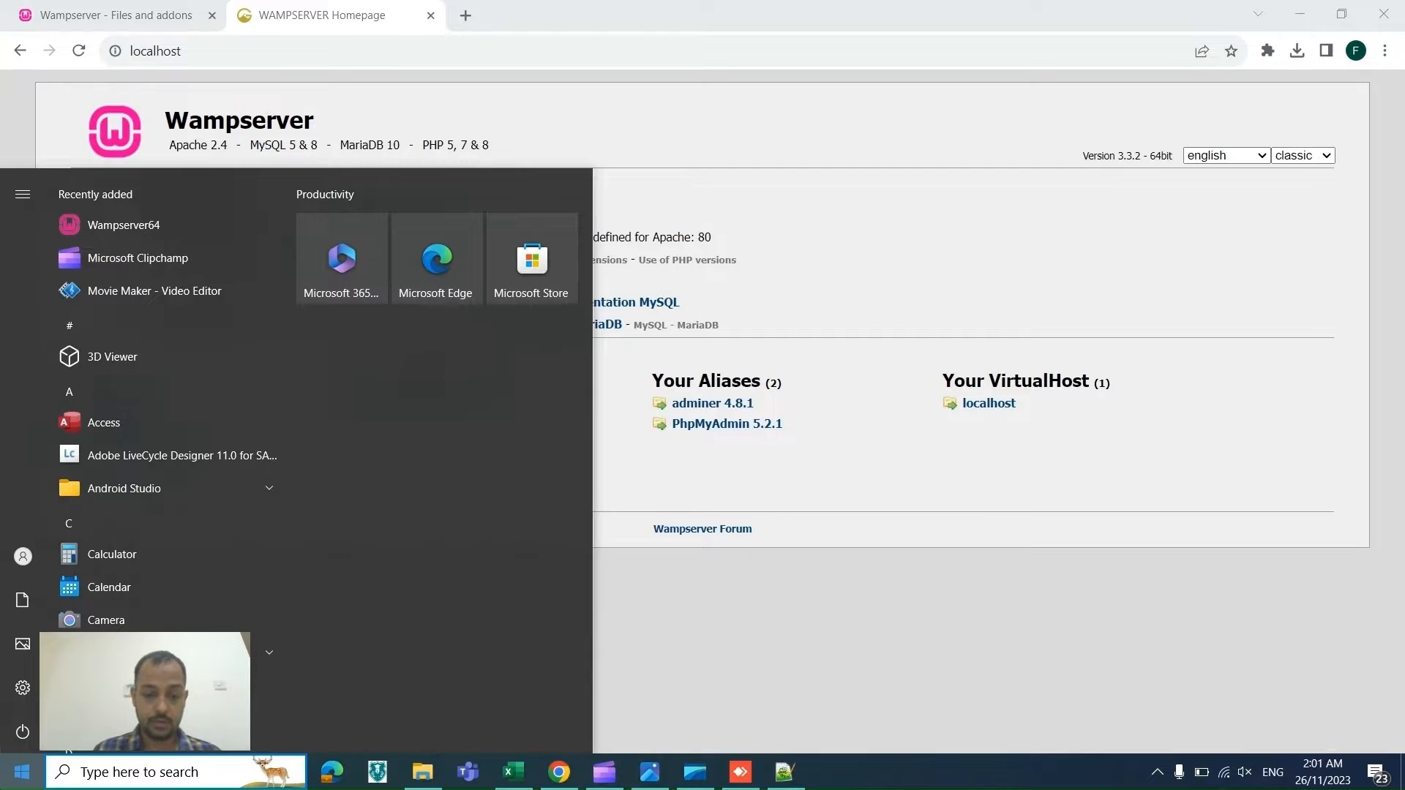
pyautogui.write('cmd')
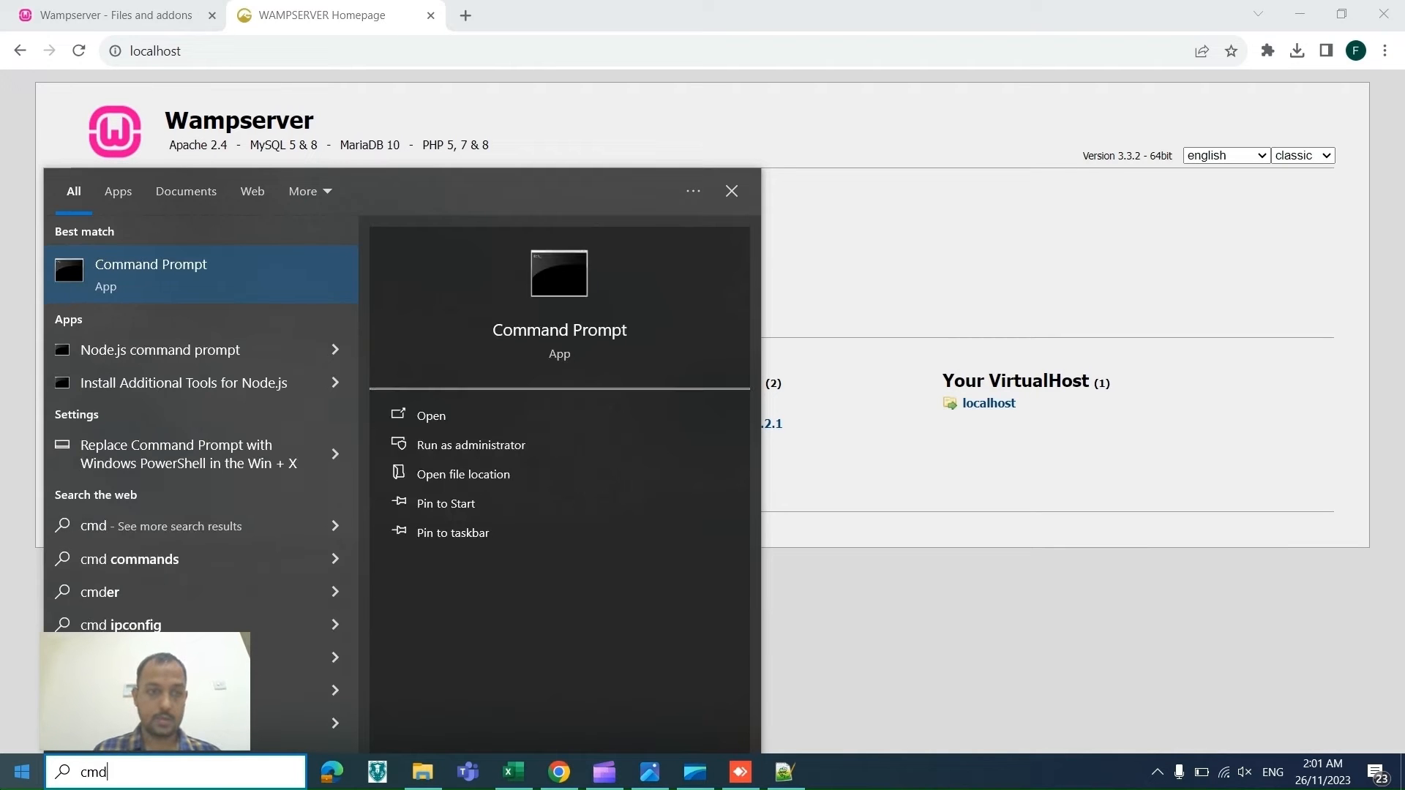
pyautogui.click(483, 449)
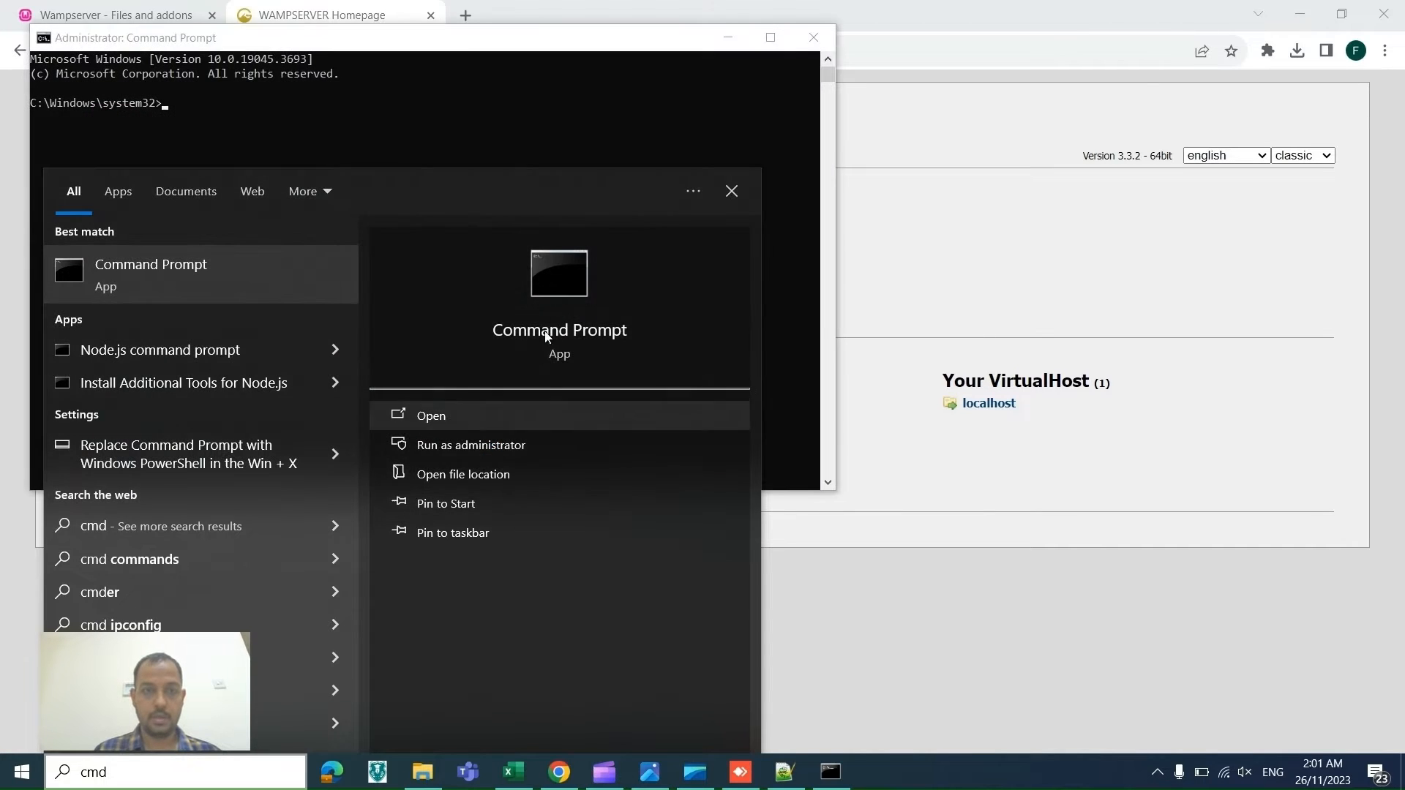
pyautogui.click(431, 117)
pyautogui.write('ip')
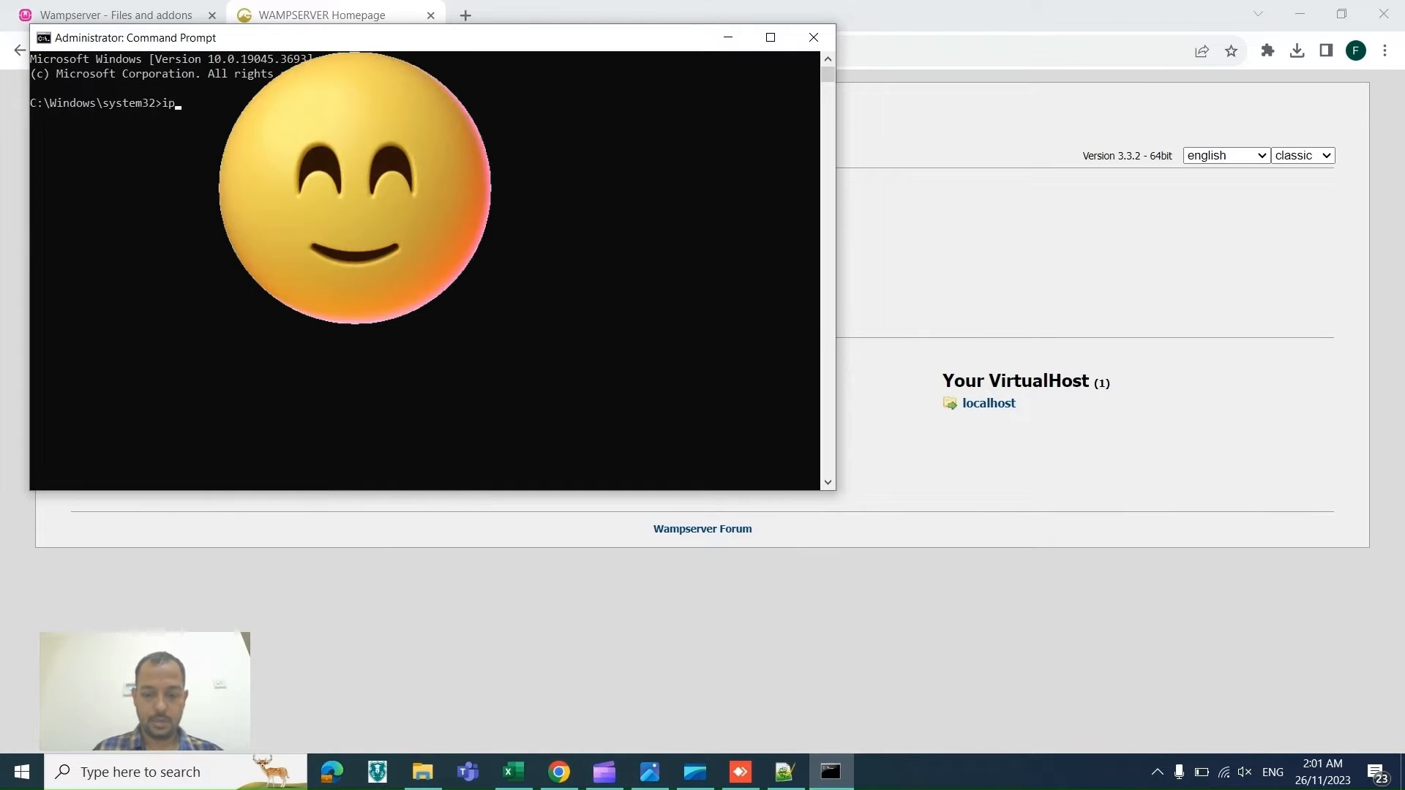
pyautogui.write('config')
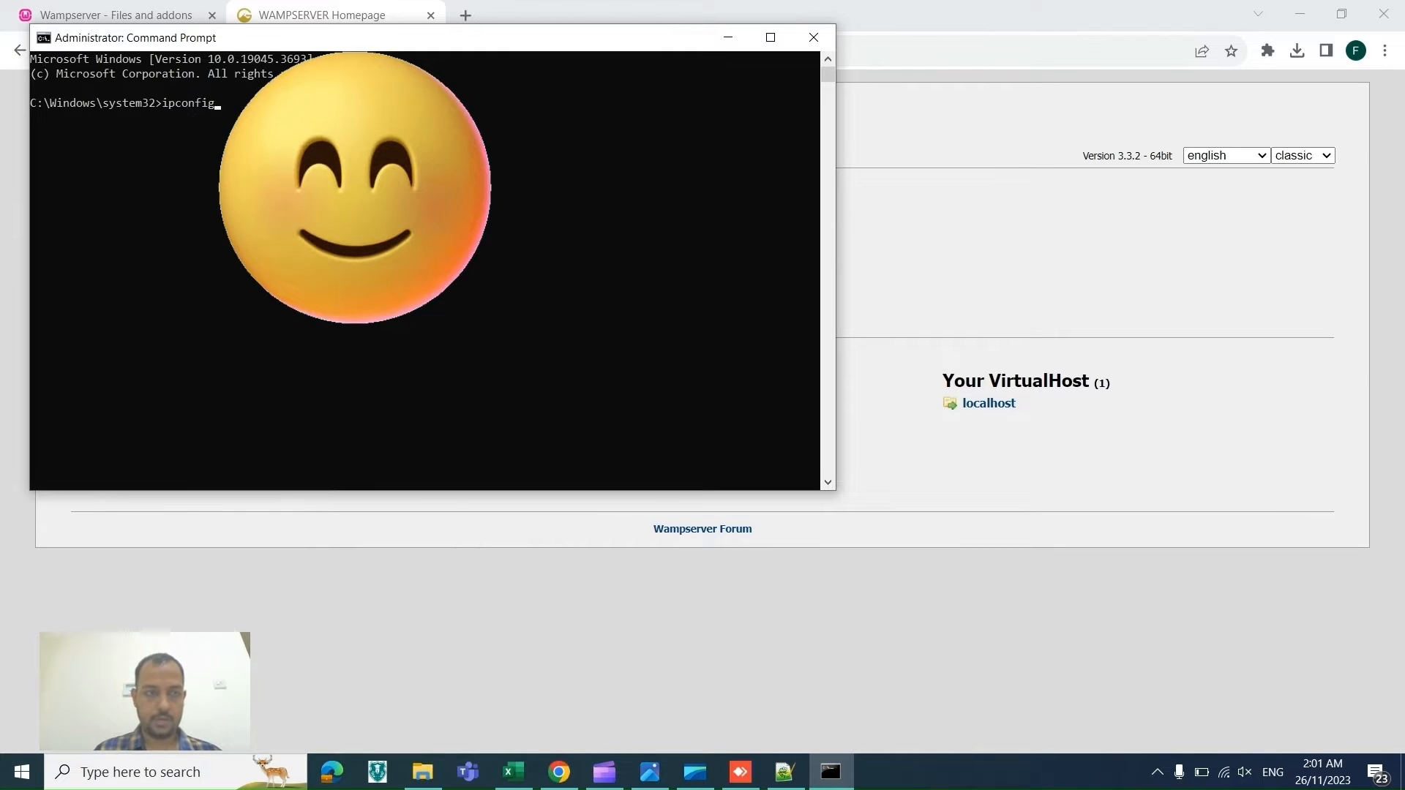
pyautogui.press('Return')
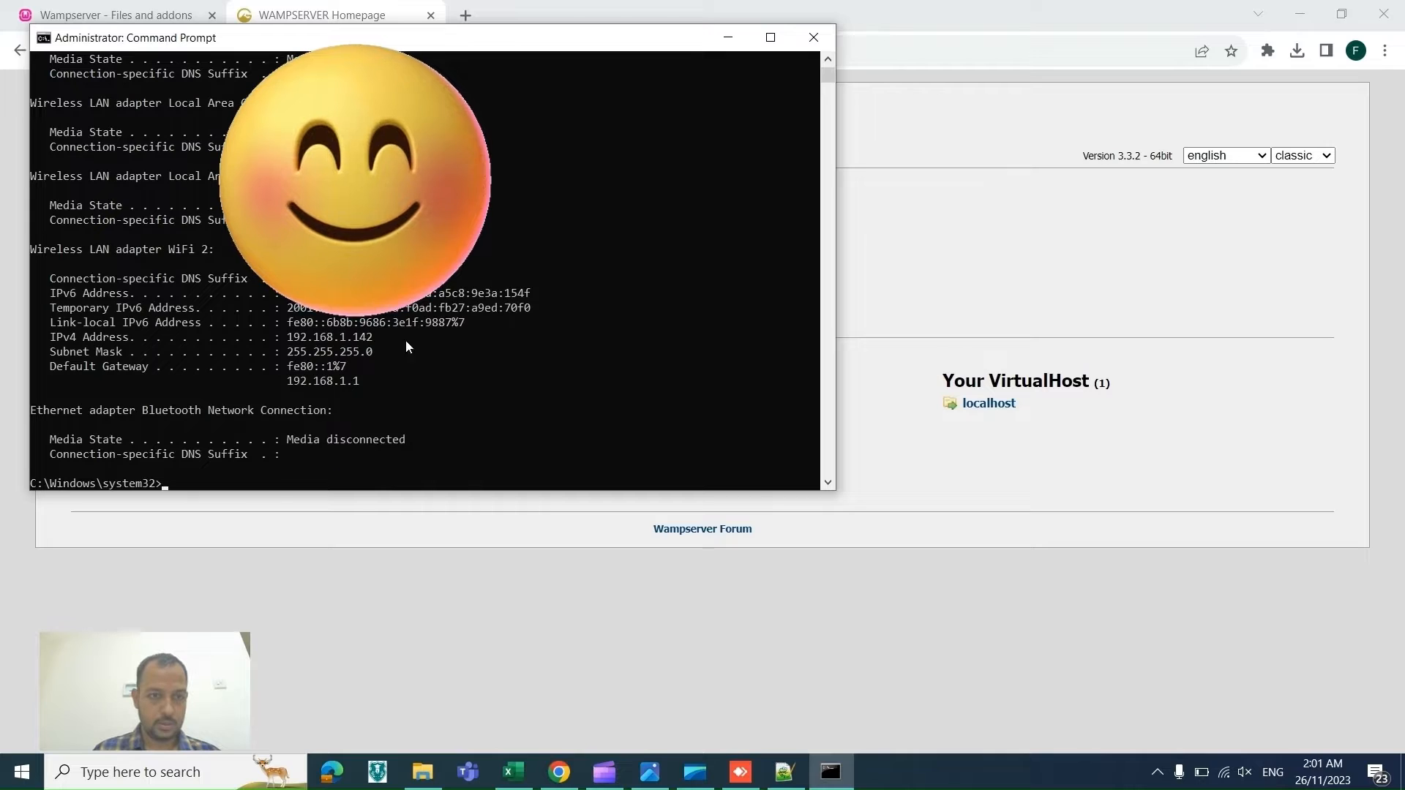
# Step: Copy the IPv4 address 192.168.1.142 into cell D10 of the checklist next to the Require all granted step
pyautogui.moveTo(377, 338)
pyautogui.mouseDown()
pyautogui.moveTo(290, 351)
pyautogui.moveTo(289, 339)
pyautogui.moveTo(382, 339)
pyautogui.mouseUp()
pyautogui.hotkey('ctrl', 'c')
pyautogui.hotkey('alt', 'Tab')
pyautogui.hotkey('alt', 'Tab')
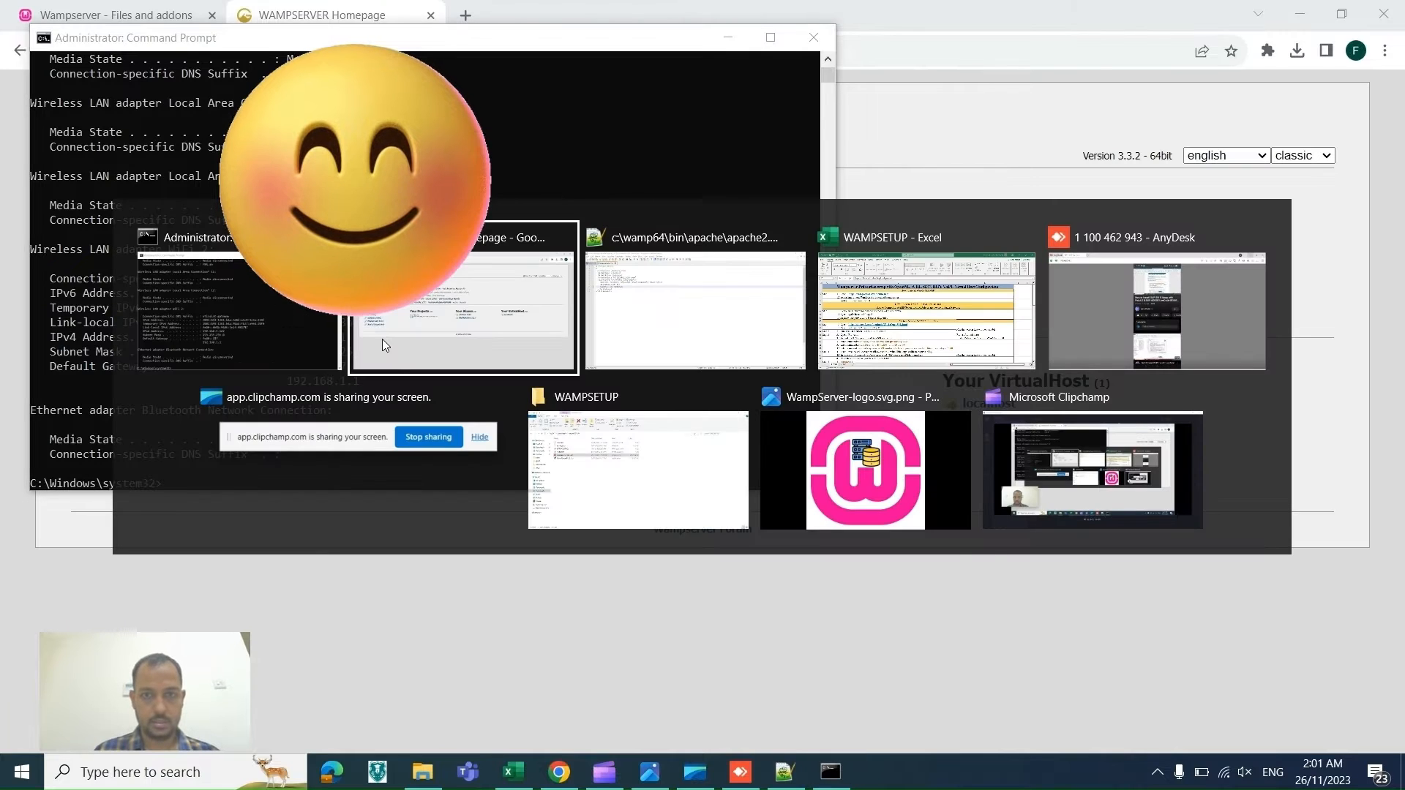
pyautogui.hotkey('alt', 'Tab')
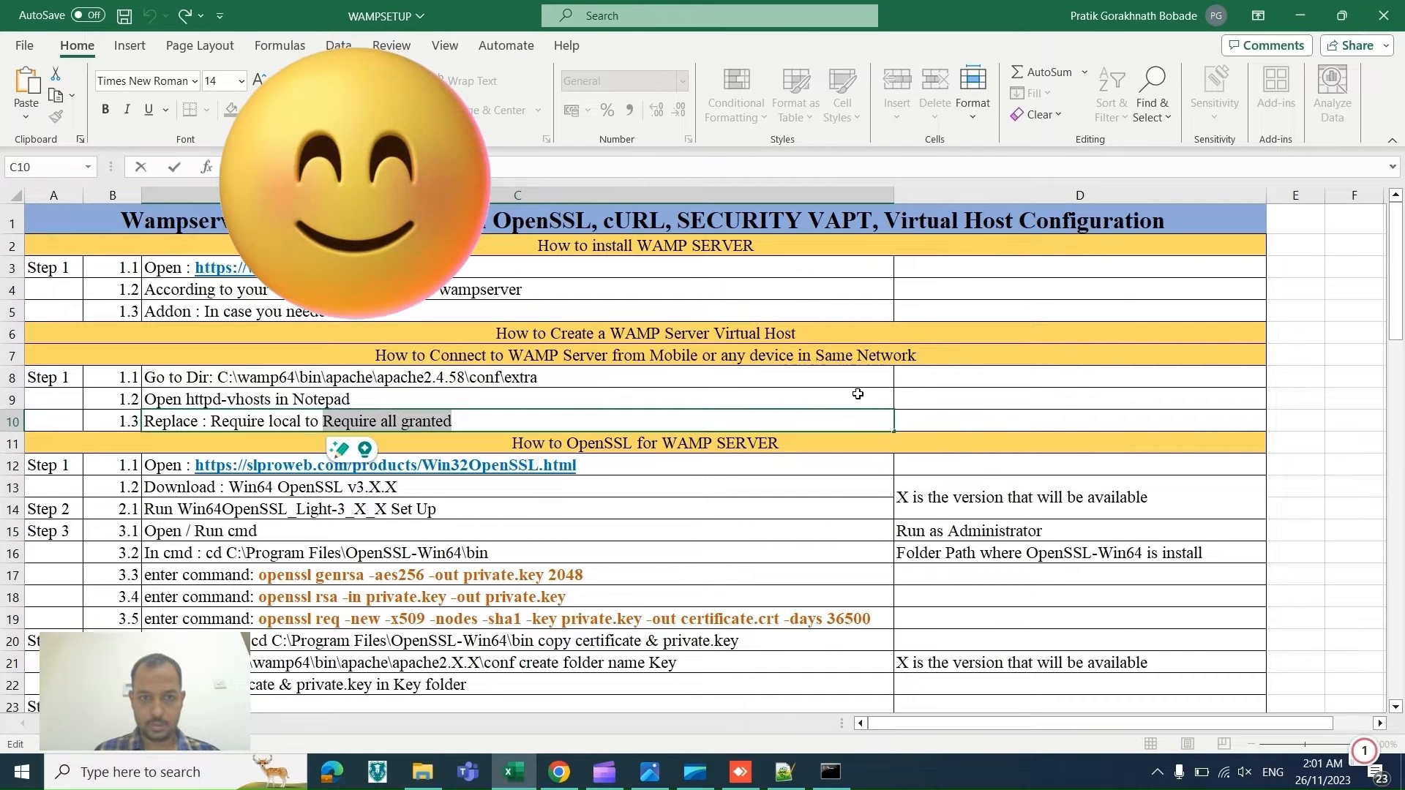
pyautogui.click(979, 417)
pyautogui.hotkey('ctrl', 'v')
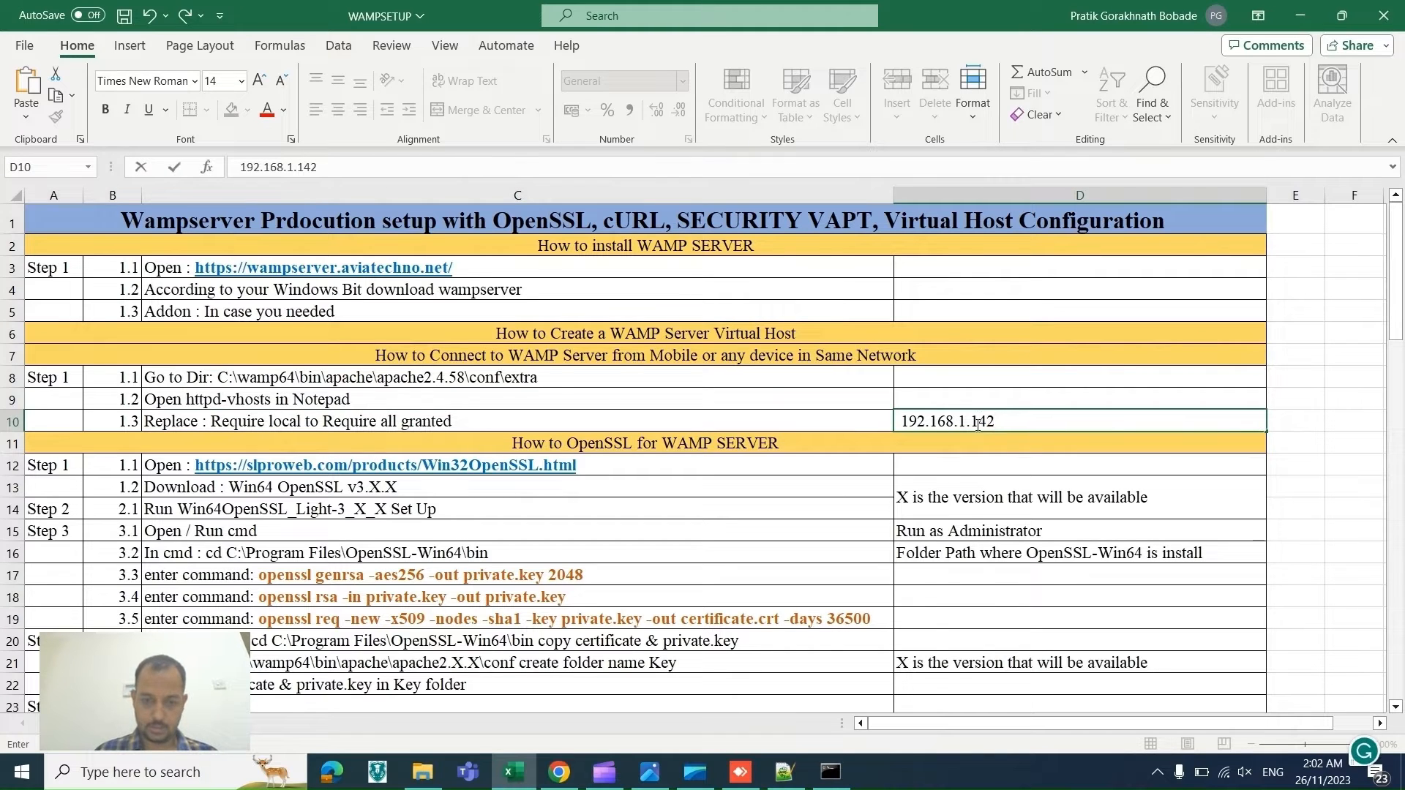
# Step: View the phone's browser through AnyDesk to check the WampServer homepage over the network
pyautogui.moveTo(759, 784)
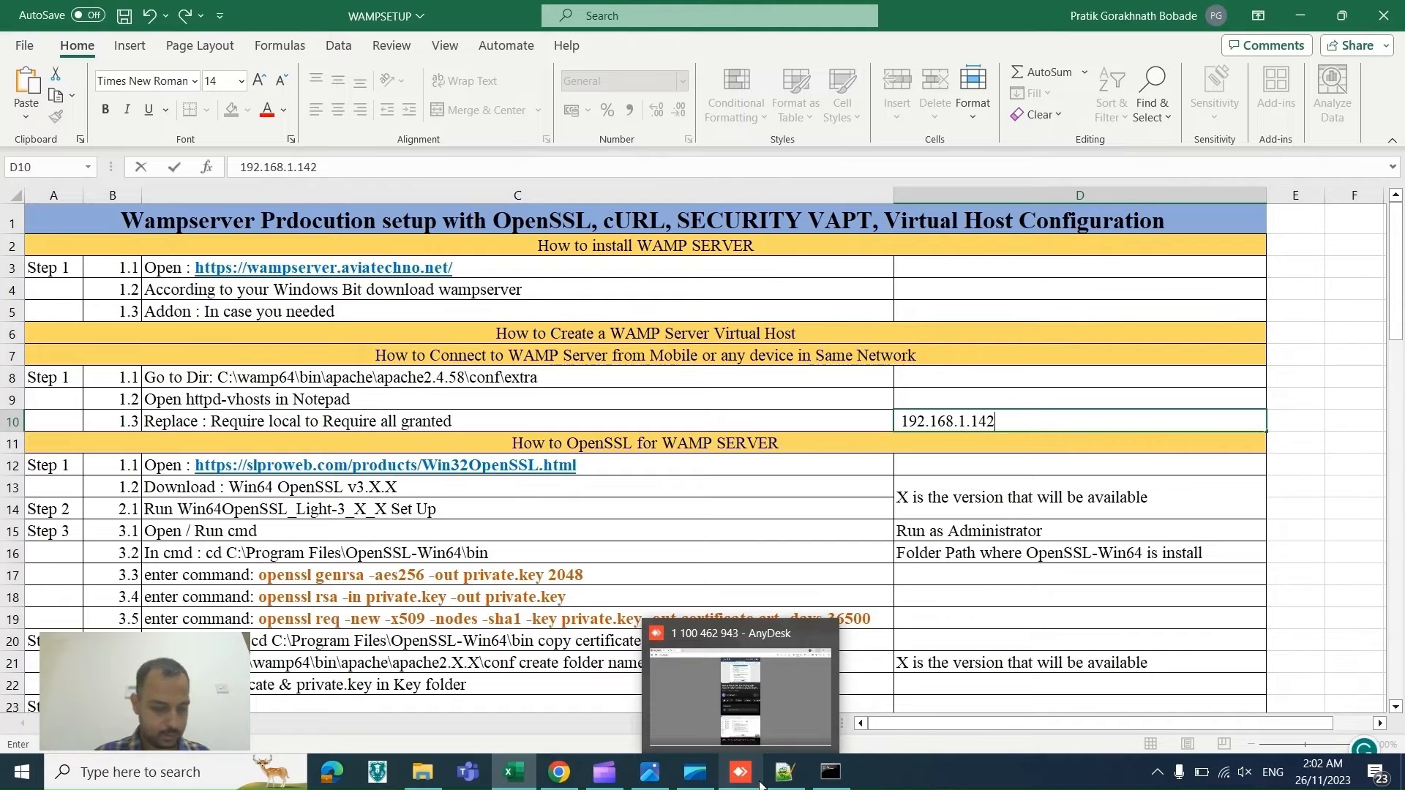
pyautogui.click(759, 783)
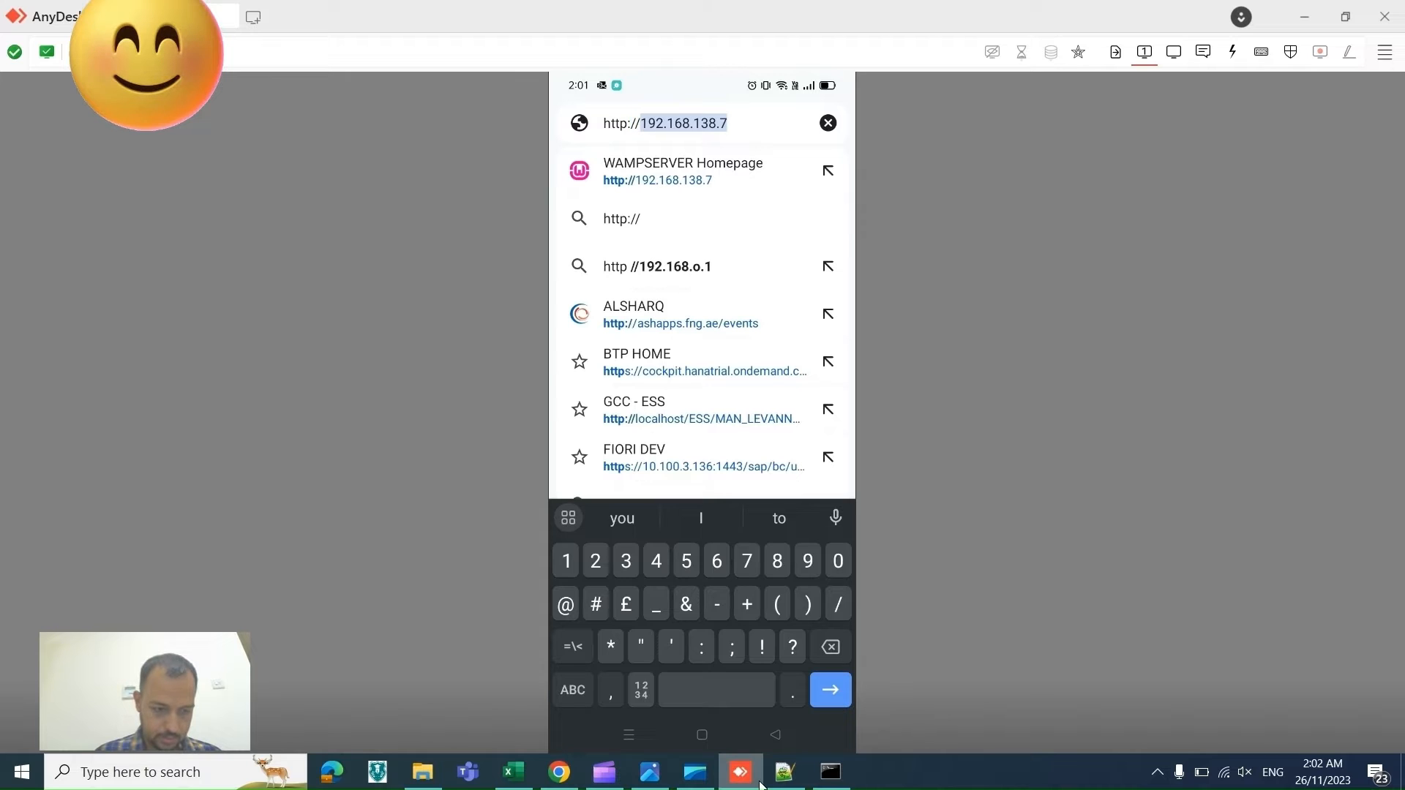
pyautogui.hotkey('alt', 'Tab')
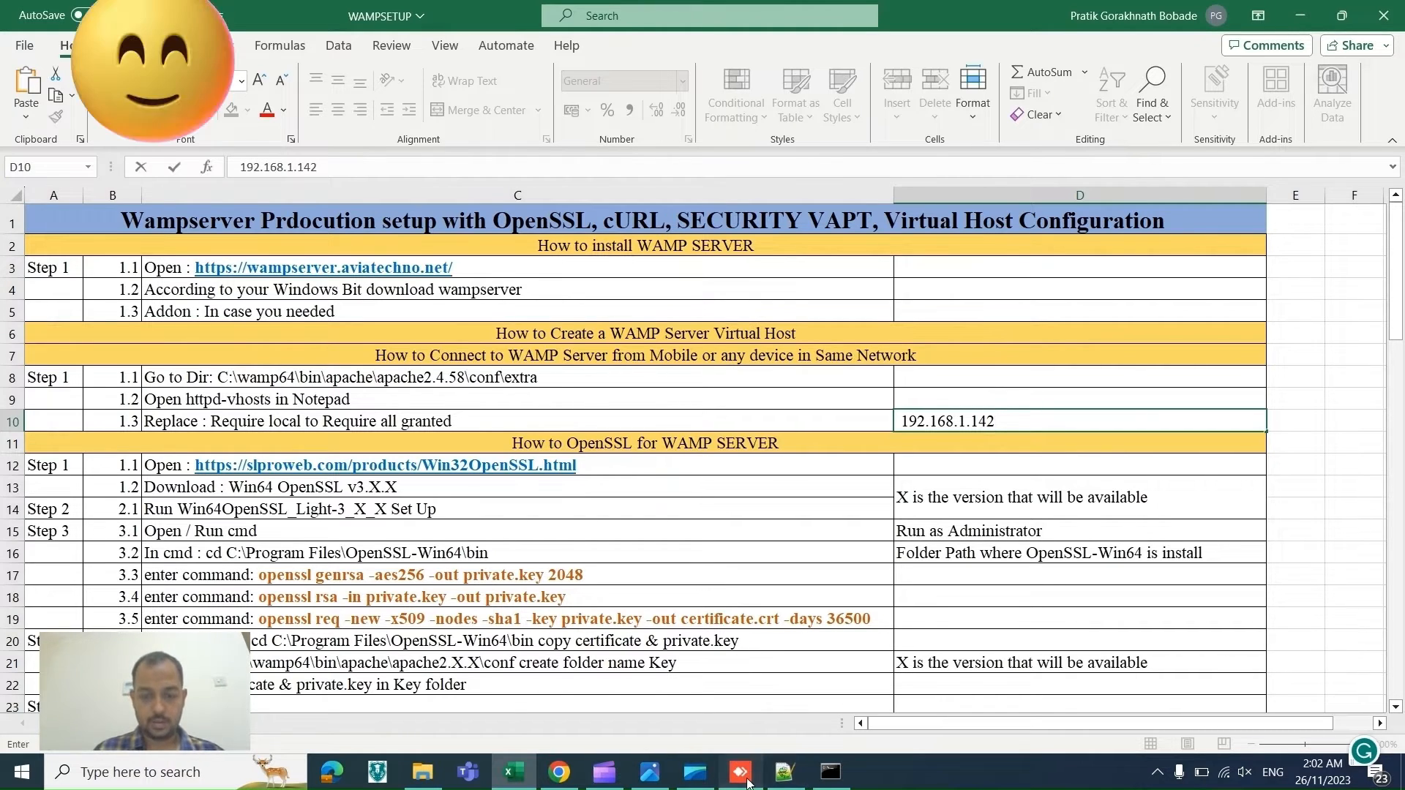
pyautogui.click(746, 781)
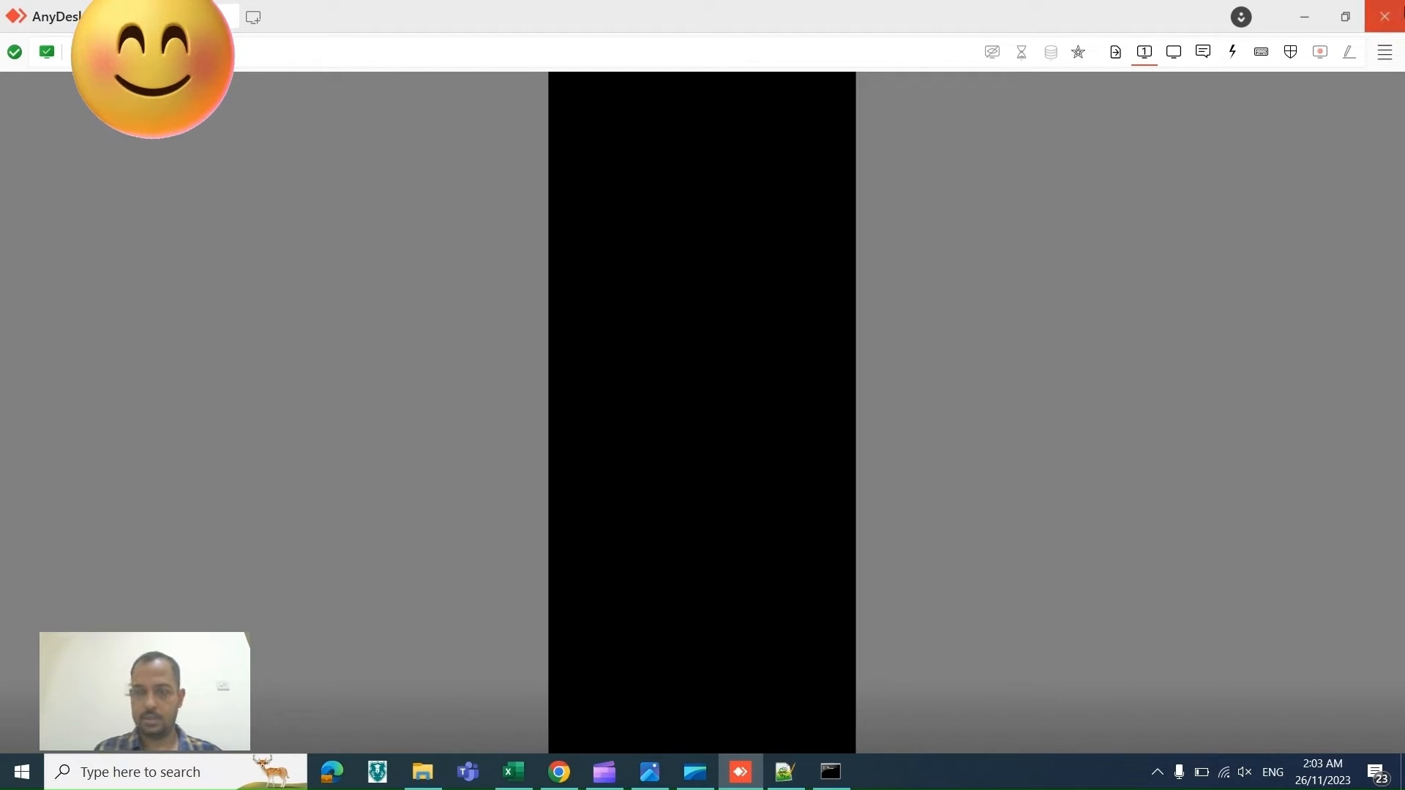
pyautogui.click(1384, 17)
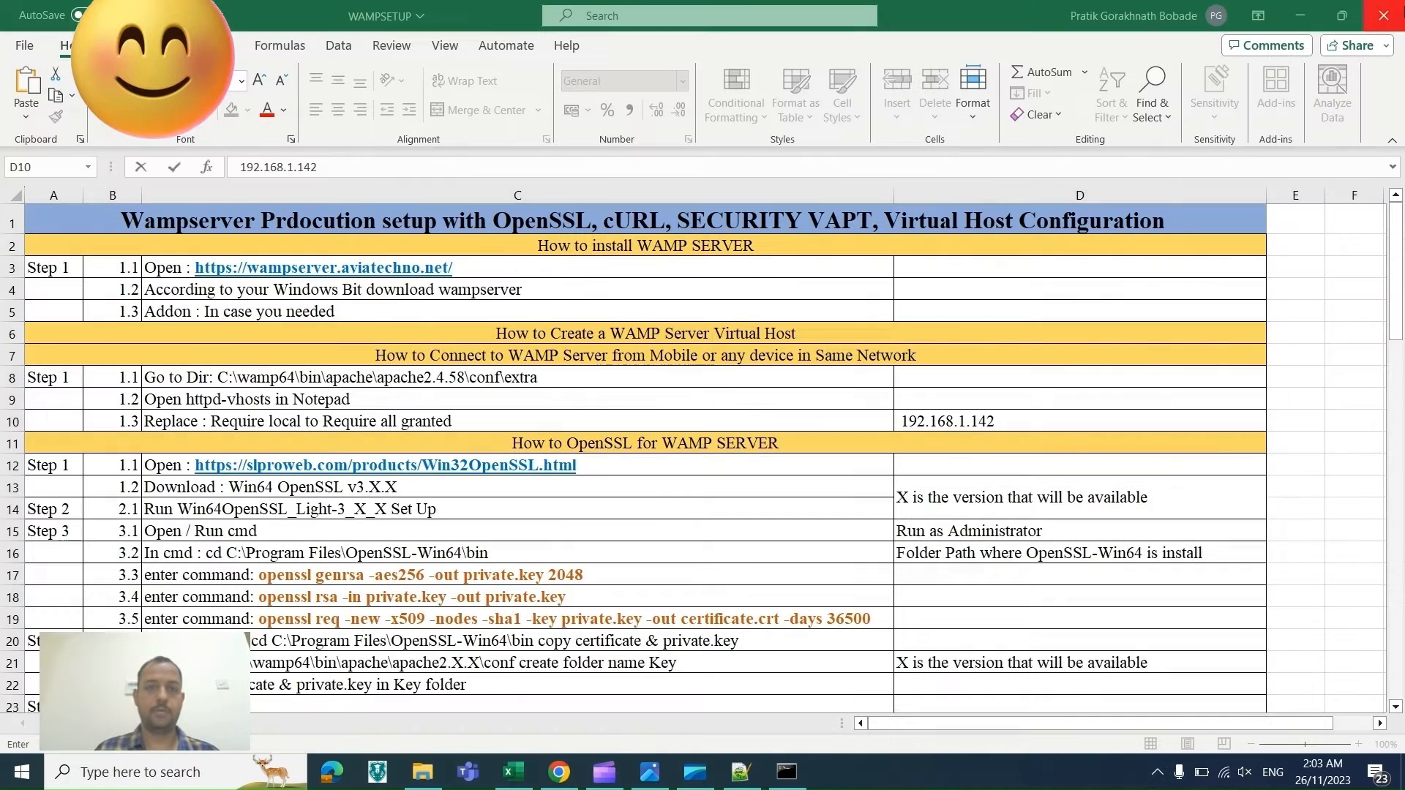
# Step: Open the Add a Virtual Host page from the WampServer homepage in the browser
pyautogui.click(605, 337)
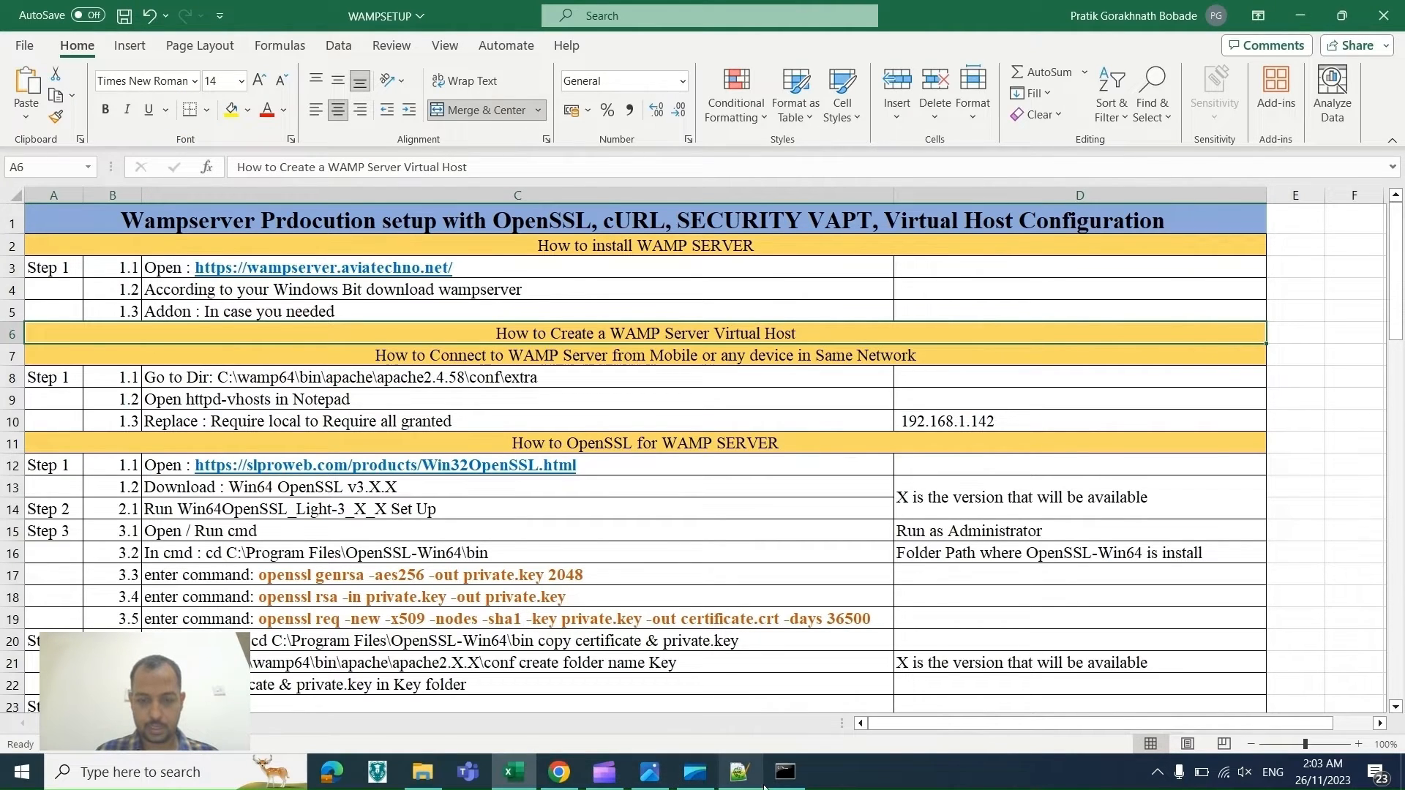
pyautogui.click(1156, 774)
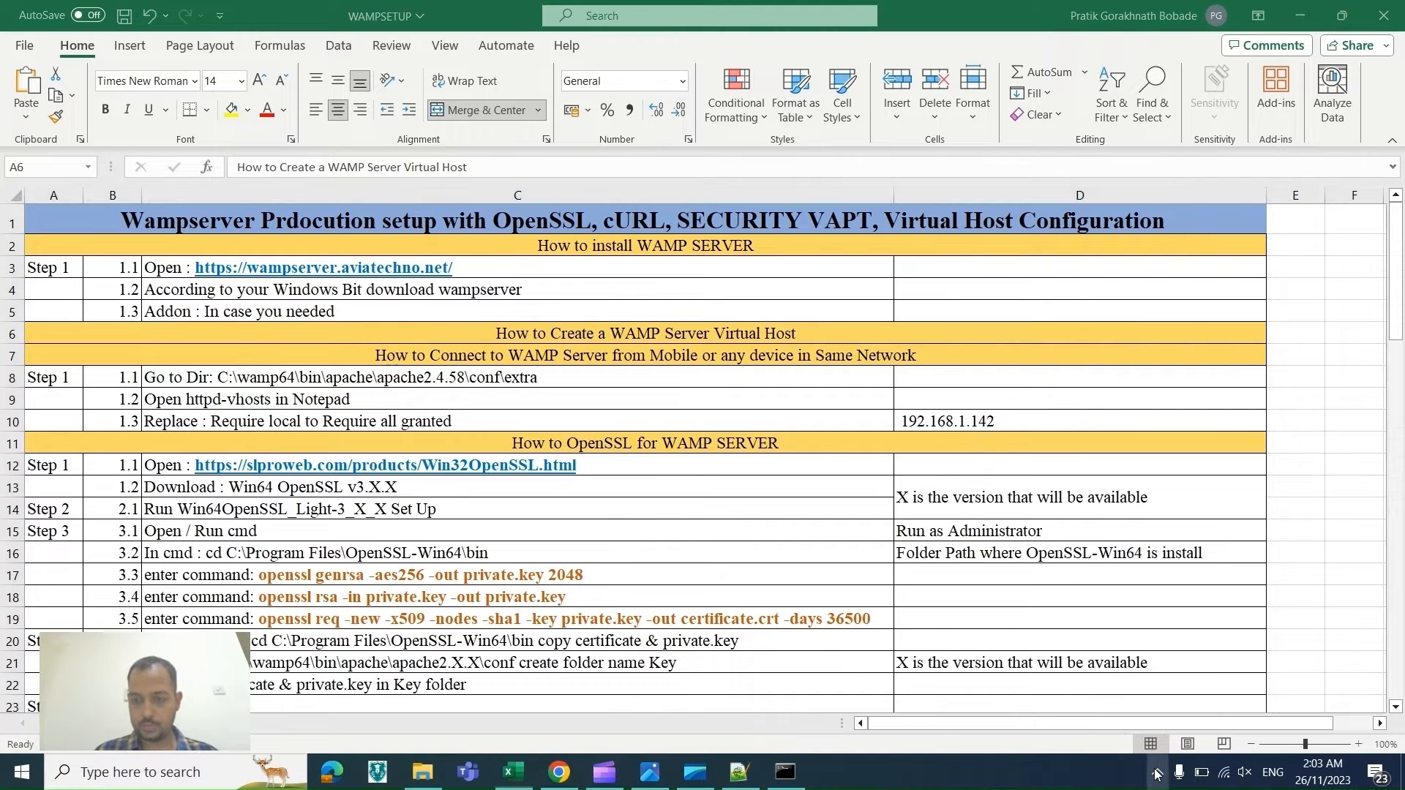
pyautogui.click(560, 772)
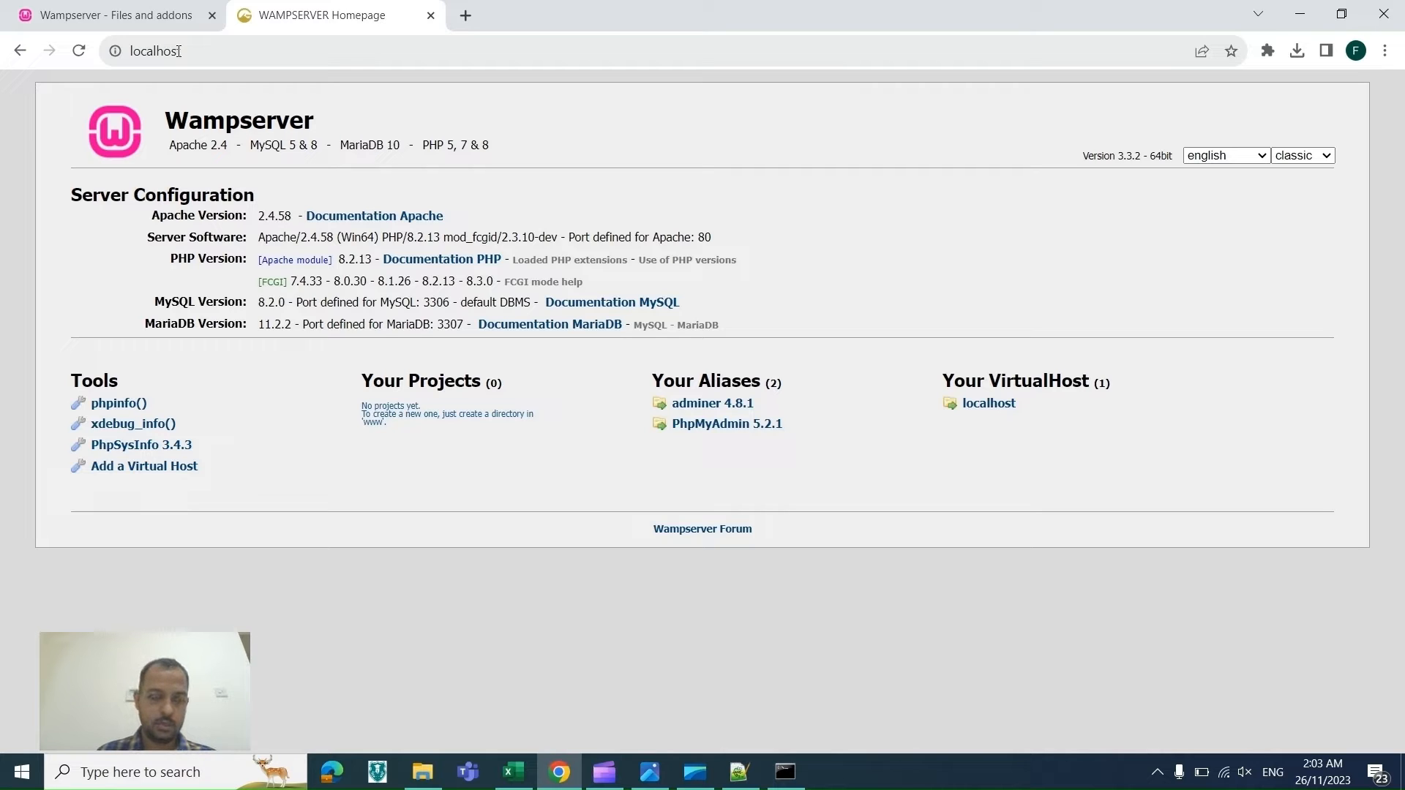
pyautogui.click(125, 469)
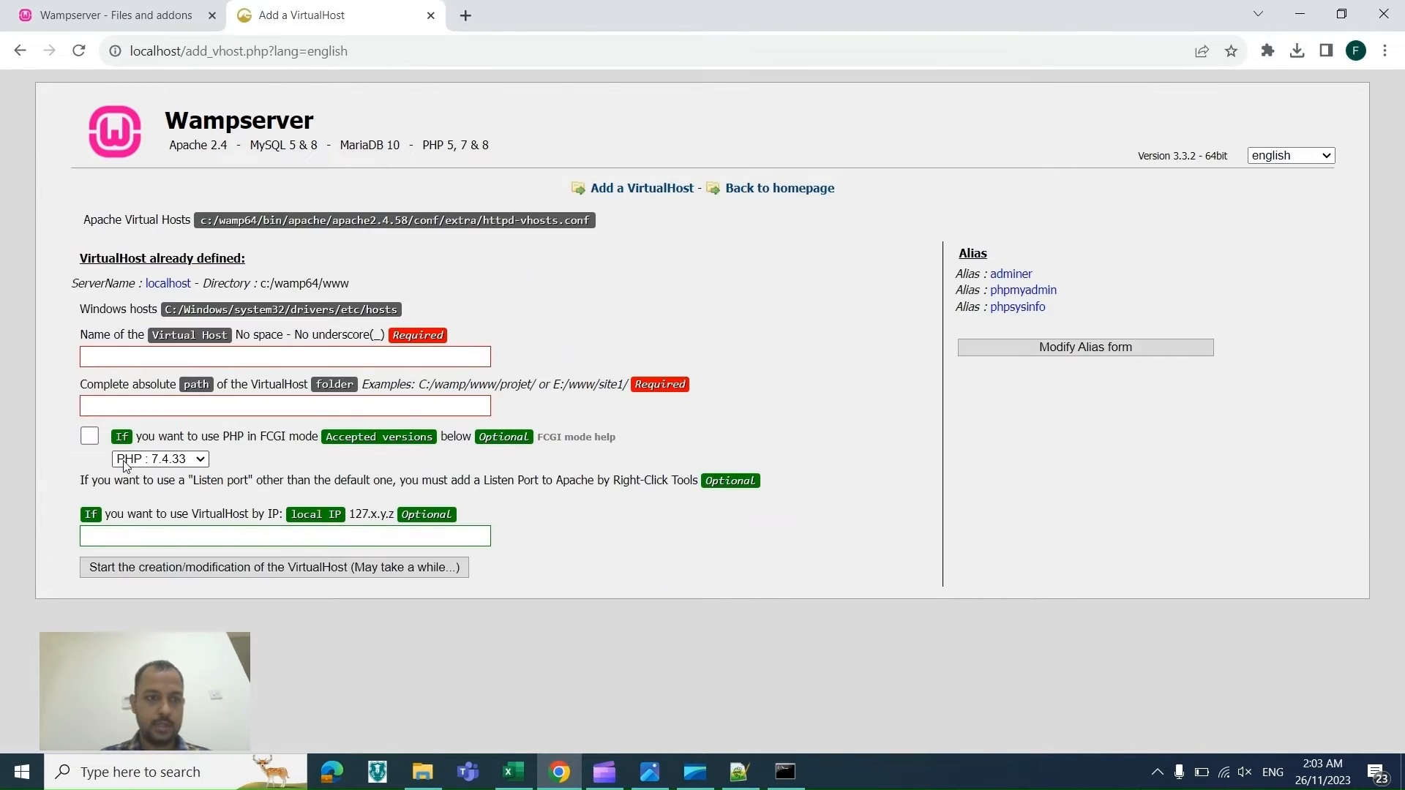
# Step: Enter SETUPORG as the name of the new virtual host
pyautogui.click(189, 352)
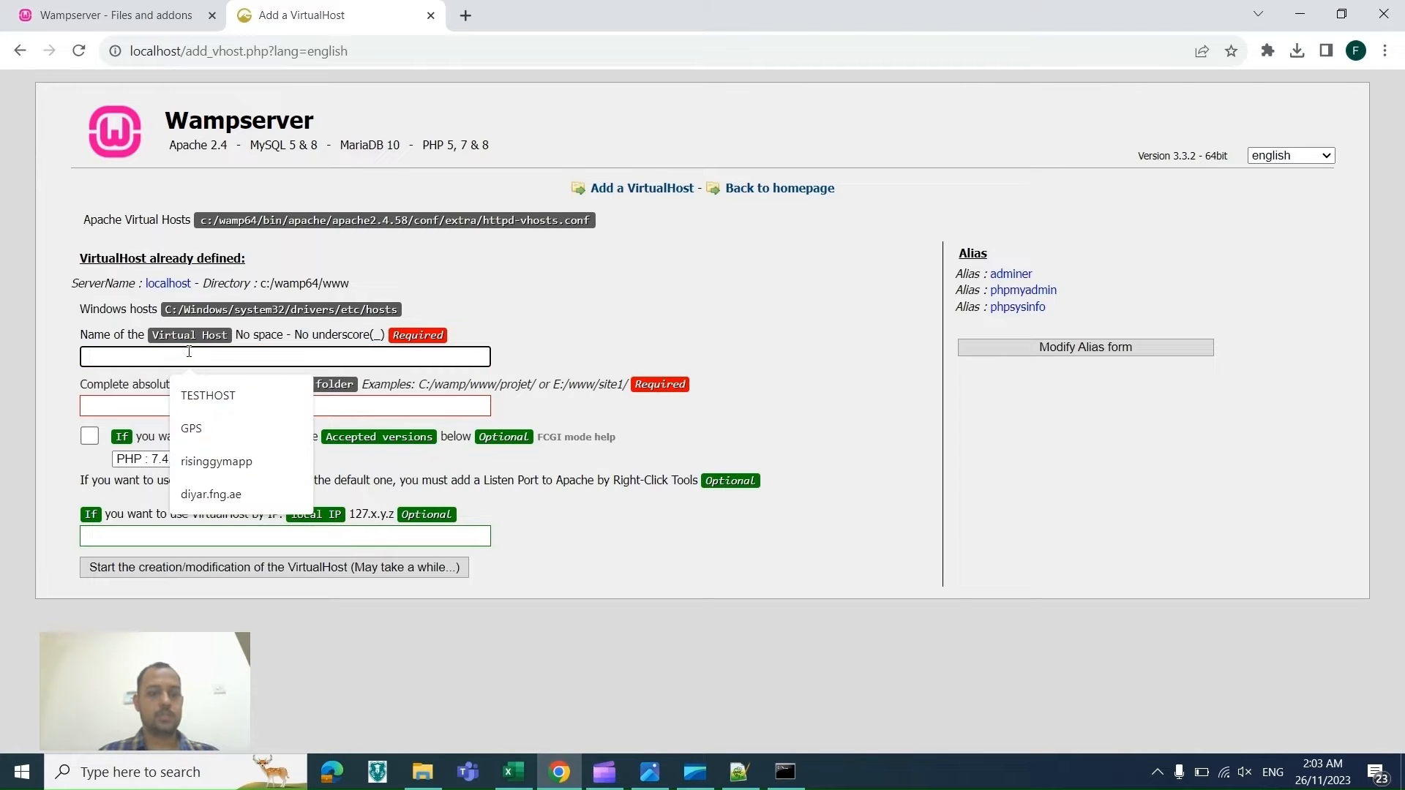
pyautogui.write('SETOR')
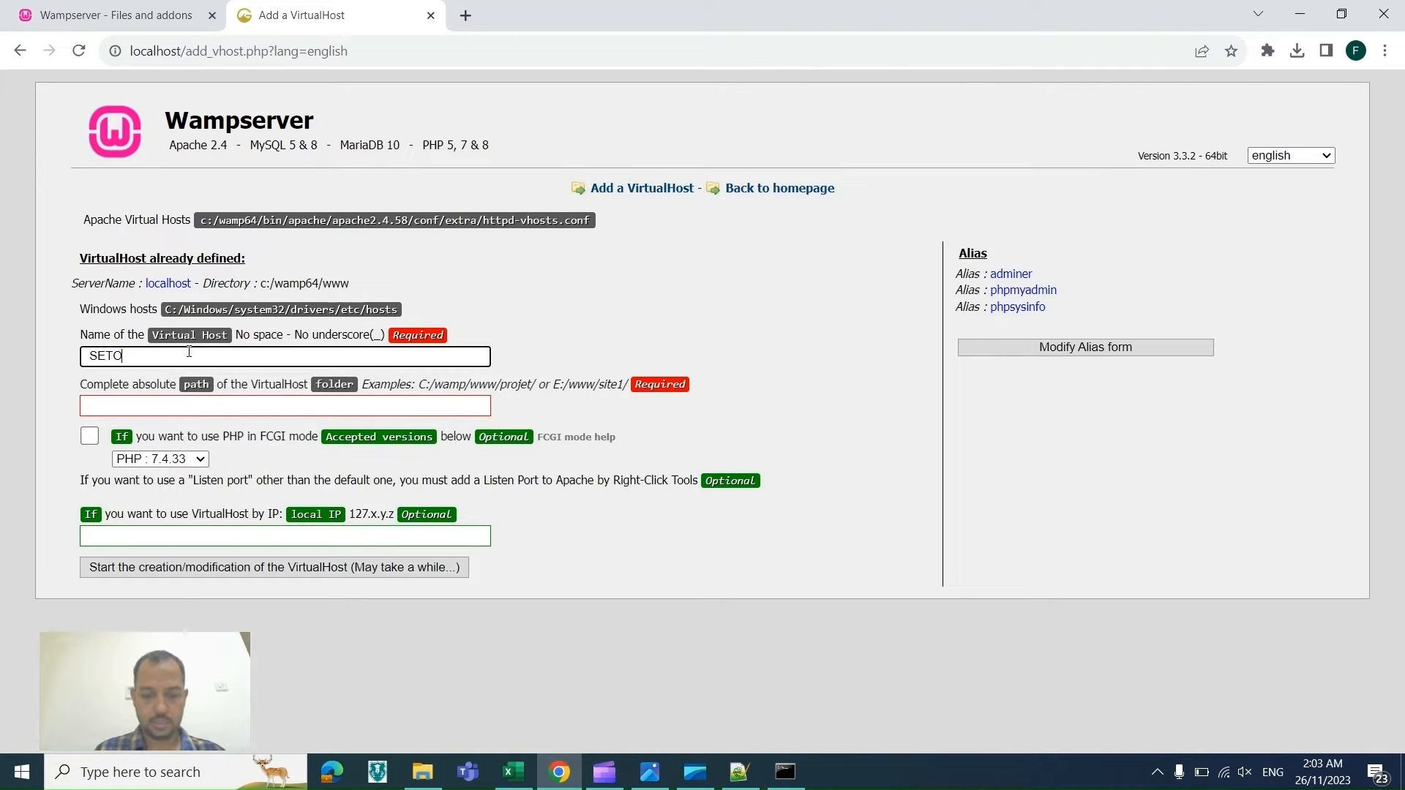
pyautogui.press('BackSpace')
pyautogui.press('BackSpace')
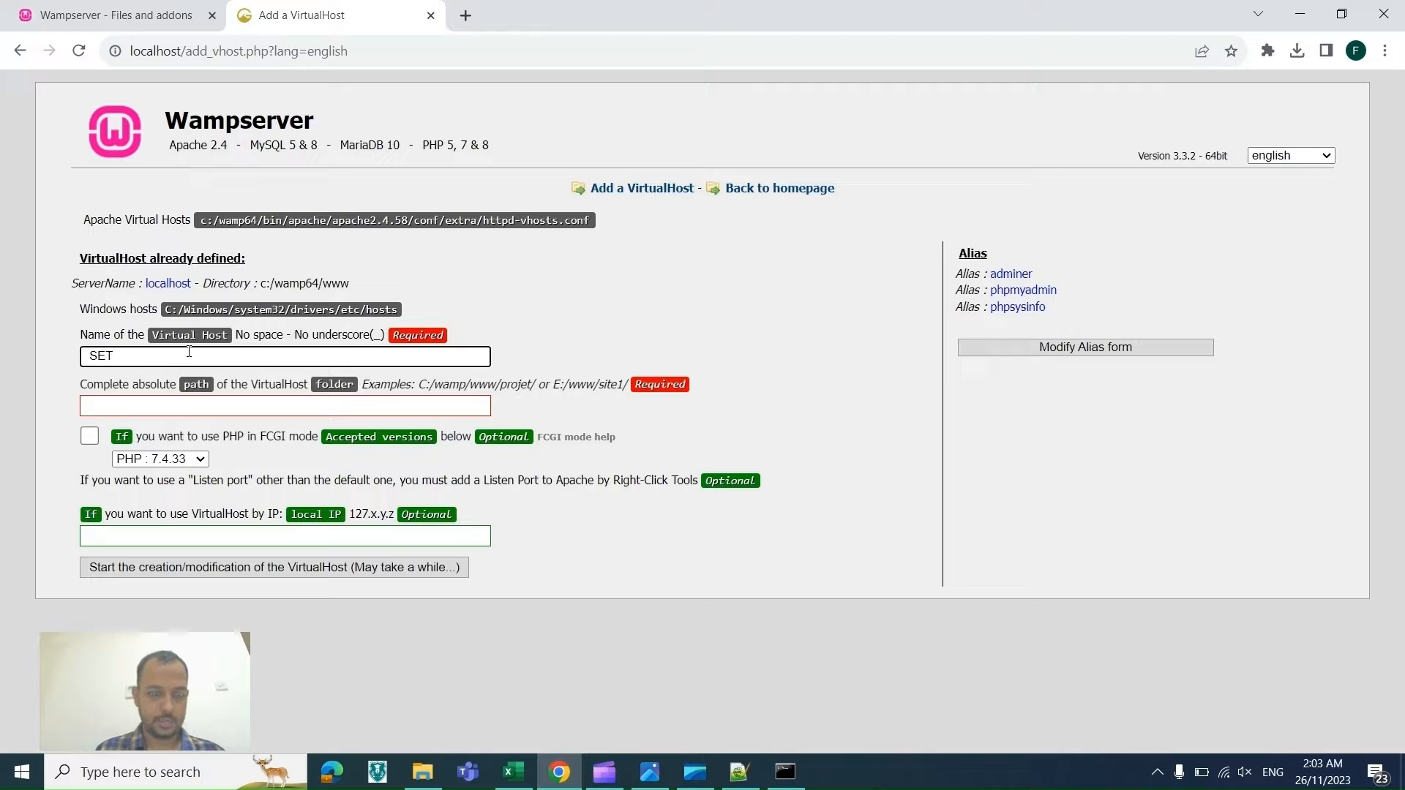
pyautogui.write('UPORG')
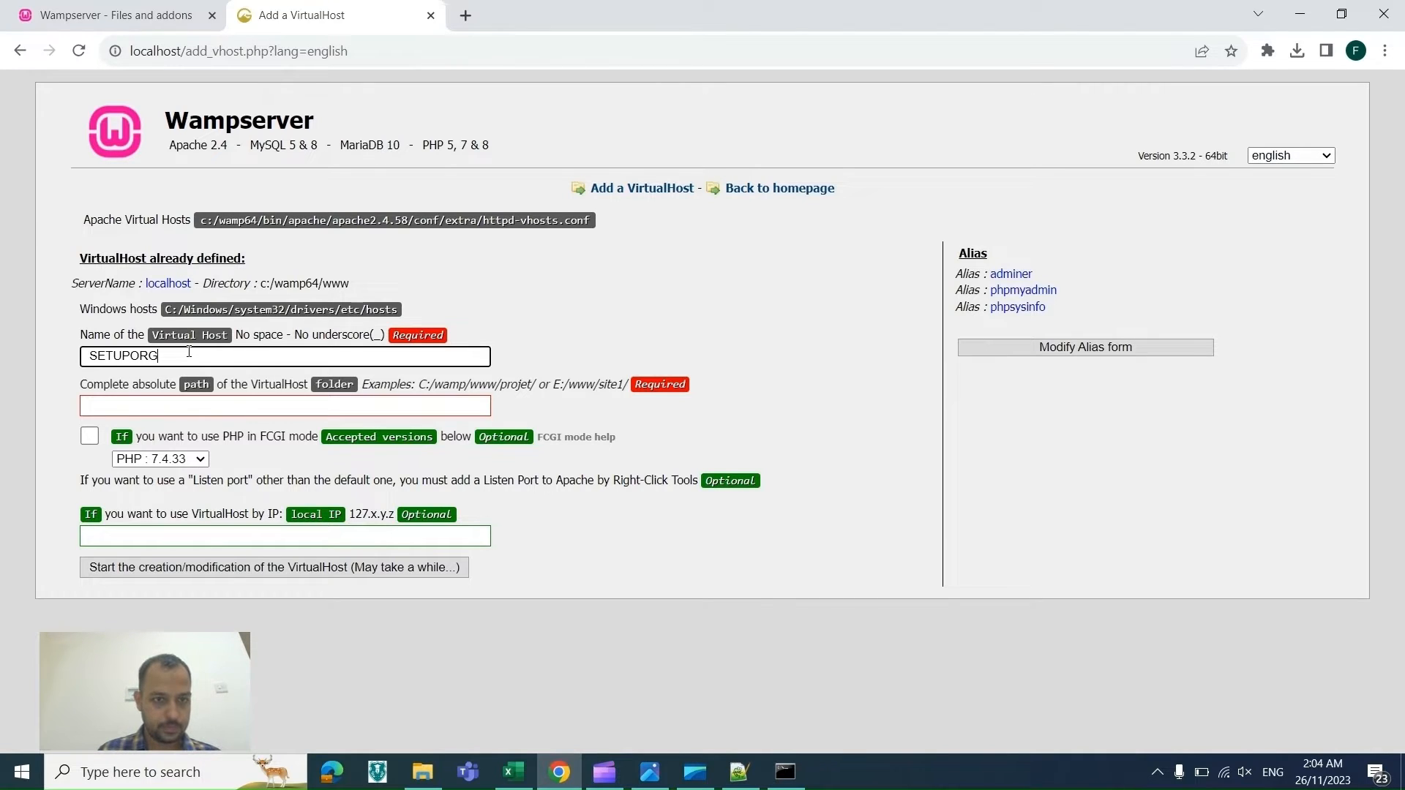
pyautogui.moveTo(189, 352); pyautogui.dragTo(84, 355)
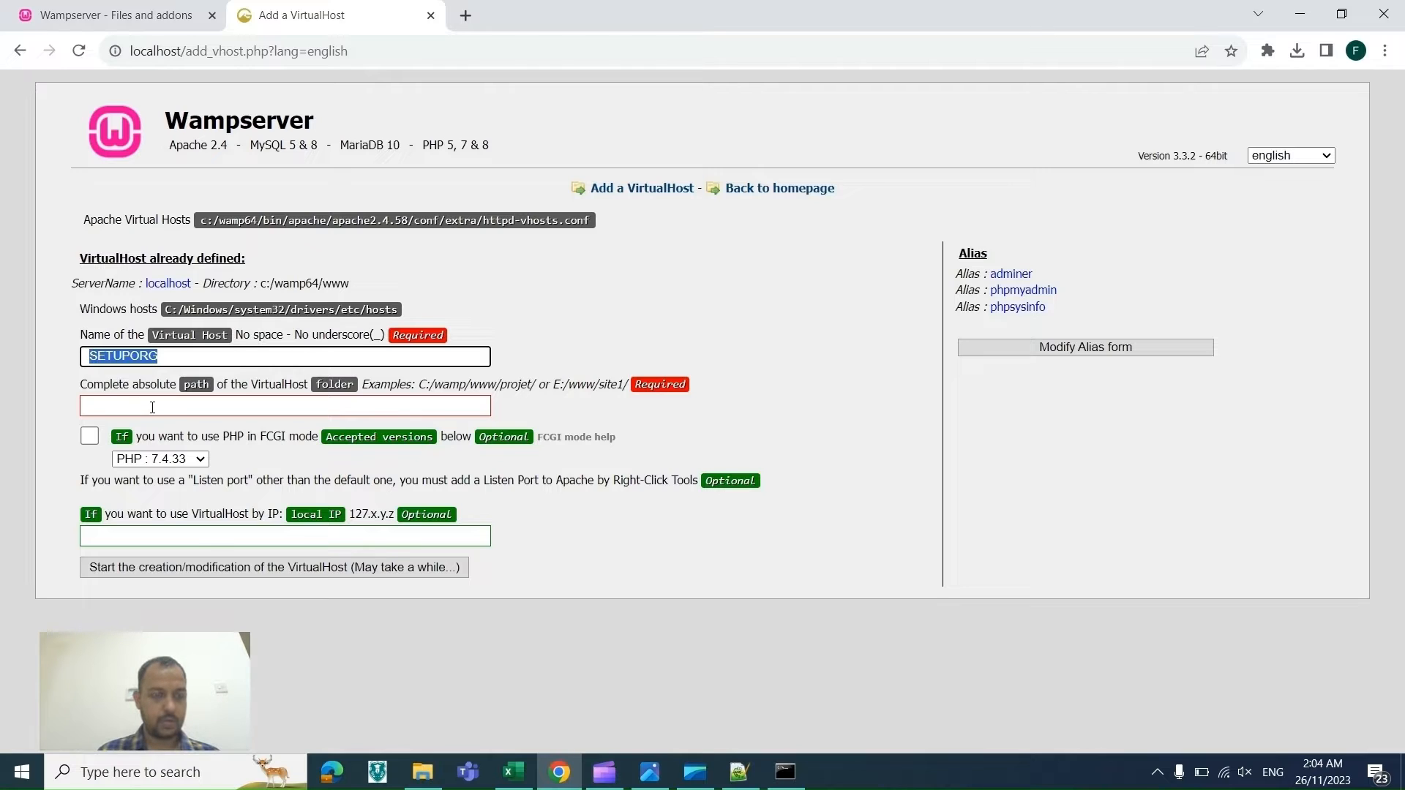
pyautogui.click(152, 408)
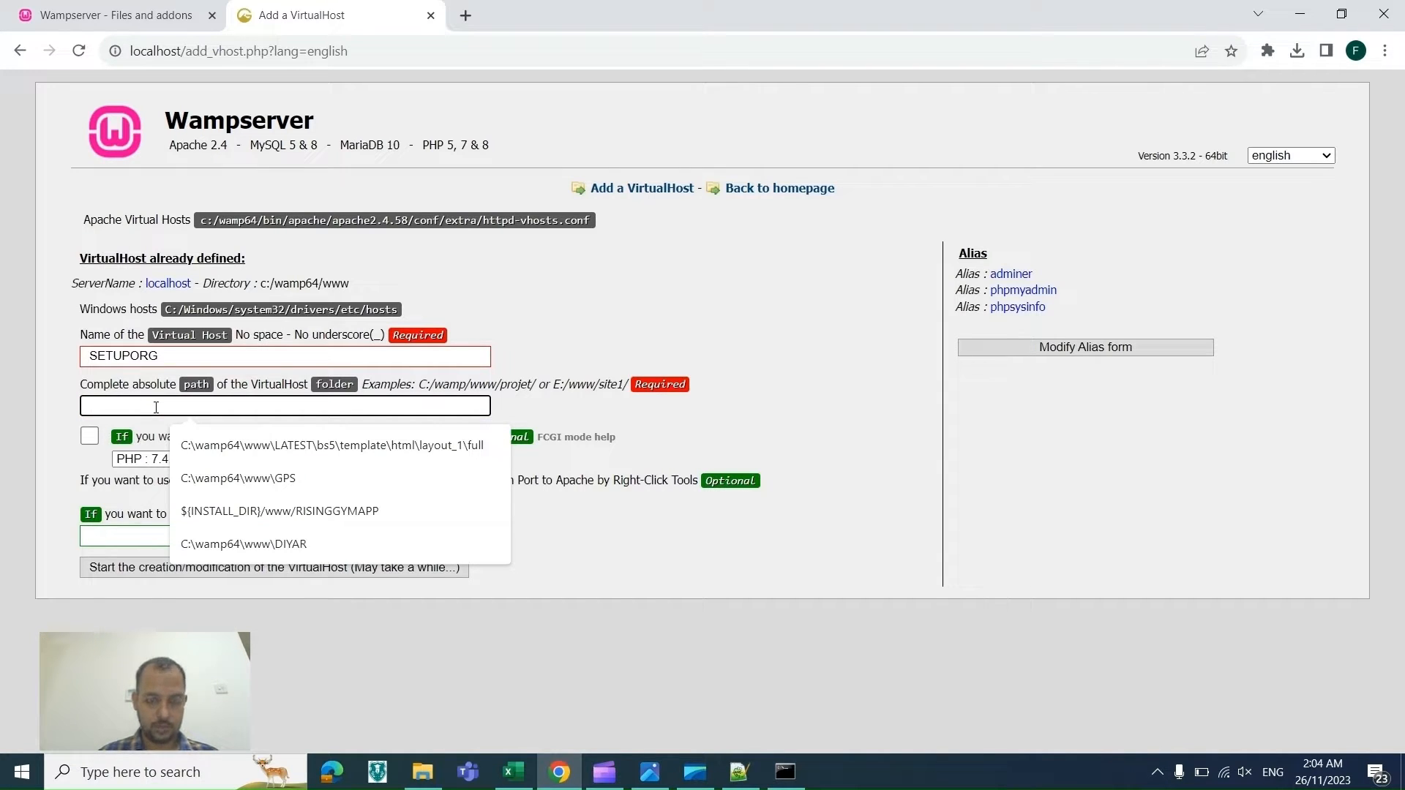
pyautogui.click(436, 781)
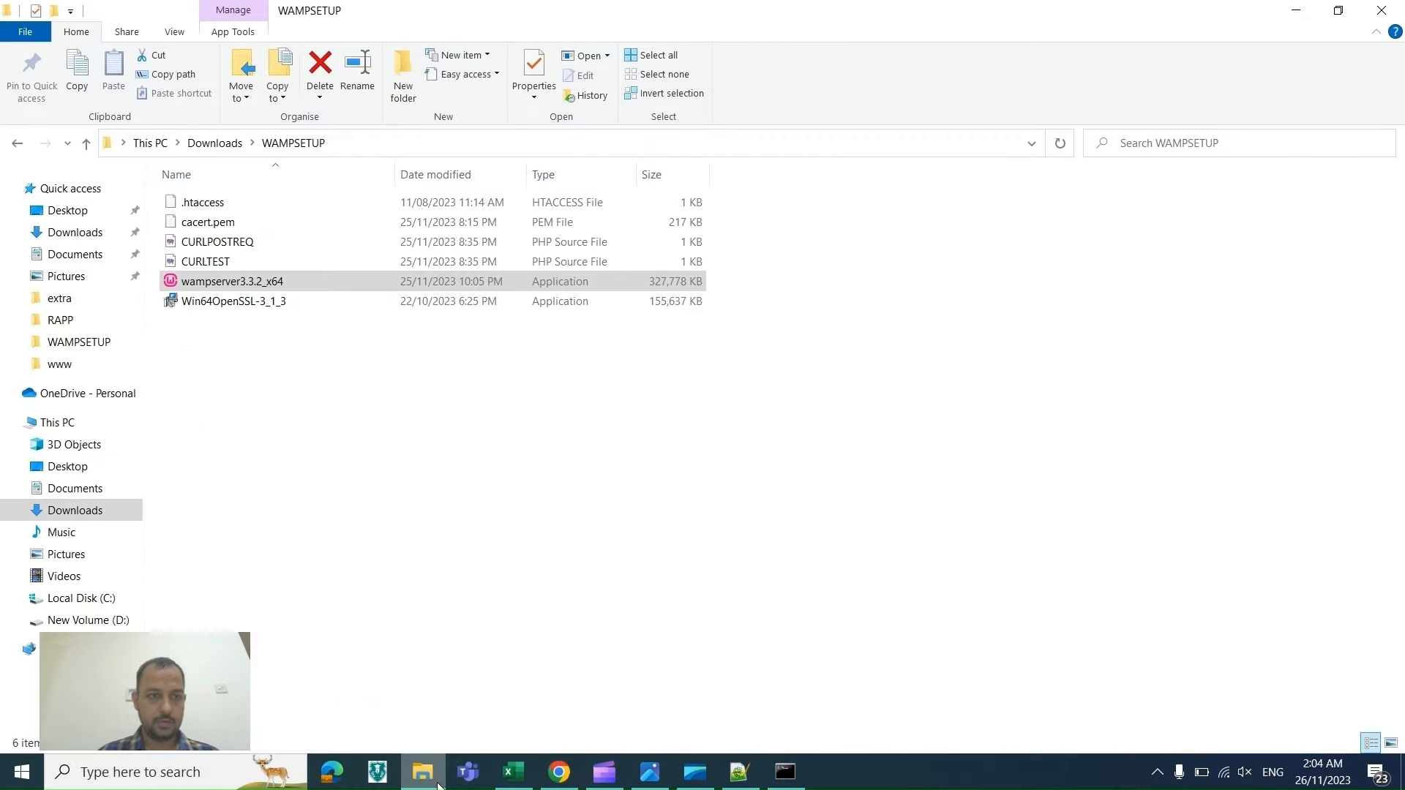
pyautogui.click(78, 371)
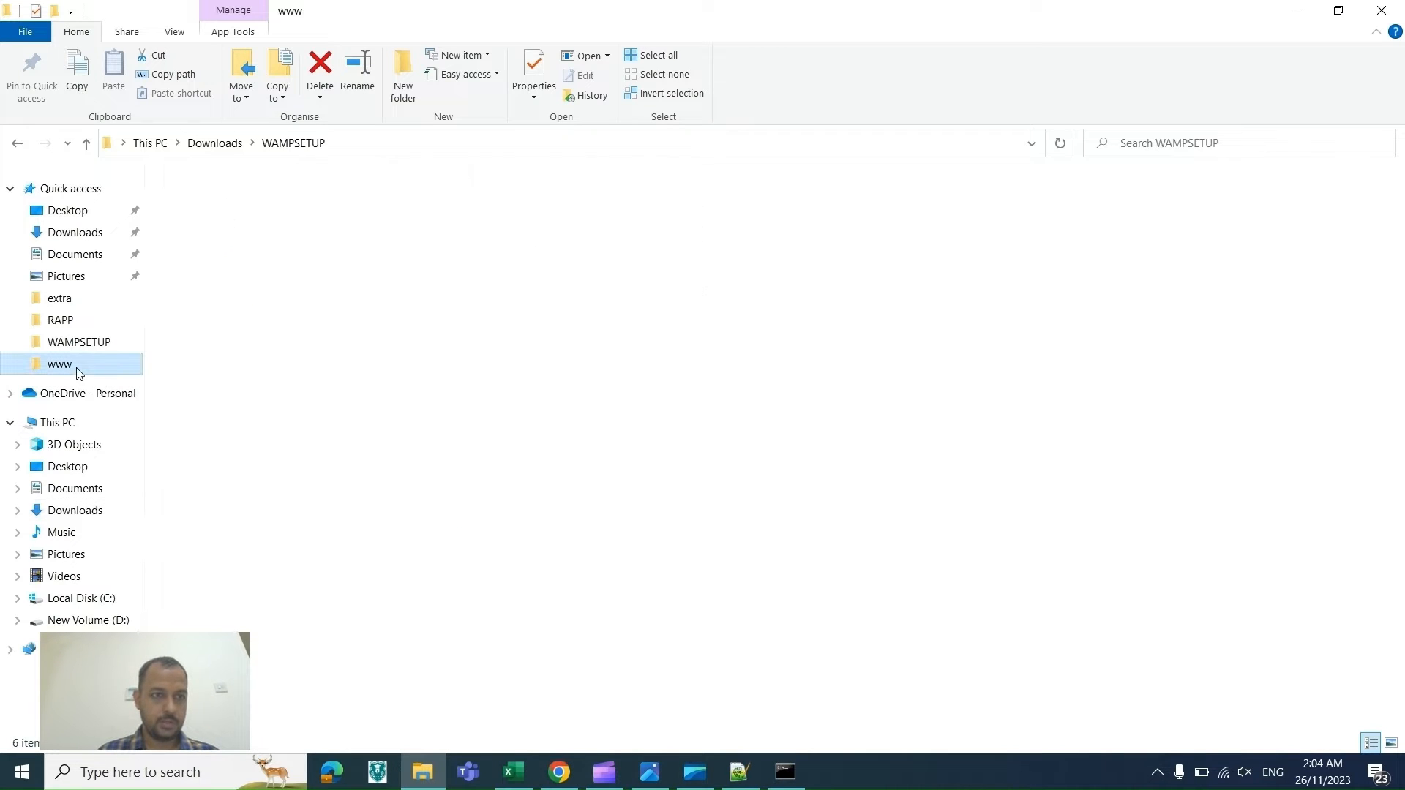
pyautogui.rightClick(284, 439)
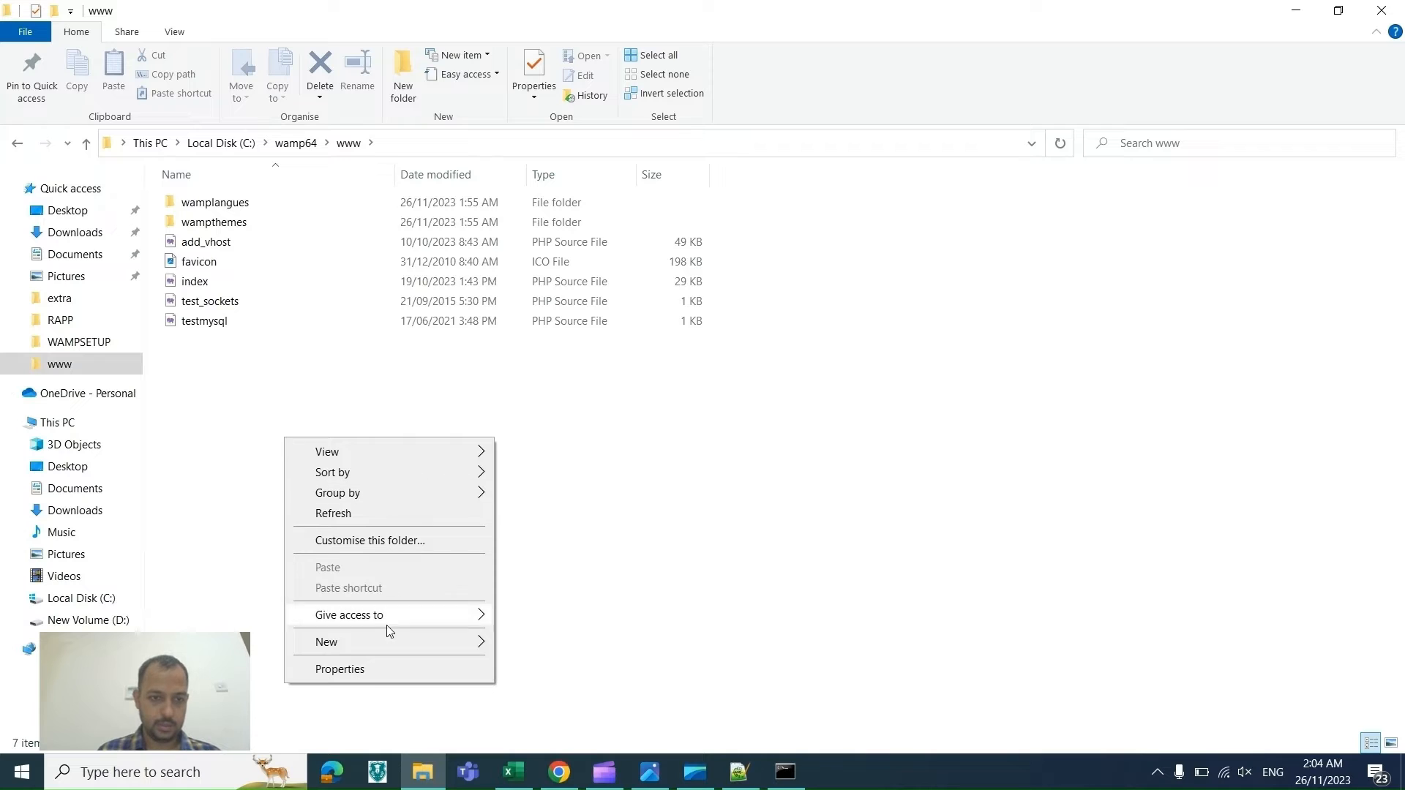
pyautogui.moveTo(388, 642)
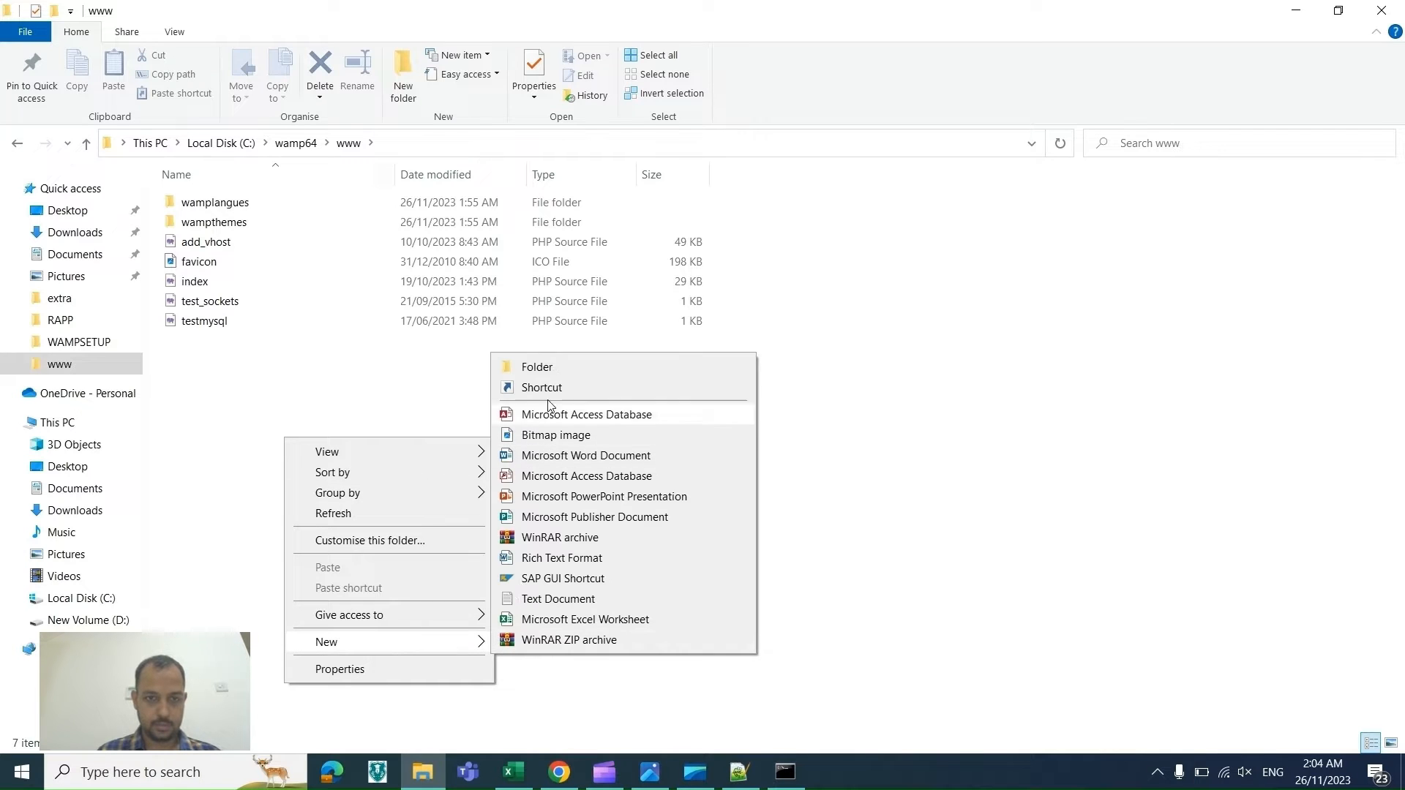
pyautogui.click(537, 368)
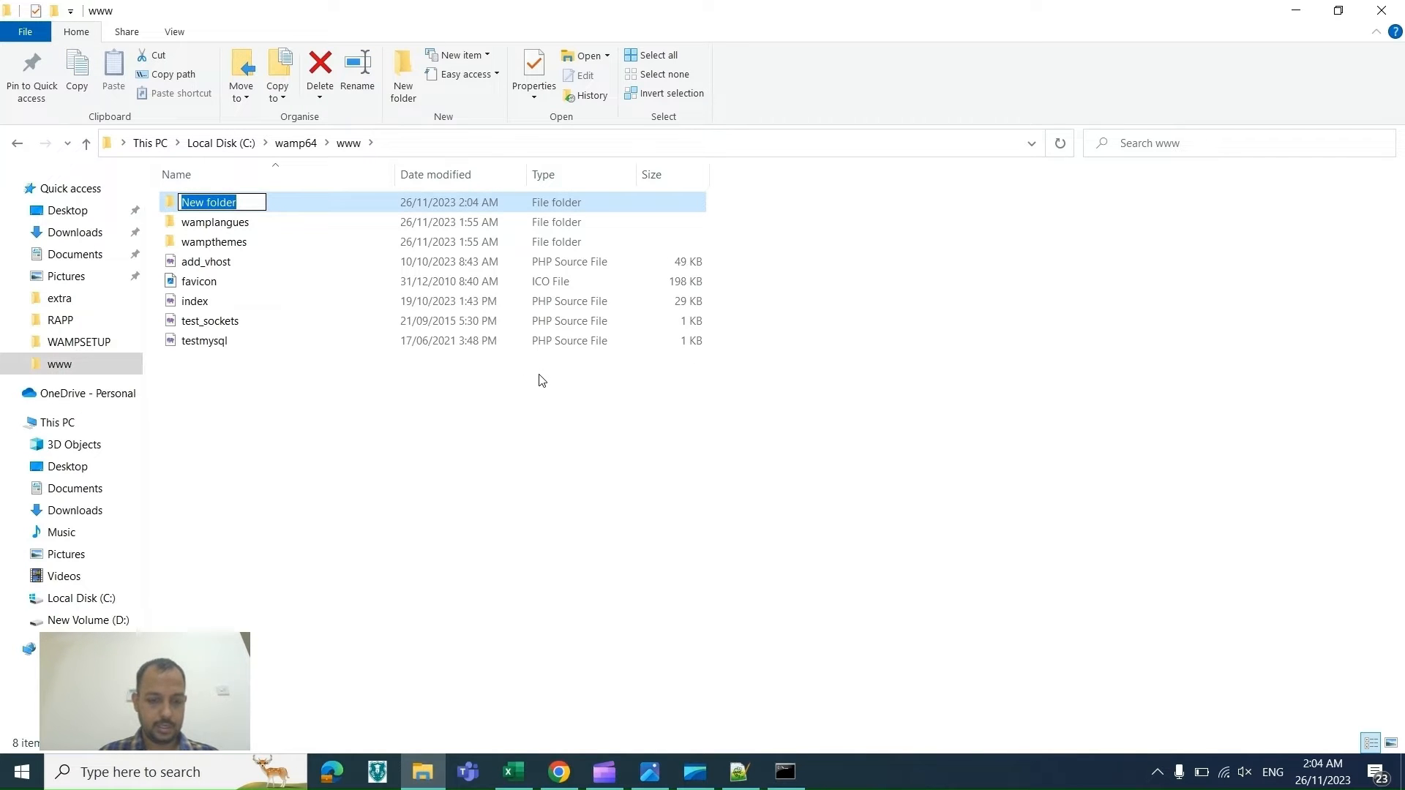
pyautogui.write('TESTP')
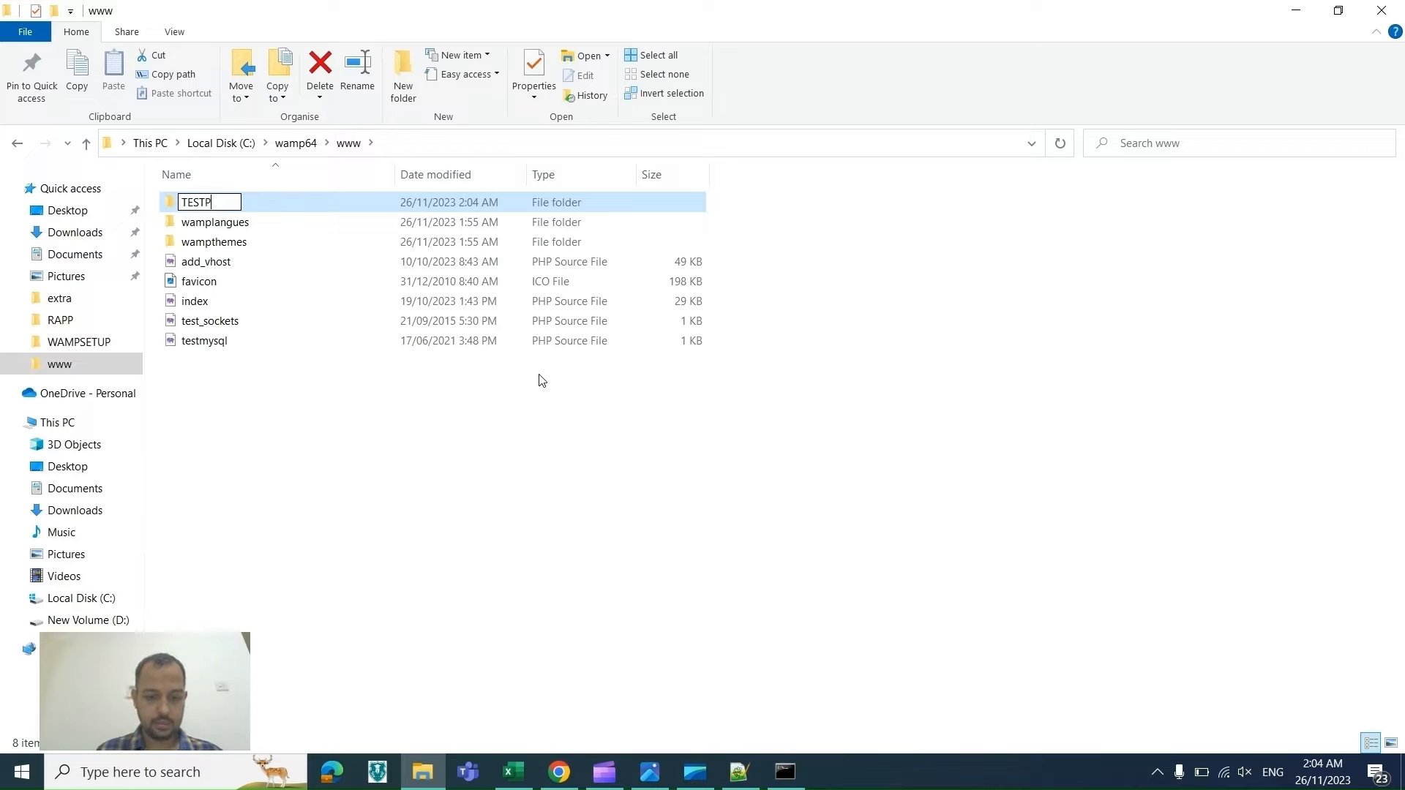
pyautogui.write('ROJECT')
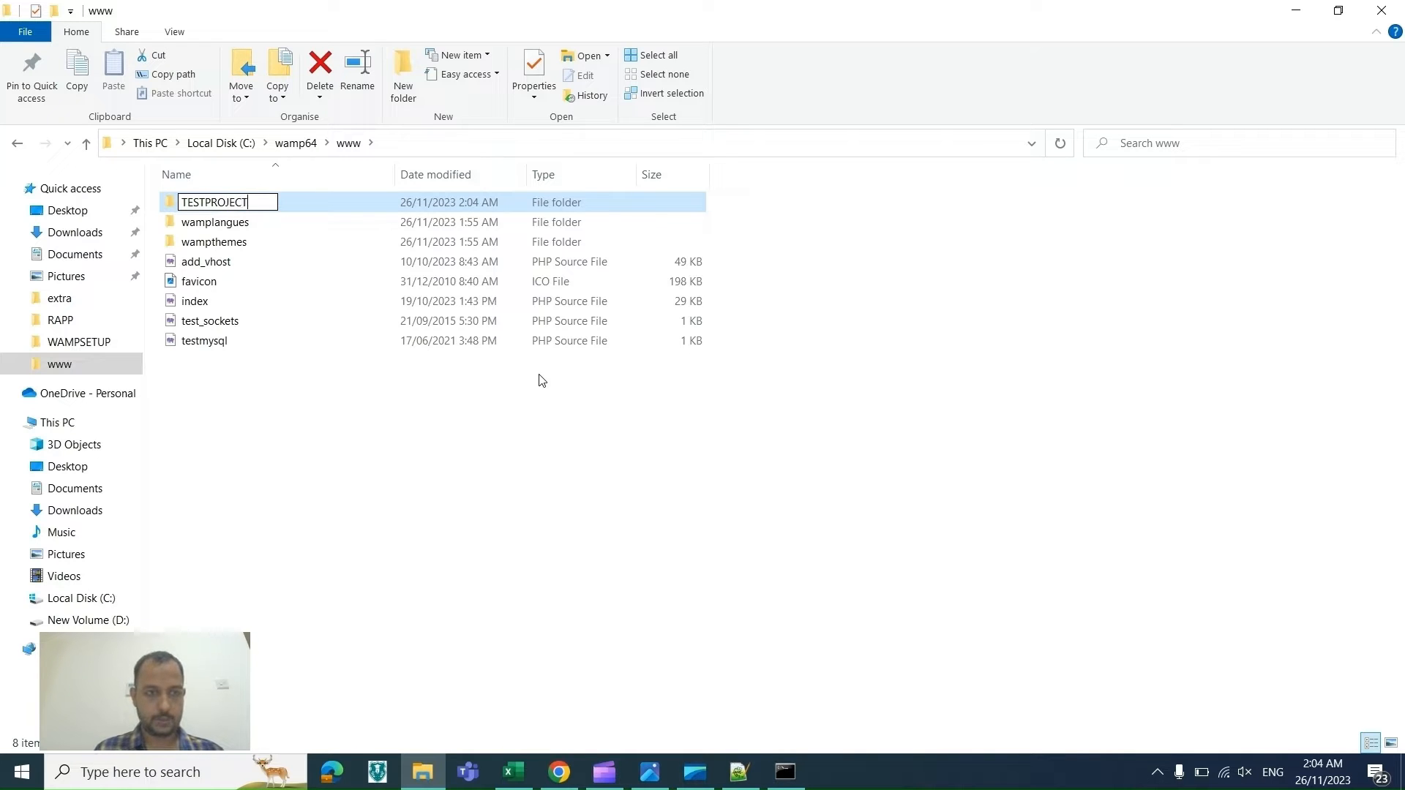
pyautogui.click(454, 493)
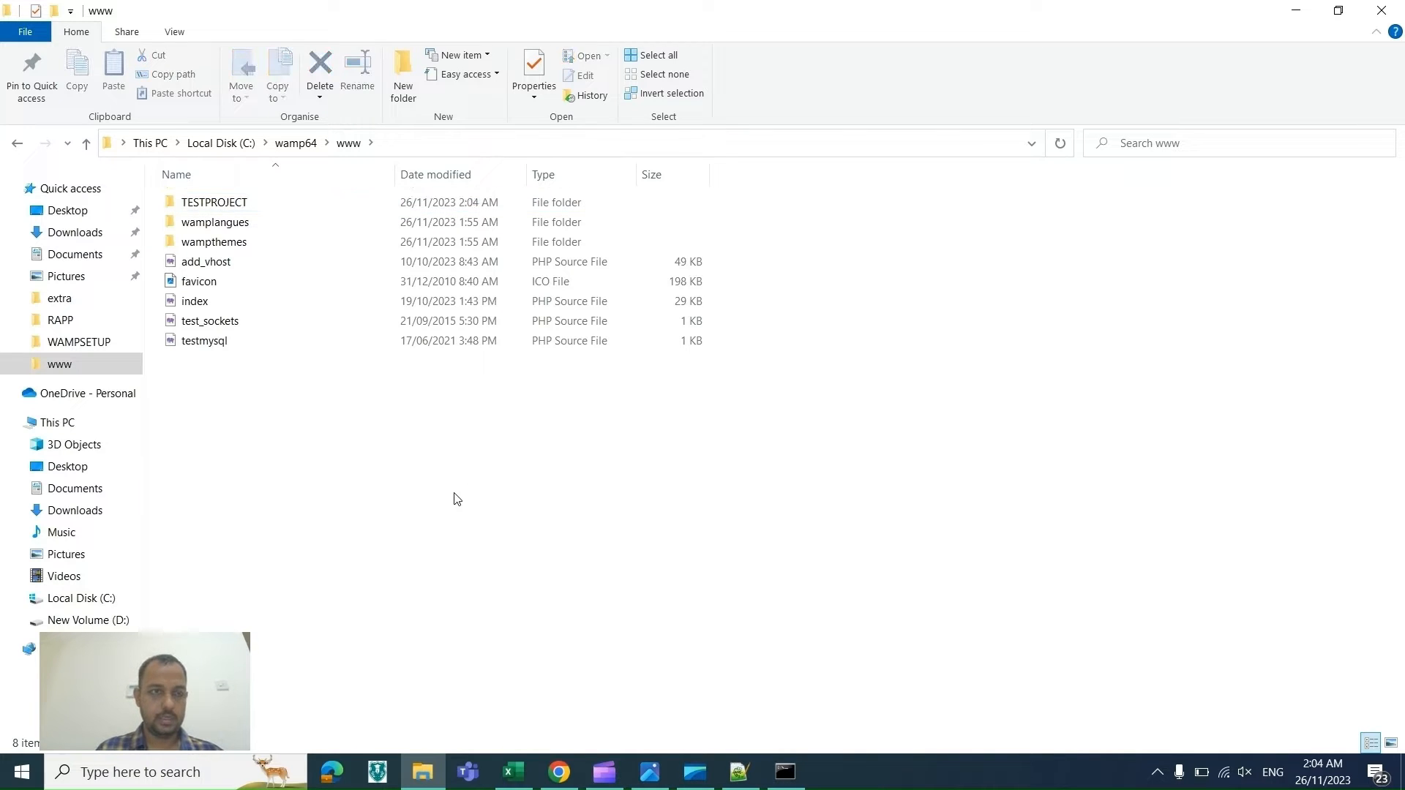
# Step: Copy the TESTPROJECT folder path and paste C:\wamp64\www\TESTPROJECT as the virtual host's folder path
pyautogui.doubleClick(309, 198)
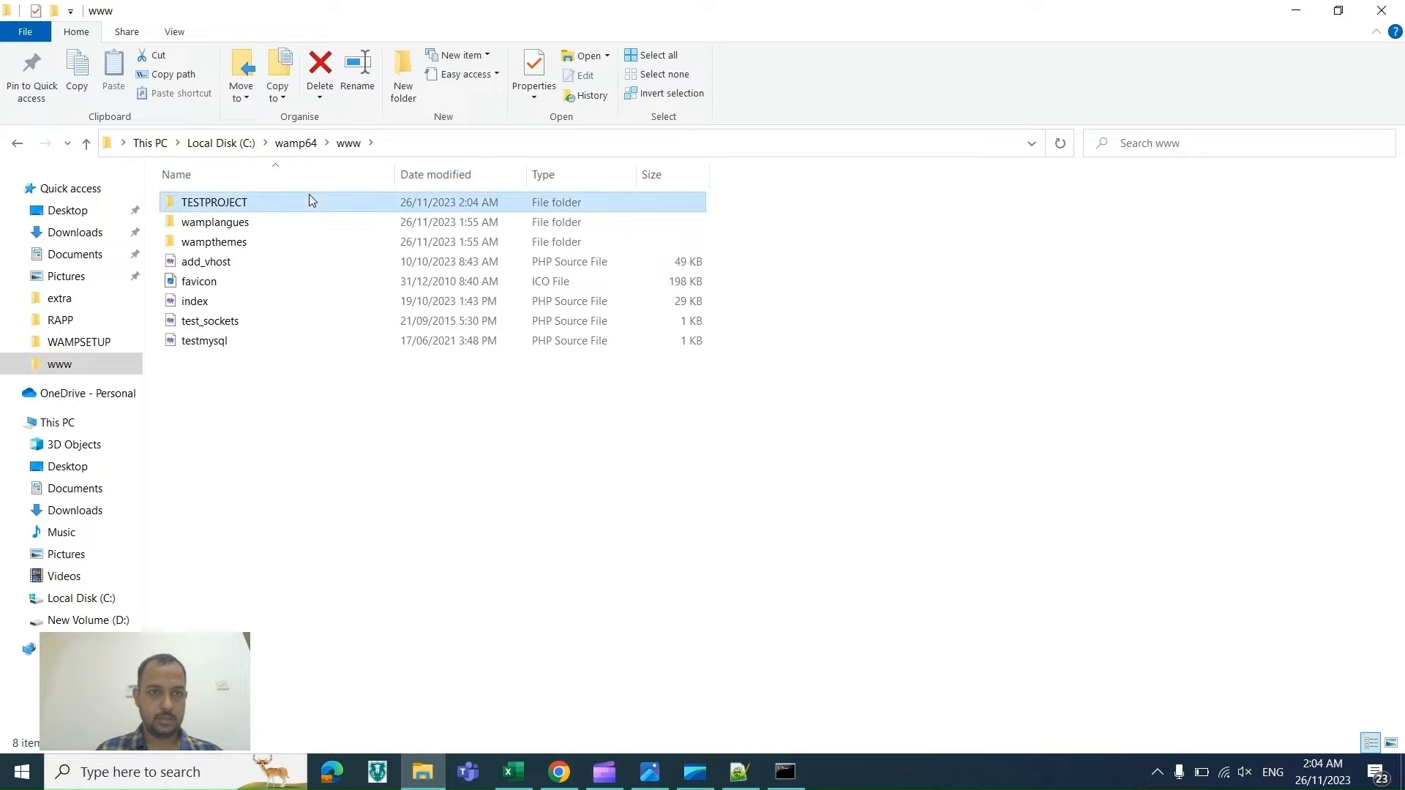
pyautogui.click(494, 141)
pyautogui.hotkey('ctrl', 'c')
pyautogui.hotkey('alt', 'Tab')
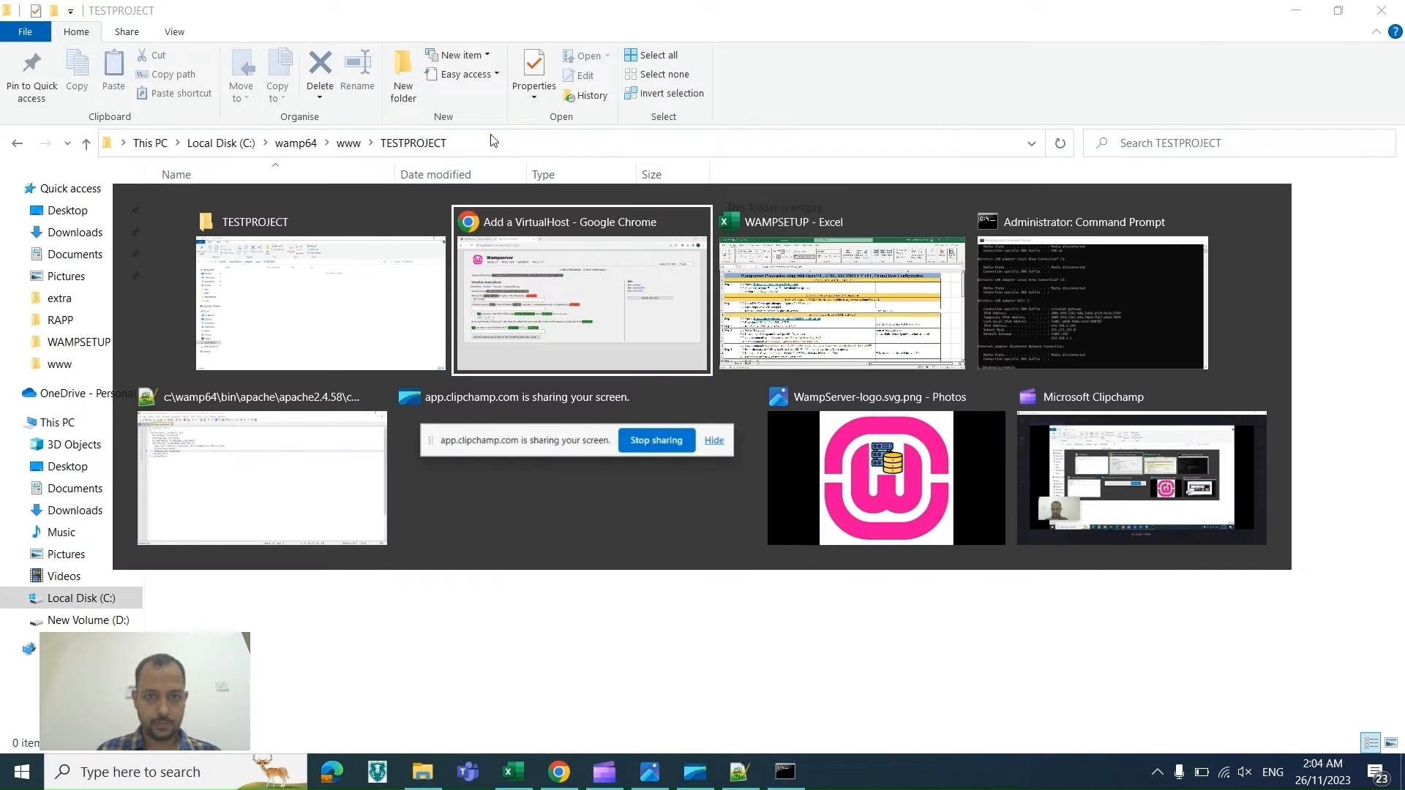
pyautogui.hotkey('ctrl', 'v')
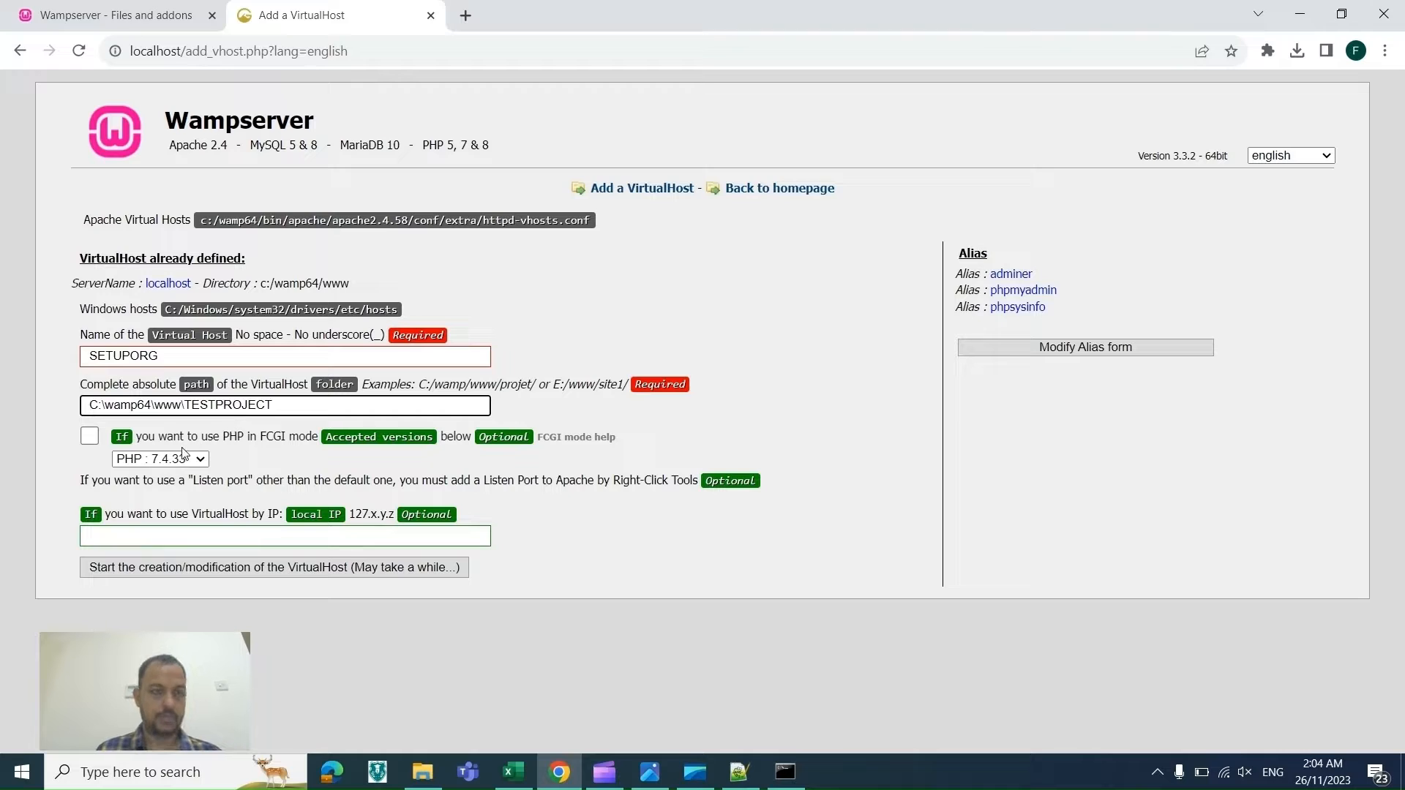
pyautogui.click(89, 437)
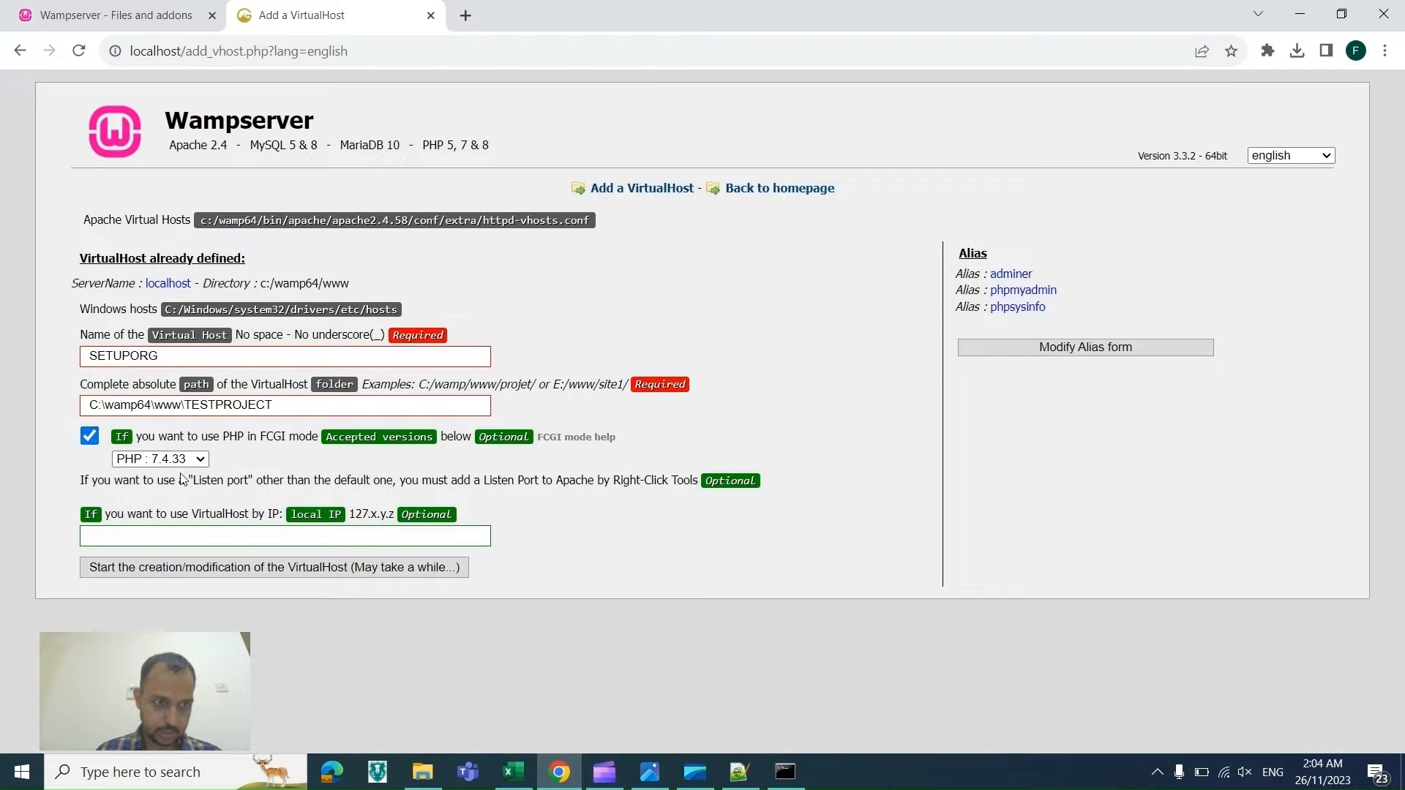
pyautogui.click(90, 438)
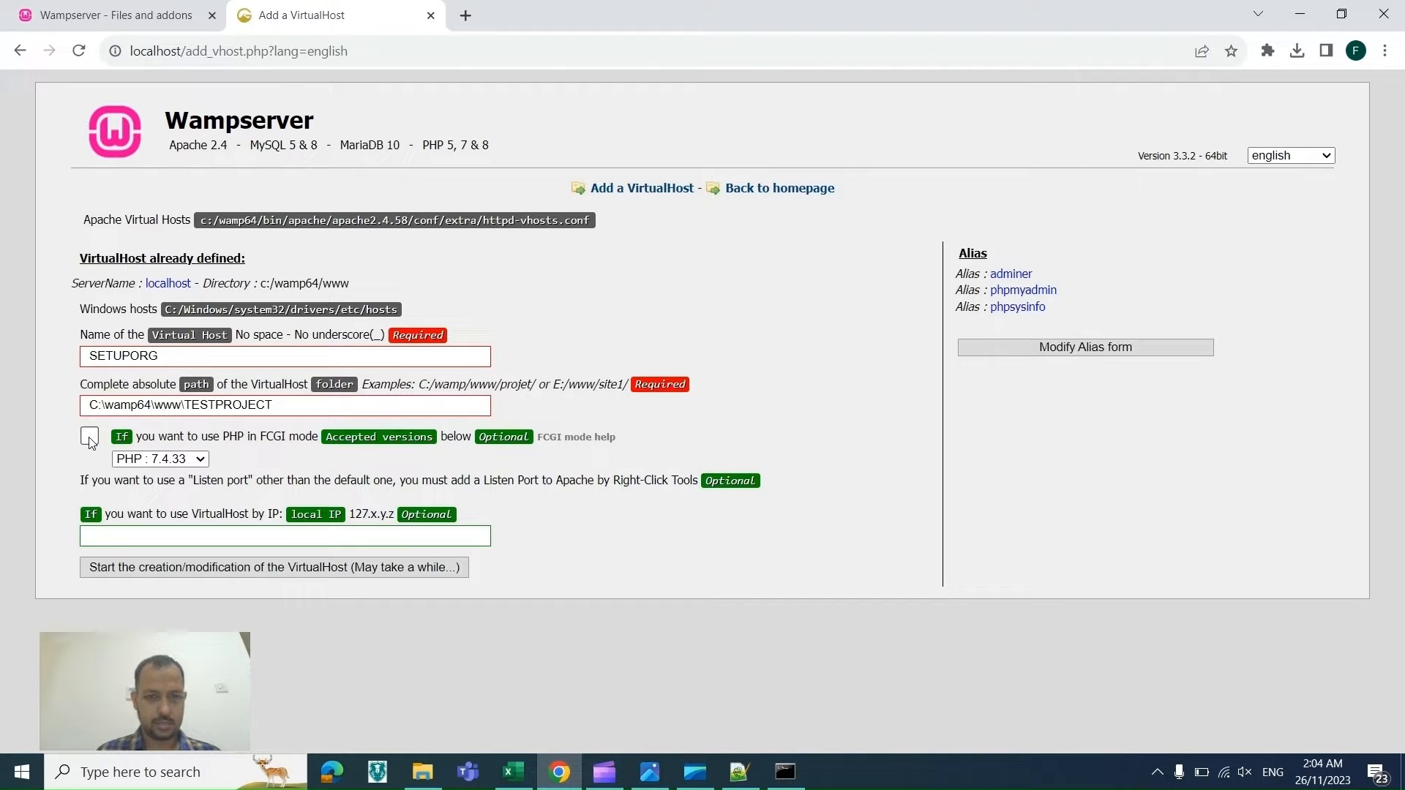
pyautogui.click(89, 438)
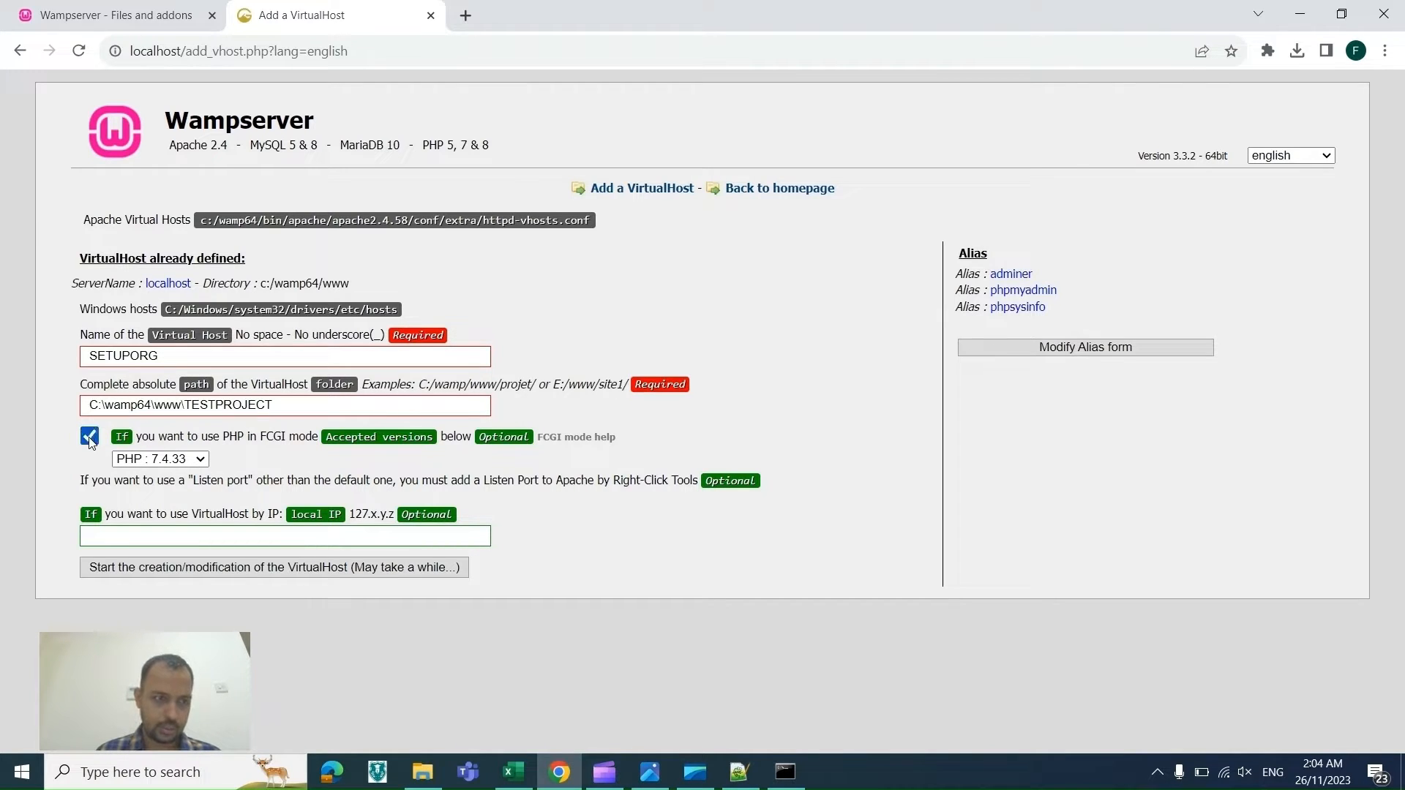
pyautogui.click(171, 459)
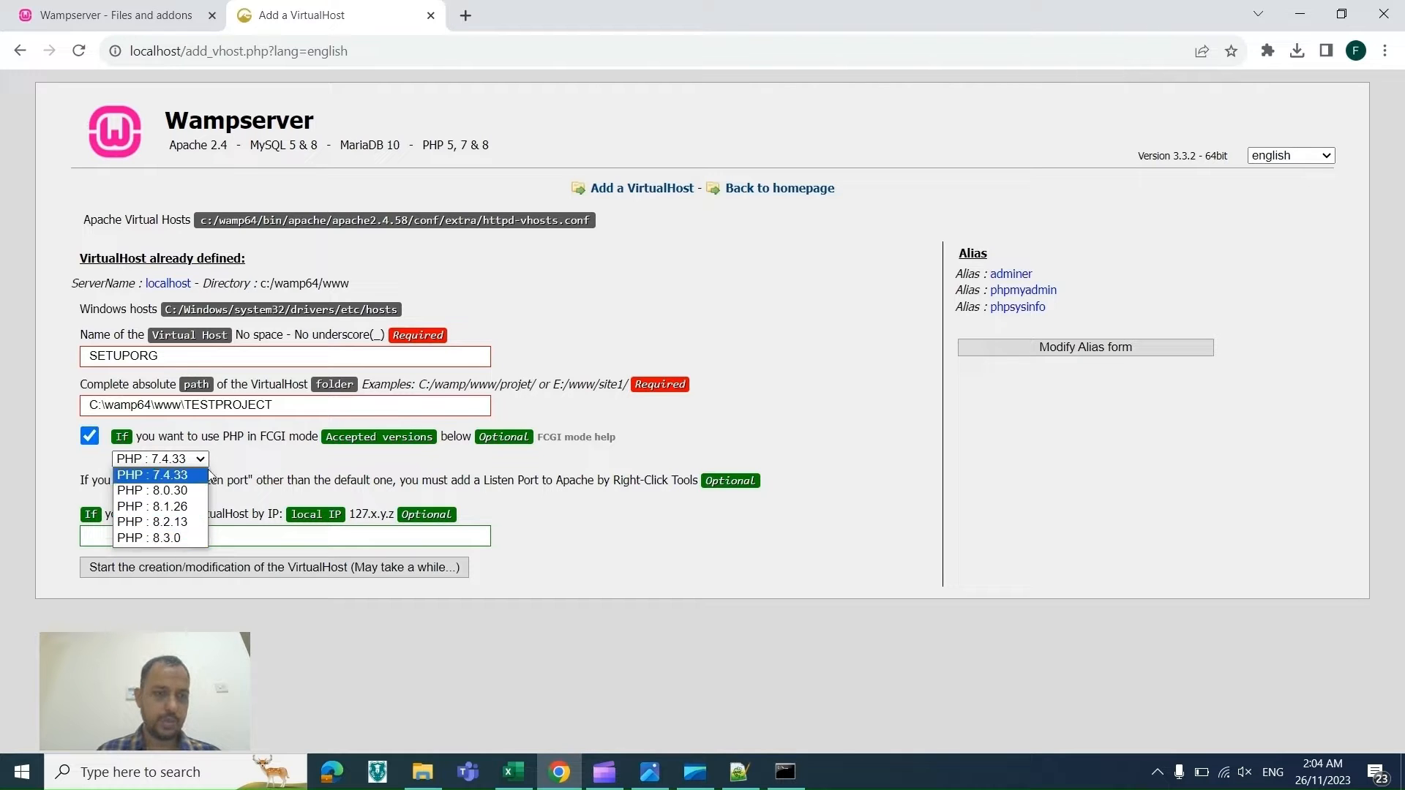
pyautogui.click(94, 439)
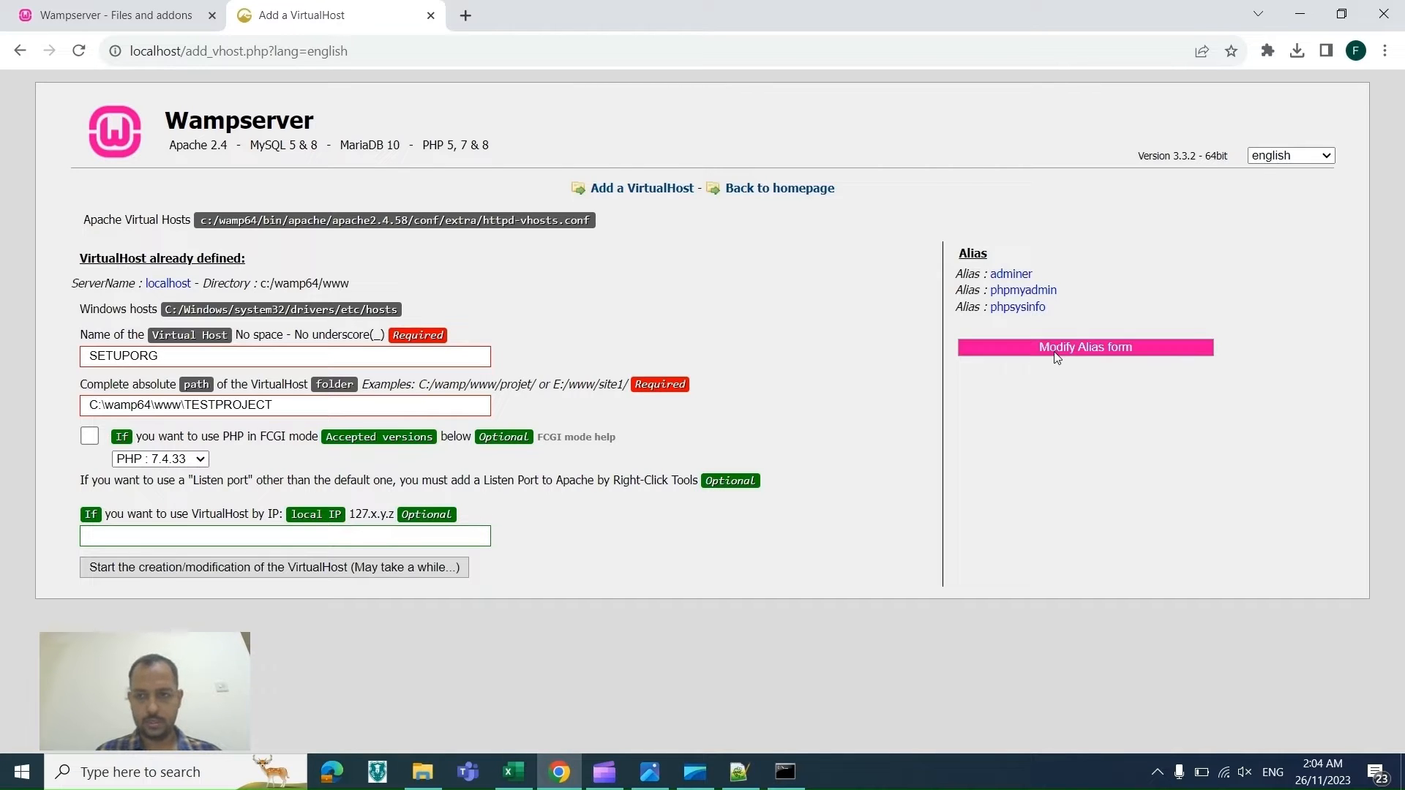
# Step: Create the SETUPORG virtual host, then run Restart DNS from the WampServer tray icon's Tools menu
pyautogui.click(400, 561)
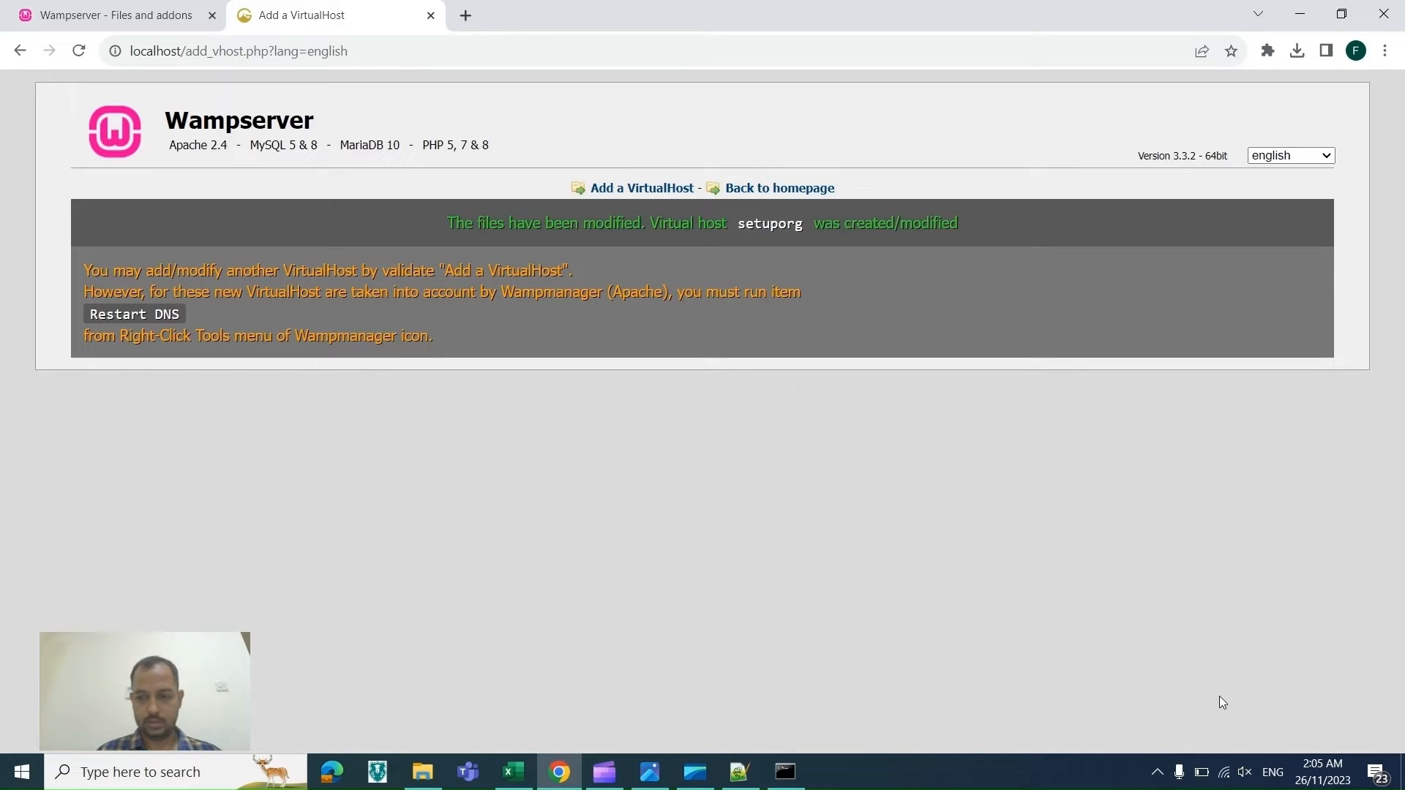
pyautogui.click(1156, 781)
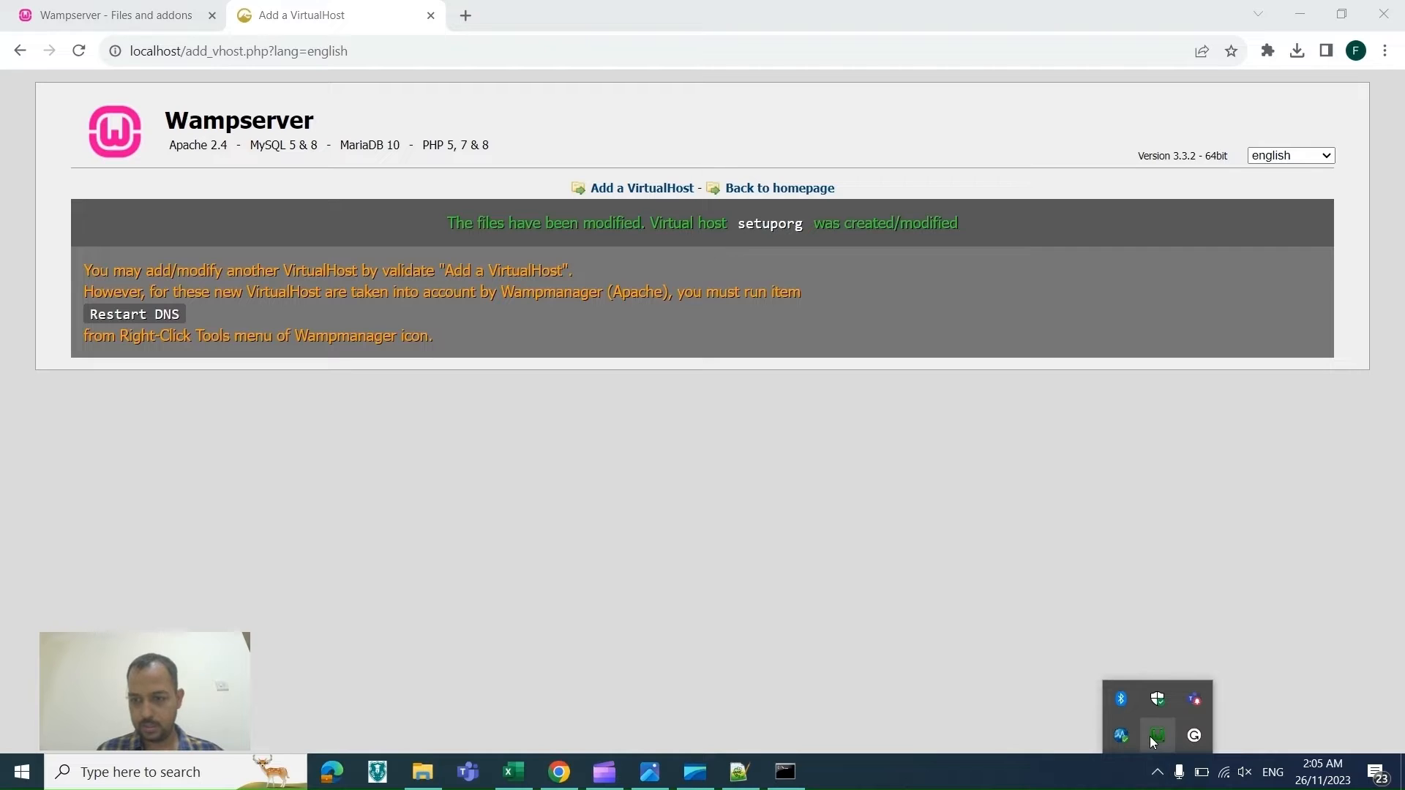
pyautogui.rightClick(1155, 737)
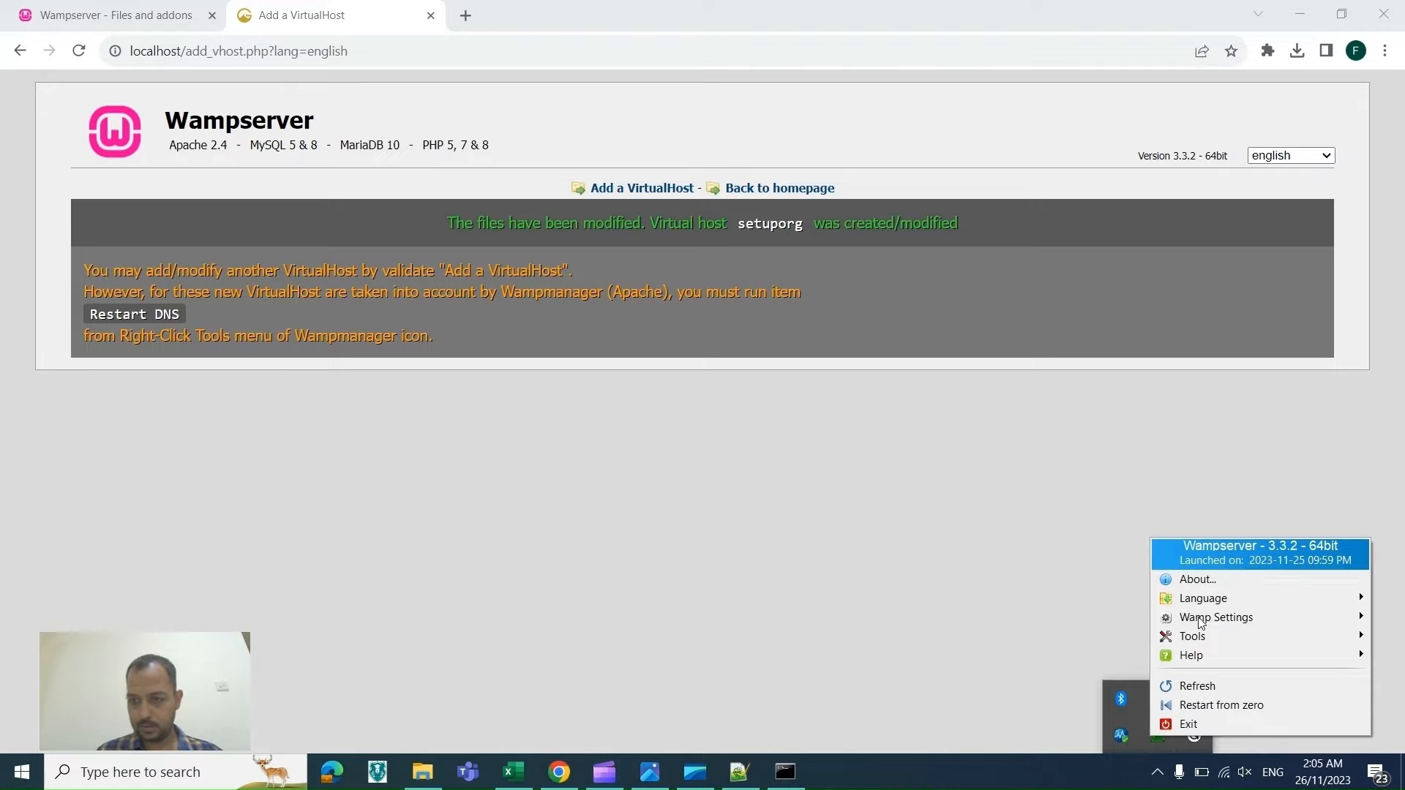
pyautogui.moveTo(1202, 620)
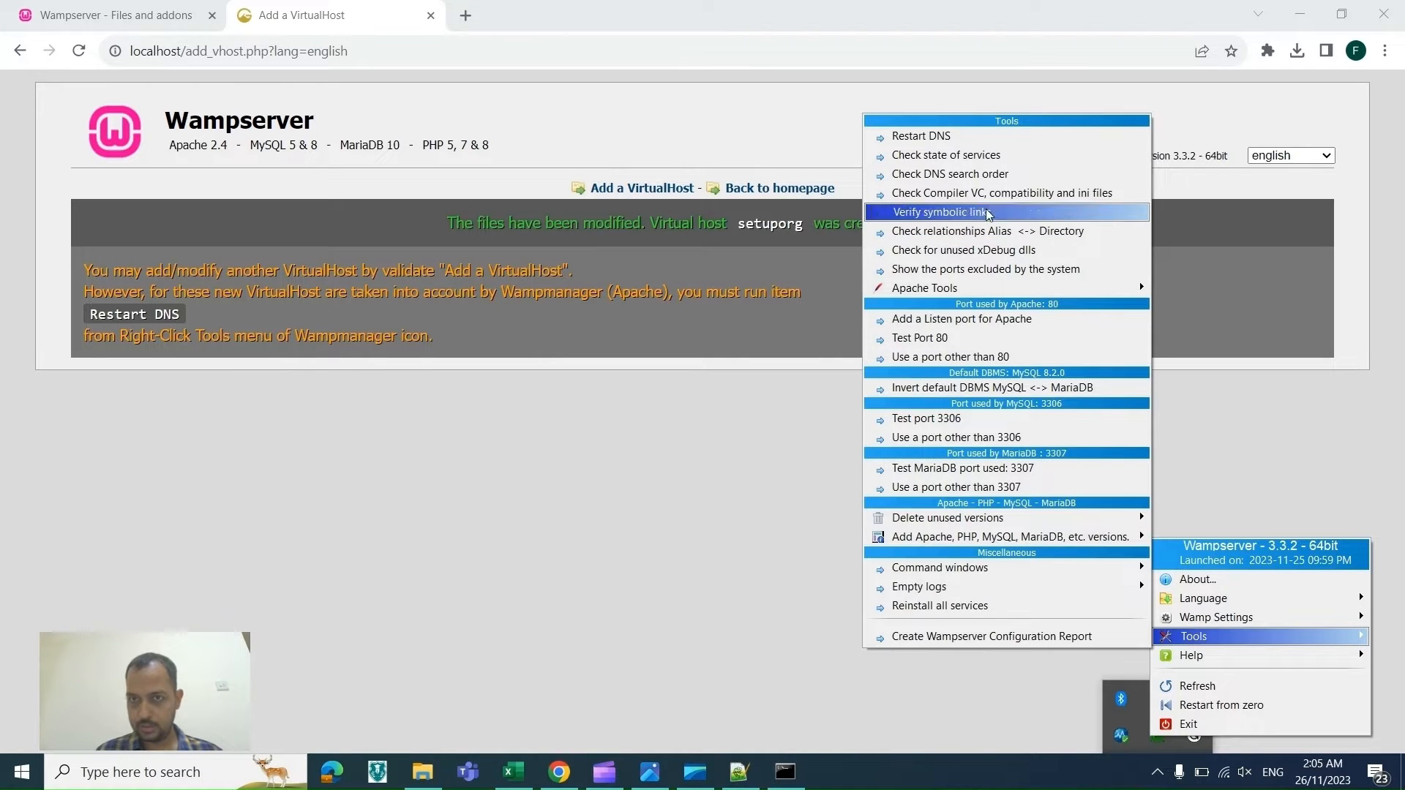
pyautogui.click(944, 137)
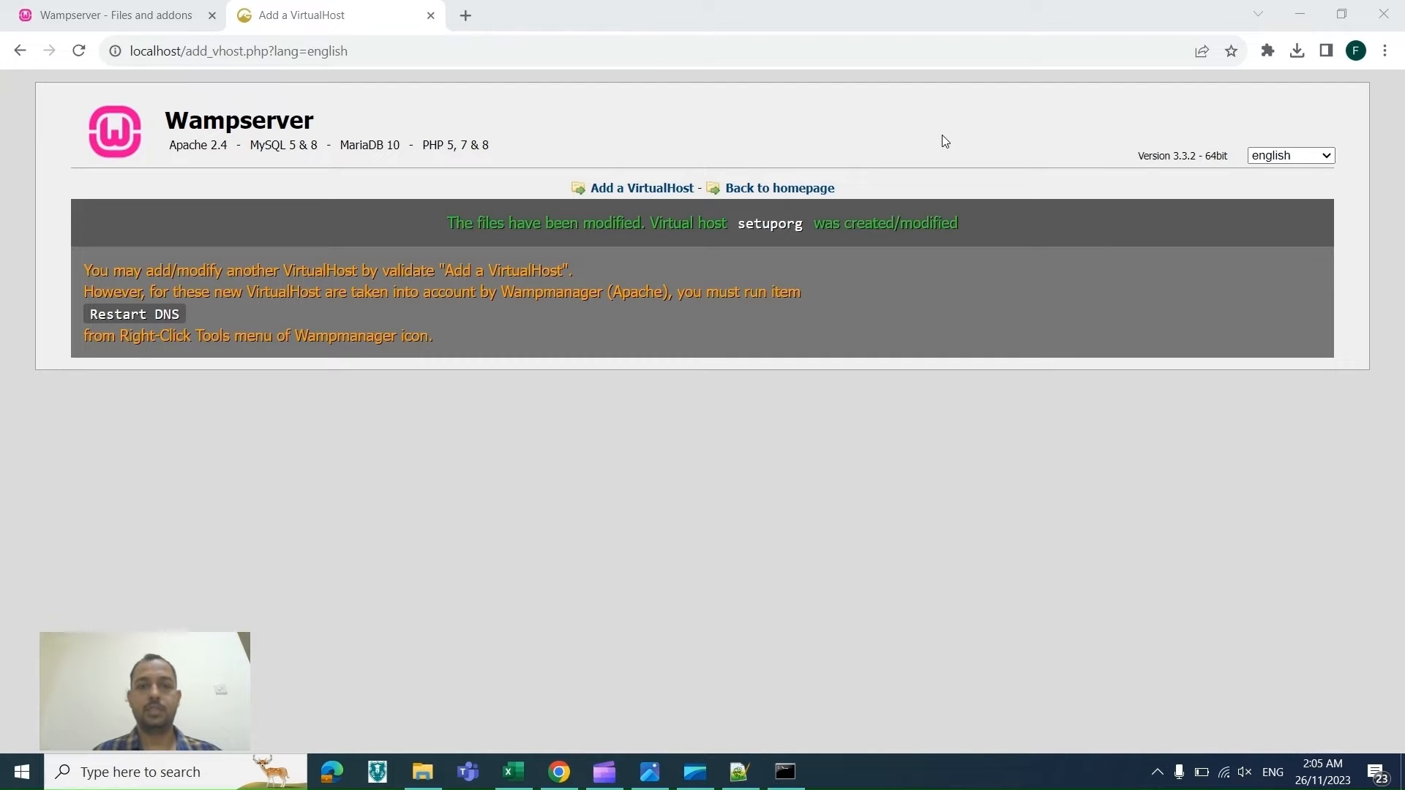
pyautogui.click(1157, 772)
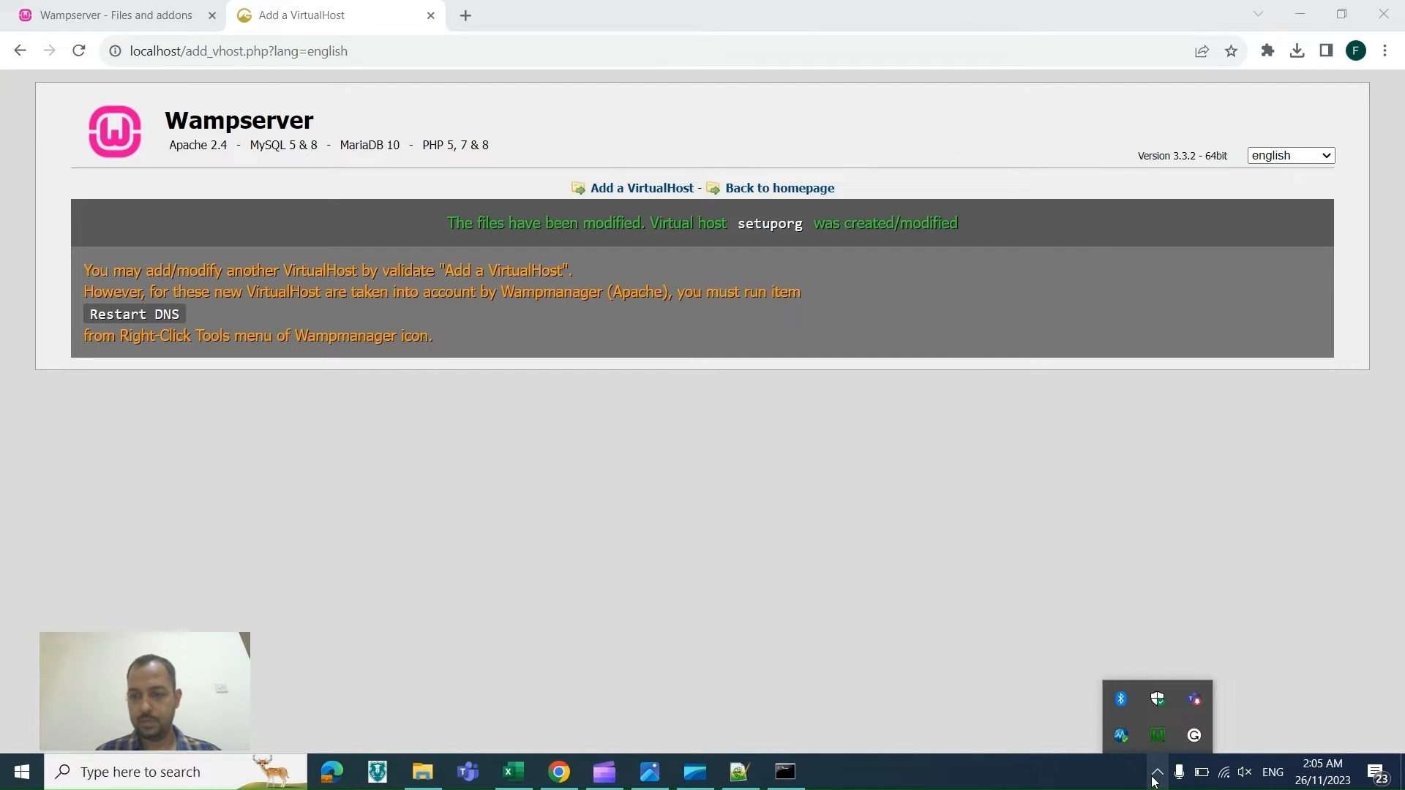
pyautogui.click(467, 17)
pyautogui.click(466, 18)
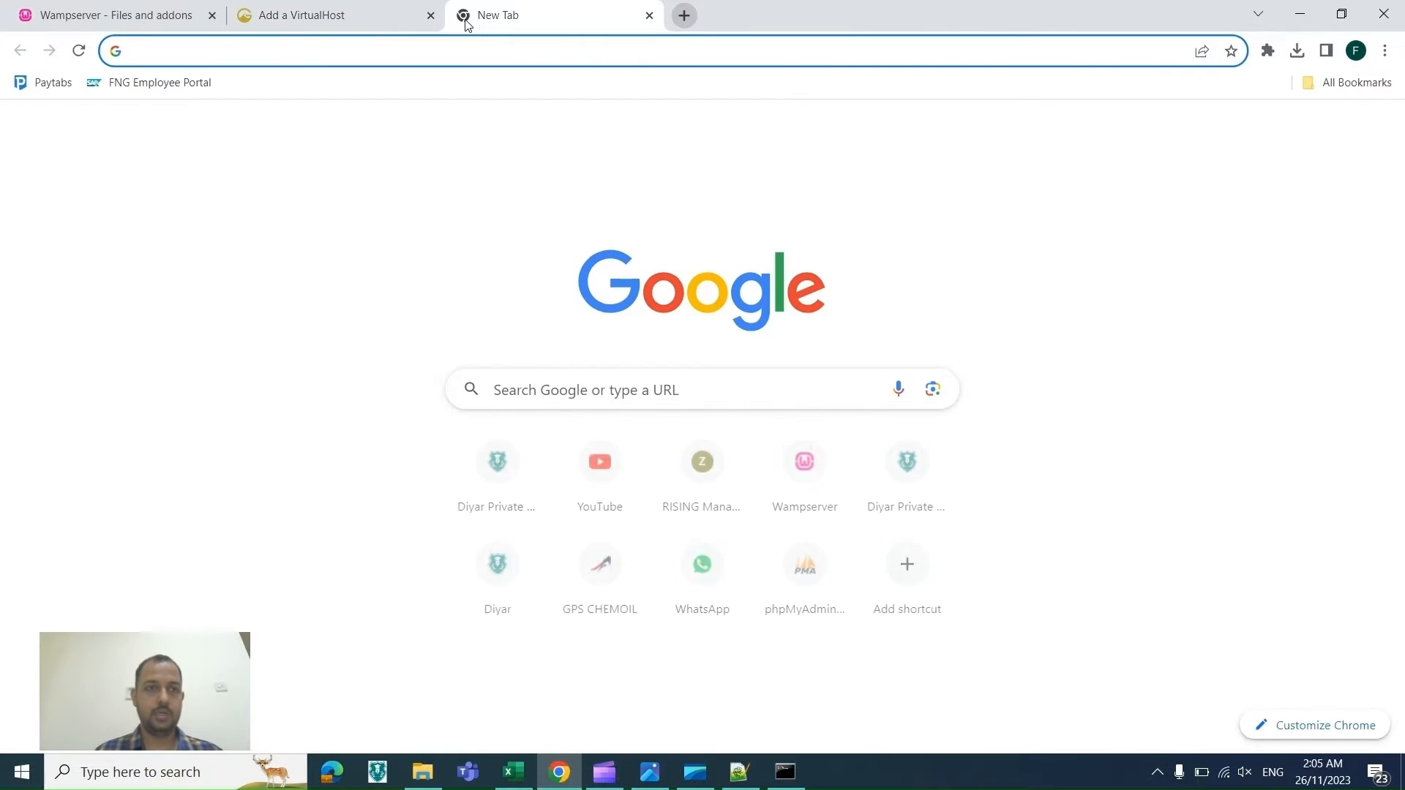
pyautogui.write('S')
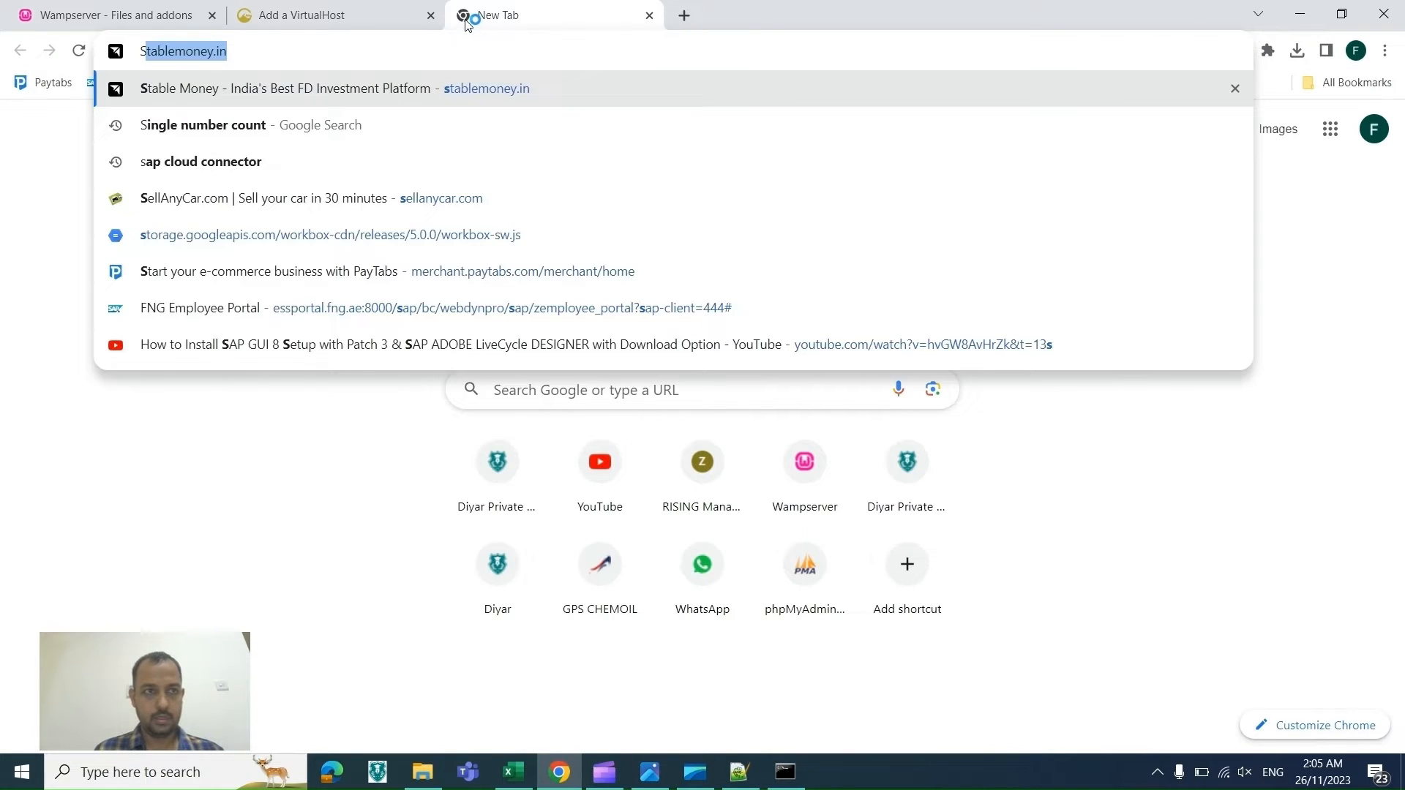
pyautogui.press('BackSpace')
pyautogui.press('BackSpace')
pyautogui.write('ht')
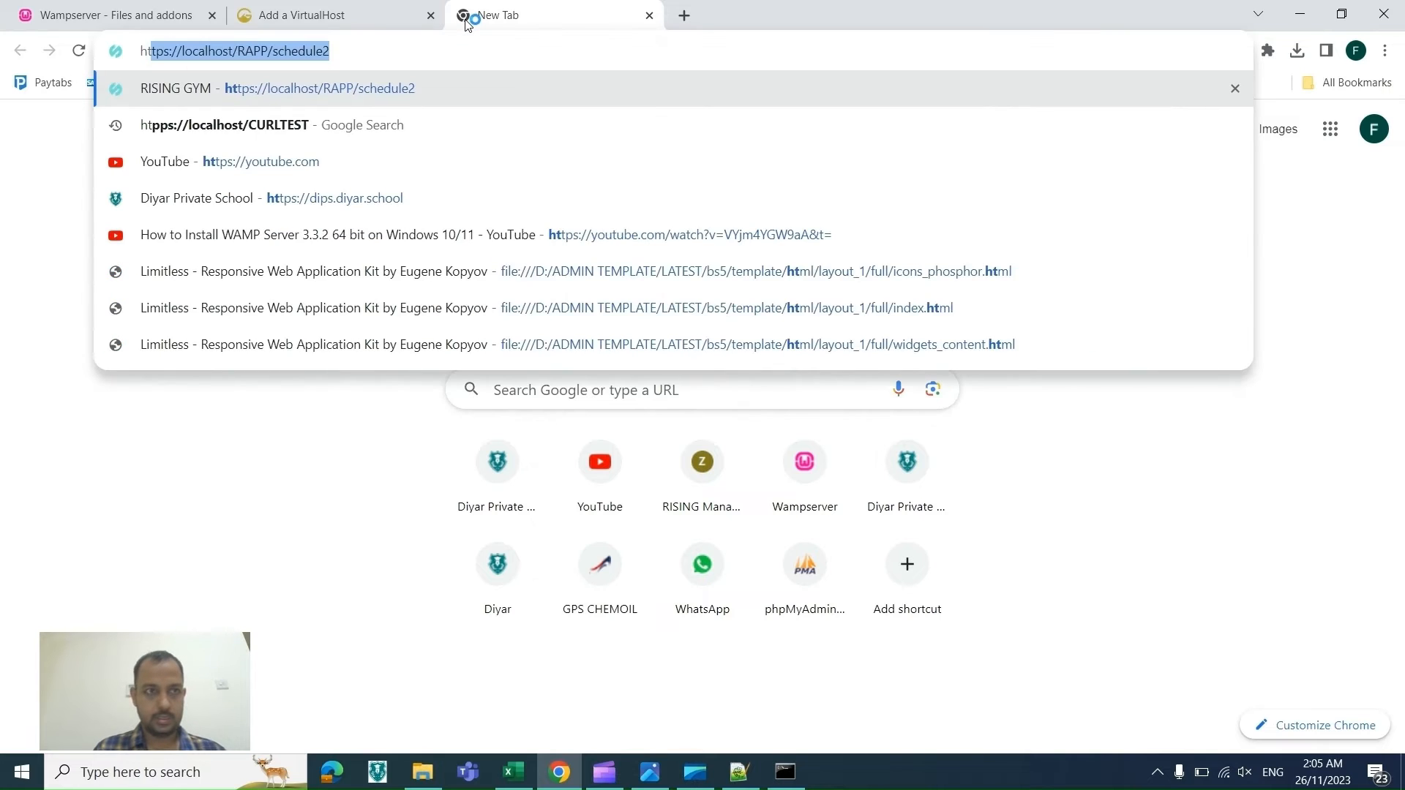
pyautogui.write('tp')
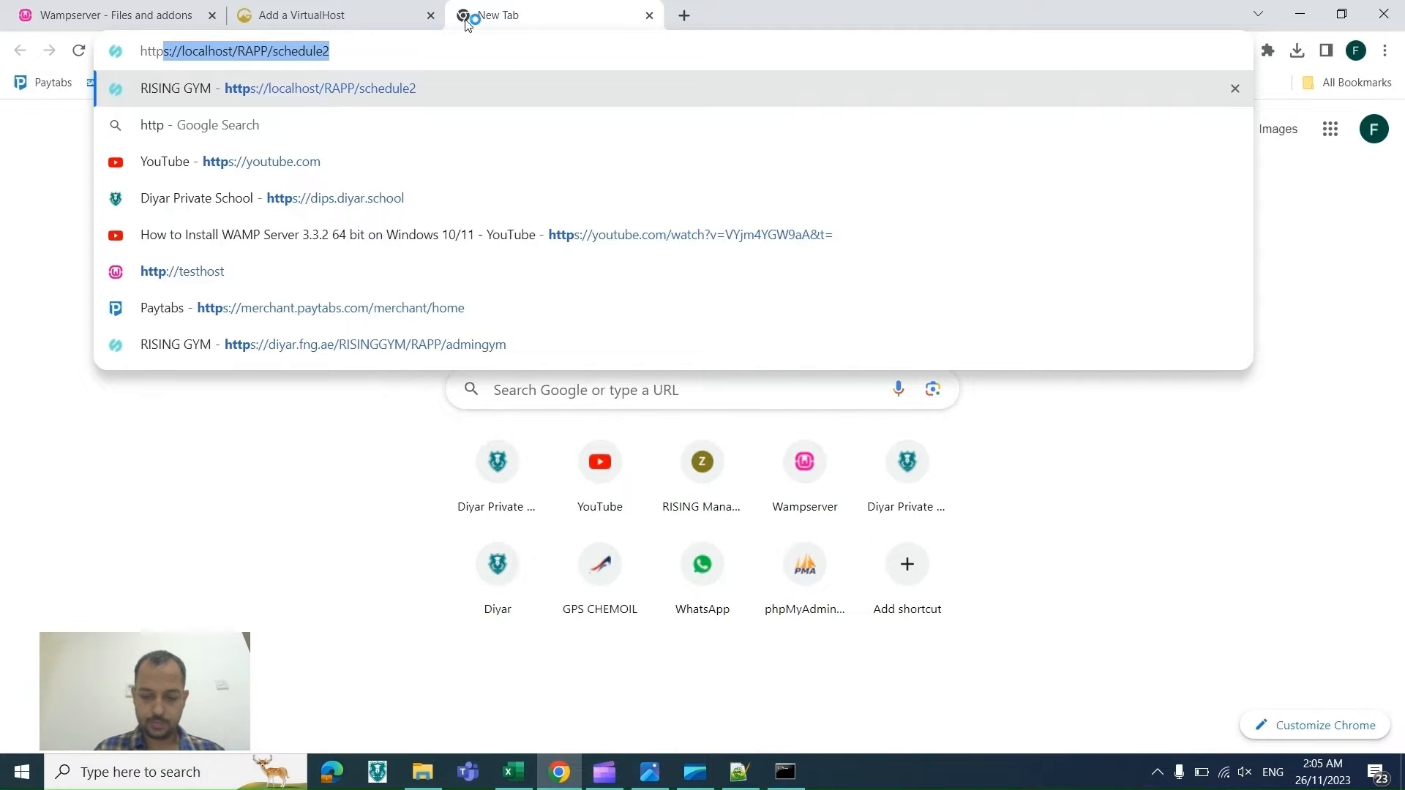
pyautogui.write('://')
pyautogui.press('Return')
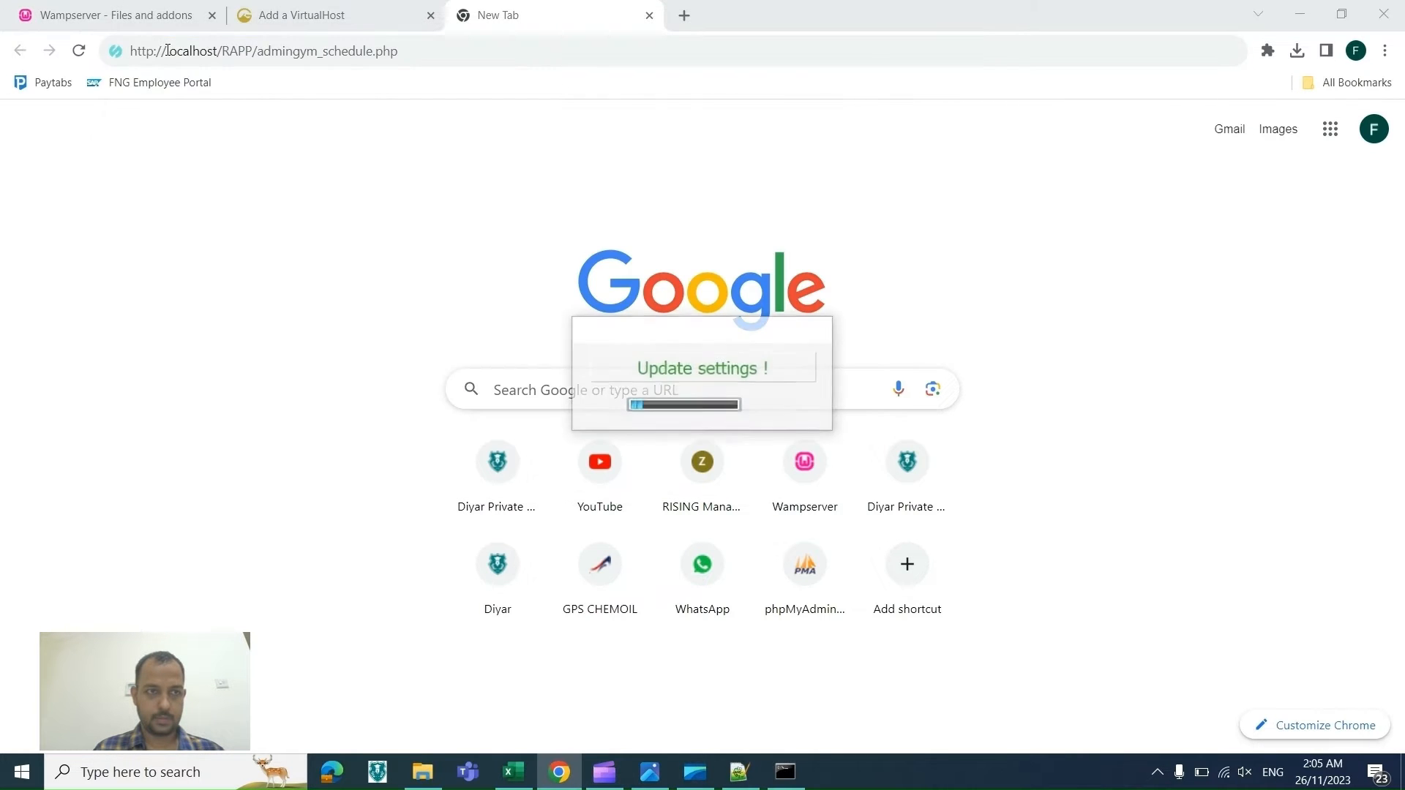
pyautogui.moveTo(167, 51); pyautogui.dragTo(454, 55)
pyautogui.press('BackSpace')
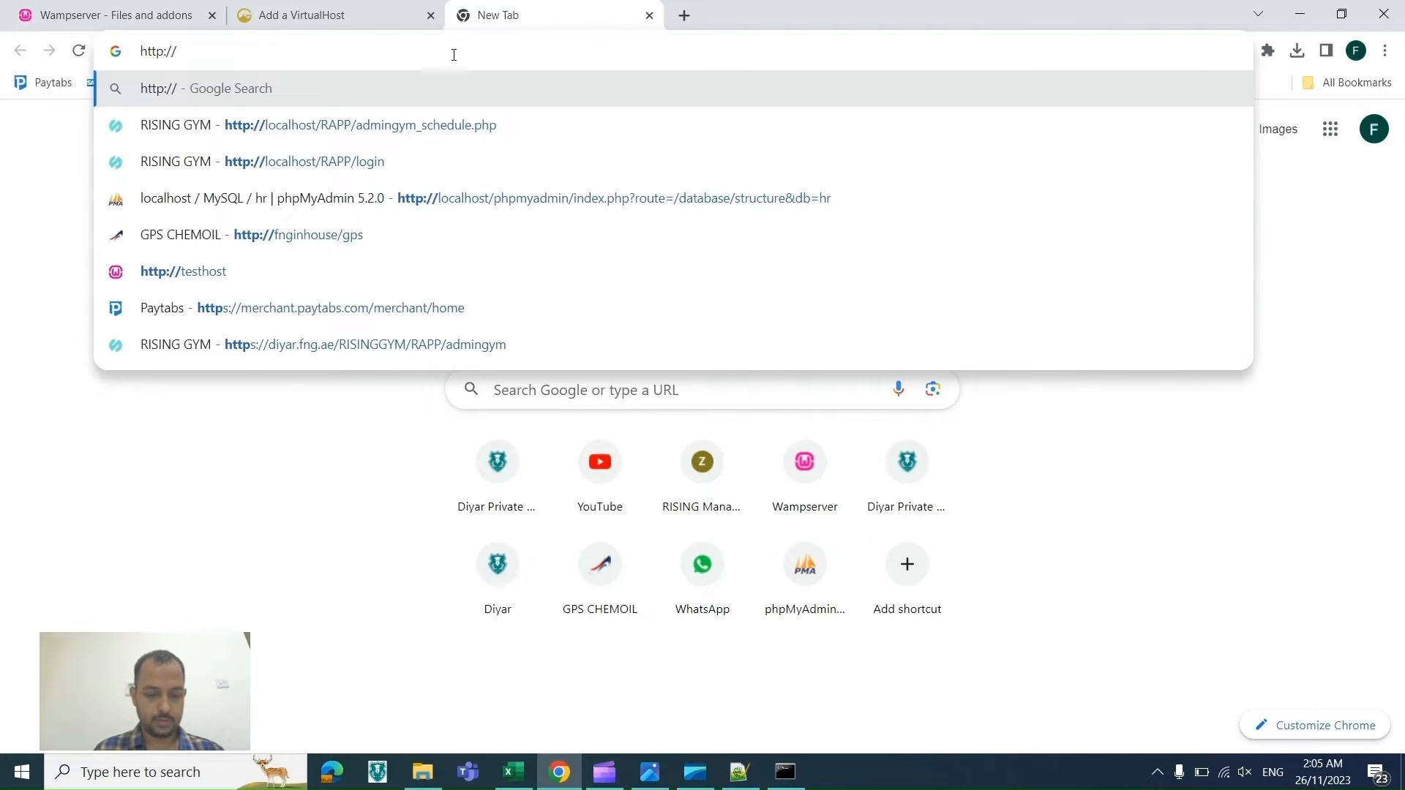
pyautogui.write('SET')
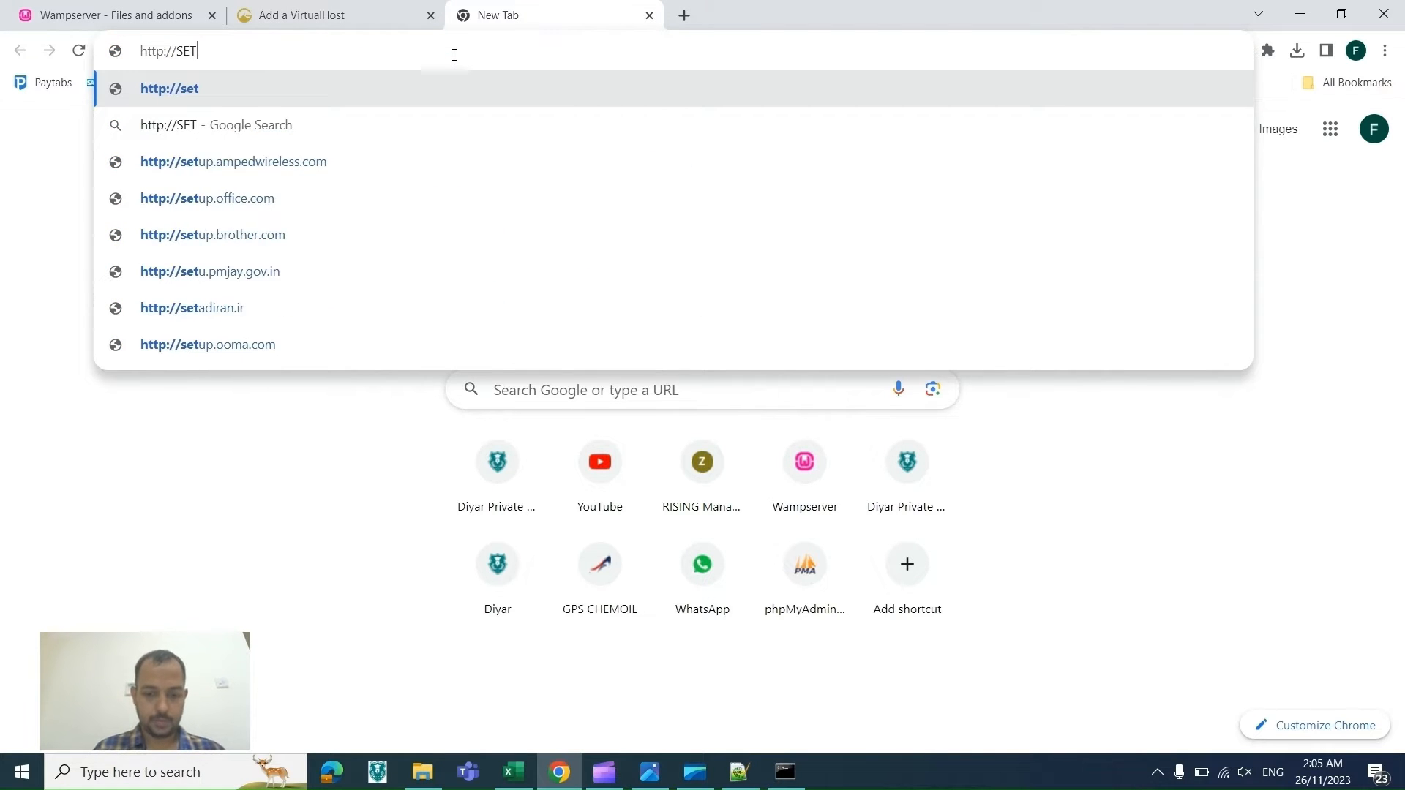
pyautogui.write('O')
pyautogui.press('BackSpace')
pyautogui.write('UPORG')
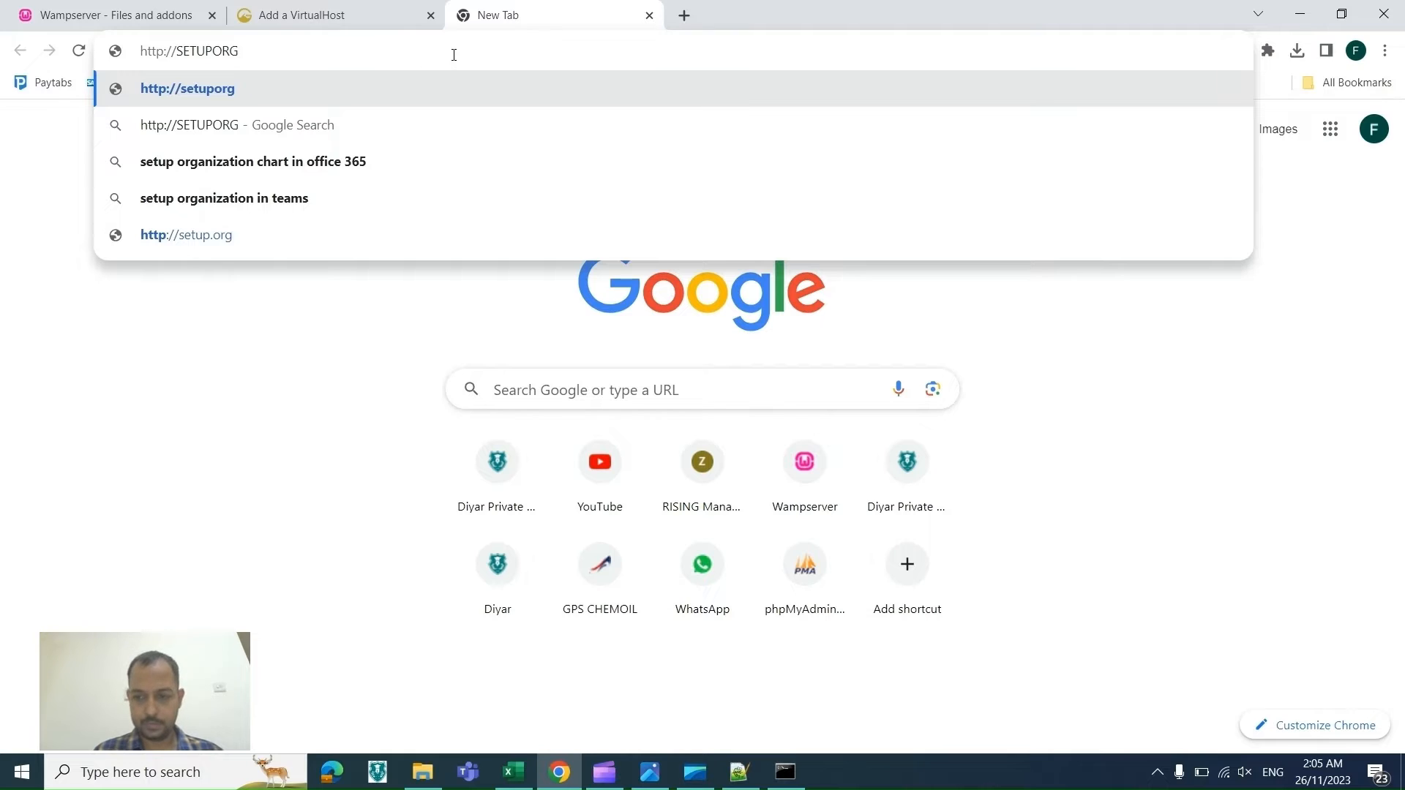
pyautogui.press('Return')
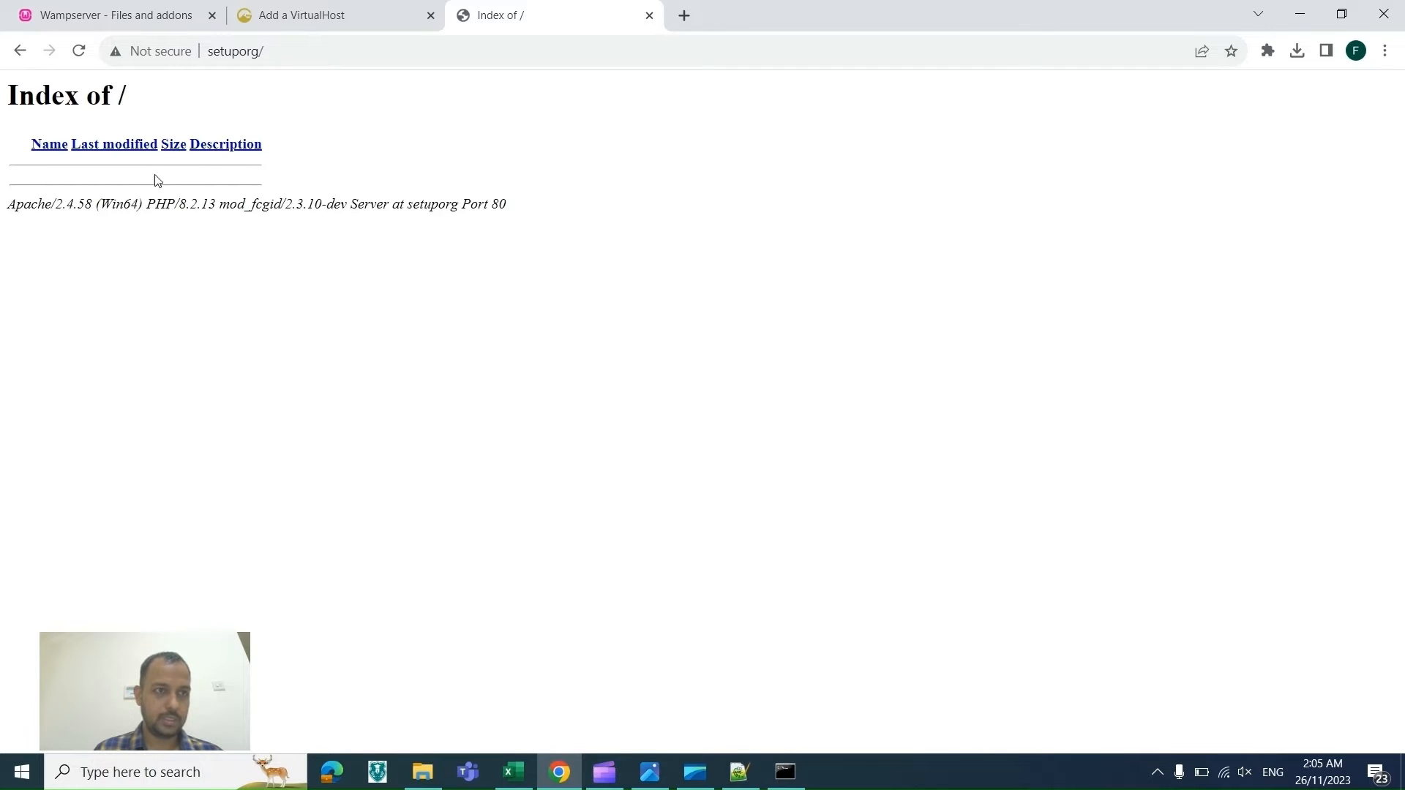
# Step: Open the TESTPROJECT folder inside C:\wamp64\www in File Explorer
pyautogui.hotkey('alt', 'Tab')
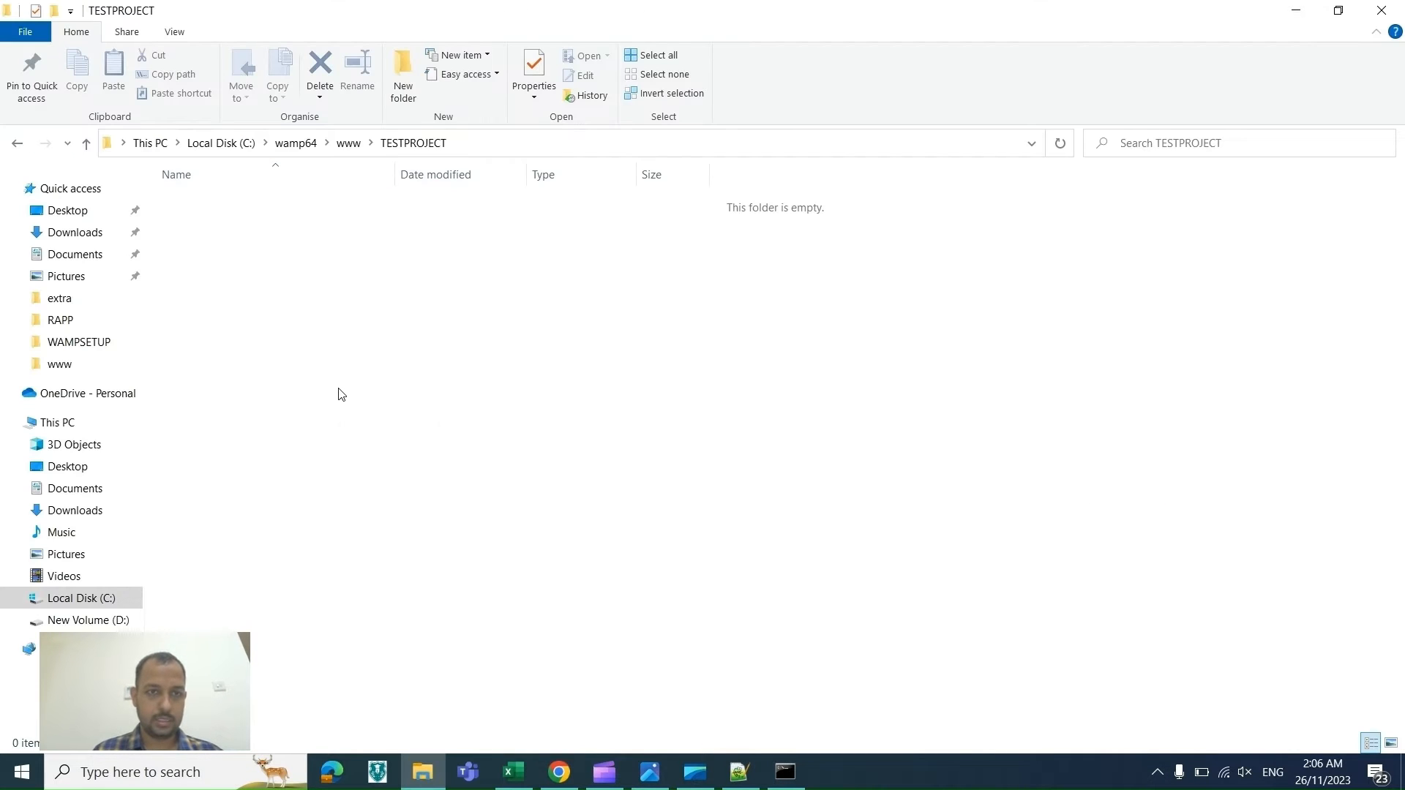
pyautogui.hotkey('alt', 'Tab')
pyautogui.hotkey('alt', 'Tab')
pyautogui.click(347, 150)
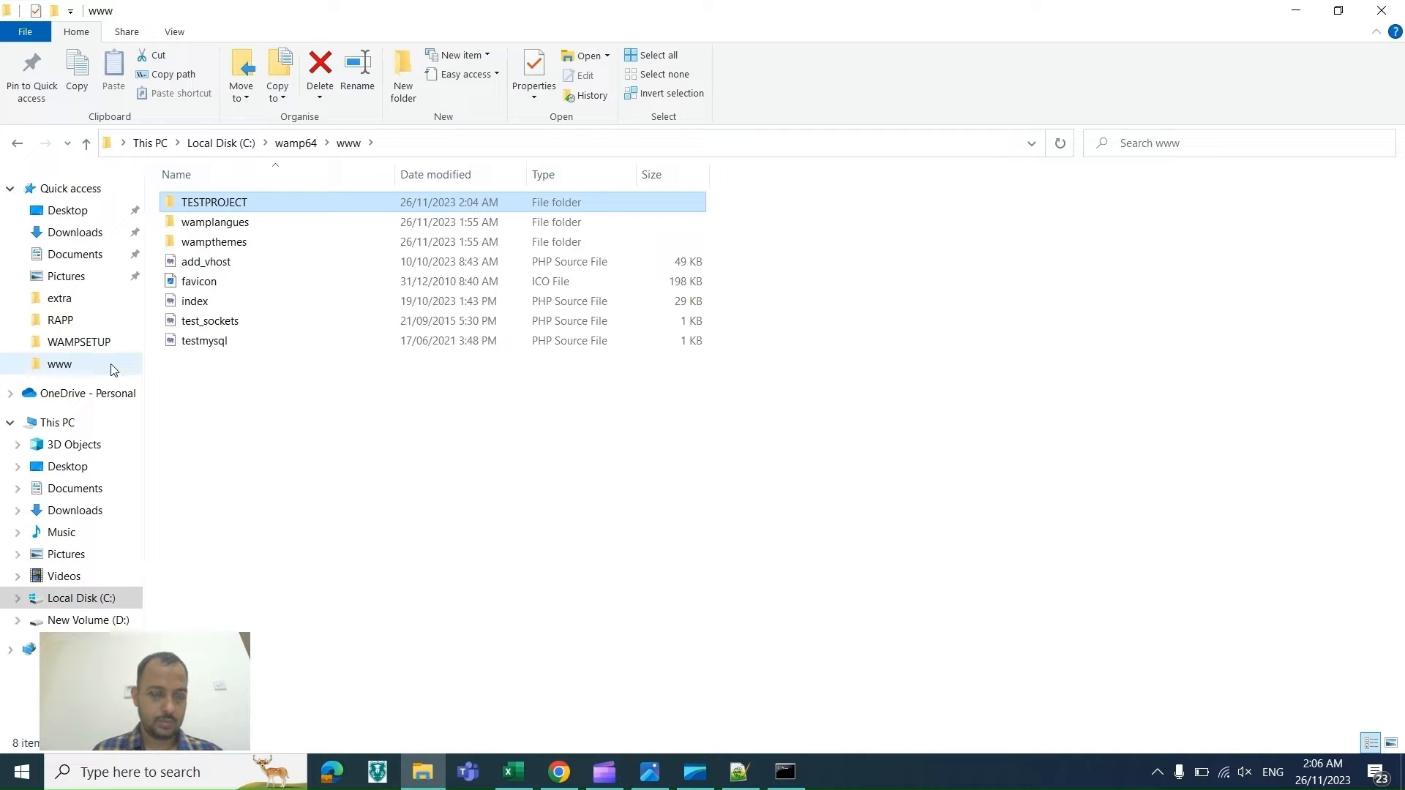
pyautogui.doubleClick(261, 199)
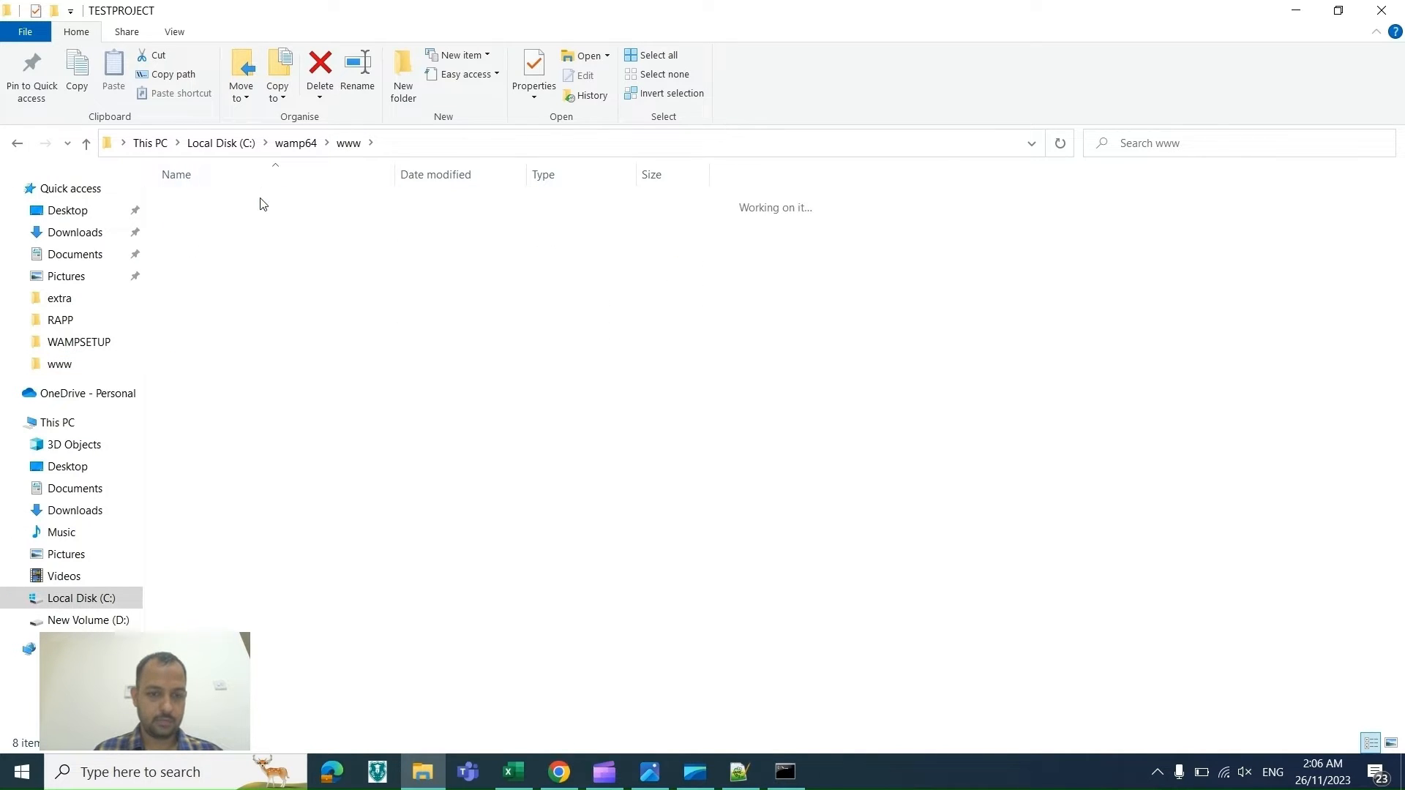
pyautogui.rightClick(290, 277)
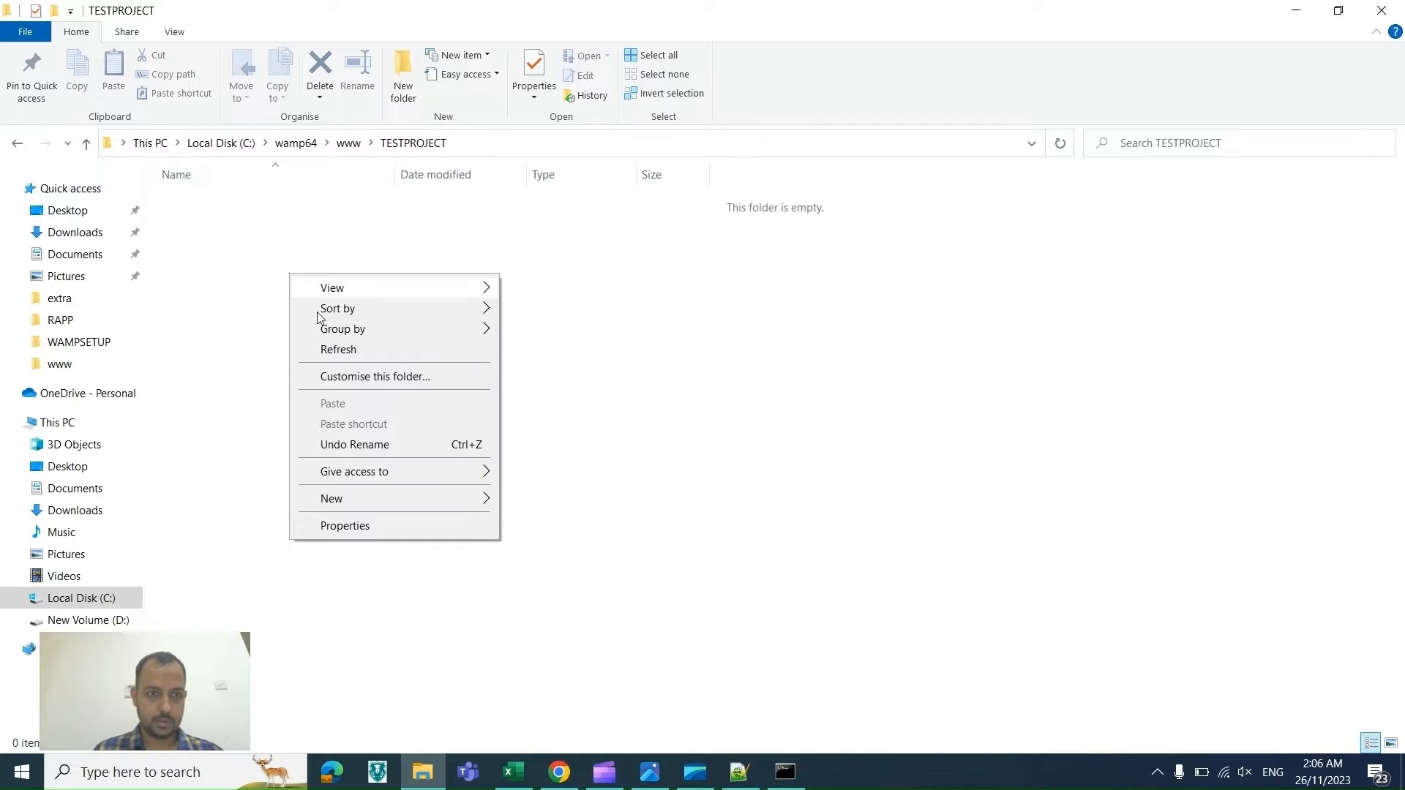
# Step: Switch to Notepad++ and reload the externally modified httpd-vhosts.conf file
pyautogui.click(739, 772)
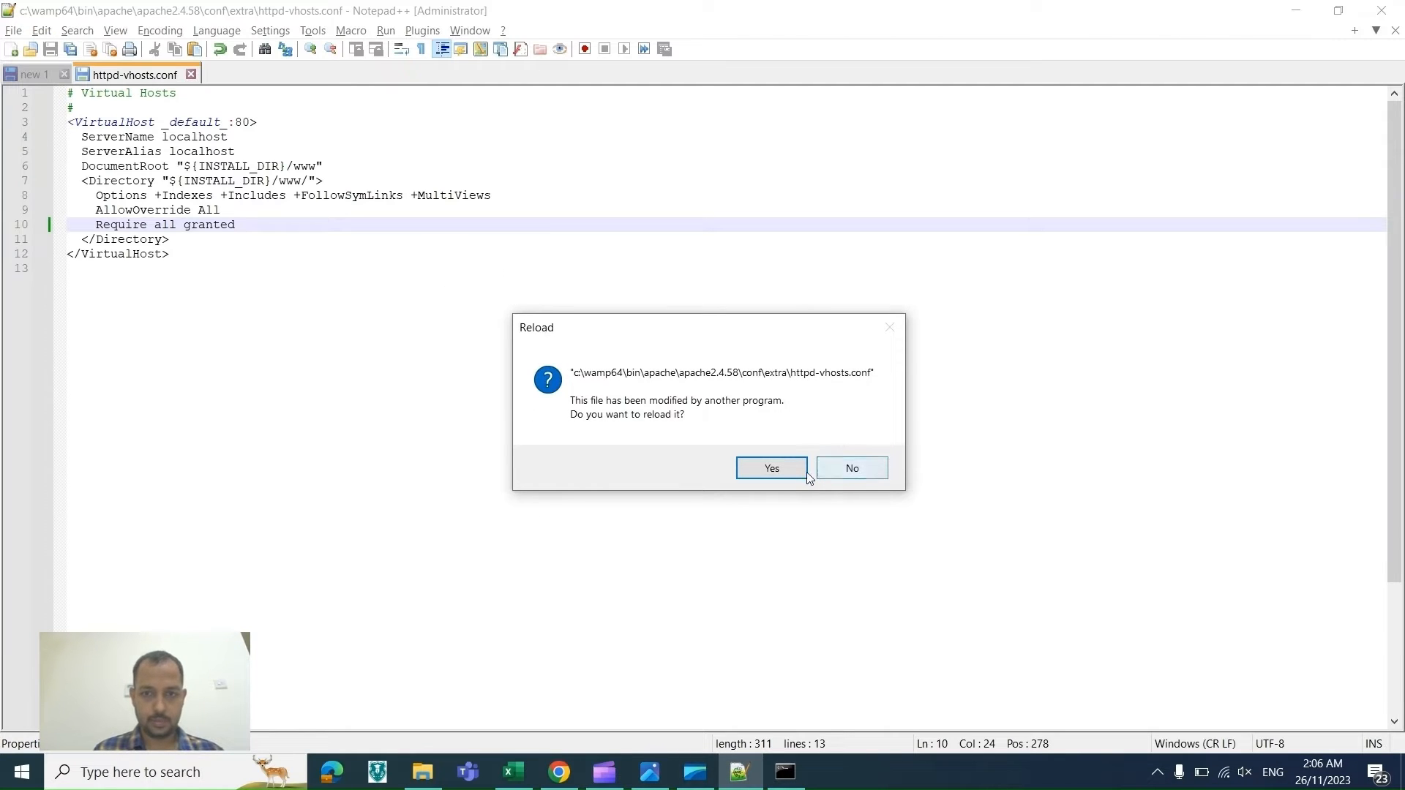
pyautogui.click(800, 476)
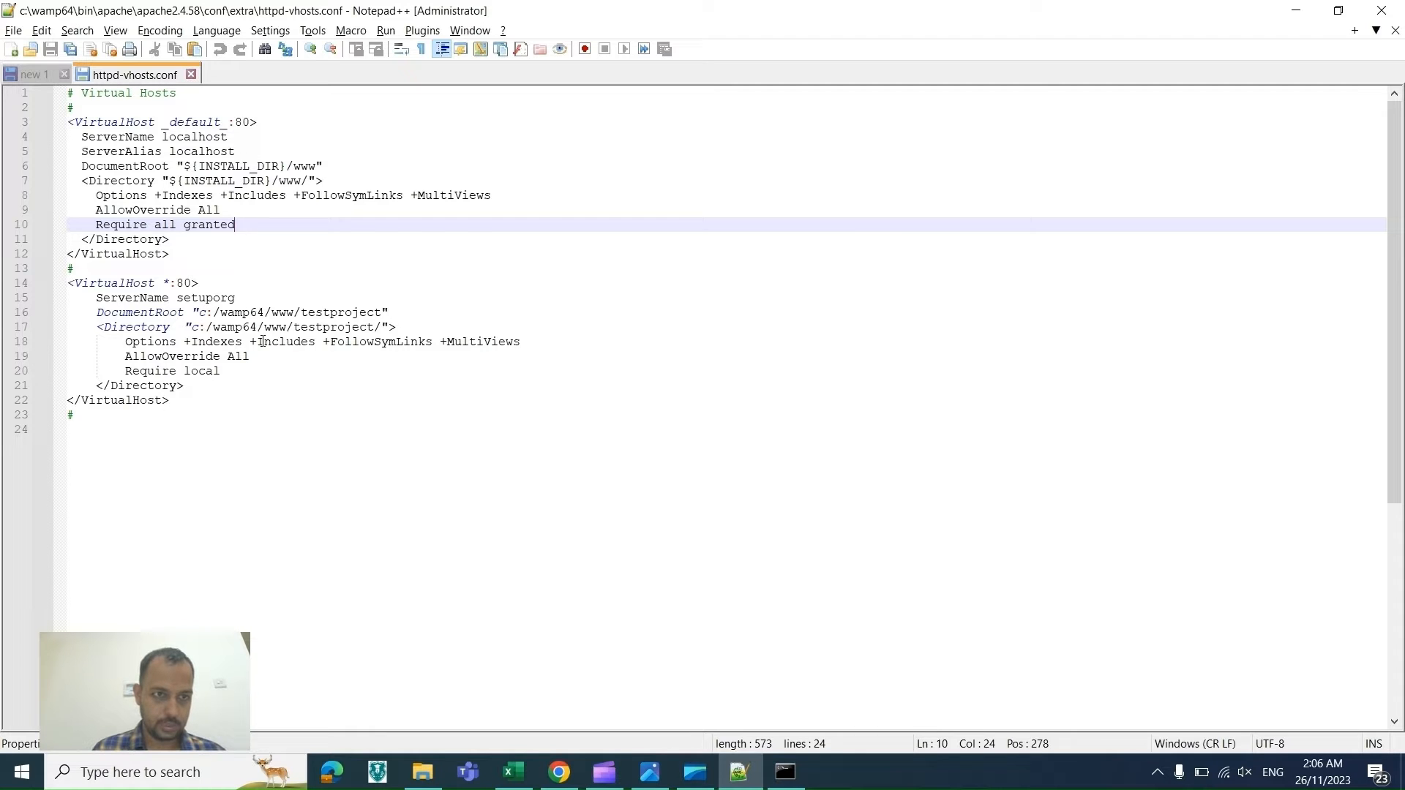
# Step: Create a new file containing a PHP block with echo "FIRST";
pyautogui.hotkey('ctrl', 'n')
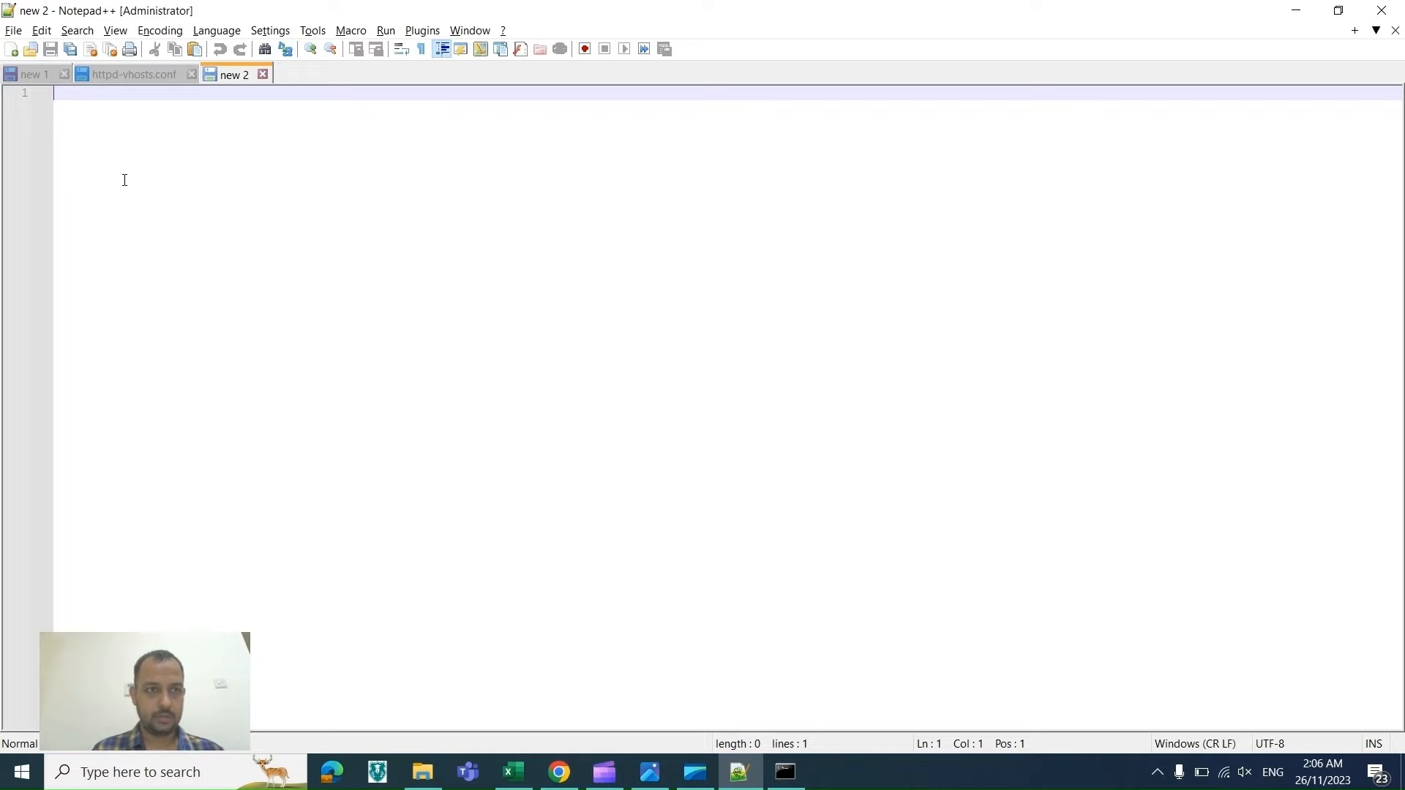
pyautogui.write('<?php')
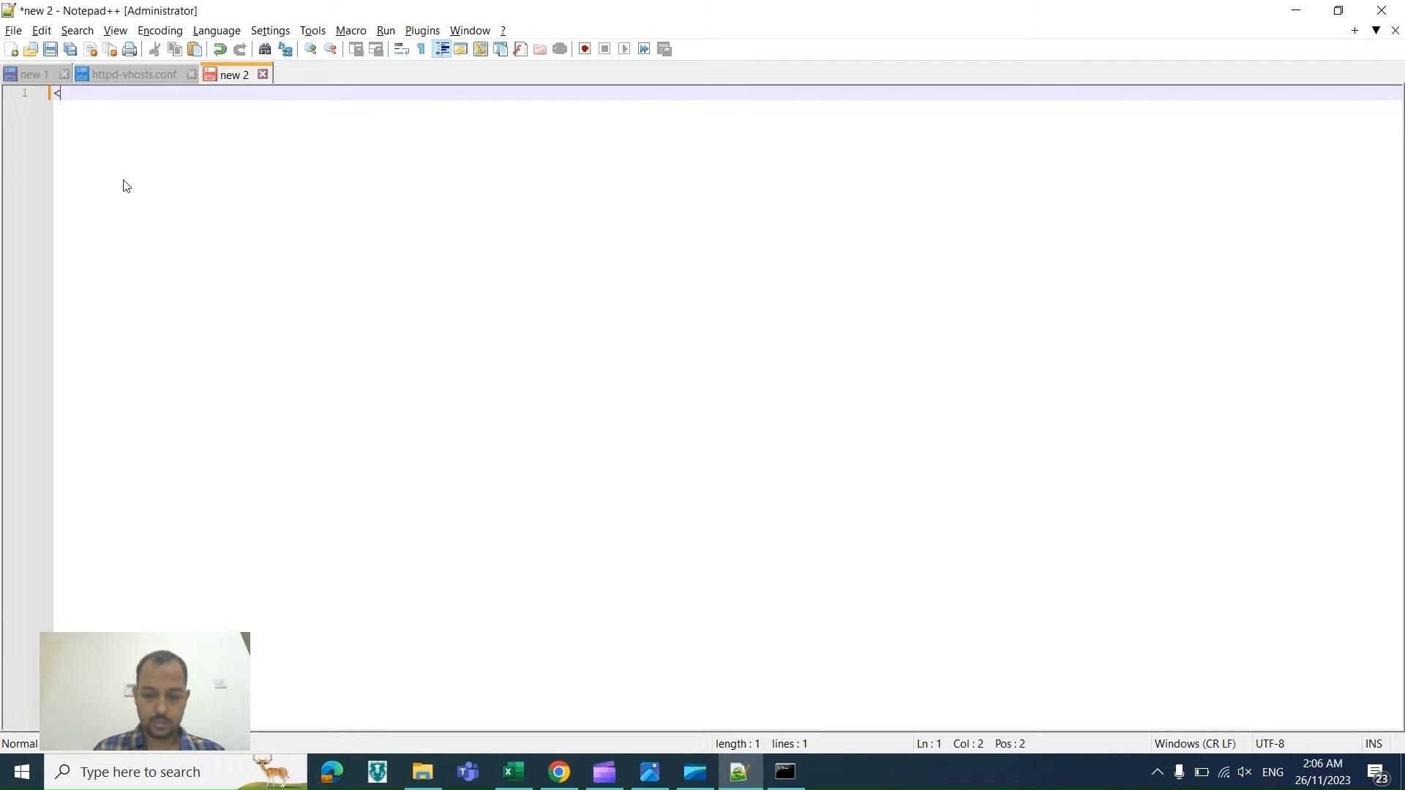
pyautogui.press('Return')
pyautogui.press('Return')
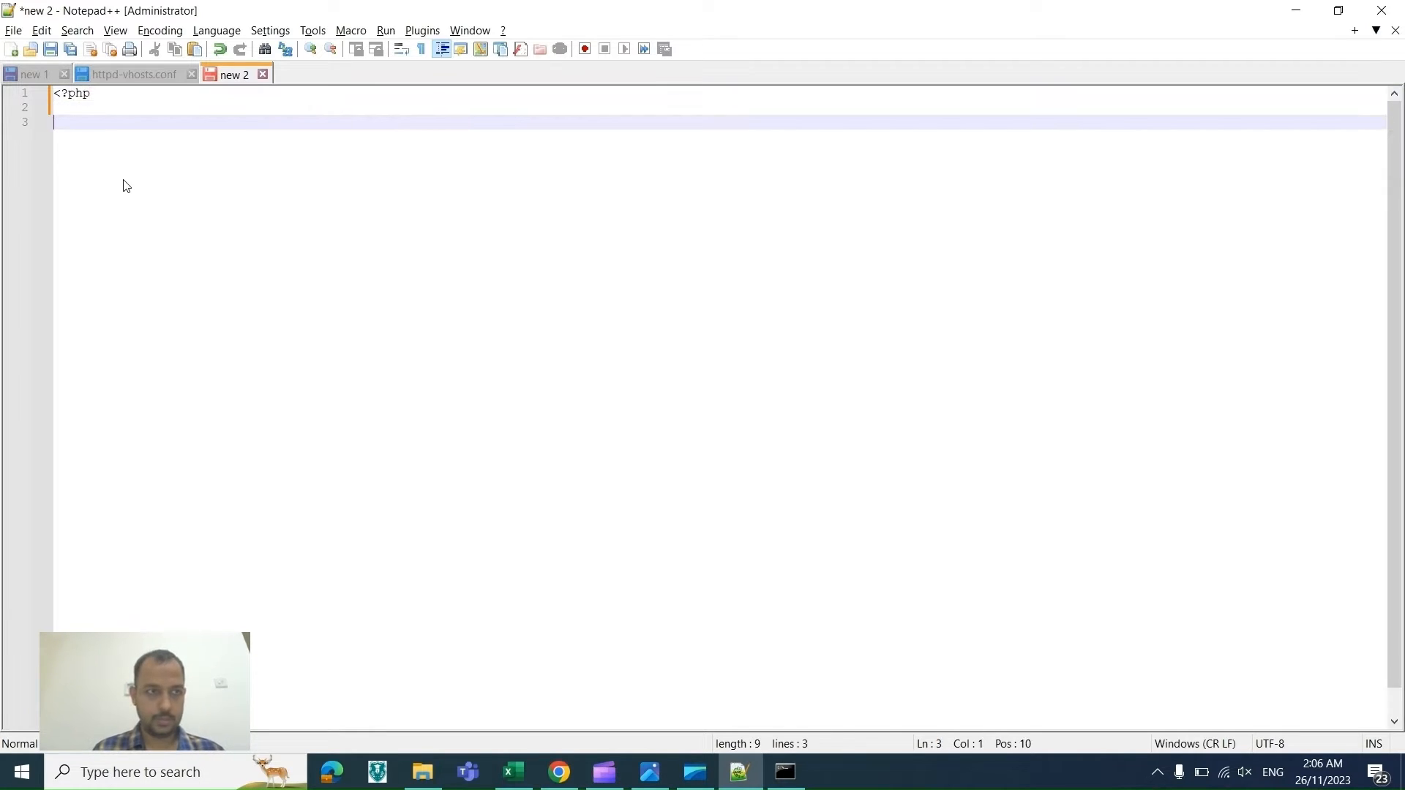
pyautogui.write('?>')
pyautogui.press('Up')
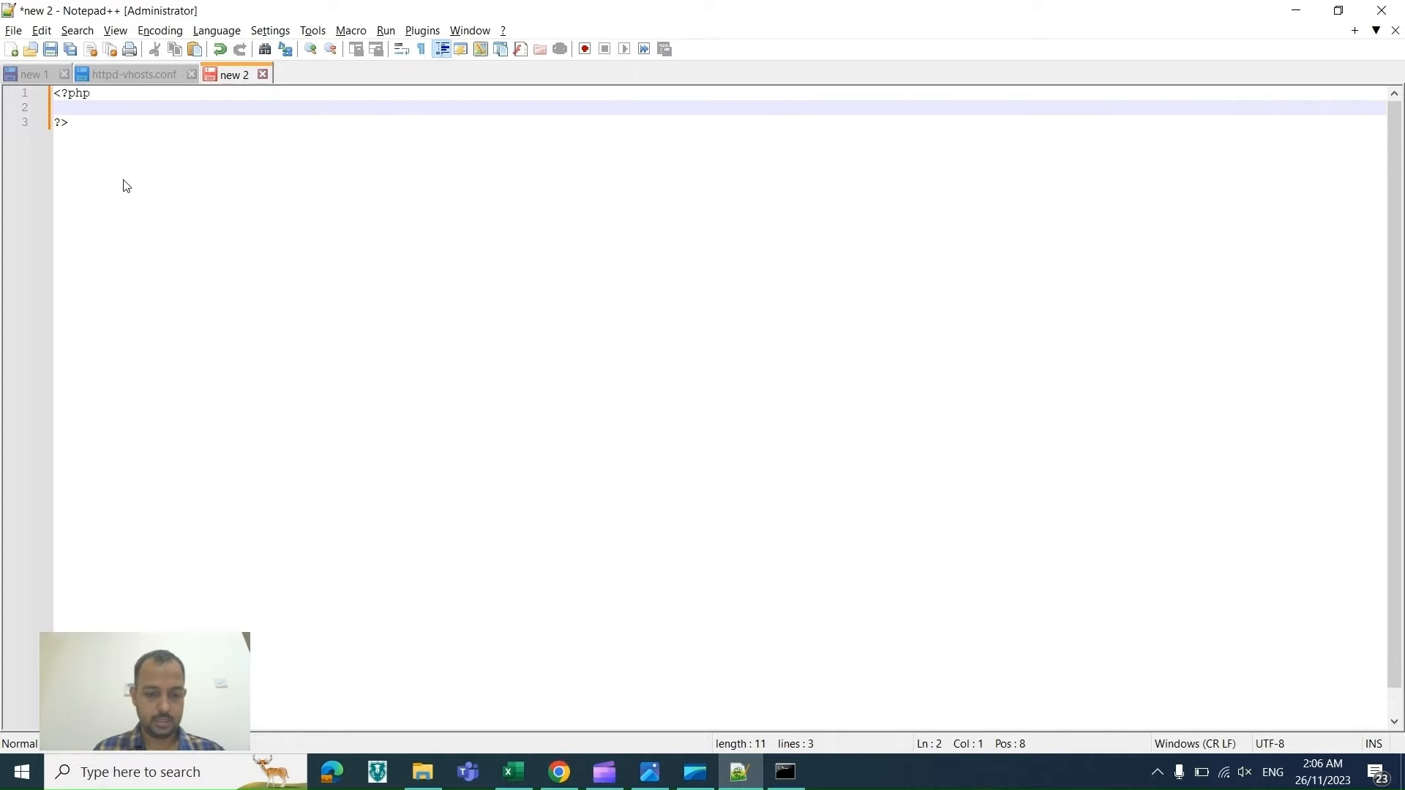
pyautogui.write('echo "')
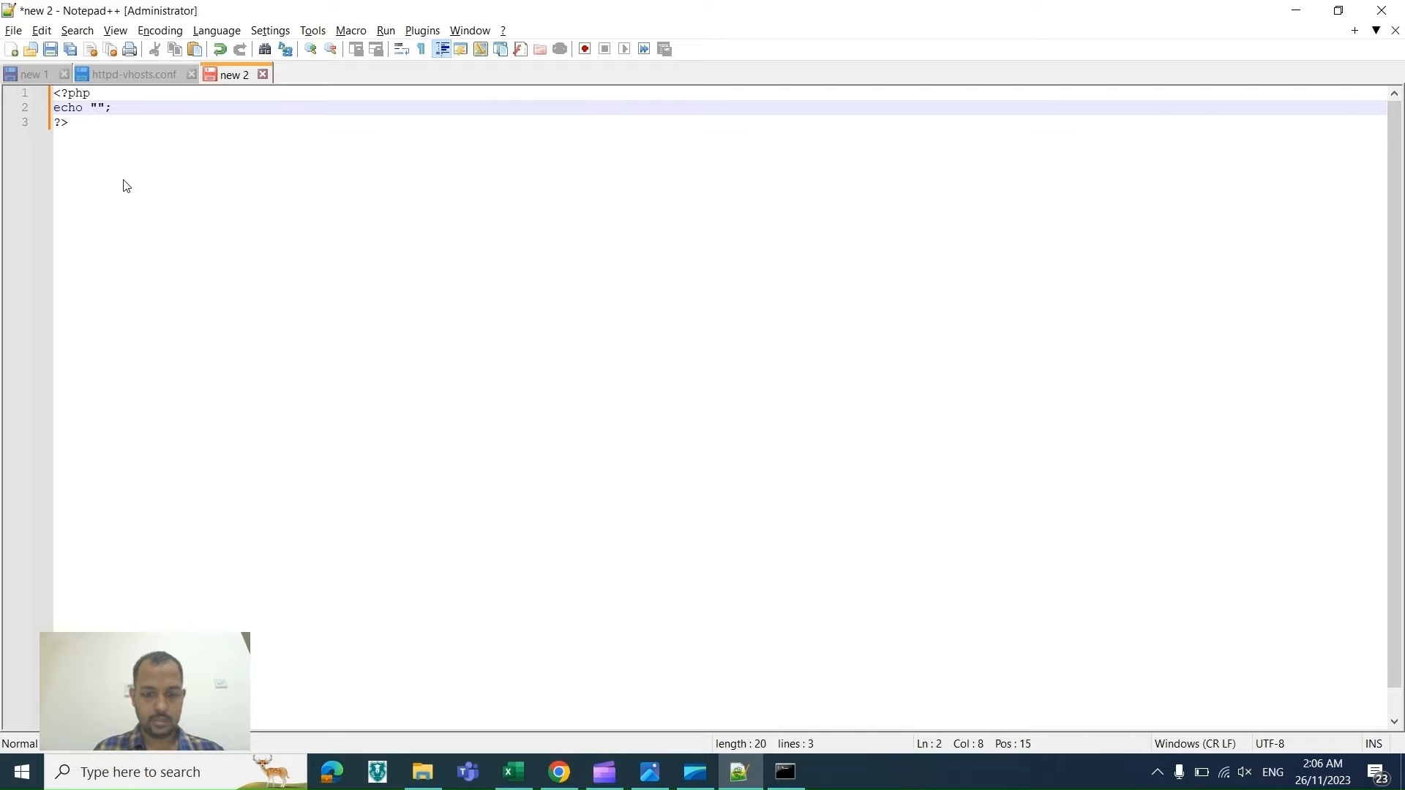
pyautogui.write('FIRST')
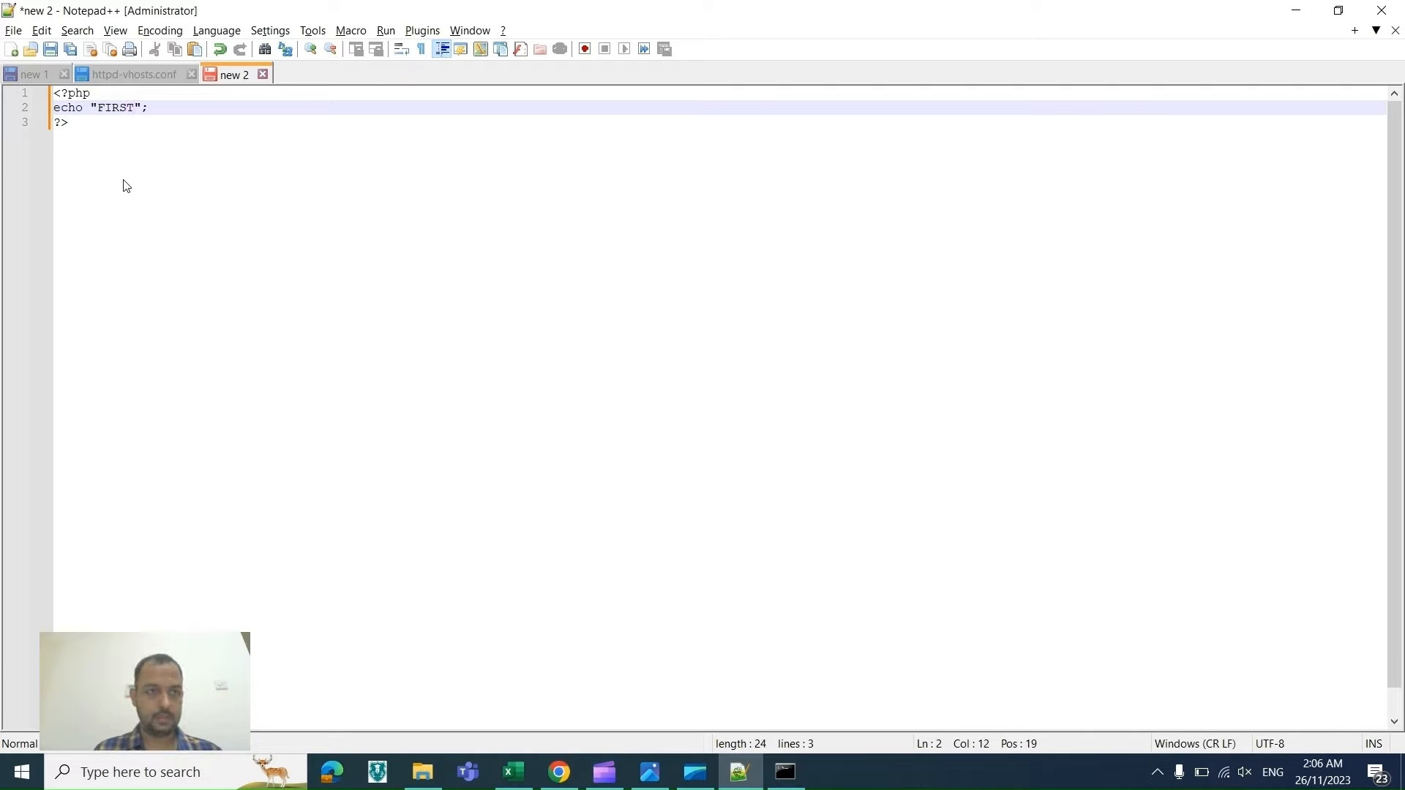
# Step: Save the new file as index, a PHP Hypertext Preprocessor file, in C:\wamp64\www\TESTPROJECT
pyautogui.hotkey('ctrl', 's')
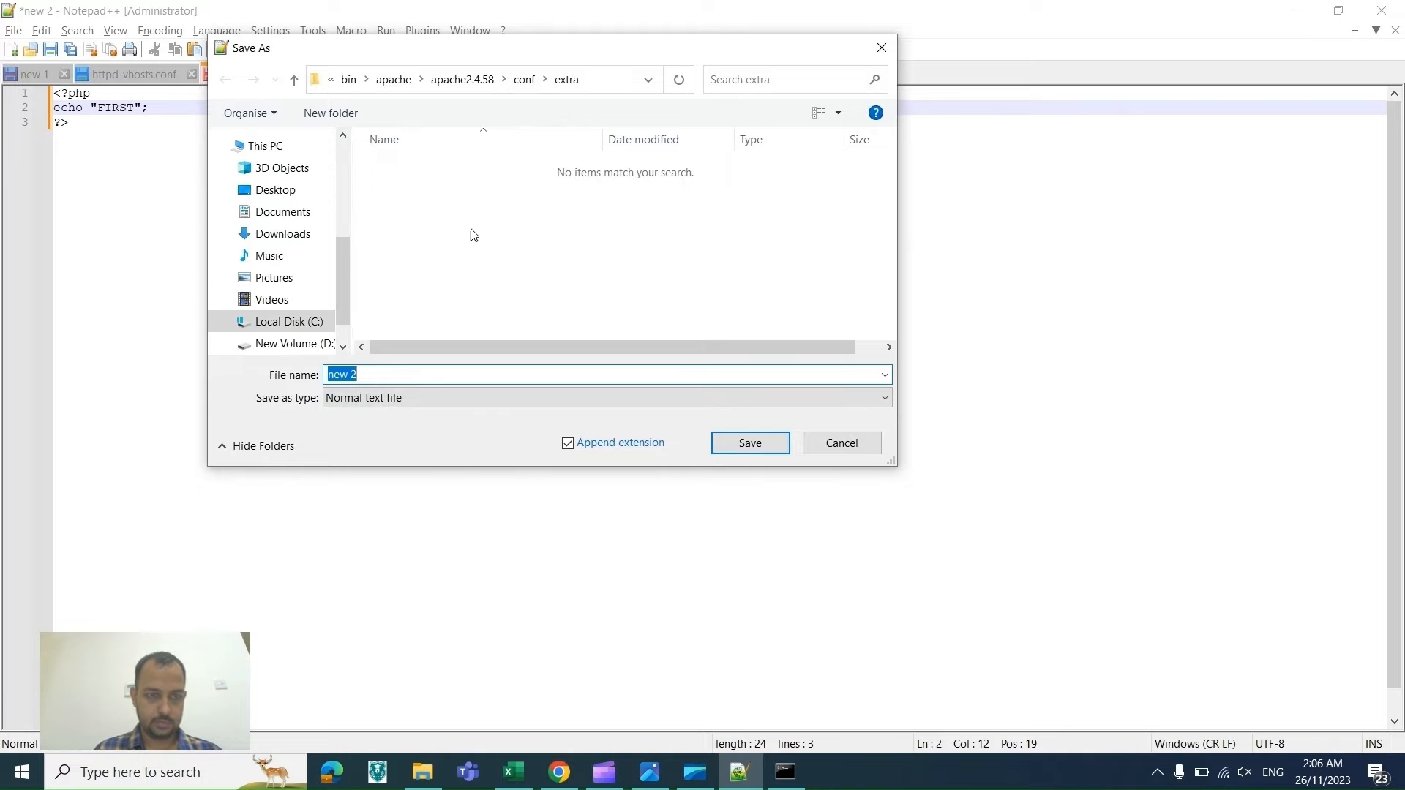
pyautogui.click(319, 323)
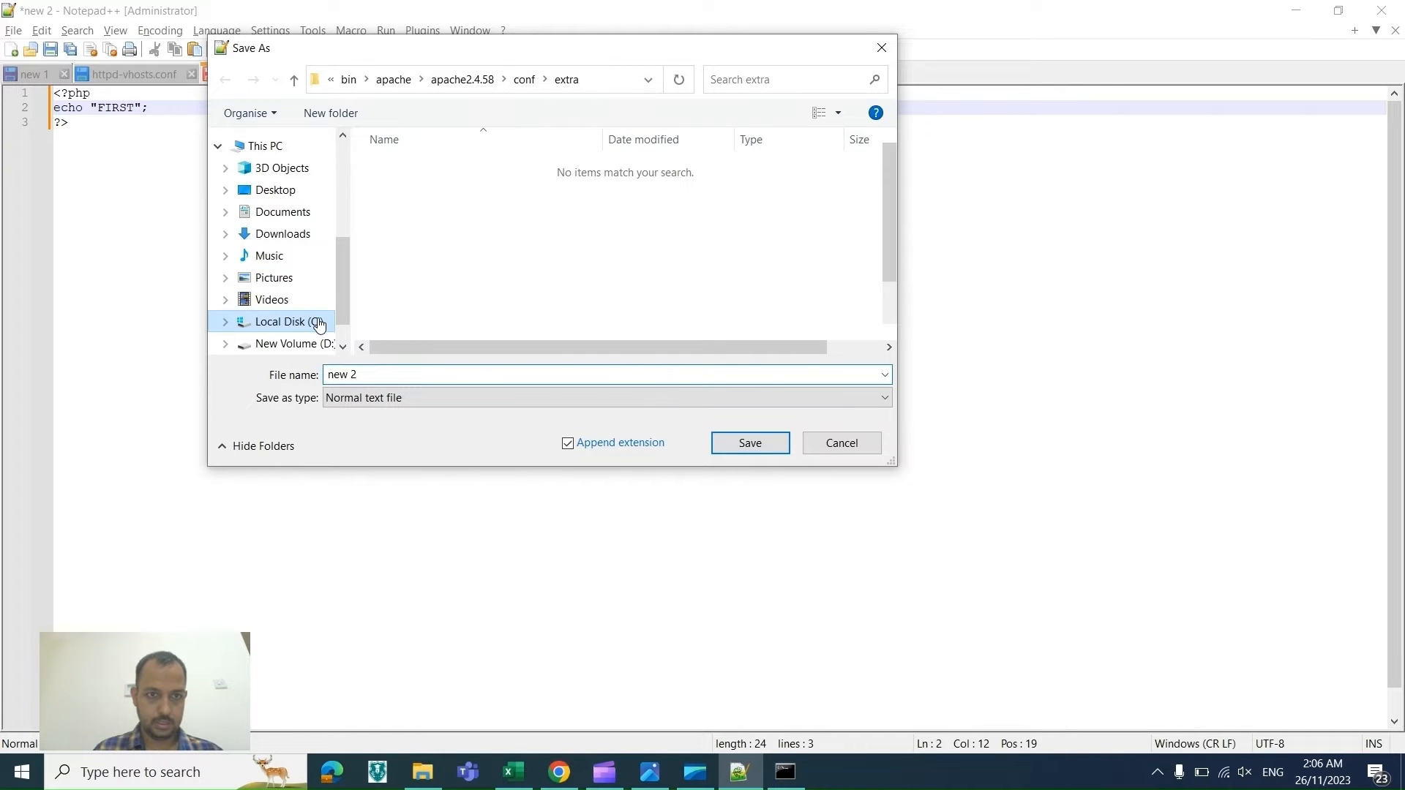
pyautogui.moveTo(886, 214); pyautogui.dragTo(893, 305)
pyautogui.doubleClick(586, 316)
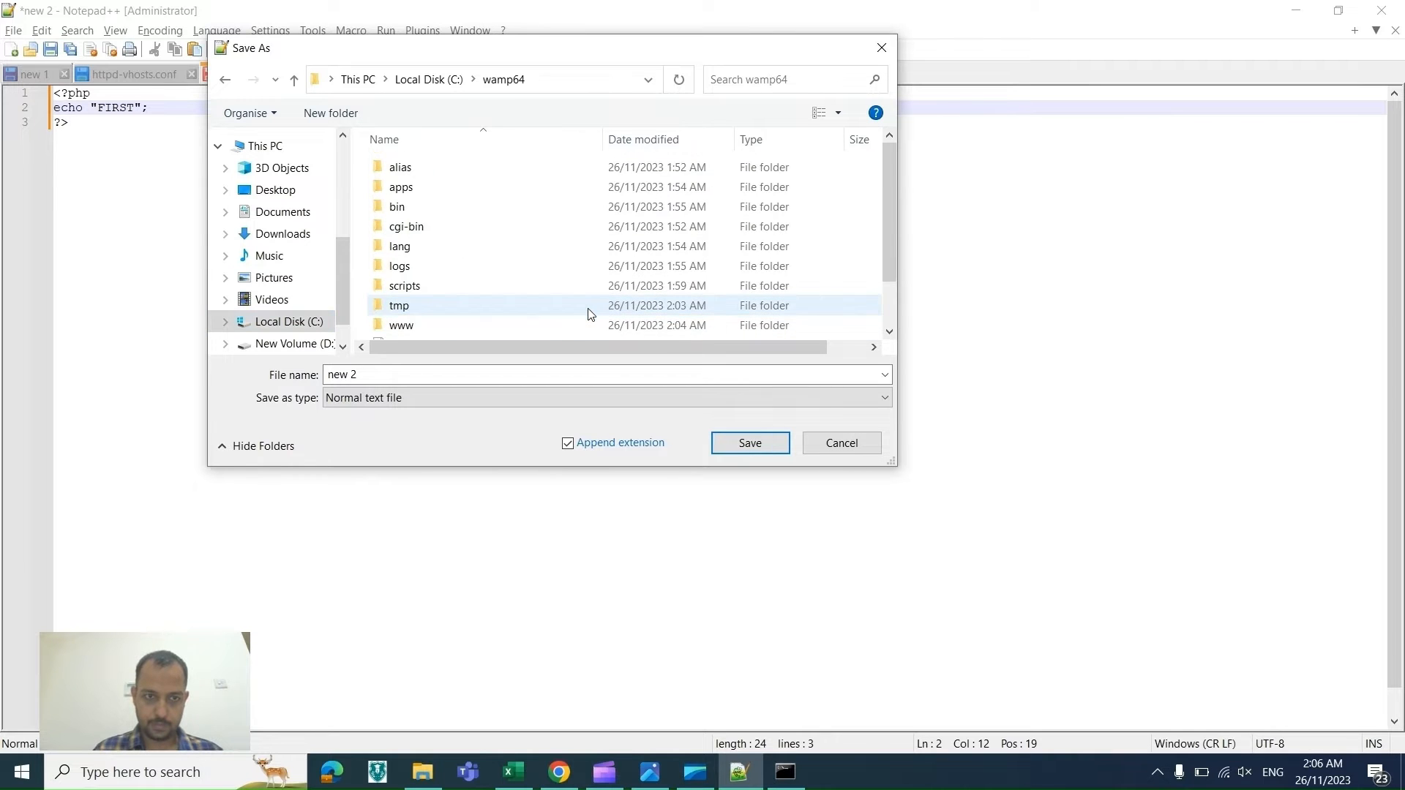
pyautogui.click(485, 328)
pyautogui.doubleClick(485, 327)
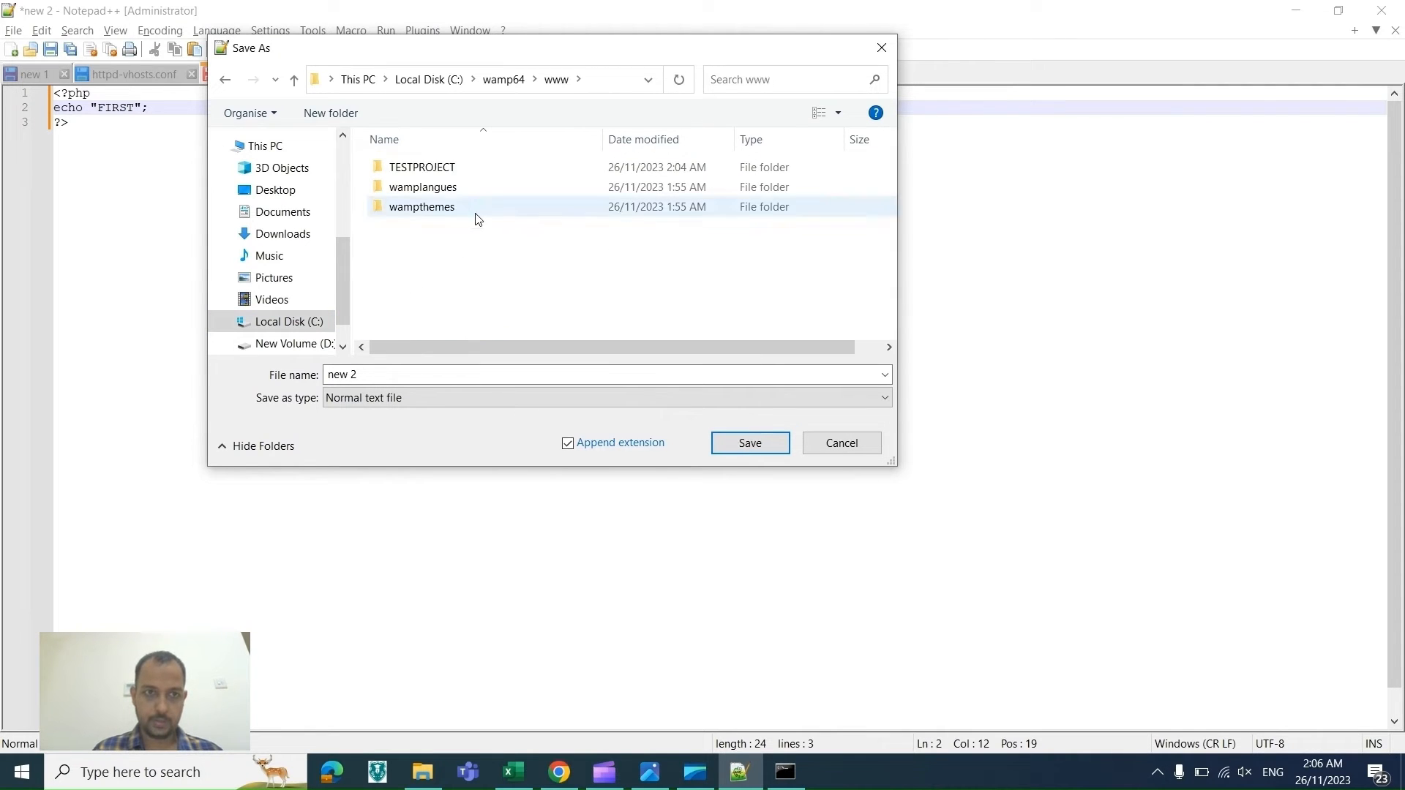
pyautogui.click(443, 170)
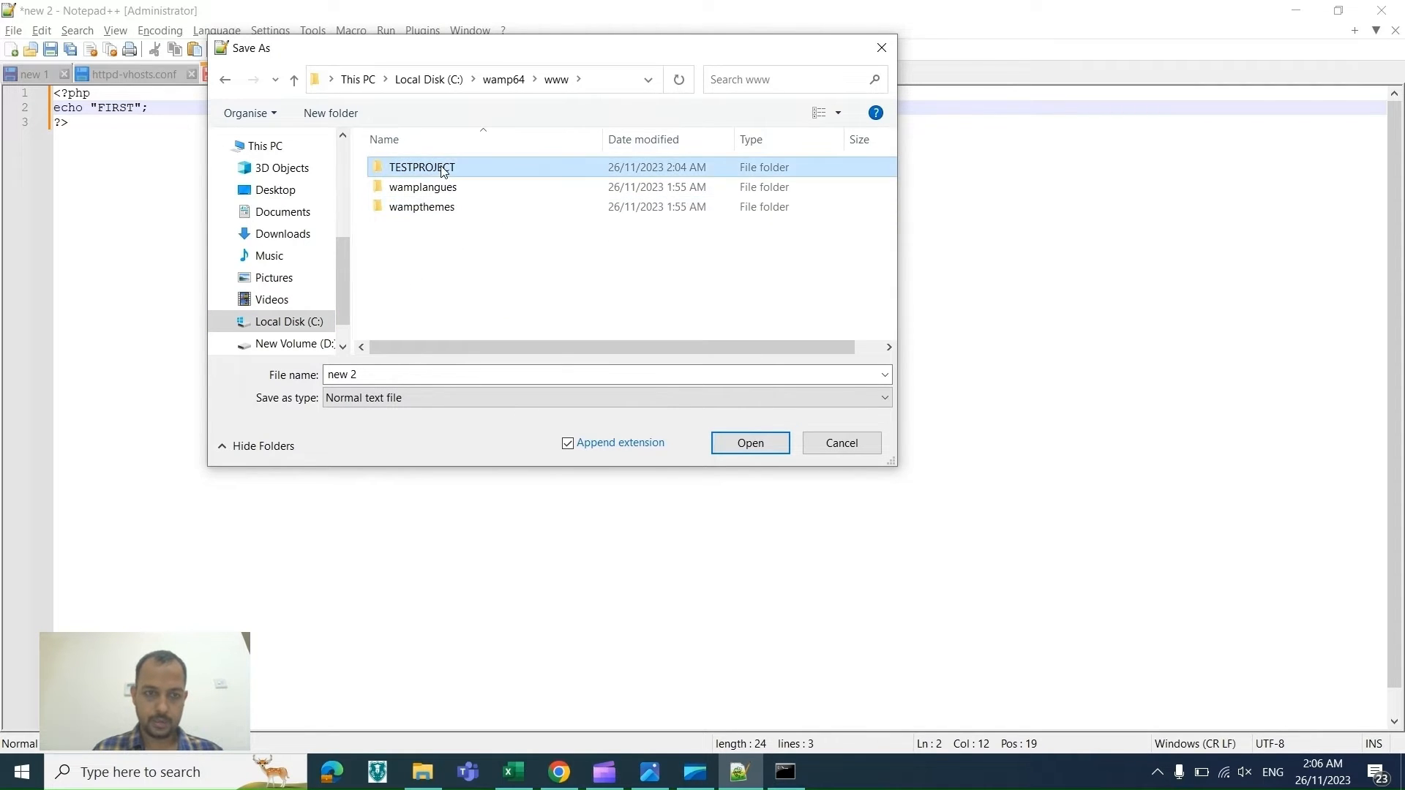
pyautogui.click(370, 374)
pyautogui.write('index.ph')
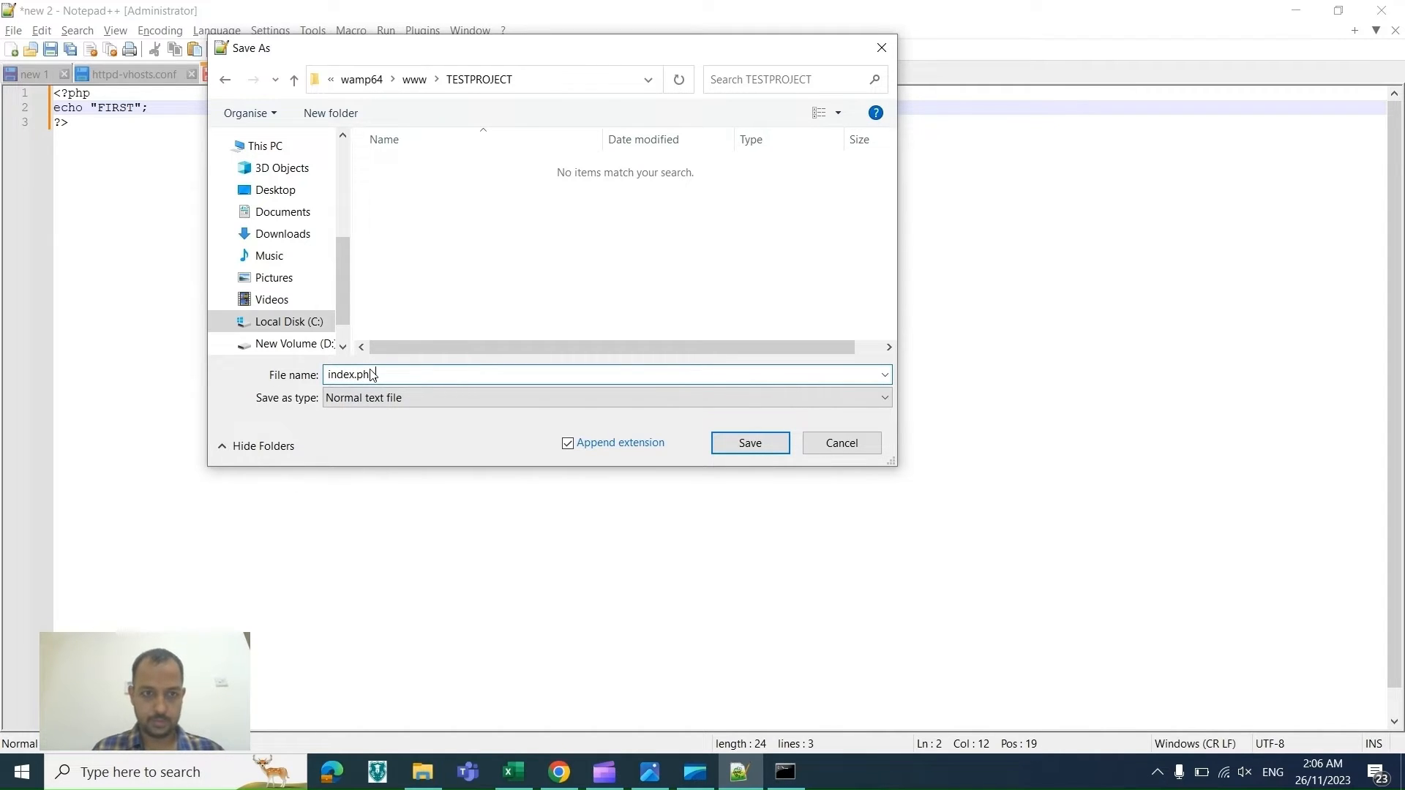
pyautogui.press('Tab')
pyautogui.press('p')
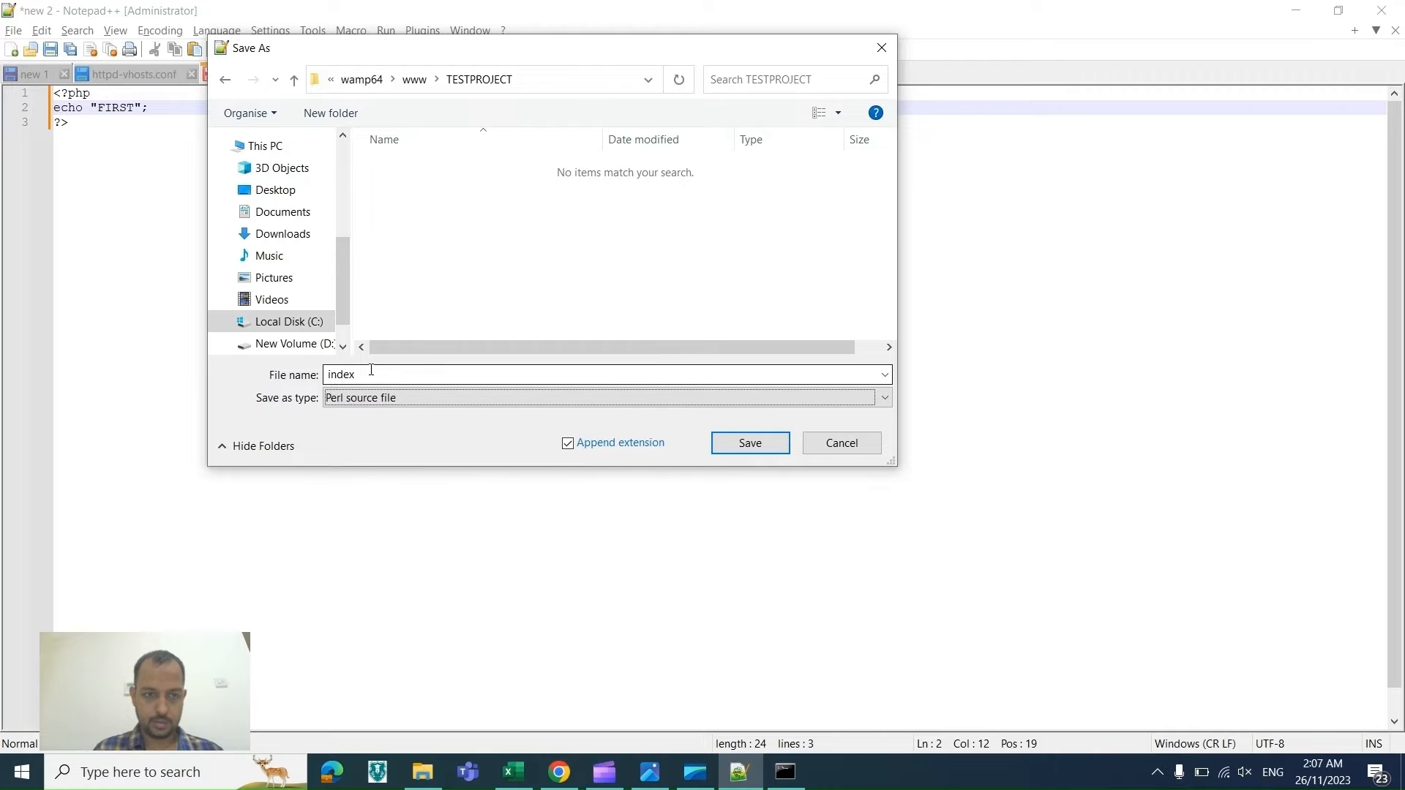
pyautogui.press('h')
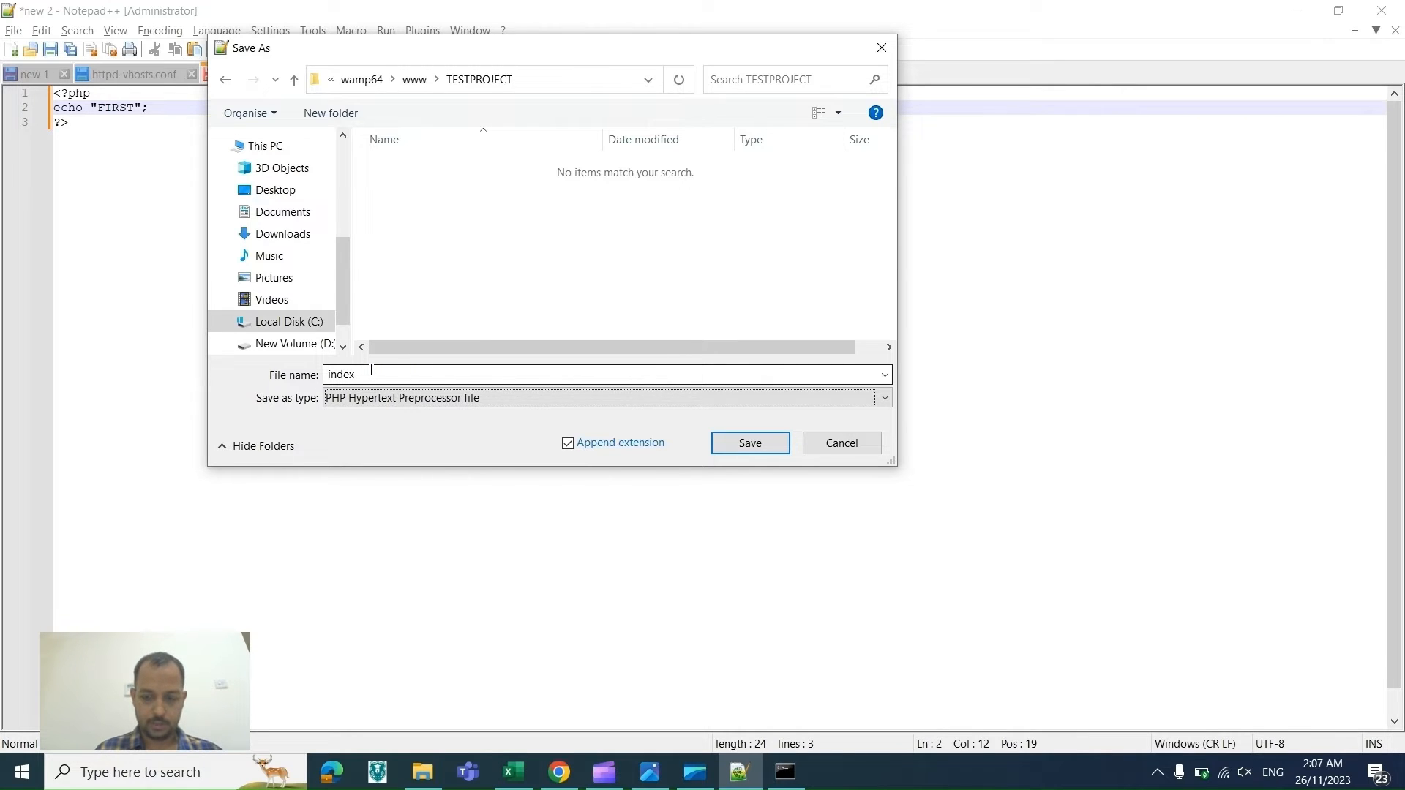
pyautogui.press('Return')
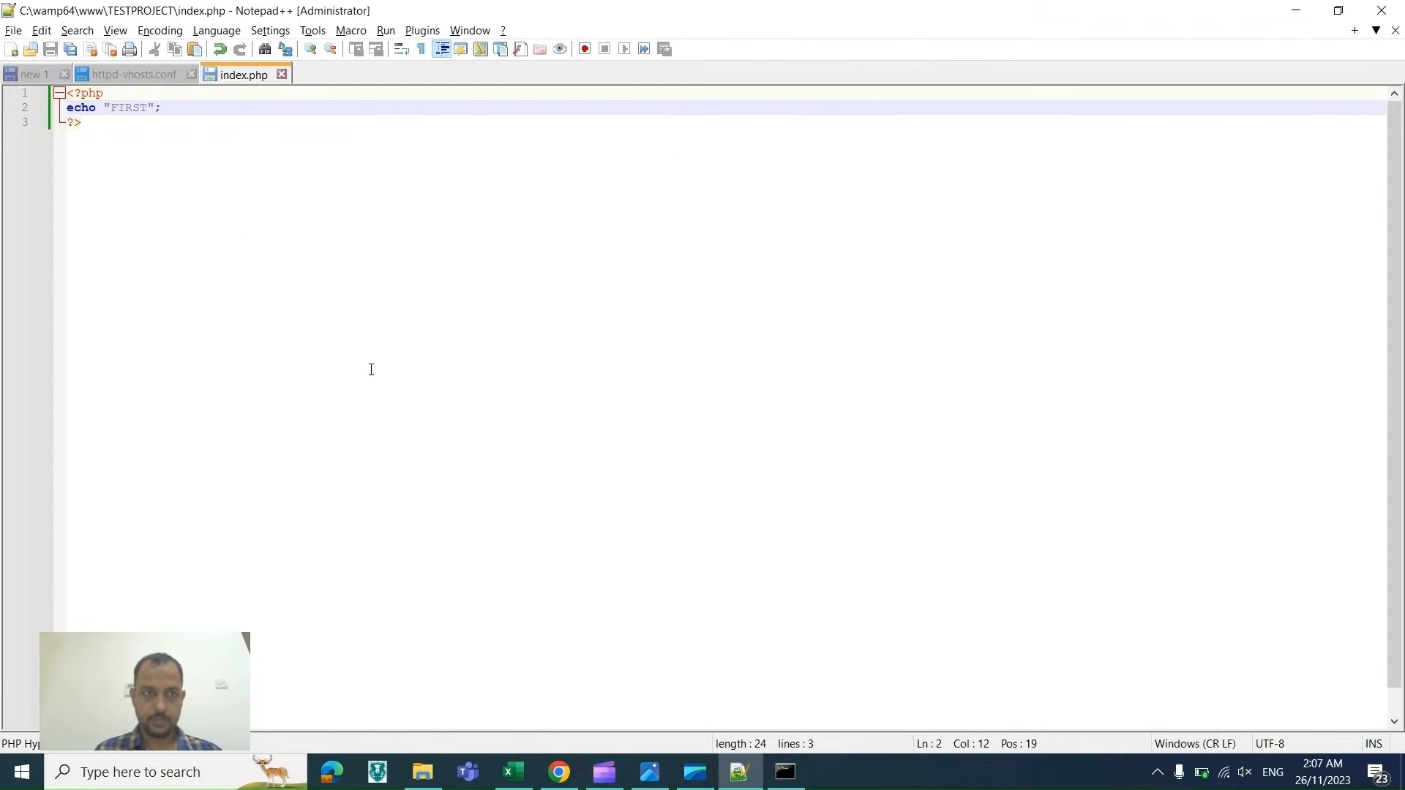
# Step: Switch to the browser and reload setuporg/ to test the new index page
pyautogui.hotkey('alt', 'Tab')
pyautogui.press('Tab')
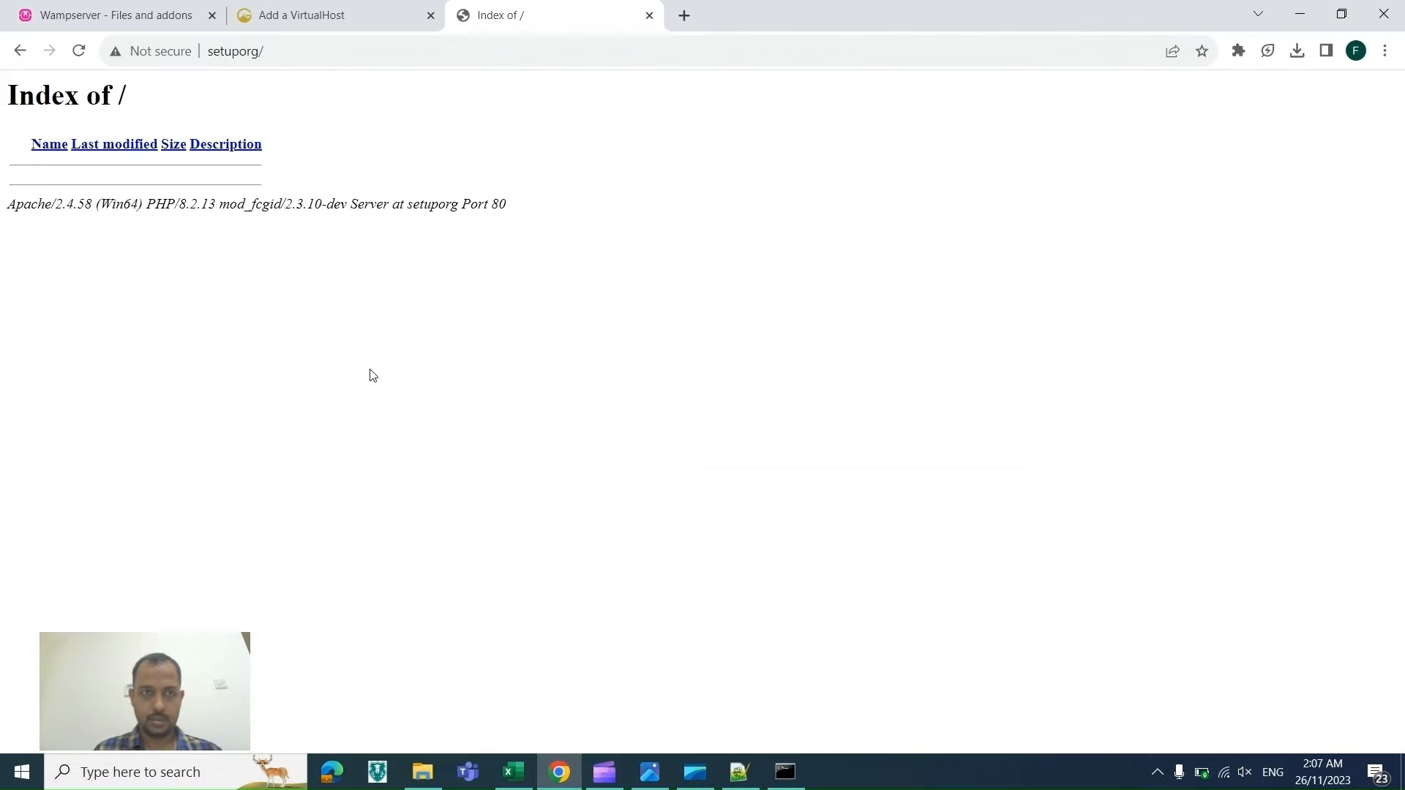
pyautogui.click(357, 60)
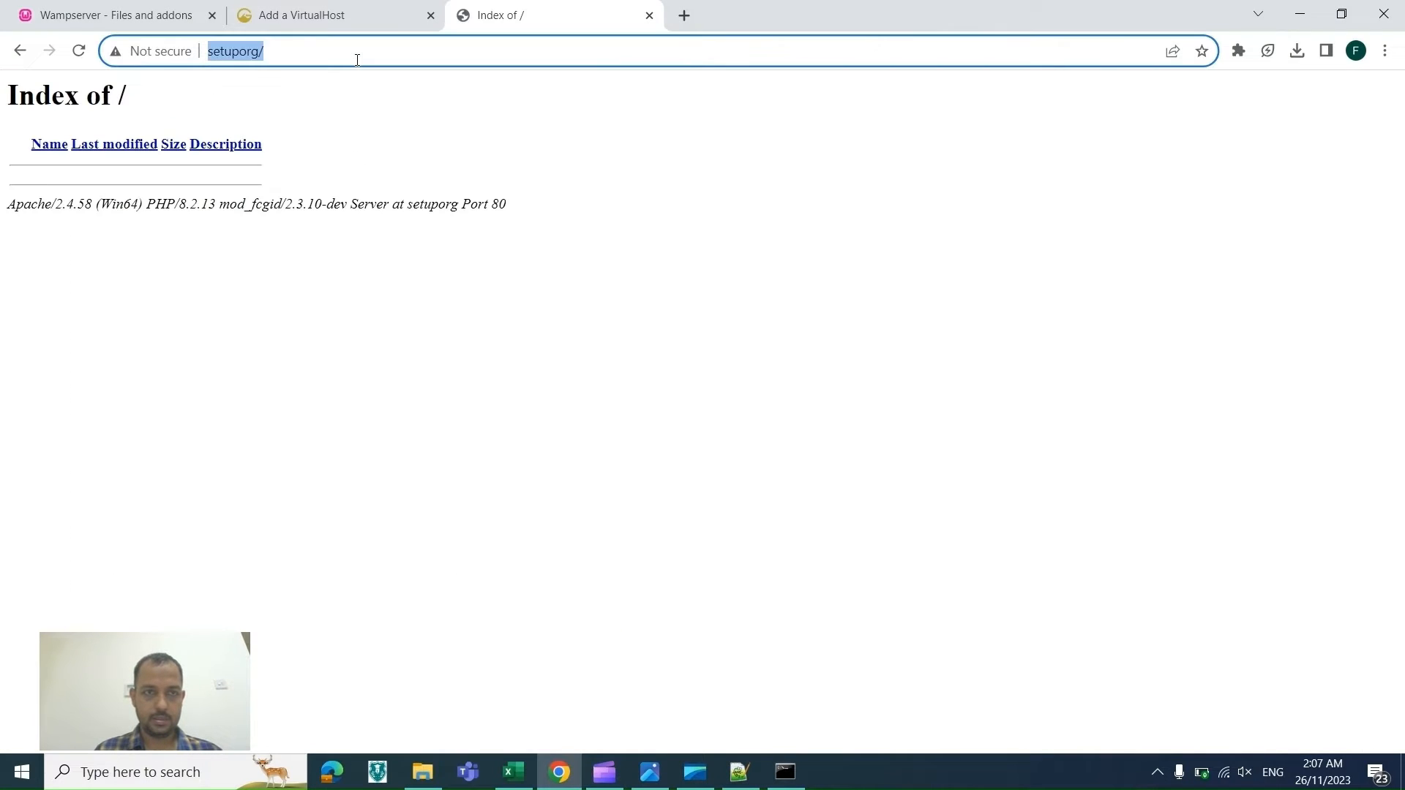
pyautogui.press('Return')
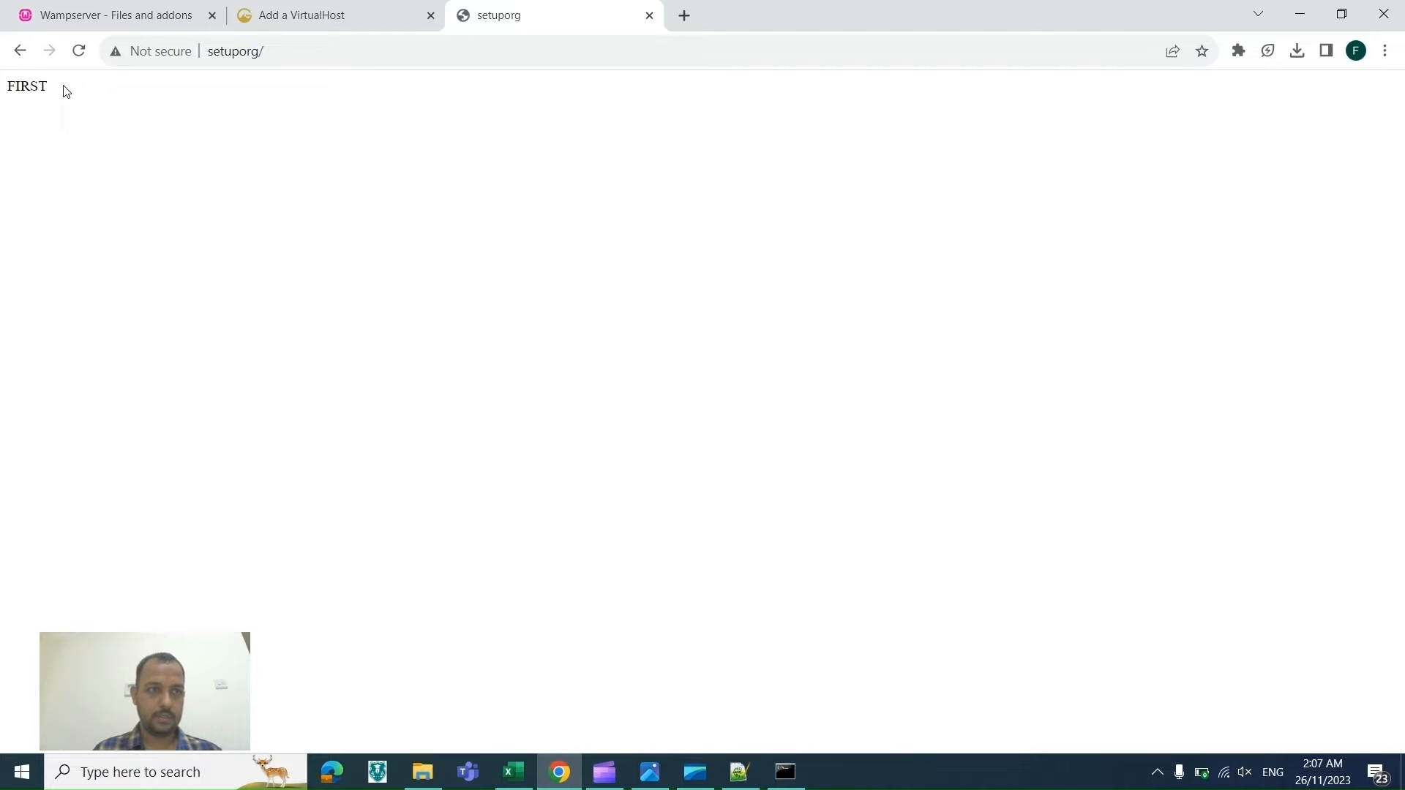
pyautogui.moveTo(66, 91); pyautogui.dragTo(3, 103)
pyautogui.hotkey('alt', 'Tab')
pyautogui.hotkey('alt', 'Tab')
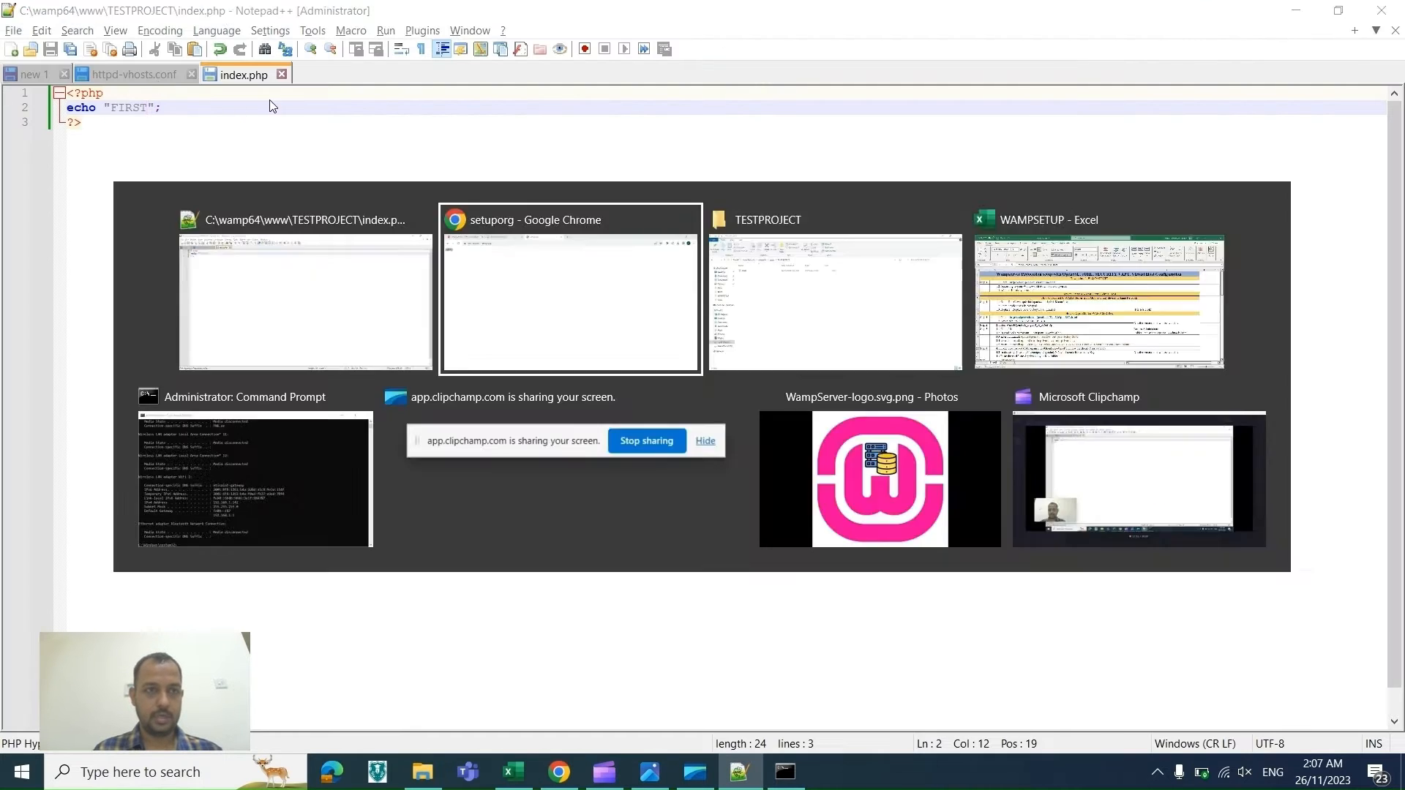
pyautogui.doubleClick(230, 52)
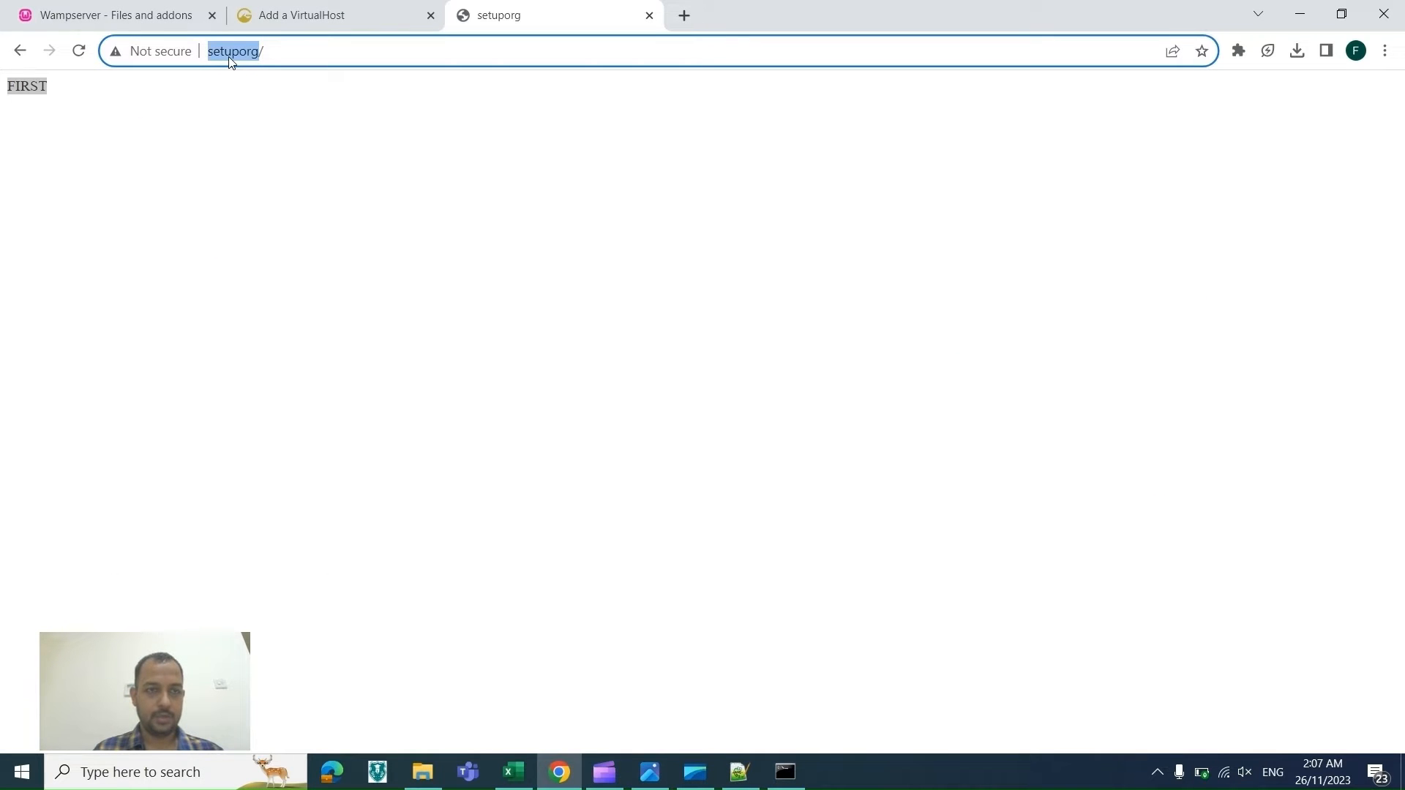
# Step: Switch to the WAMPSETUP checklist and fill the heading rows 6, 7 and 2 with green
pyautogui.hotkey('alt', 'Tab')
pyautogui.hotkey('alt', 'Tab')
pyautogui.hotkey('alt', 'Tab')
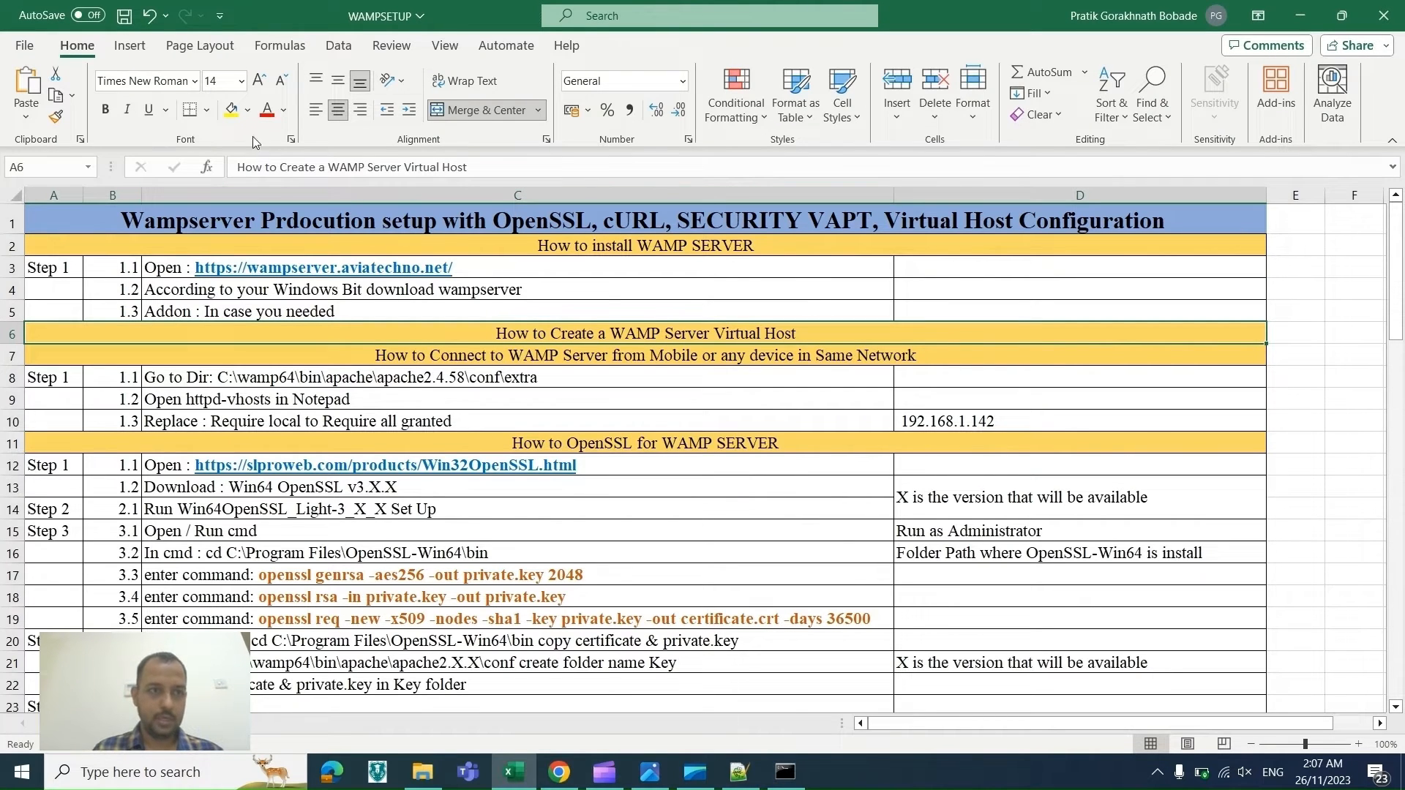
pyautogui.click(248, 110)
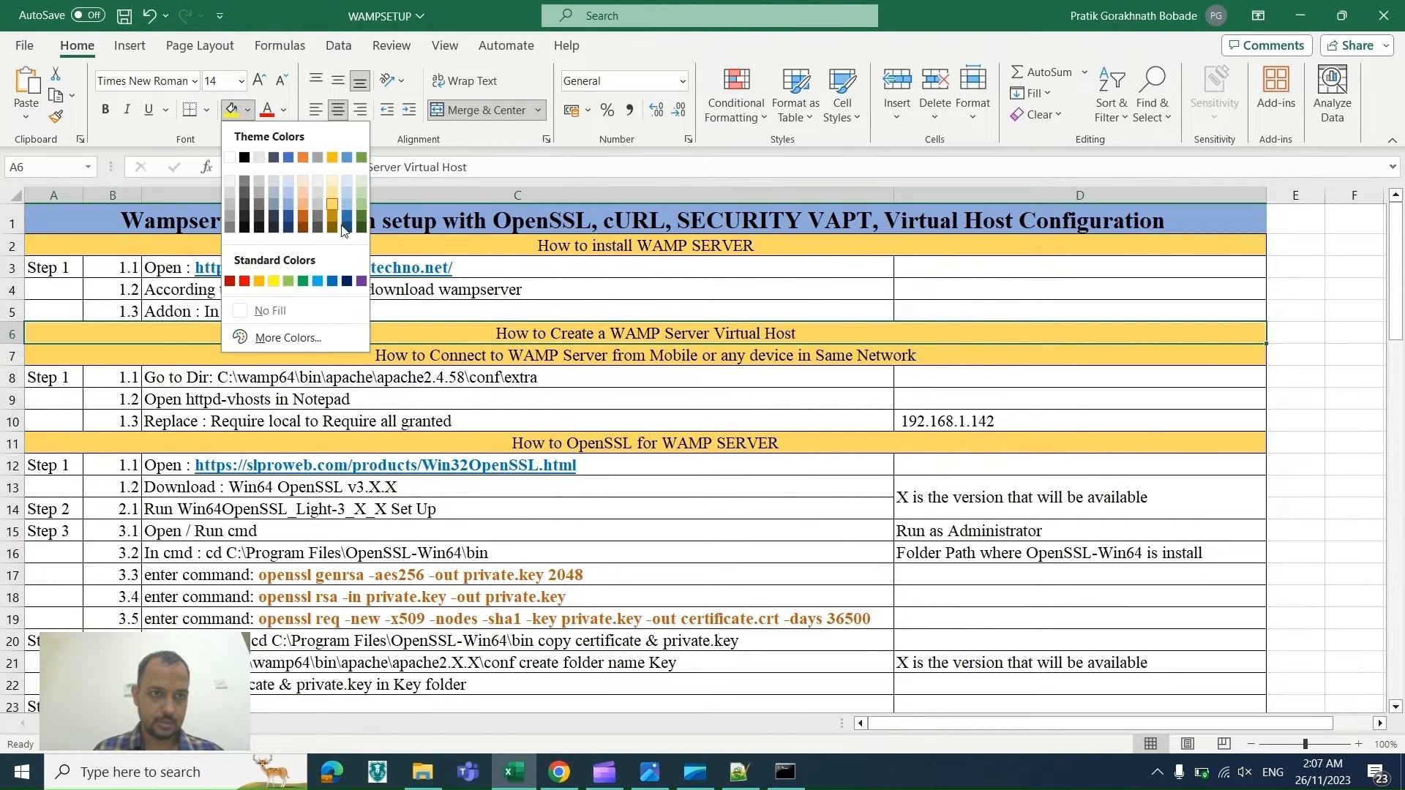
pyautogui.click(360, 204)
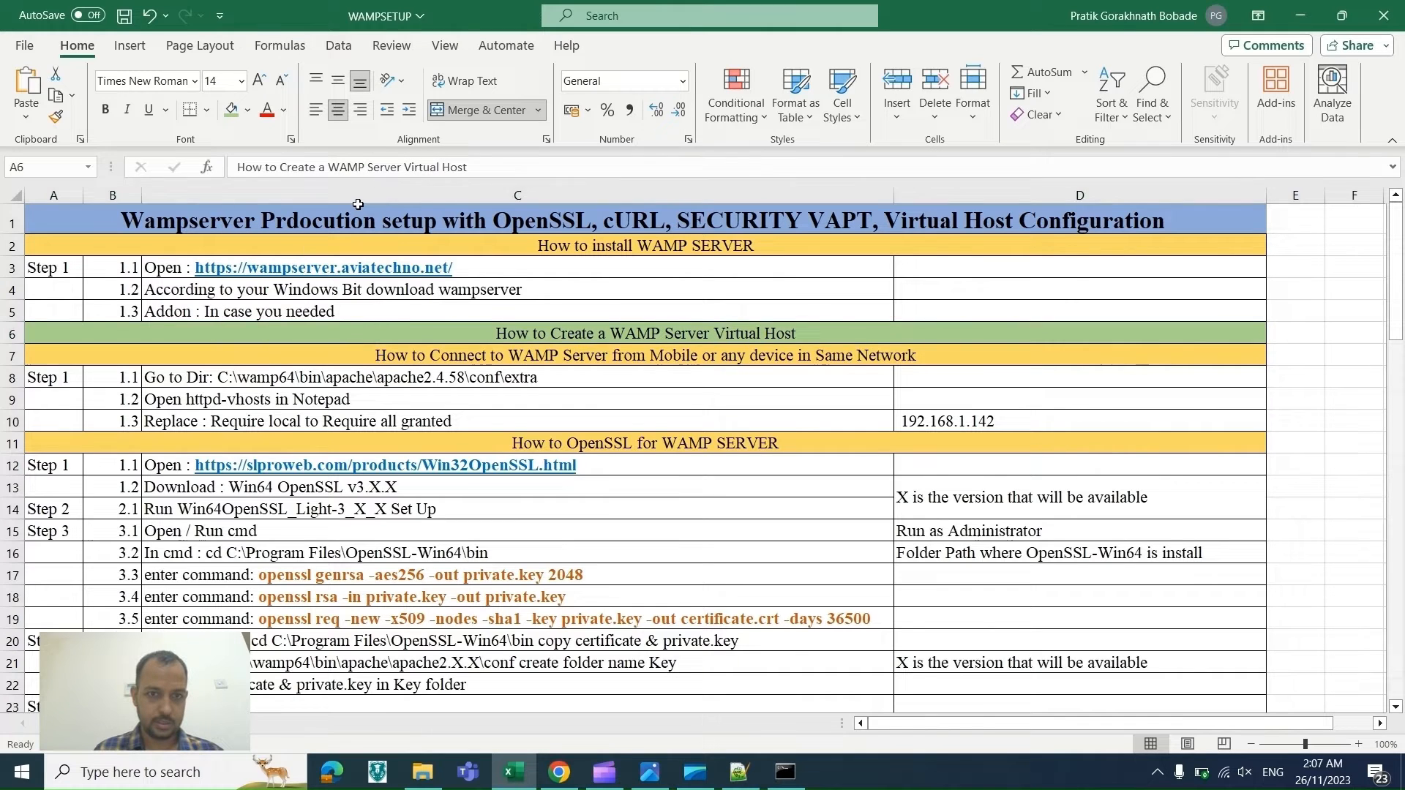
pyautogui.click(445, 358)
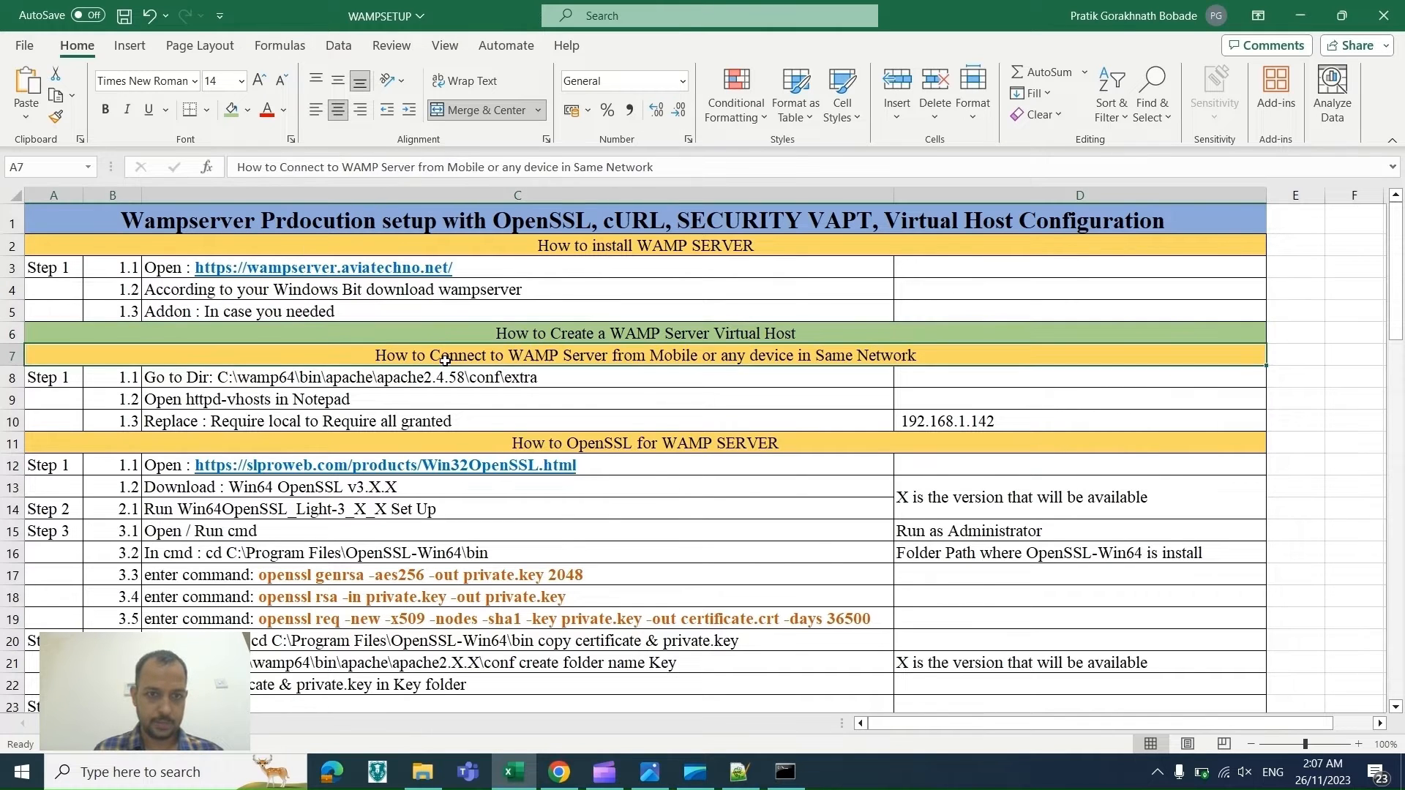
pyautogui.click(231, 110)
pyautogui.click(561, 244)
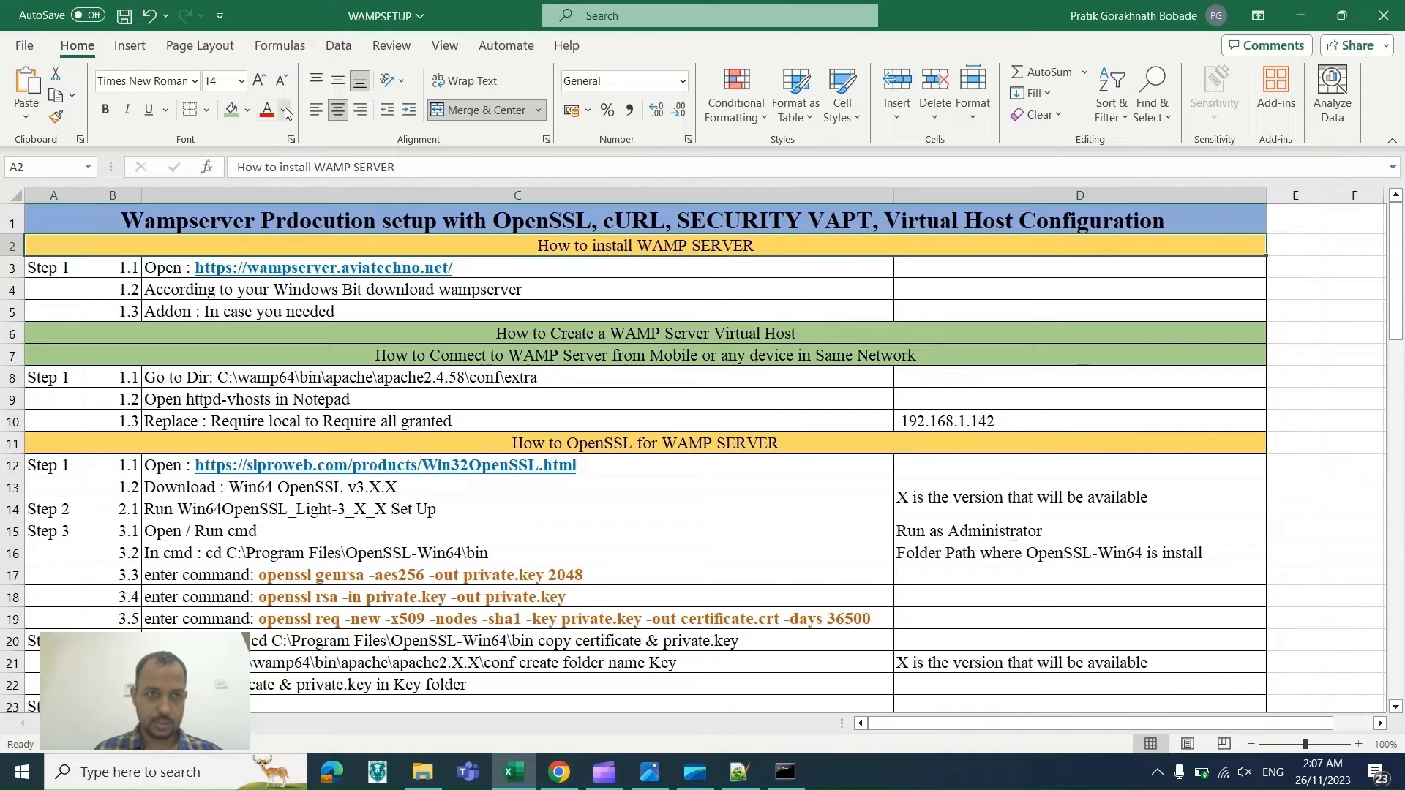
pyautogui.click(232, 109)
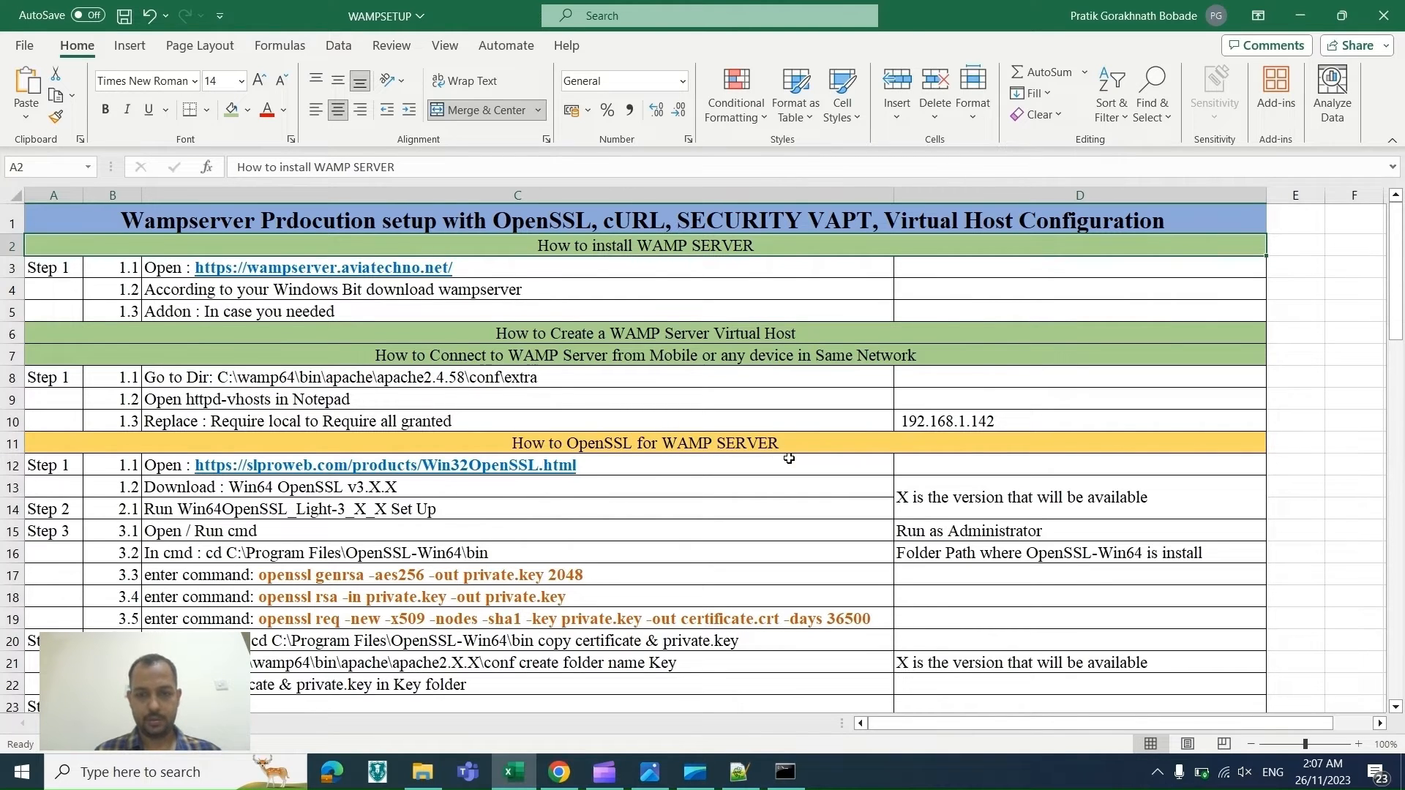
# Step: Copy the OpenSSL download link from row 12 of the checklist and open it in a new browser tab
pyautogui.doubleClick(593, 466)
pyautogui.moveTo(593, 465); pyautogui.dragTo(199, 458)
pyautogui.hotkey('ctrl', 'c')
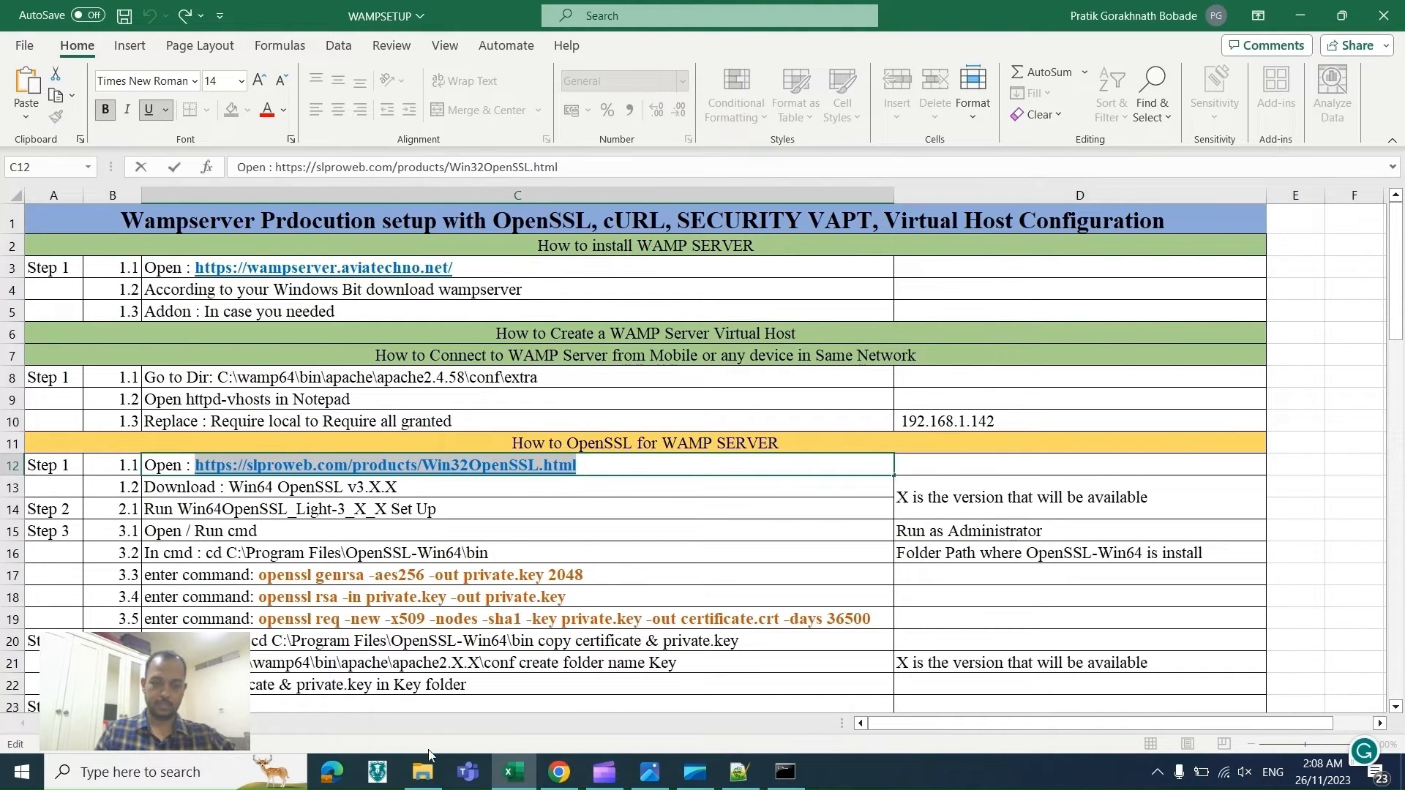
pyautogui.click(568, 784)
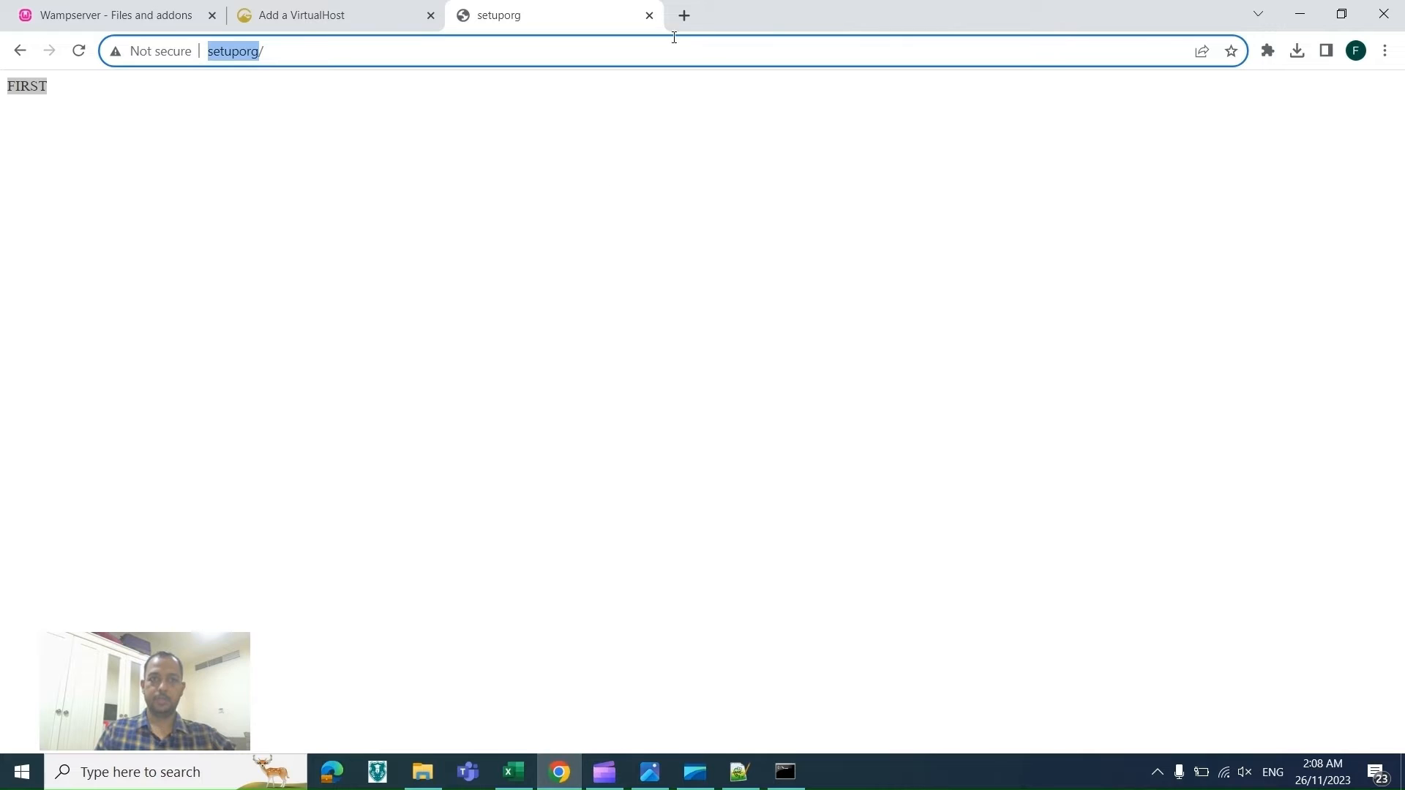
pyautogui.click(683, 16)
pyautogui.hotkey('ctrl', 'v')
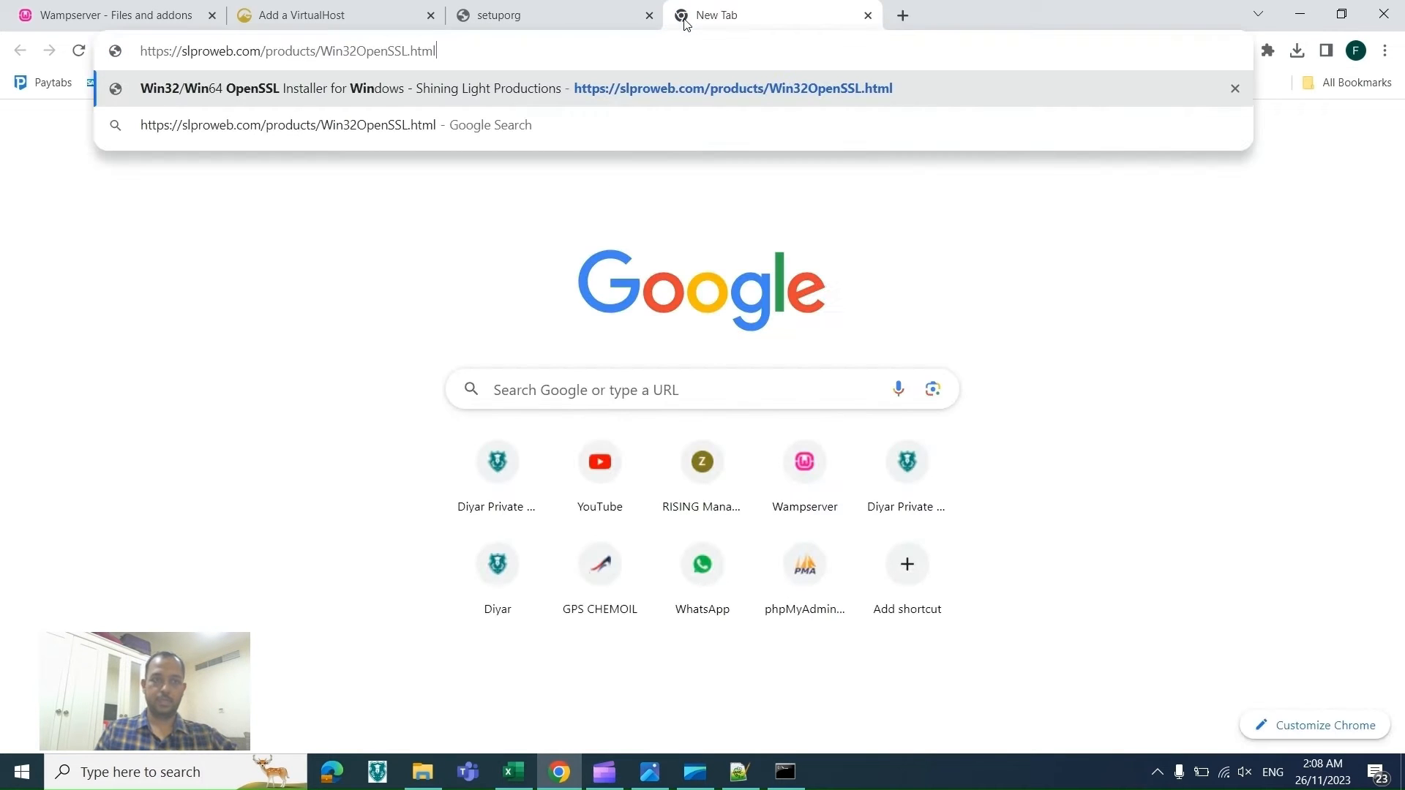
pyautogui.press('Return')
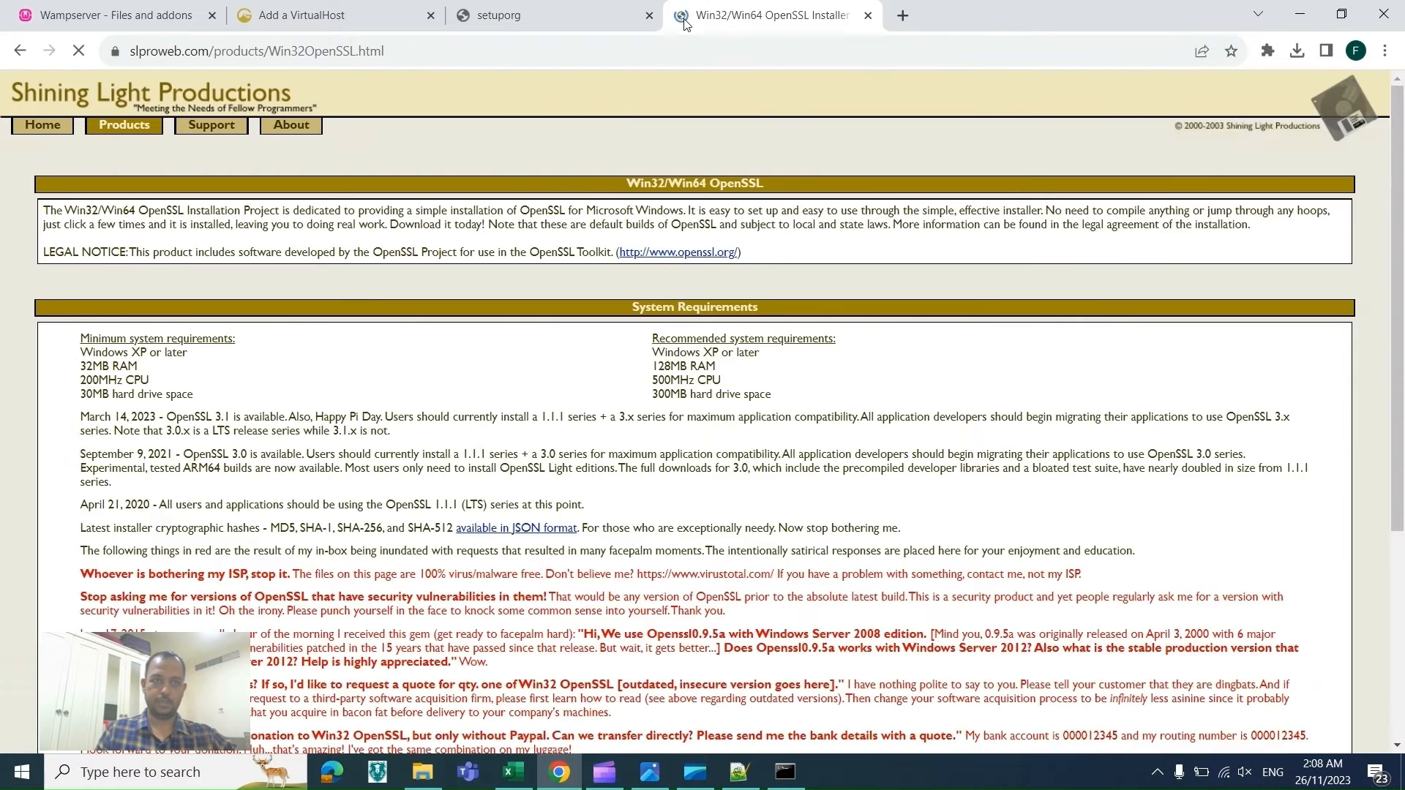
# Step: Download the Win64 OpenSSL v3.1.4 EXE installer and open the download list
pyautogui.scroll(-8, 306, 342)
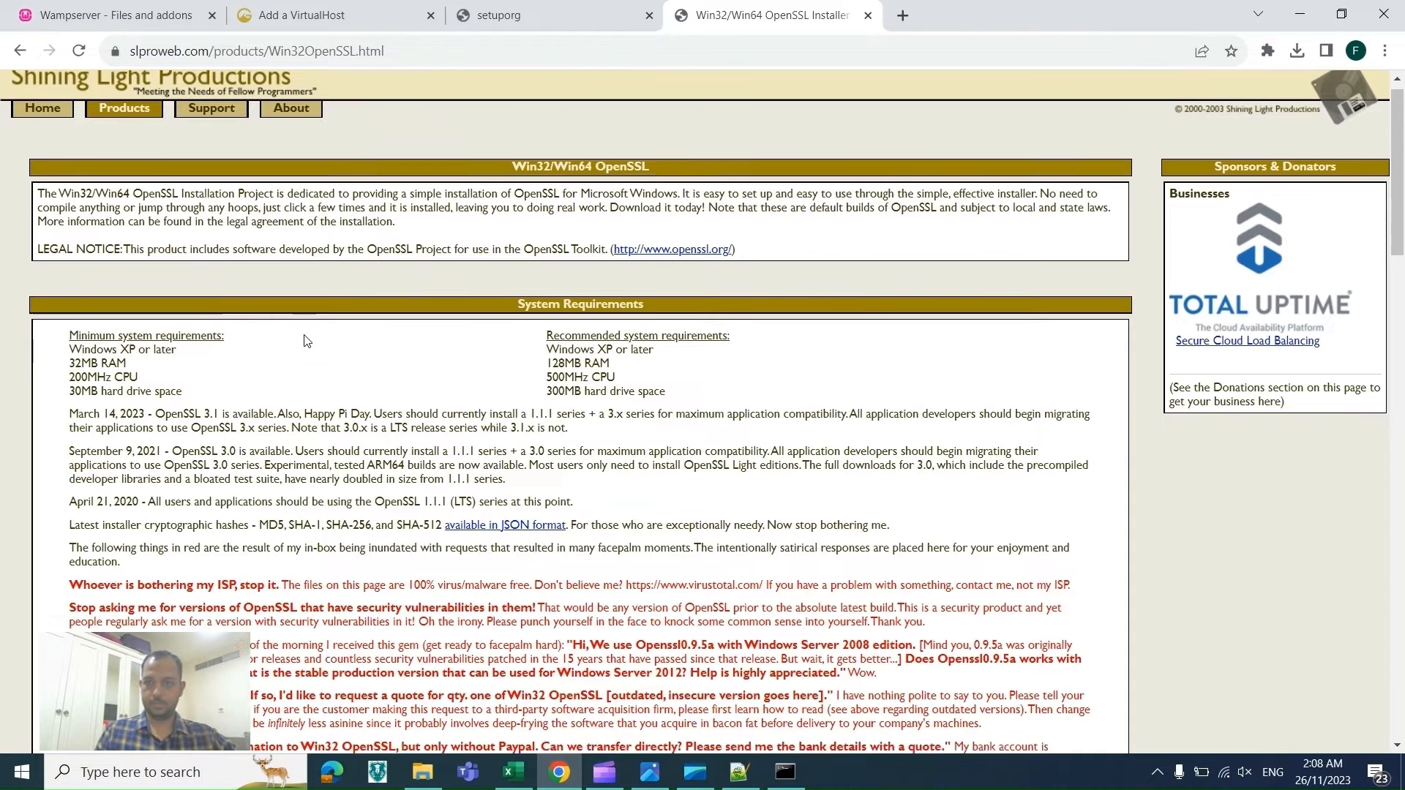
pyautogui.scroll(-2, 306, 341)
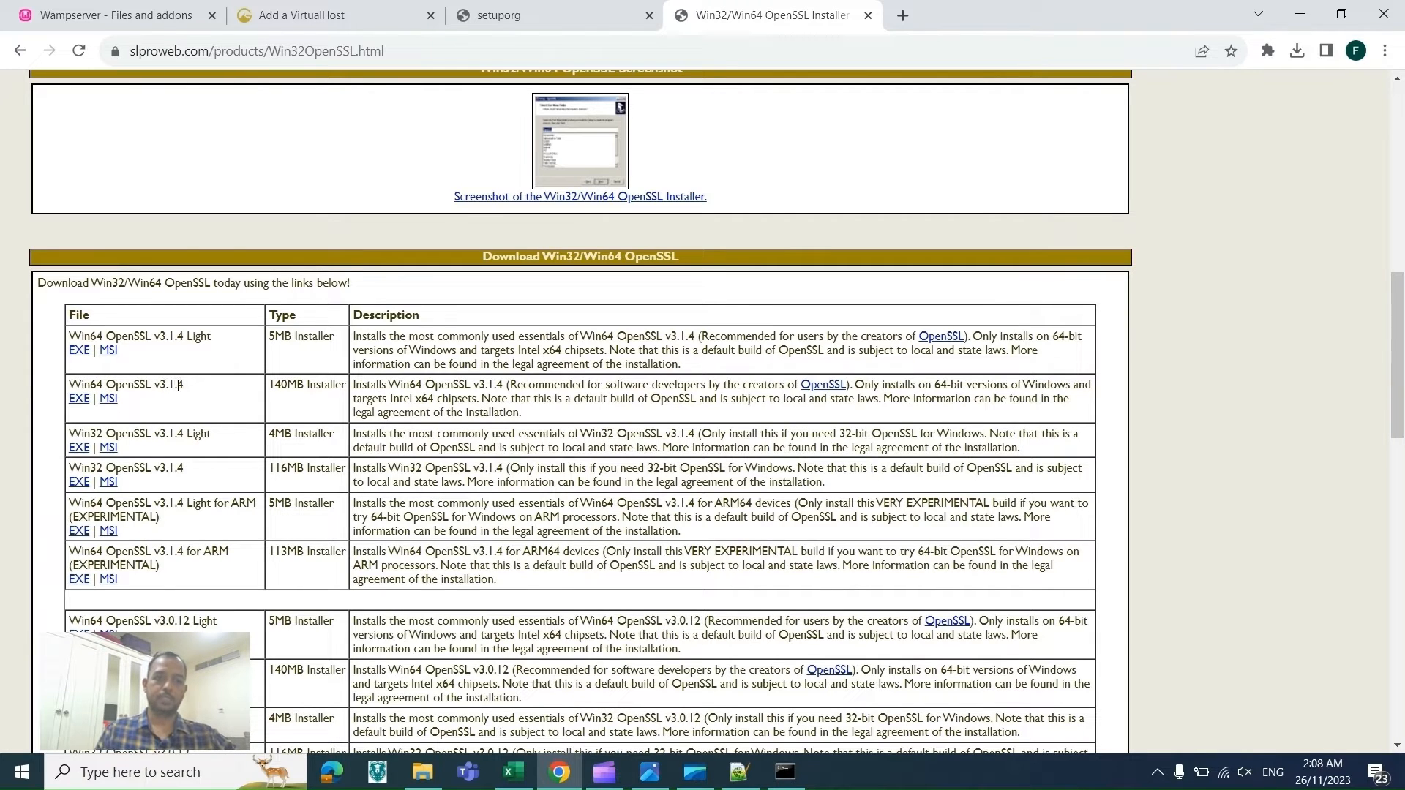
pyautogui.click(79, 403)
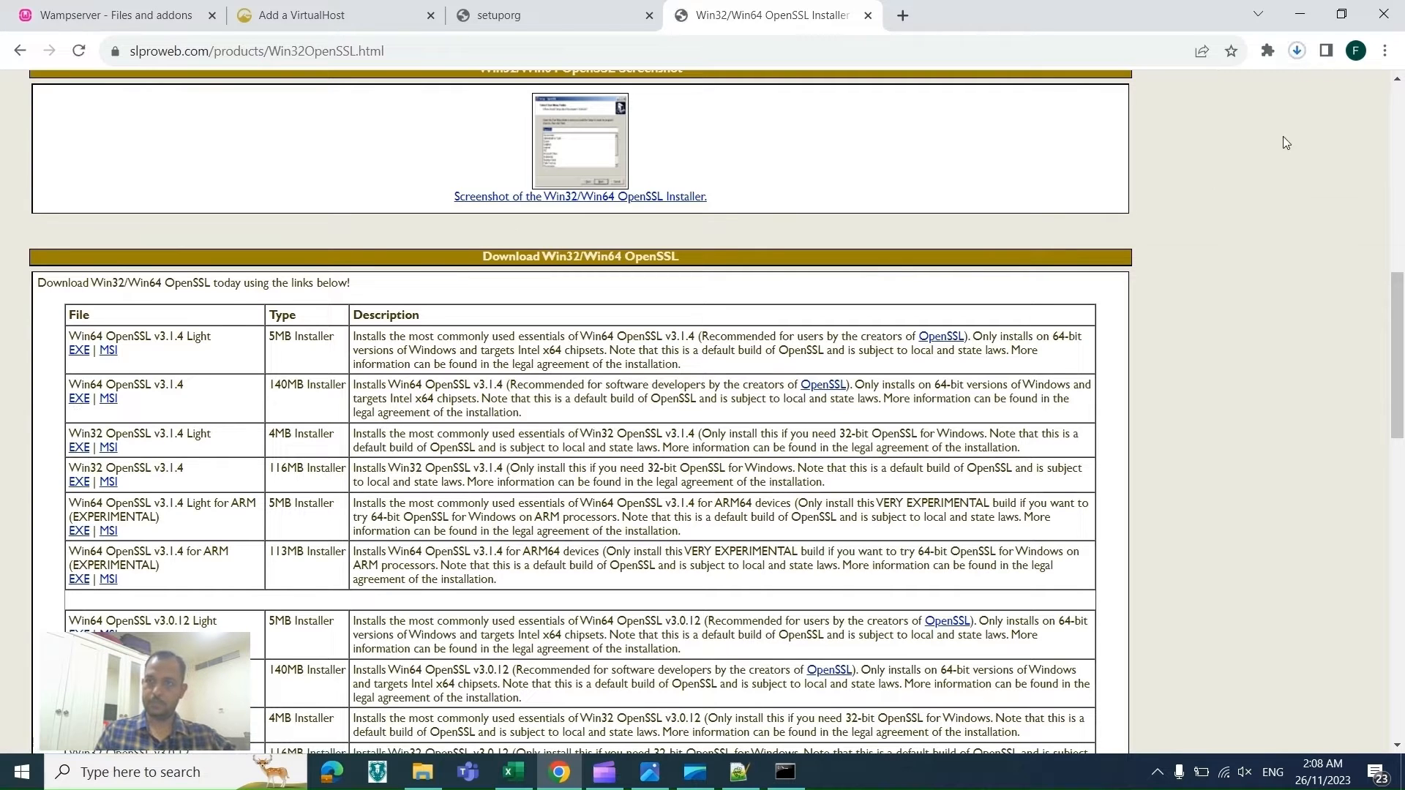
pyautogui.click(1297, 50)
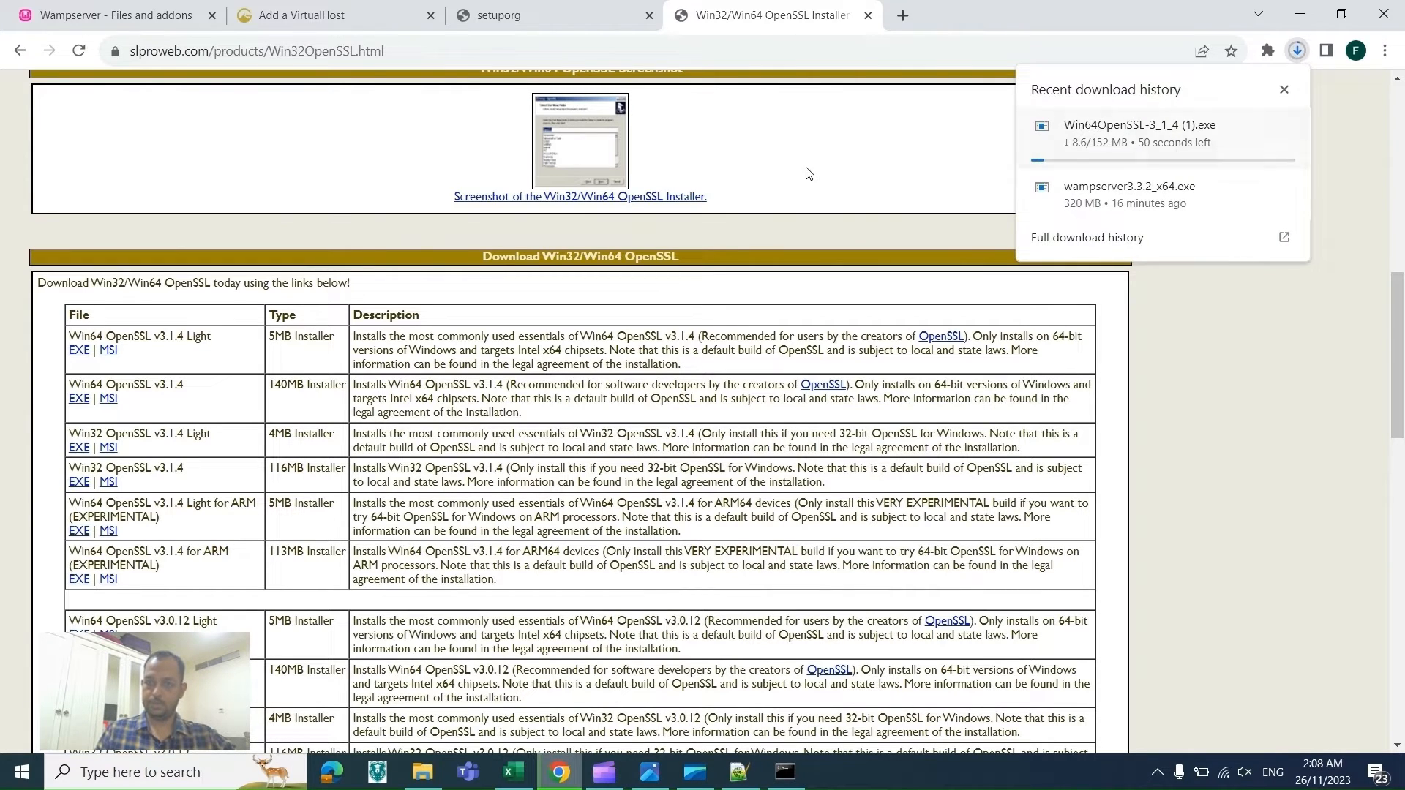
# Step: Open the WAMPSETUP folder in File Explorer and run Win64OpenSSL-3_1_3 as administrator
pyautogui.click(423, 772)
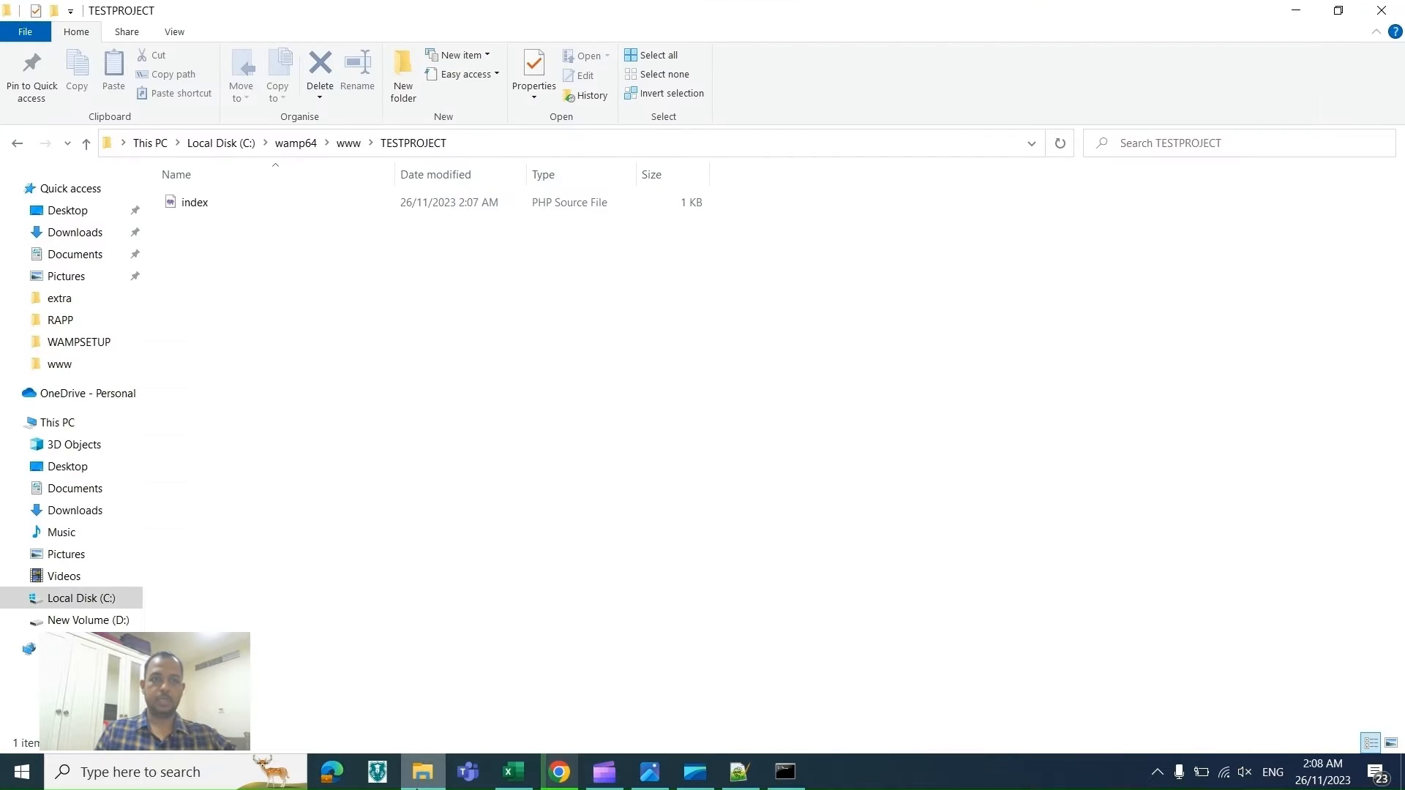
pyautogui.hotkey('alt', 'Tab')
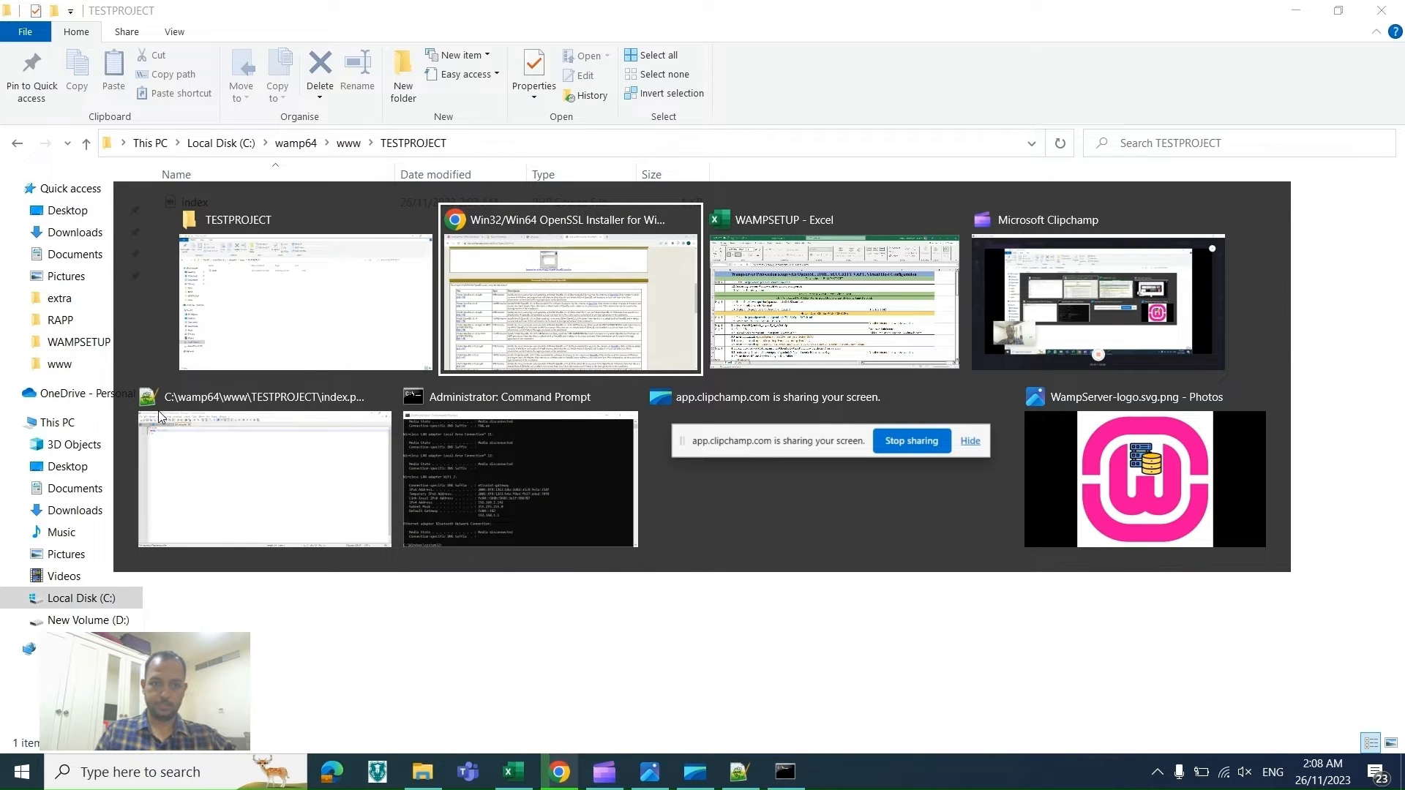
pyautogui.hotkey('alt', 'Down')
pyautogui.hotkey('alt', 'Left')
pyautogui.press('Escape')
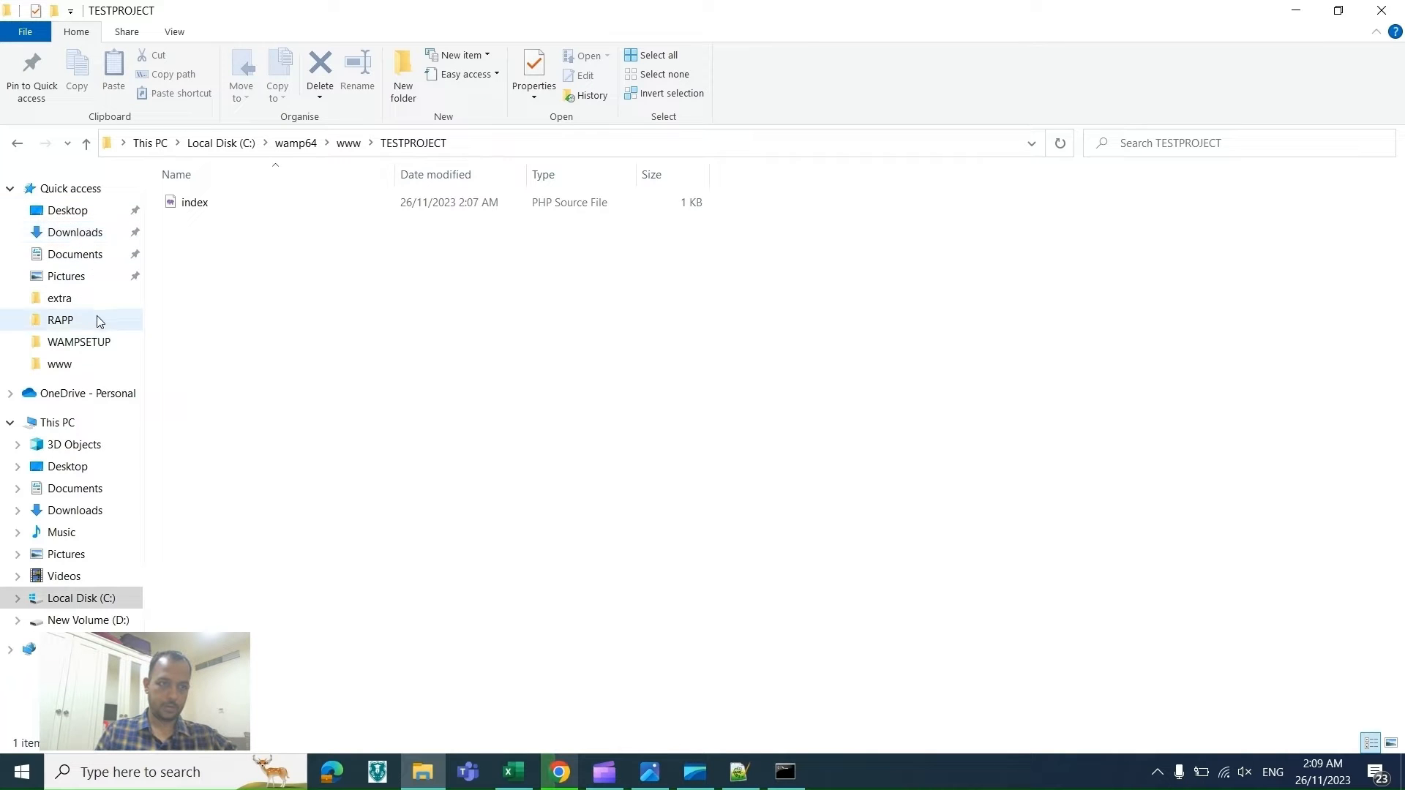
pyautogui.click(97, 344)
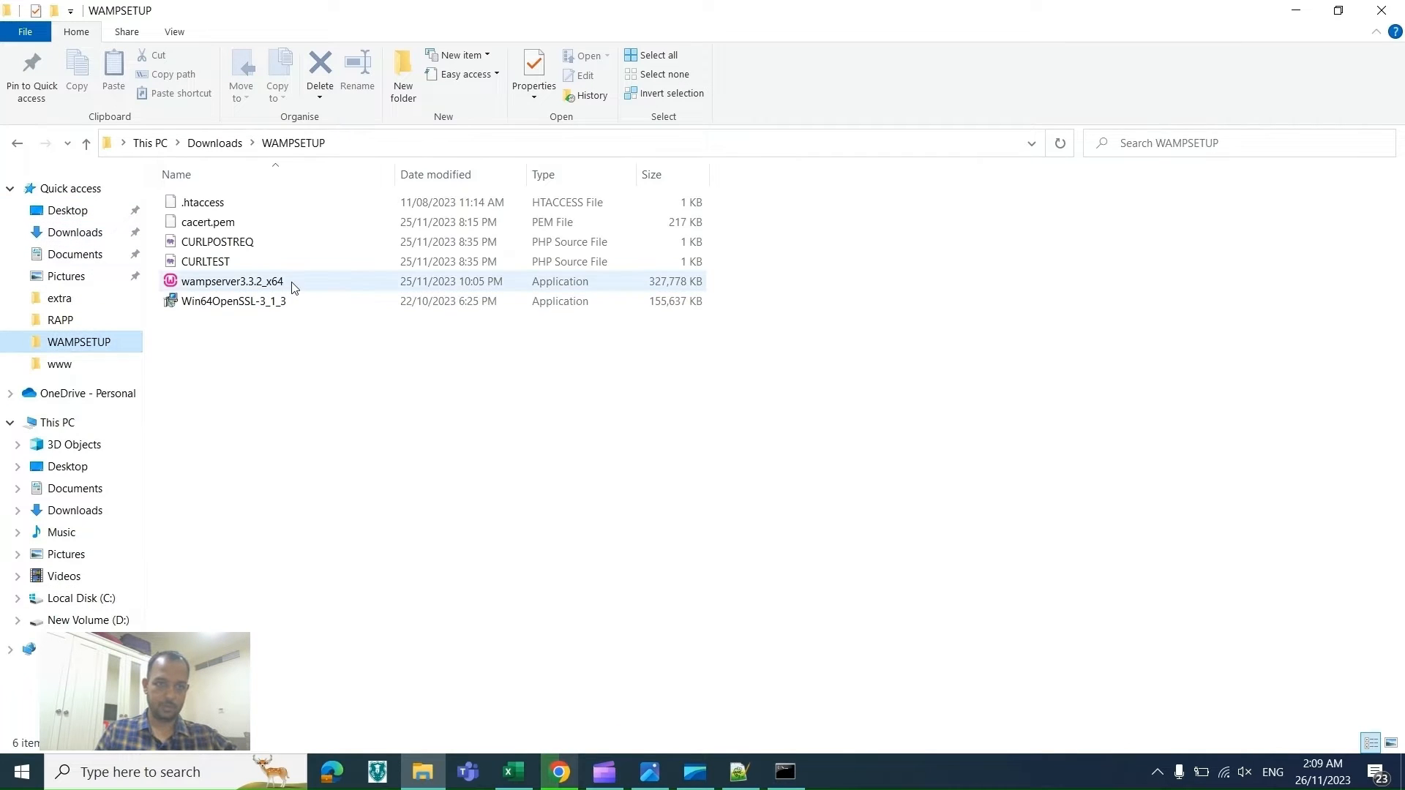
pyautogui.click(286, 301)
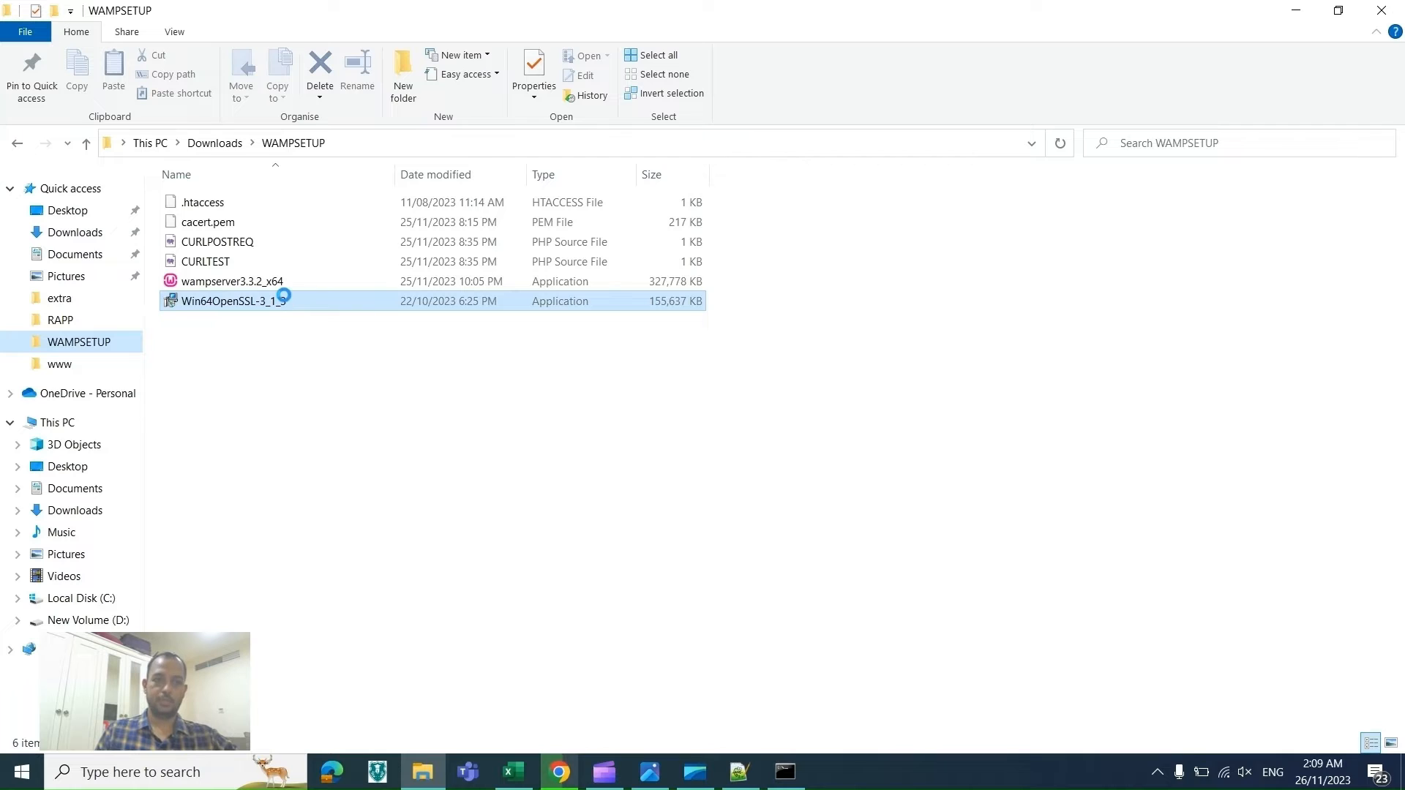
pyautogui.rightClick(285, 300)
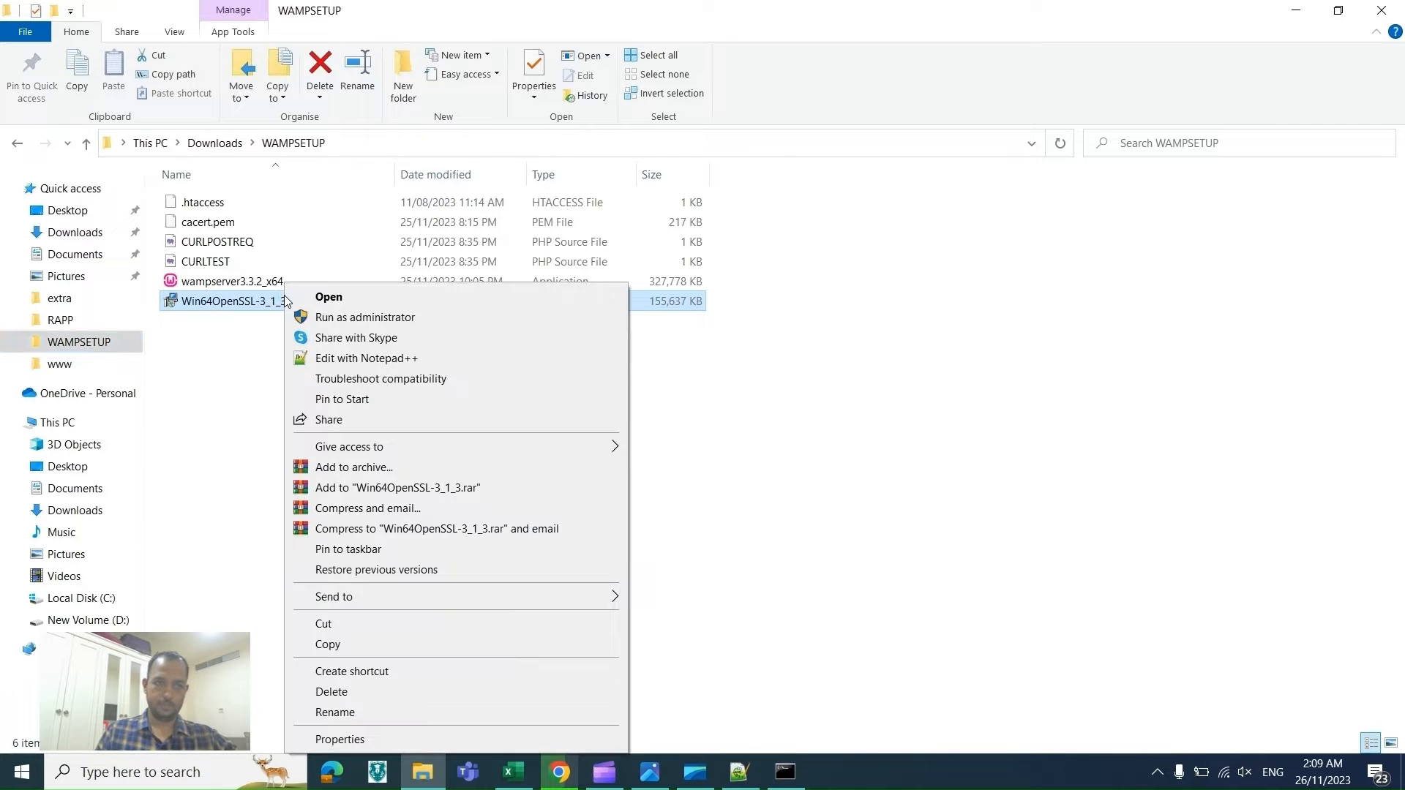
pyautogui.click(327, 319)
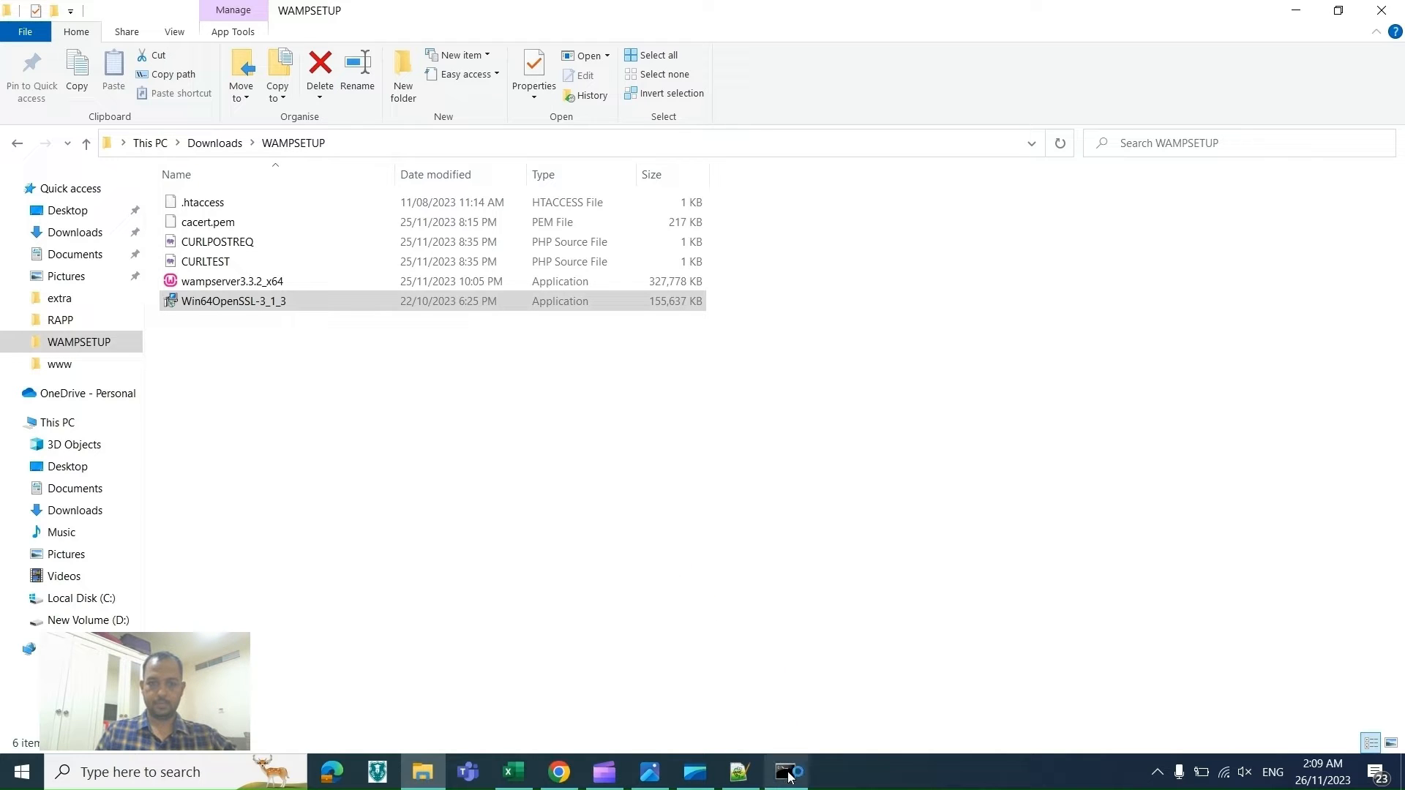
# Step: Accept the licence agreement and install OpenSSL into C:\Program Files\OpenSSL-Win64, keeping the existing folder and copying DLLs to the Windows system directory
pyautogui.moveTo(788, 774)
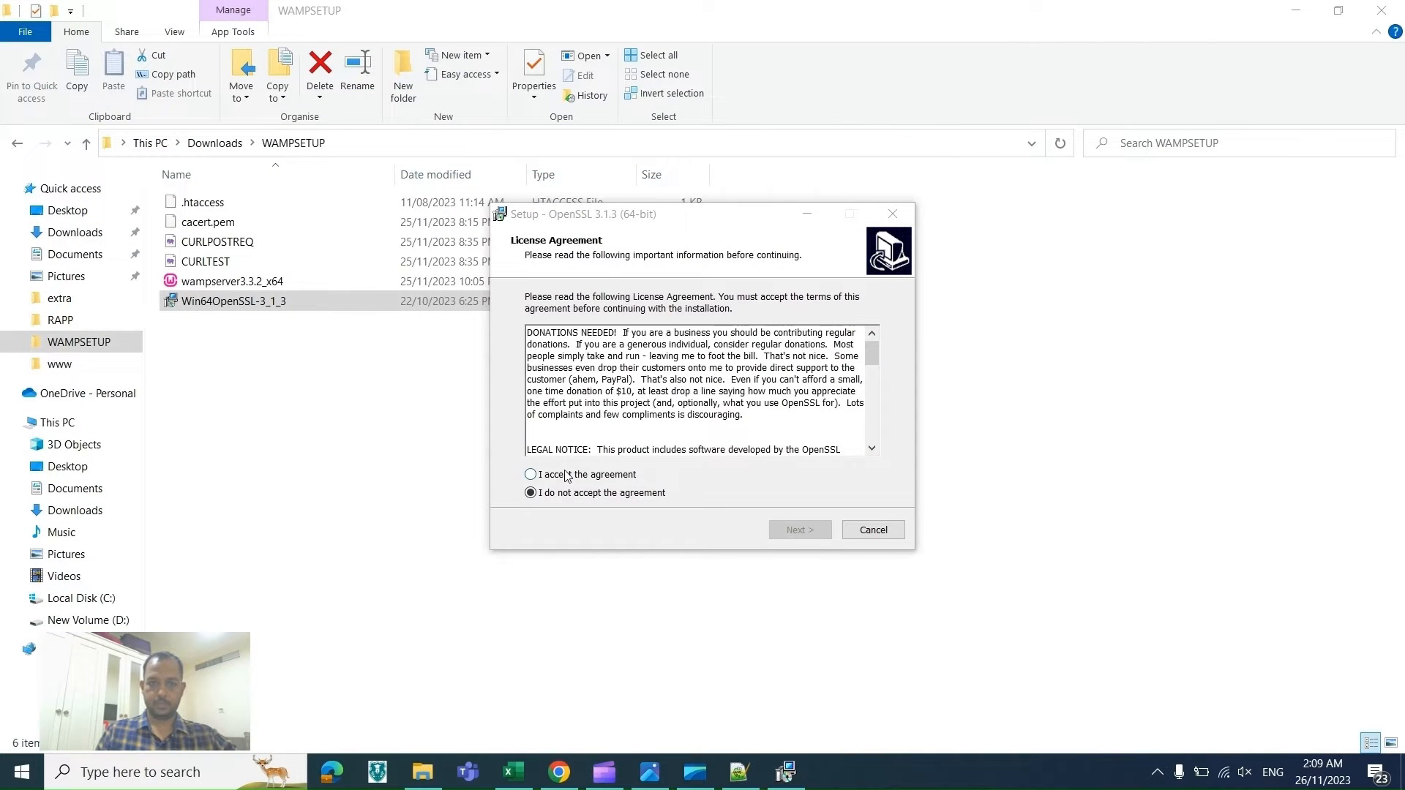
pyautogui.click(566, 476)
pyautogui.click(796, 531)
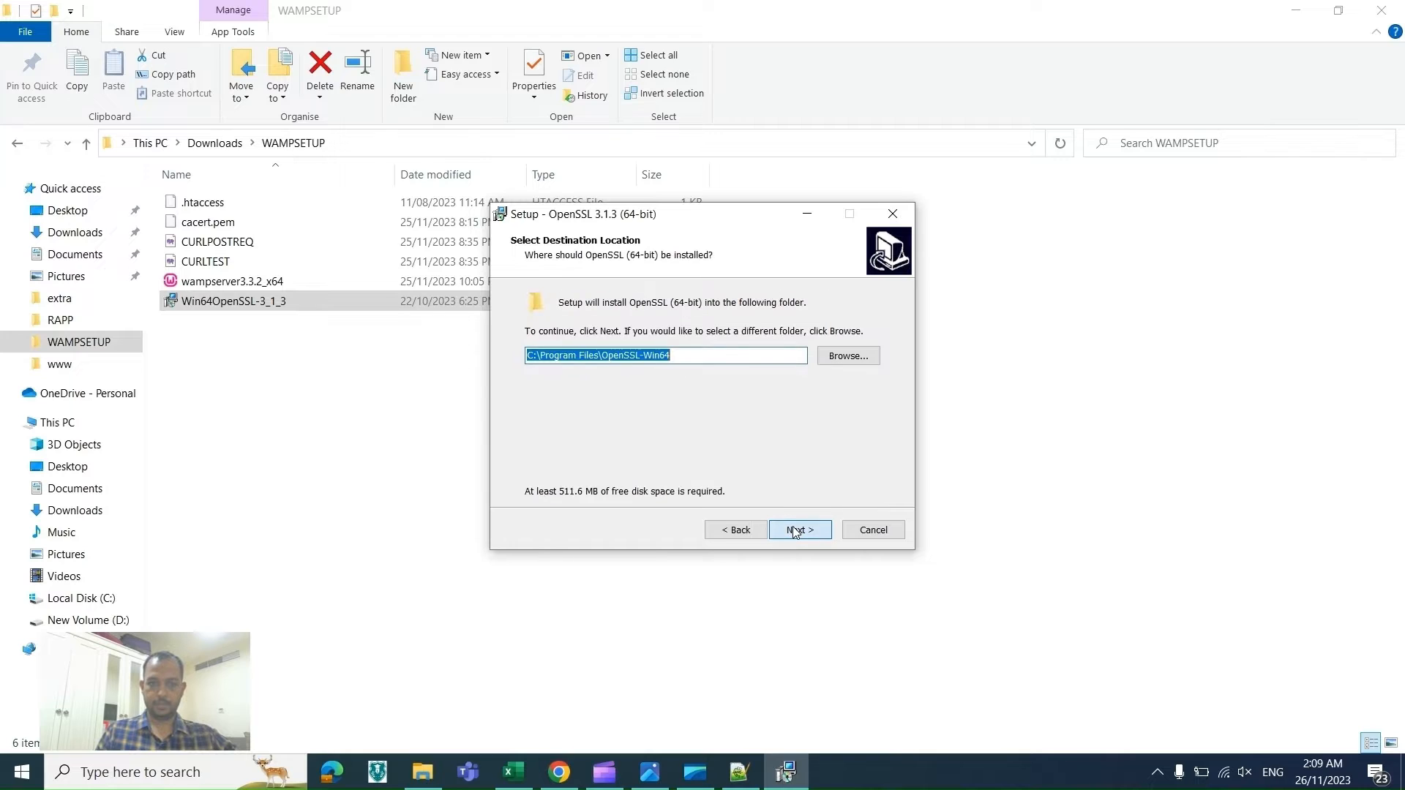
pyautogui.click(795, 531)
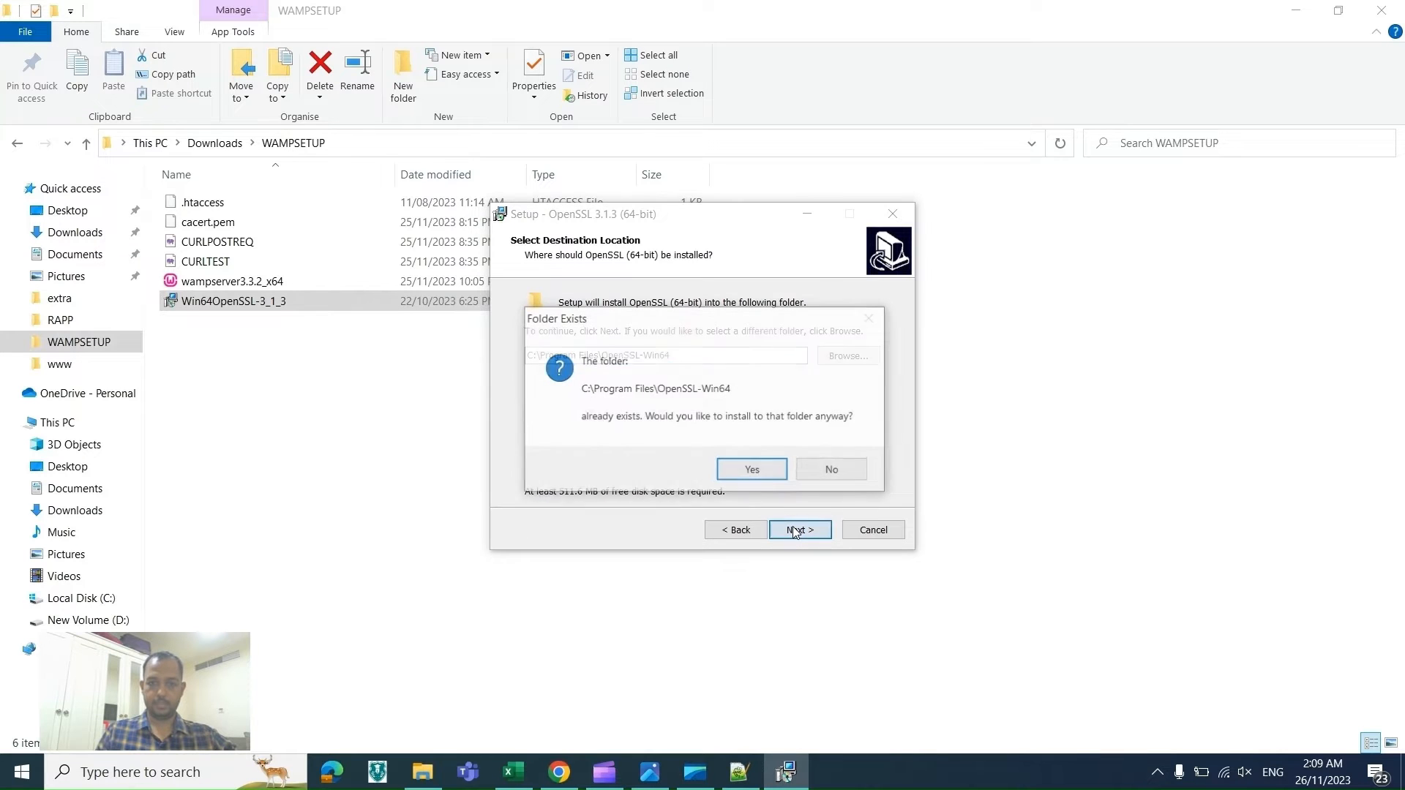
pyautogui.click(750, 479)
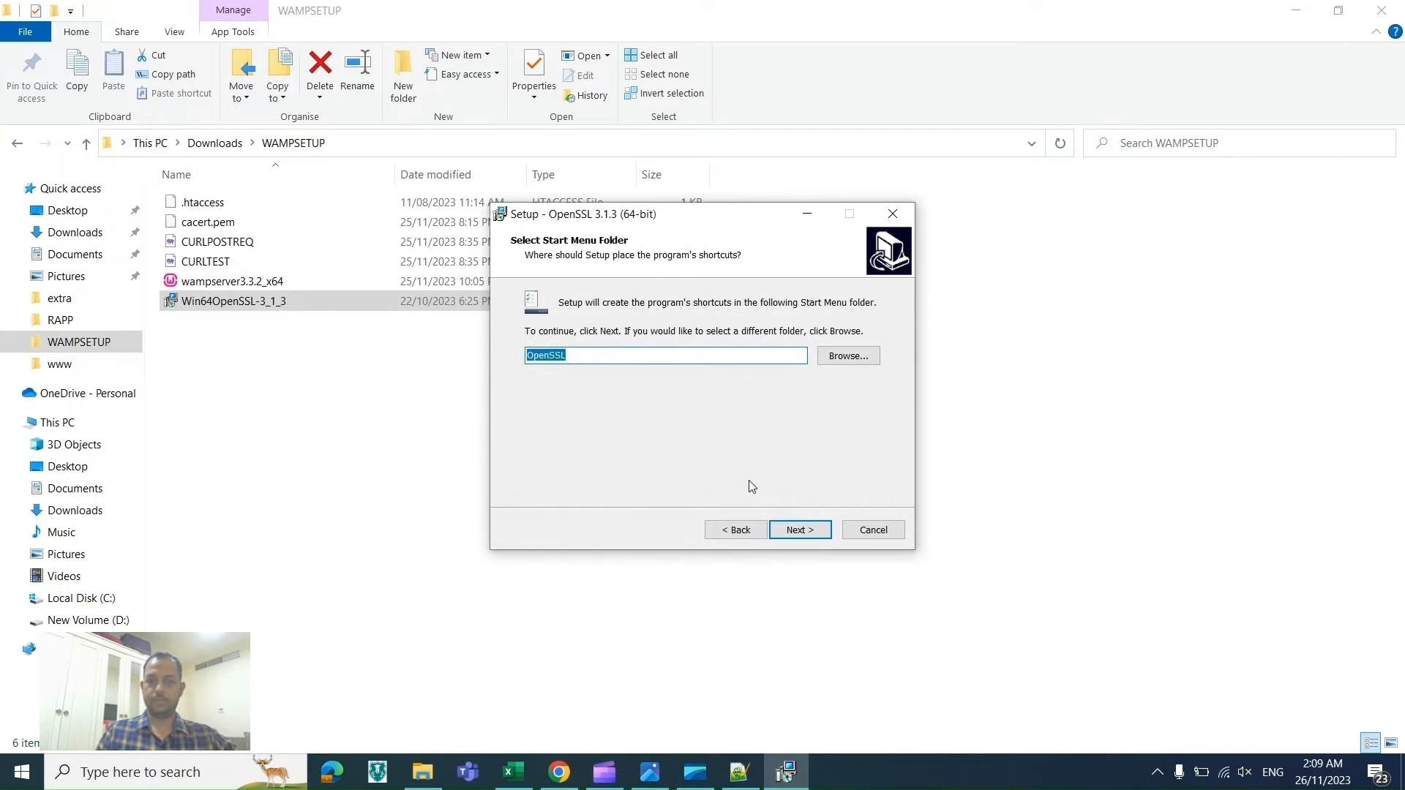
pyautogui.click(791, 535)
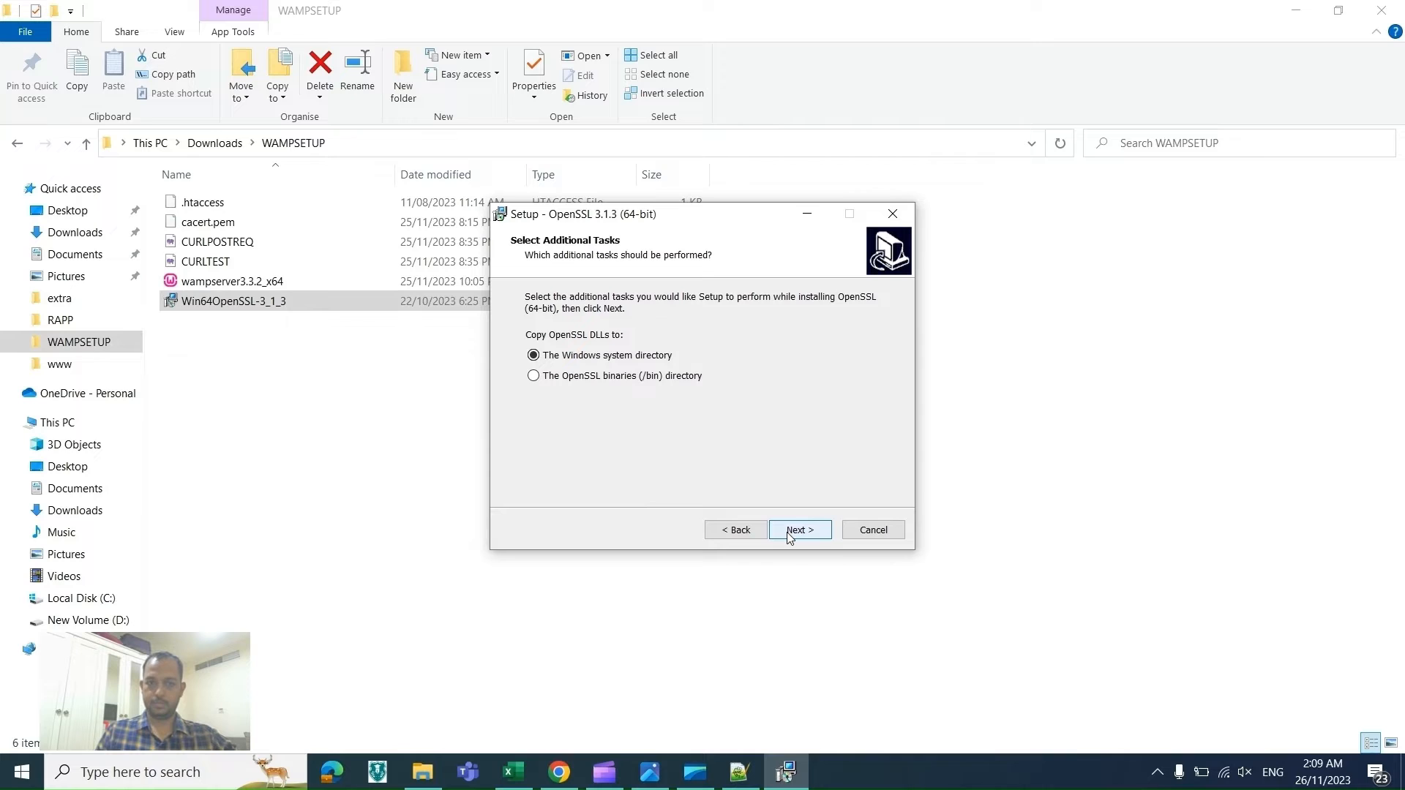
pyautogui.click(789, 531)
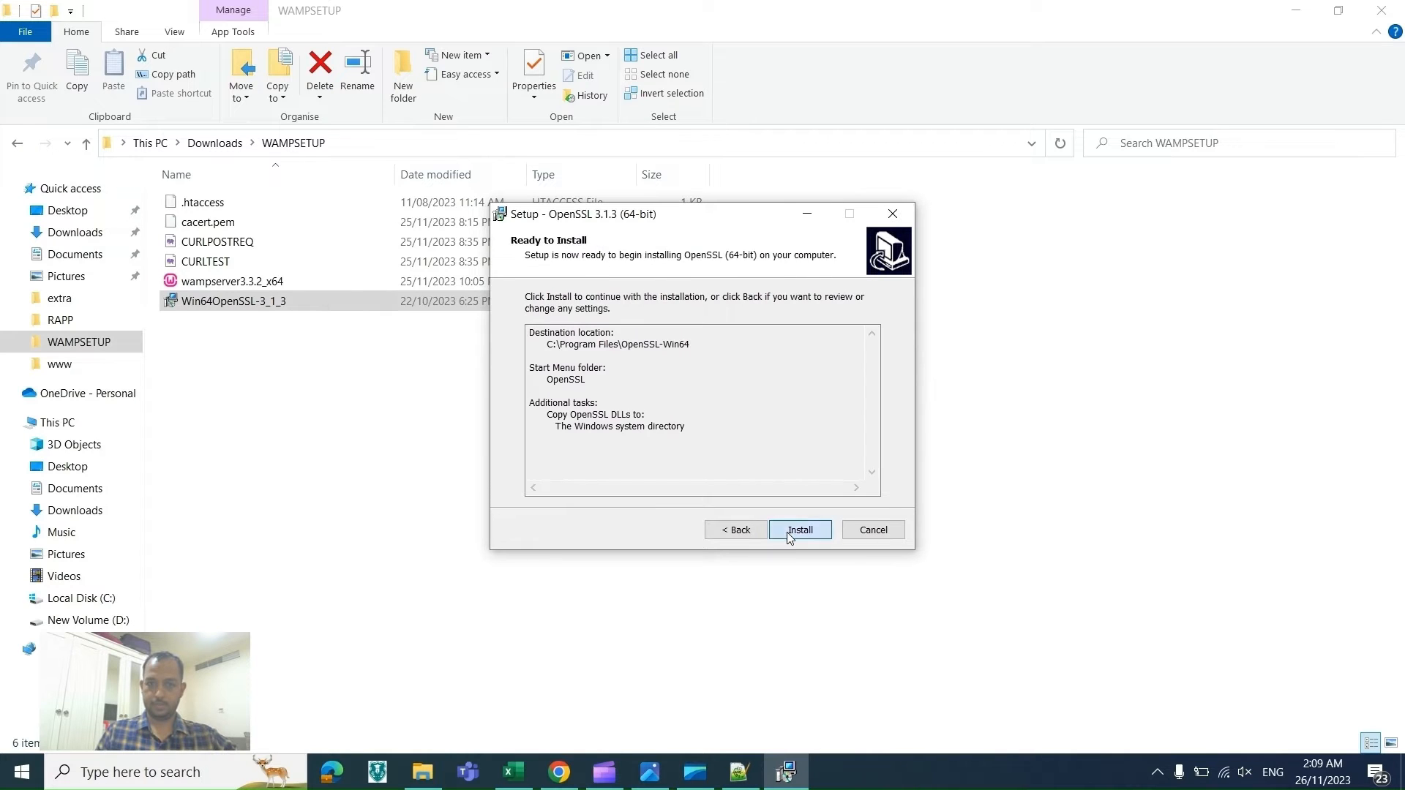
pyautogui.click(789, 531)
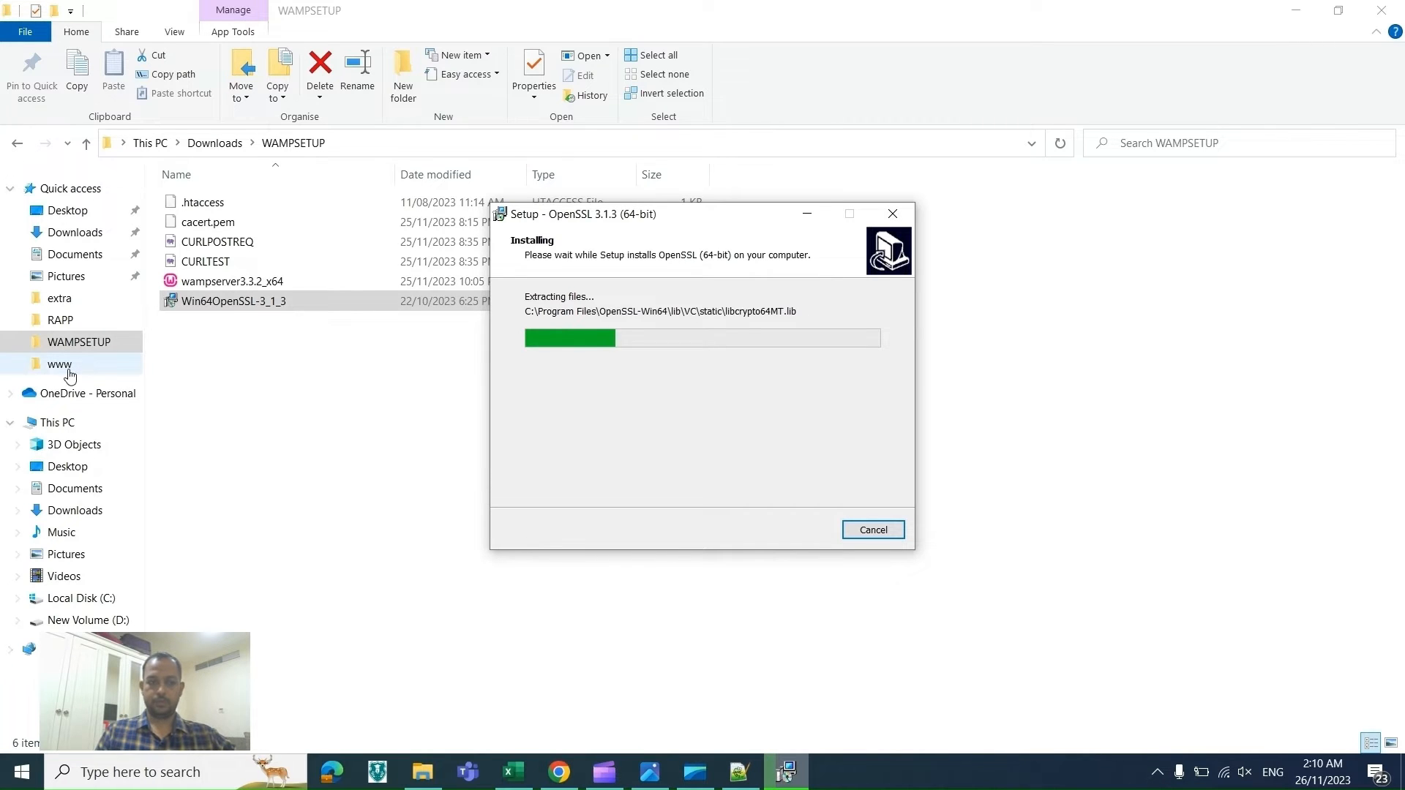
# Step: Browse in File Explorer to the C:\Program Files\OpenSSL-Win64\bin folder
pyautogui.click(40, 374)
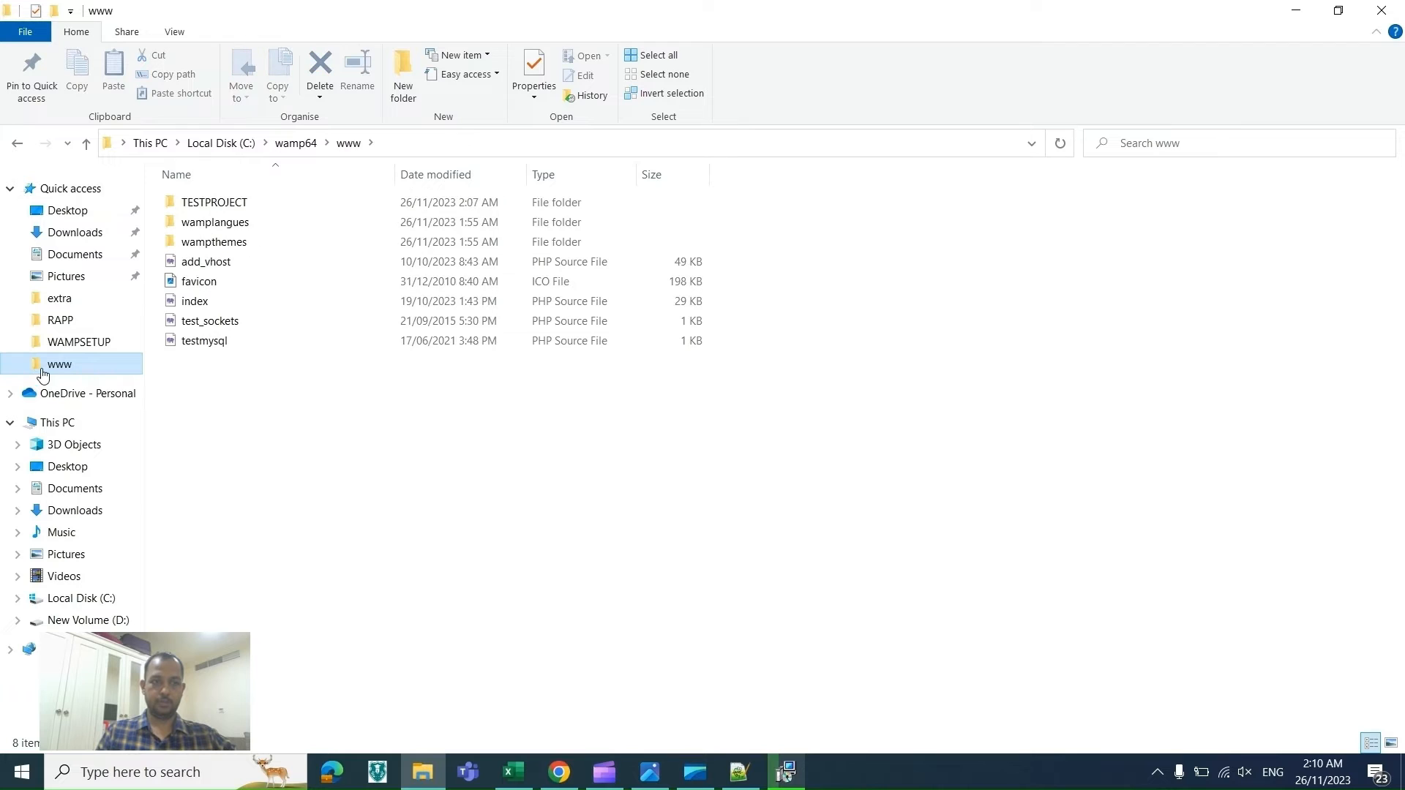
pyautogui.click(296, 145)
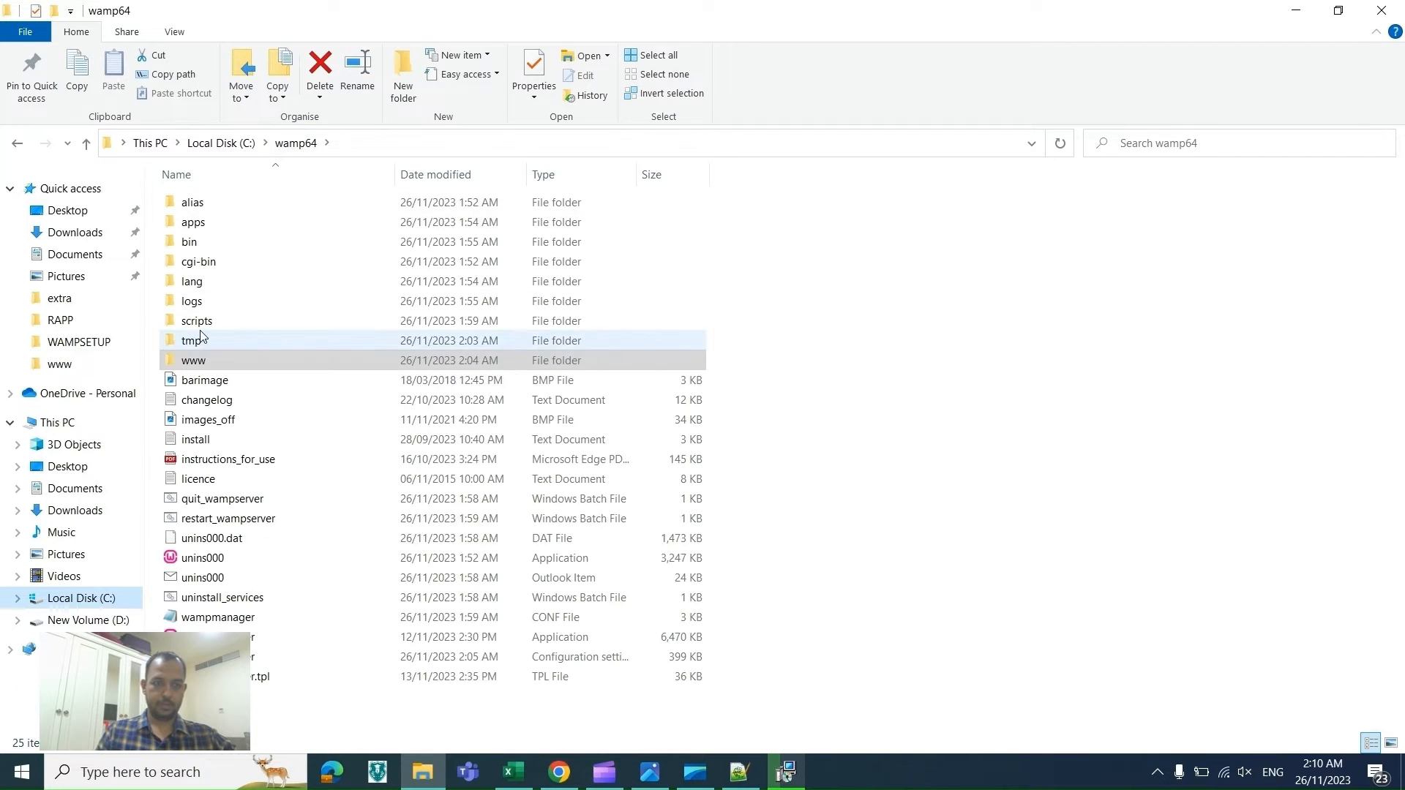
pyautogui.click(227, 147)
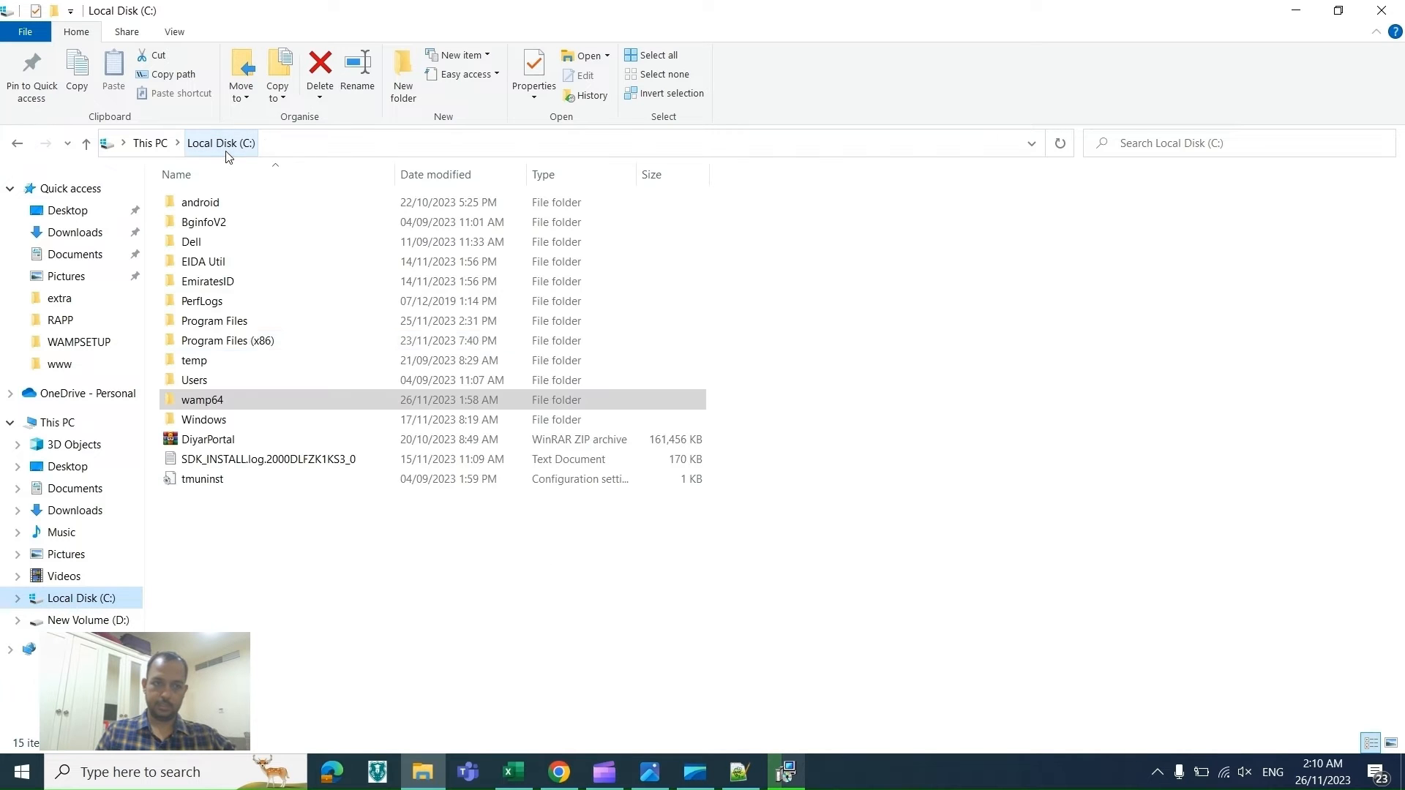
pyautogui.doubleClick(214, 322)
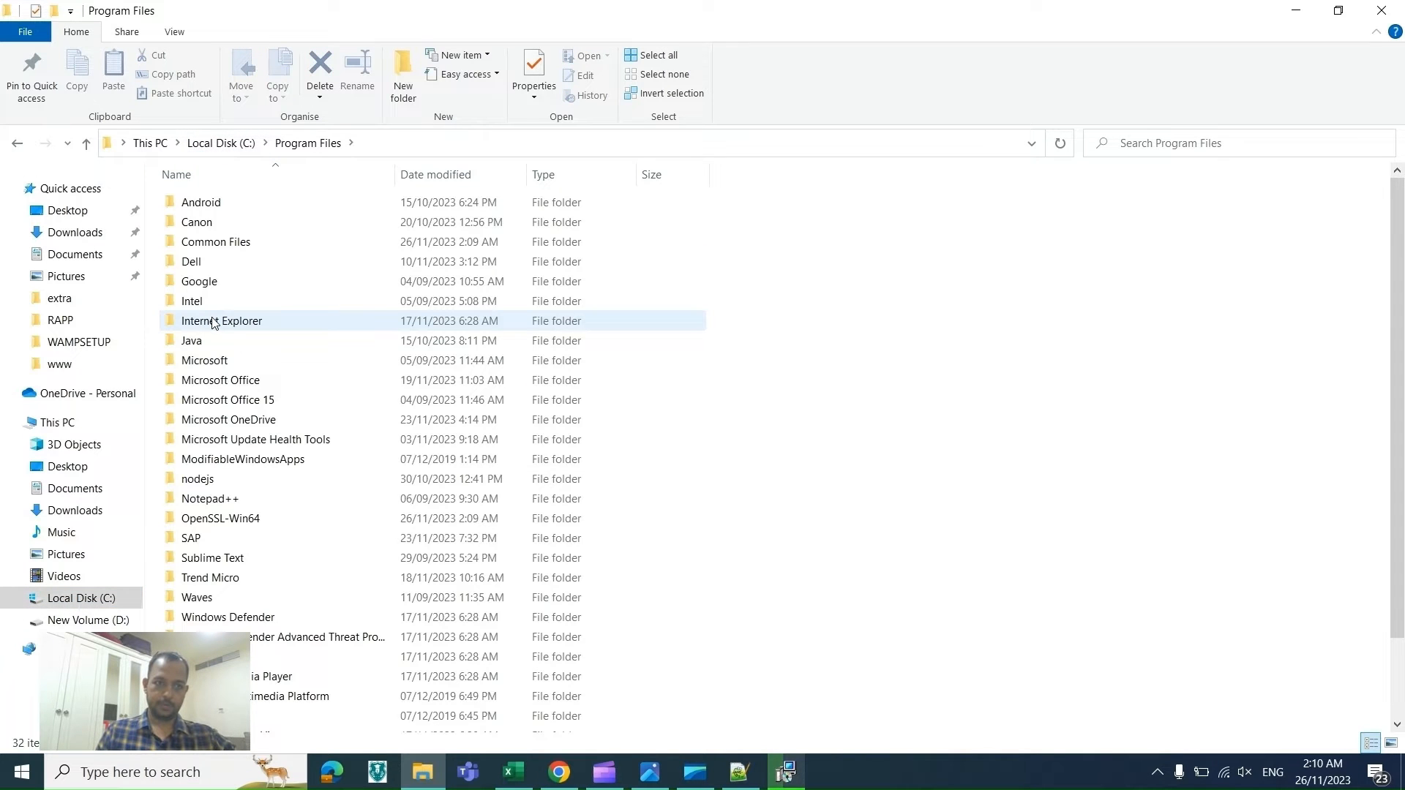
pyautogui.doubleClick(227, 520)
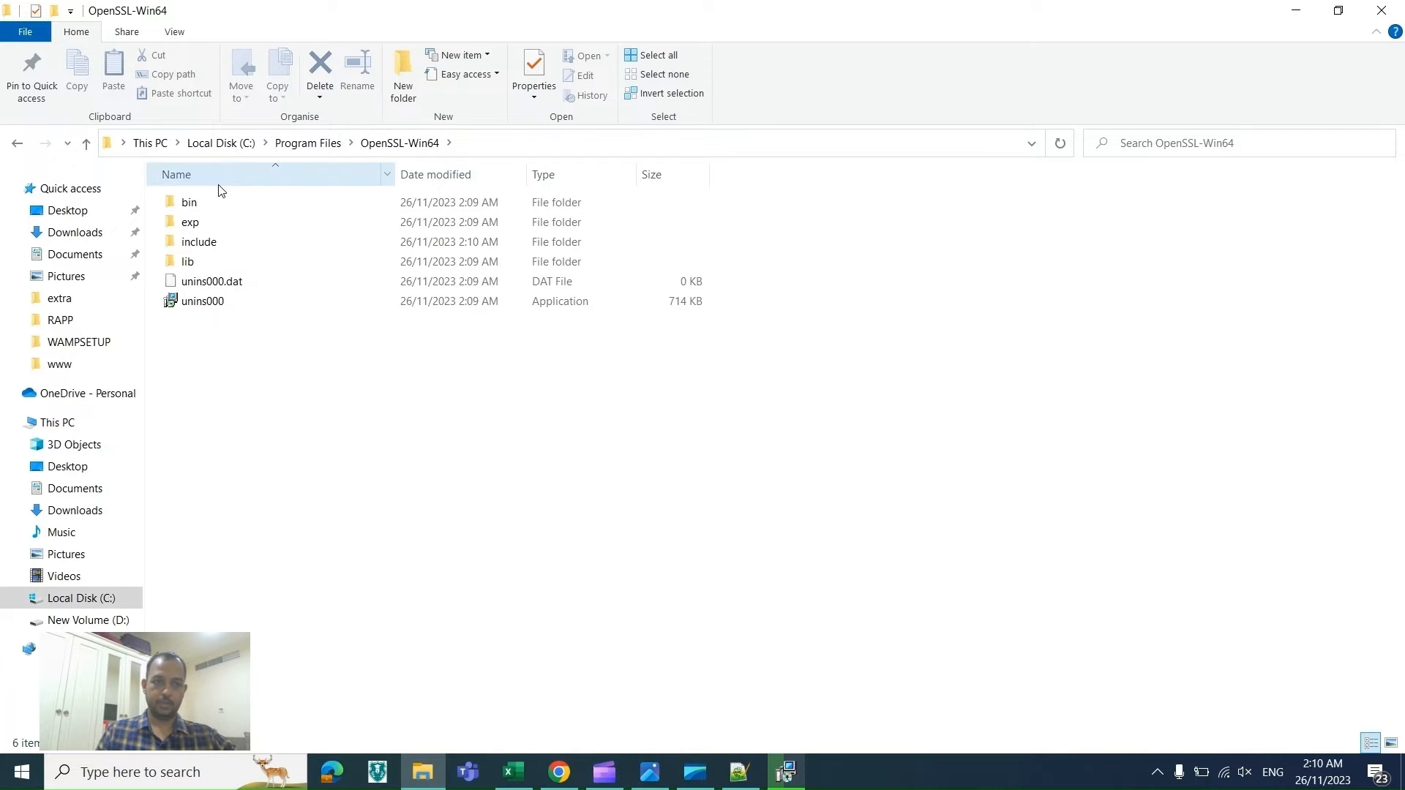
pyautogui.doubleClick(205, 209)
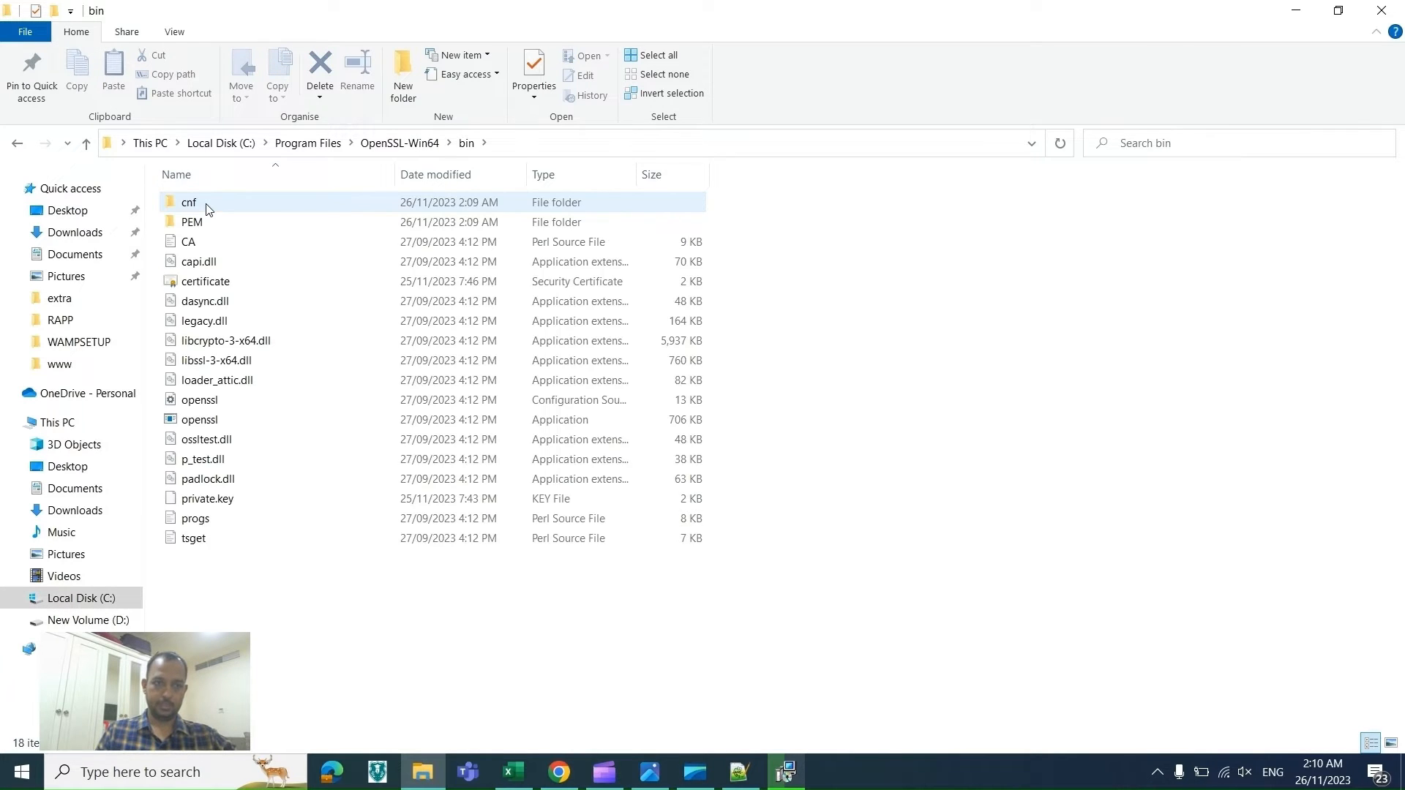
# Step: Finish the OpenSSL setup wizard and select the bin folder's address path
pyautogui.hotkey('alt', 'Tab')
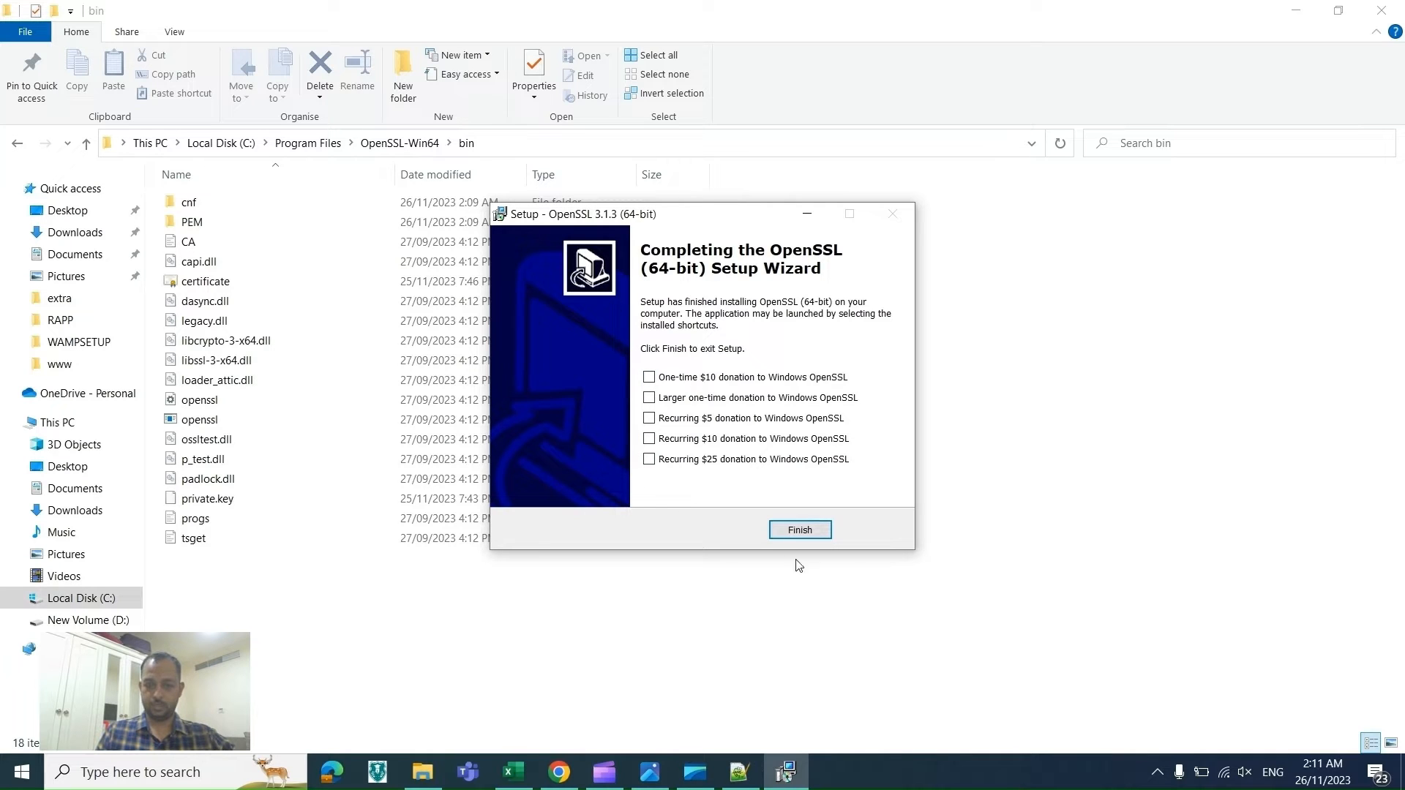
pyautogui.click(801, 531)
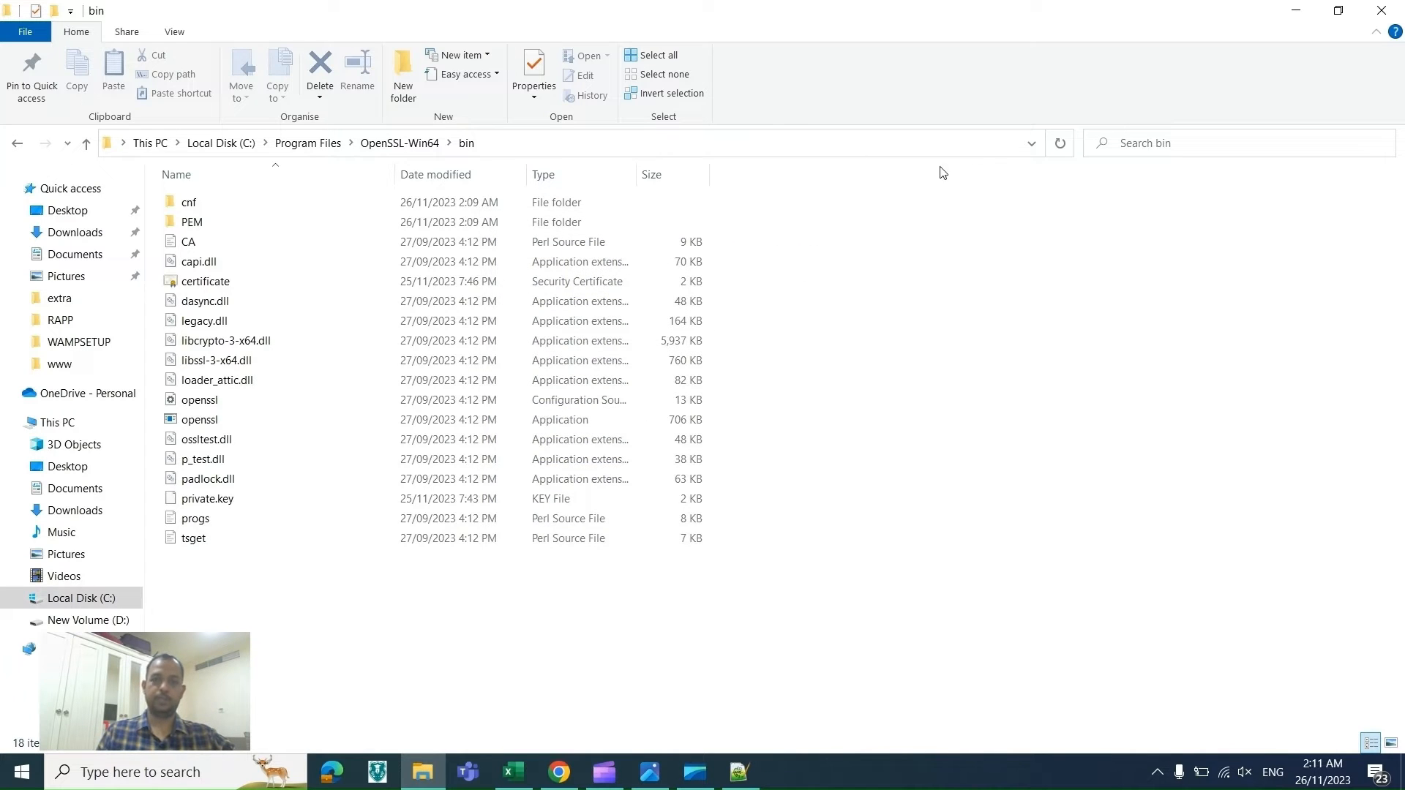
pyautogui.click(489, 142)
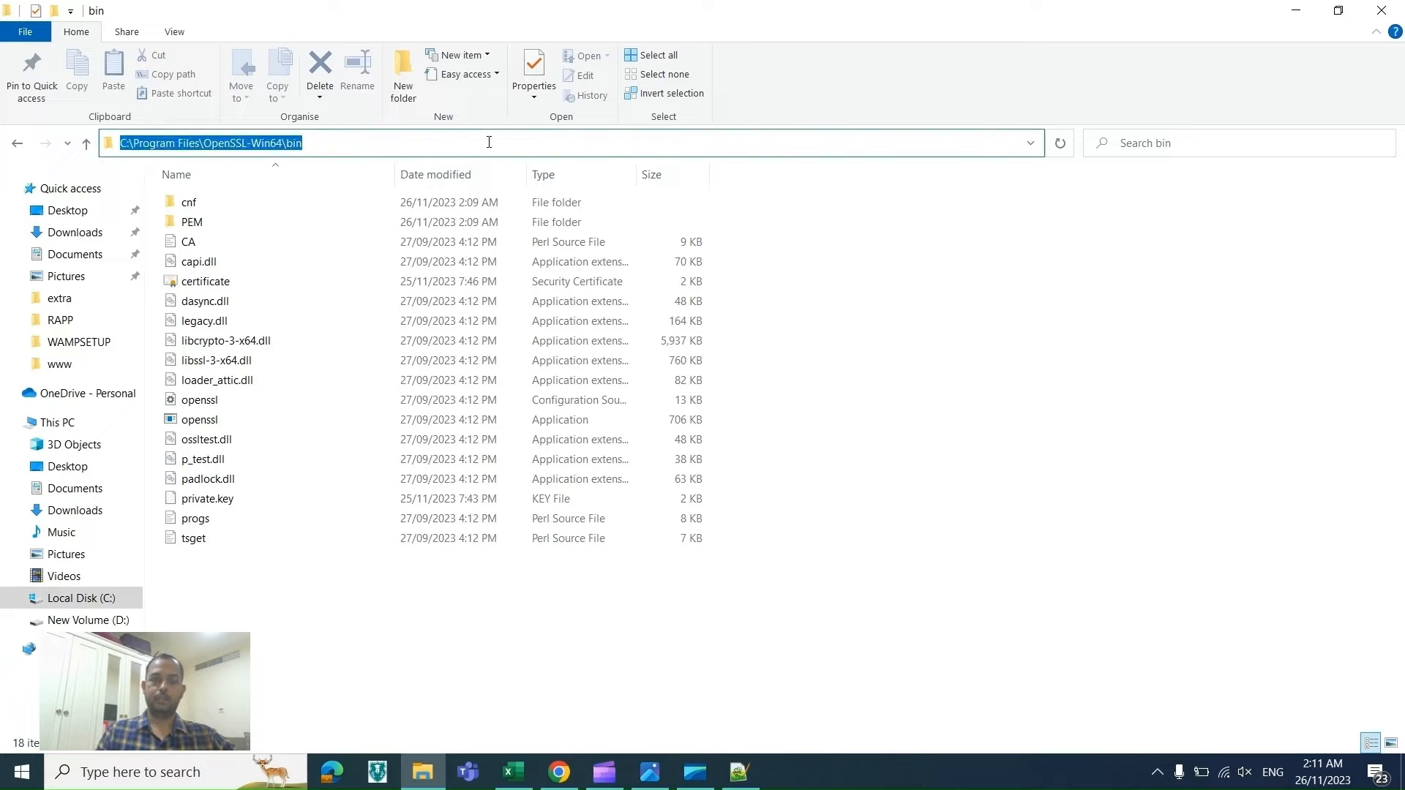
pyautogui.press('Return')
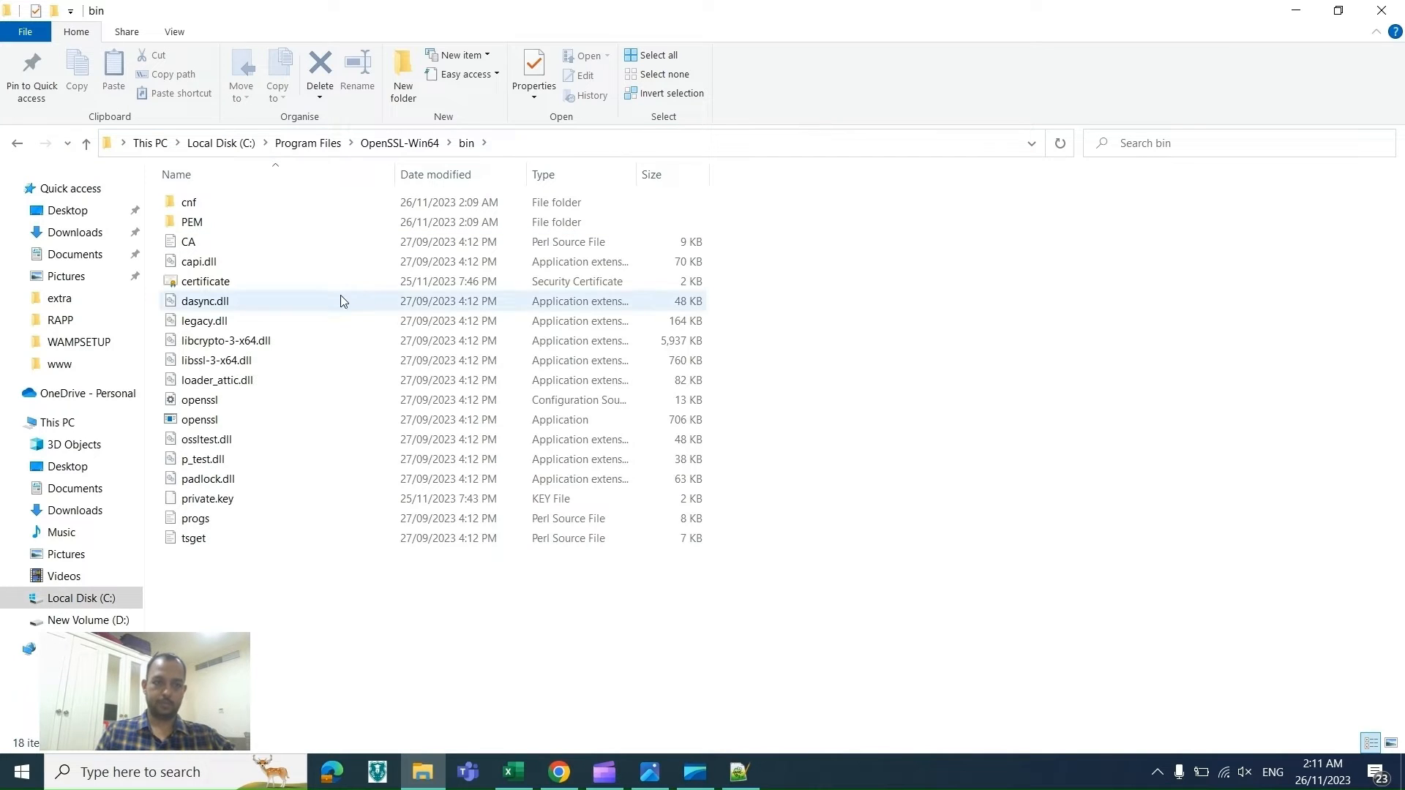
# Step: Delete the old certificate and private.key files from the bin folder, granting administrator permission
pyautogui.click(331, 280)
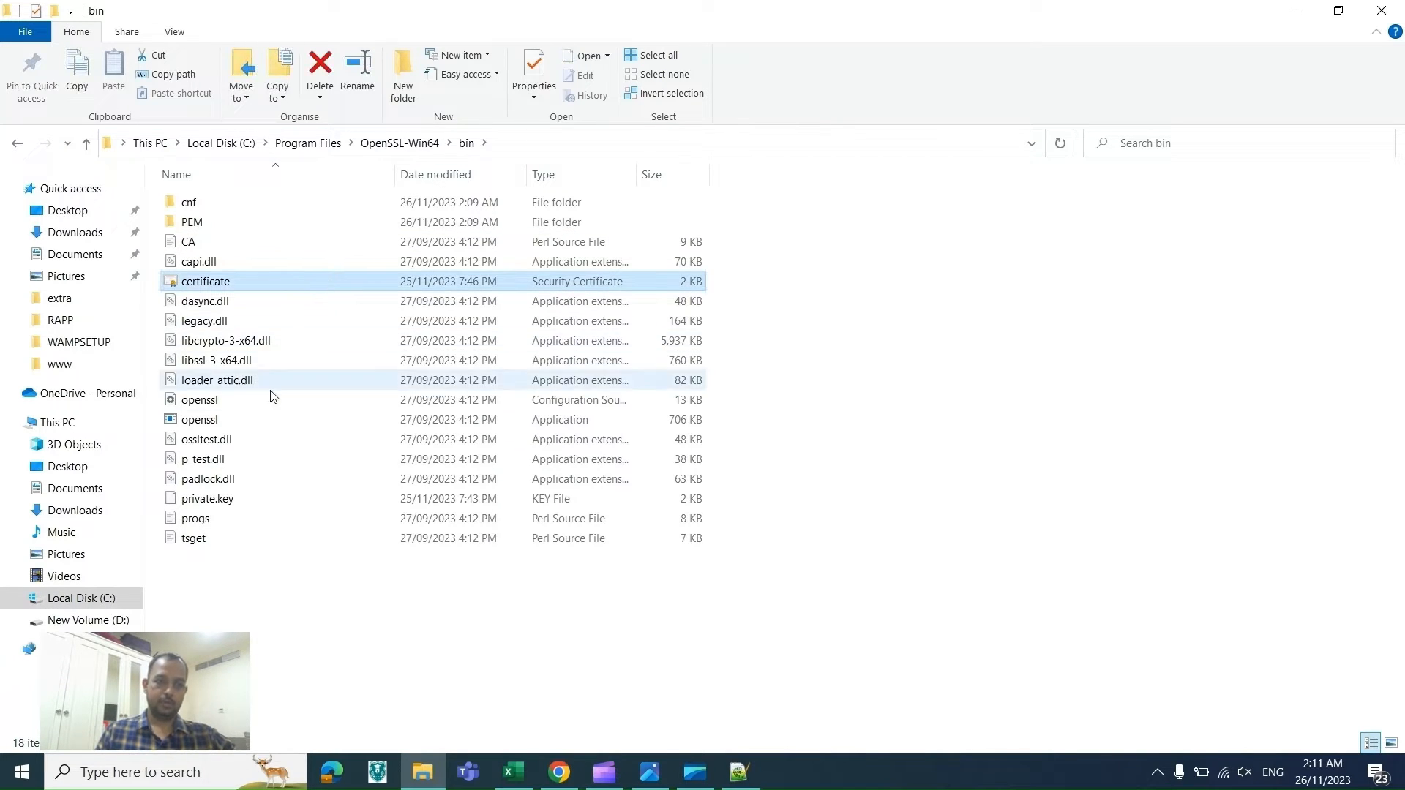
pyautogui.keyDown('ctrl'); pyautogui.click(220, 498); pyautogui.keyUp('ctrl')
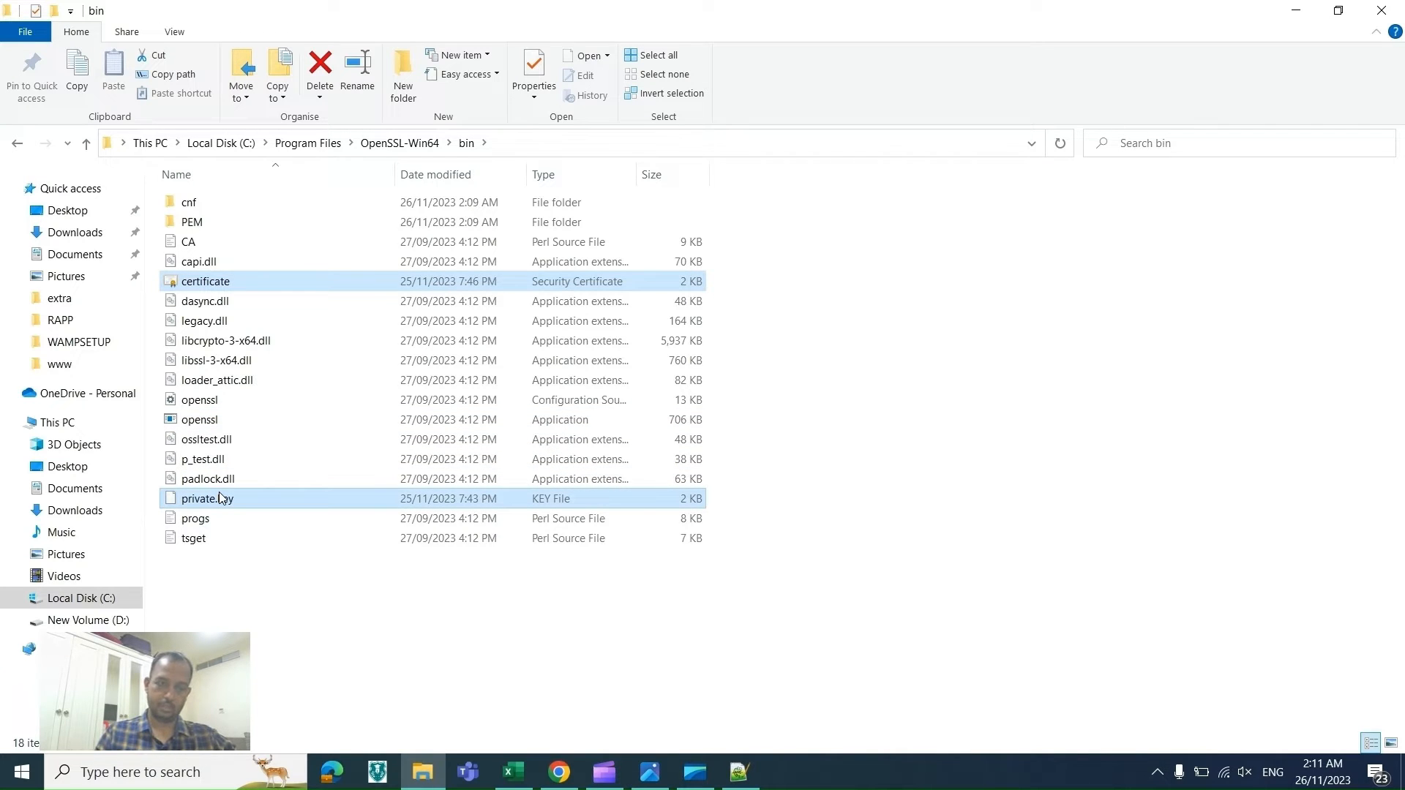
pyautogui.press('Delete')
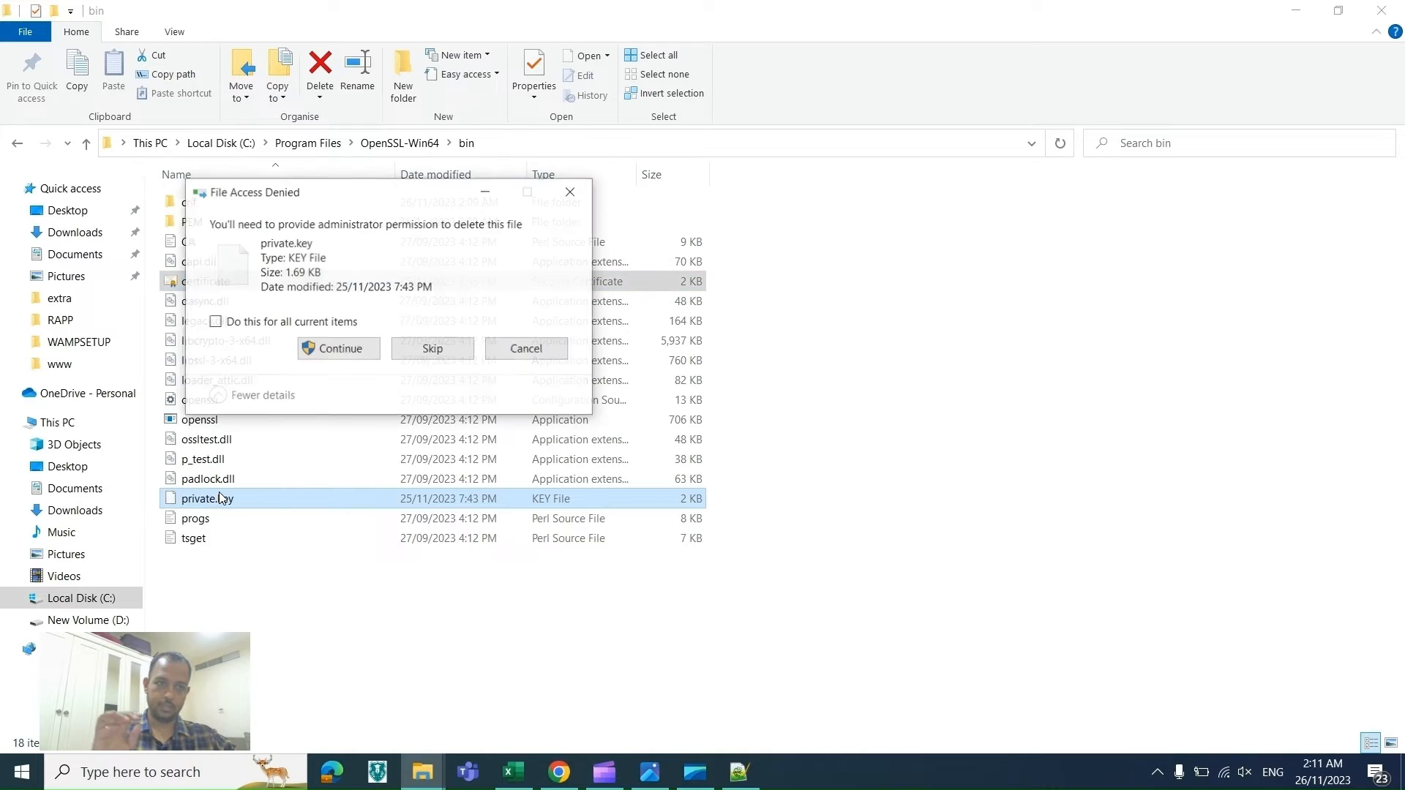
pyautogui.click(336, 356)
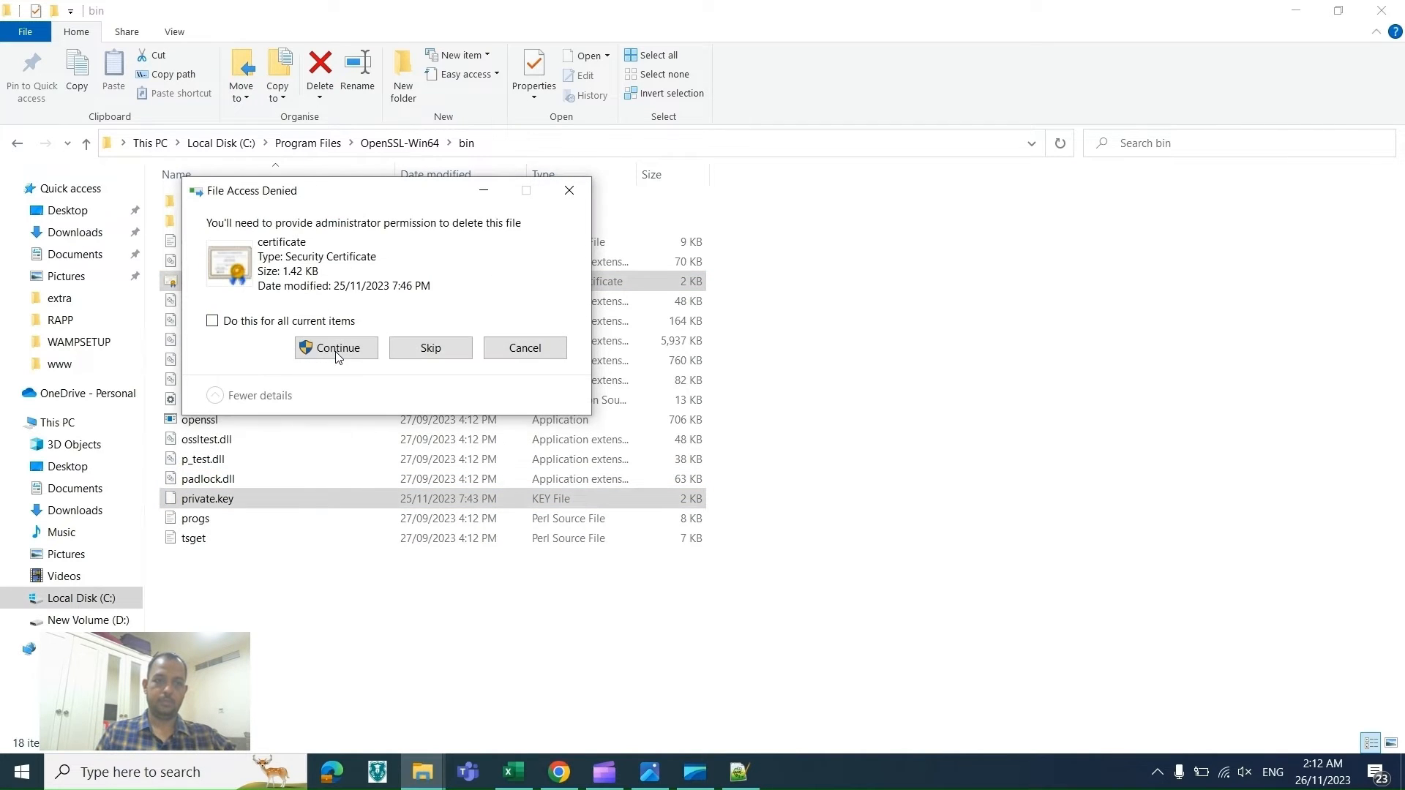
pyautogui.click(336, 357)
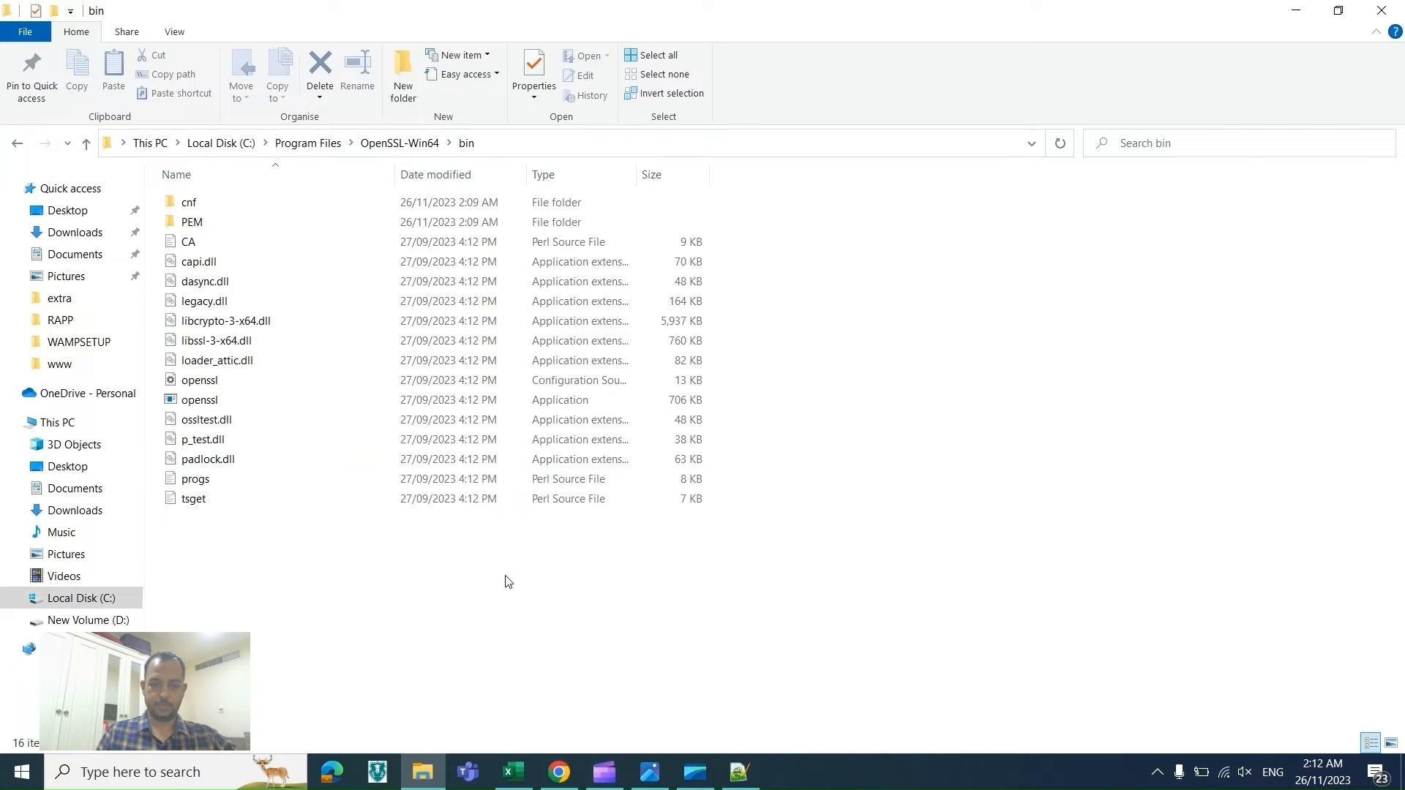
# Step: Check the checklist's OpenSSL steps and open Command Prompt as administrator
pyautogui.click(514, 772)
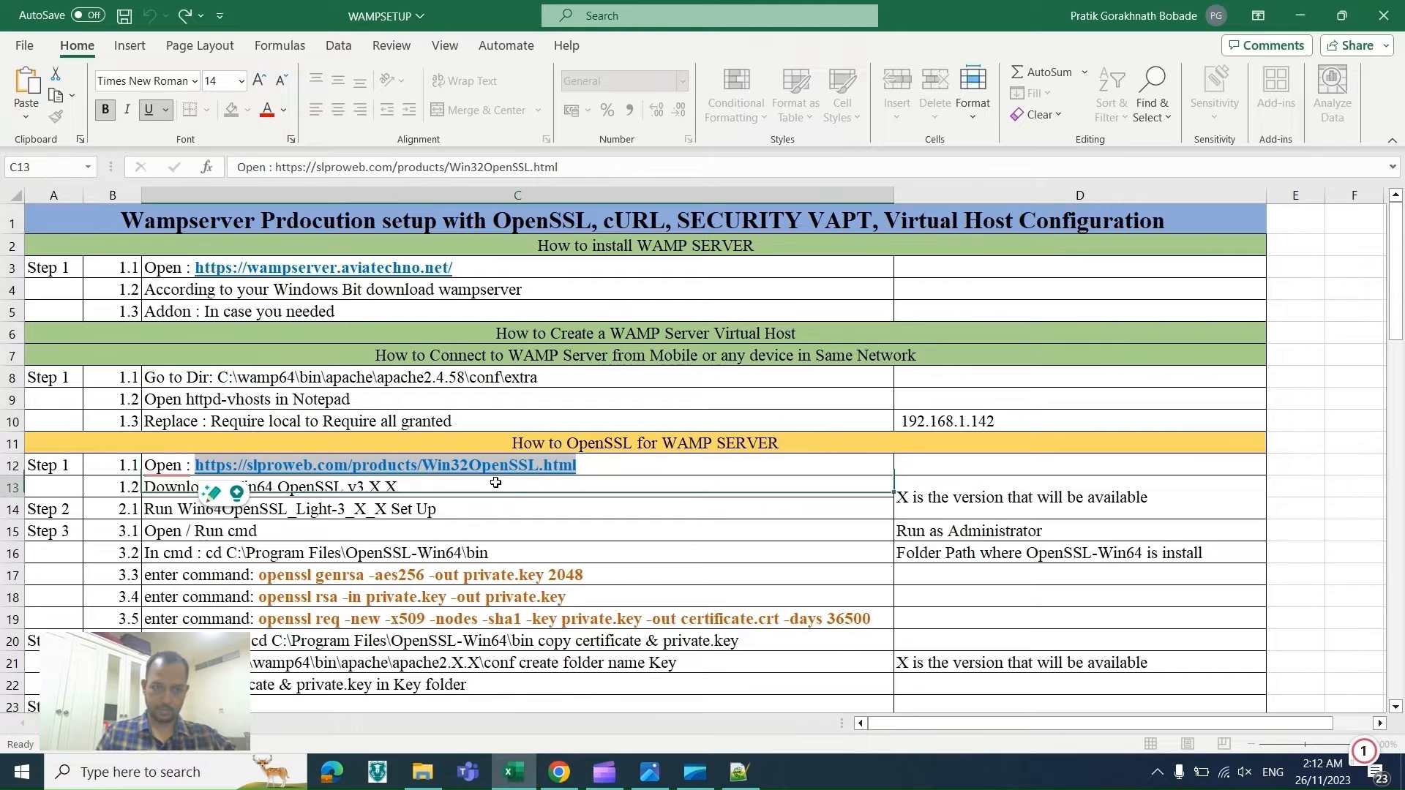
pyautogui.click(497, 485)
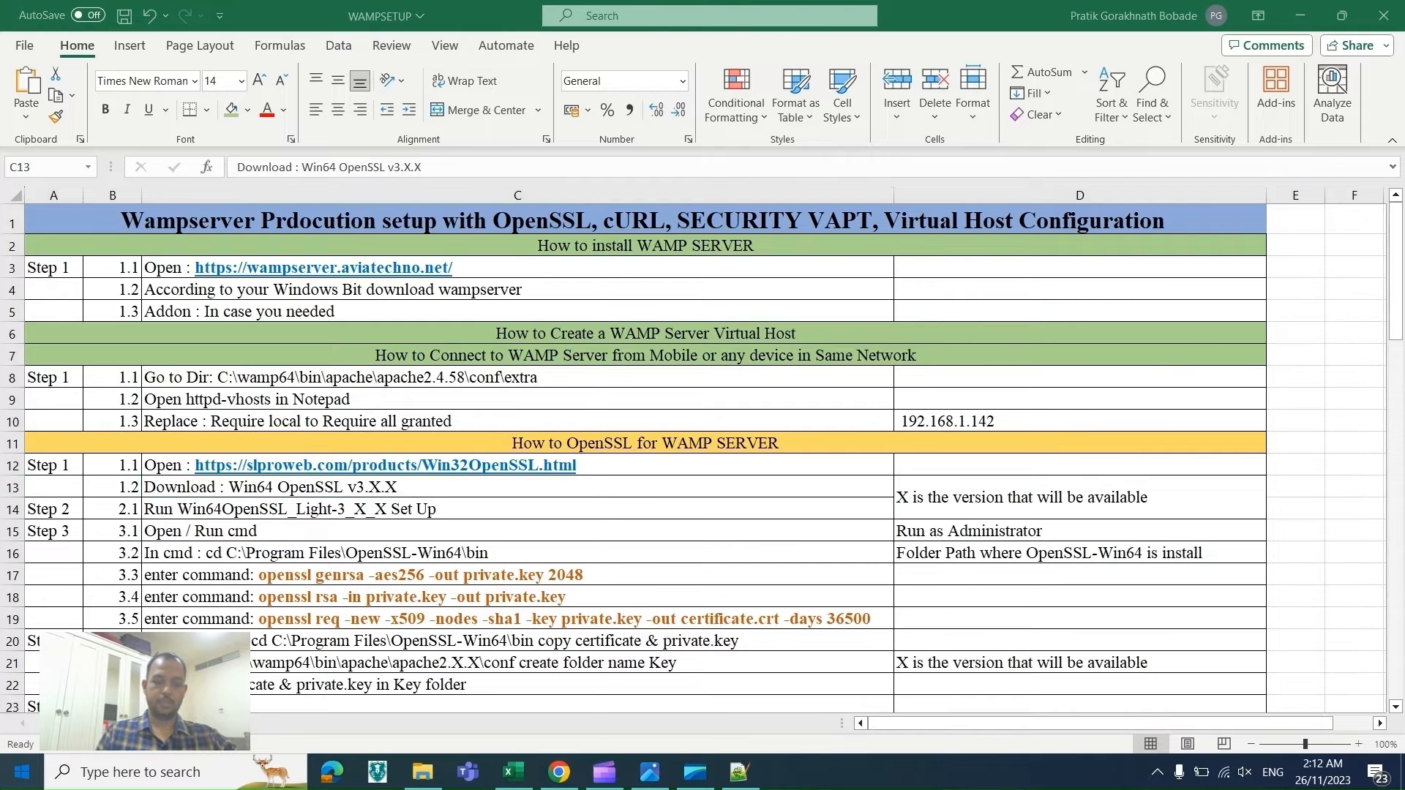
pyautogui.press('super')
pyautogui.write('cmd')
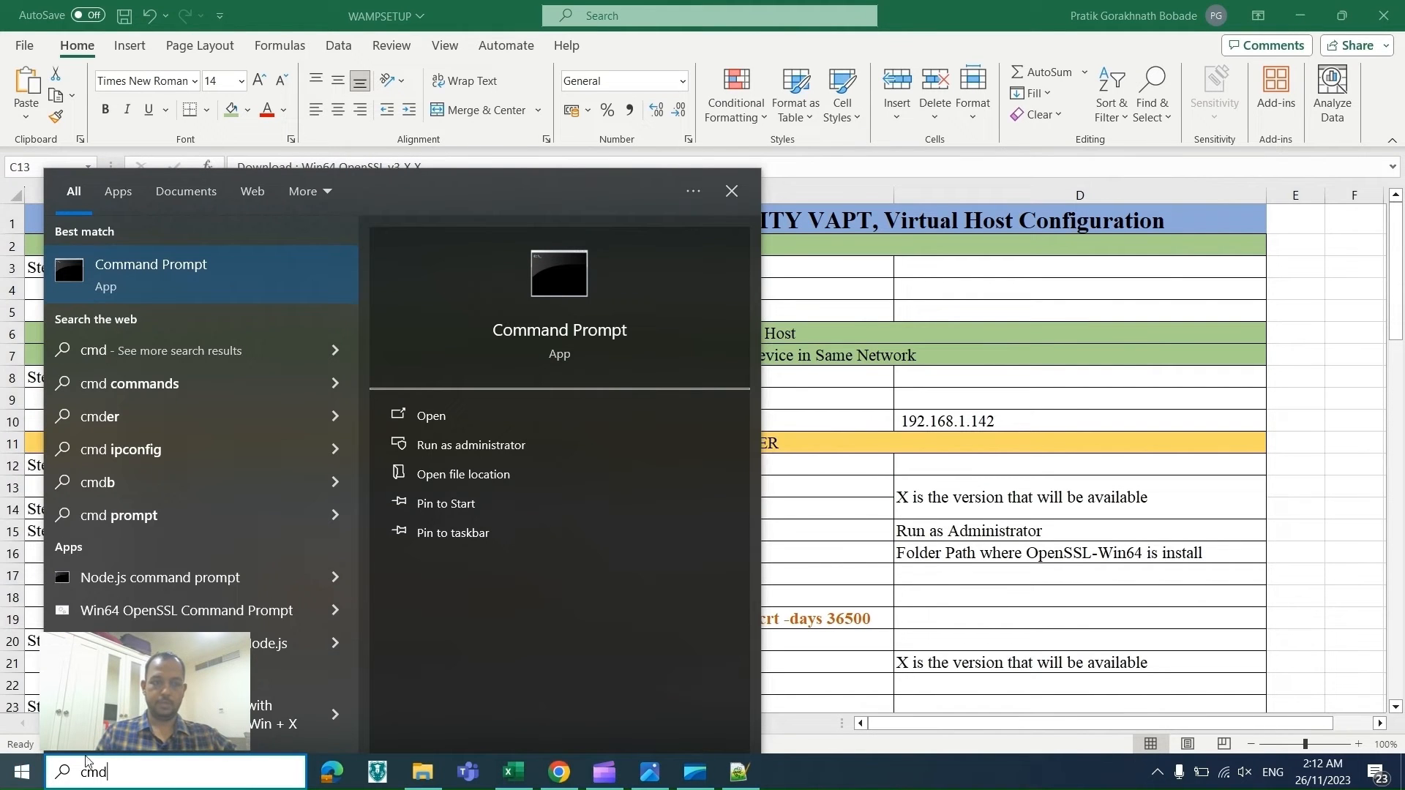
pyautogui.click(511, 453)
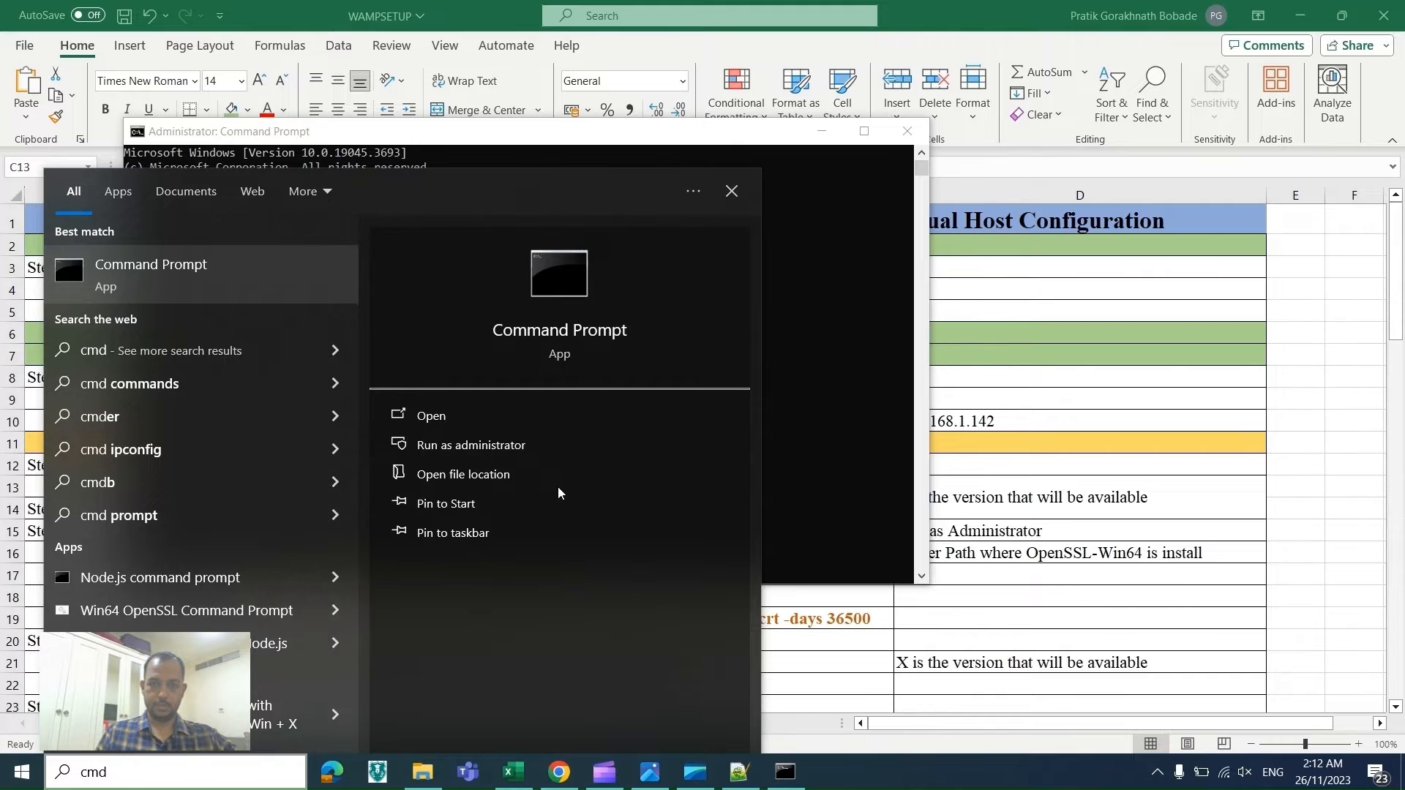
# Step: Copy the bin folder path and change the Command Prompt directory to C:\Program Files\OpenSSL-Win64\bin
pyautogui.hotkey('alt', 'Tab')
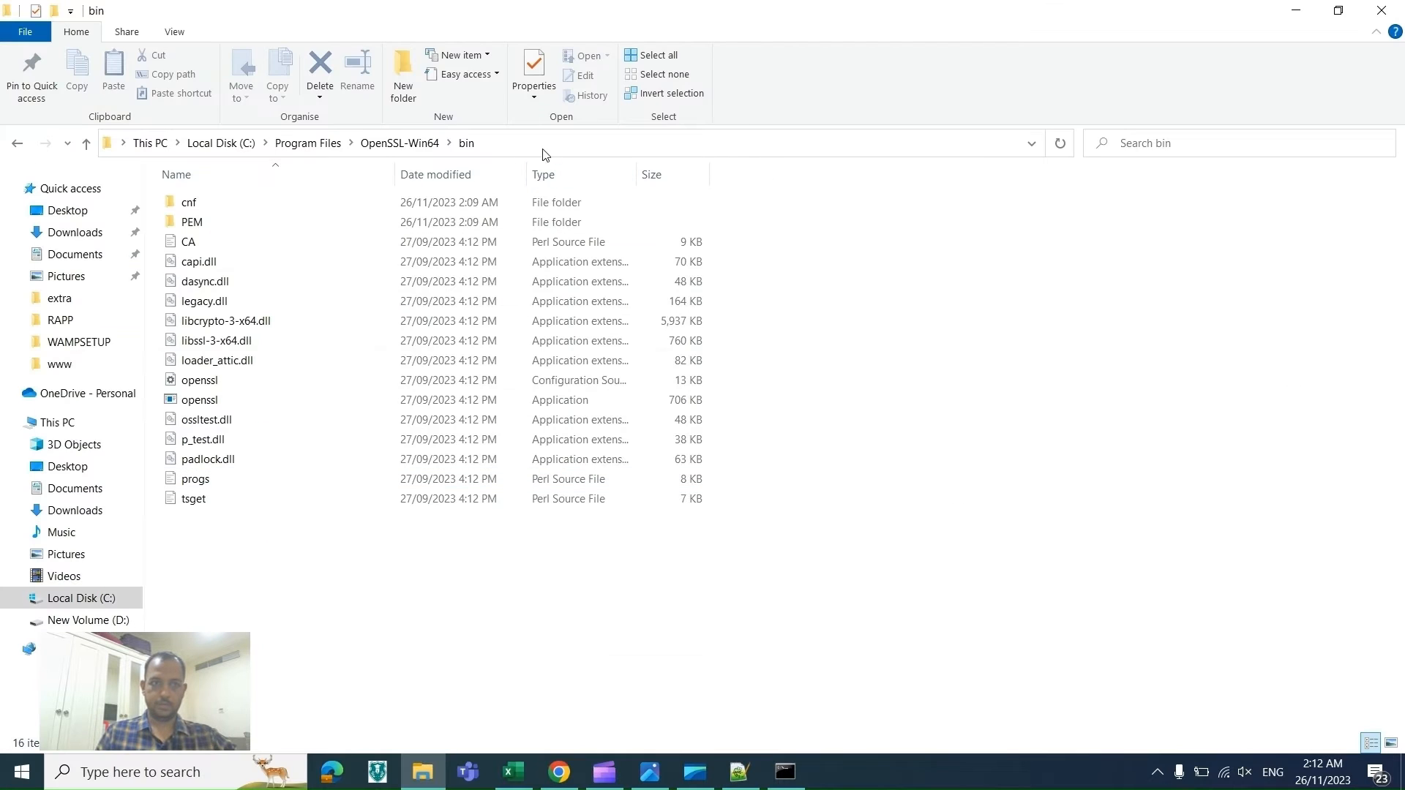
pyautogui.click(514, 147)
pyautogui.hotkey('ctrl', 'c')
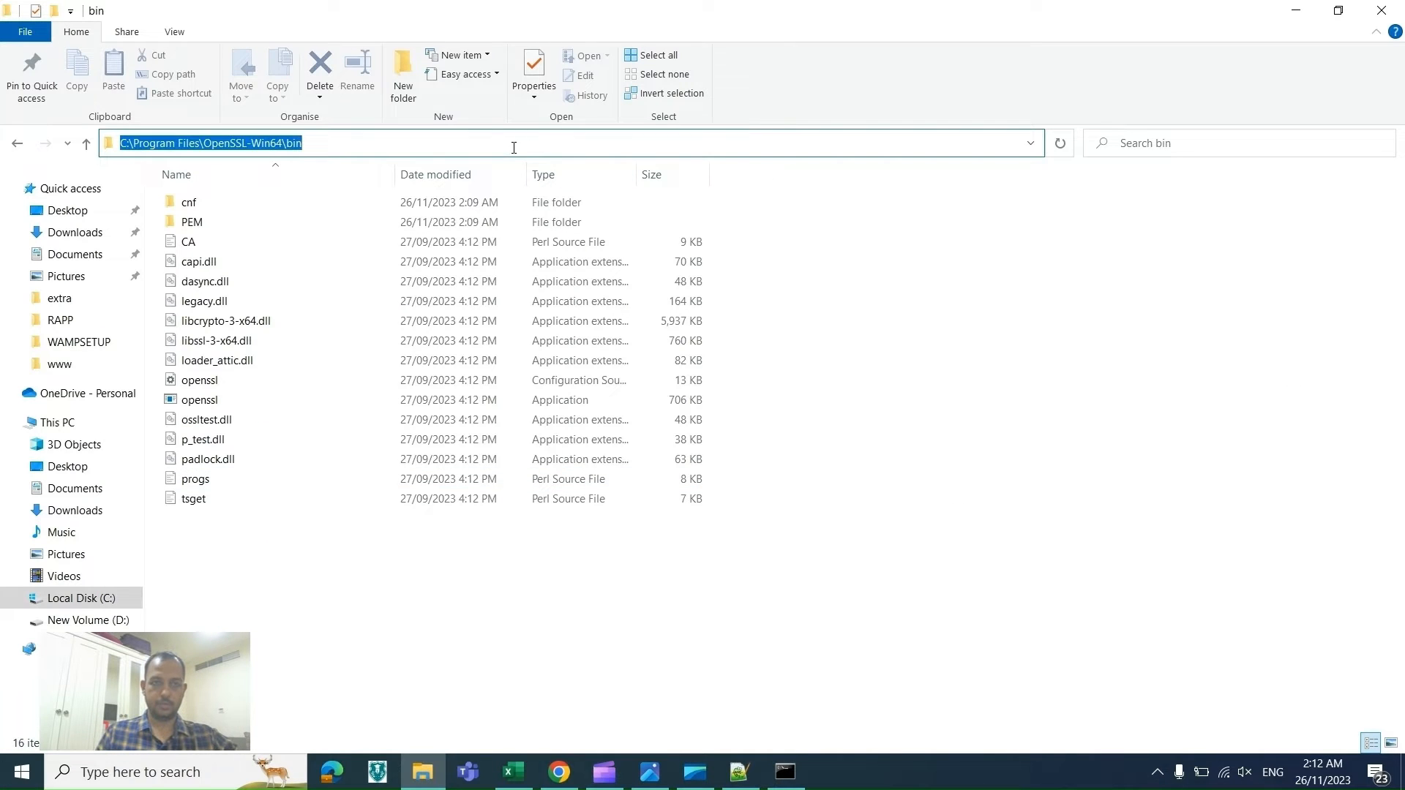
pyautogui.hotkey('alt', 'Tab')
pyautogui.hotkey('alt', 'Tab')
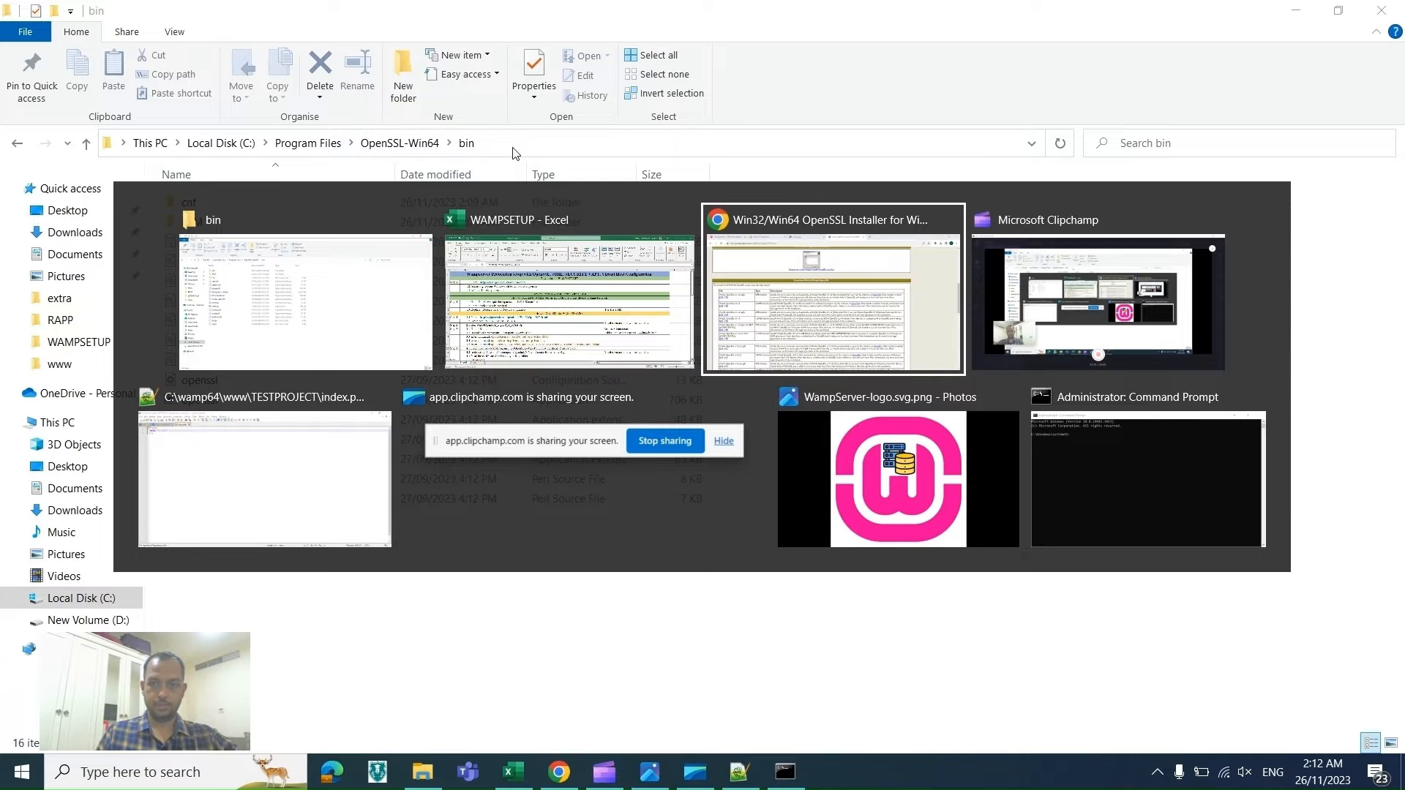
pyautogui.hotkey('alt', 'Tab')
pyautogui.hotkey('alt', 'Tab')
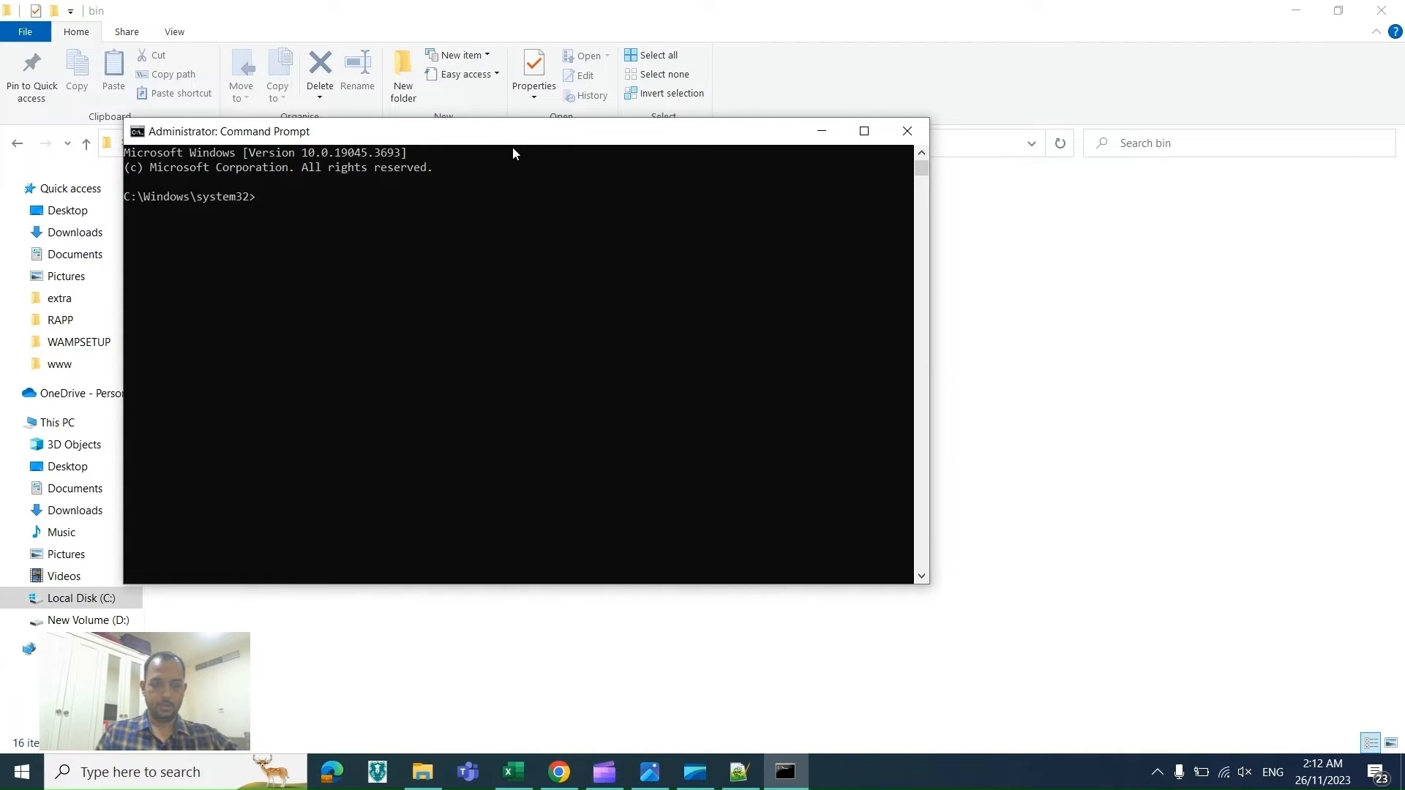
pyautogui.write('cd')
pyautogui.hotkey('ctrl', 'v')
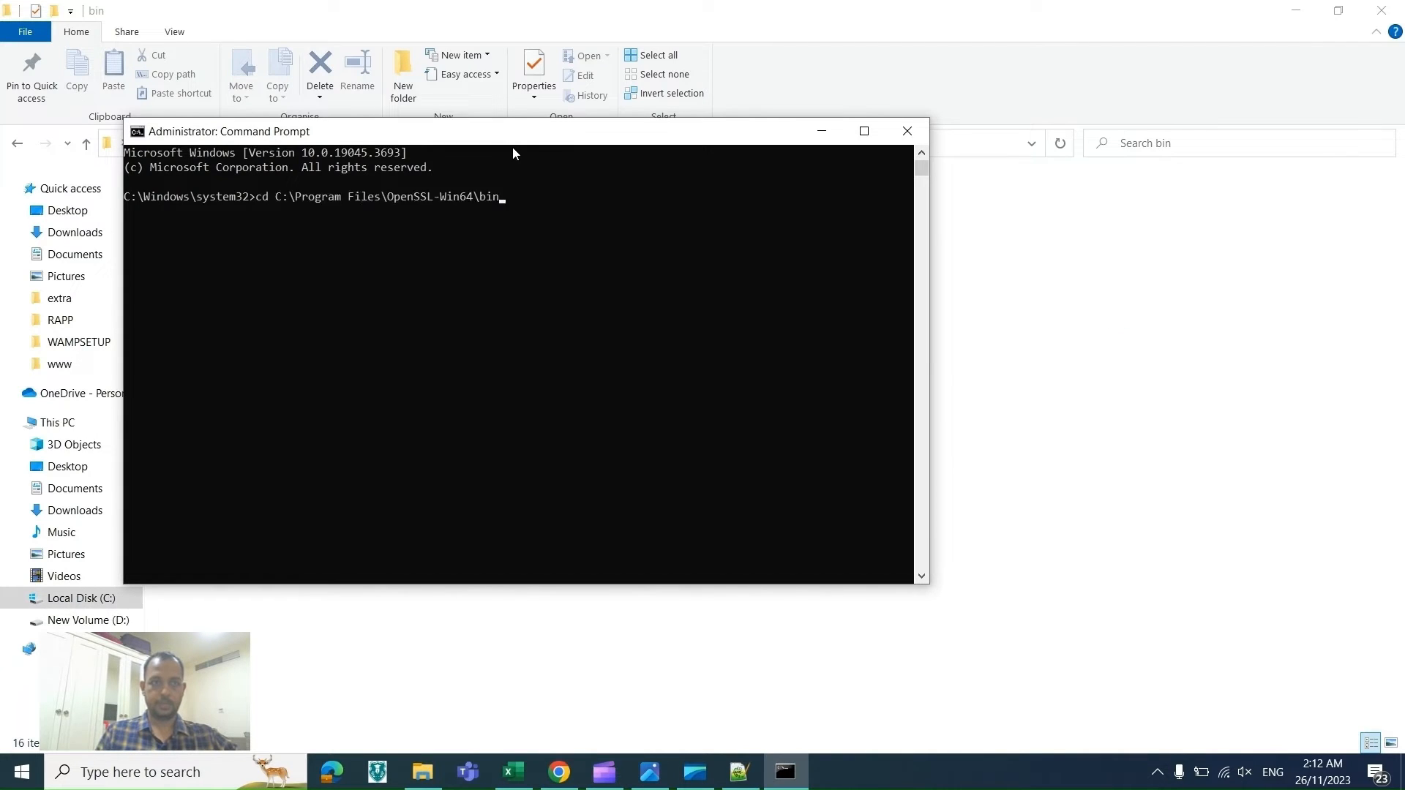
pyautogui.press('Return')
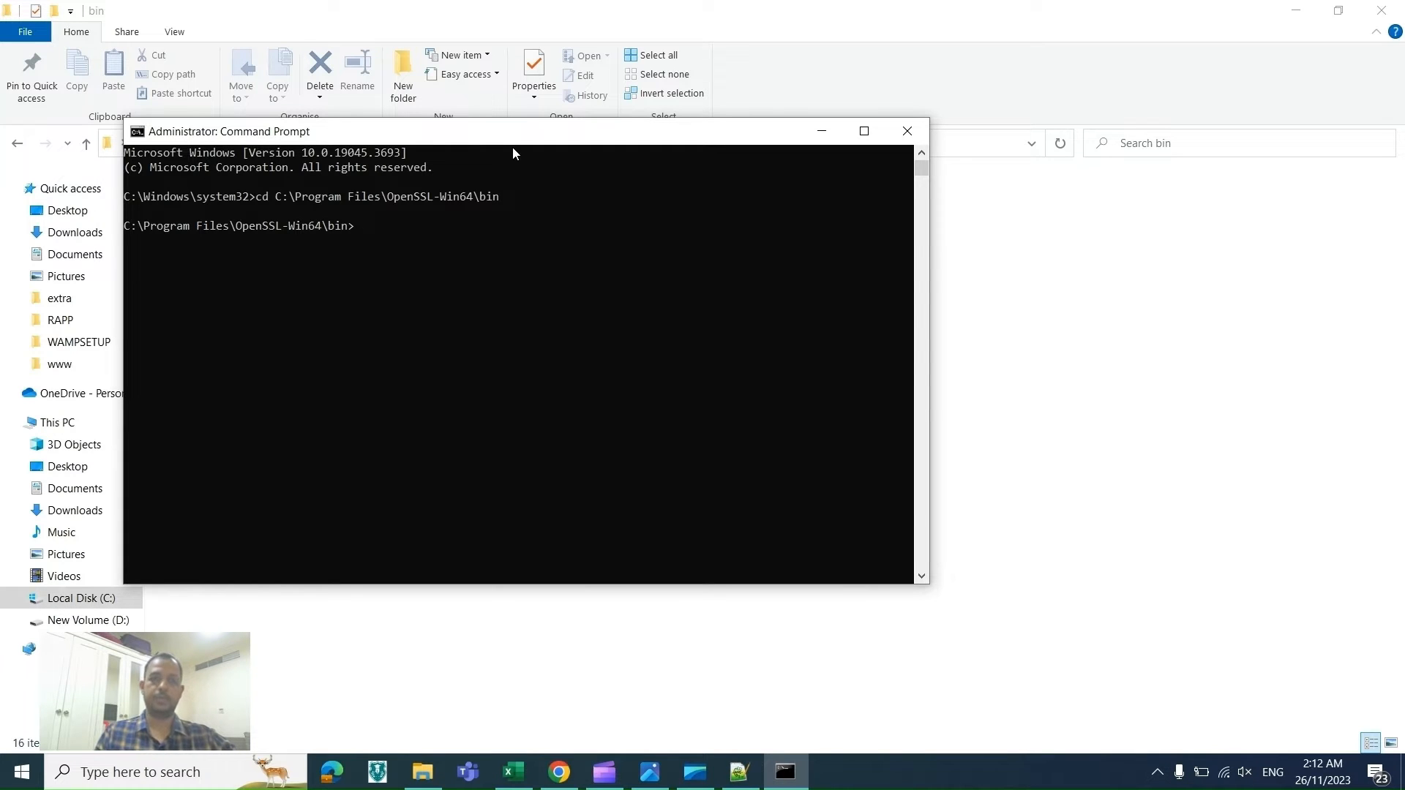
# Step: Copy the command openssl genrsa -aes256 -out private.key 2048 from row 17 of the checklist
pyautogui.hotkey('alt', 'Tab')
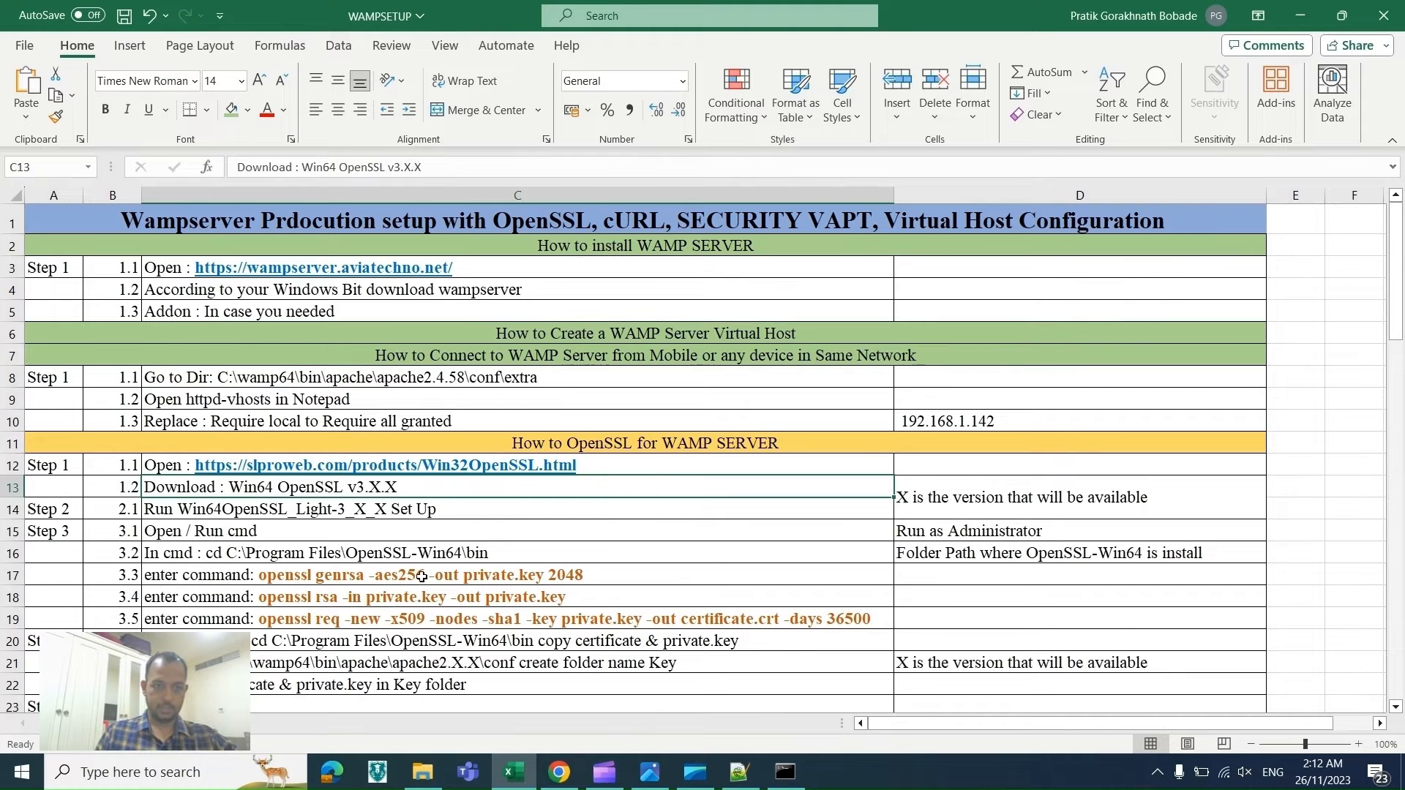
pyautogui.click(597, 578)
pyautogui.doubleClick(597, 578)
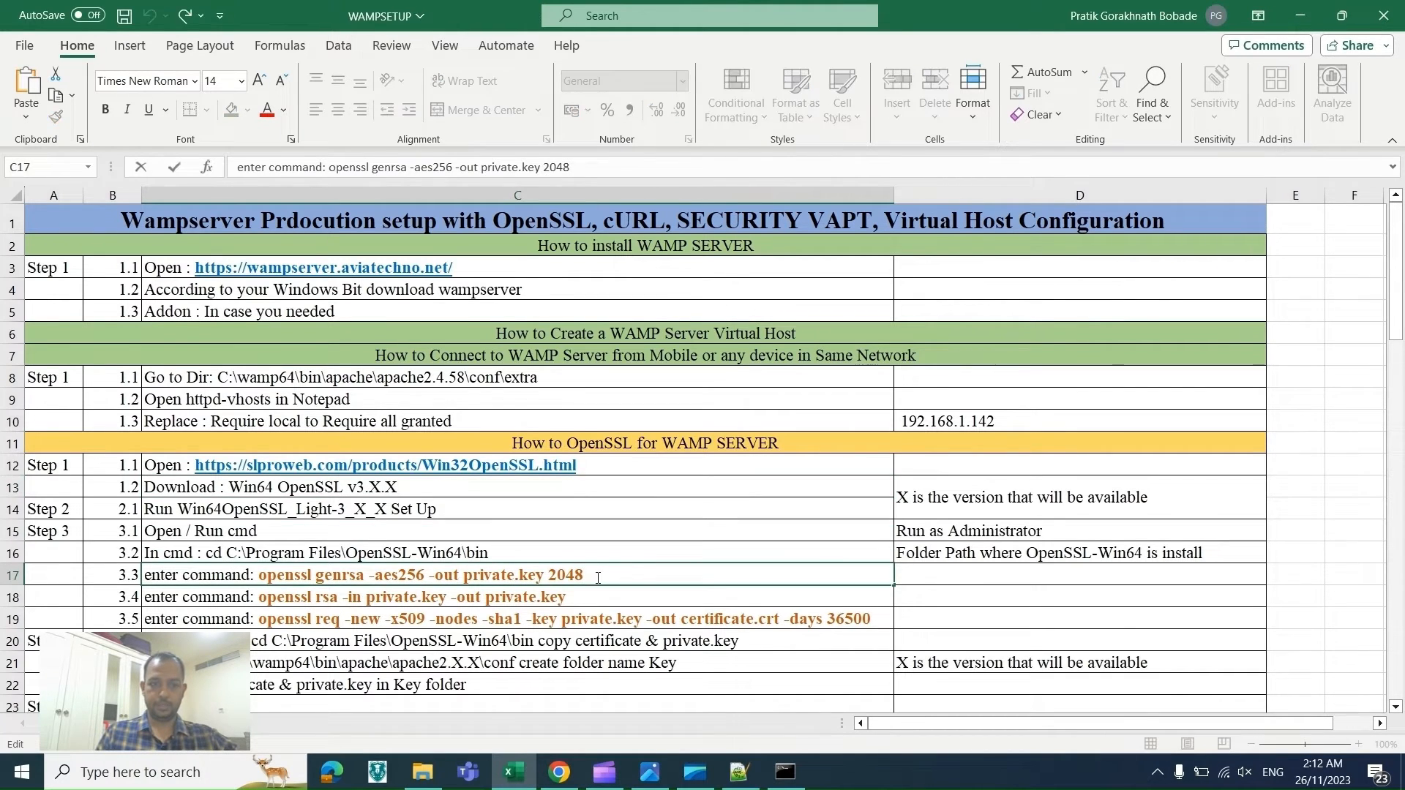
pyautogui.moveTo(594, 578); pyautogui.dragTo(263, 579)
pyautogui.hotkey('ctrl', 'c')
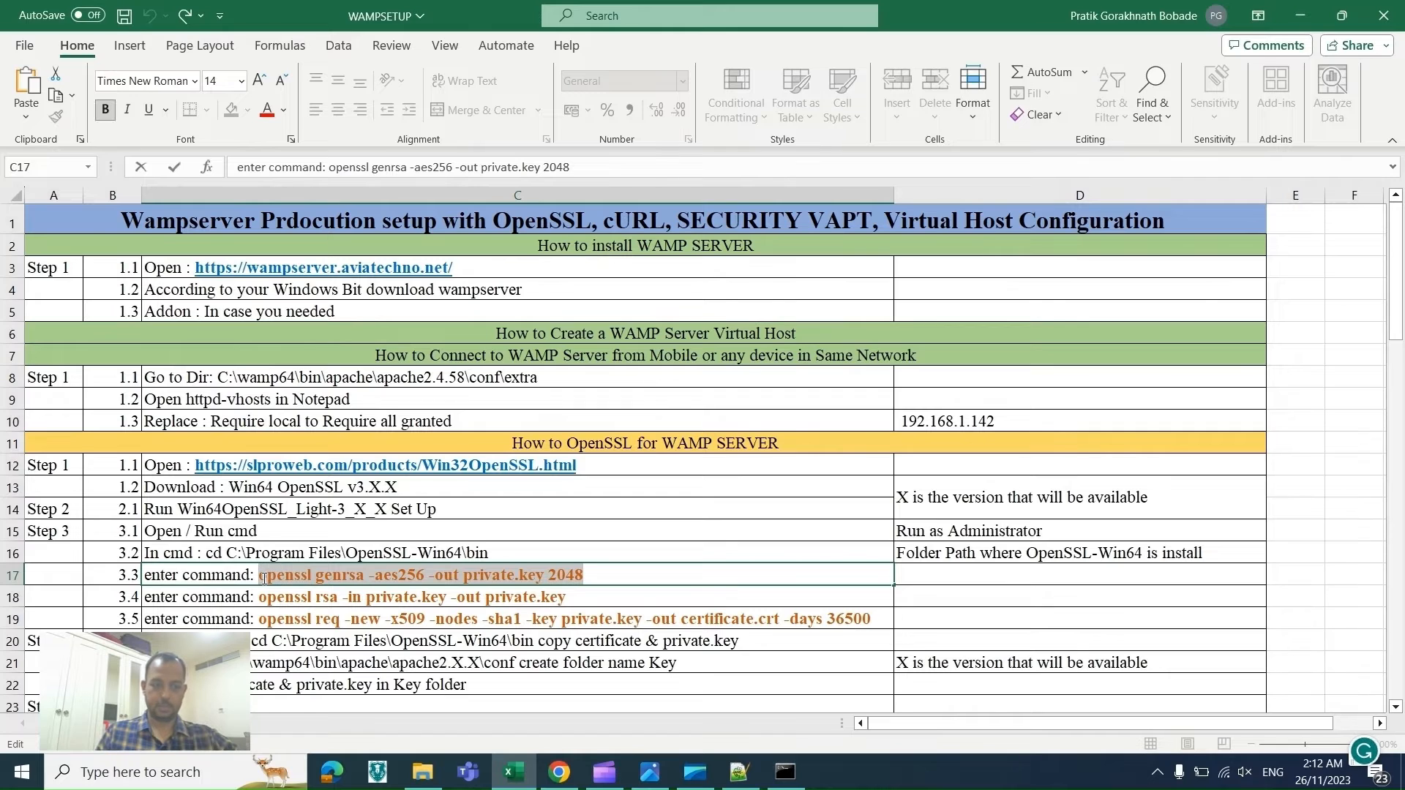
# Step: Run the openssl genrsa -aes256 -out private.key 2048 command in Command Prompt and enter the PEM pass phrase twice
pyautogui.hotkey('alt', 'Tab')
pyautogui.hotkey('ctrl', 'v')
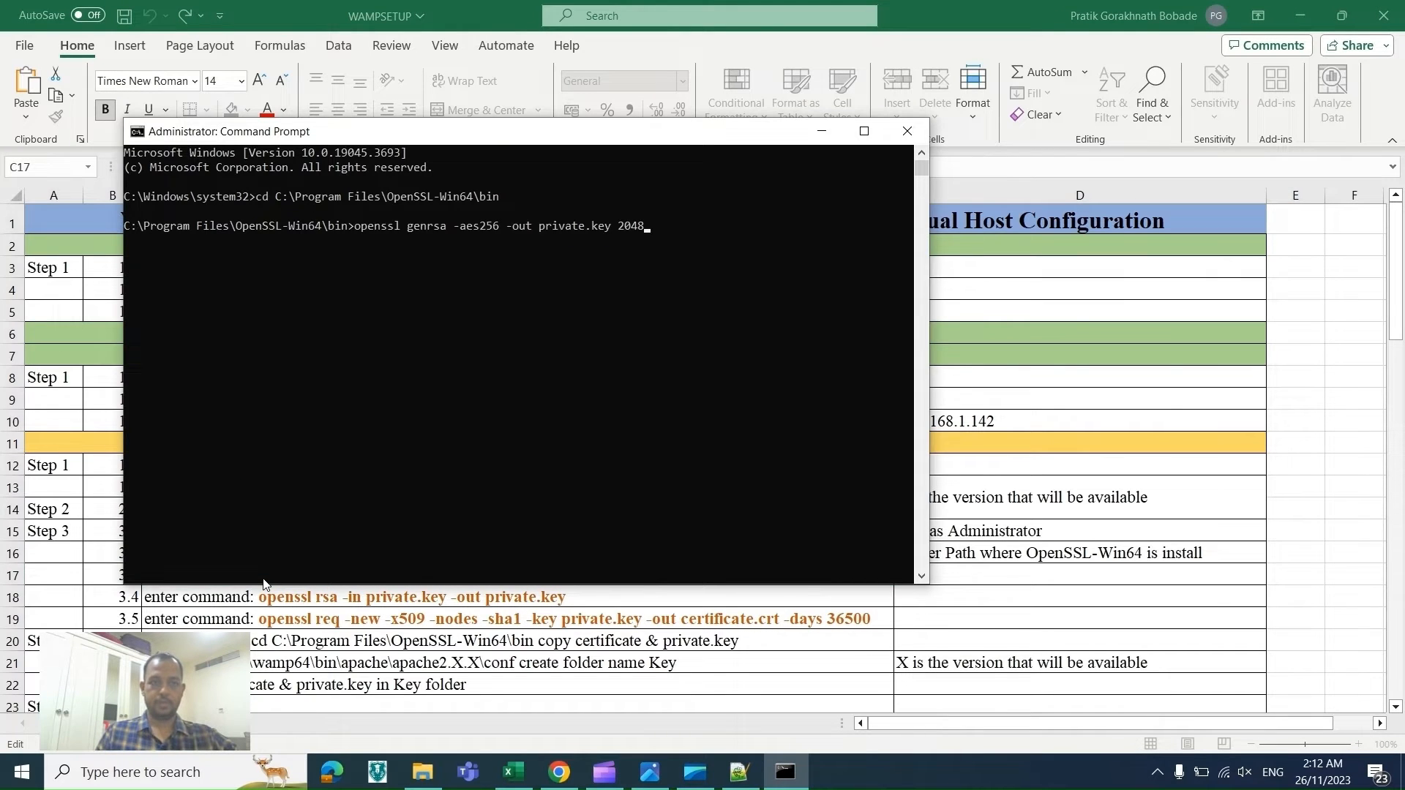
pyautogui.press('Return')
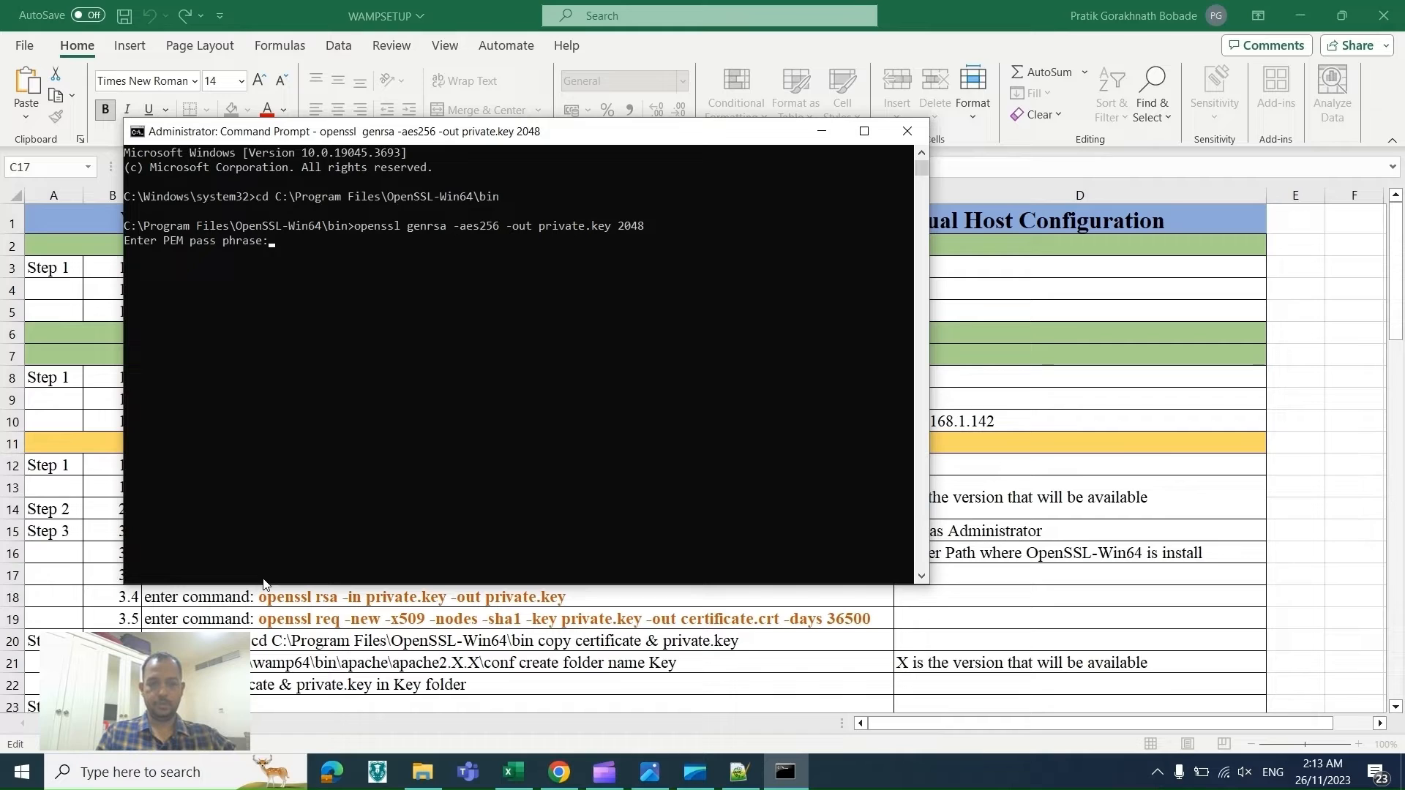
pyautogui.press('Return')
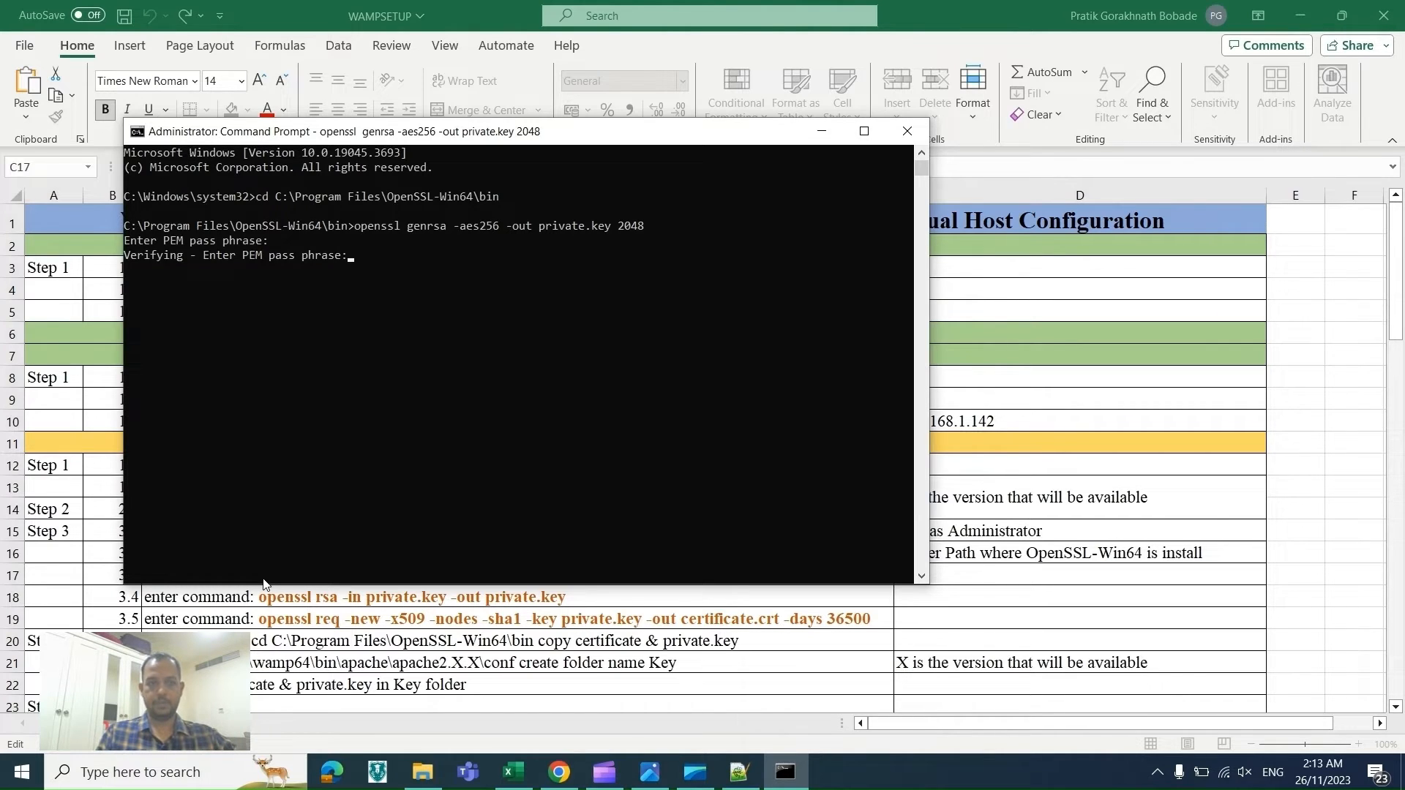
pyautogui.press('Return')
# Step: Copy the command openssl rsa -in private.key -out private.key from row 18 of the checklist
pyautogui.hotkey('alt', 'Tab')
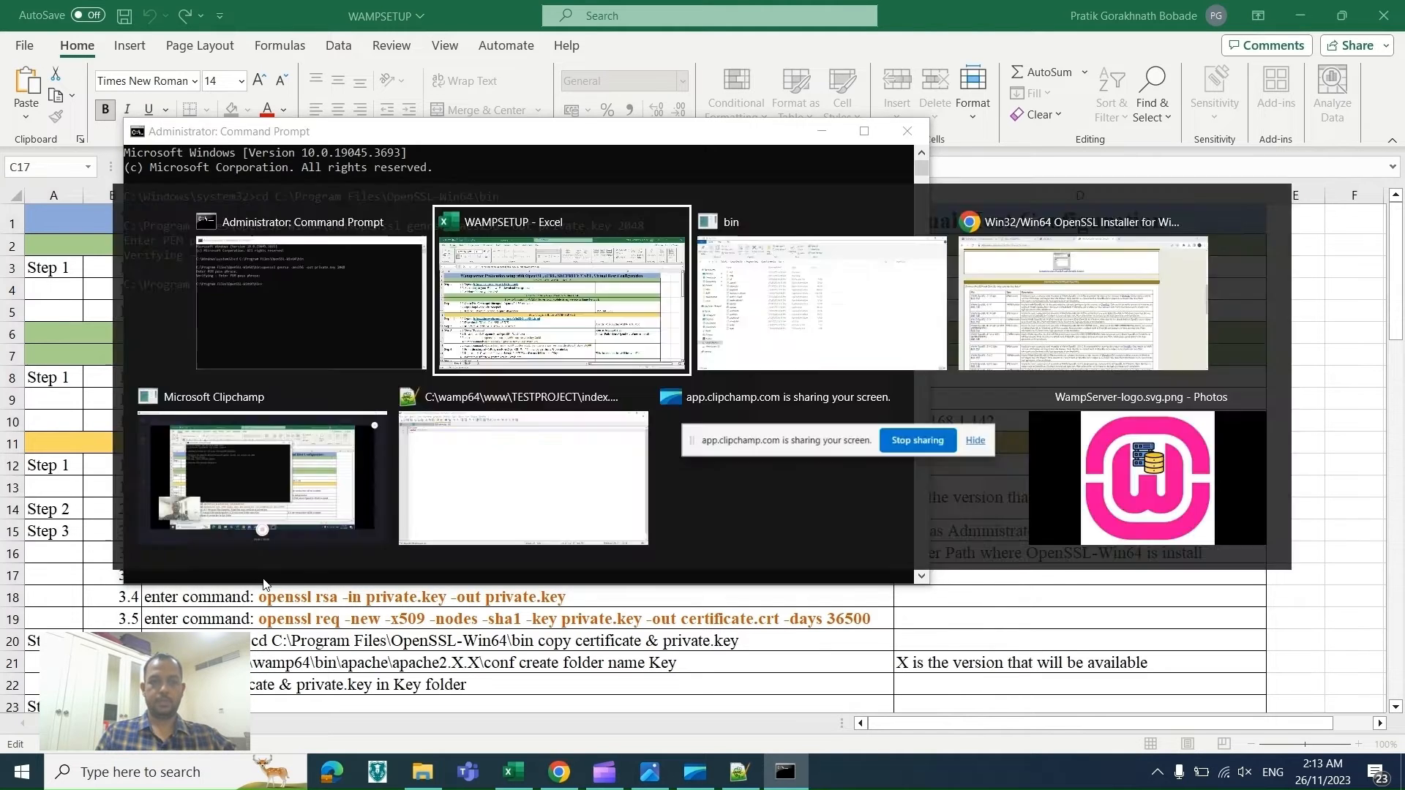
pyautogui.press('Escape')
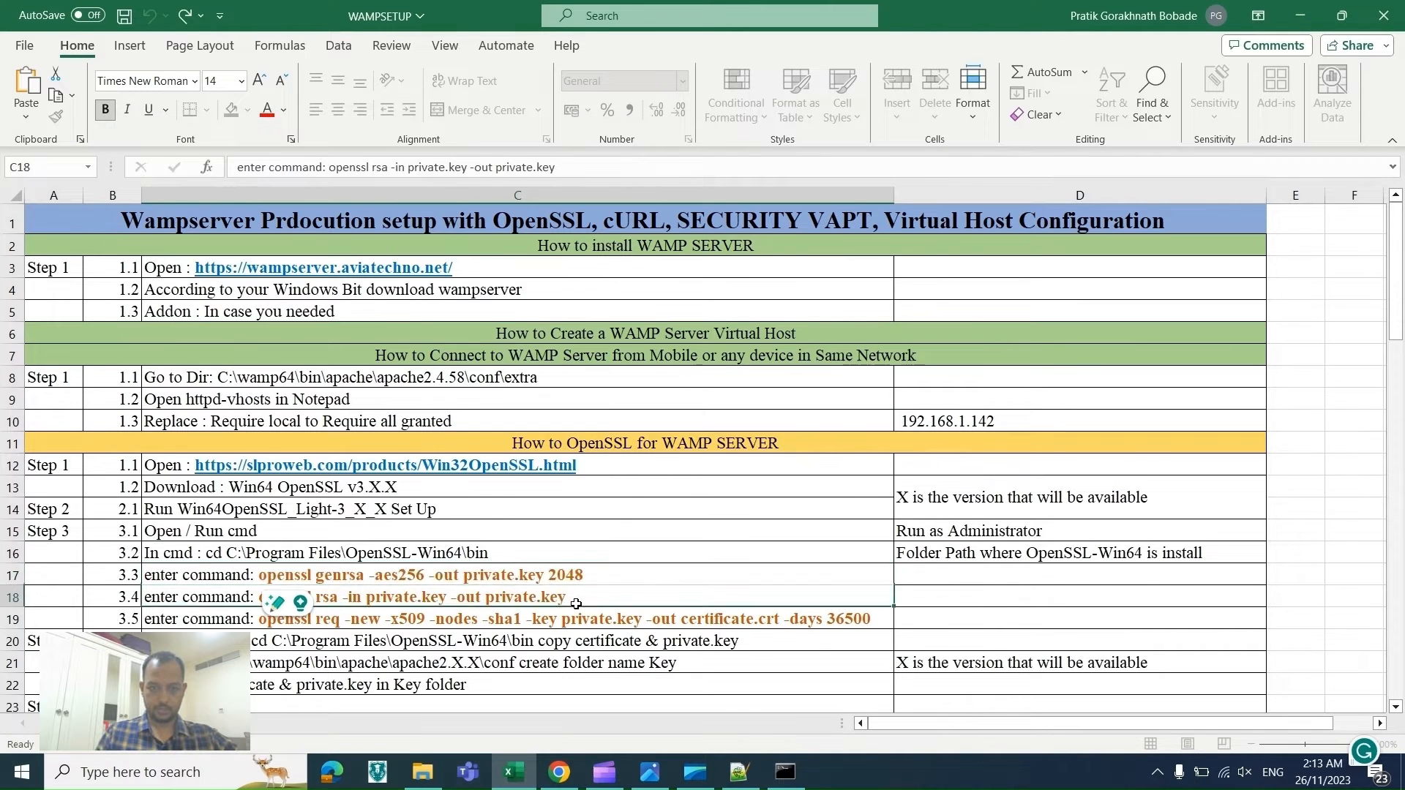
pyautogui.hotkey('ctrl', 'Down')
pyautogui.click(602, 418)
pyautogui.press('Up')
pyautogui.press('Up')
pyautogui.press('Up')
pyautogui.press('Up')
pyautogui.press('Up')
pyautogui.press('Up')
pyautogui.press('Up')
pyautogui.press('Up')
pyautogui.press('Up')
pyautogui.press('Up')
pyautogui.press('Up')
pyautogui.press('Up')
pyautogui.press('Up')
pyautogui.press('Up')
pyautogui.press('Up')
pyautogui.press('Up')
pyautogui.press('Up')
pyautogui.press('Up')
pyautogui.press('Up')
pyautogui.press('Up')
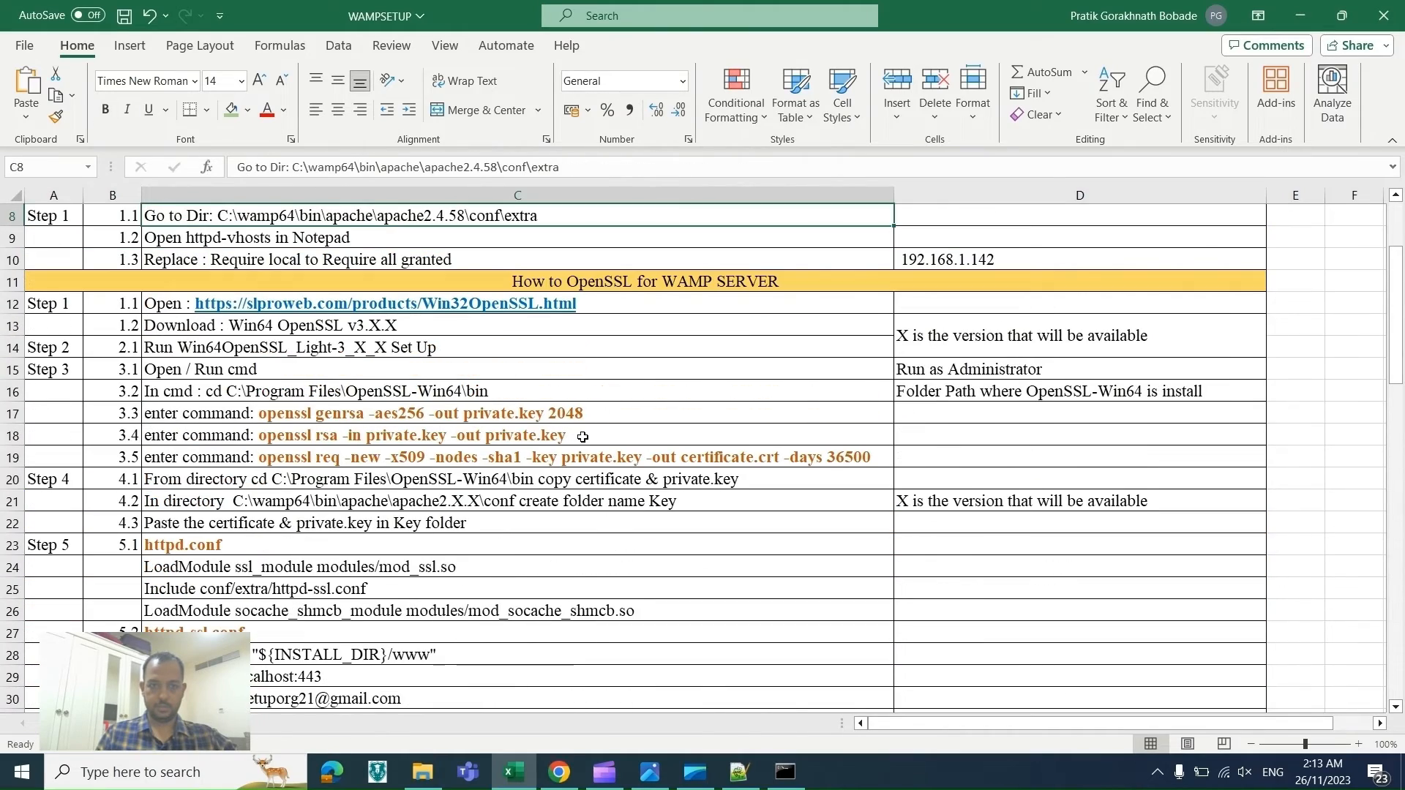
pyautogui.press('Down')
pyautogui.press('Down')
pyautogui.press('Down')
pyautogui.press('Down')
pyautogui.press('Down')
pyautogui.press('Down')
pyautogui.press('Down')
pyautogui.press('Down')
pyautogui.press('Down')
pyautogui.press('Down')
pyautogui.press('F2')
pyautogui.hotkey('ctrl', 'shift', 'Left')
pyautogui.keyDown('shift'); pyautogui.click(260, 431); pyautogui.keyUp('shift')
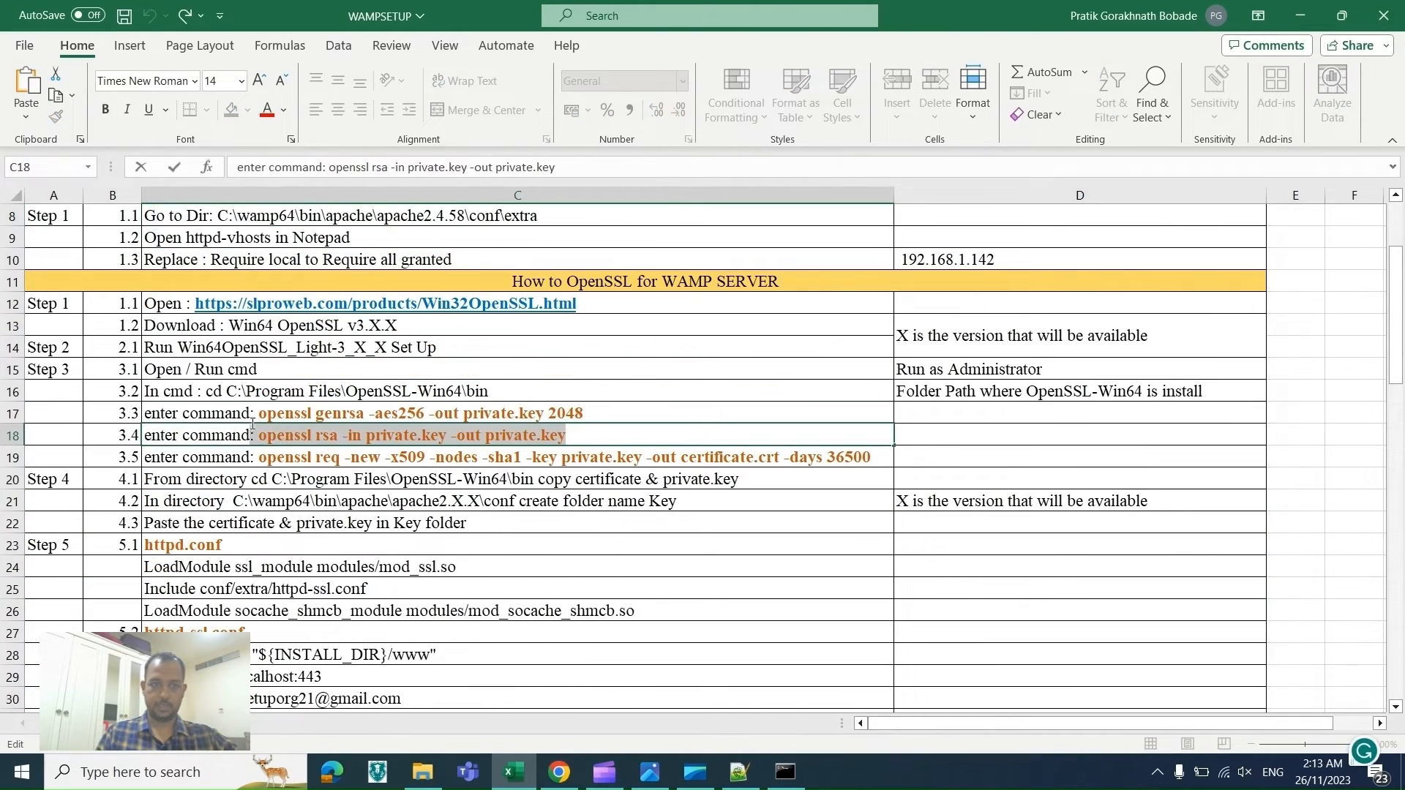
pyautogui.hotkey('ctrl', 'c')
# Step: Run openssl rsa -in private.key -out private.key, entering the key's pass phrase, and rerun it once more with the pass phrase
pyautogui.hotkey('alt', 'Tab')
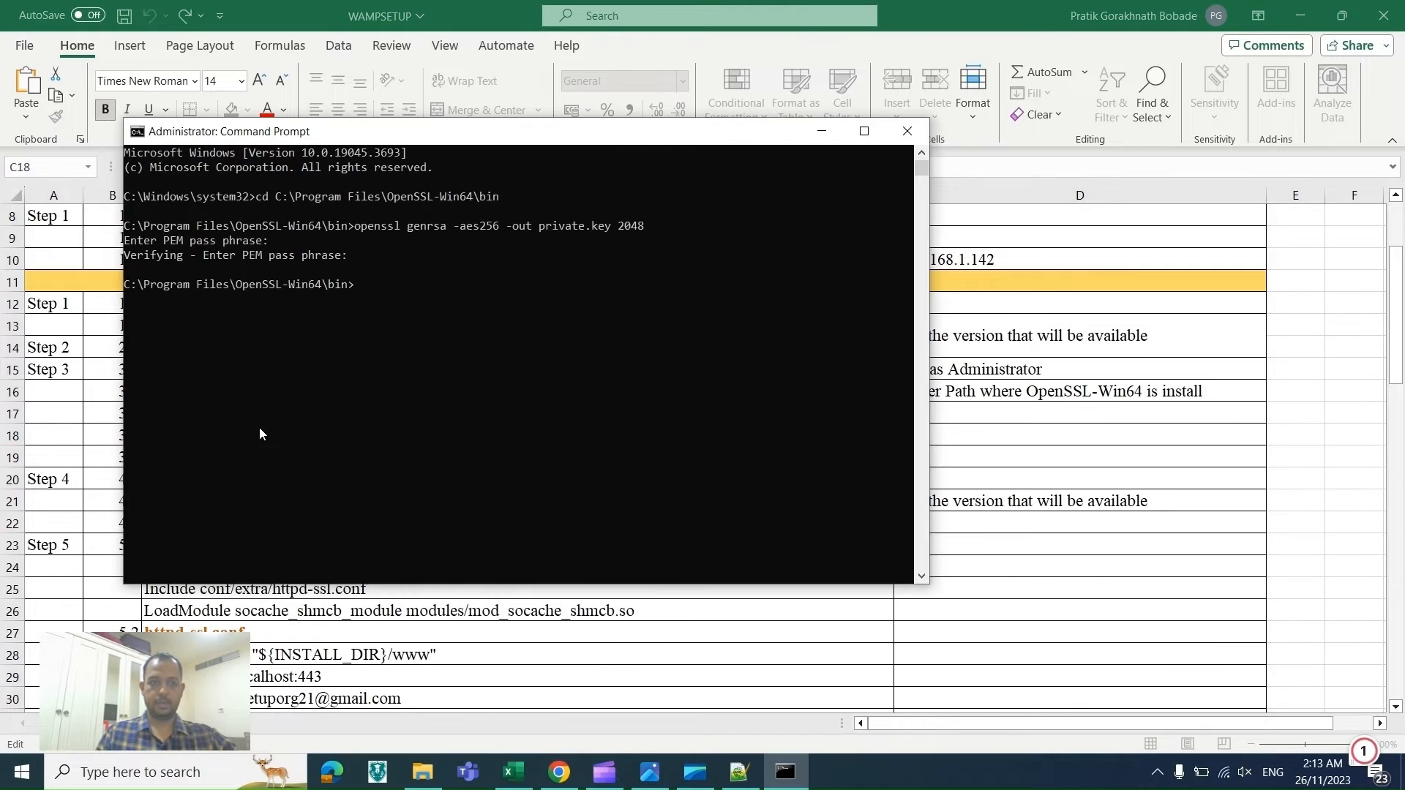
pyautogui.hotkey('ctrl', 'v')
pyautogui.press('Return')
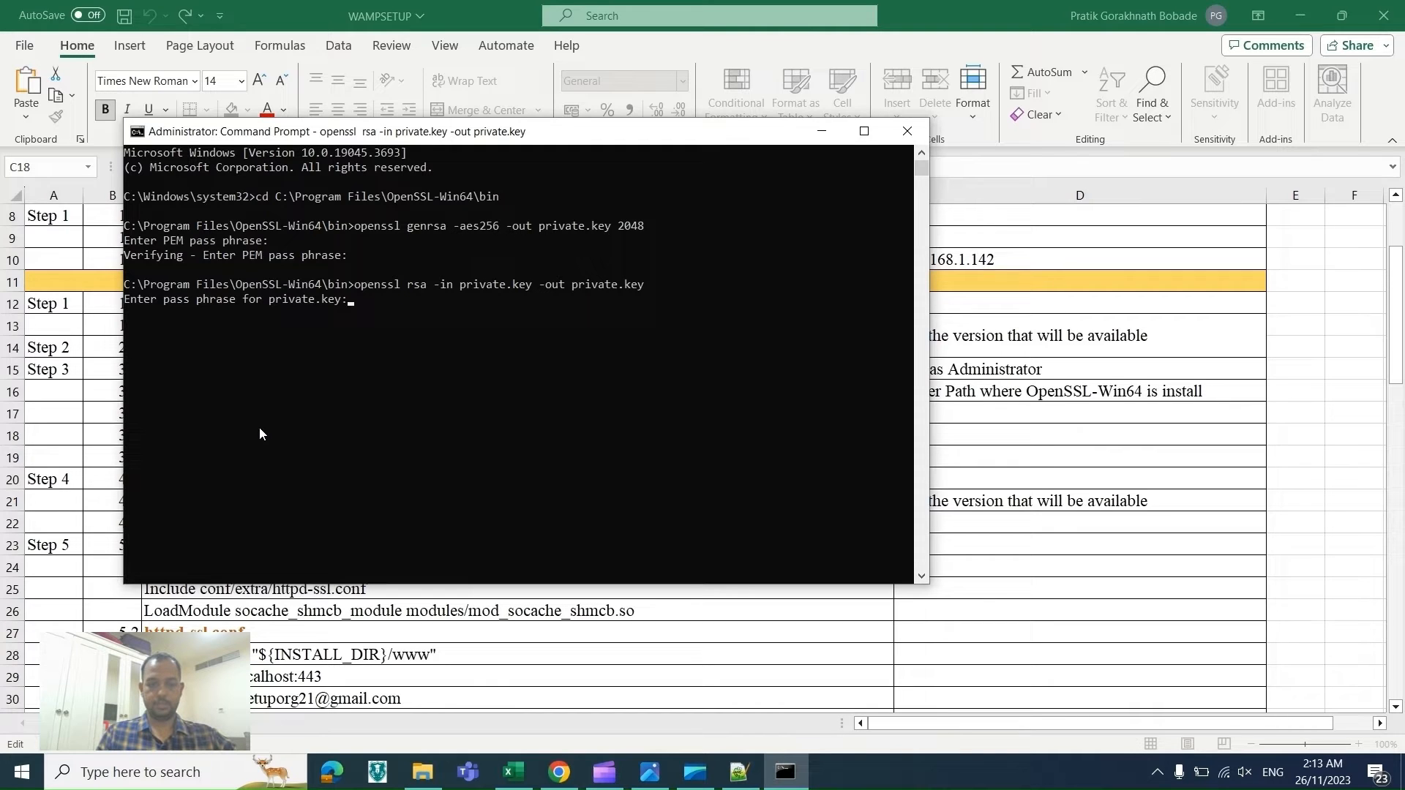
pyautogui.press('Return')
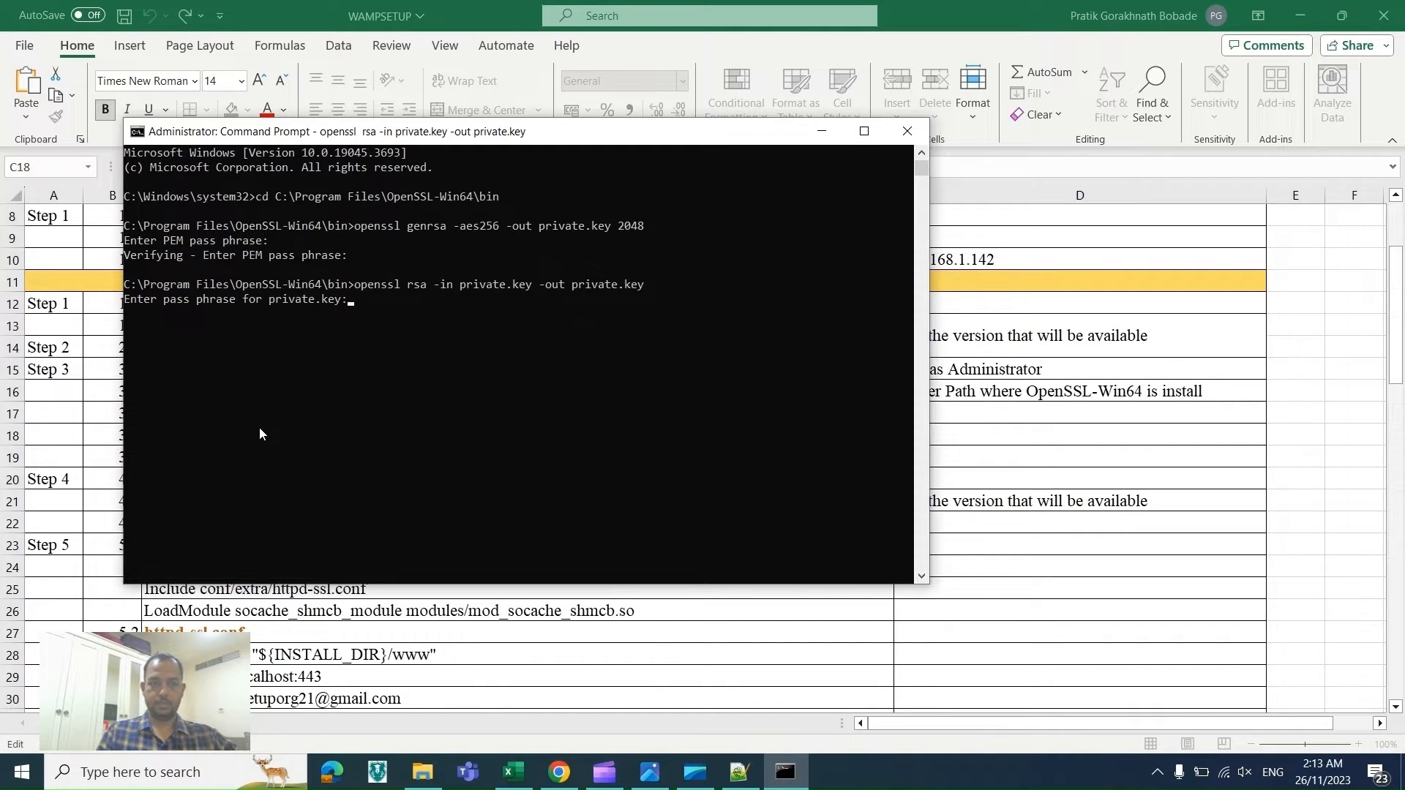
pyautogui.press('Up')
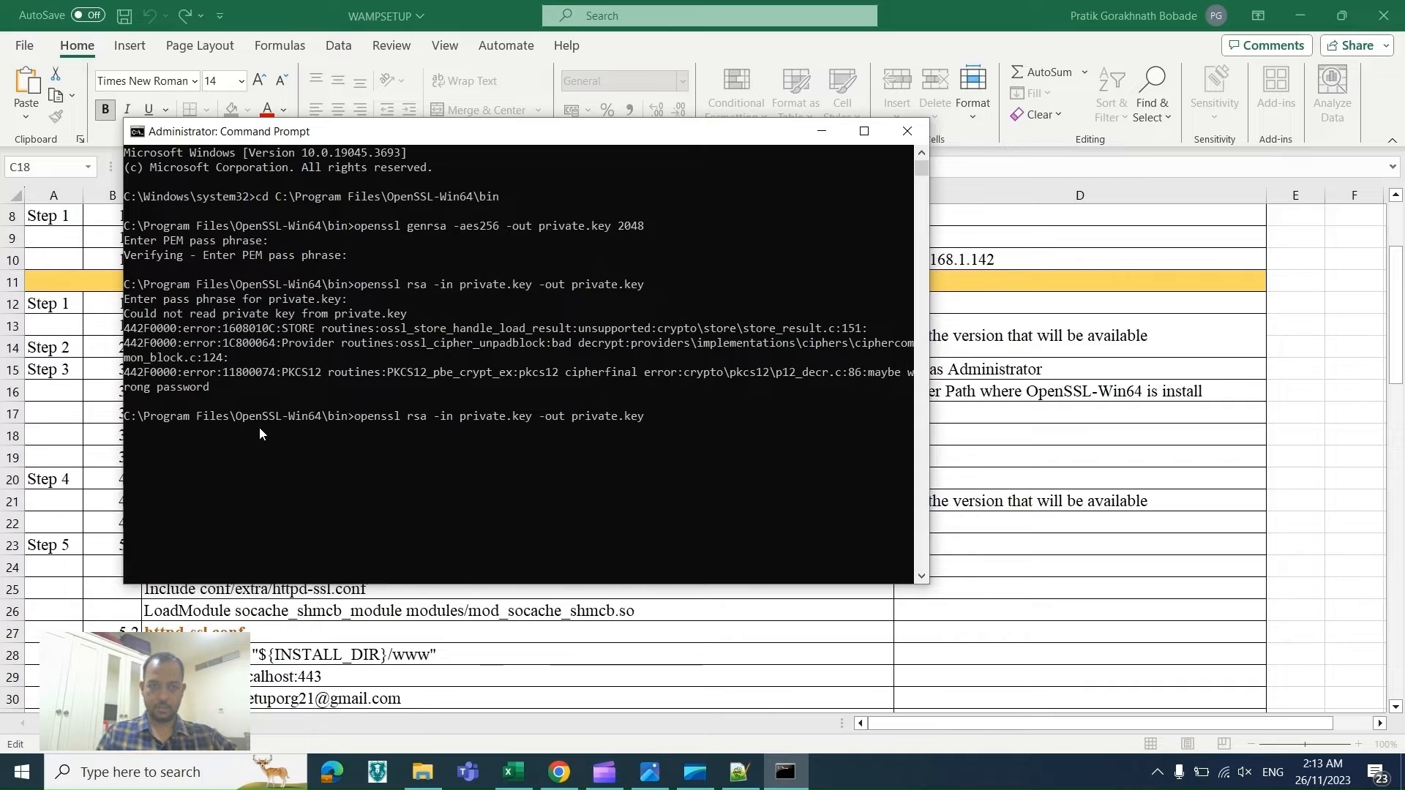
pyautogui.press('Return')
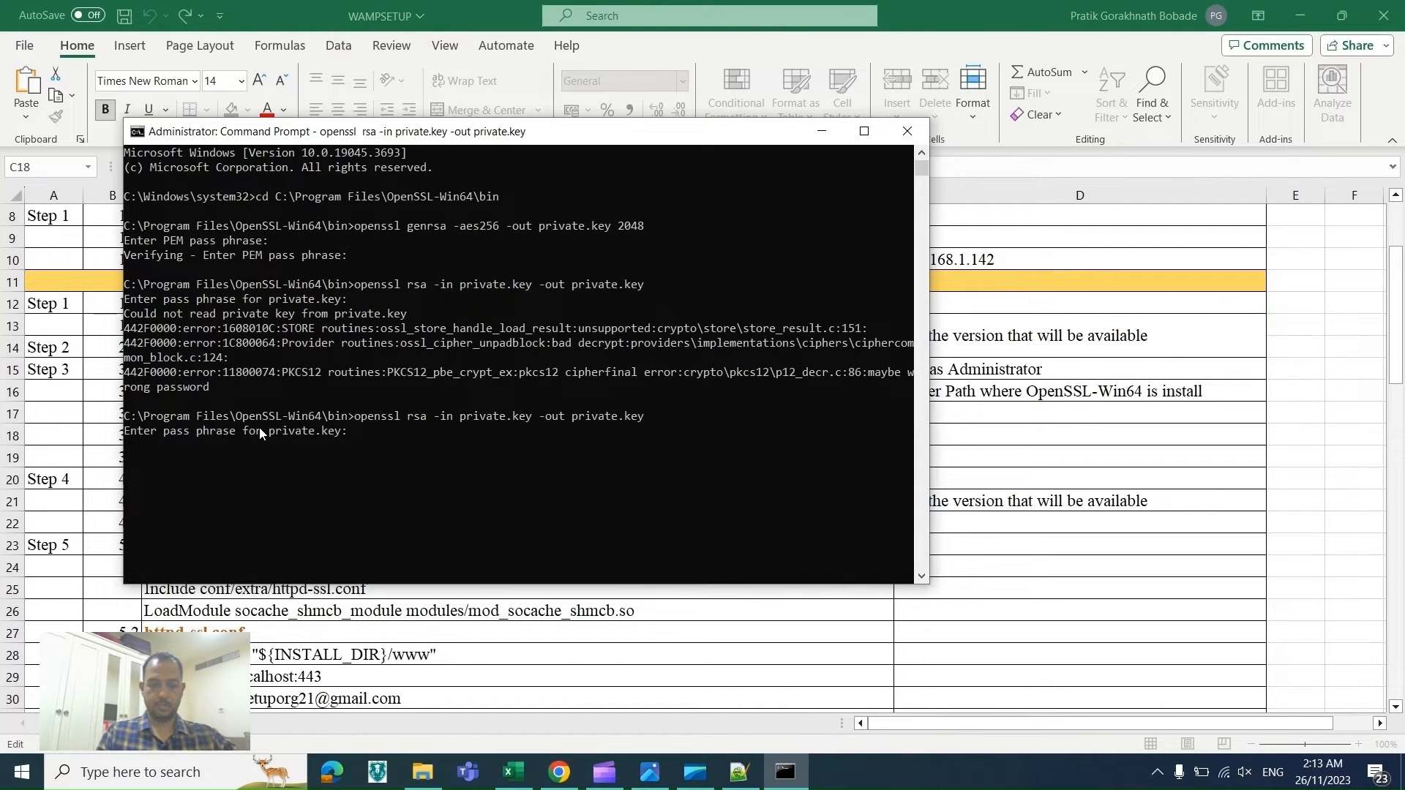
pyautogui.press('Return')
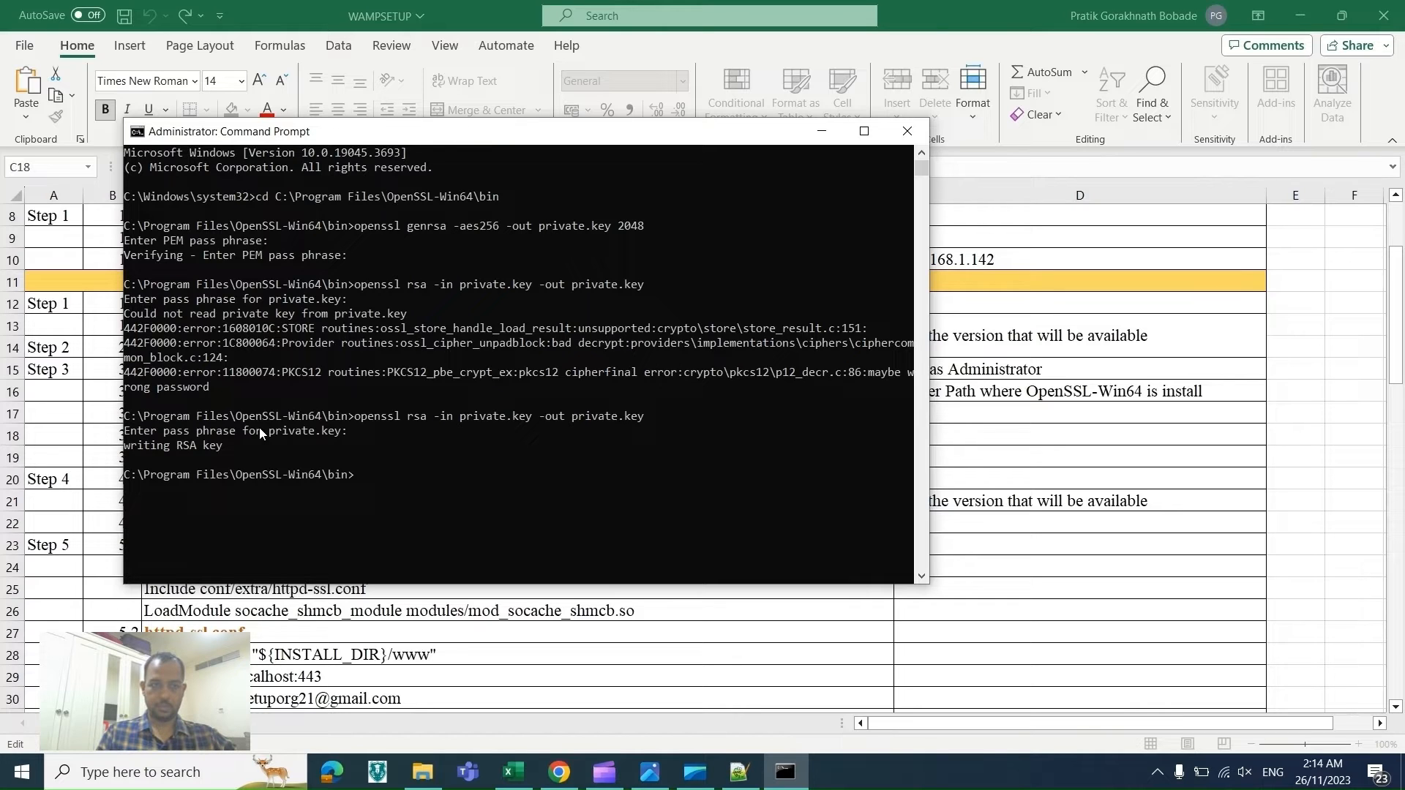
# Step: Copy the openssl req -new -x509 -nodes -sha1 -key private.key -out certificate.crt -days 36500 command from row 19
pyautogui.hotkey('alt', 'Tab')
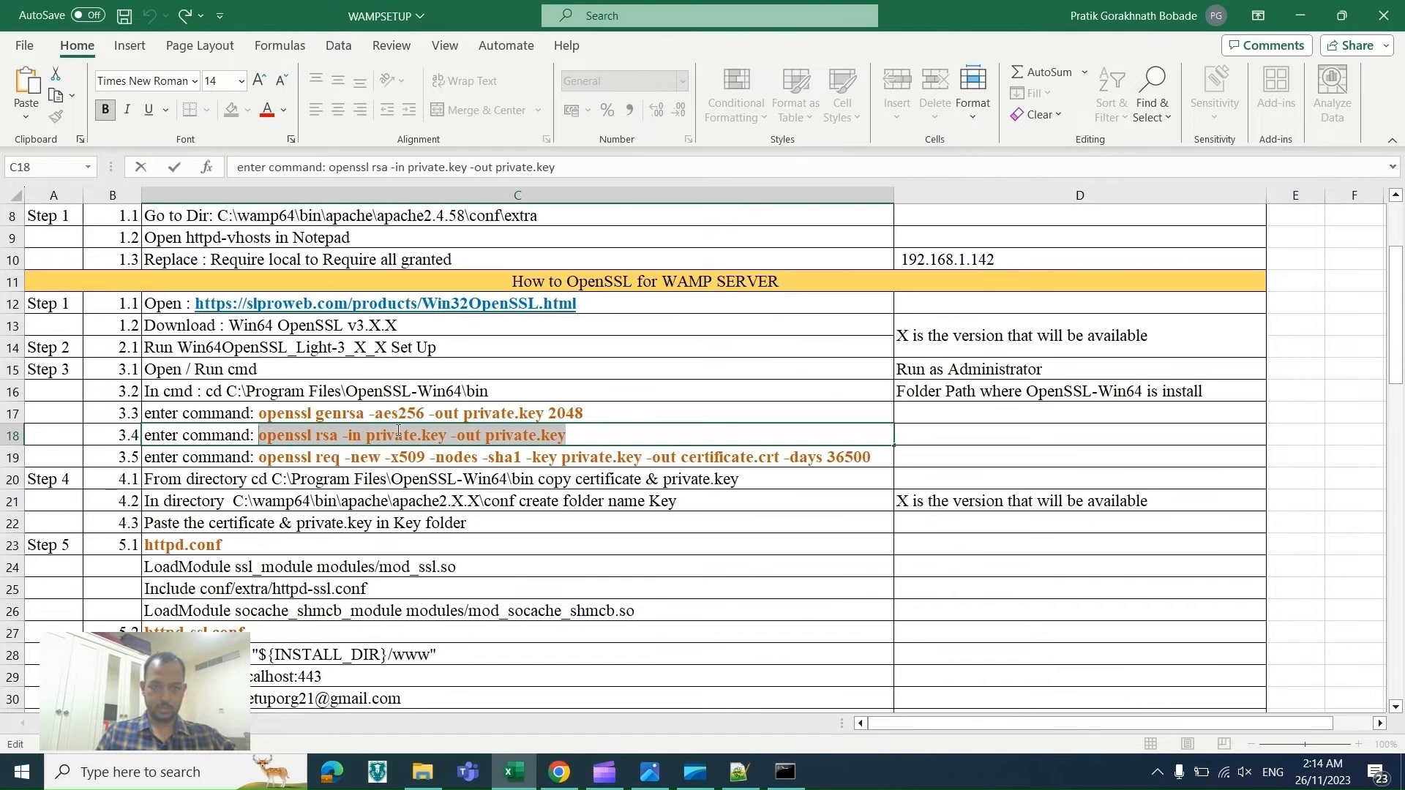
pyautogui.doubleClick(873, 455)
pyautogui.moveTo(873, 456); pyautogui.dragTo(253, 465)
pyautogui.hotkey('ctrl', 'c')
# Step: Run the openssl req certificate command in Command Prompt and set the Country Name to AE
pyautogui.hotkey('alt', 'Tab')
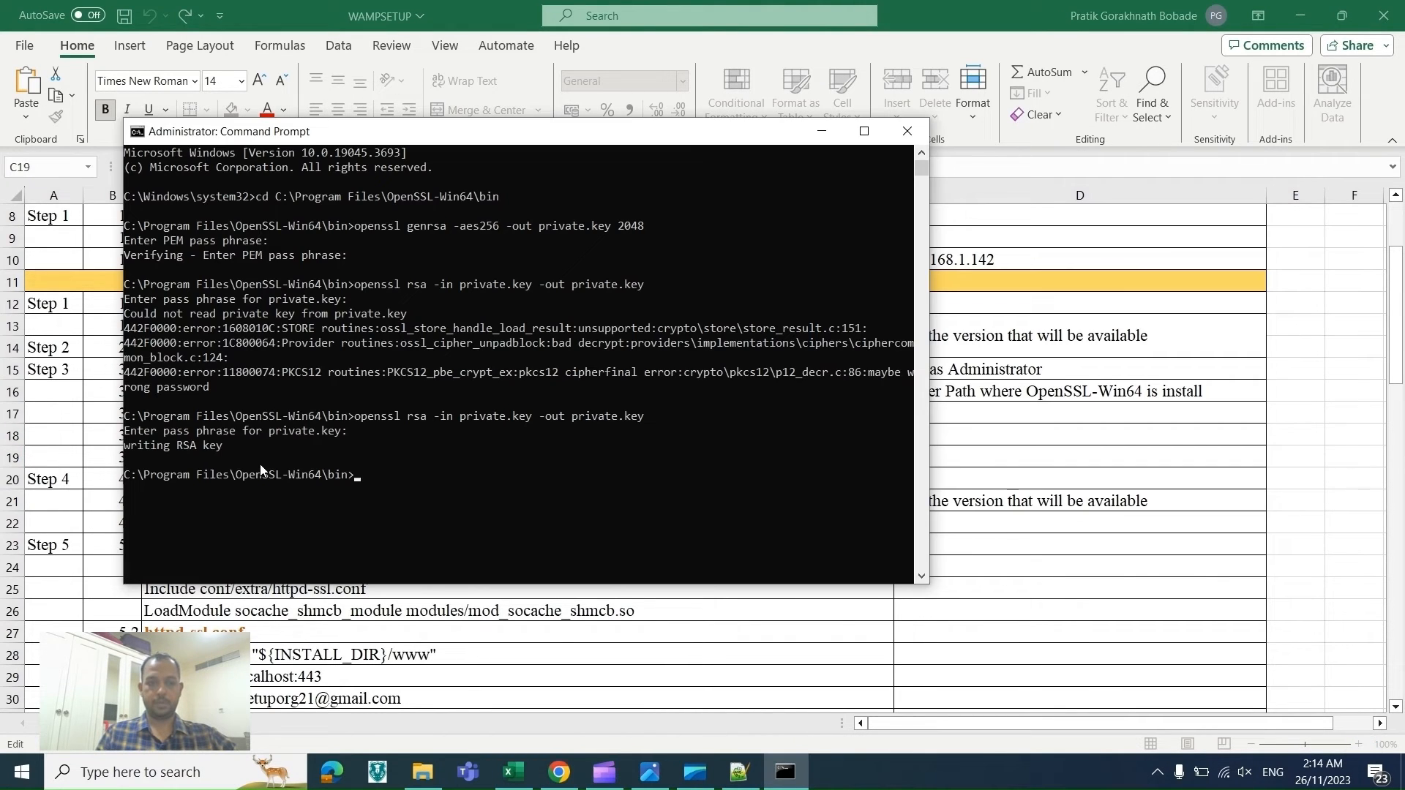
pyautogui.hotkey('ctrl', 'v')
pyautogui.press('Return')
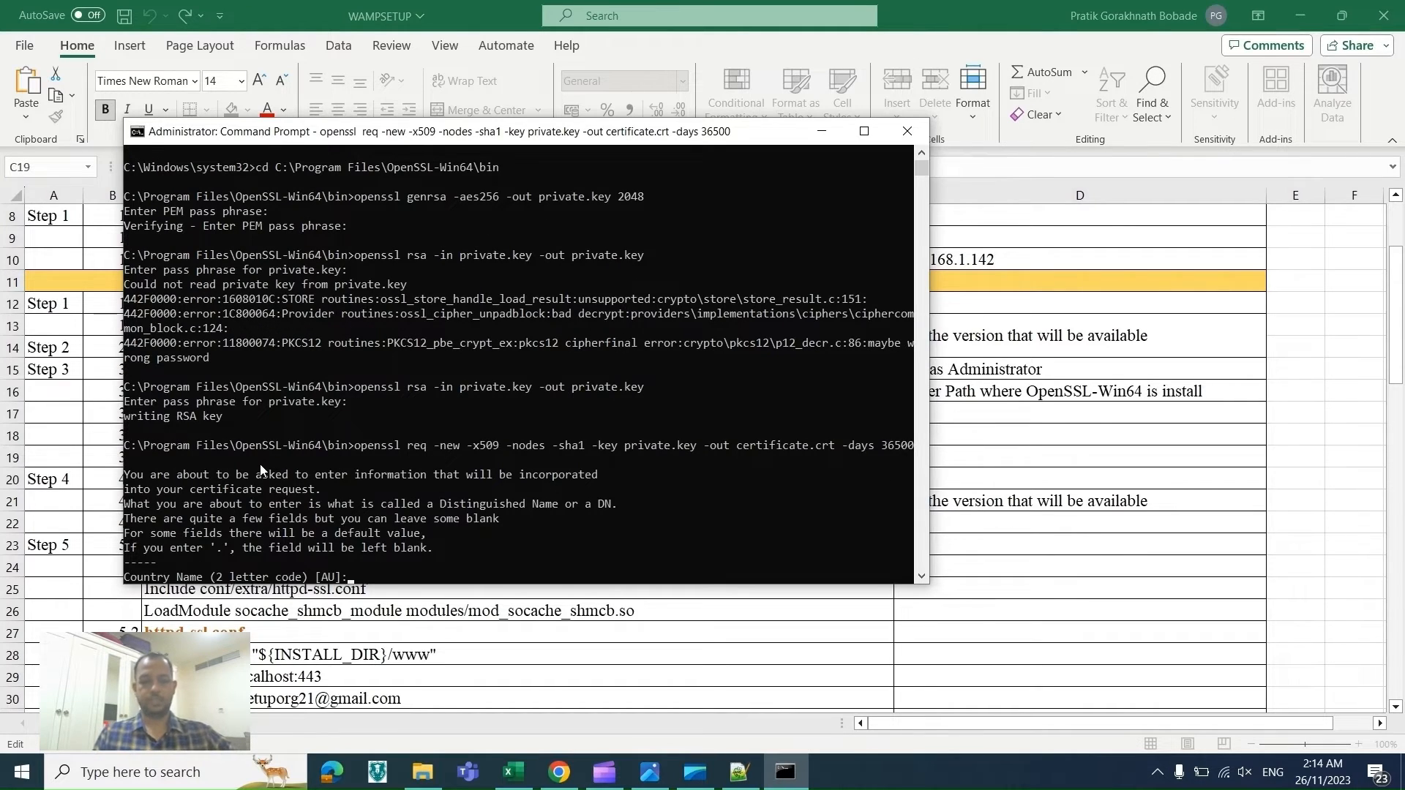
pyautogui.write('AE')
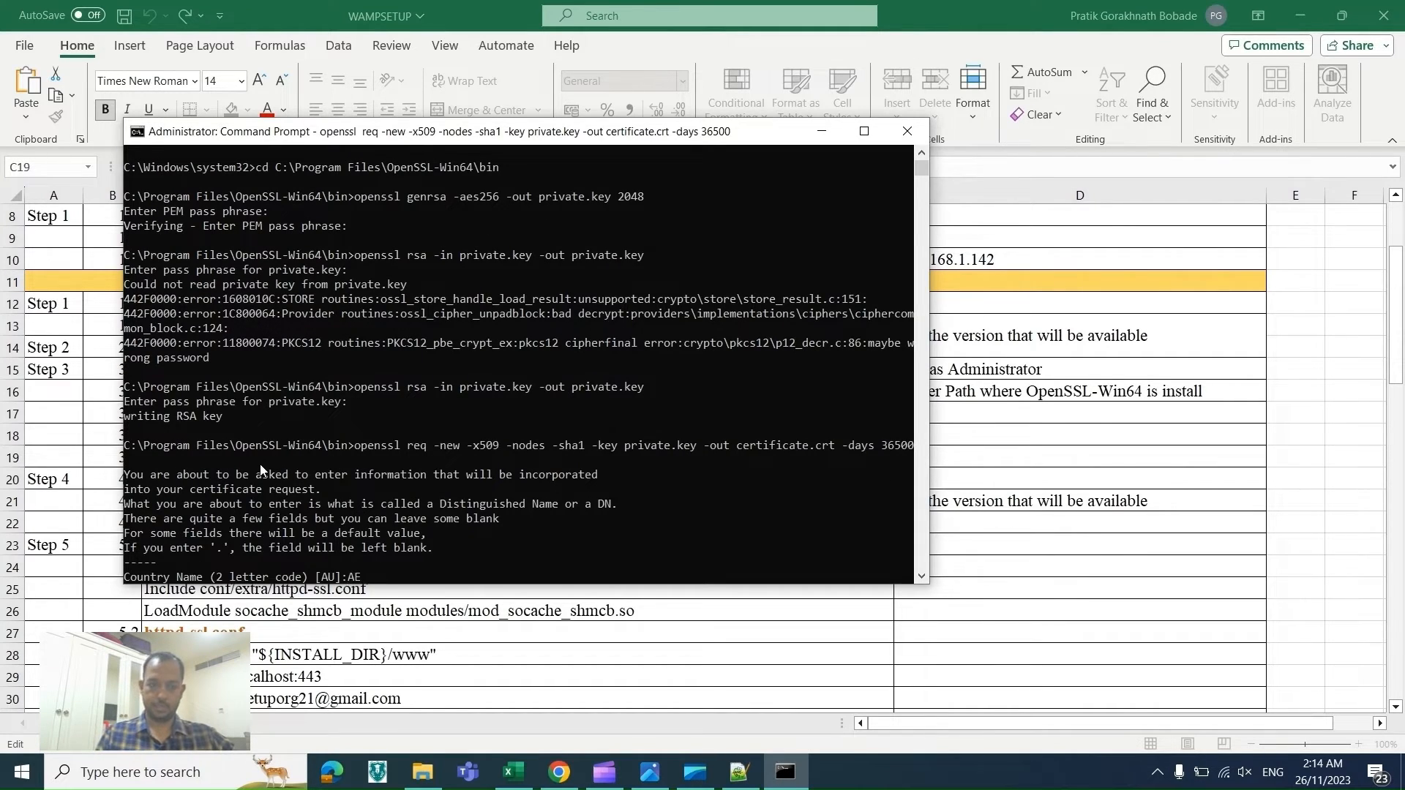
pyautogui.press('Return')
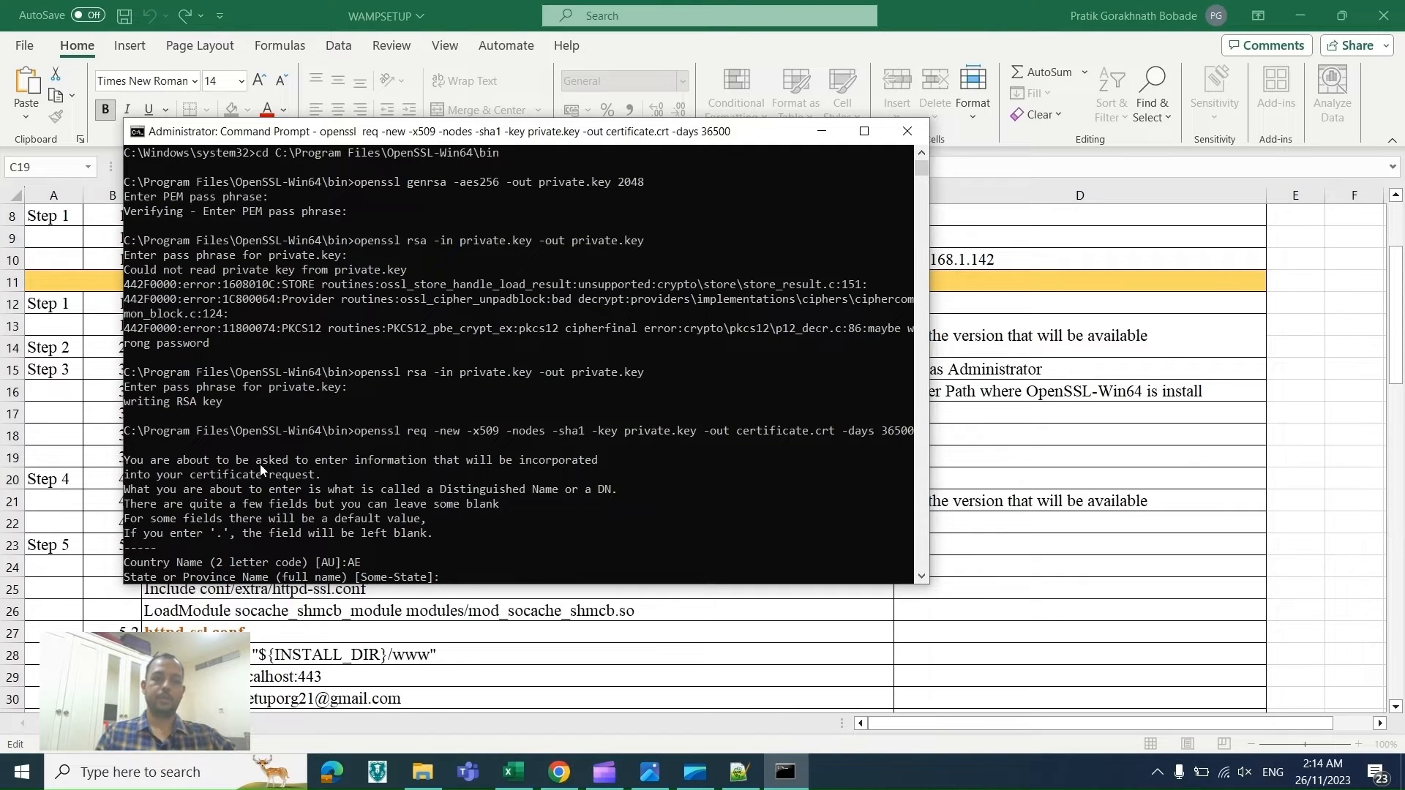
# Step: Set both the State or Province Name and the Locality Name to Fujairah
pyautogui.write('F')
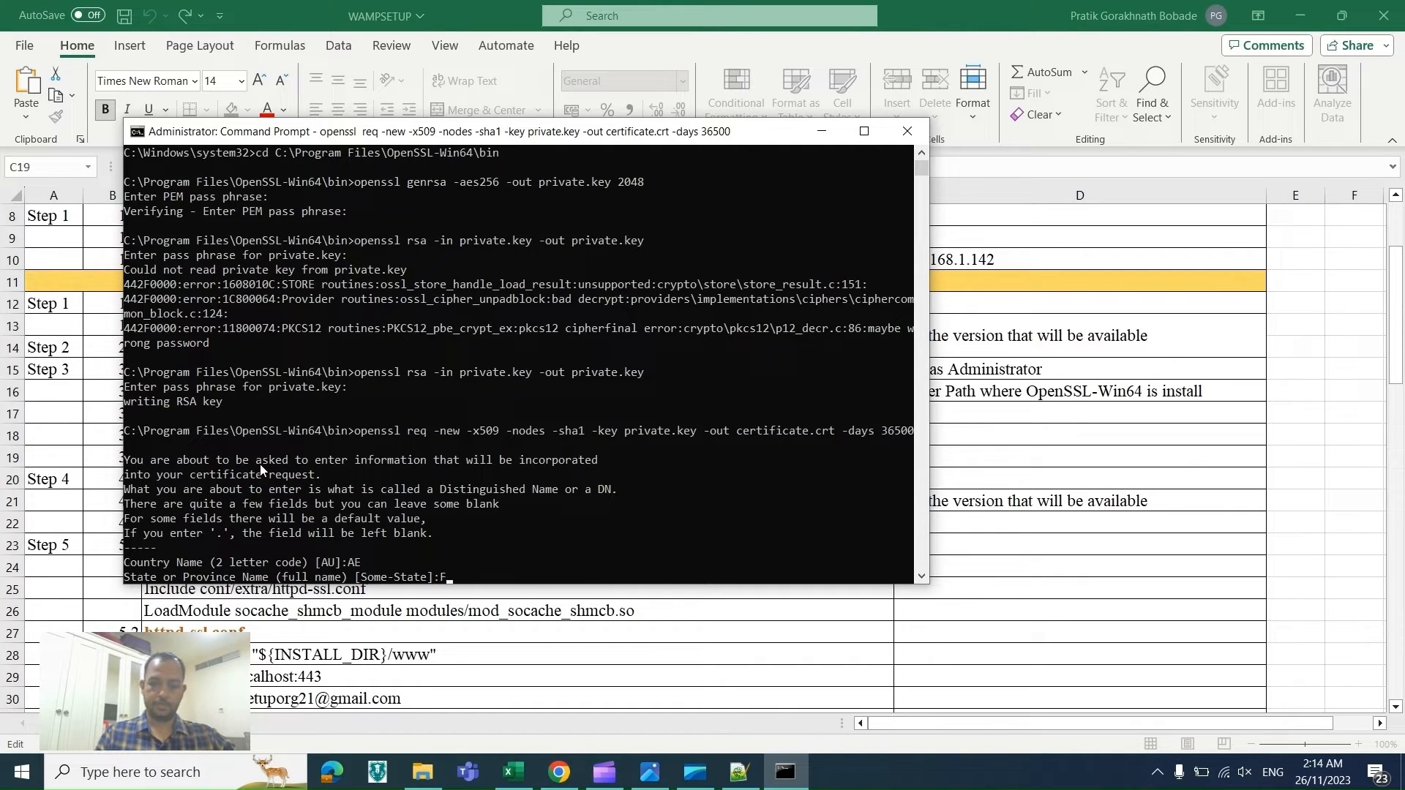
pyautogui.write('ujairah')
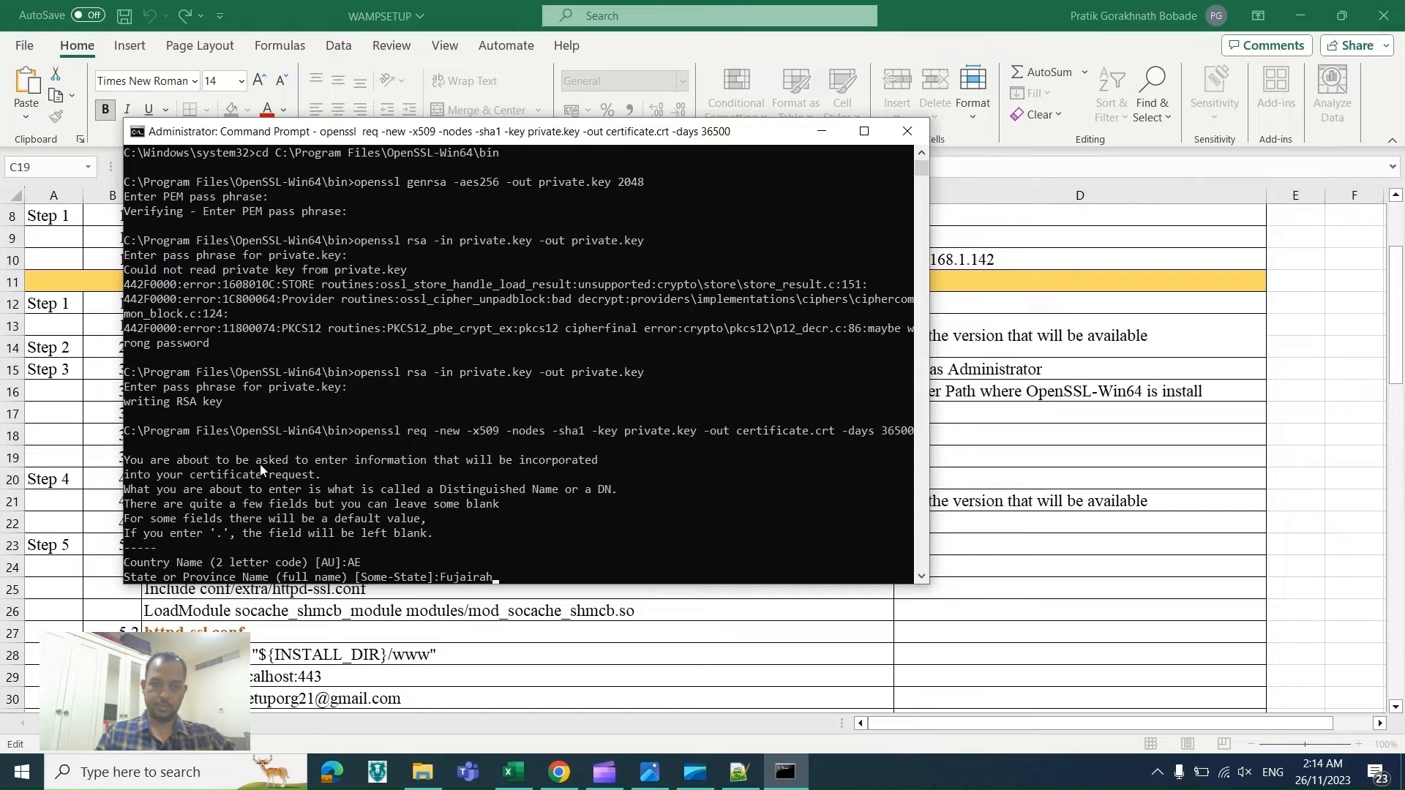
pyautogui.press('Return')
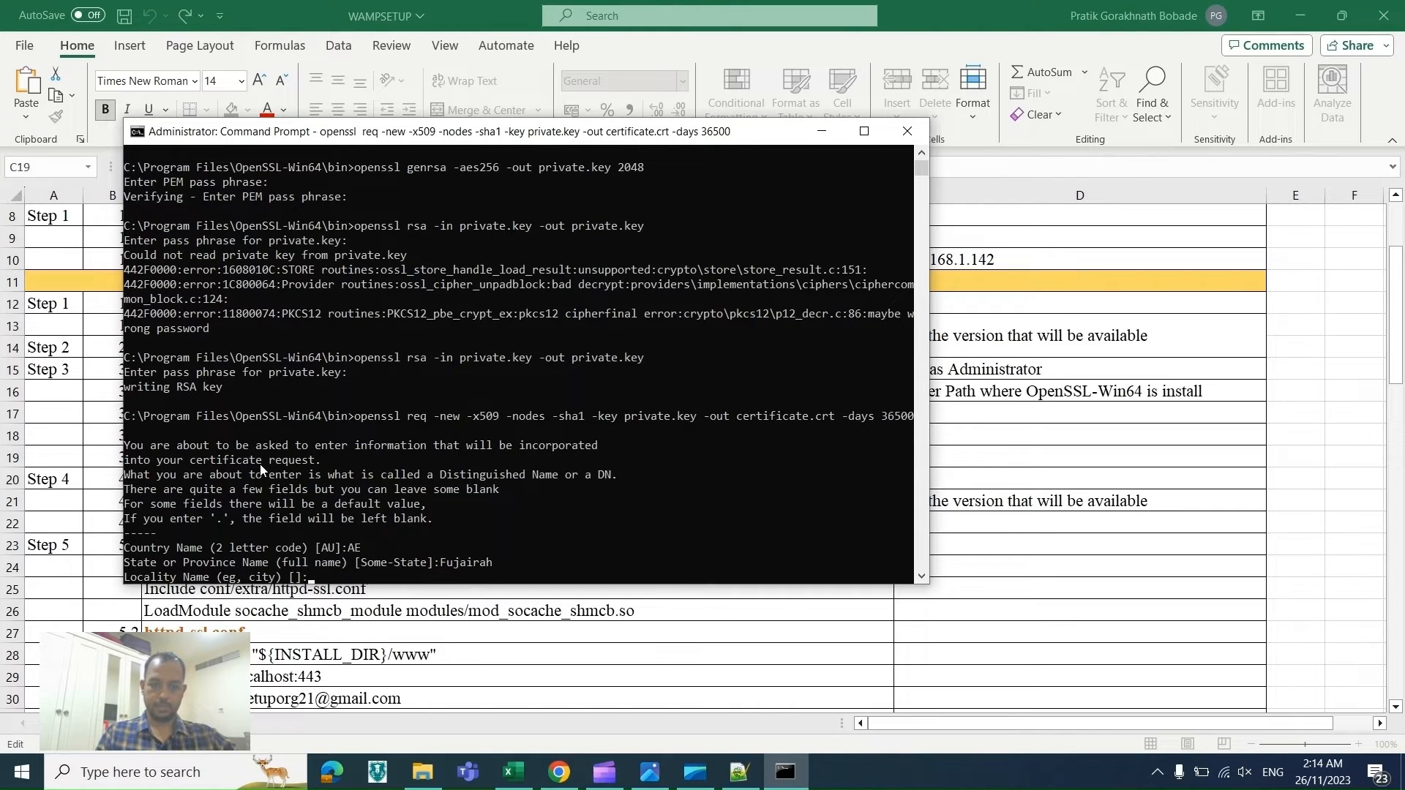
pyautogui.write('Fujairah')
pyautogui.press('Return')
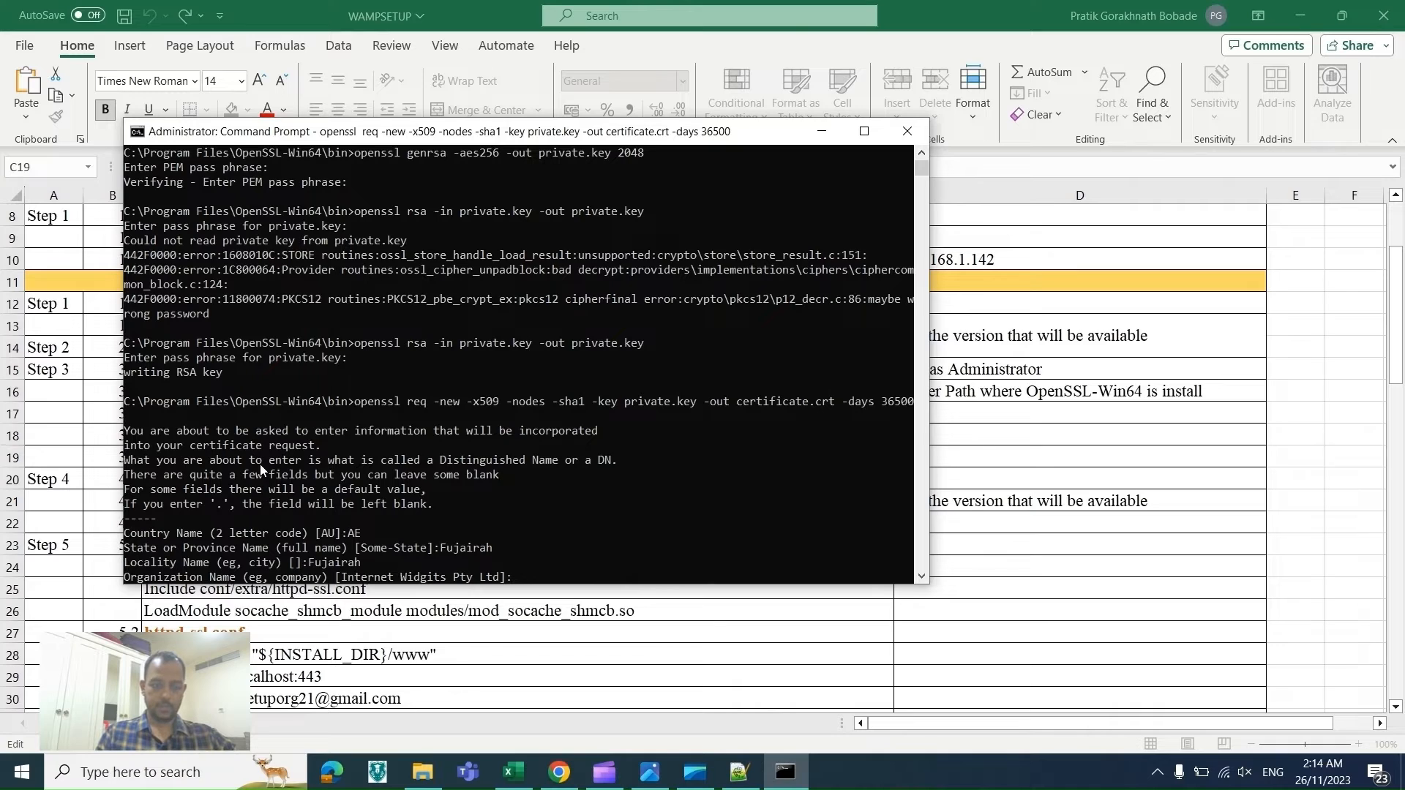
# Step: Set the Organization Name to SETORG and the Organizational Unit Name to SETUPORG
pyautogui.write('SETORG')
pyautogui.press('Return')
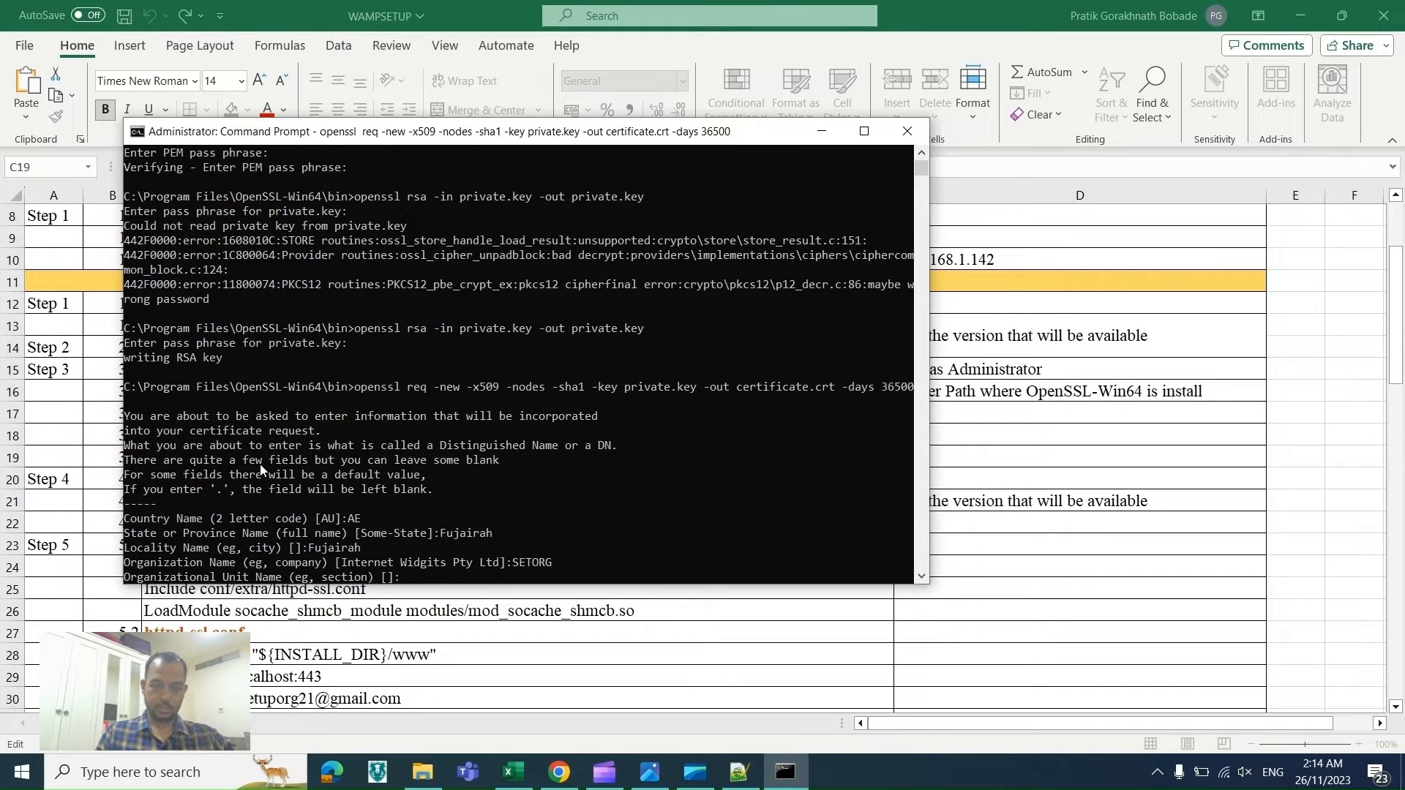
pyautogui.write('SETOR')
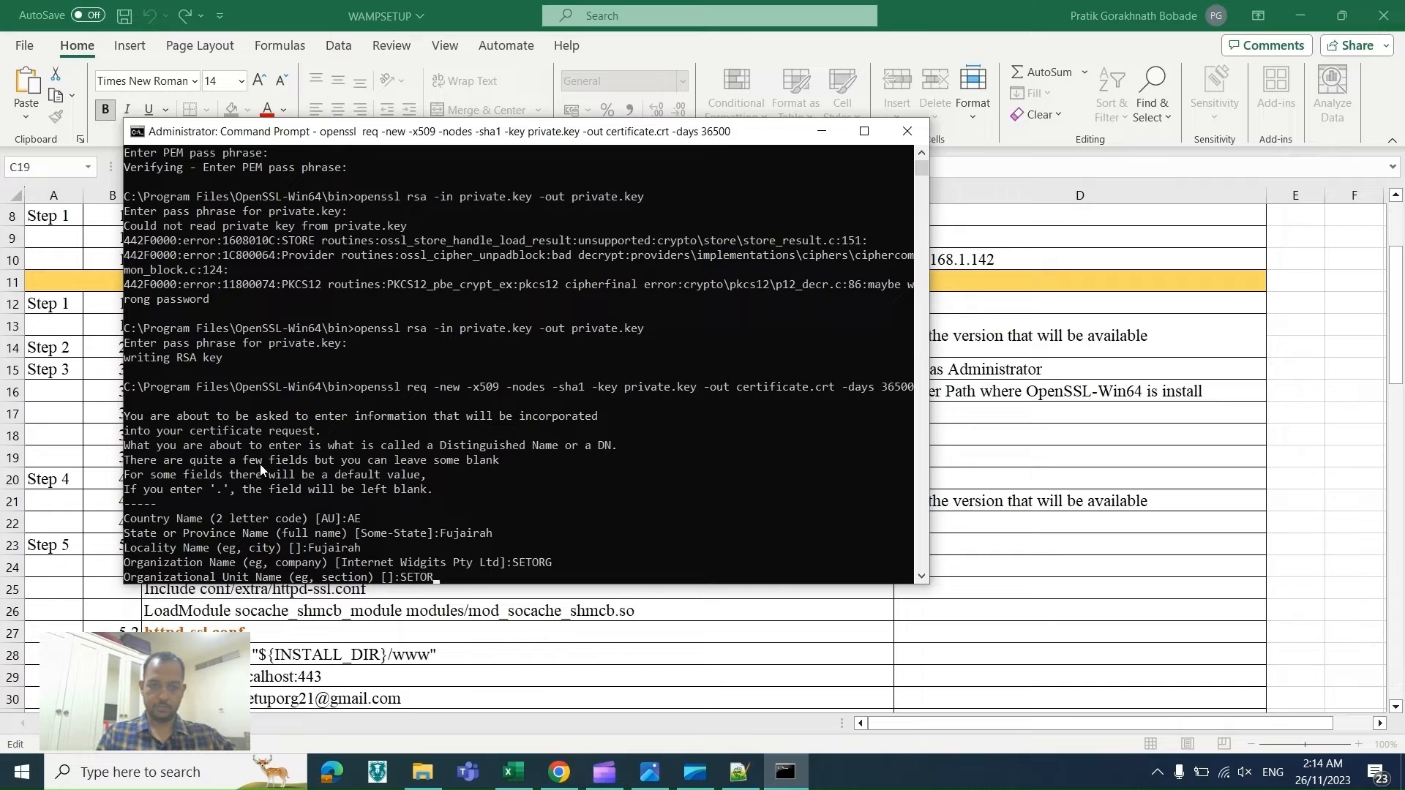
pyautogui.press('BackSpace')
pyautogui.press('BackSpace')
pyautogui.write('UPORG')
pyautogui.press('Return')
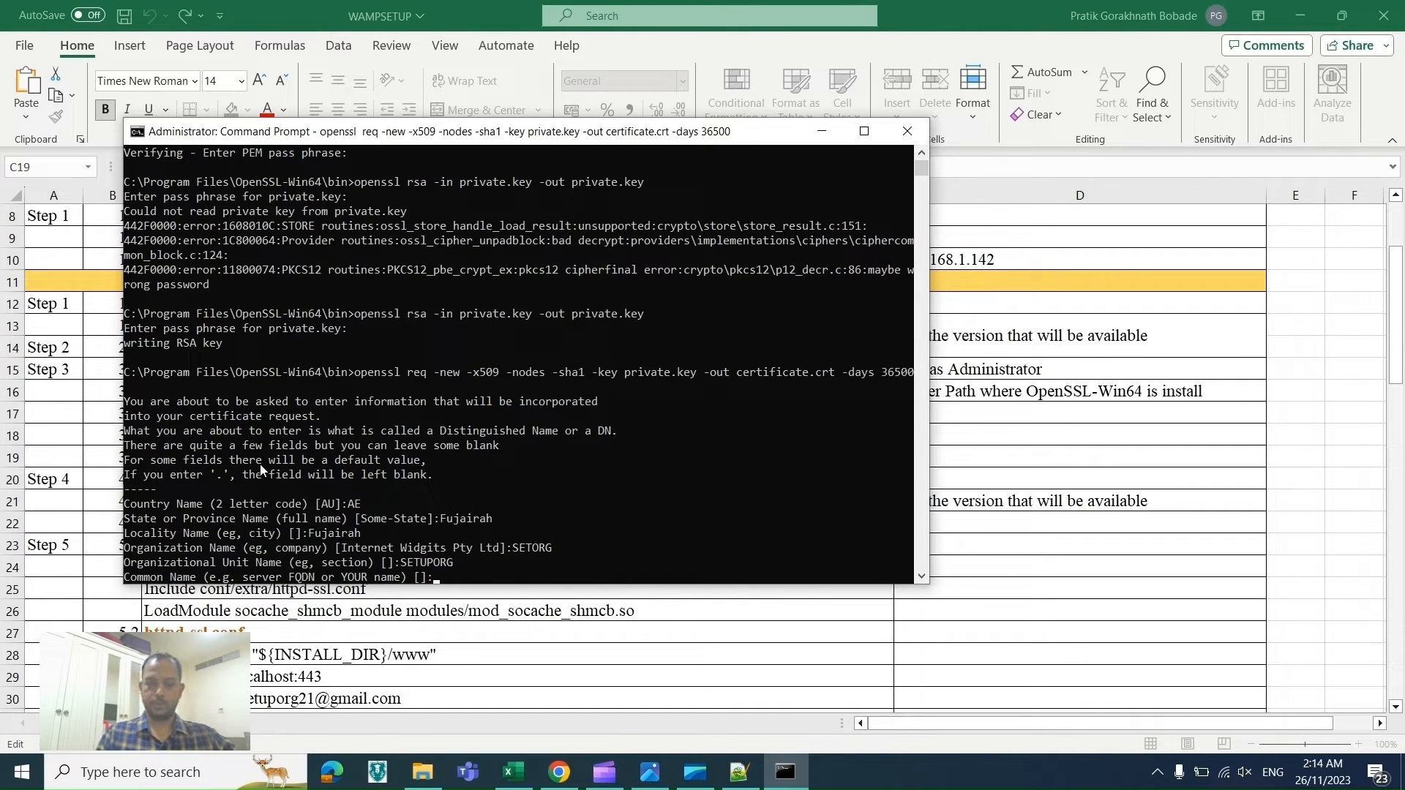
# Step: Enter the user's name as the Common Name and the contact's e-mail address to finish the certificate
pyautogui.write('PRATIK')
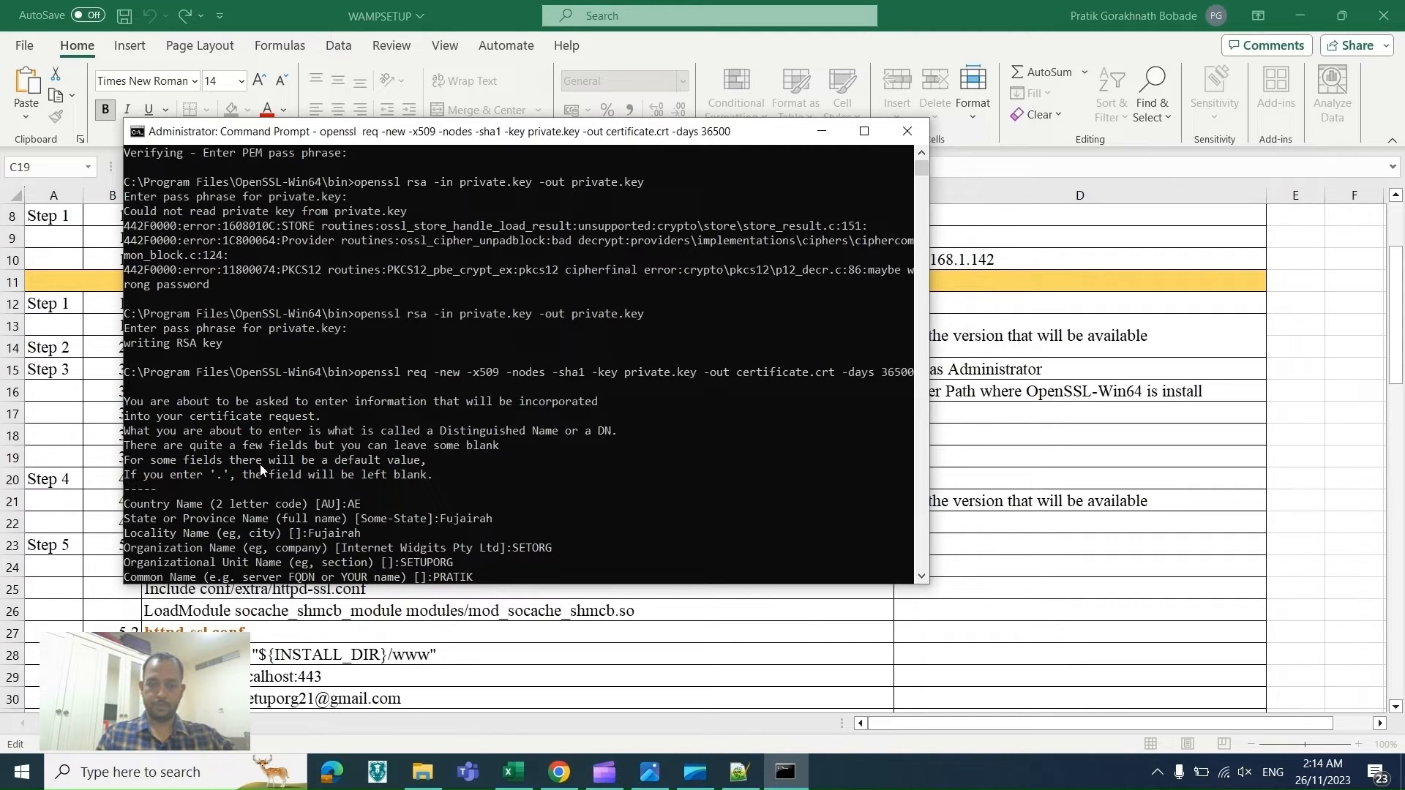
pyautogui.press('Return')
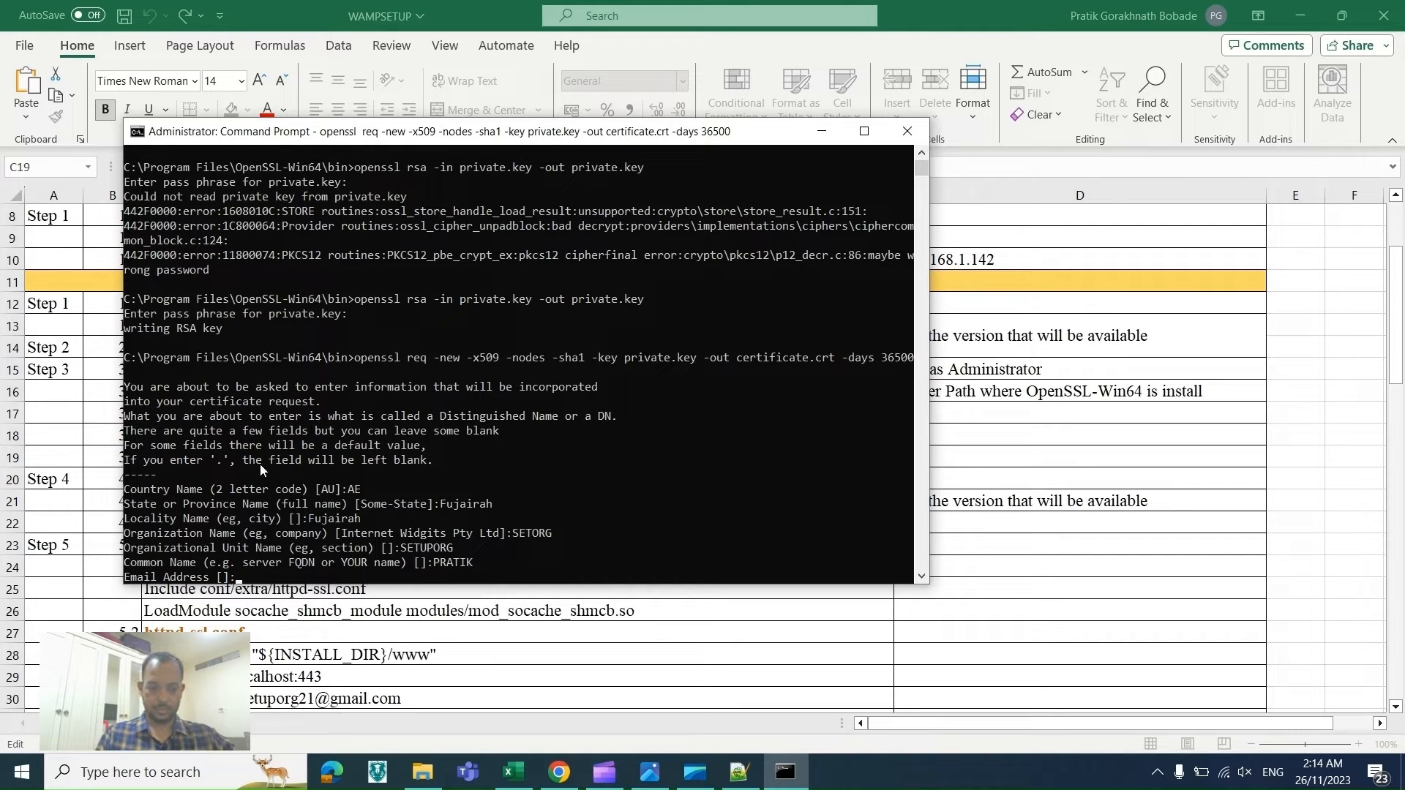
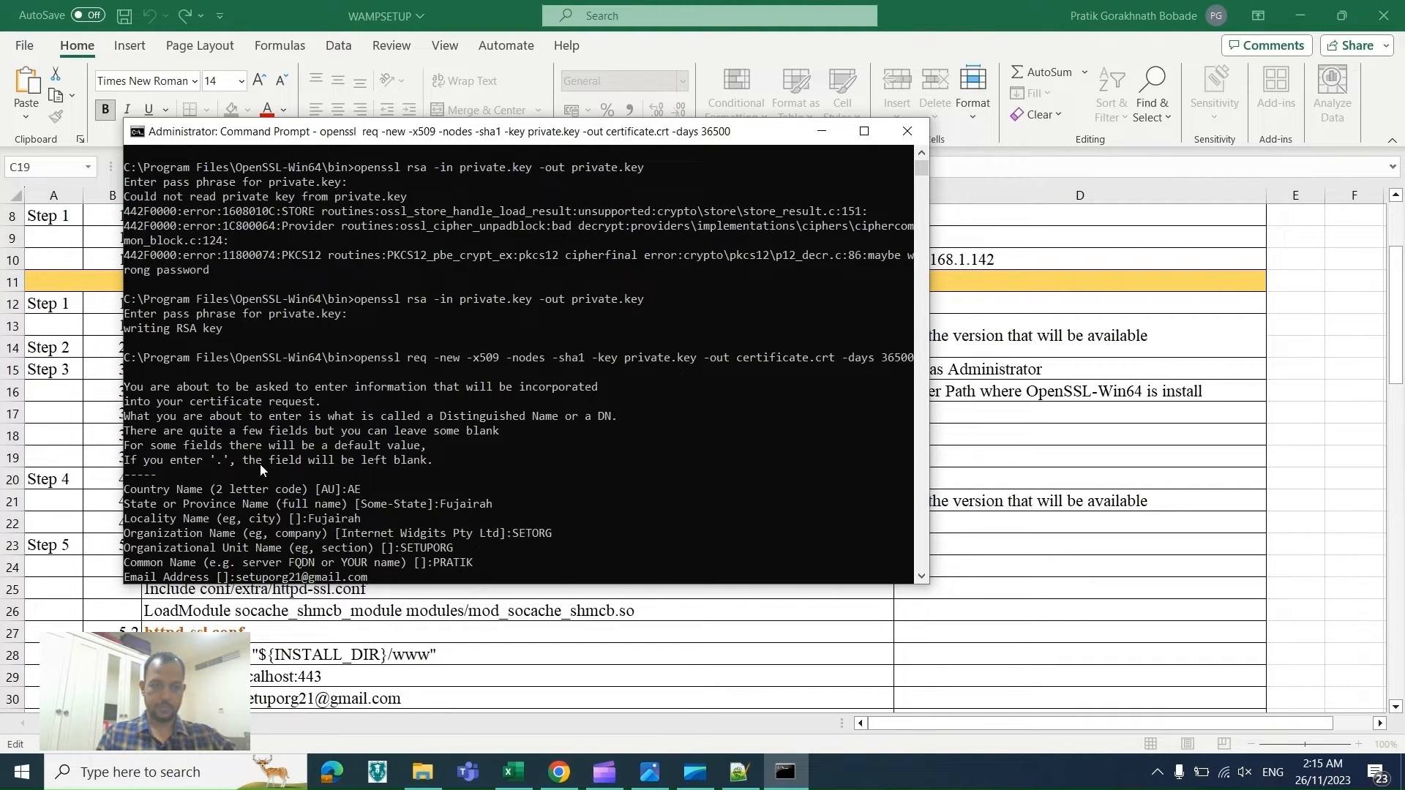
pyautogui.press('Return')
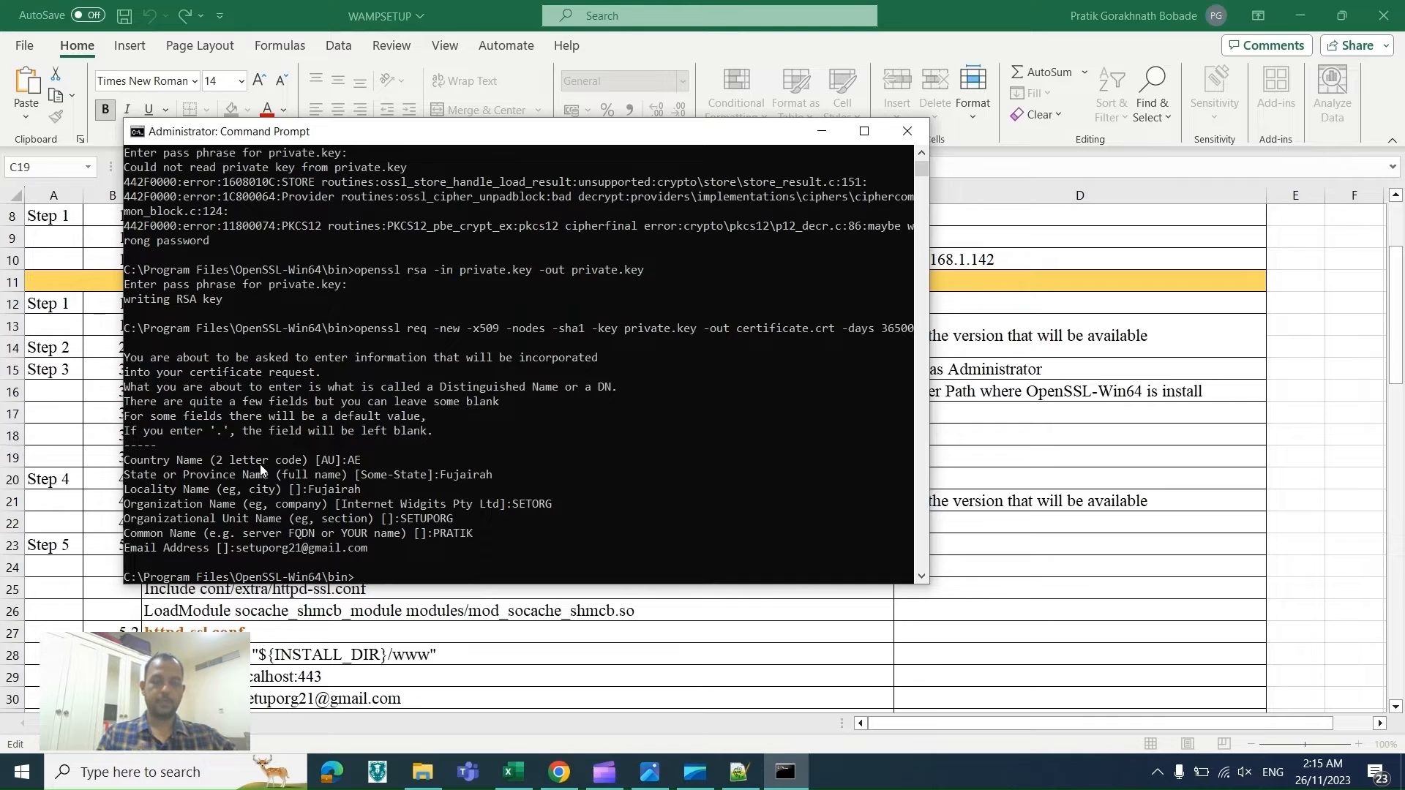
# Step: Select the new certificate and private.key files in the OpenSSL bin folder, then return to the checklist
pyautogui.hotkey('alt', 'Tab')
pyautogui.press('Tab')
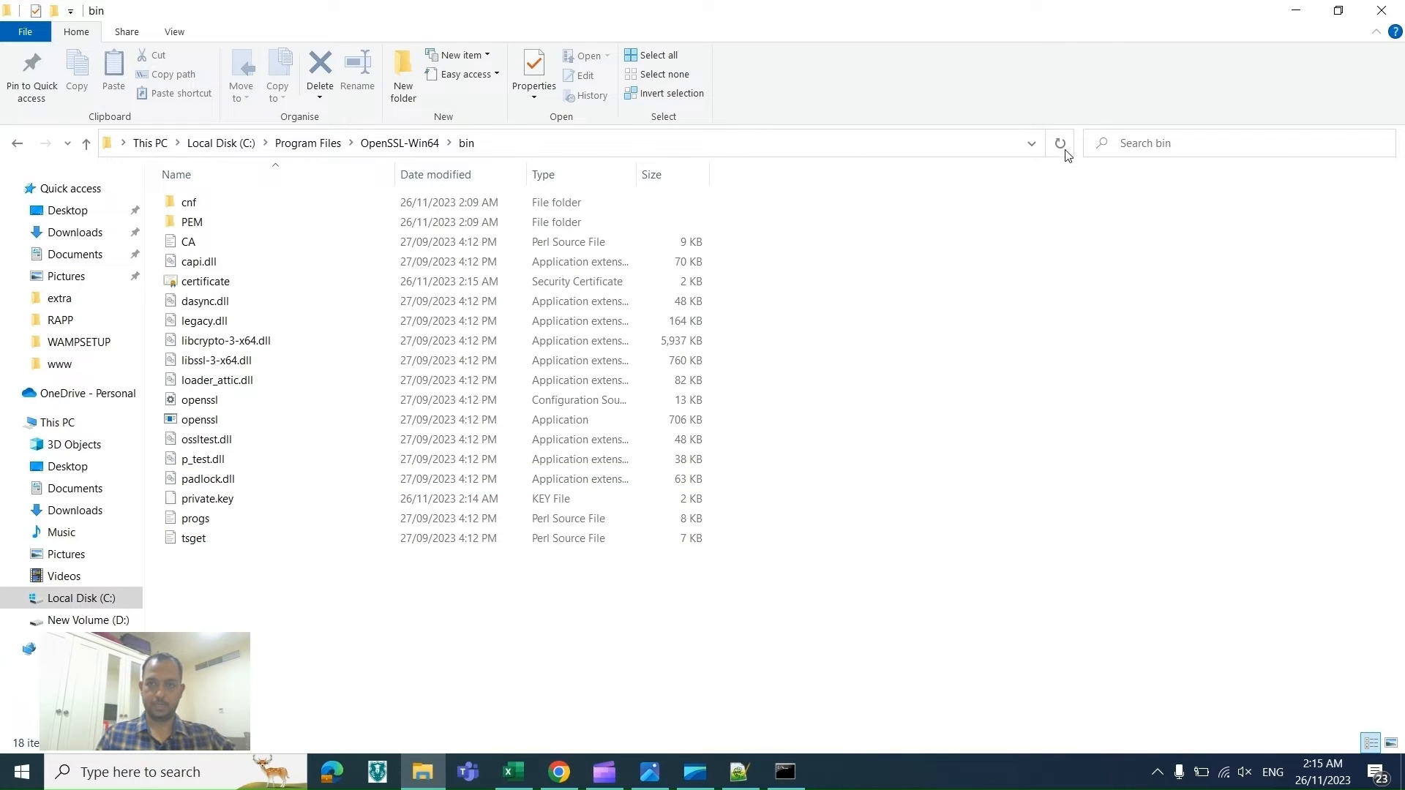
pyautogui.click(339, 289)
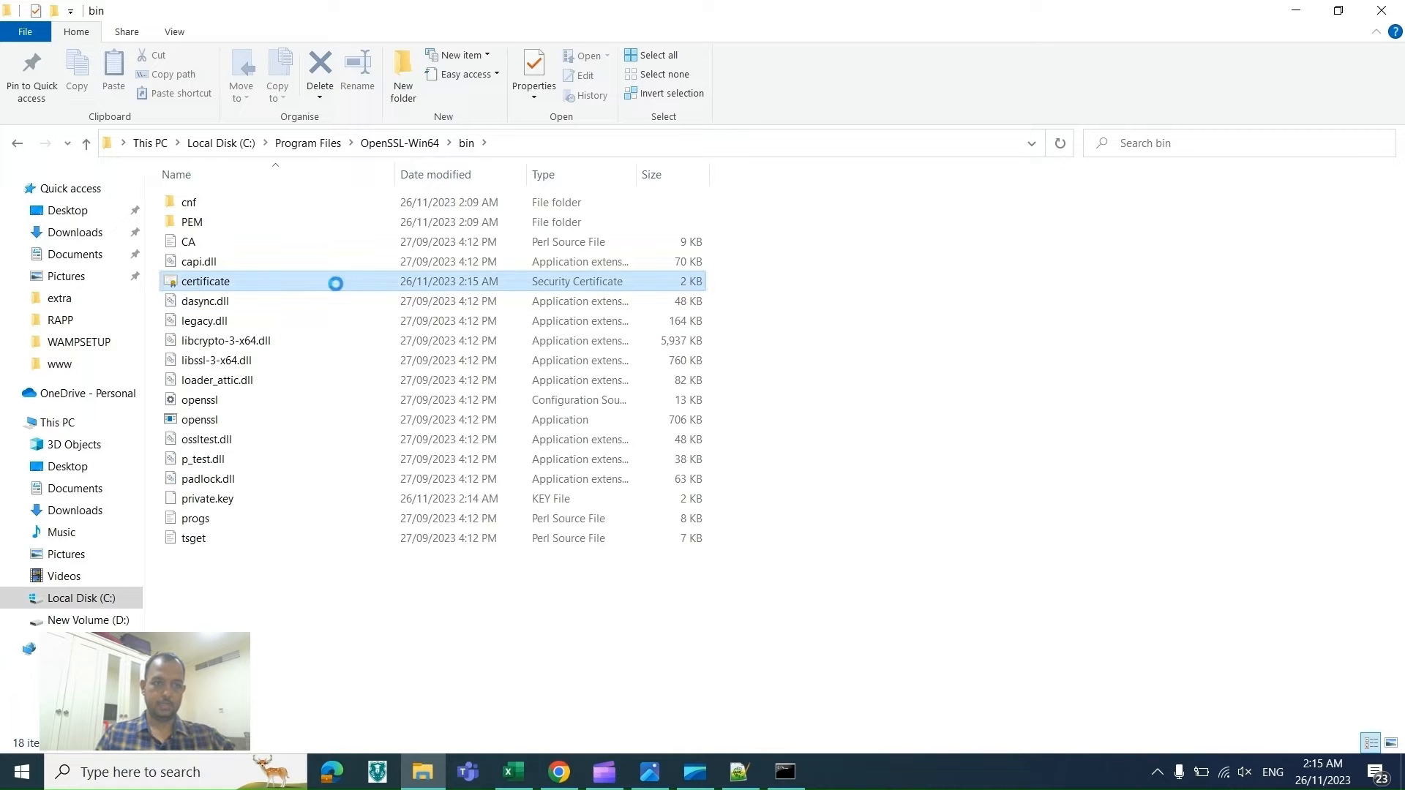
pyautogui.keyDown('ctrl'); pyautogui.click(259, 499); pyautogui.keyUp('ctrl')
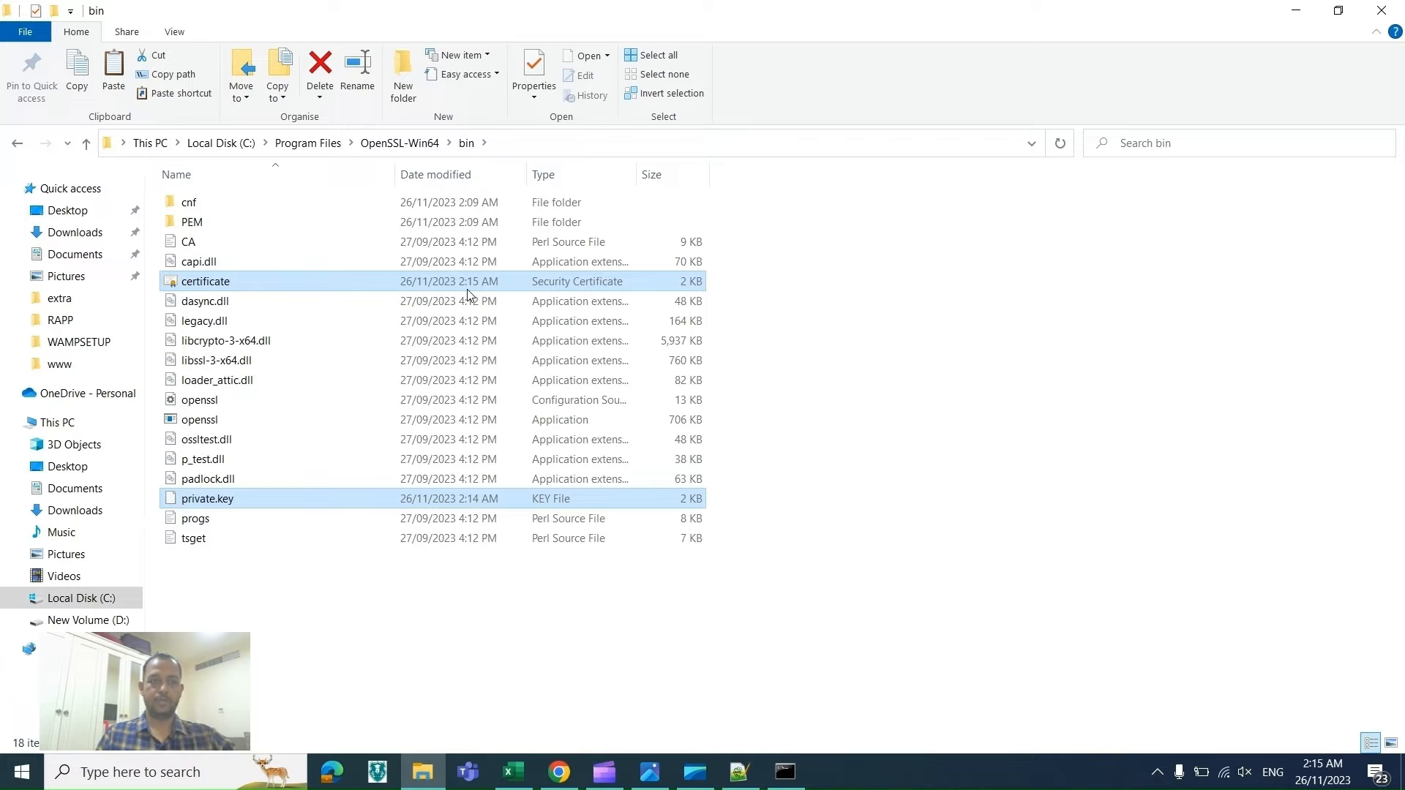
pyautogui.click(513, 778)
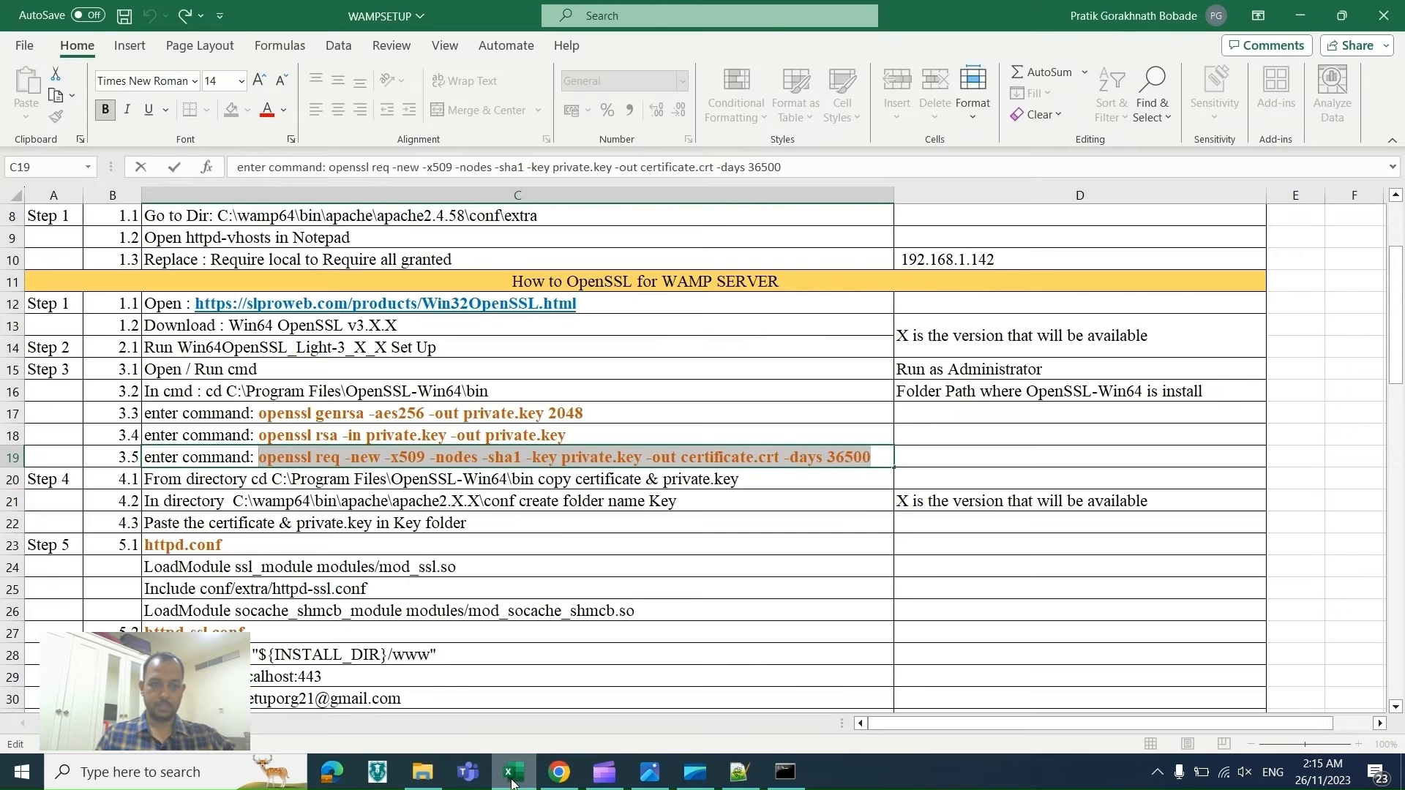
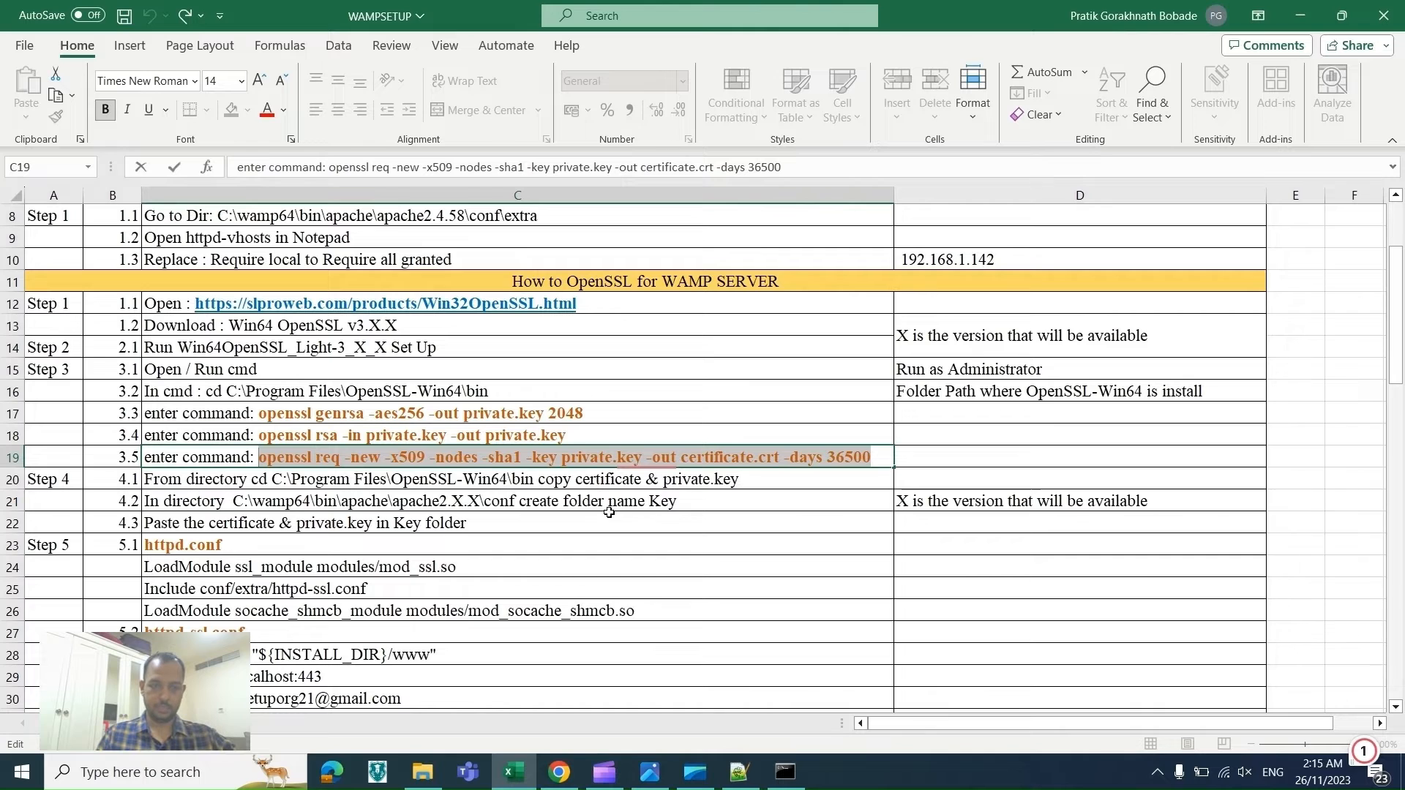
# Step: Browse in File Explorer to the C:\wamp64\bin\apache folder
pyautogui.click(423, 772)
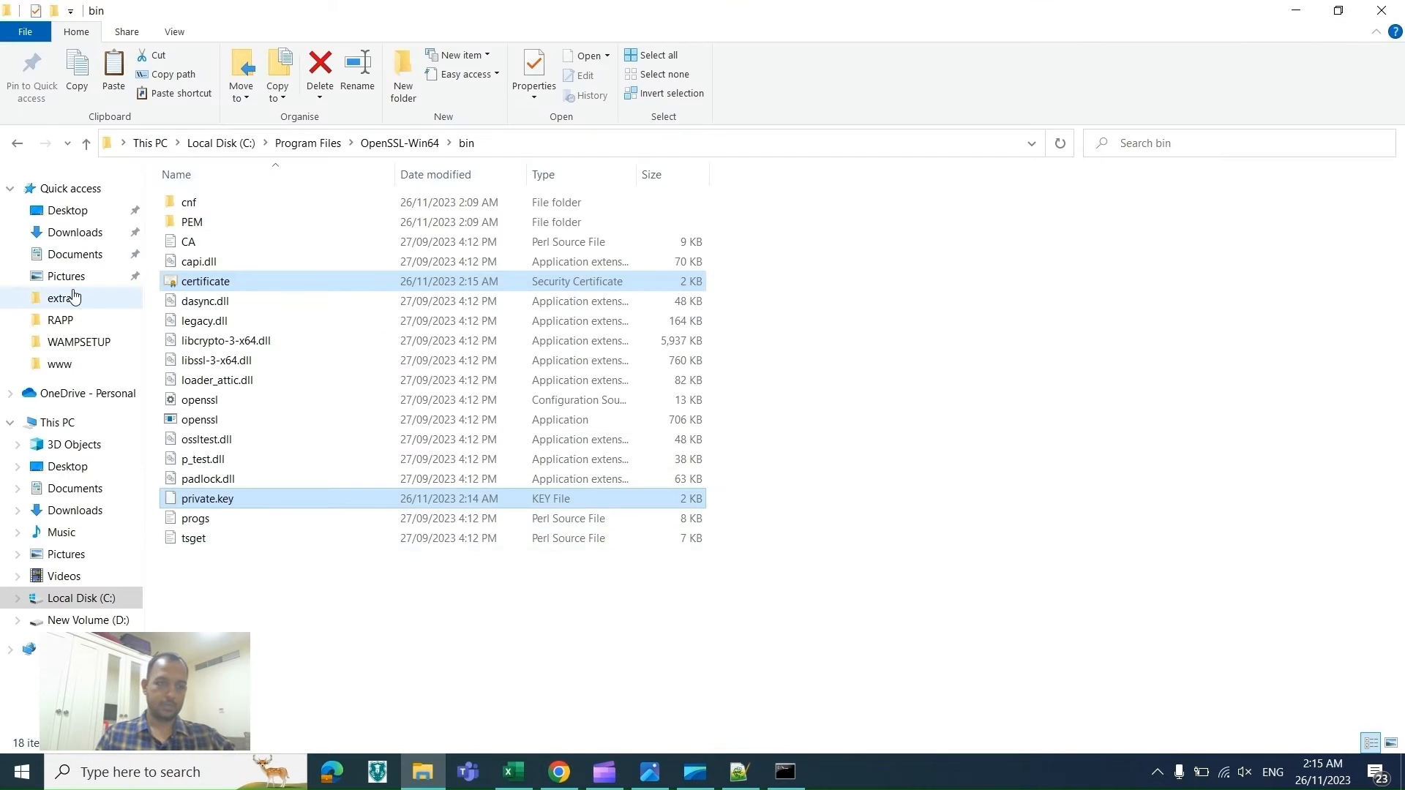
pyautogui.click(55, 366)
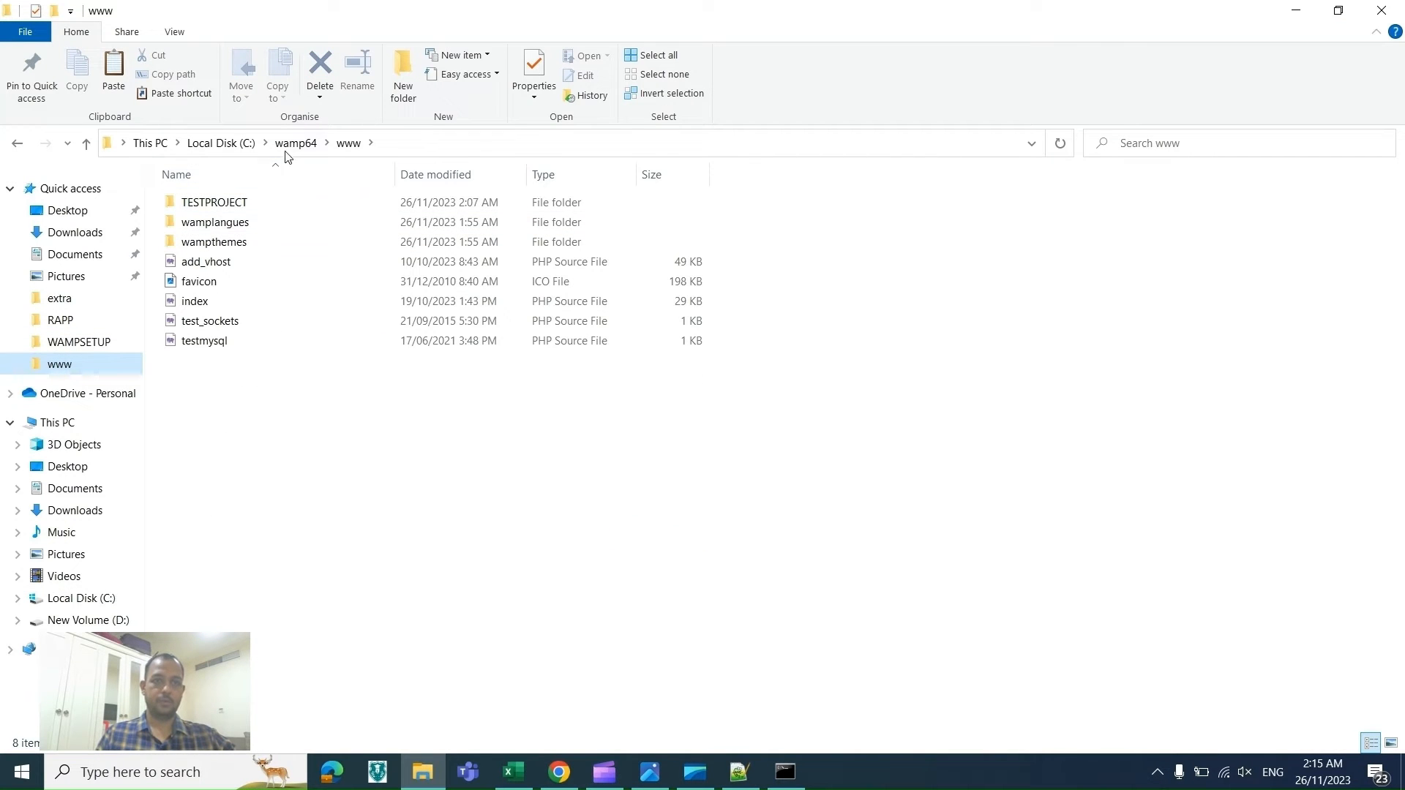
pyautogui.click(289, 144)
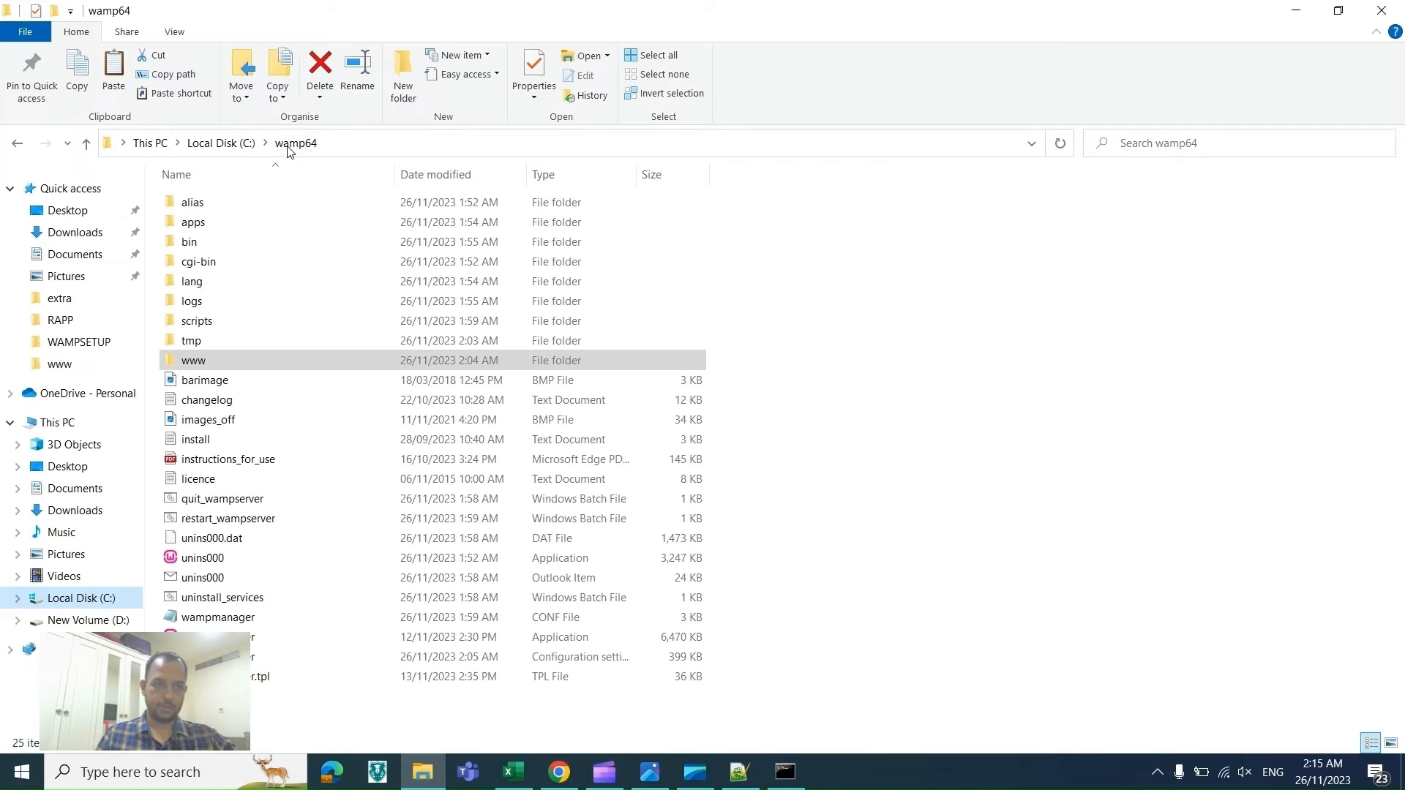
pyautogui.click(214, 245)
pyautogui.click(211, 240)
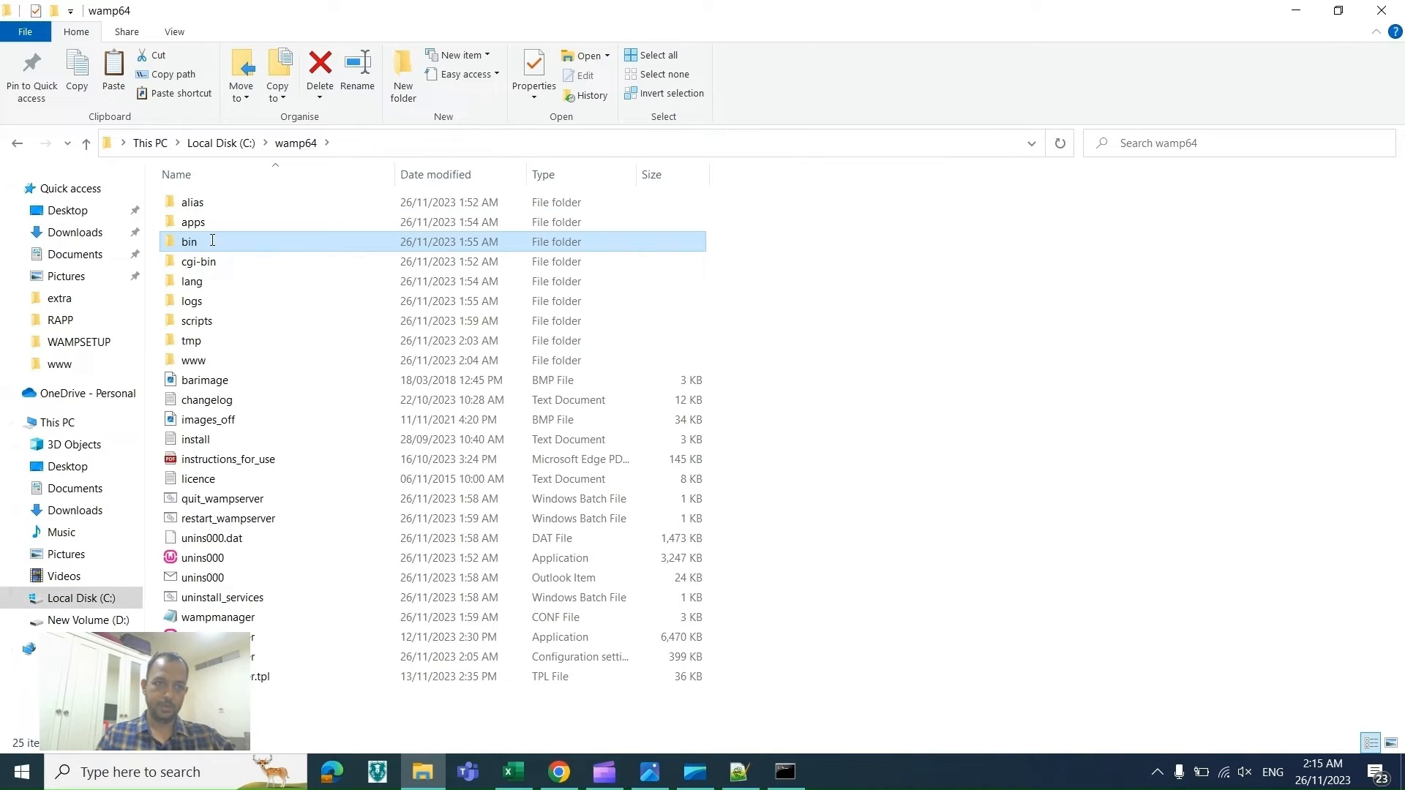
pyautogui.doubleClick(255, 239)
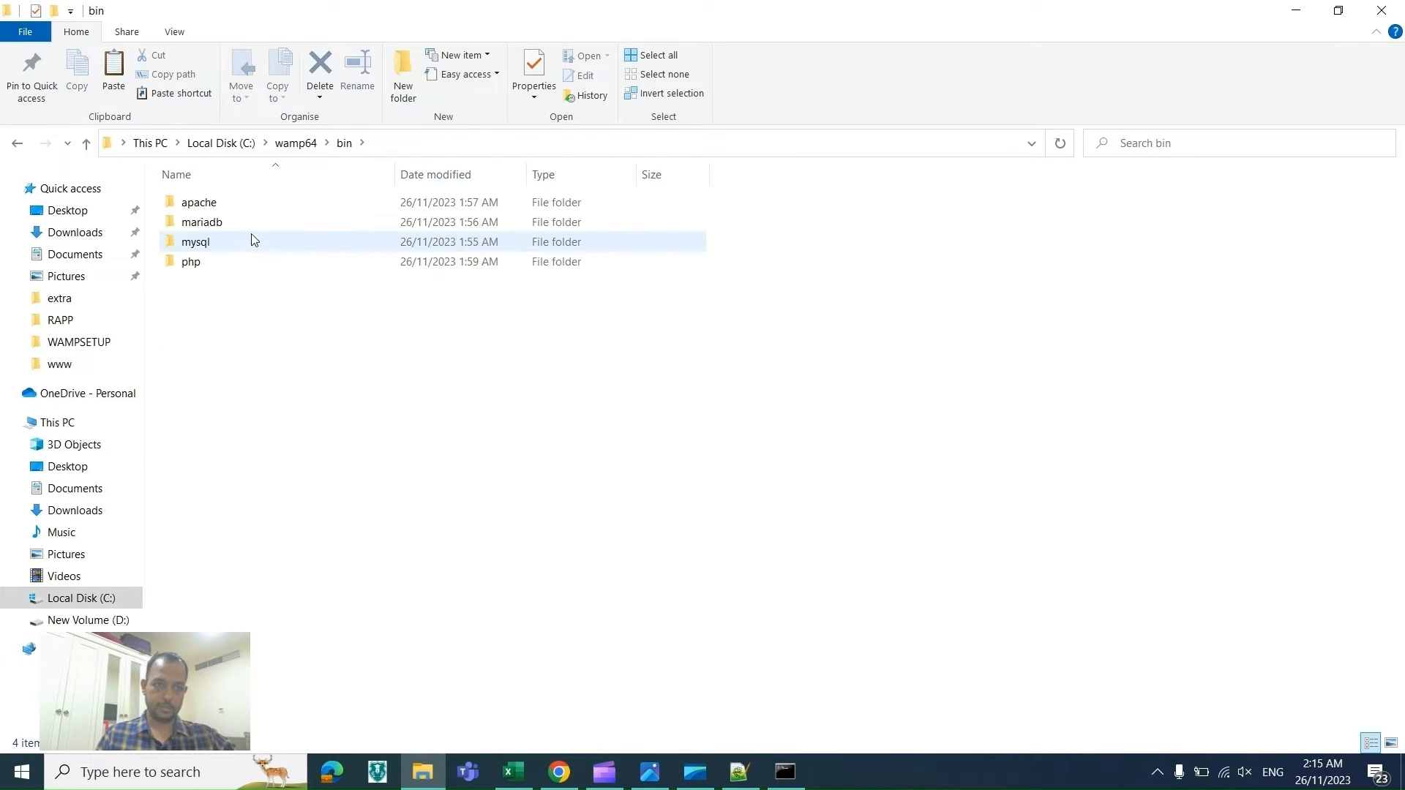
pyautogui.doubleClick(236, 205)
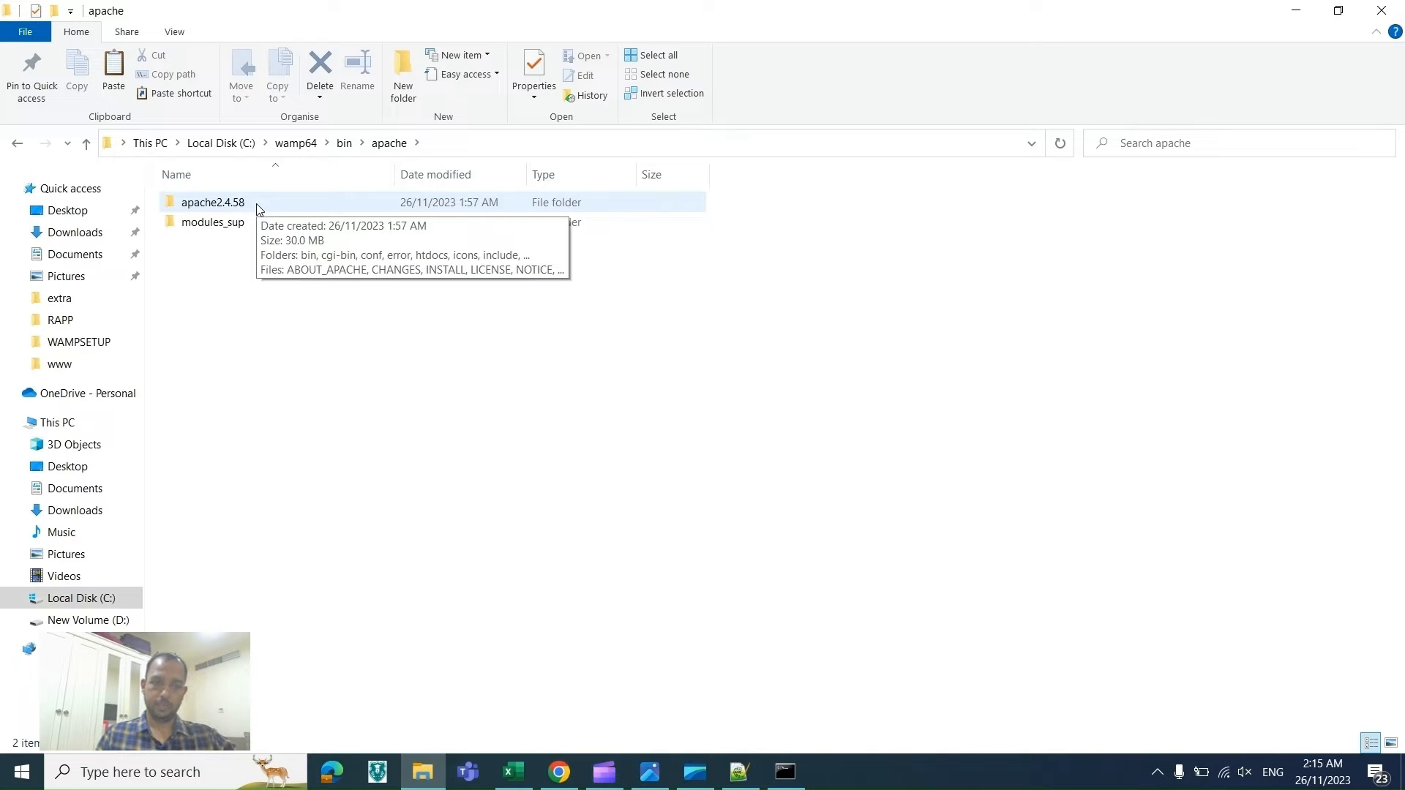
pyautogui.click(1157, 772)
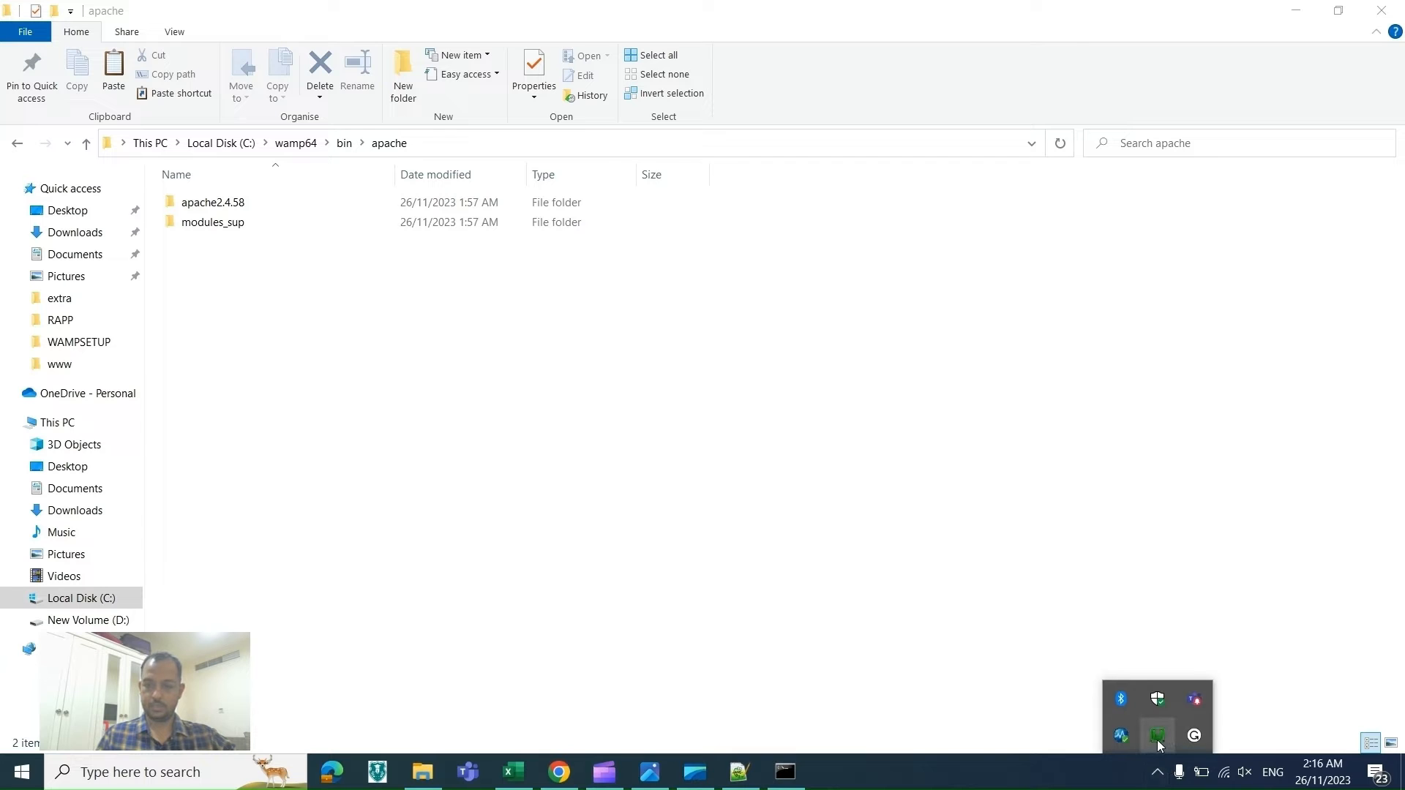
pyautogui.click(1159, 738)
pyautogui.moveTo(1304, 574)
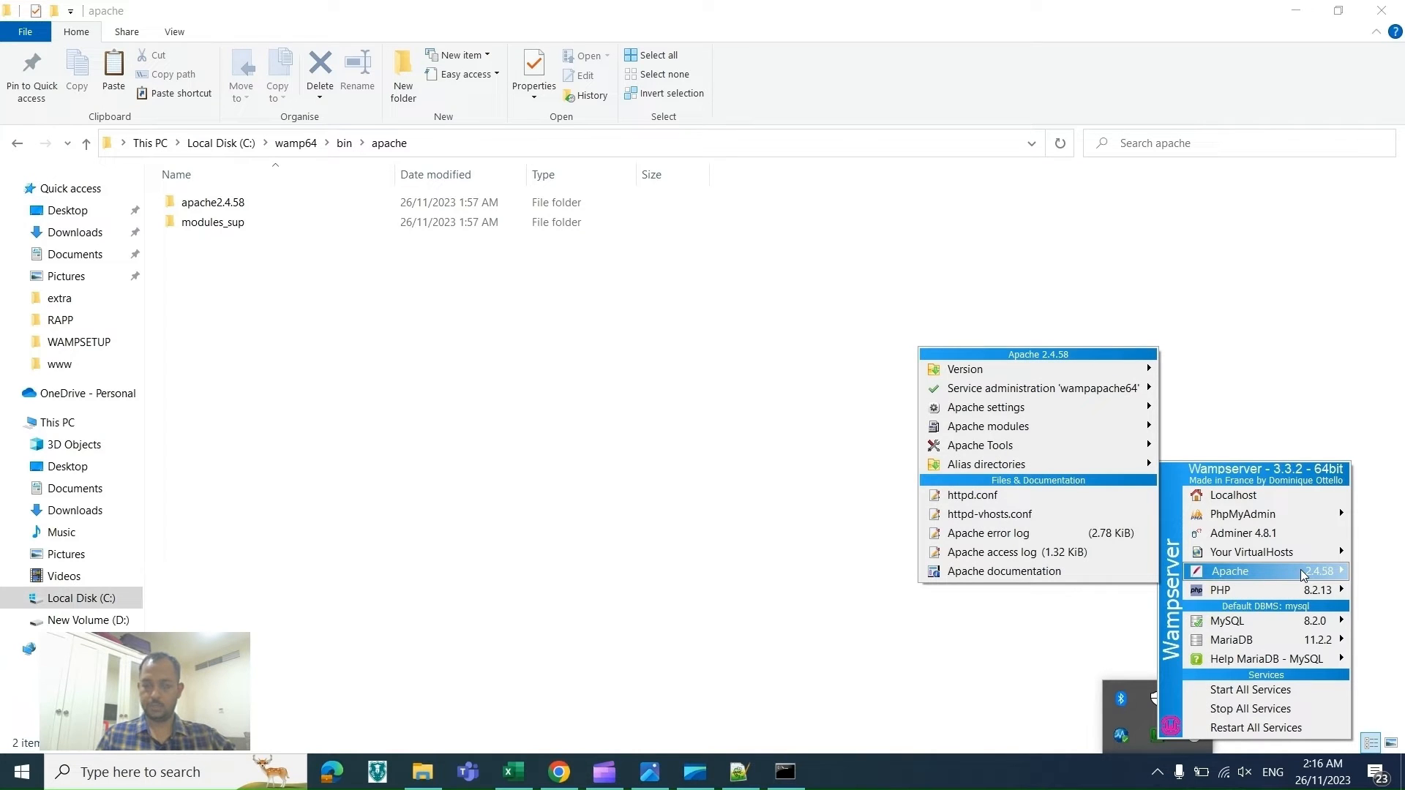
# Step: Create a new folder named key inside apache2.4.58\conf
pyautogui.click(476, 211)
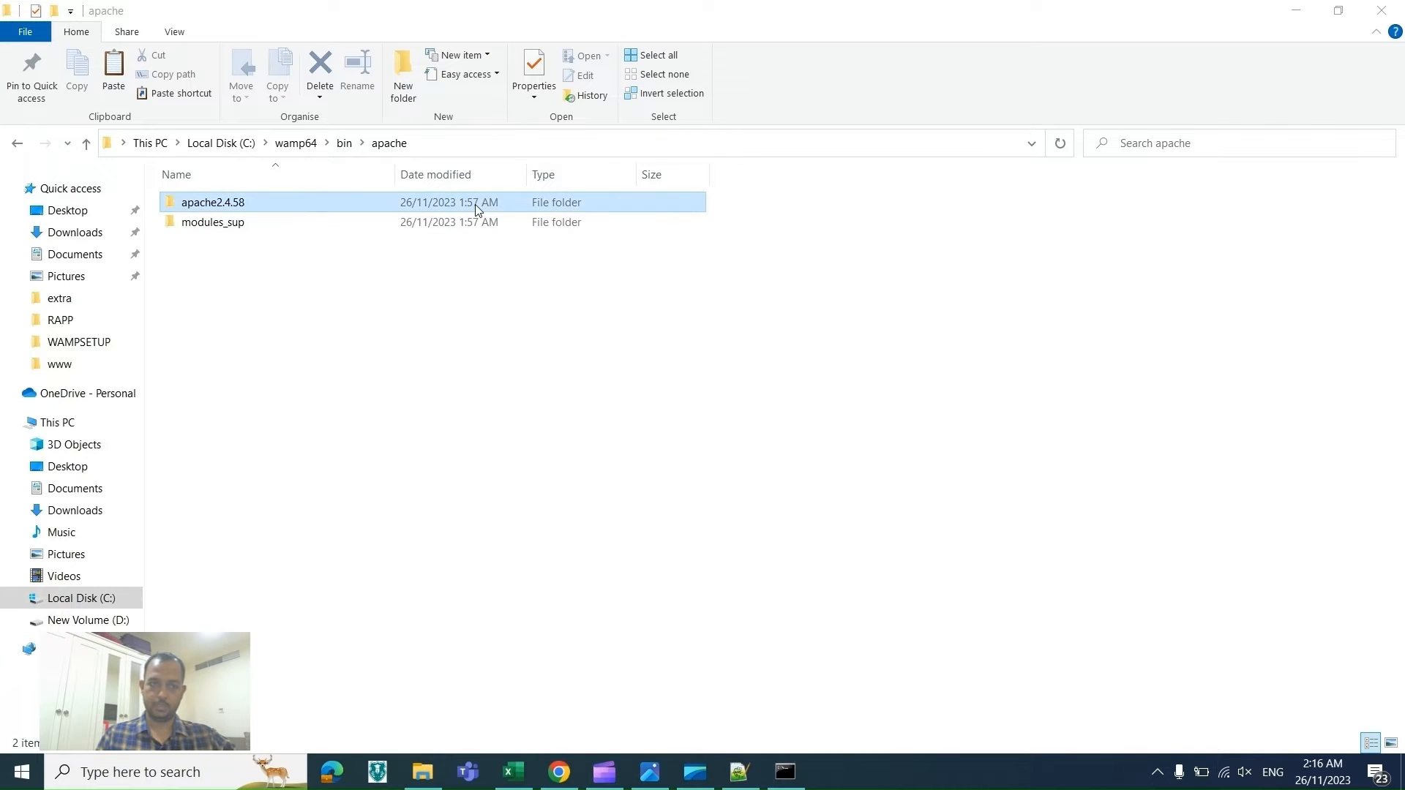
pyautogui.doubleClick(476, 211)
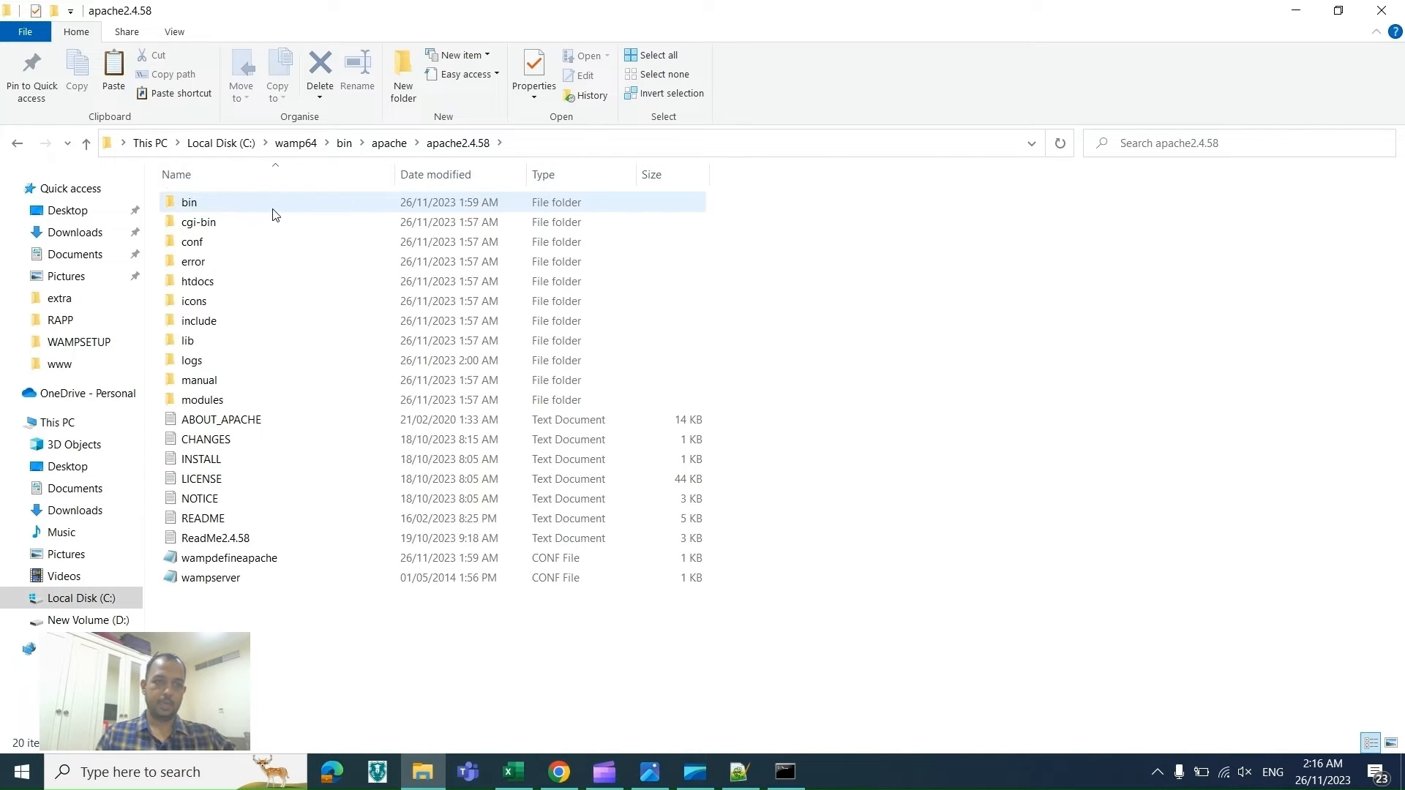
pyautogui.doubleClick(267, 242)
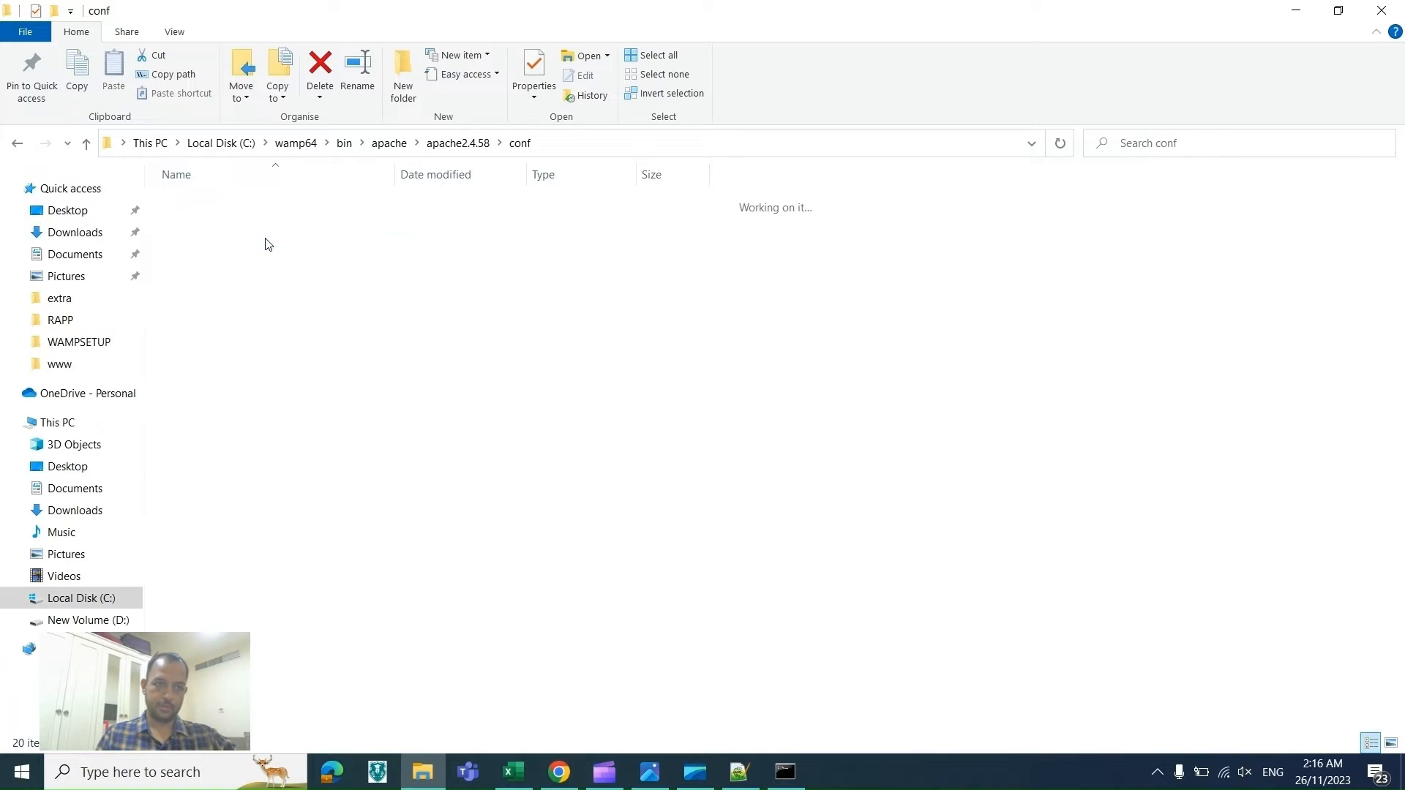
pyautogui.rightClick(284, 419)
pyautogui.moveTo(424, 620)
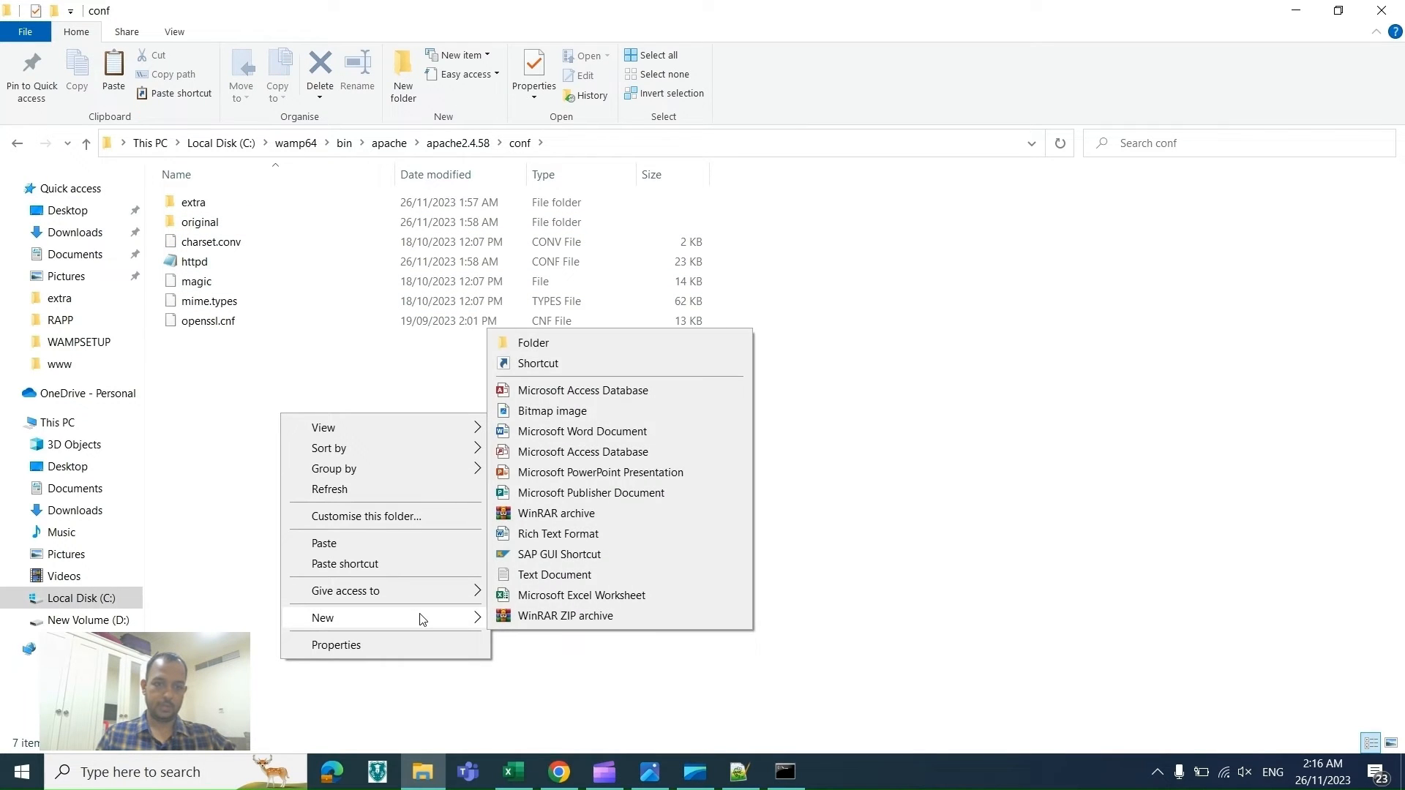
pyautogui.click(543, 350)
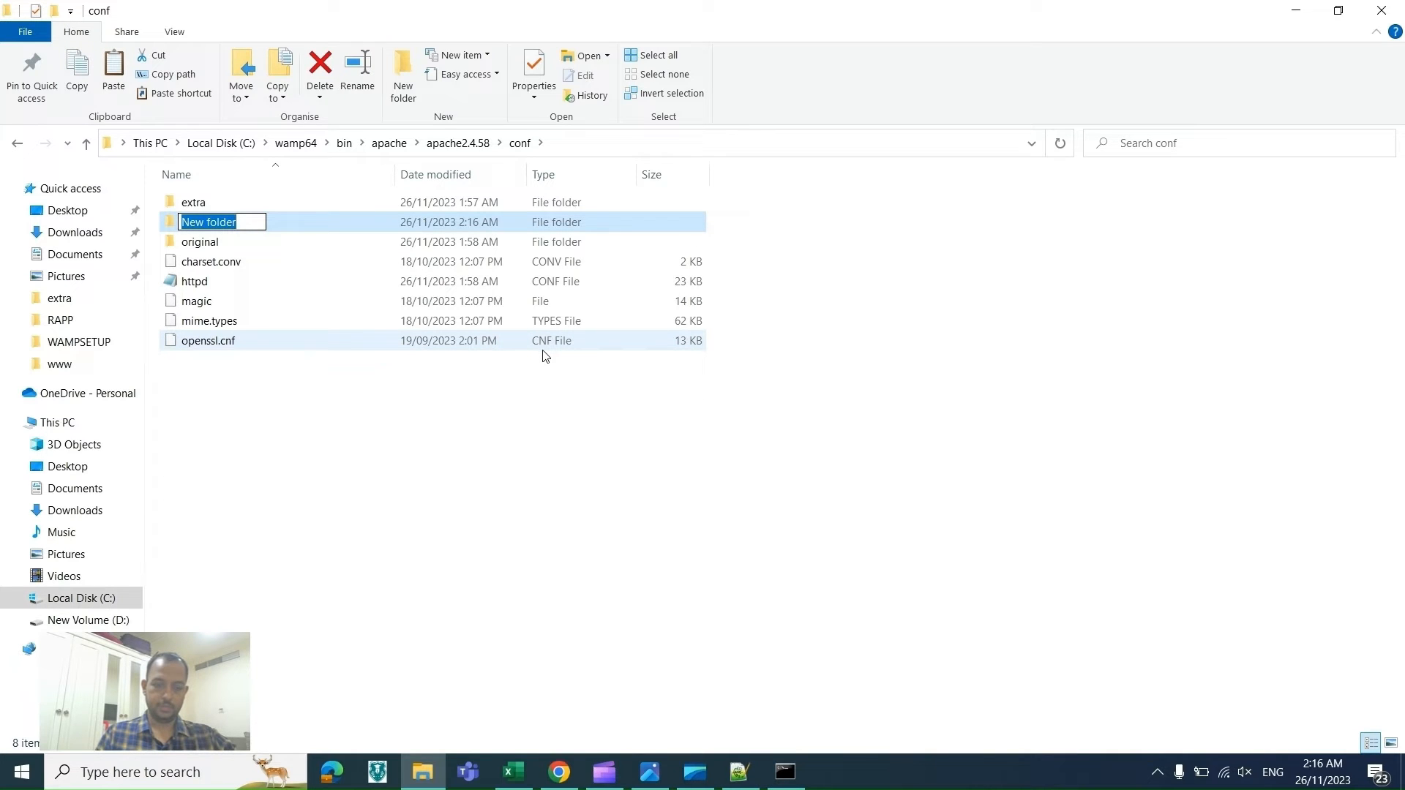
pyautogui.write('key')
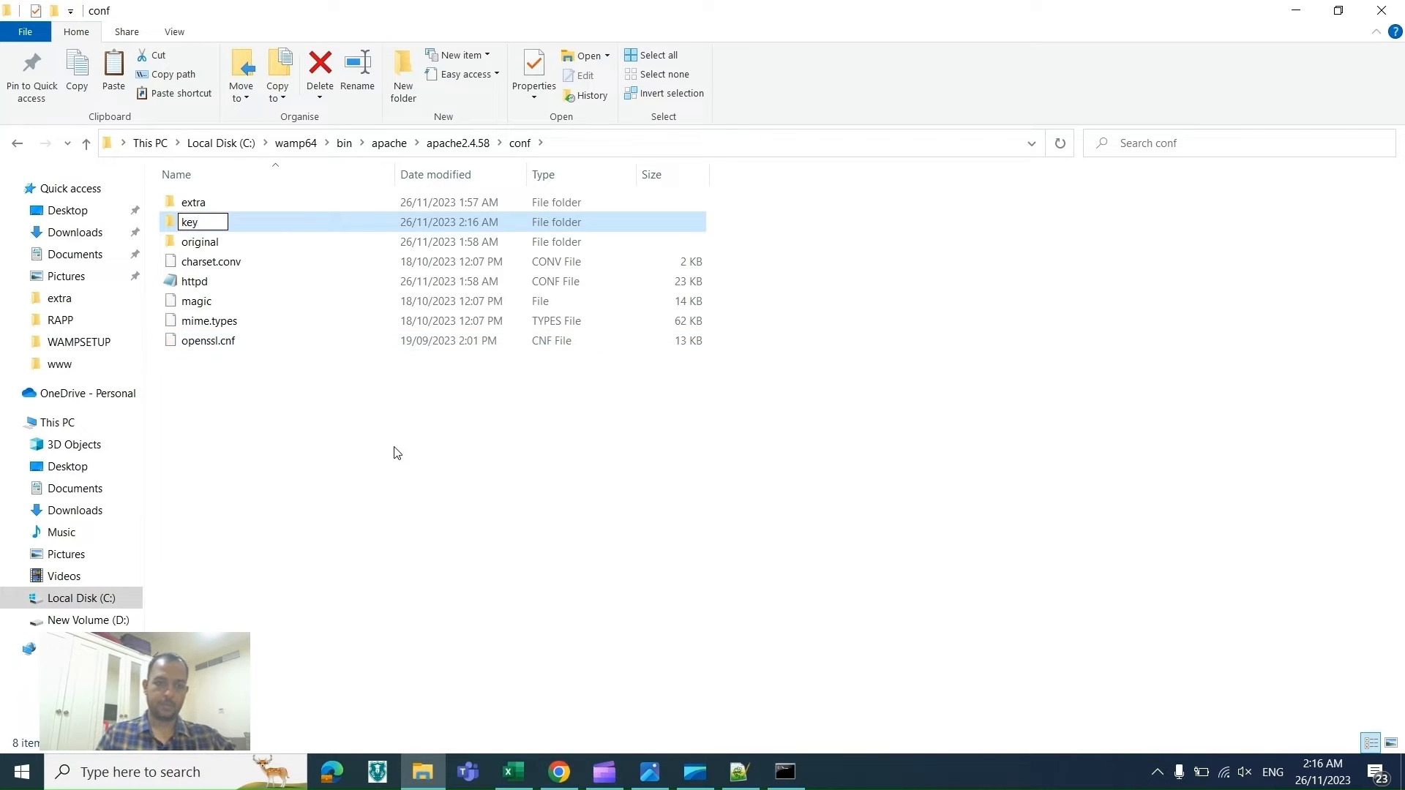
pyautogui.click(396, 453)
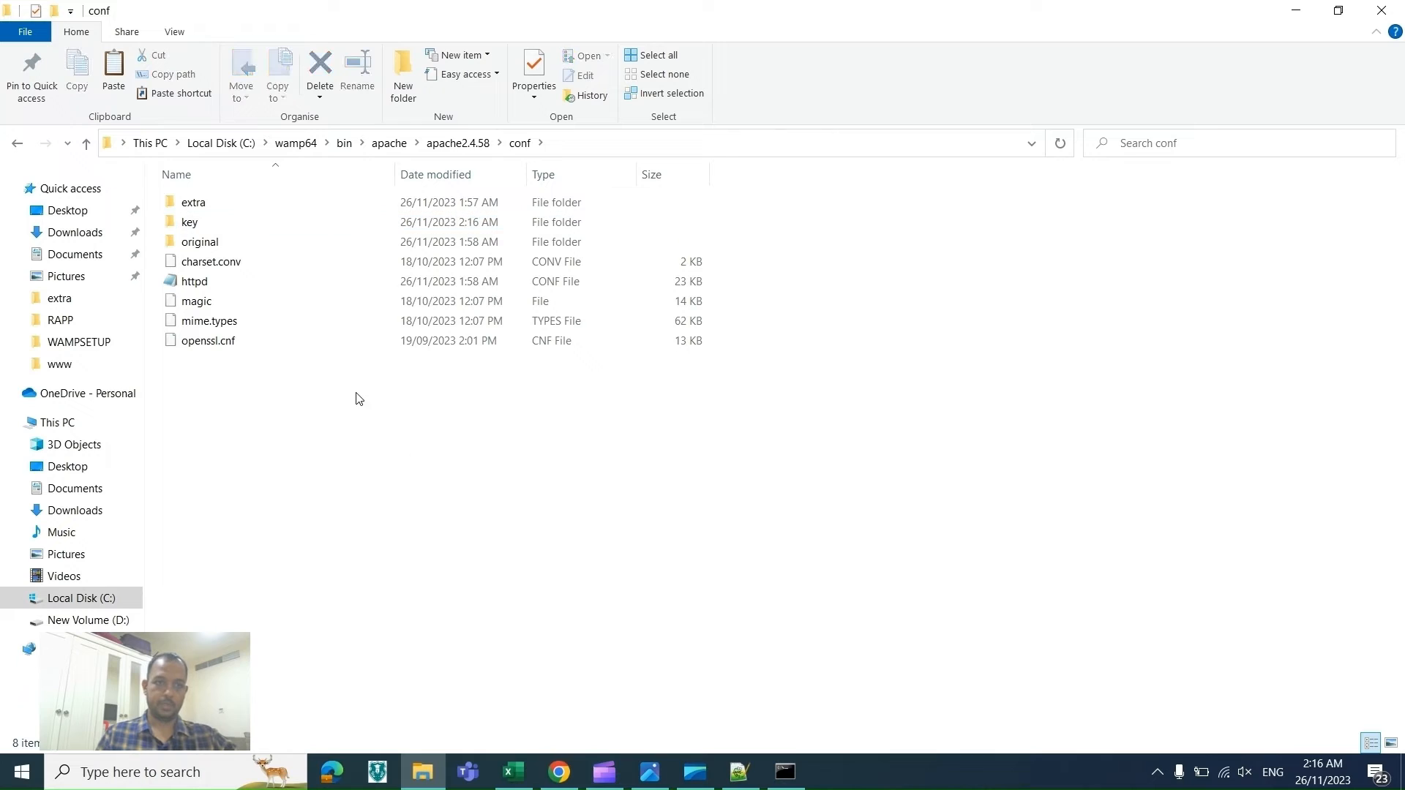
# Step: Paste the certificate and private.key files into the key folder and return to the checklist
pyautogui.doubleClick(223, 224)
pyautogui.hotkey('ctrl', 'v')
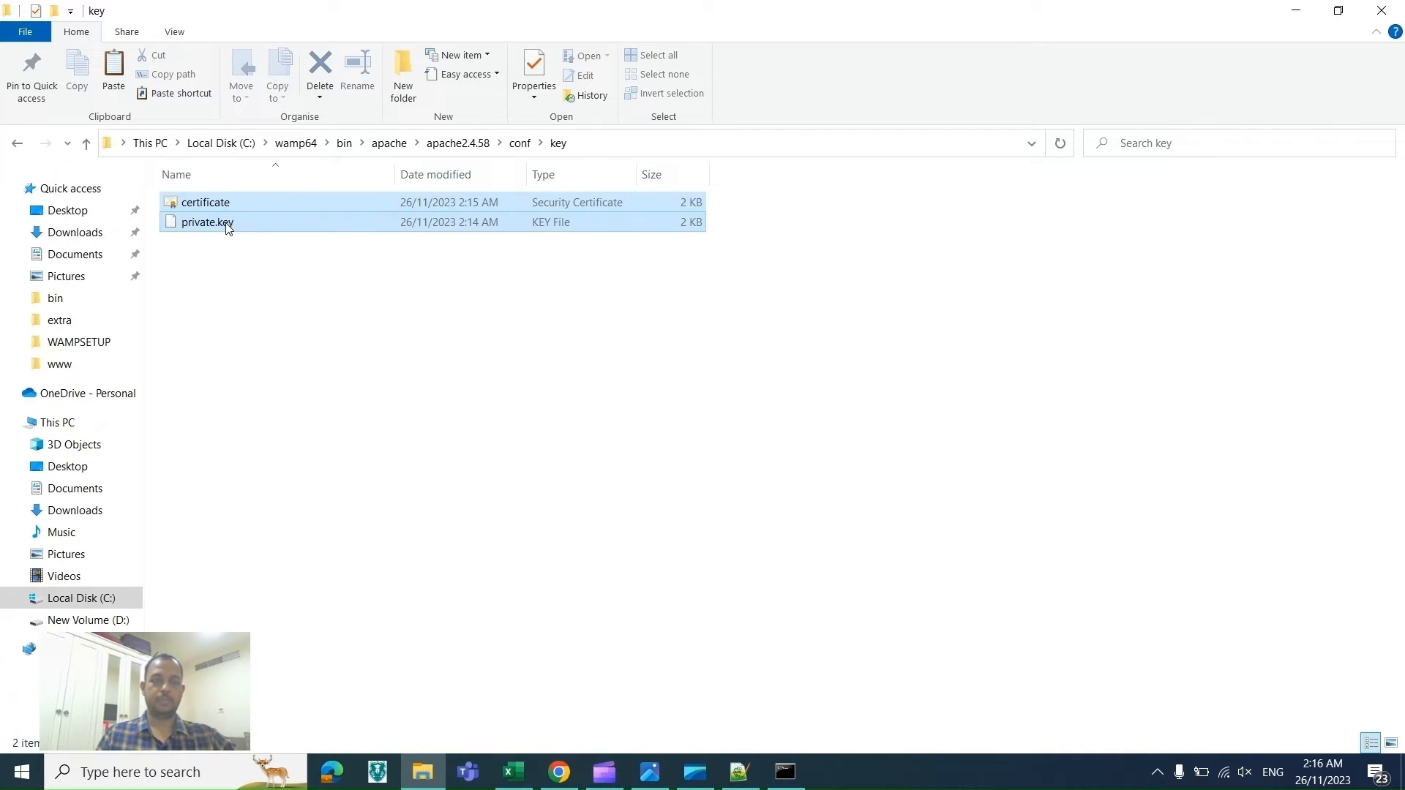
pyautogui.hotkey('alt', 'Tab')
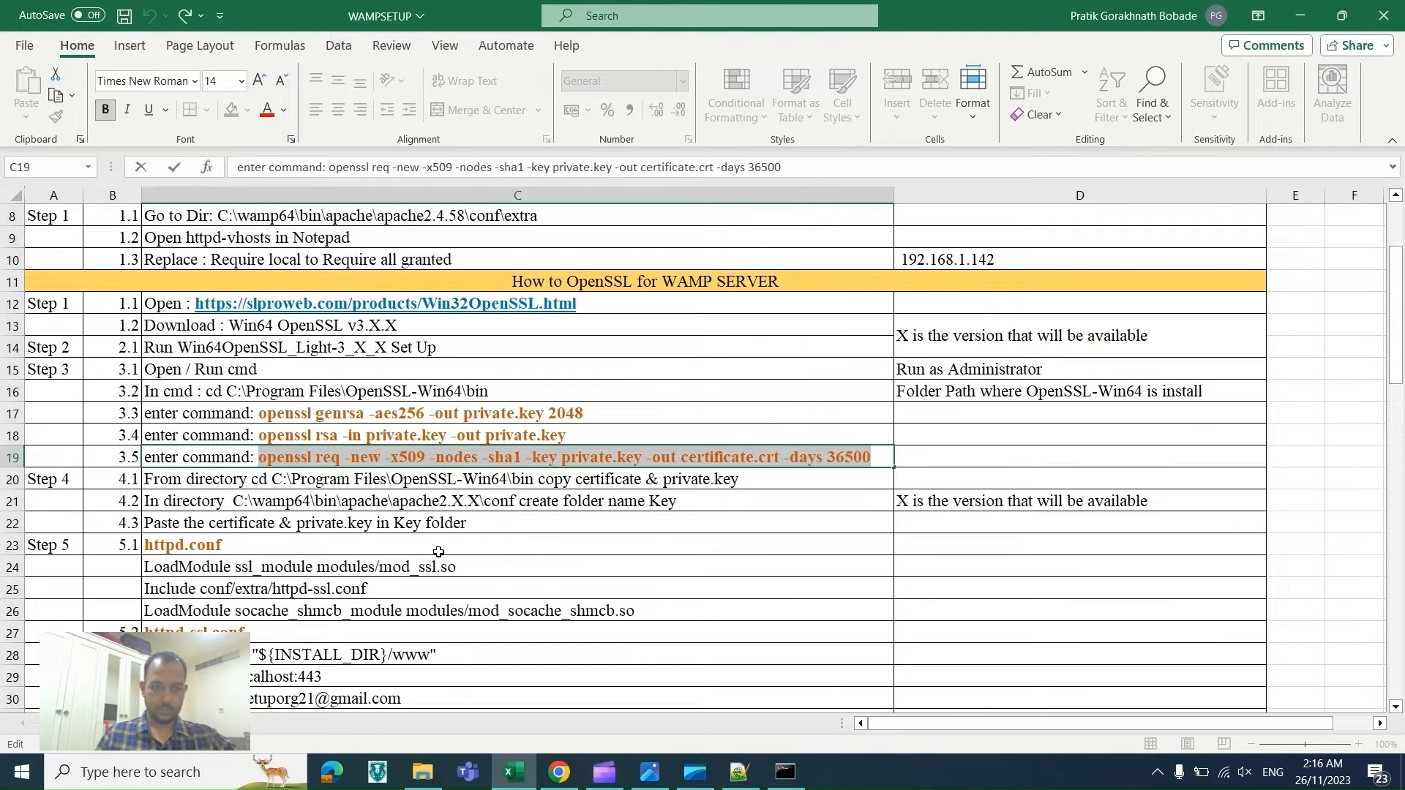
pyautogui.click(438, 552)
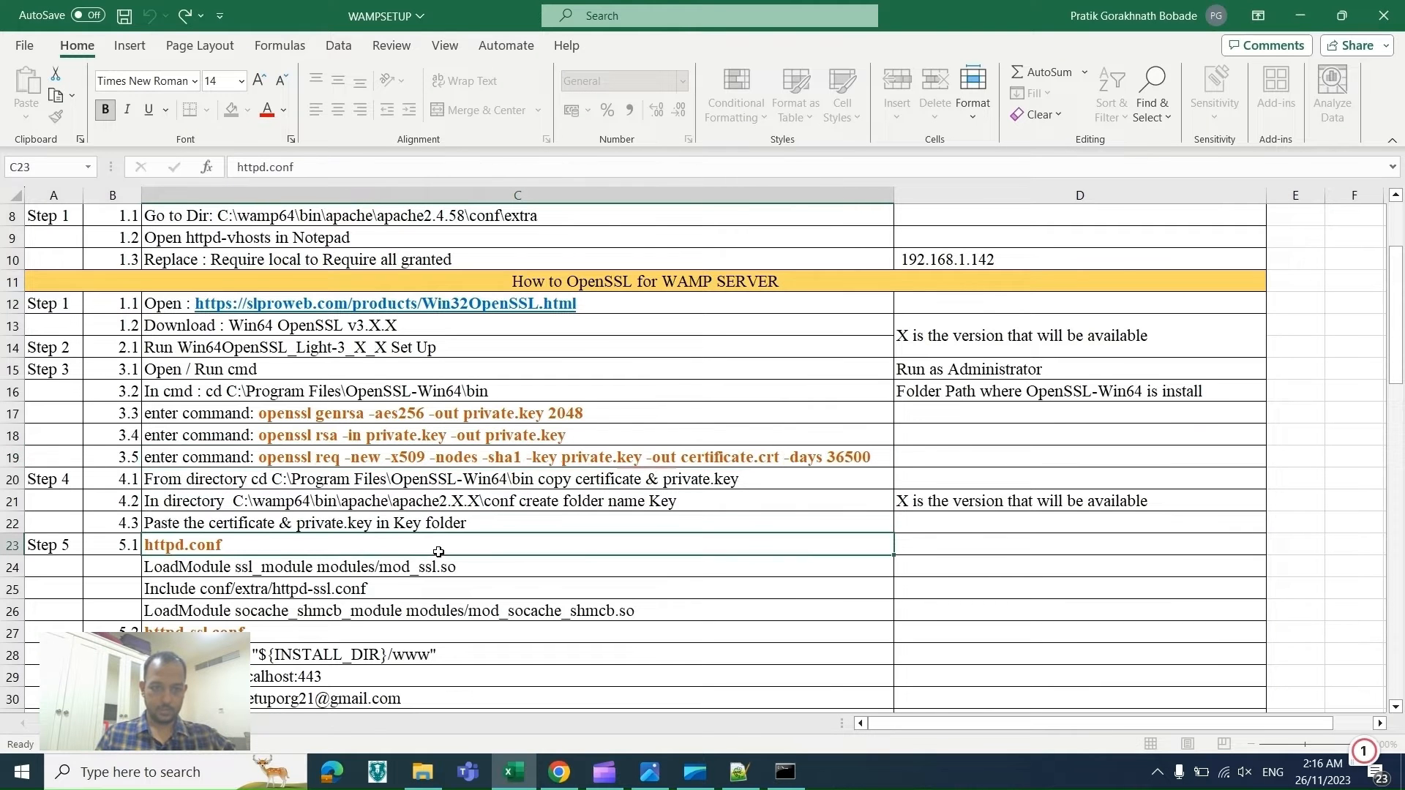
# Step: Scroll the checklist down to the httpd.conf and httpd-ssl.conf entries under Step 5
pyautogui.press('Up')
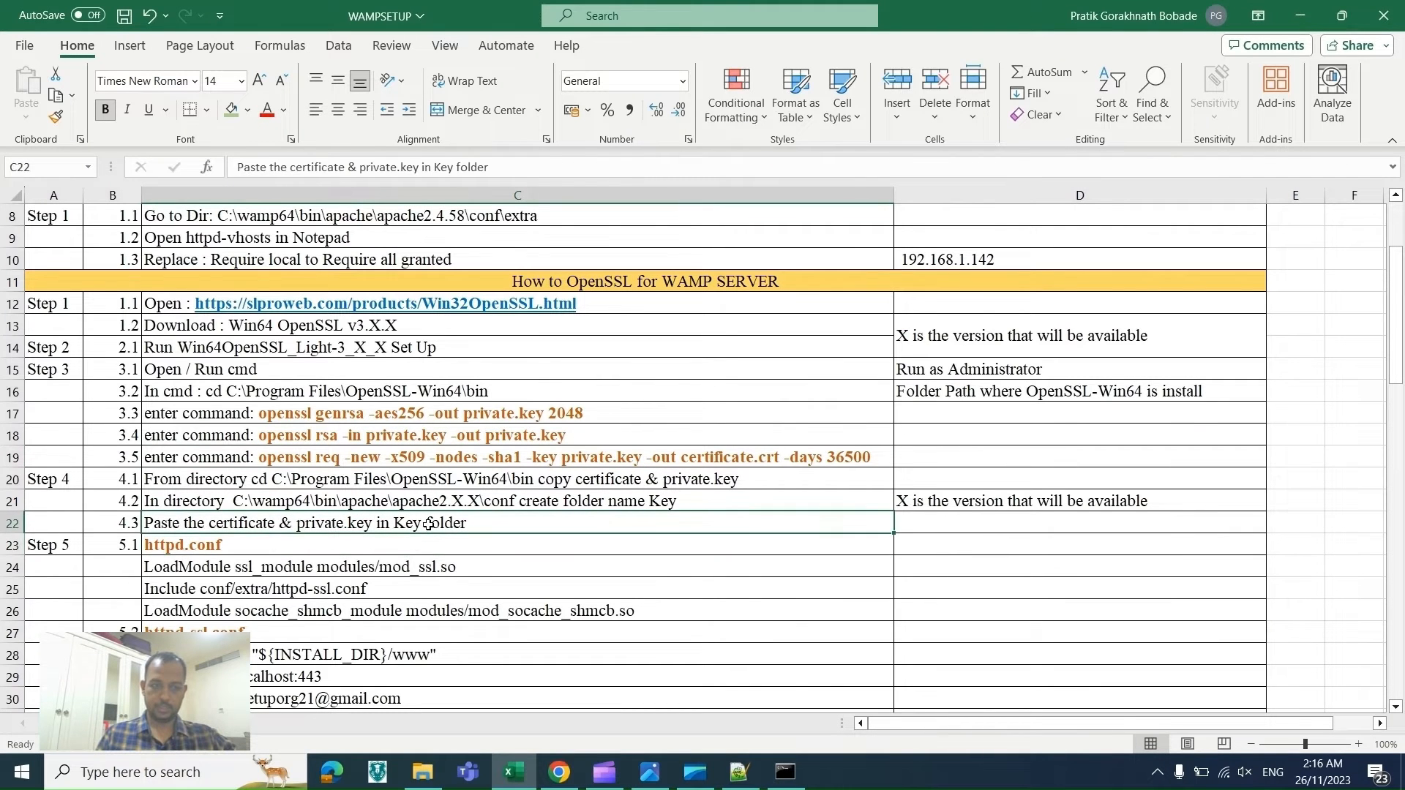
pyautogui.press('Down')
pyautogui.press('Down')
pyautogui.press('Down')
pyautogui.press('Down')
pyautogui.press('Down')
pyautogui.press('Down')
pyautogui.press('Down')
pyautogui.press('Down')
pyautogui.press('Down')
pyautogui.press('Down')
pyautogui.press('Down')
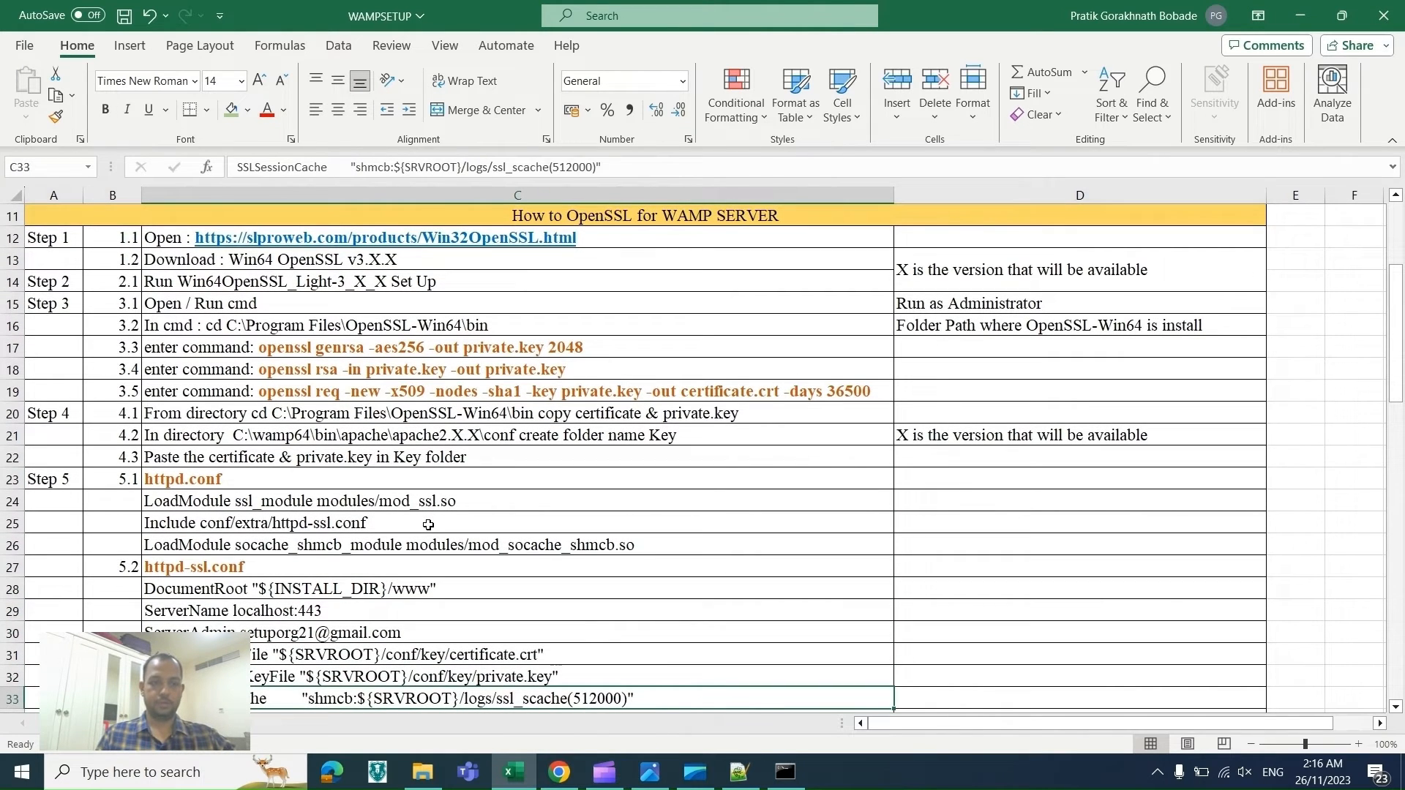
# Step: Open httpd.conf from the WampServer tray menu's Apache section
pyautogui.click(1157, 772)
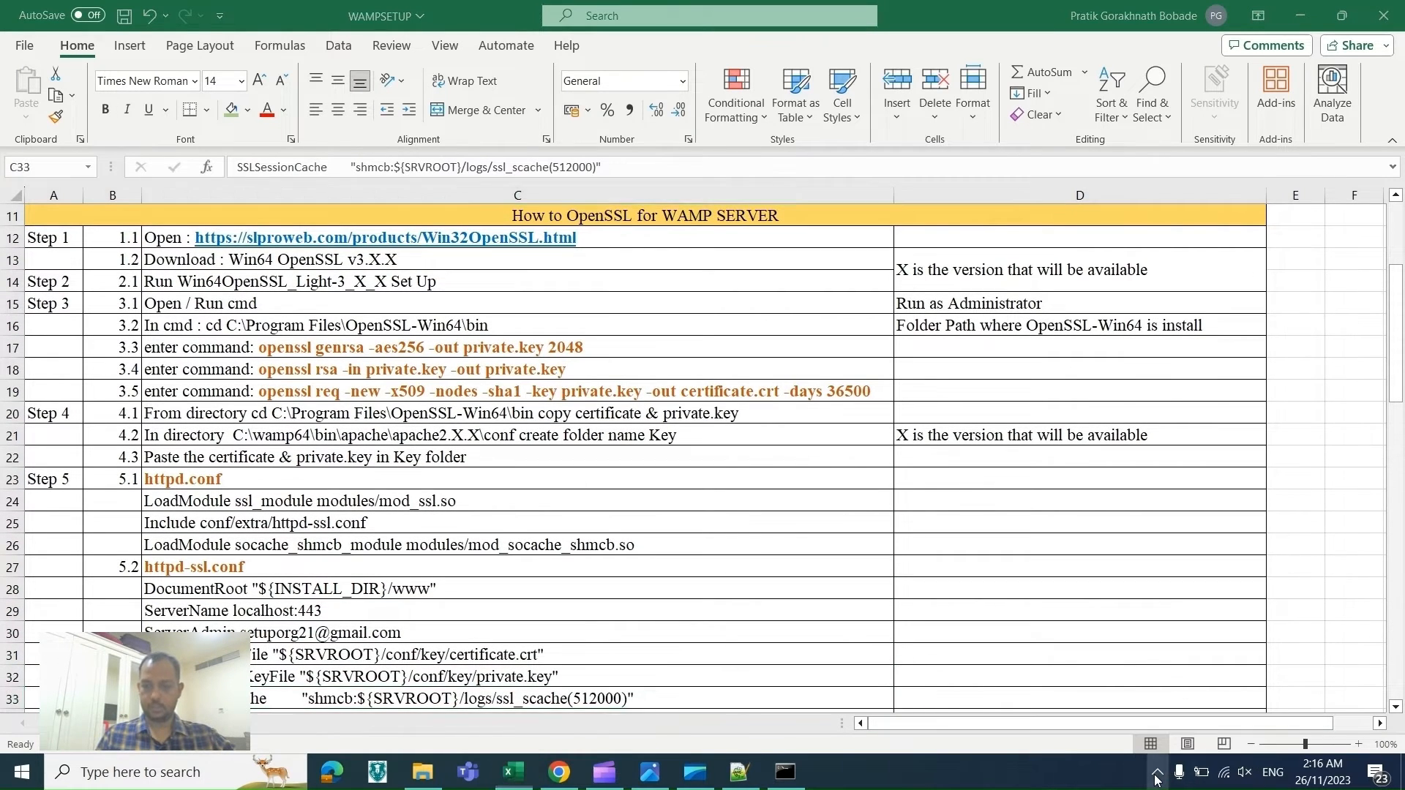
pyautogui.click(1155, 736)
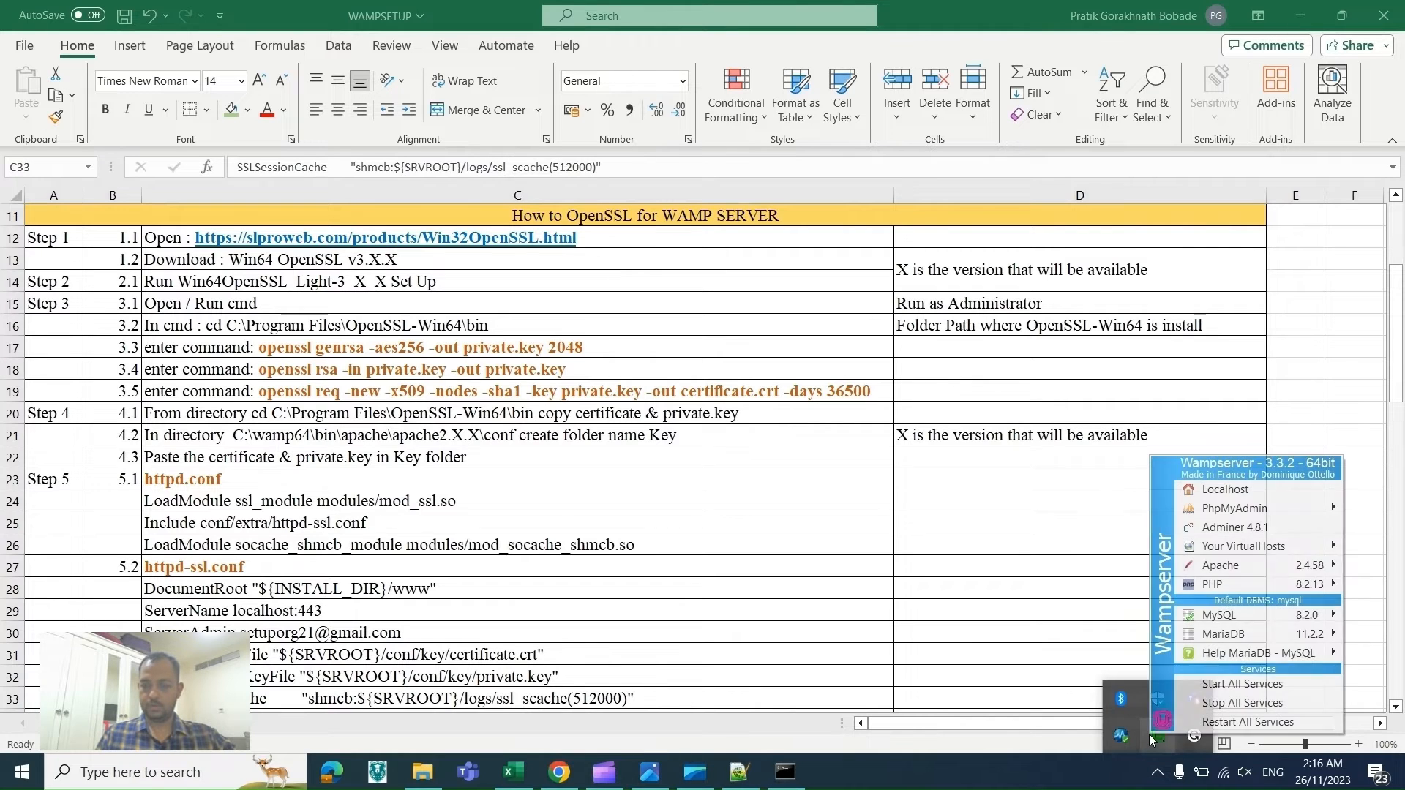
pyautogui.moveTo(1236, 563)
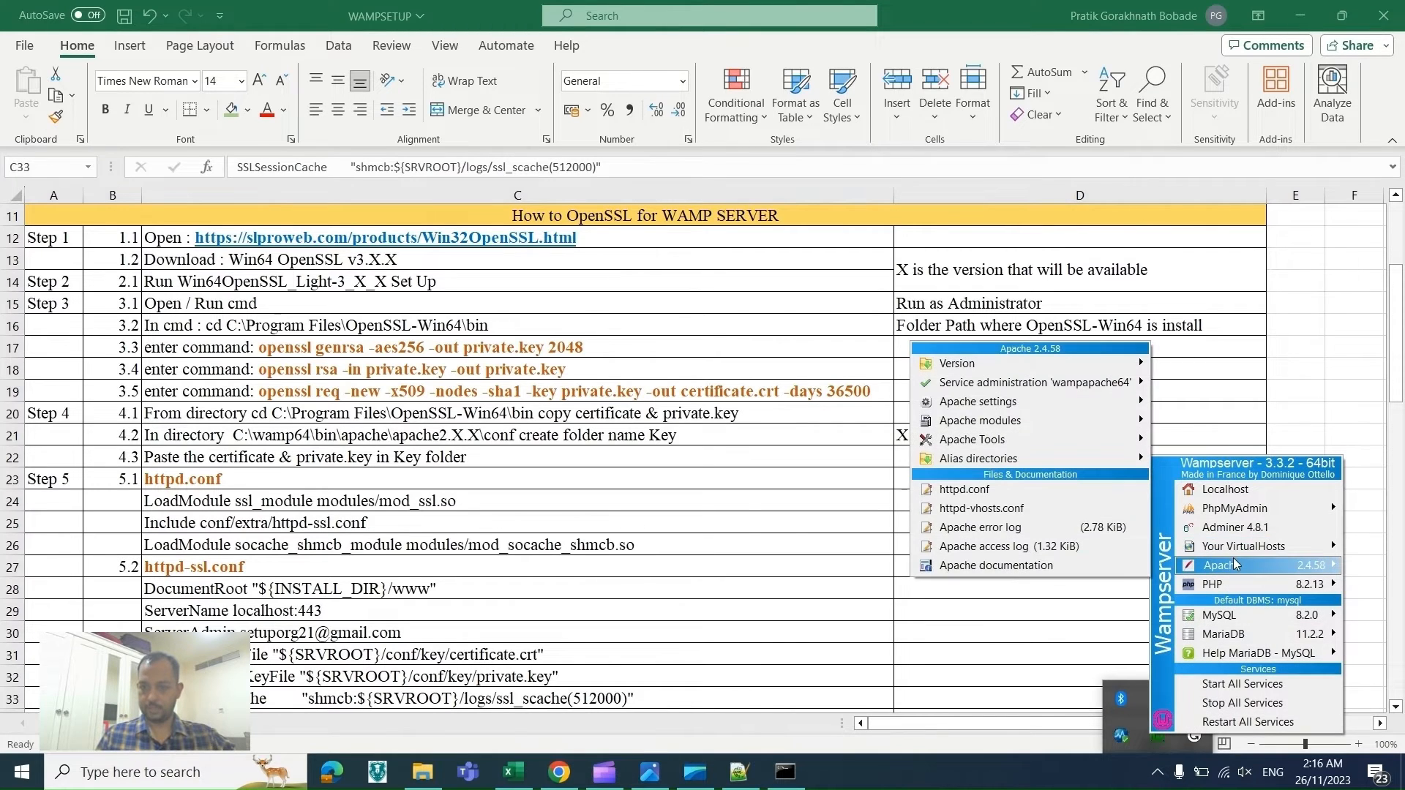
pyautogui.click(1000, 490)
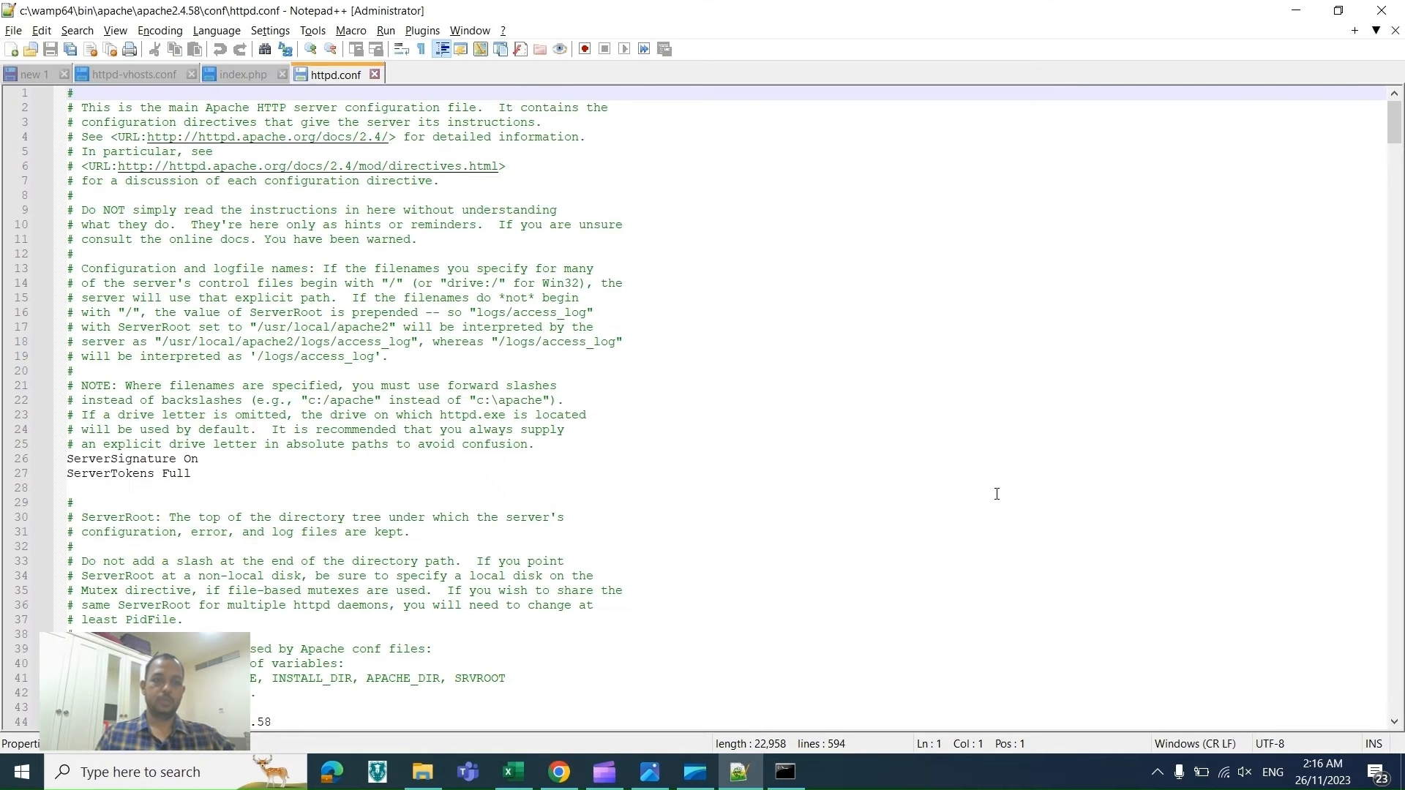
# Step: Copy the line LoadModule ssl_module modules/mod_ssl.so from the checklist
pyautogui.hotkey('alt', 'Tab')
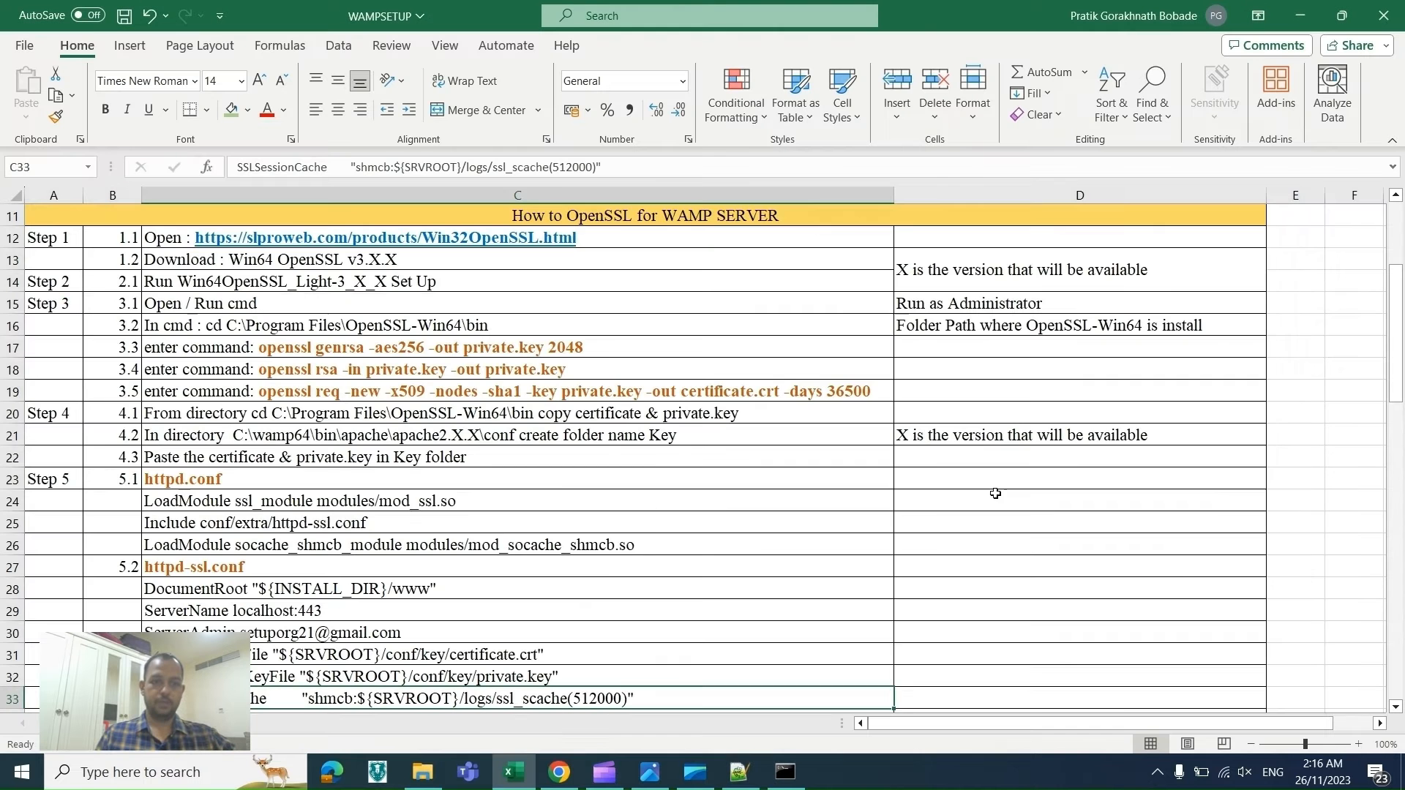
pyautogui.click(454, 501)
pyautogui.doubleClick(455, 500)
pyautogui.moveTo(455, 500); pyautogui.dragTo(145, 499)
pyautogui.hotkey('ctrl', 'c')
pyautogui.hotkey('alt', 'Tab')
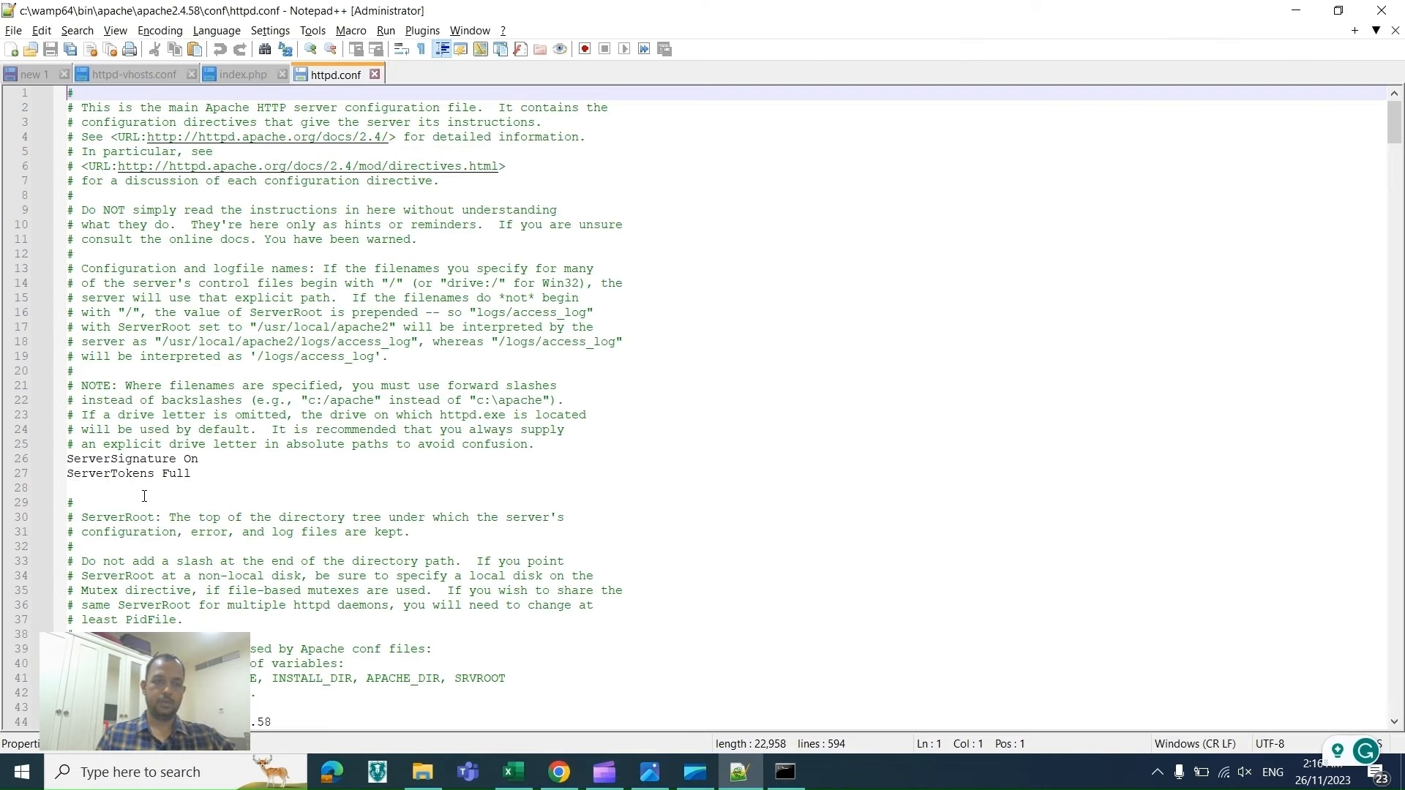
# Step: Search httpd.conf for LoadModule ssl_module modules/mod_ssl.so
pyautogui.hotkey('ctrl', 'h')
pyautogui.hotkey('ctrl', 'f')
pyautogui.hotkey('ctrl', 'v')
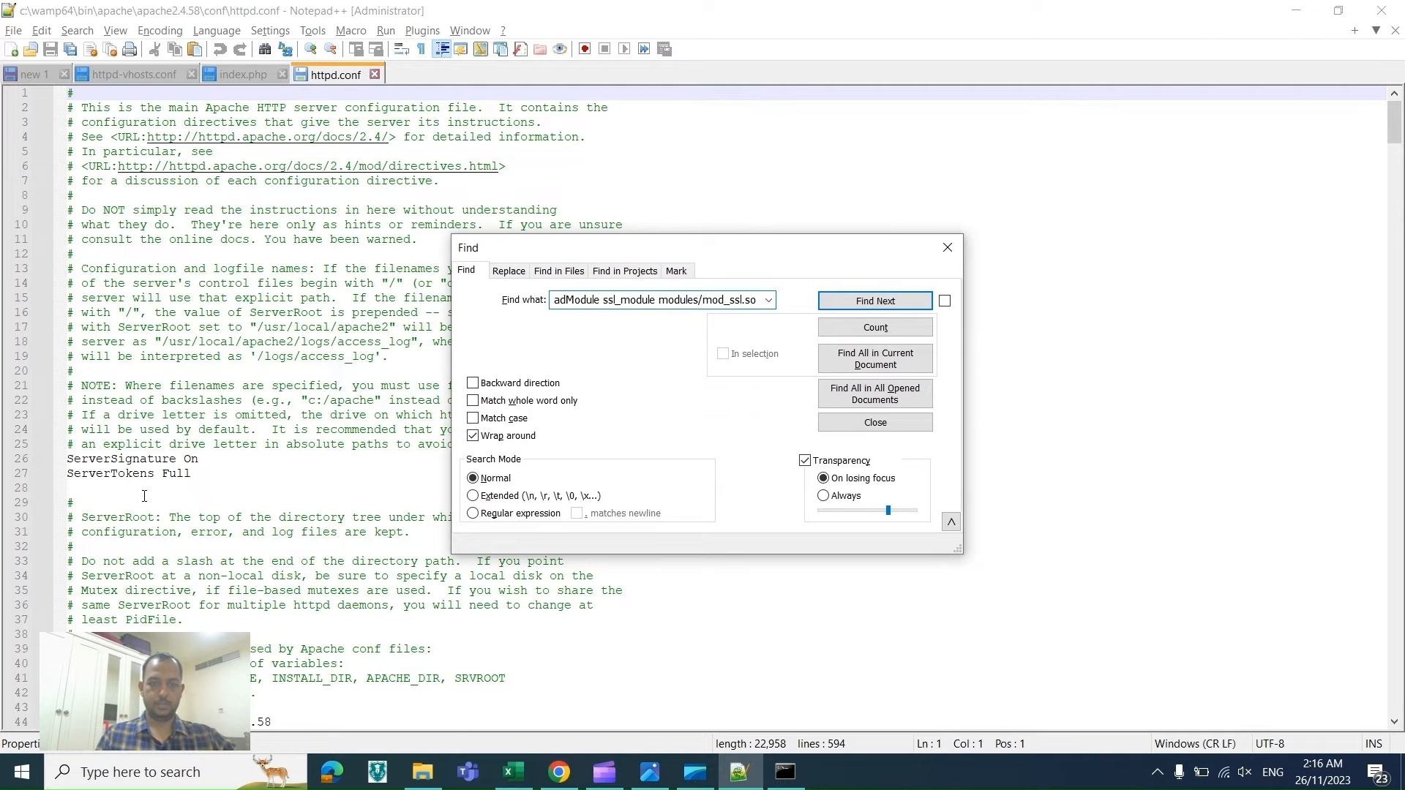
pyautogui.hotkey('alt', 'Tab')
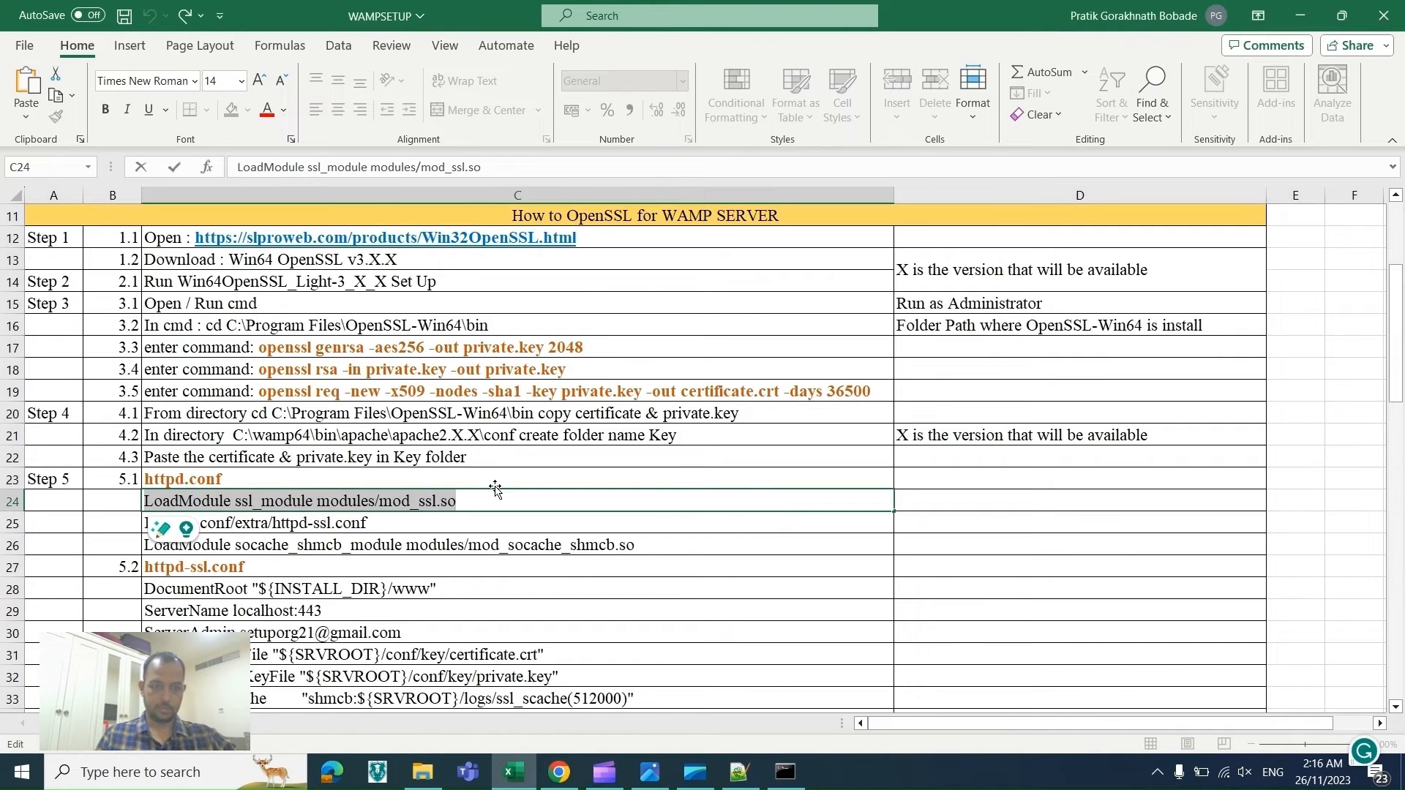
pyautogui.hotkey('alt', 'Tab')
pyautogui.hotkey('ctrl', 'v')
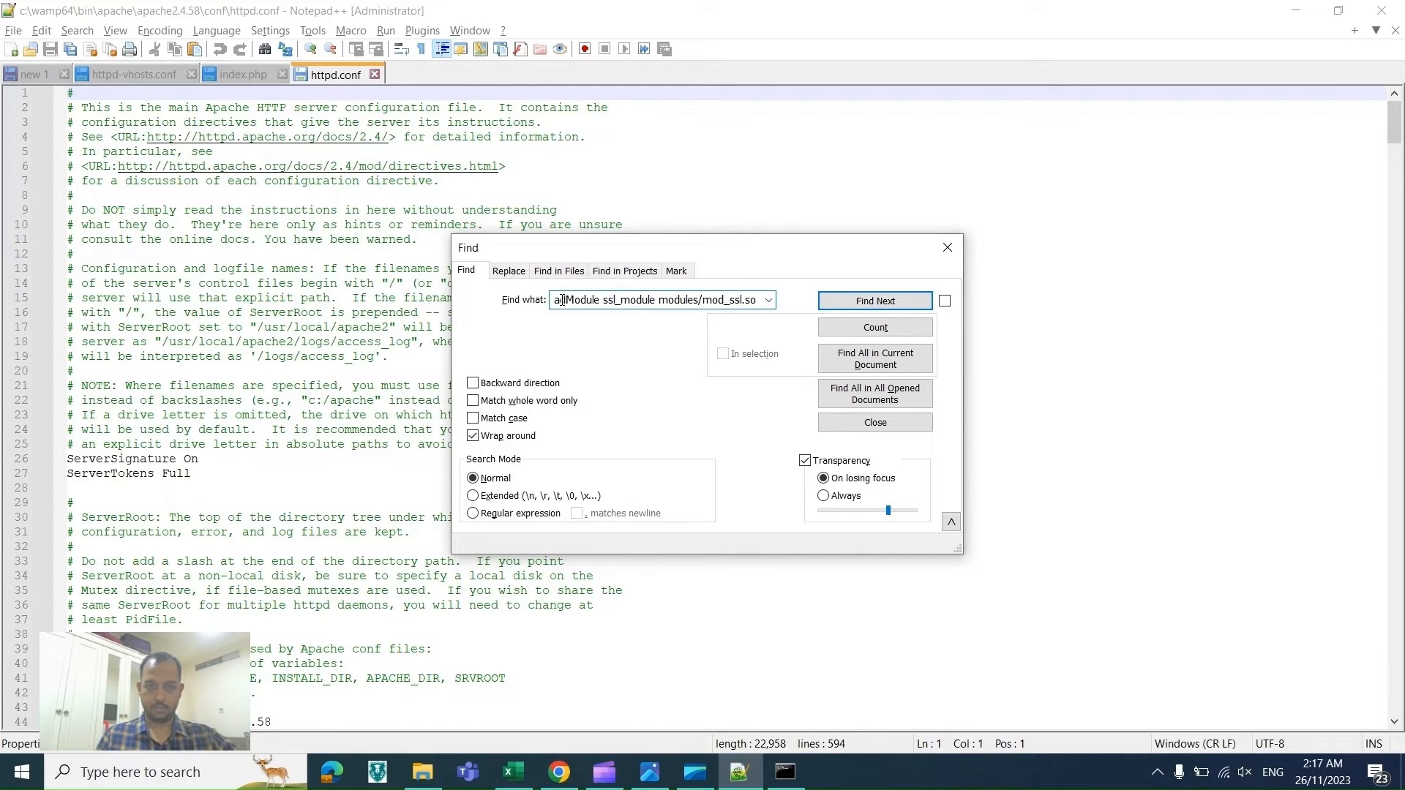
pyautogui.press('Return')
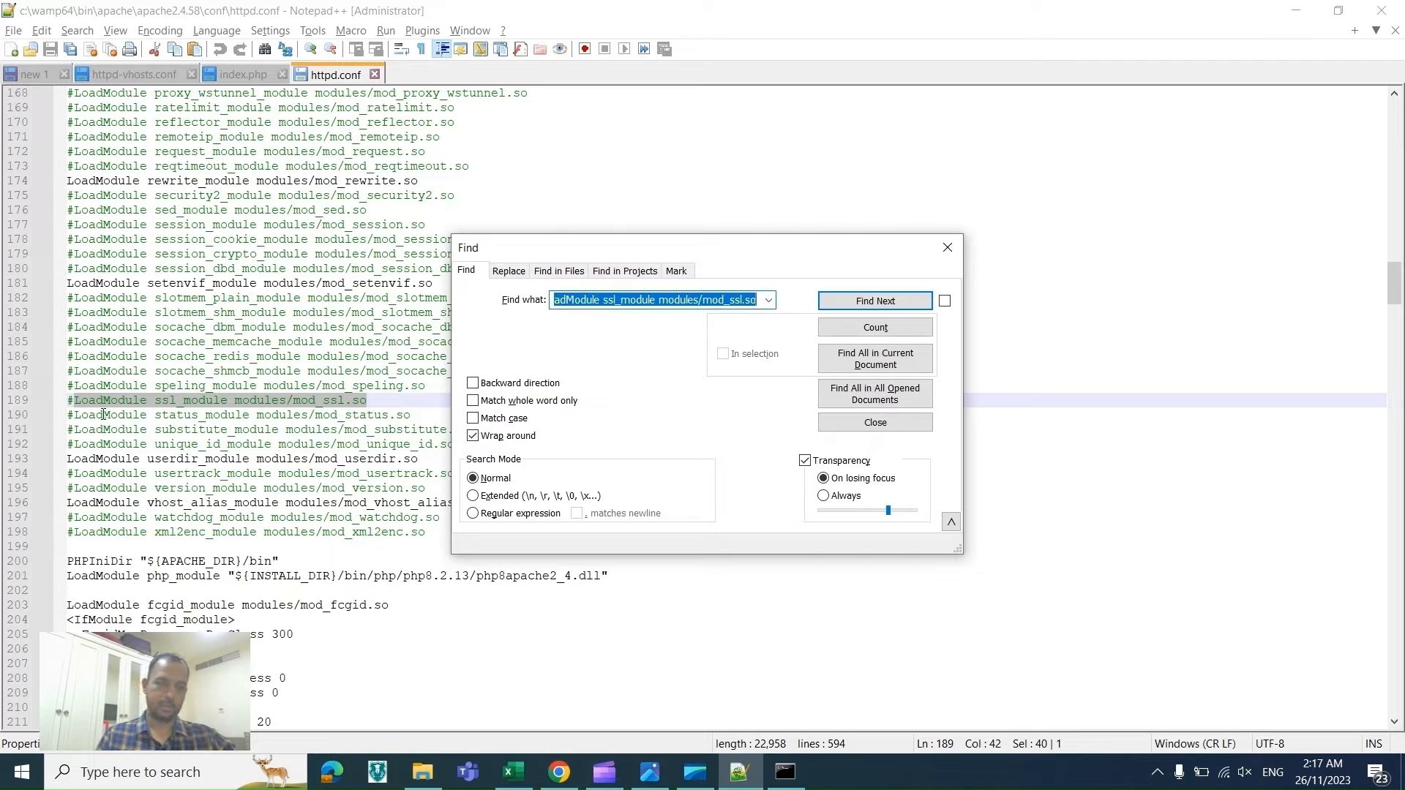
# Step: Uncomment the LoadModule ssl_module modules/mod_ssl.so line in httpd.conf
pyautogui.click(75, 402)
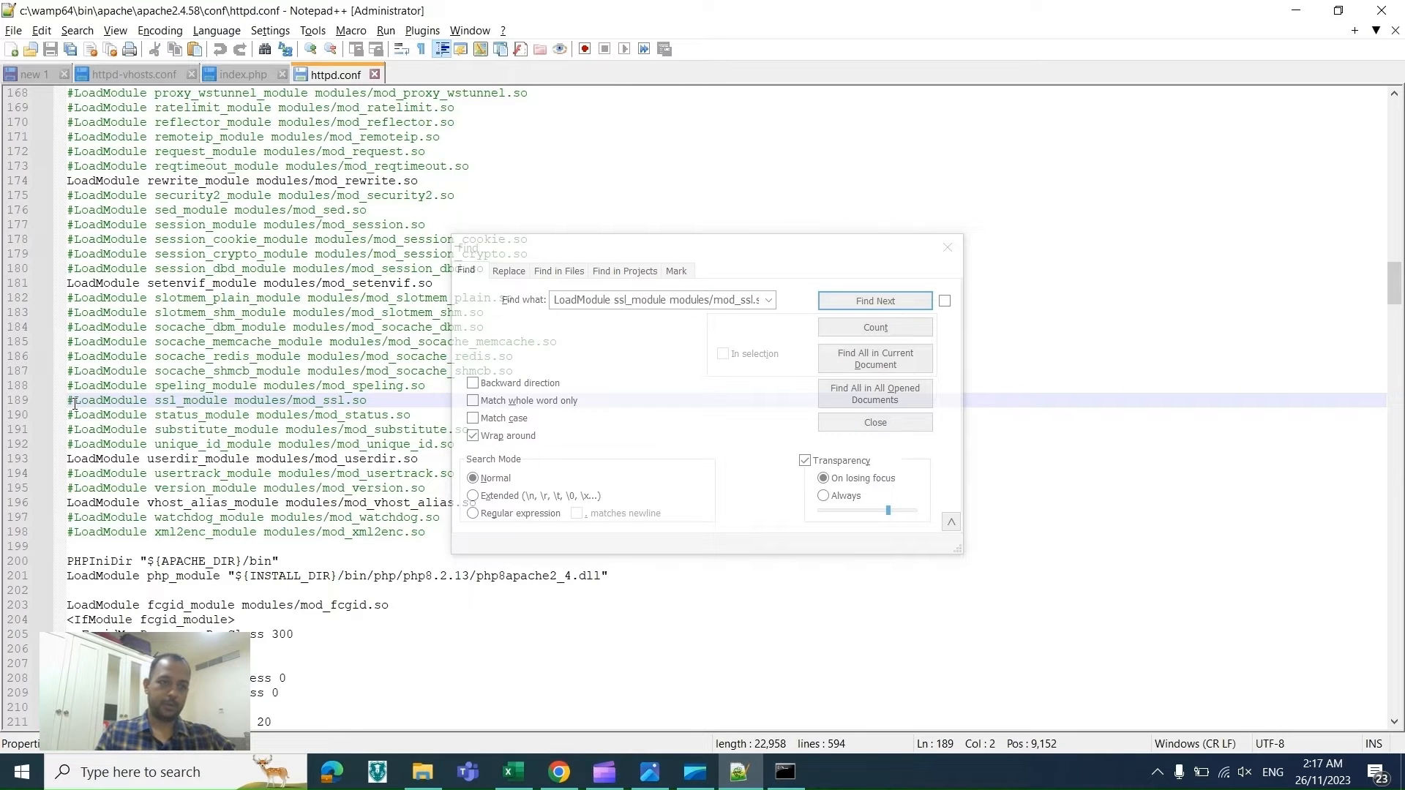
pyautogui.press('BackSpace')
pyautogui.hotkey('alt', 'Tab')
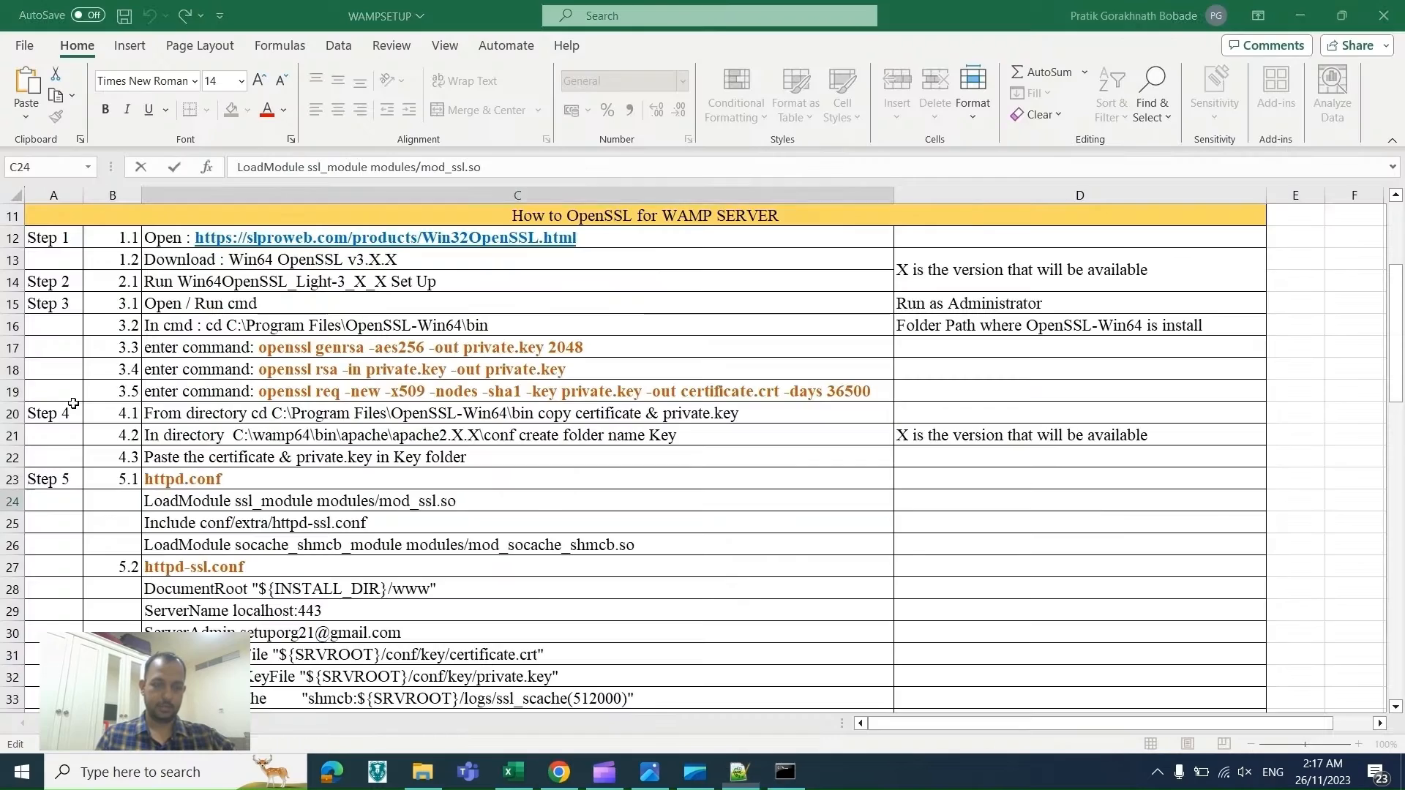
# Step: Copy the line Include conf/extra/httpd-ssl.conf from the checklist
pyautogui.click(383, 520)
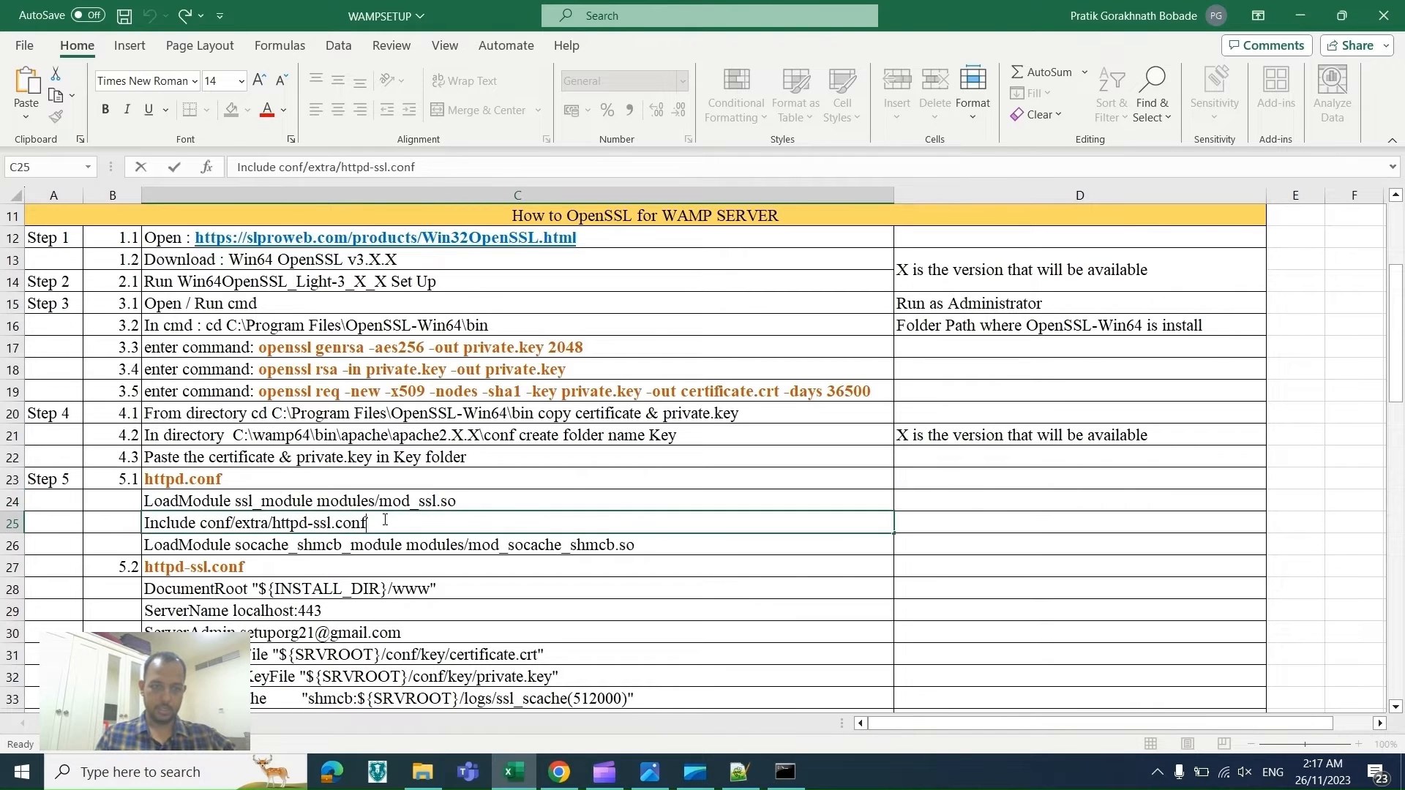
pyautogui.doubleClick(373, 523)
pyautogui.moveTo(374, 522); pyautogui.dragTo(146, 512)
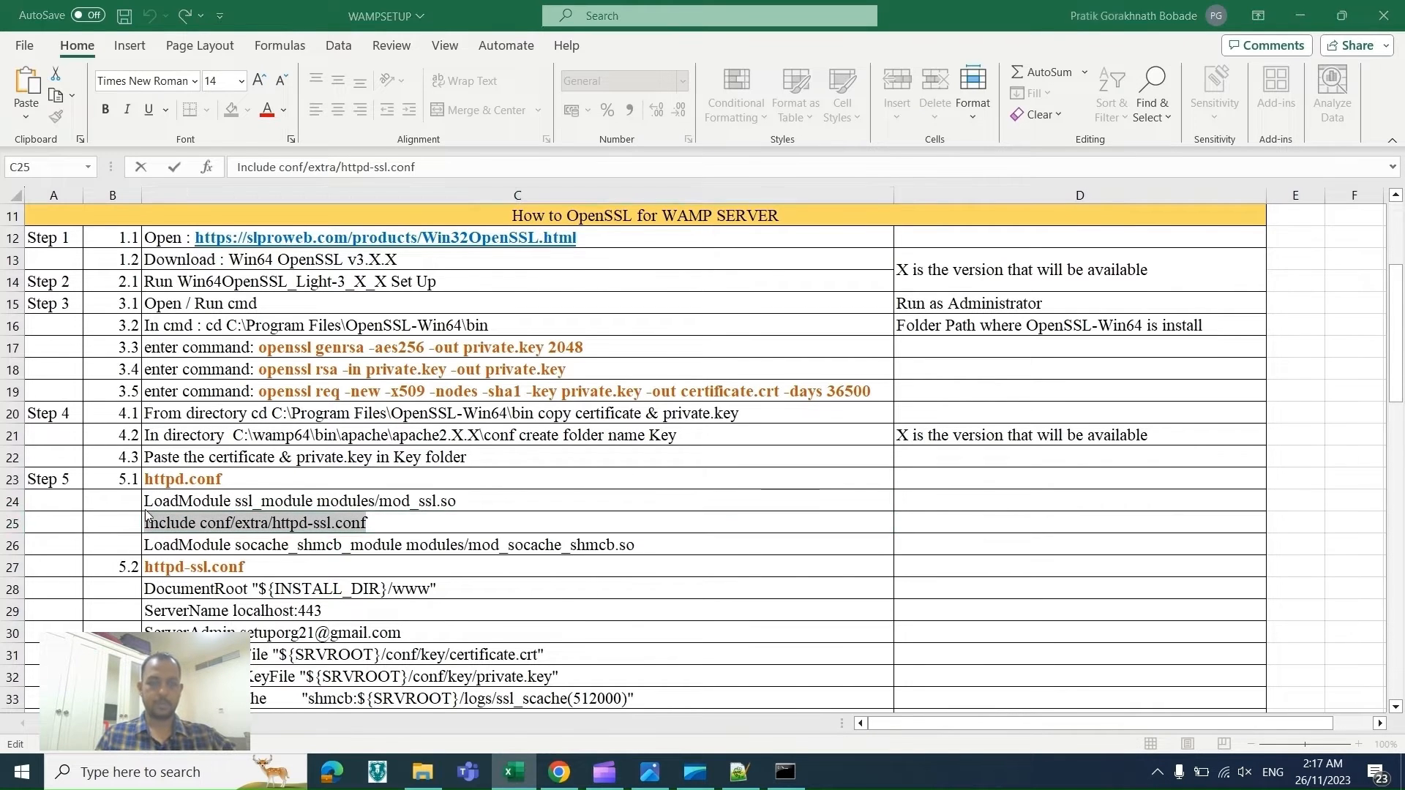
# Step: Find and uncomment the Include conf/extra/httpd-ssl.conf line in httpd.conf
pyautogui.hotkey('alt', 'Tab')
pyautogui.hotkey('ctrl', 'f')
pyautogui.hotkey('ctrl', 'v')
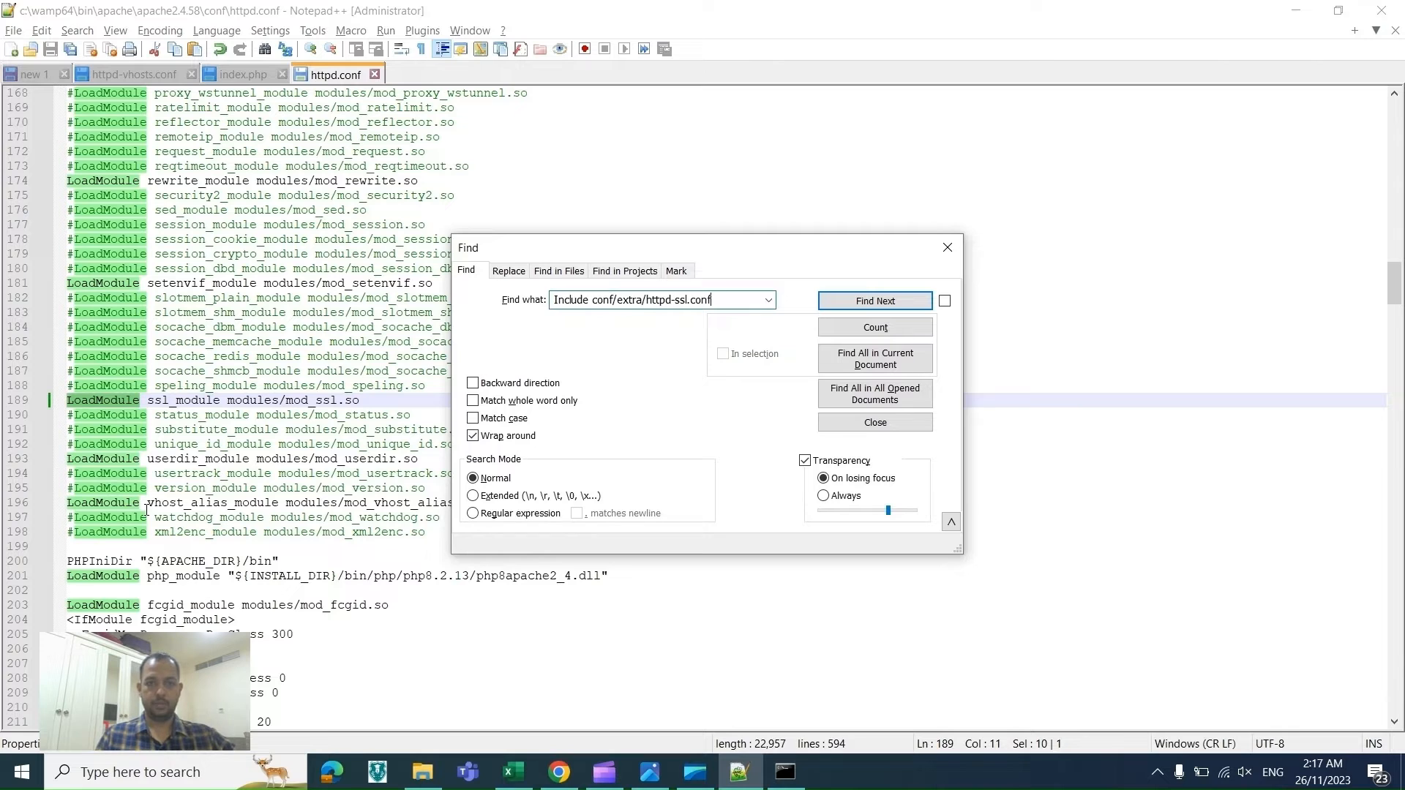
pyautogui.press('Return')
pyautogui.click(73, 402)
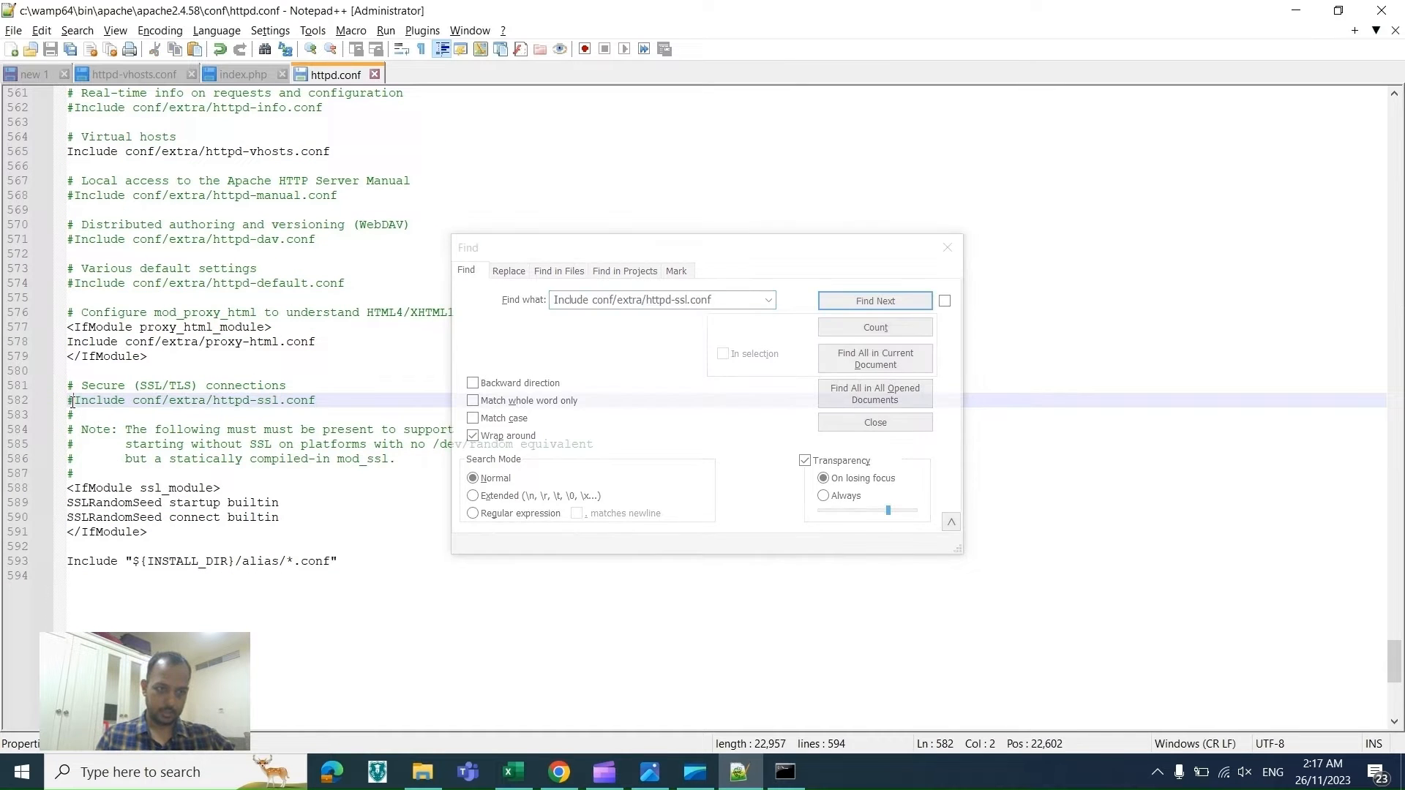
pyautogui.press('BackSpace')
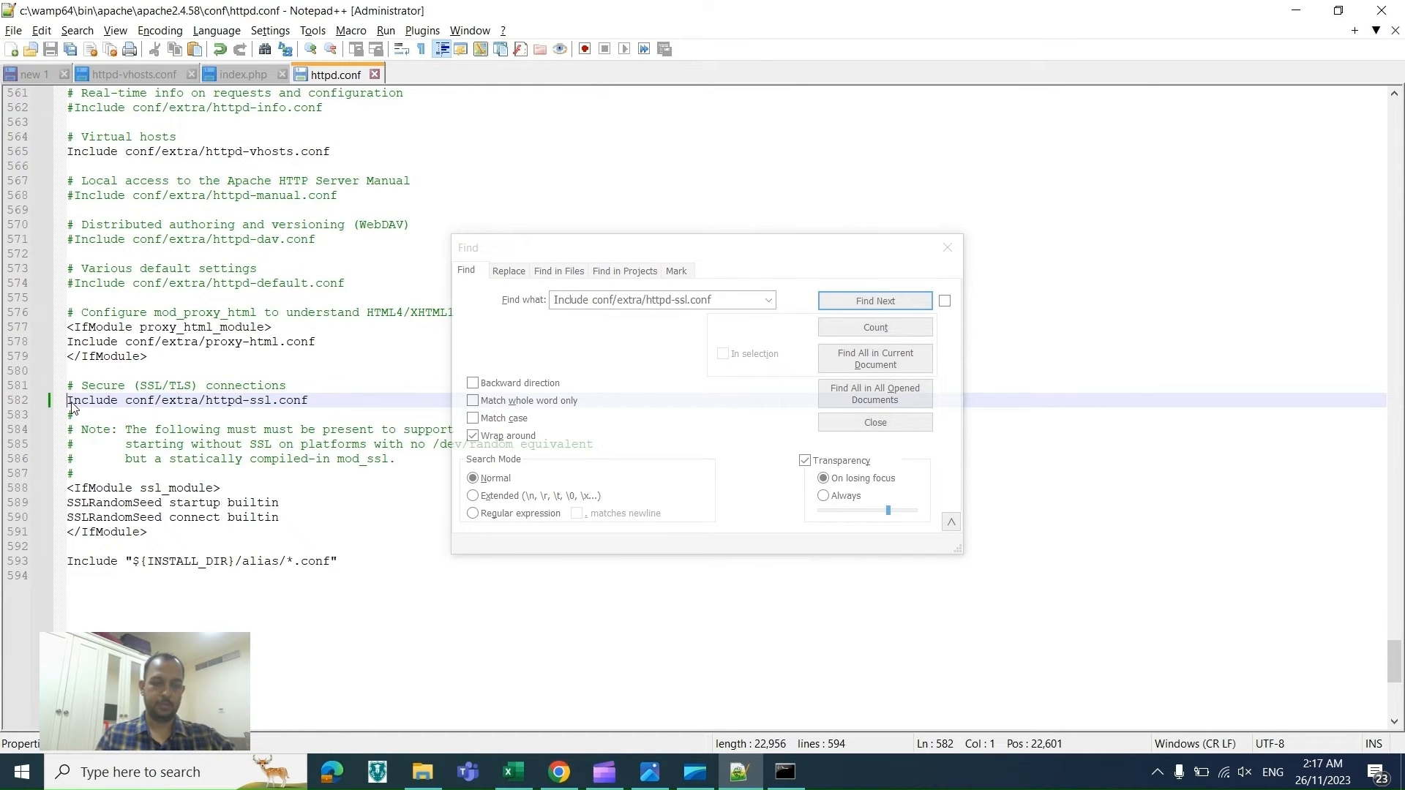
# Step: Copy the line LoadModule socache_shmcb_module modules/mod_socache_shmcb.so from the checklist
pyautogui.hotkey('alt', 'Tab')
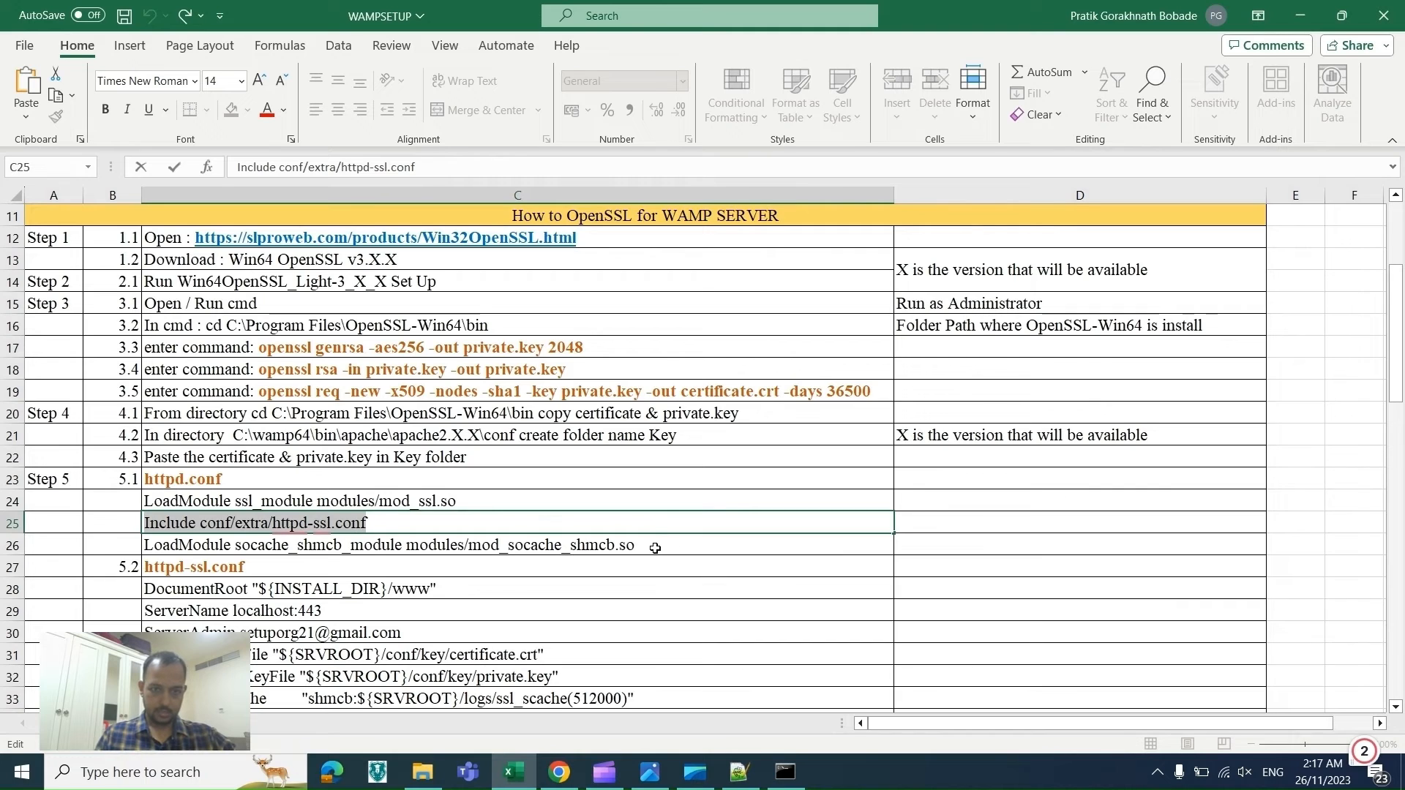
pyautogui.click(655, 548)
pyautogui.moveTo(656, 549); pyautogui.dragTo(140, 540)
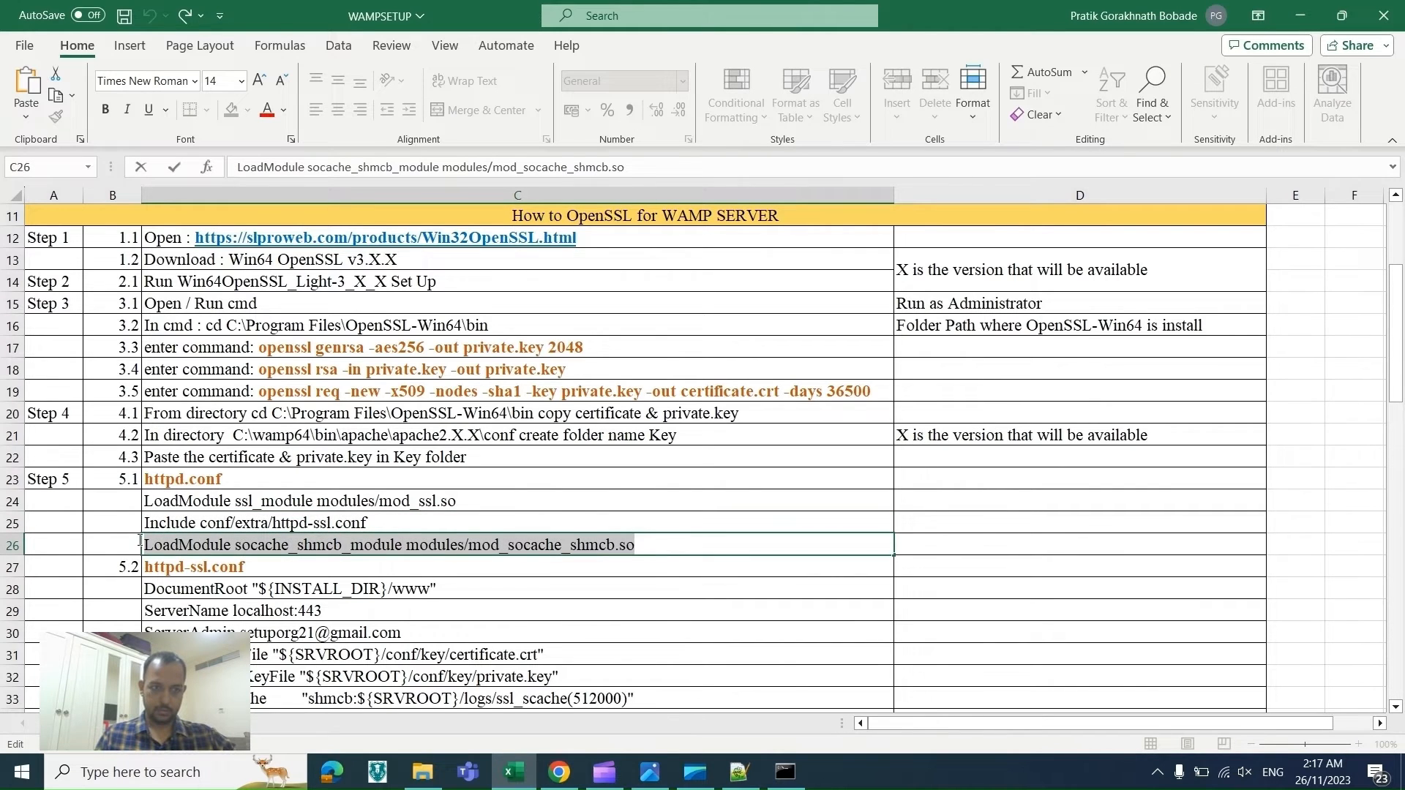
pyautogui.hotkey('ctrl', 'c')
# Step: Find and uncomment the LoadModule socache_shmcb_module modules/mod_socache_shmcb.so line in httpd.conf
pyautogui.hotkey('alt', 'Tab')
pyautogui.hotkey('ctrl', 'f')
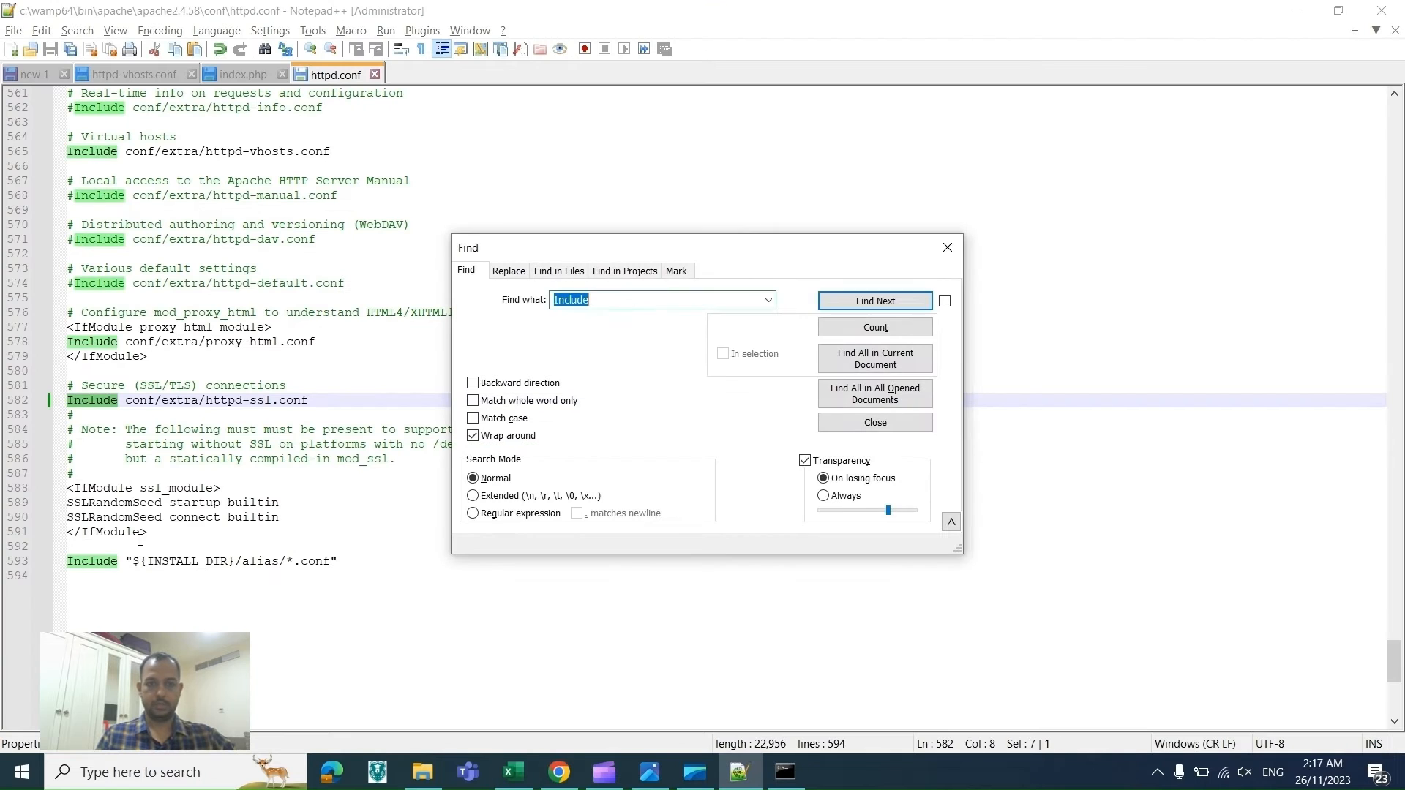
pyautogui.hotkey('ctrl', 'v')
pyautogui.press('Return')
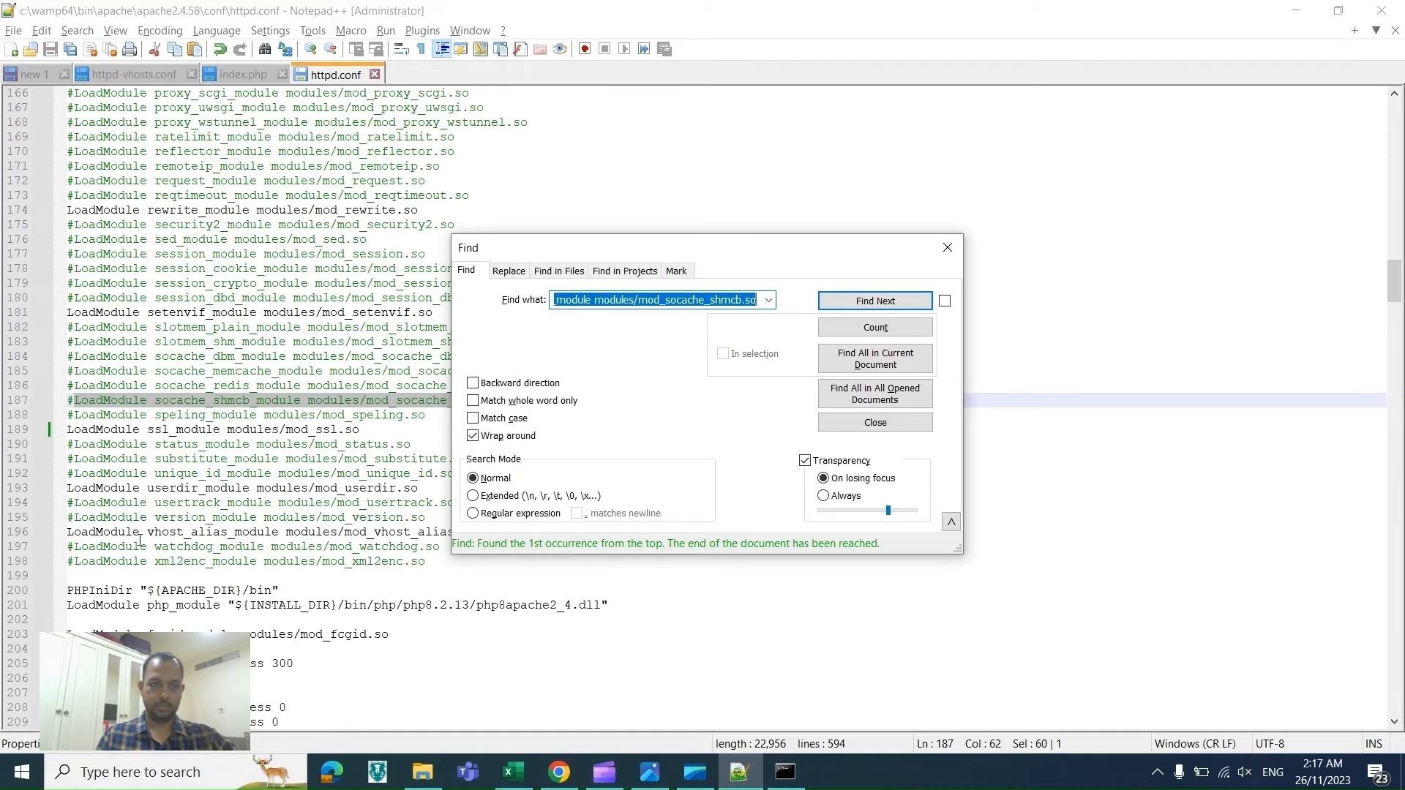
pyautogui.click(76, 402)
pyautogui.press('BackSpace')
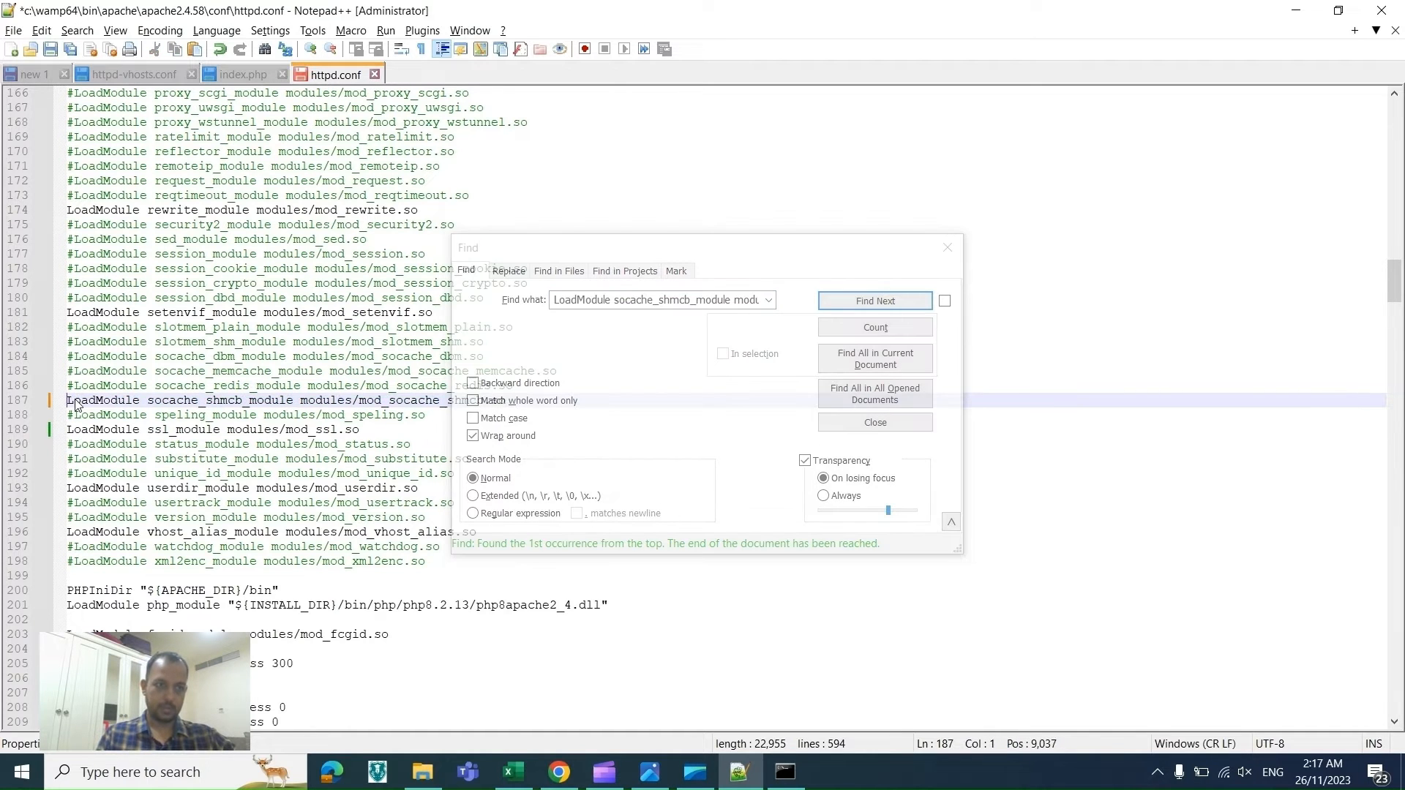
pyautogui.hotkey('alt', 'Tab')
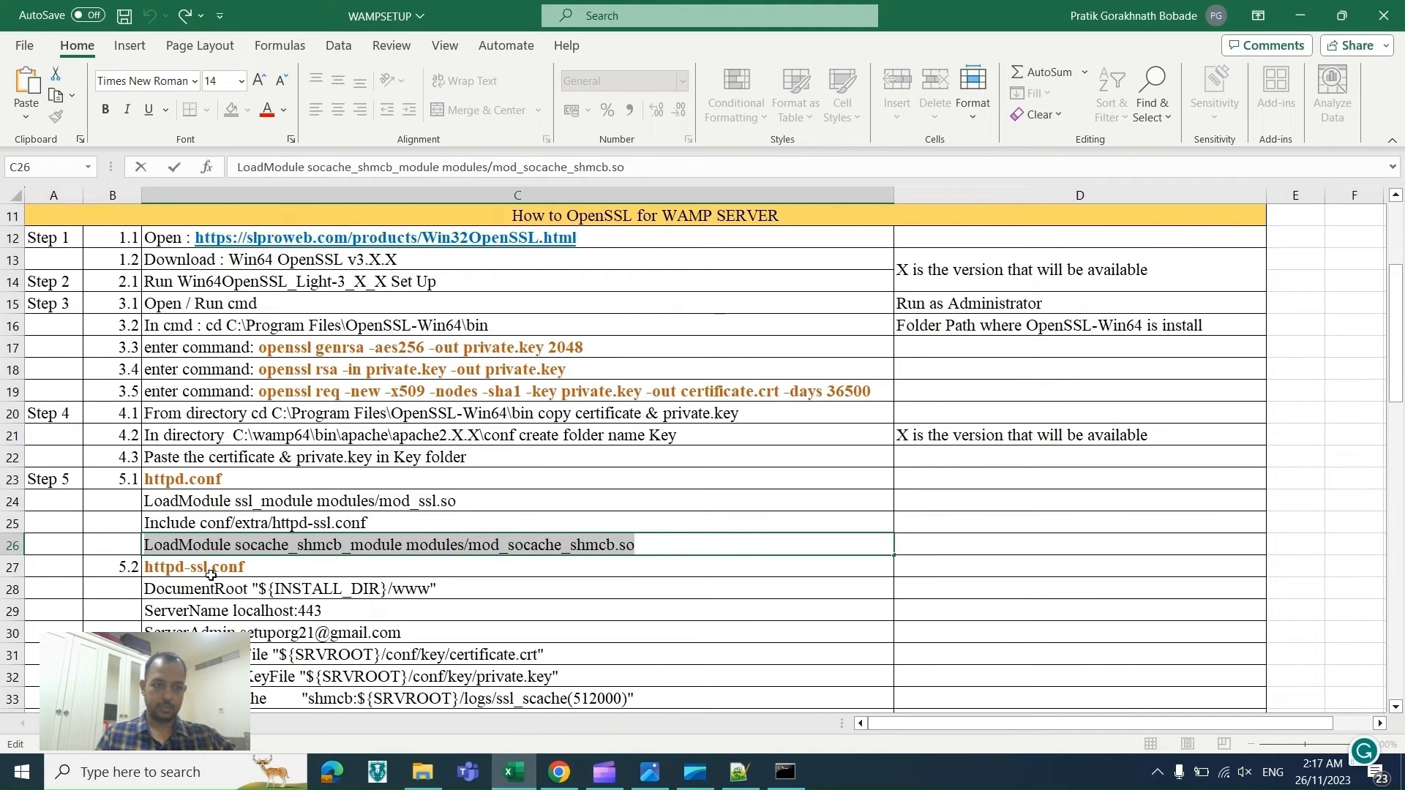
pyautogui.click(1155, 774)
pyautogui.click(1153, 740)
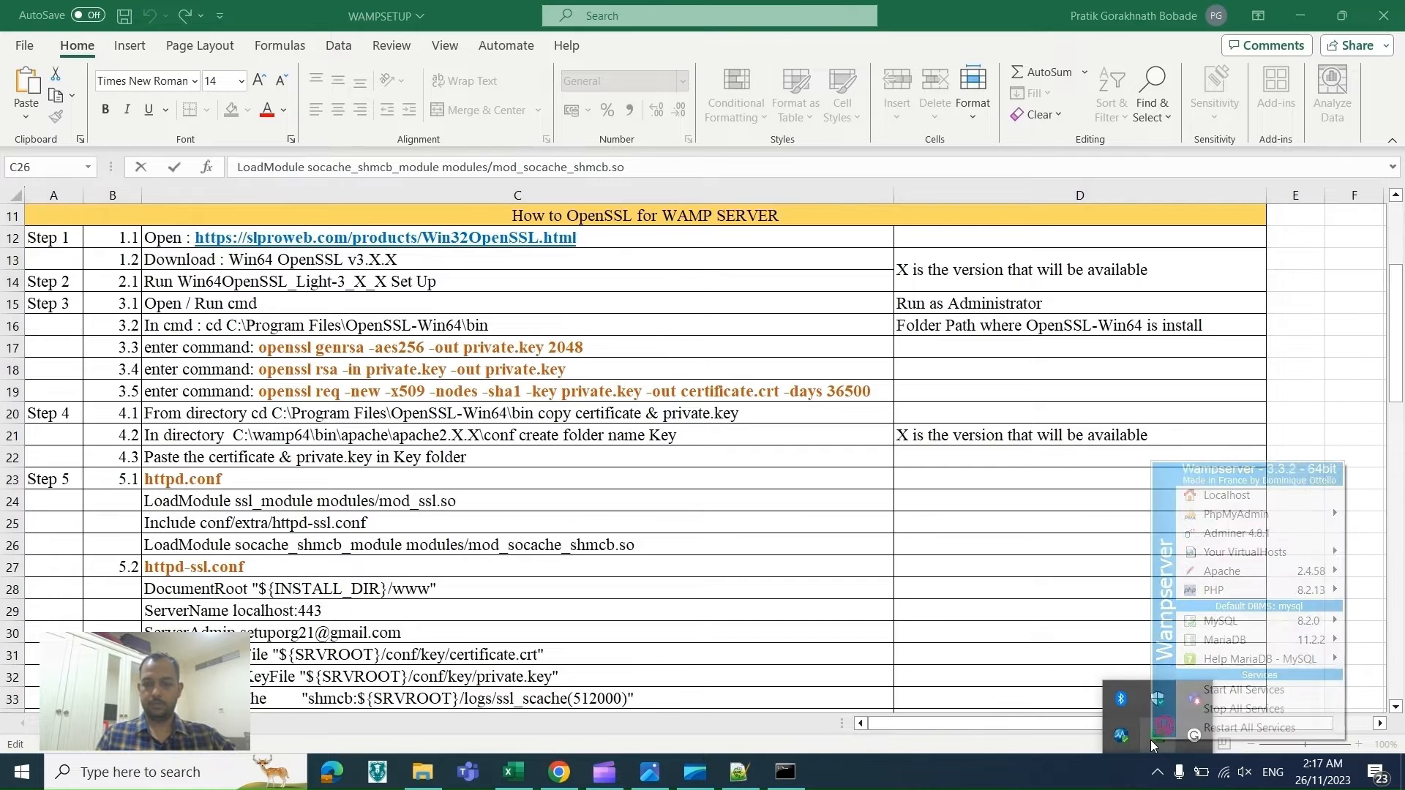
pyautogui.moveTo(1254, 575)
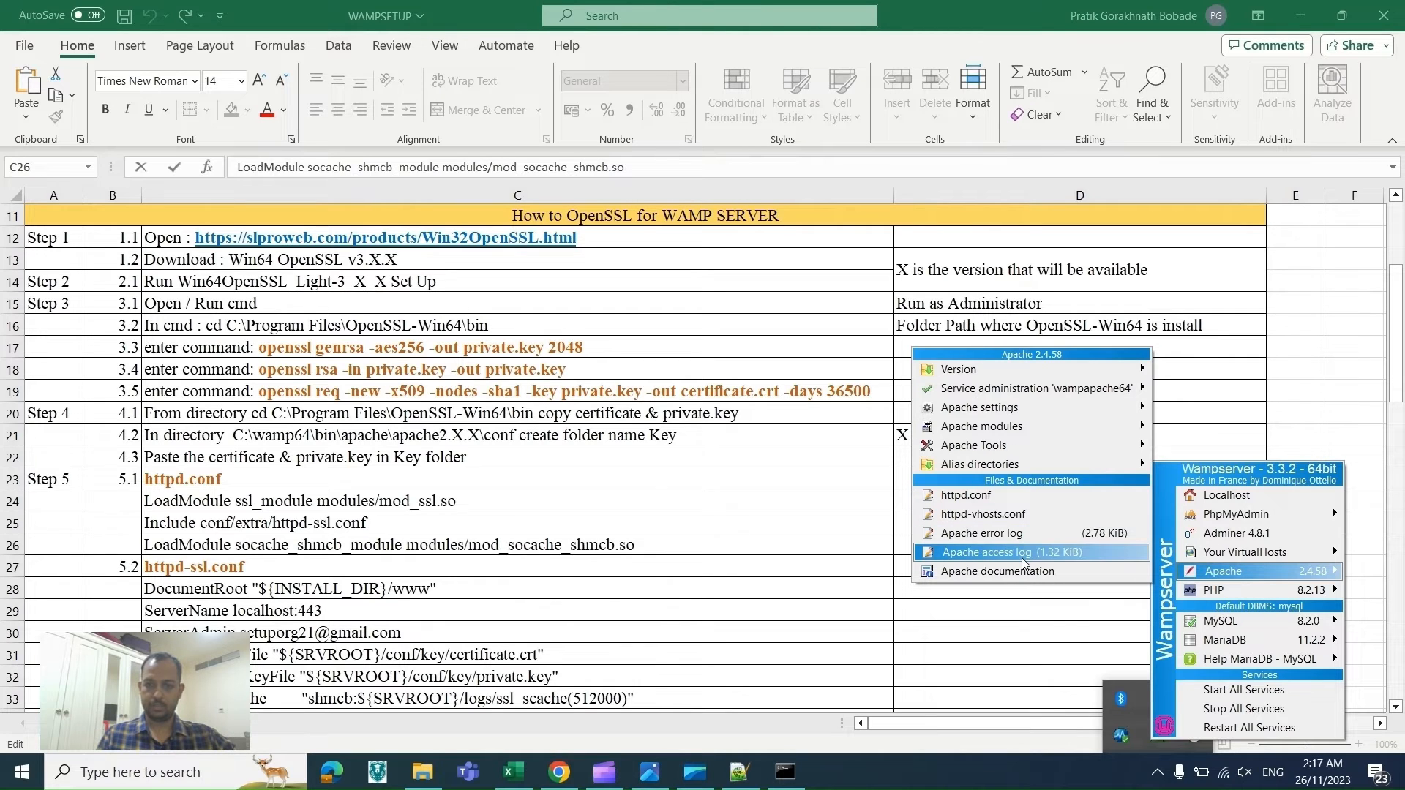
# Step: Open httpd-ssl.conf from the Apache conf\extra folder in Notepad++
pyautogui.click(428, 780)
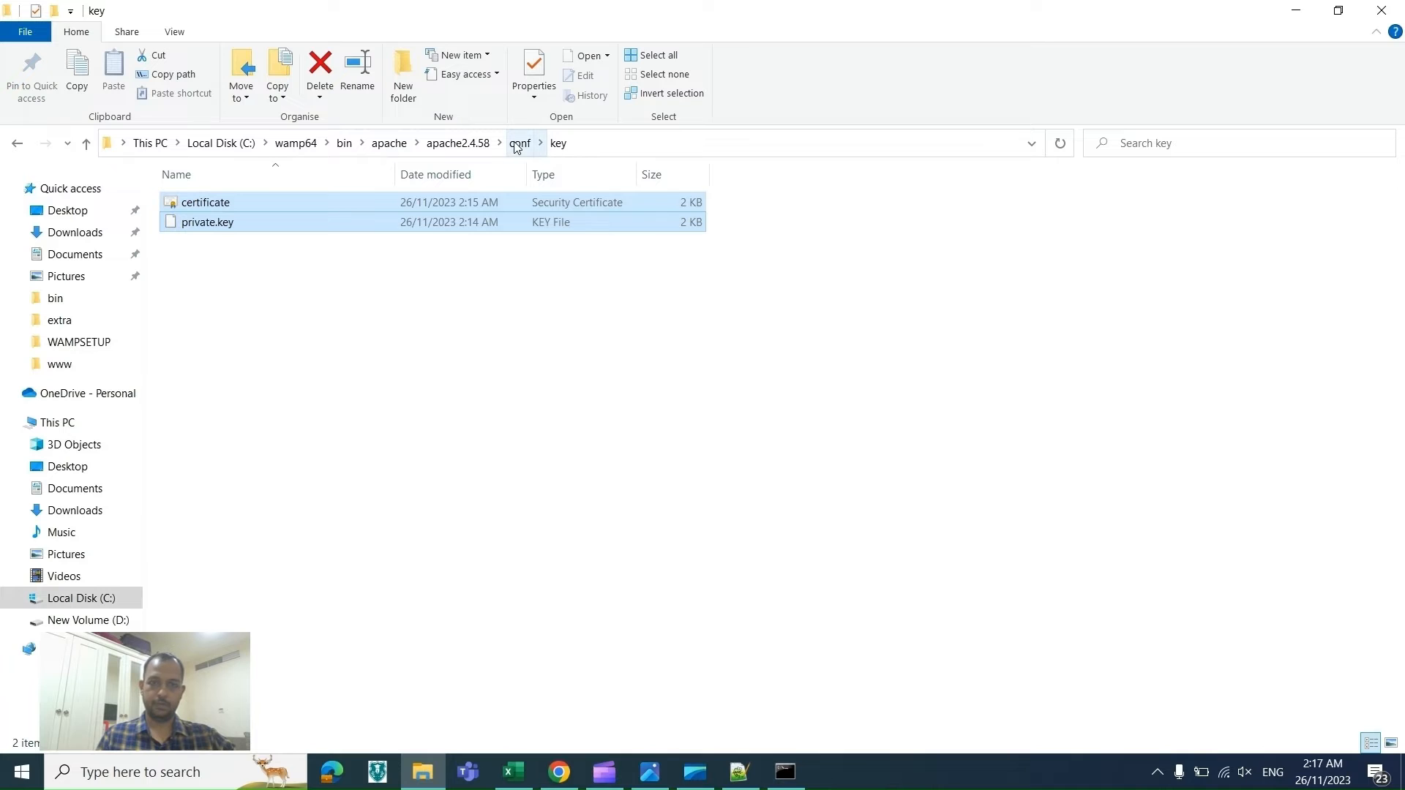
pyautogui.click(517, 144)
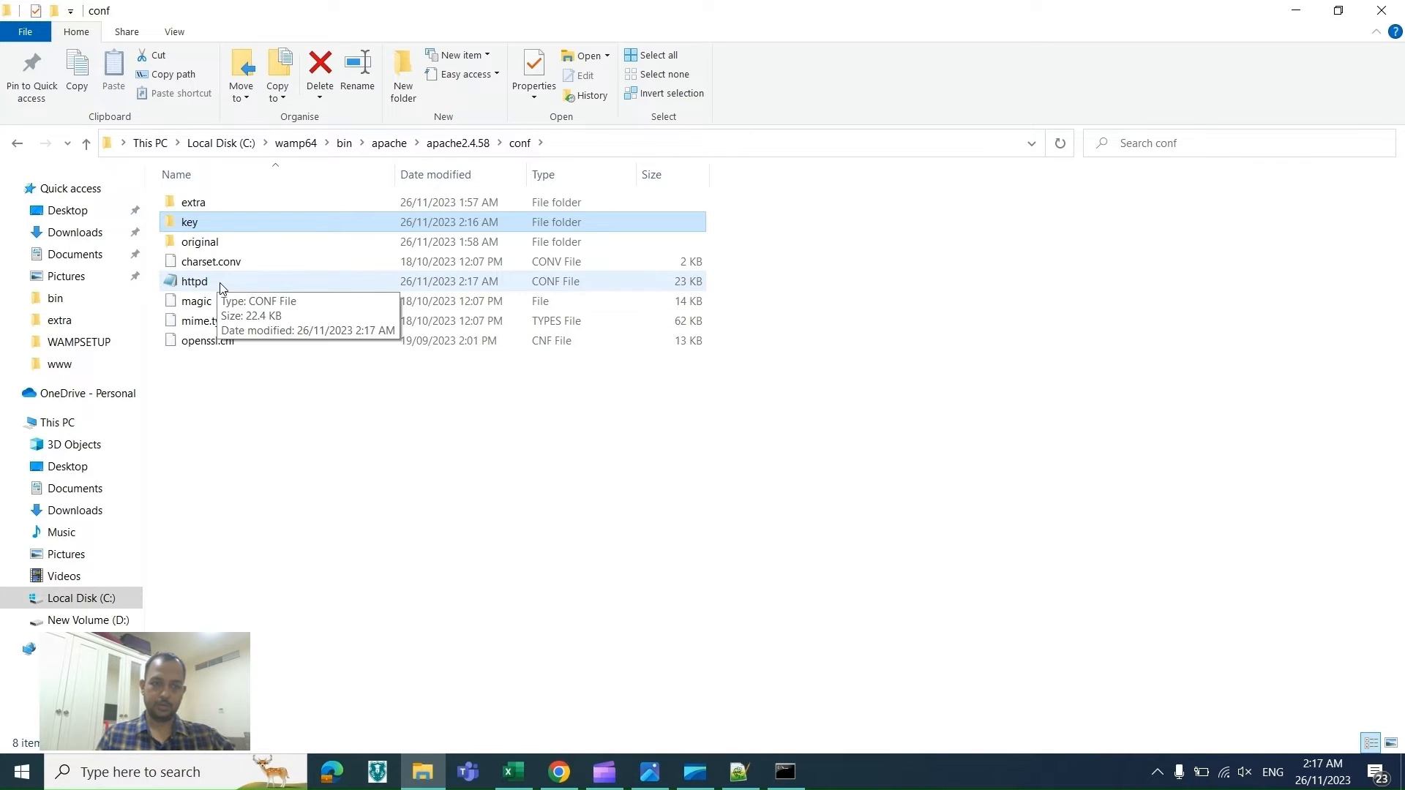
pyautogui.click(1157, 771)
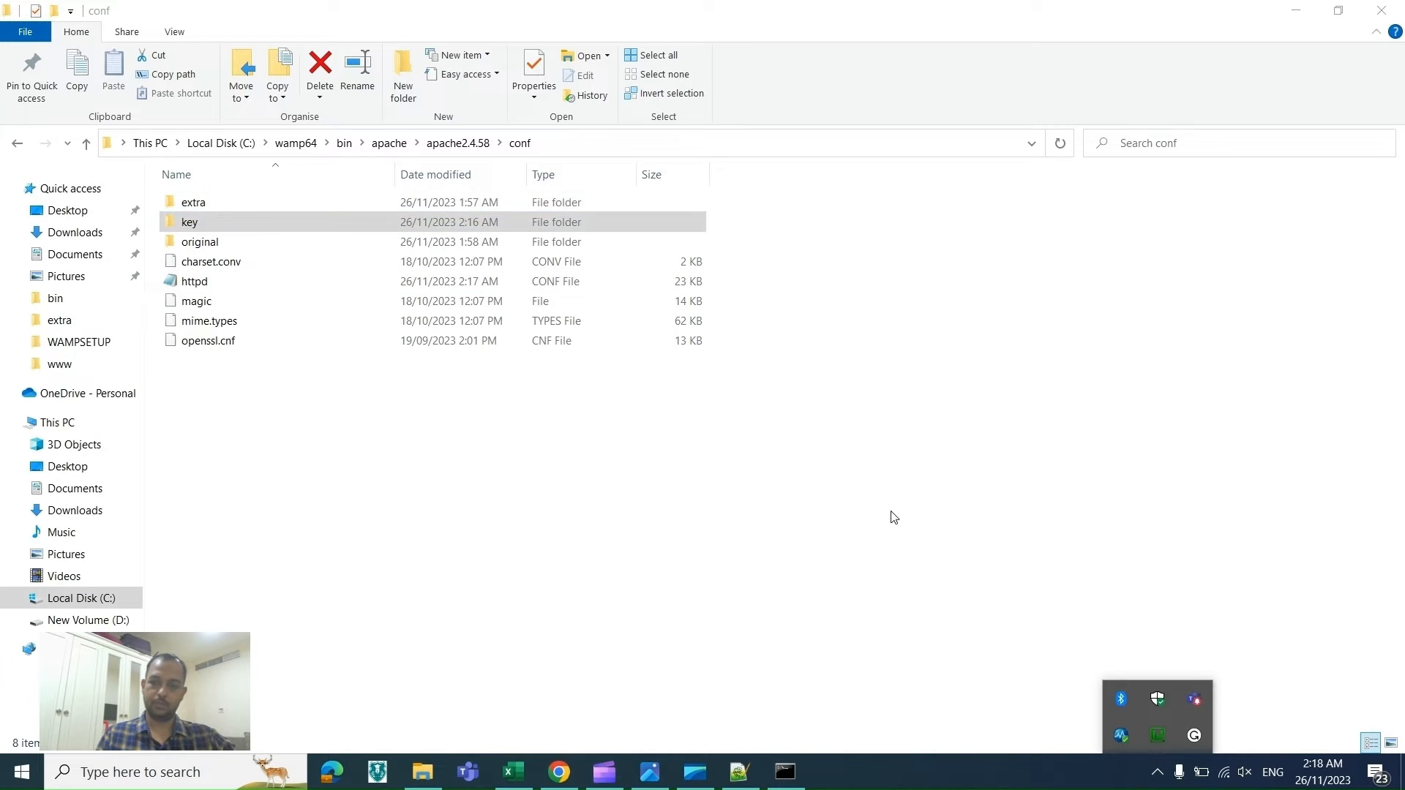
pyautogui.doubleClick(204, 211)
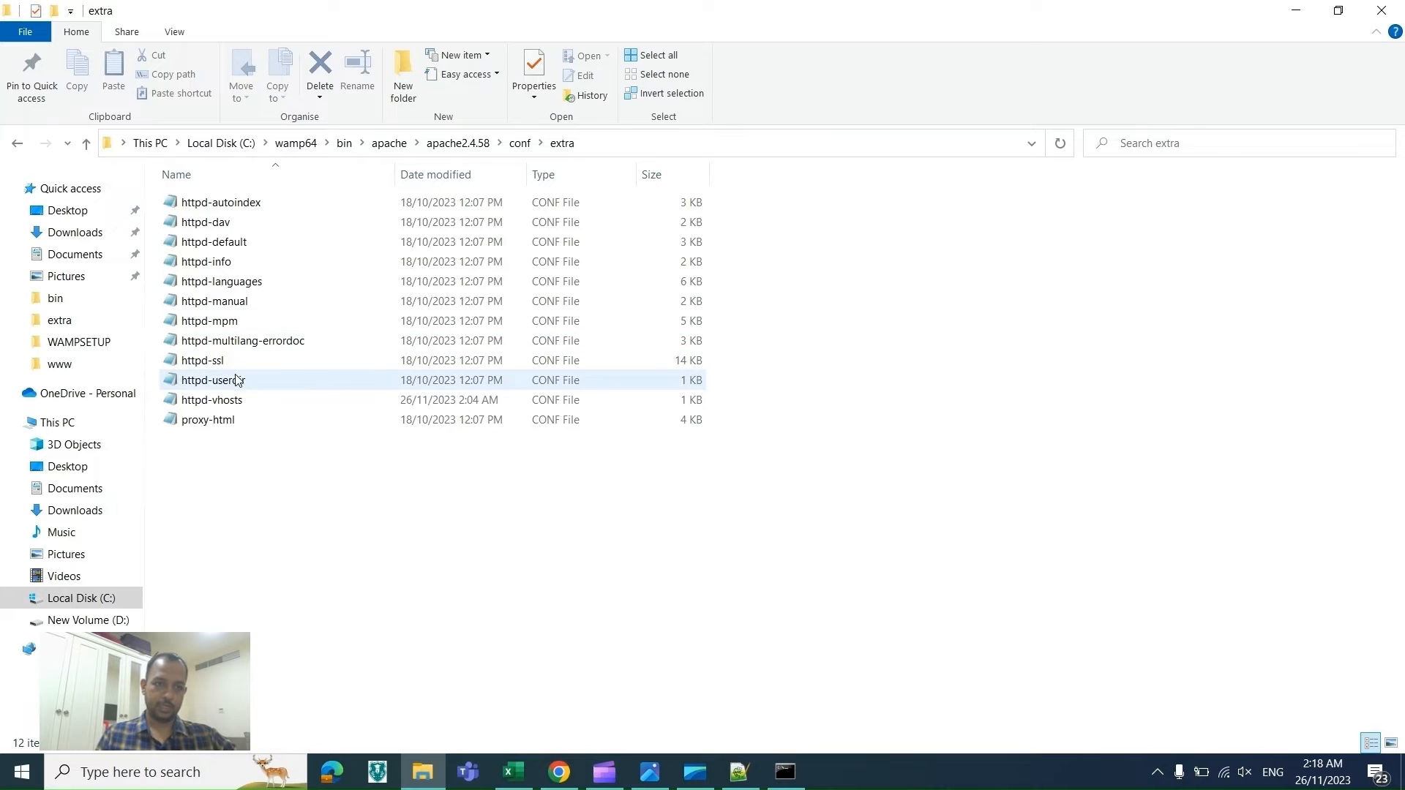
pyautogui.click(238, 365)
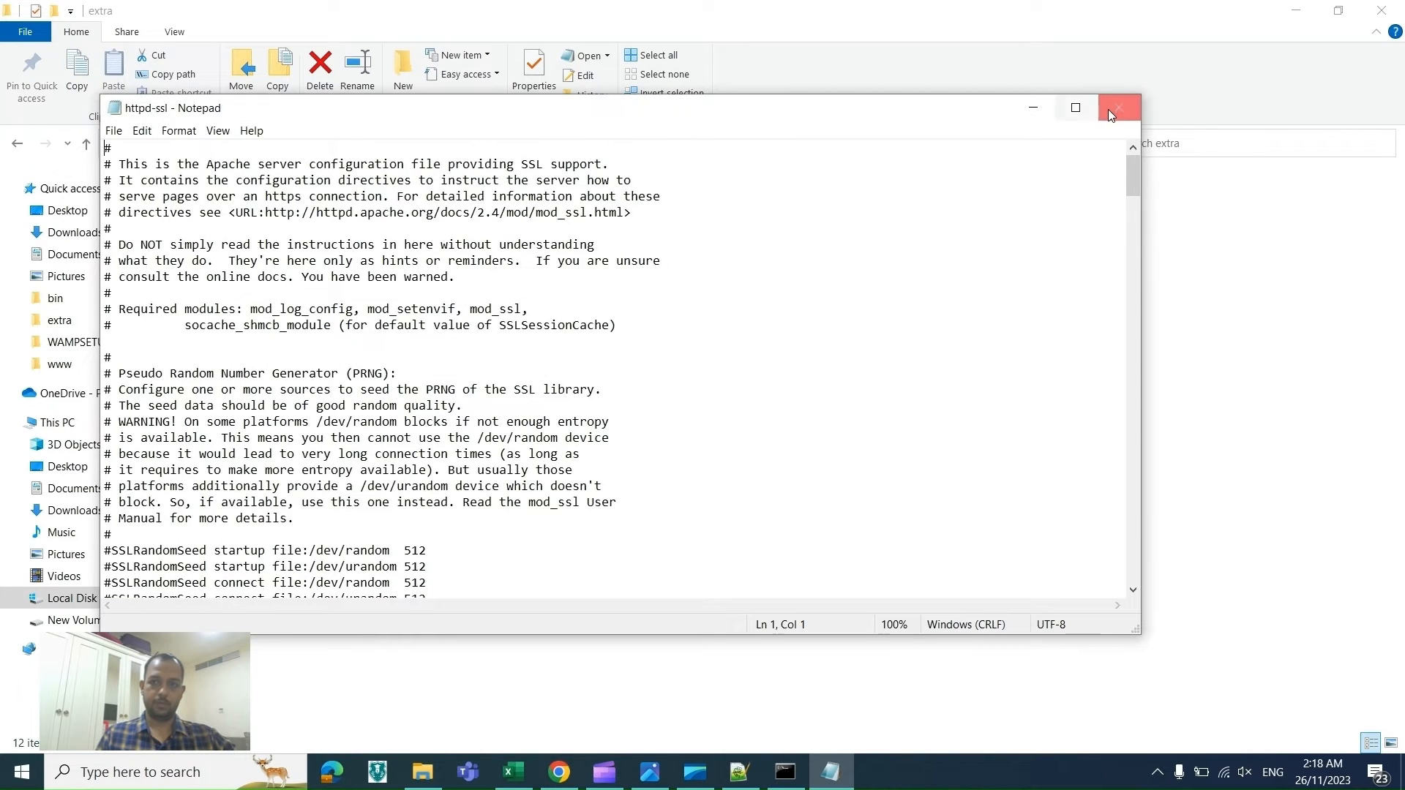
pyautogui.click(1108, 108)
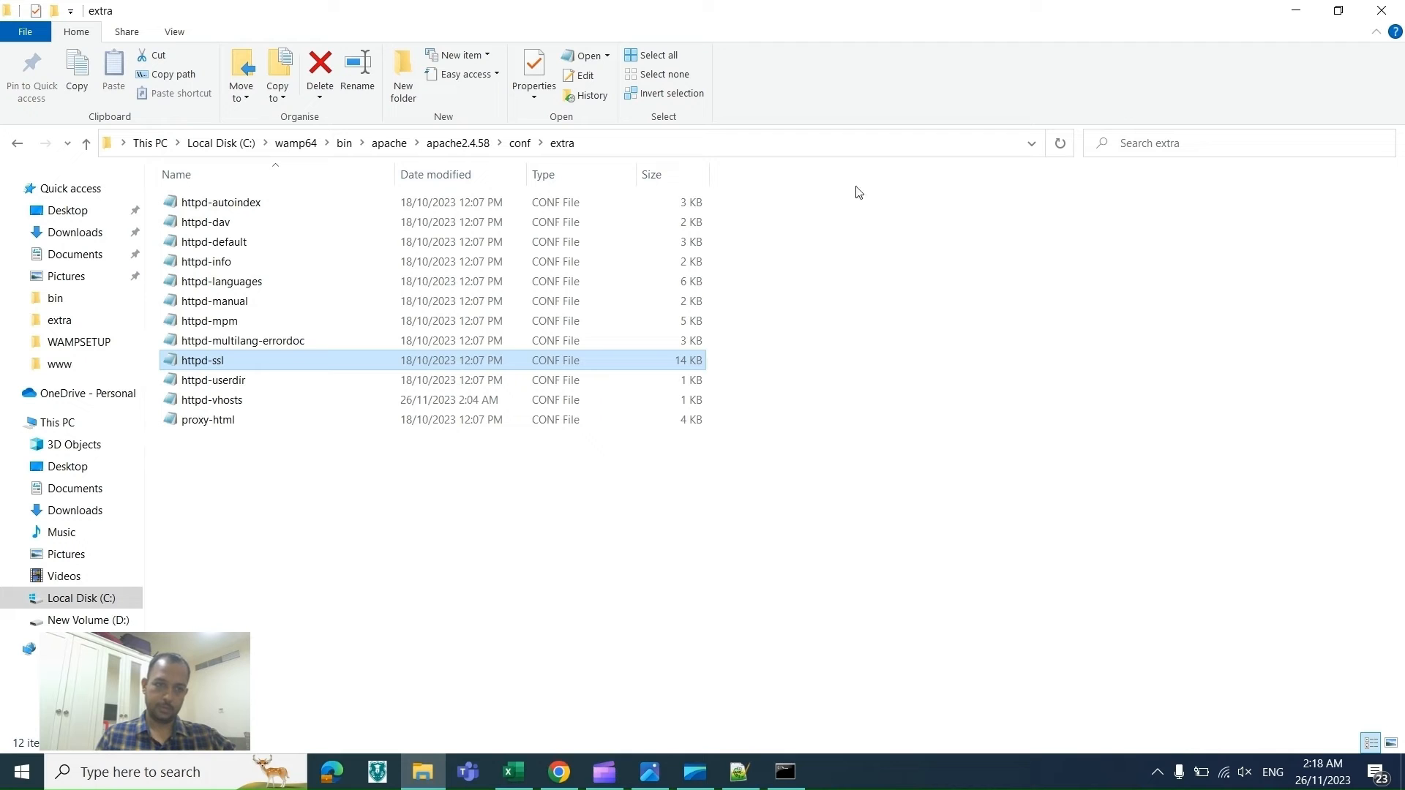
pyautogui.rightClick(256, 355)
pyautogui.click(287, 428)
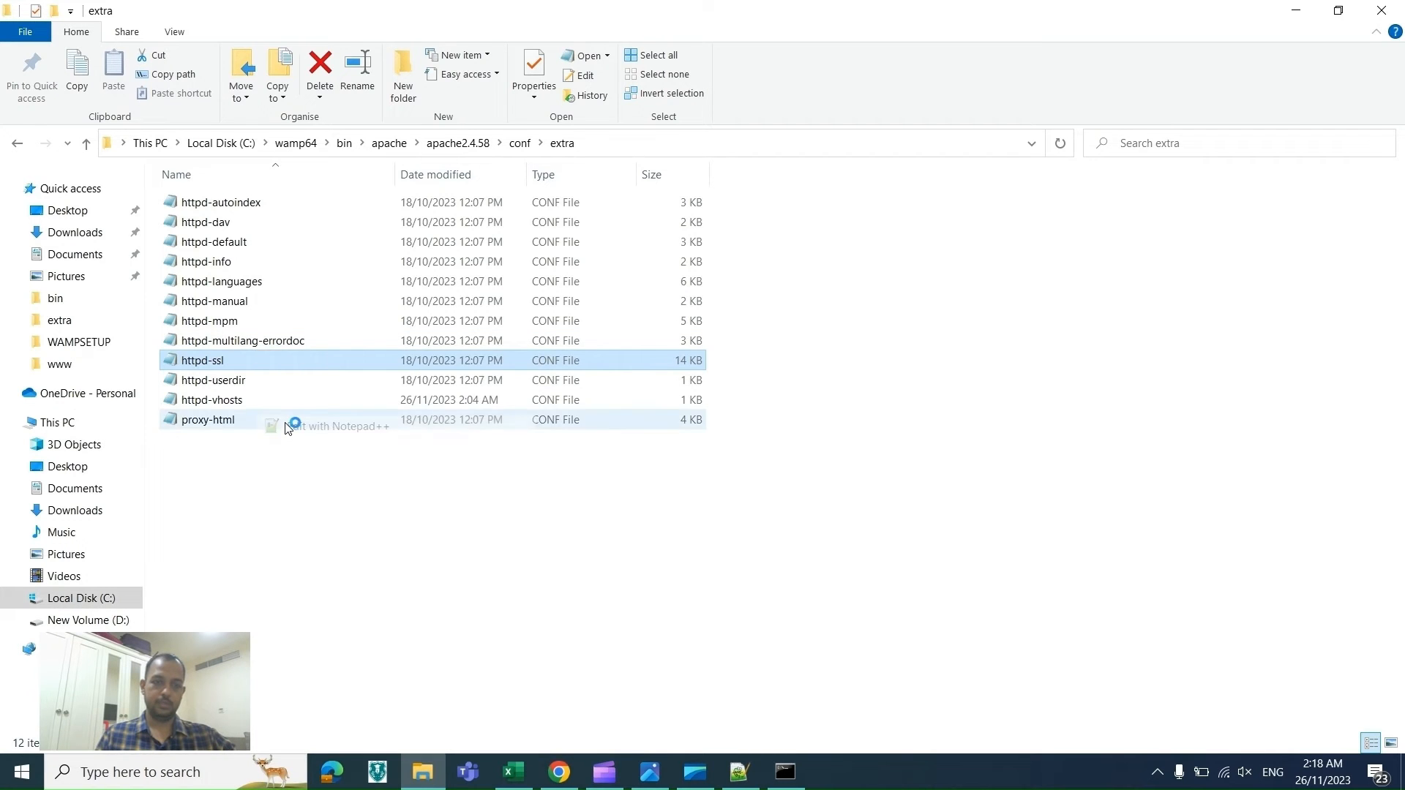
# Step: Copy DocumentRoot from the checklist and search httpd-ssl.conf for it
pyautogui.hotkey('alt', 'Tab')
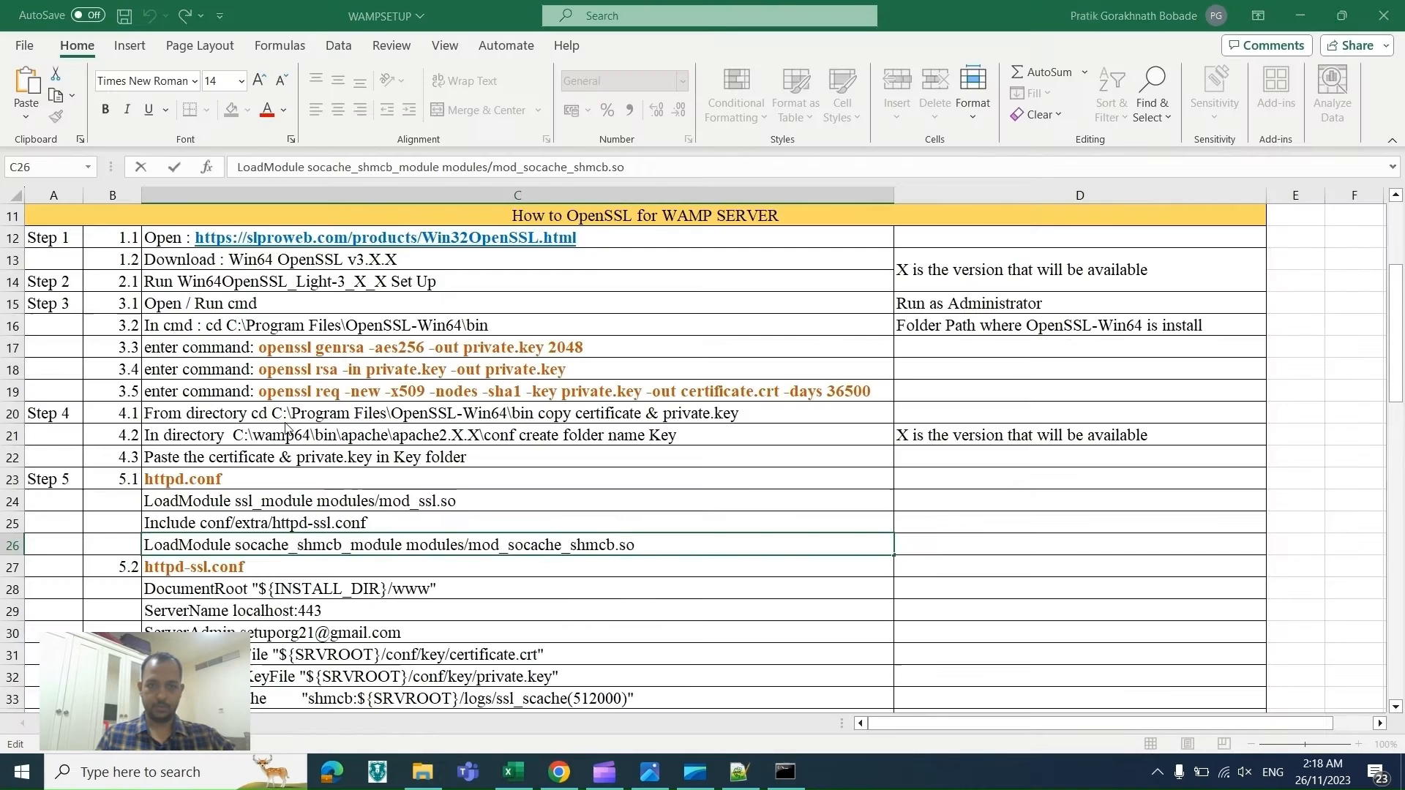
pyautogui.doubleClick(442, 588)
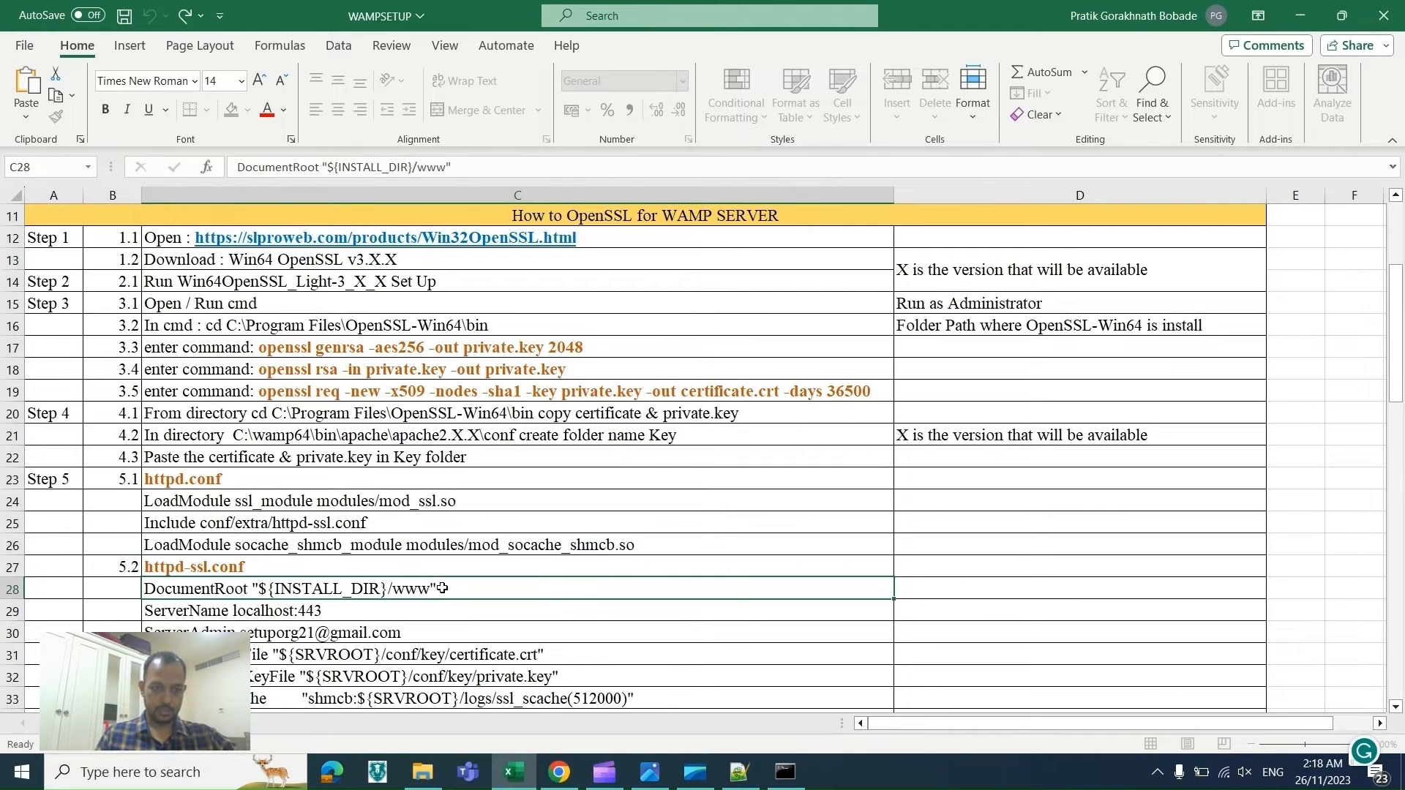
pyautogui.doubleClick(185, 592)
pyautogui.hotkey('ctrl', 'c')
pyautogui.hotkey('alt', 'Tab')
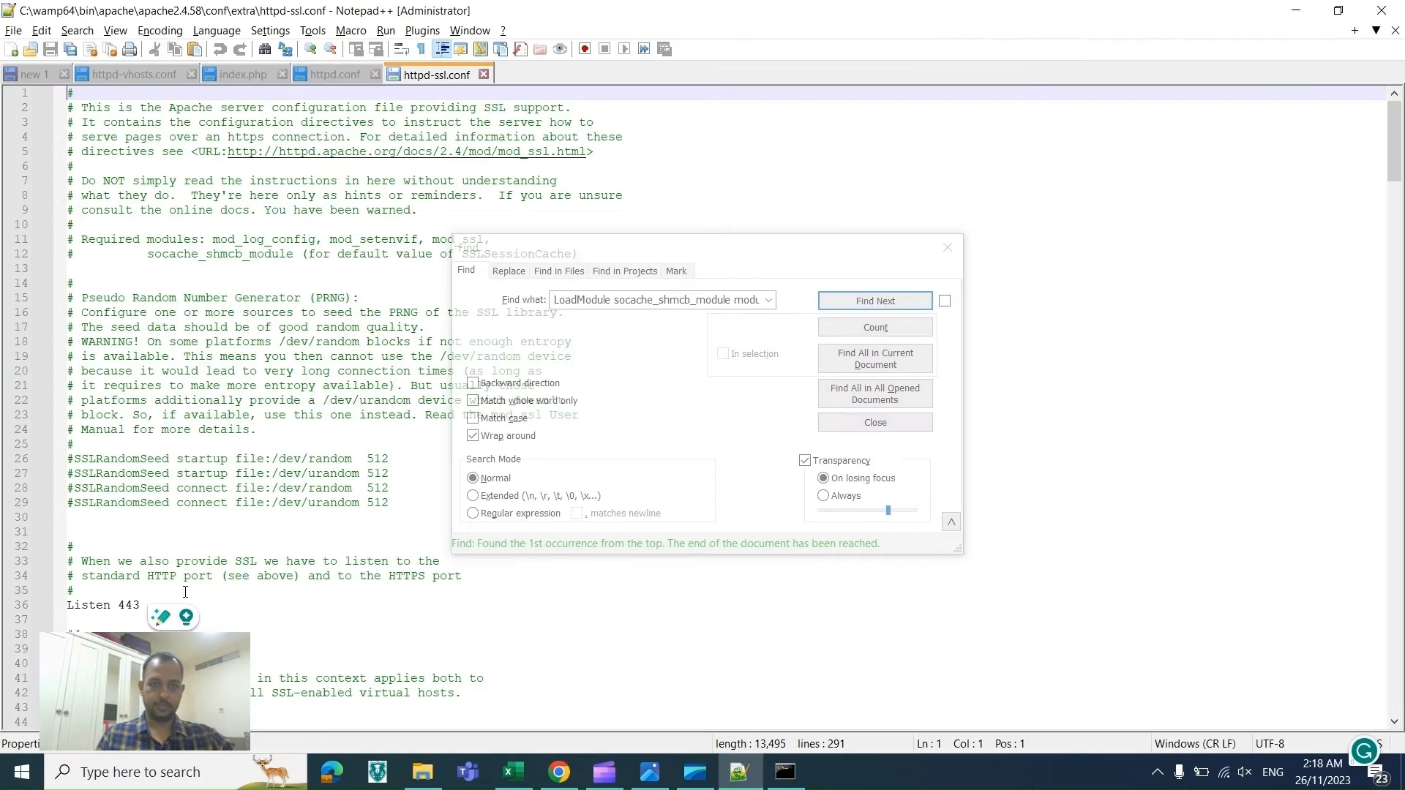
pyautogui.hotkey('ctrl', 'v')
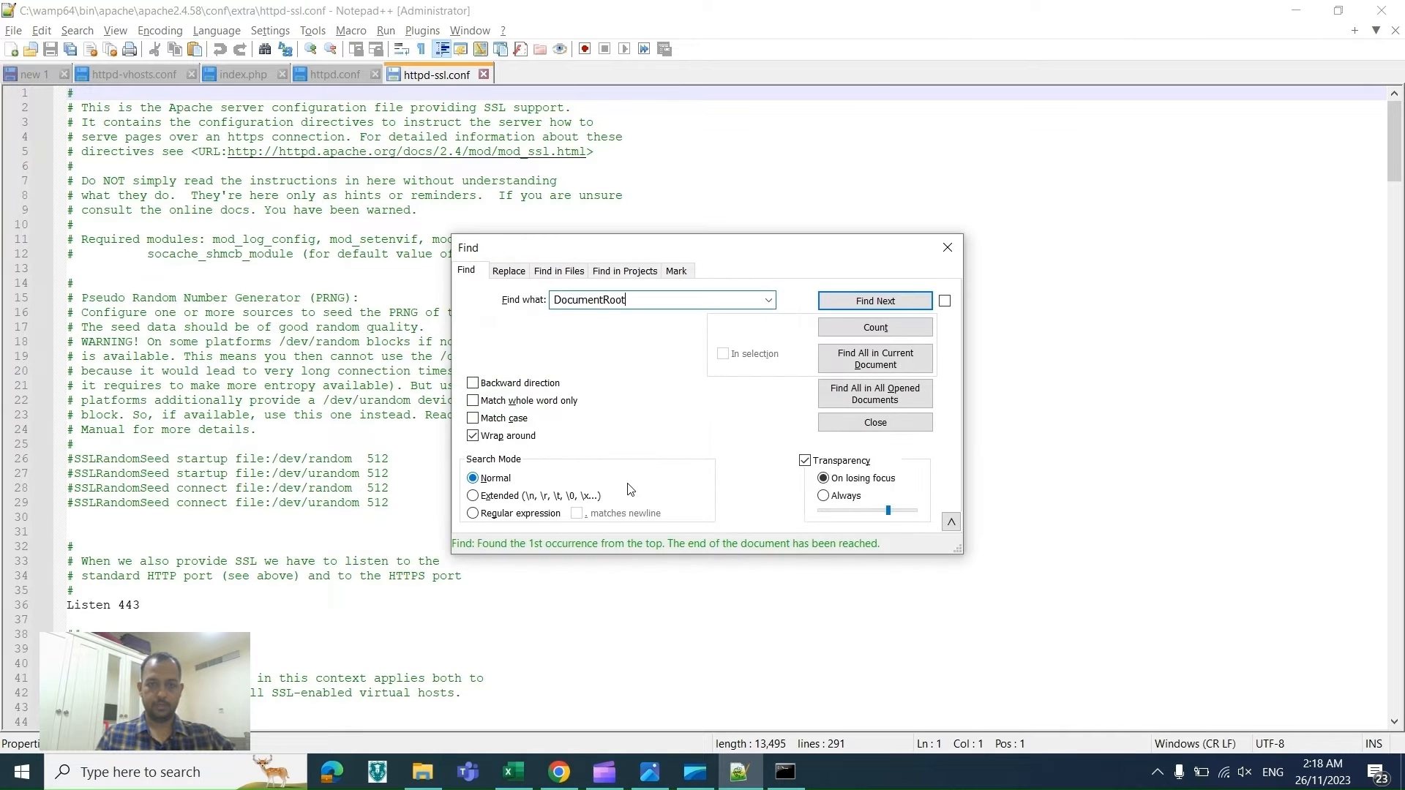
pyautogui.press('Return')
# Step: Change the virtual host's DocumentRoot to "${SRVROOT}/www" in httpd-ssl.conf
pyautogui.hotkey('alt', 'Tab')
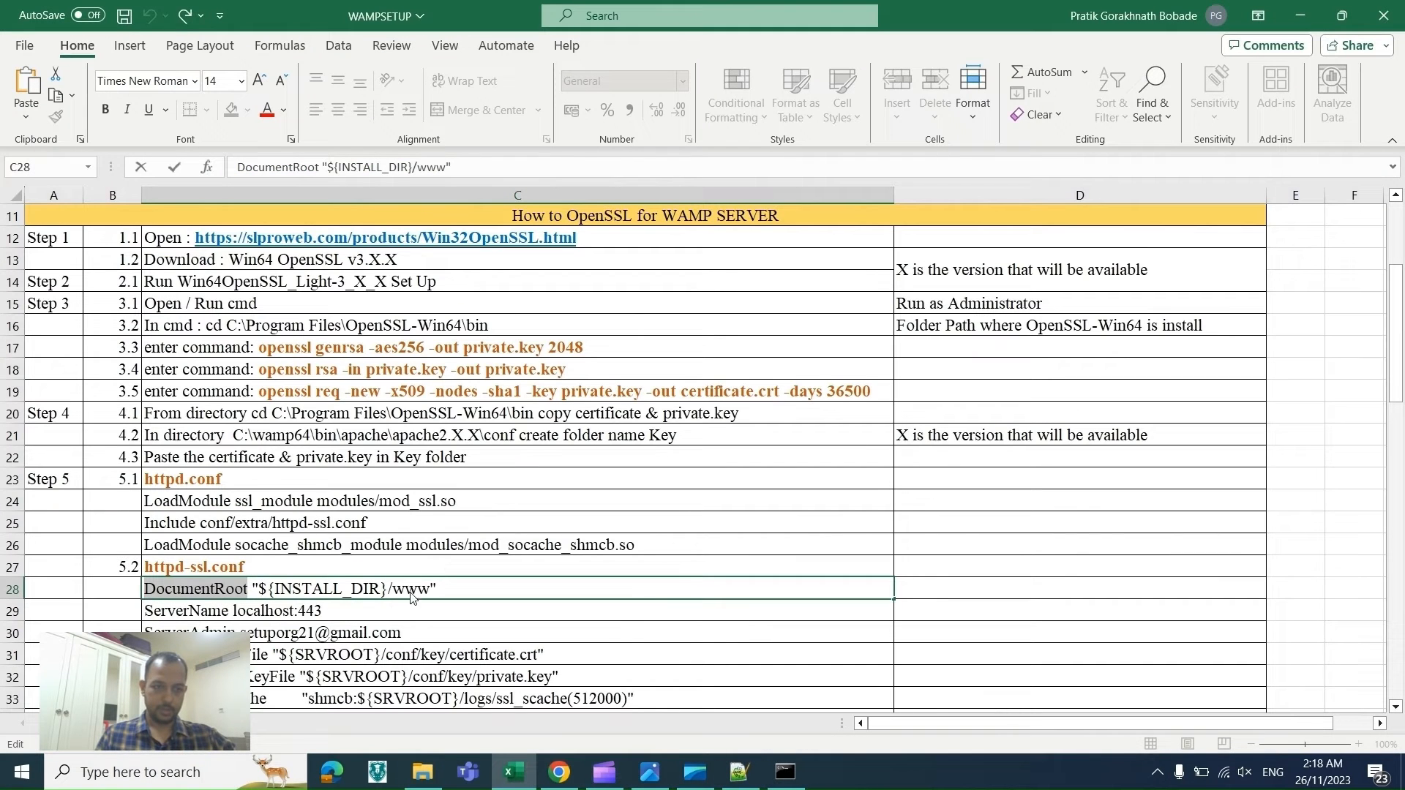
pyautogui.doubleClick(412, 590)
pyautogui.hotkey('ctrl', 'c')
pyautogui.hotkey('alt', 'Tab')
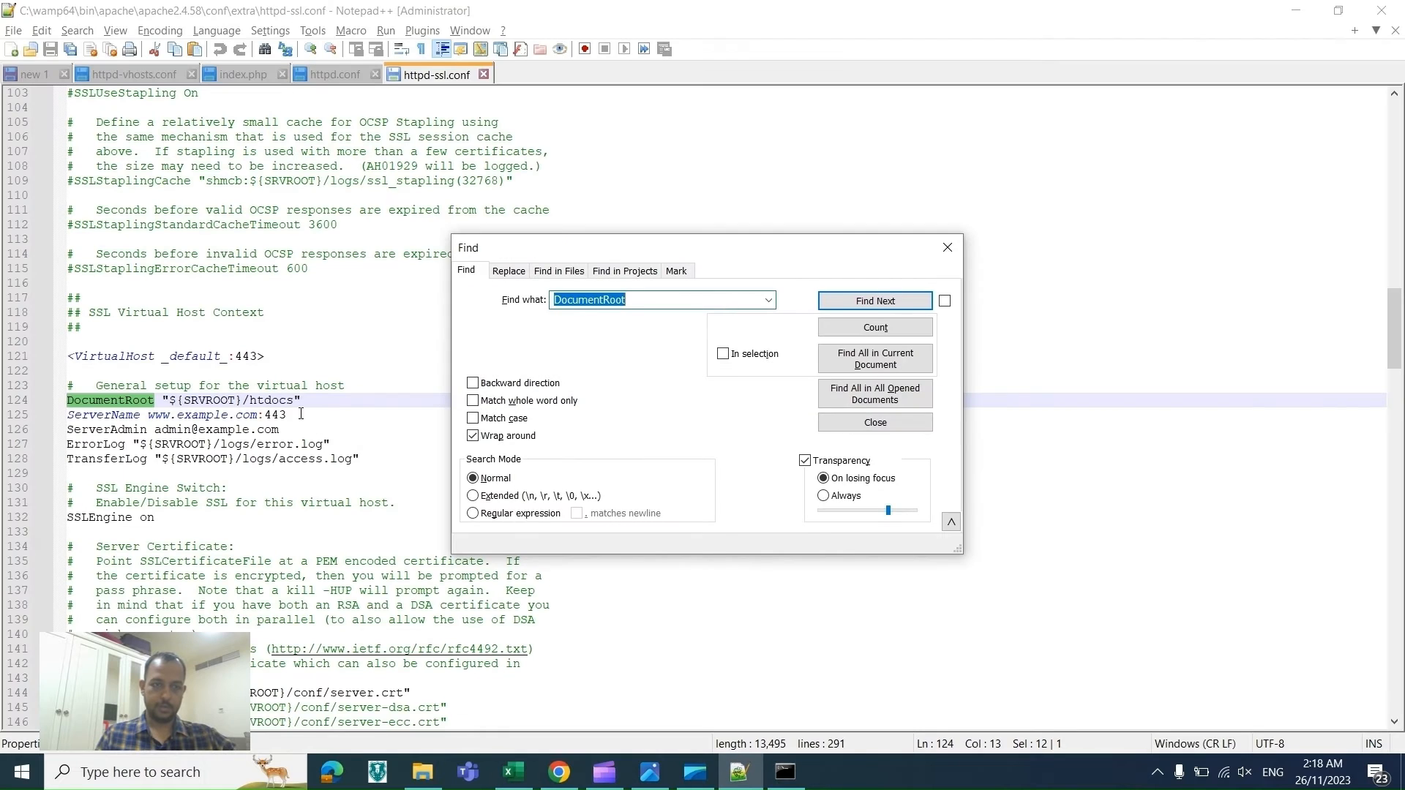
pyautogui.doubleClick(274, 403)
pyautogui.hotkey('ctrl', 'v')
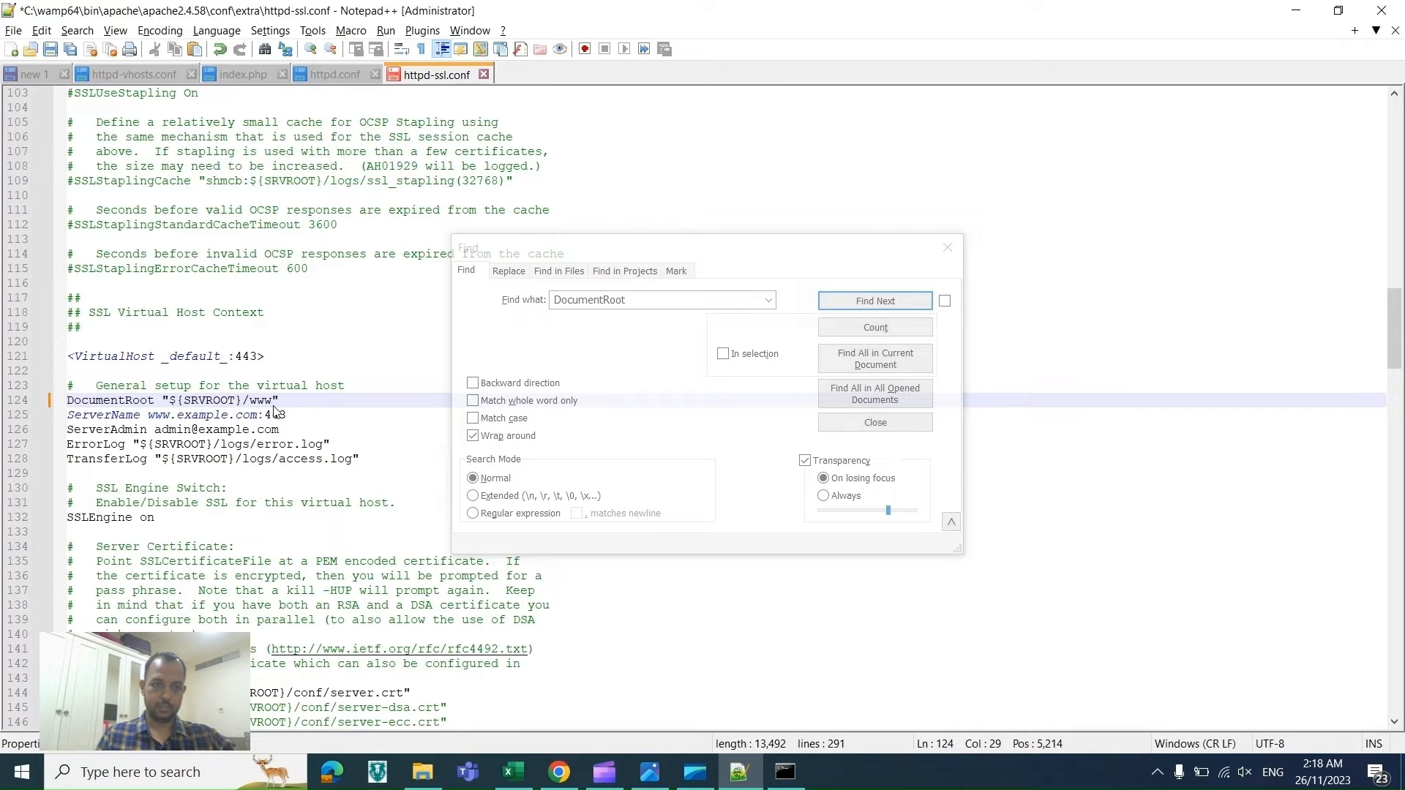
pyautogui.doubleClick(200, 416)
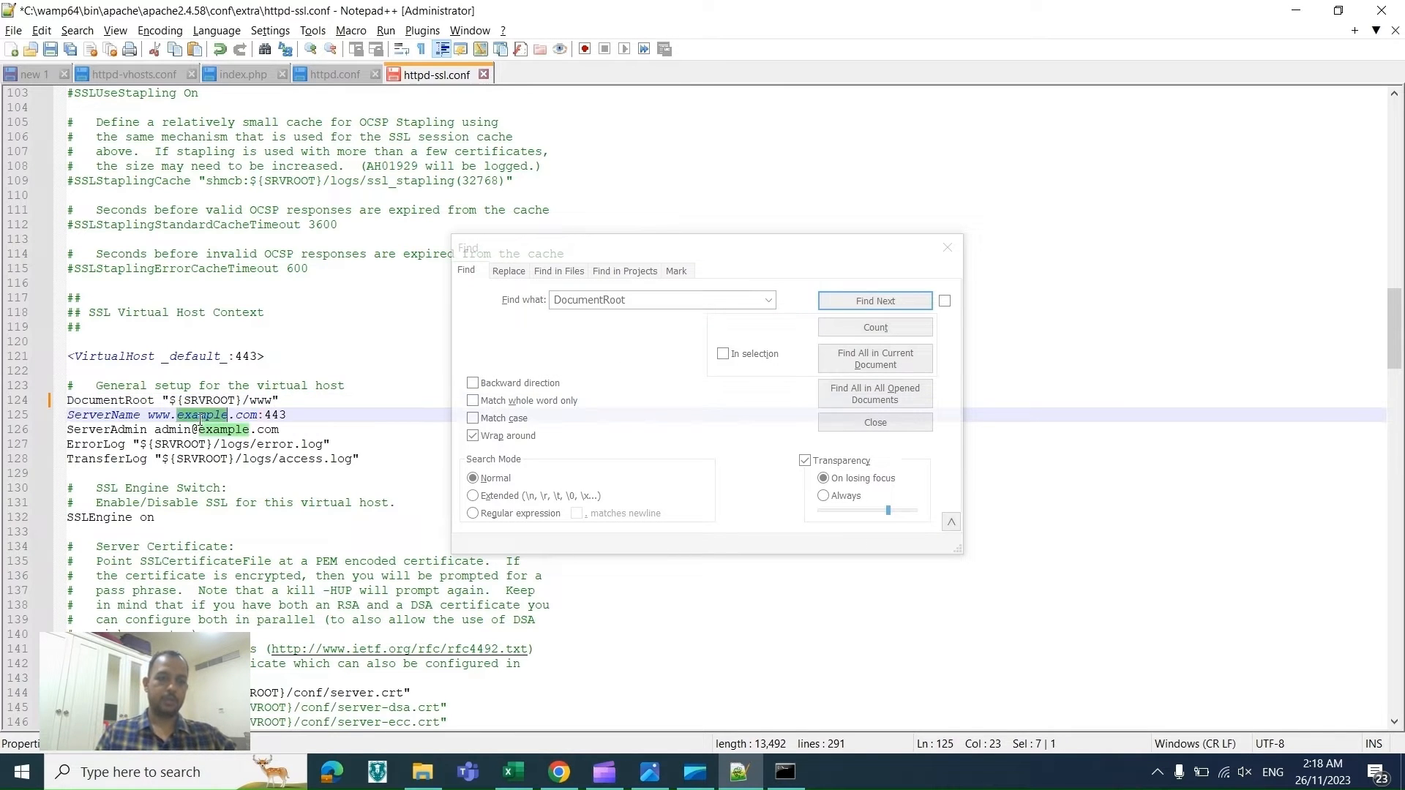
pyautogui.write('setup')
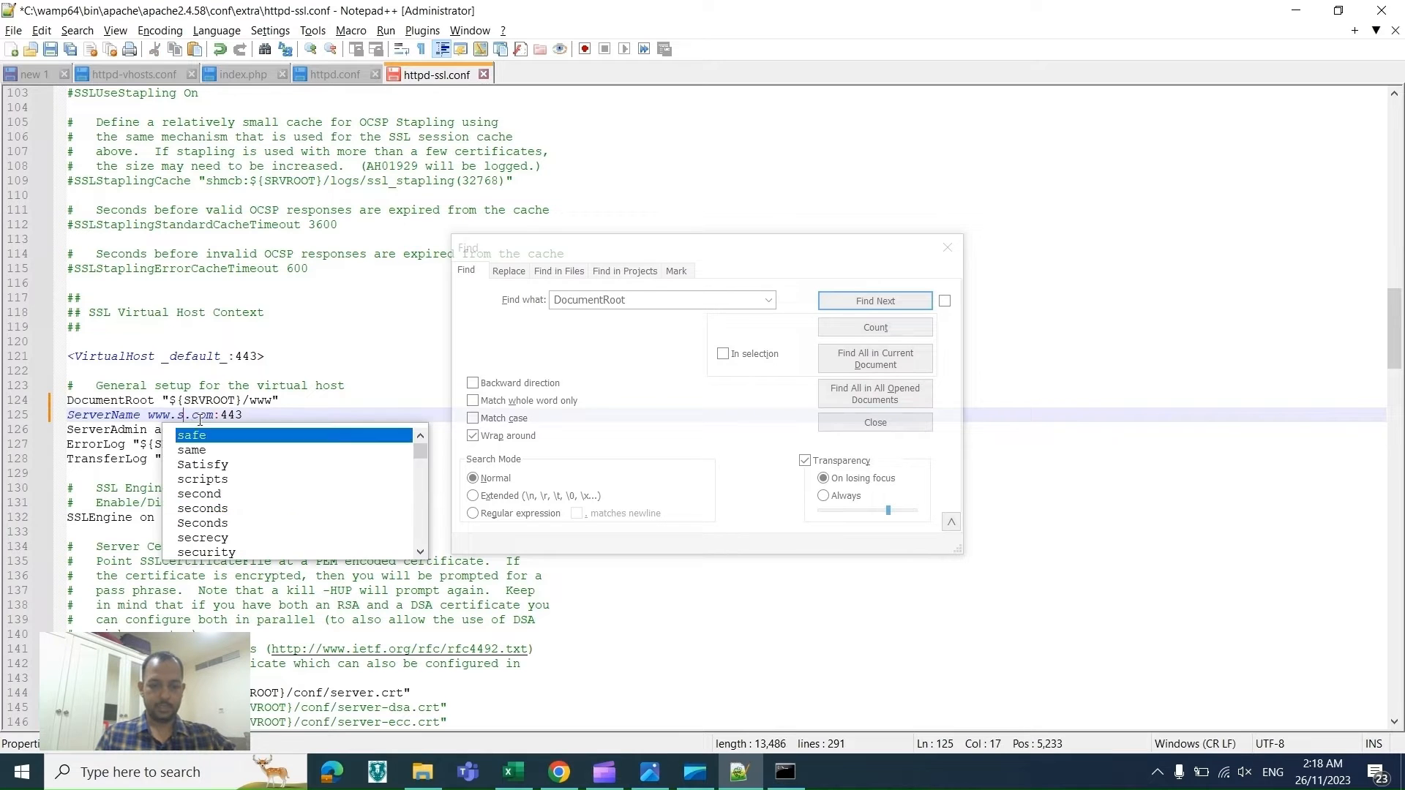
pyautogui.write('org')
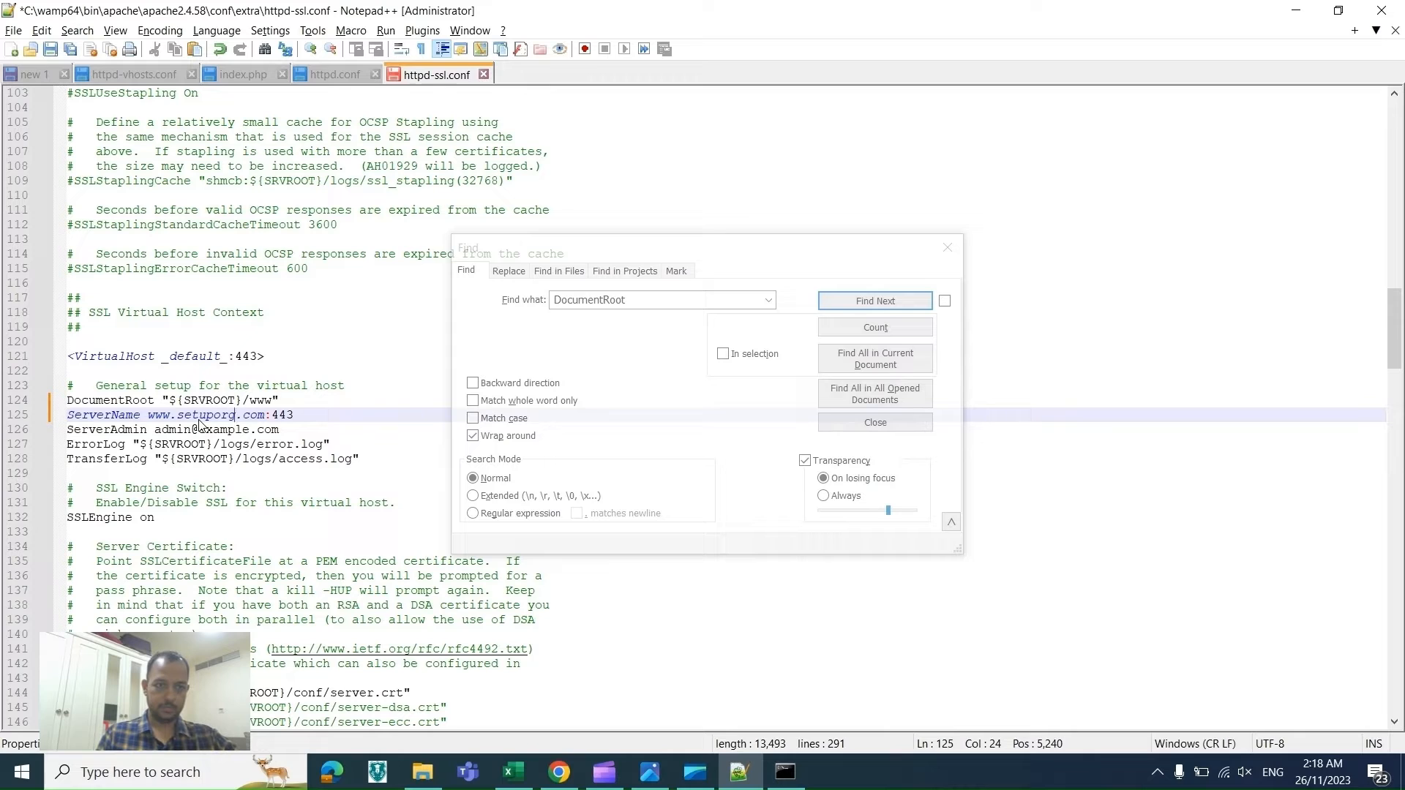
# Step: Replace the ServerAdmin value with the administrator's e-mail address
pyautogui.moveTo(154, 431); pyautogui.dragTo(283, 428)
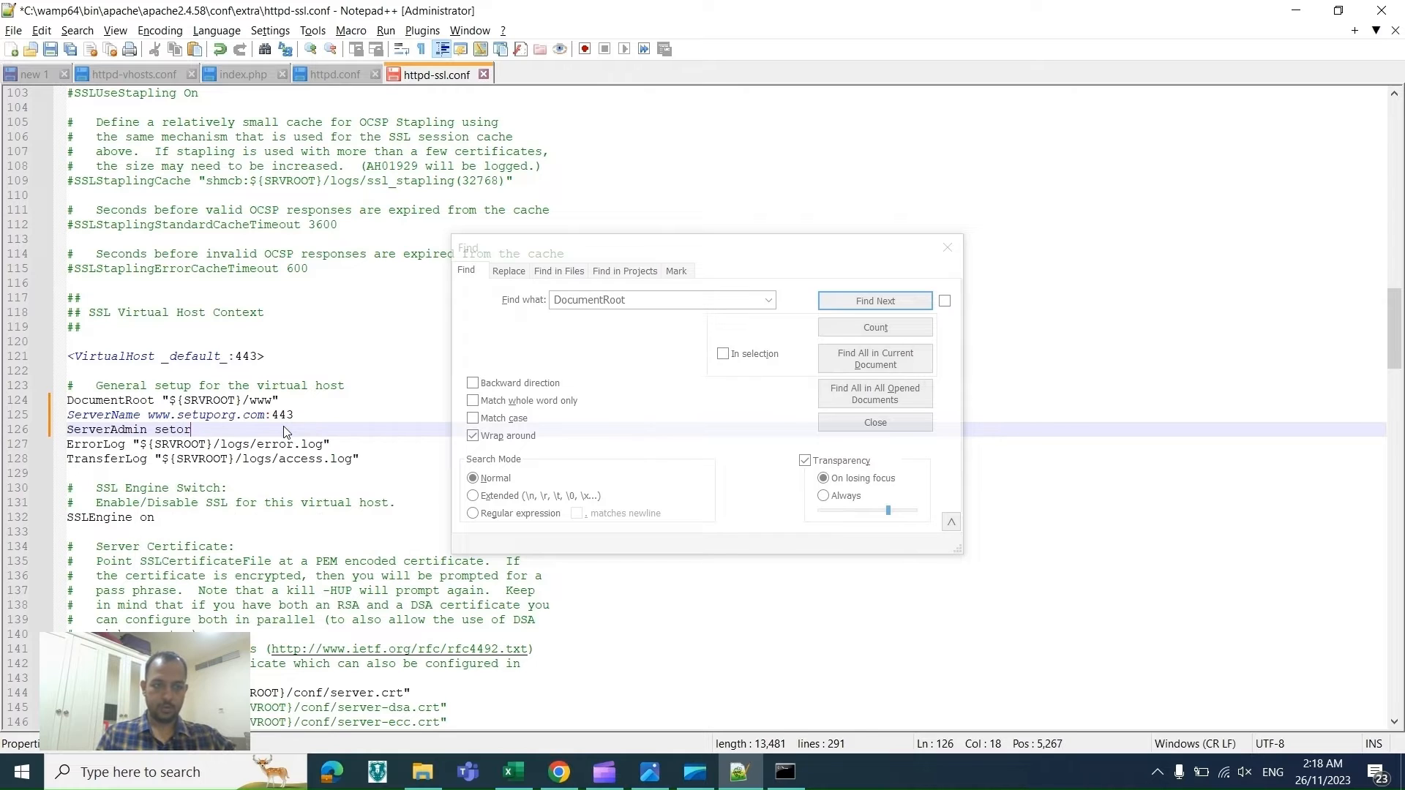
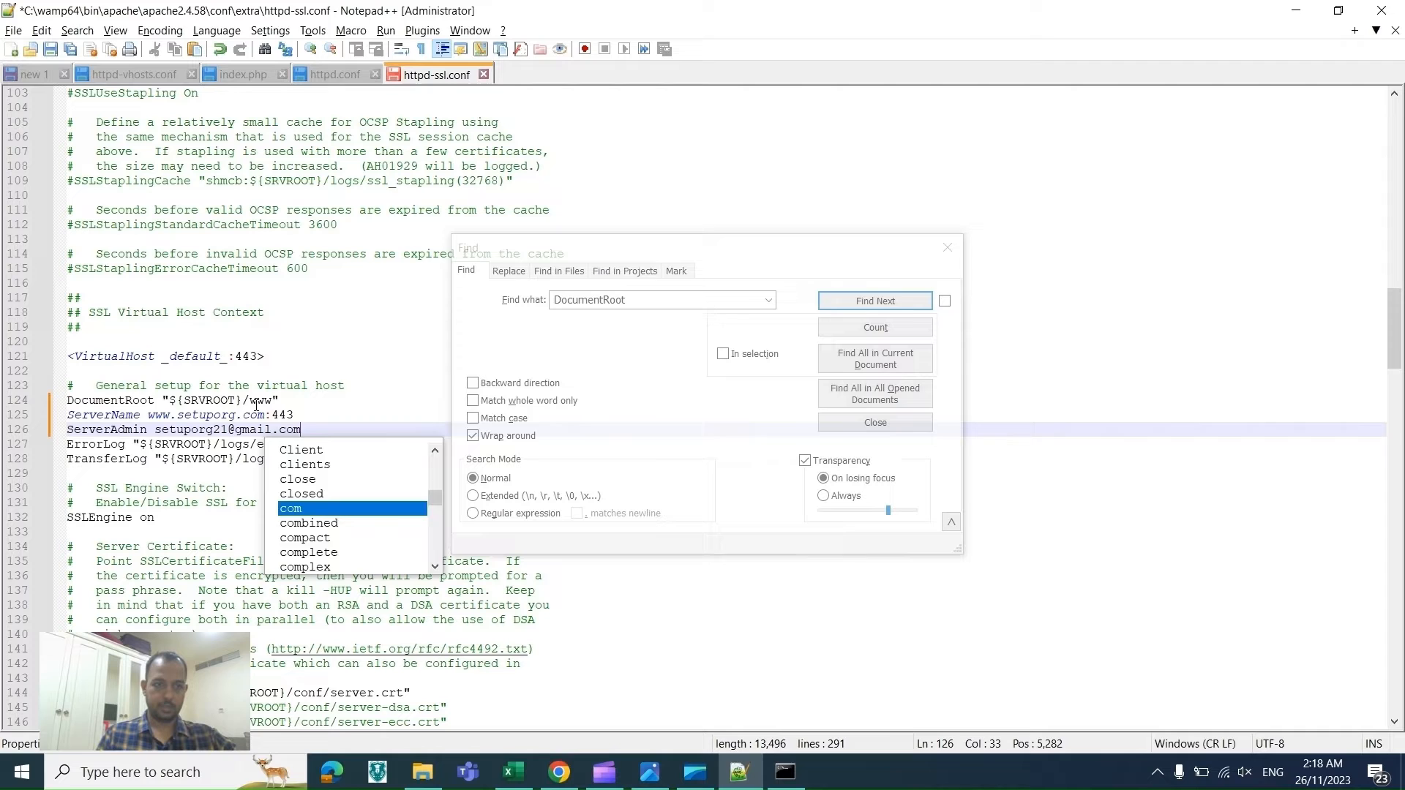
# Step: Copy SSLCertificateFile from the checklist and search httpd-ssl.conf for that directive
pyautogui.press('Escape')
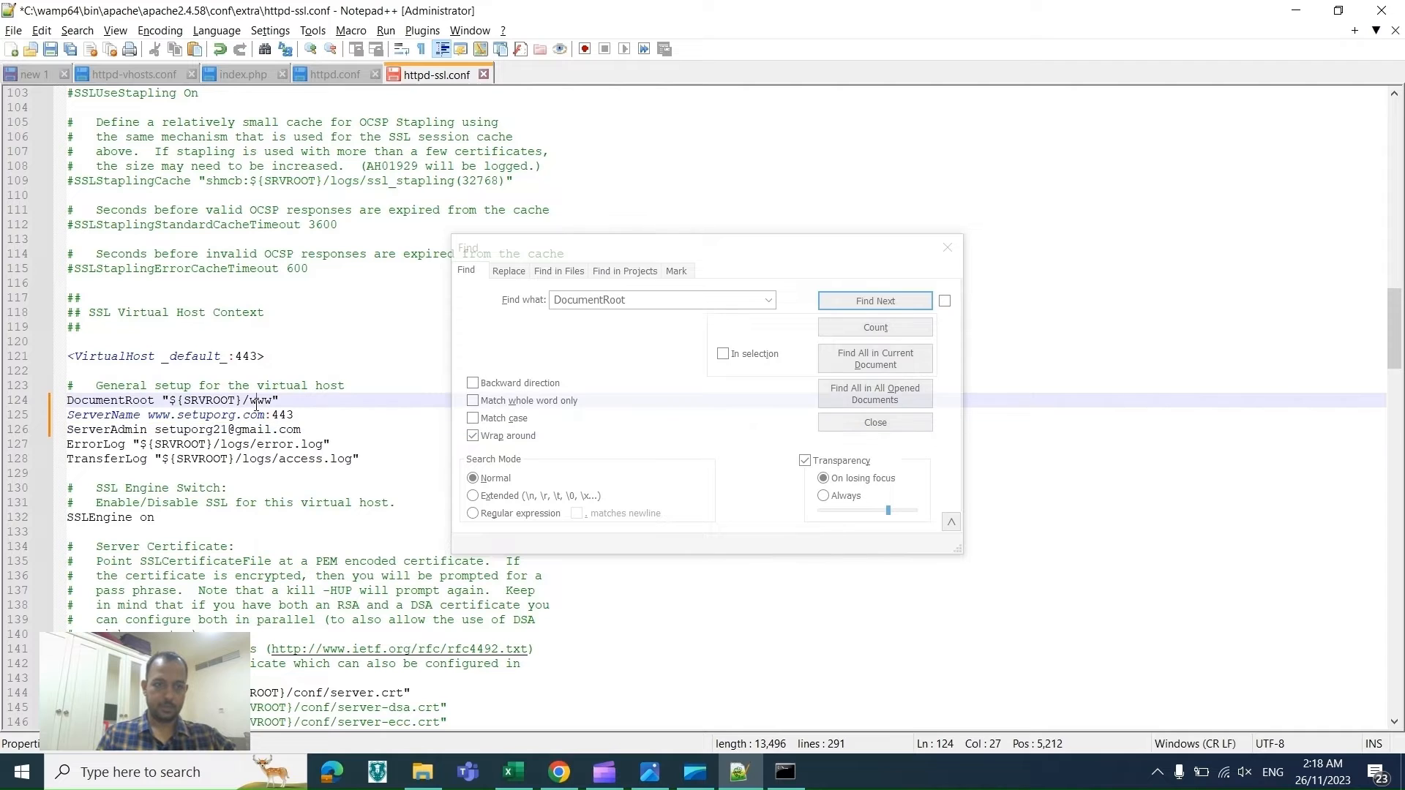
pyautogui.hotkey('alt', 'Tab')
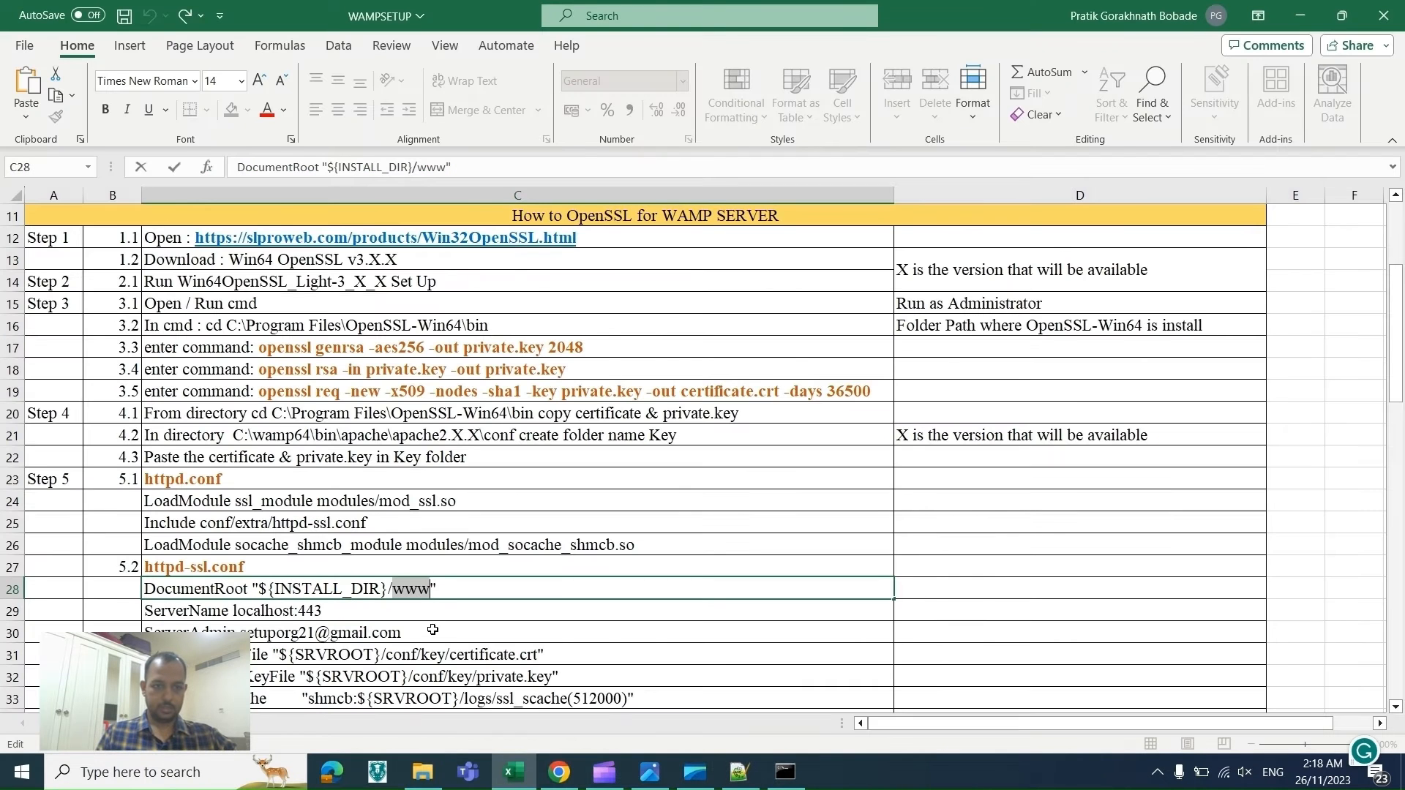
pyautogui.press('Return')
pyautogui.press('Return')
pyautogui.press('Return')
pyautogui.press('Return')
pyautogui.press('Return')
pyautogui.press('Return')
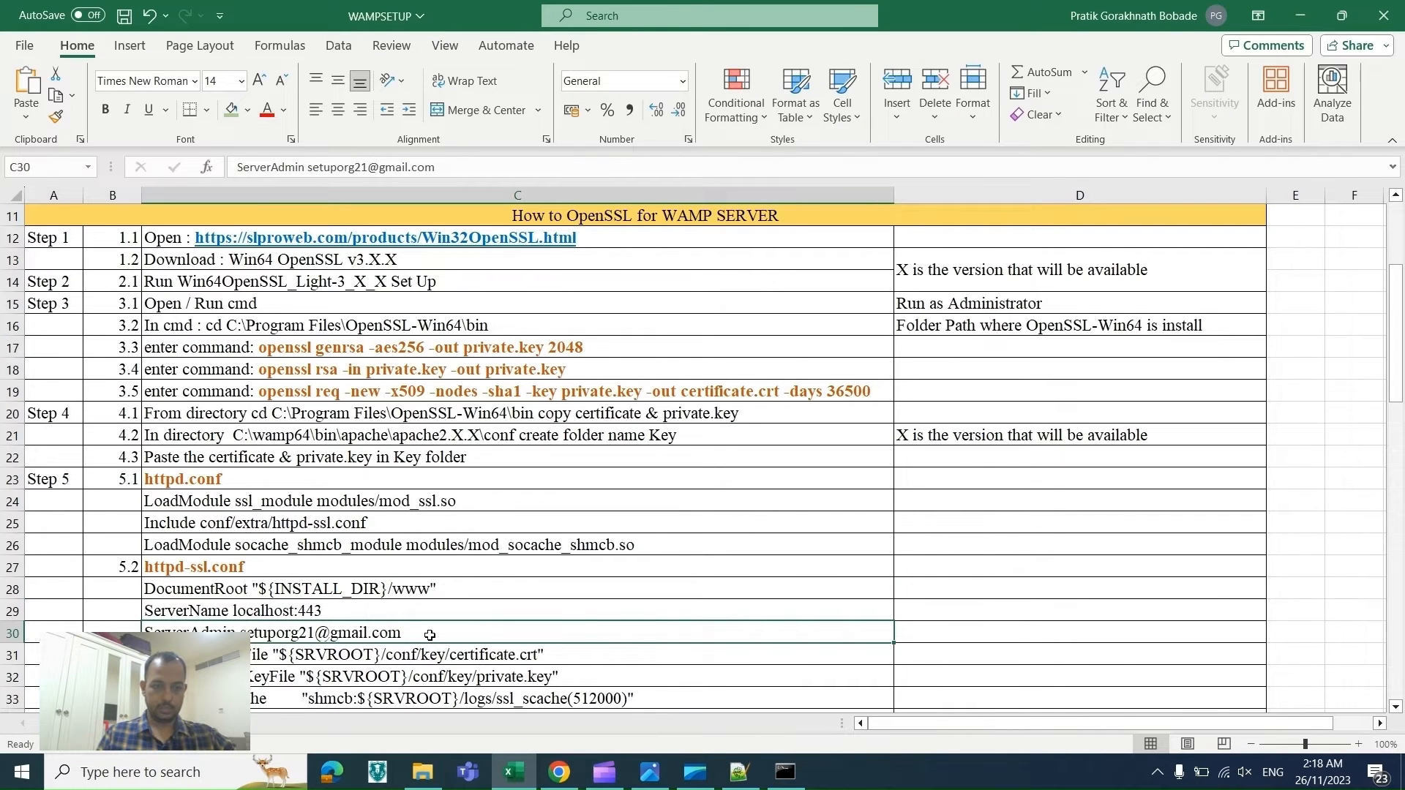
pyautogui.press('Return')
pyautogui.press('Return')
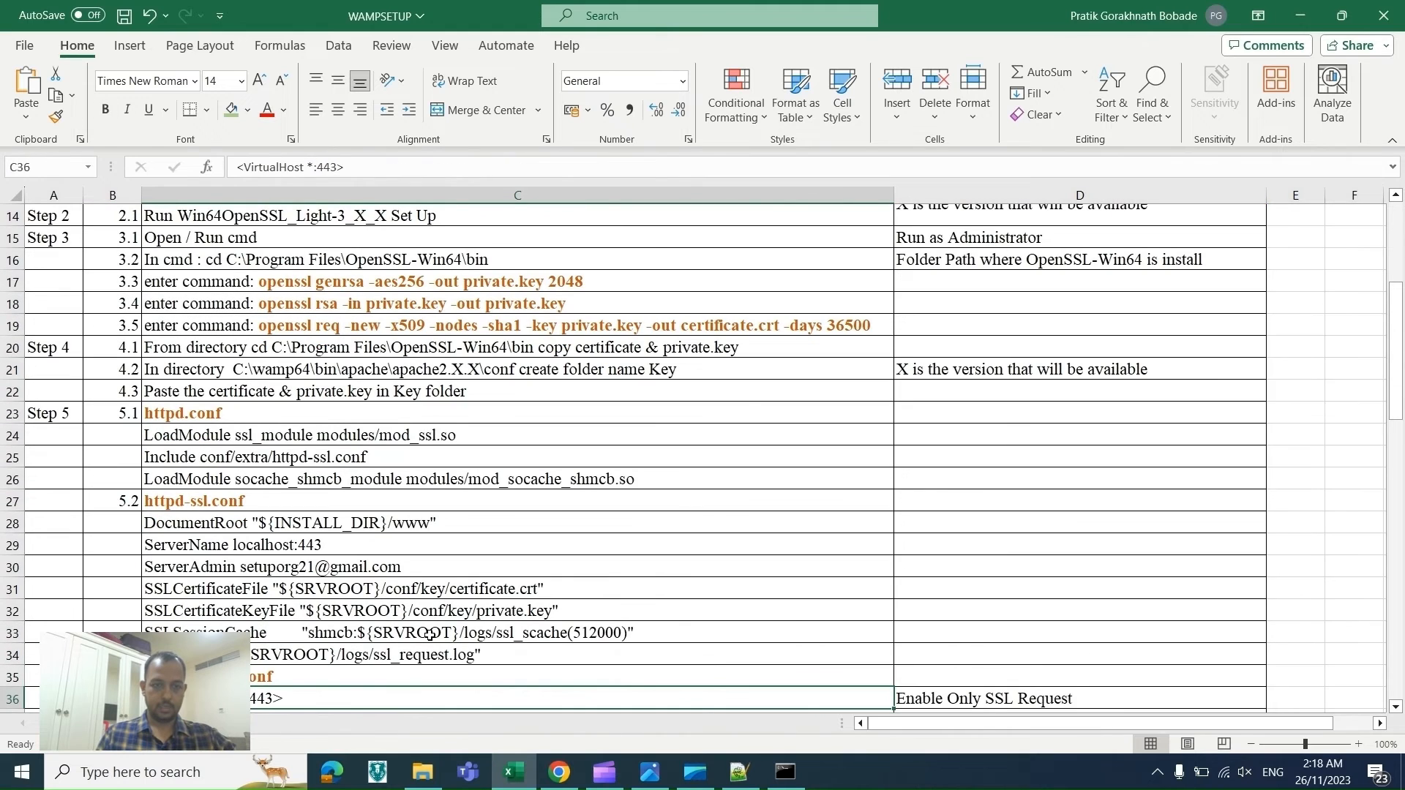
pyautogui.click(220, 590)
pyautogui.hotkey('ctrl', 'c')
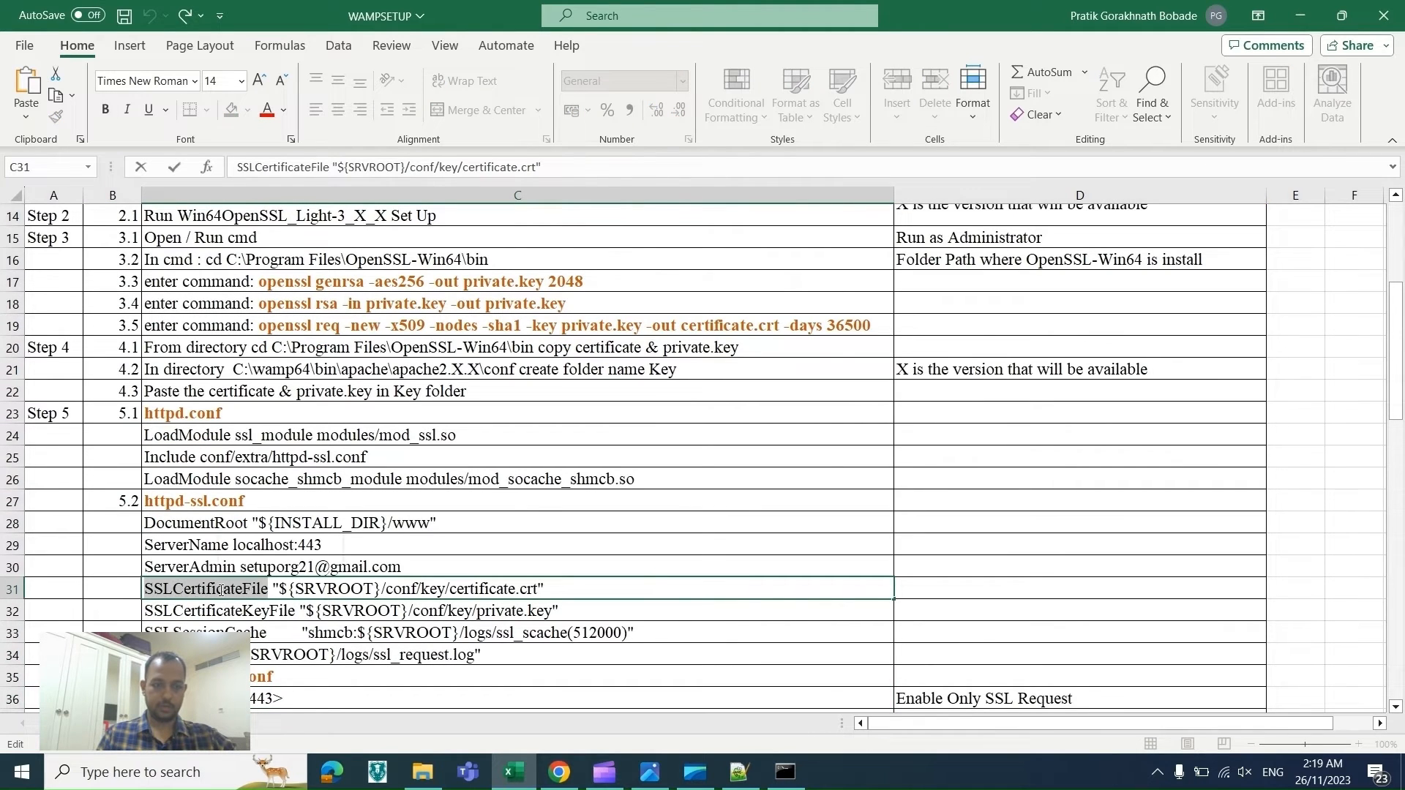
pyautogui.hotkey('alt', 'Tab')
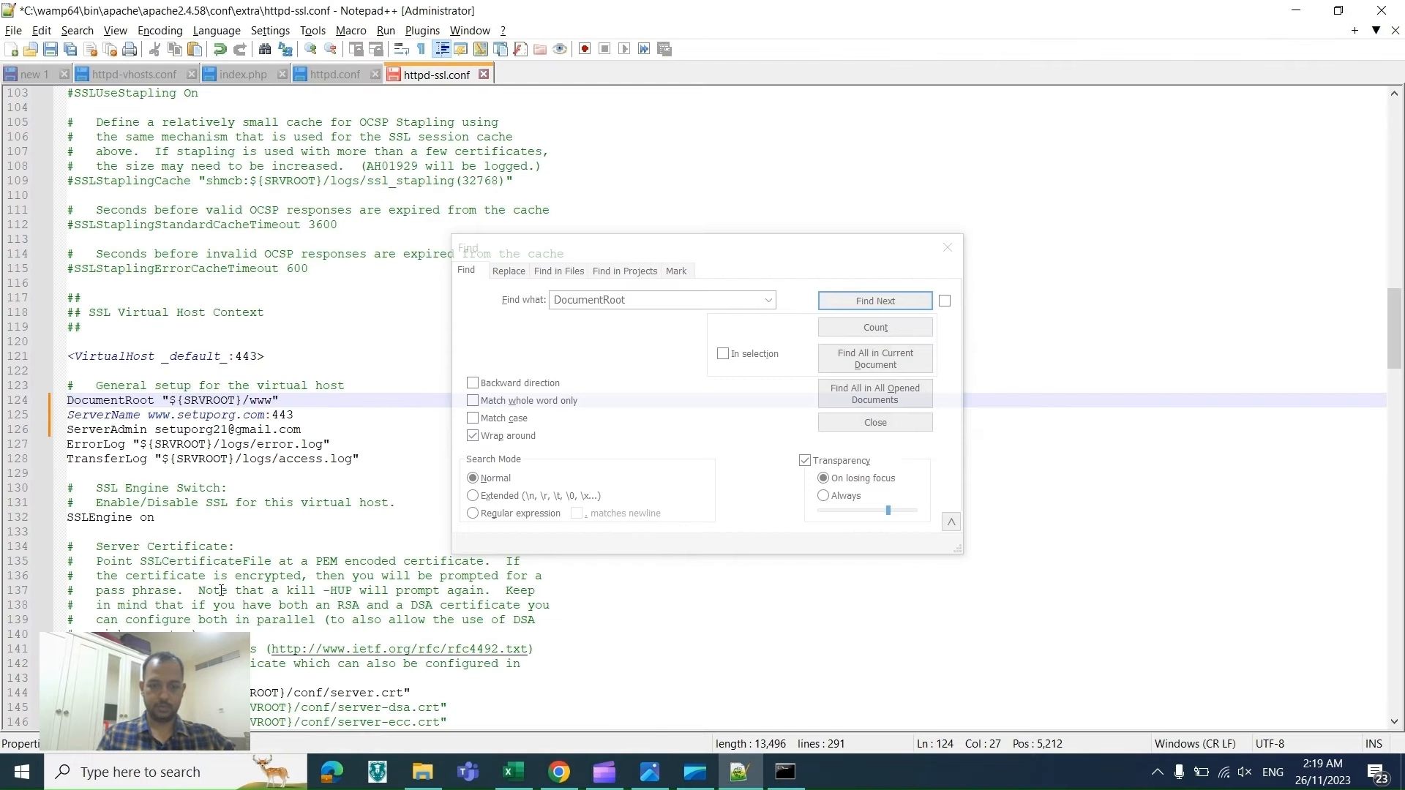
pyautogui.hotkey('ctrl', 'f')
pyautogui.hotkey('ctrl', 'v')
pyautogui.press('Return')
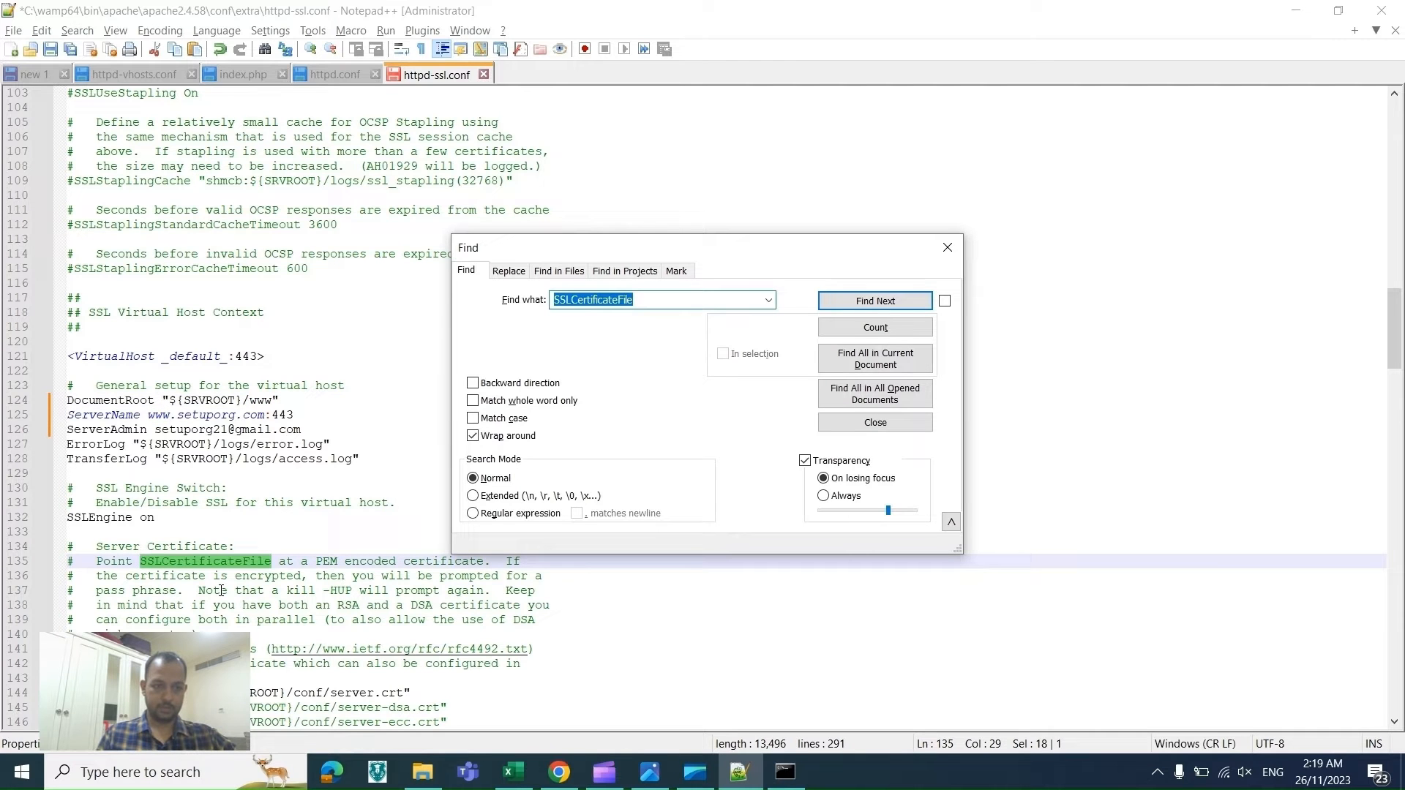
# Step: Set the SSLCertificateFile path to "${SRVROOT}/conf/key/certificate.crt" and save httpd-ssl.conf
pyautogui.hotkey('alt', 'Tab')
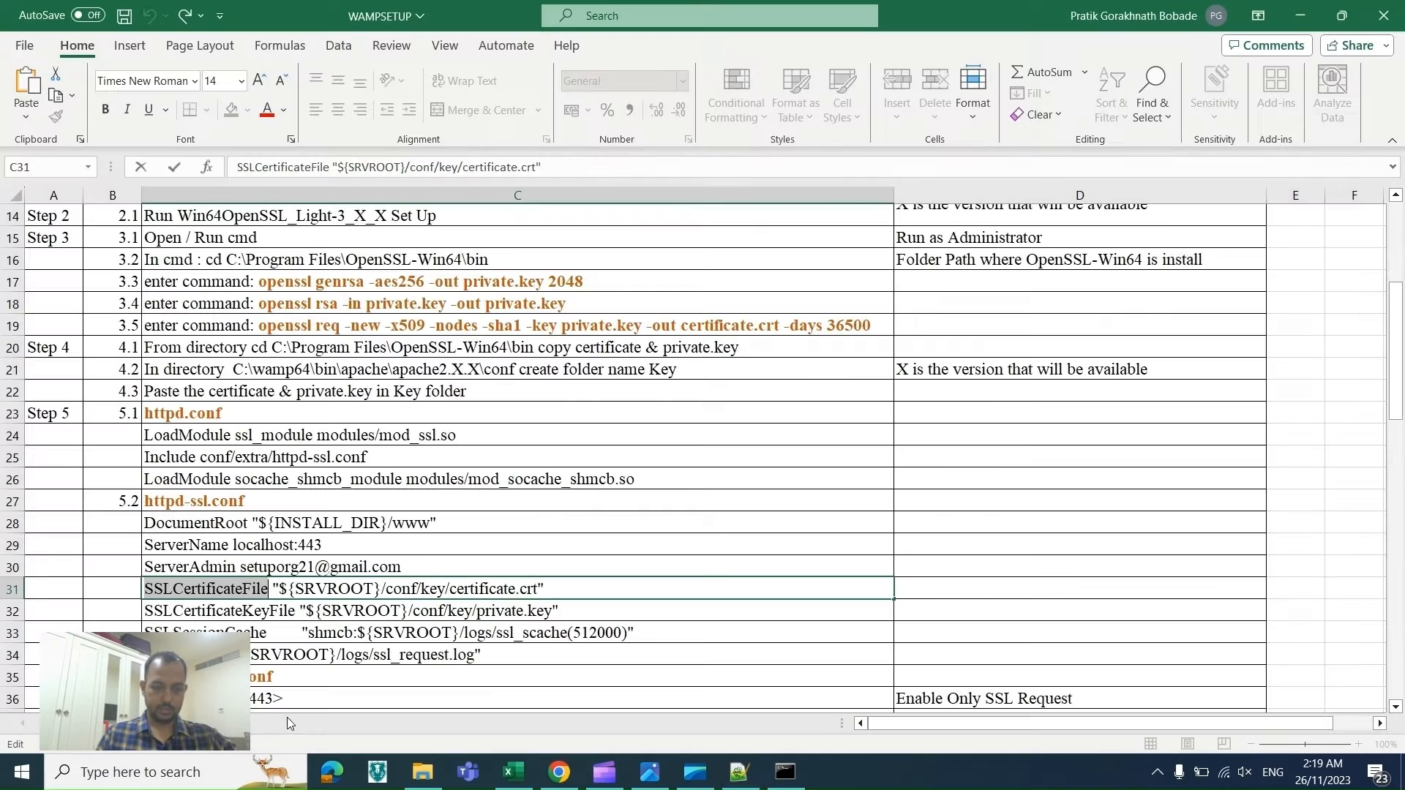
pyautogui.moveTo(542, 589); pyautogui.dragTo(418, 593)
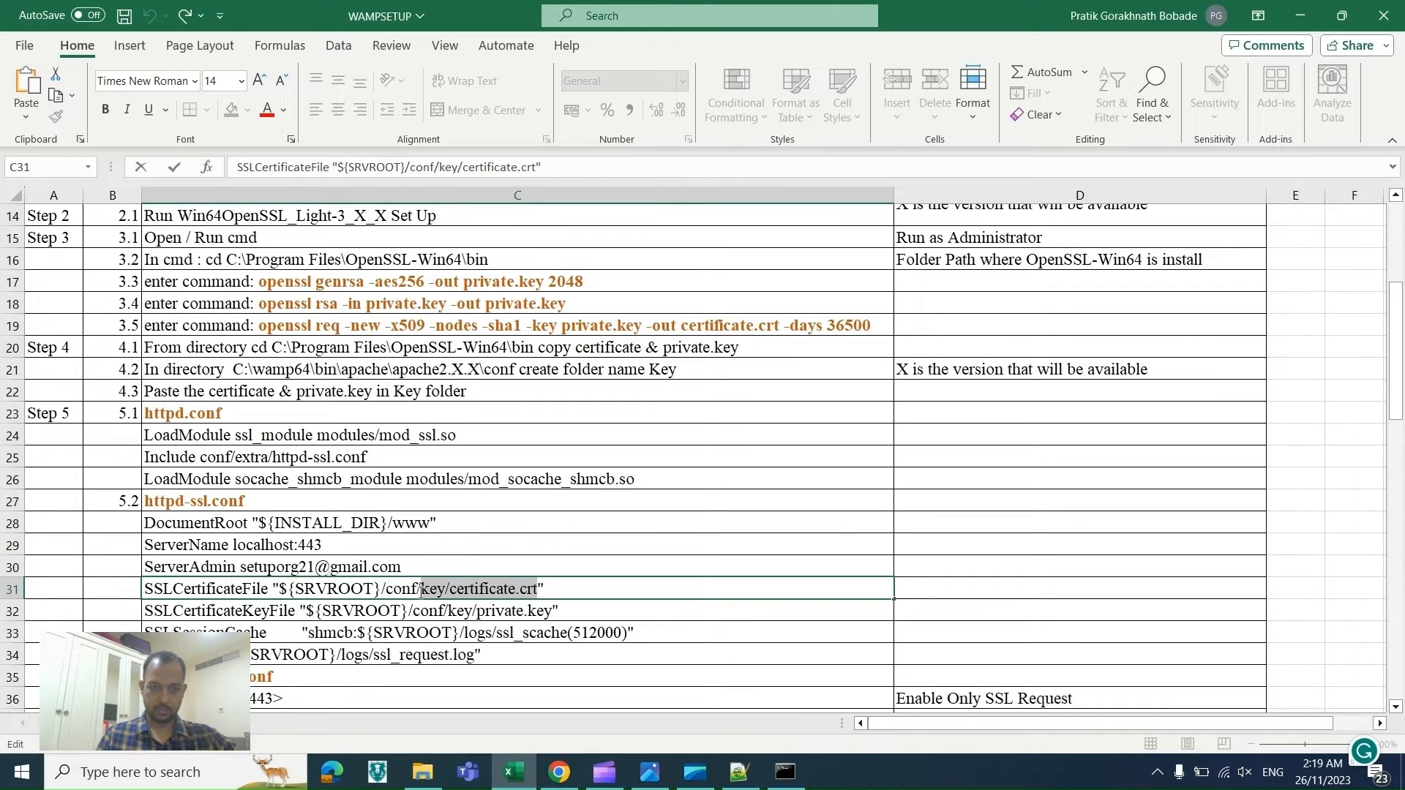
pyautogui.hotkey('alt', 'Tab')
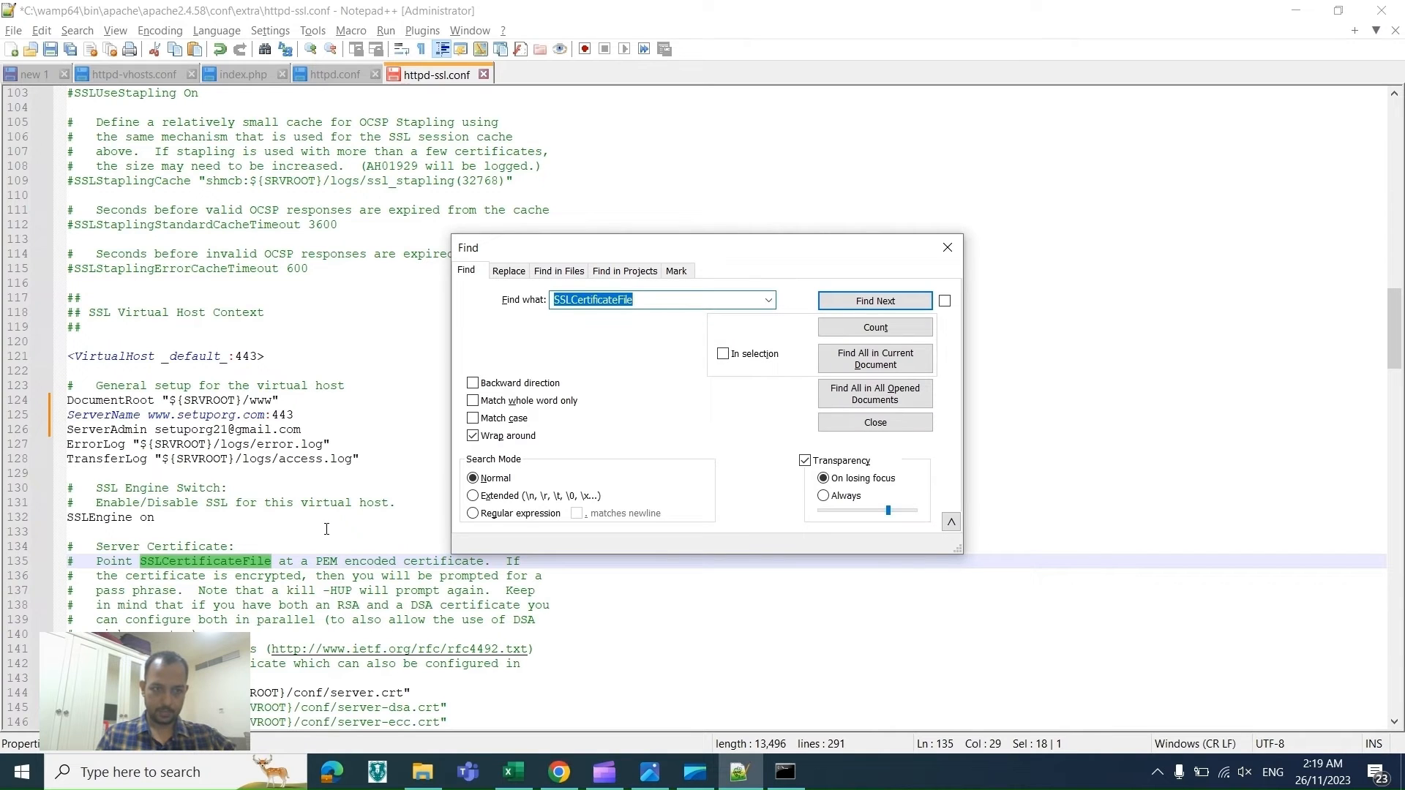
pyautogui.moveTo(407, 692); pyautogui.dragTo(331, 693)
pyautogui.hotkey('ctrl', 'v')
pyautogui.hotkey('ctrl', 's')
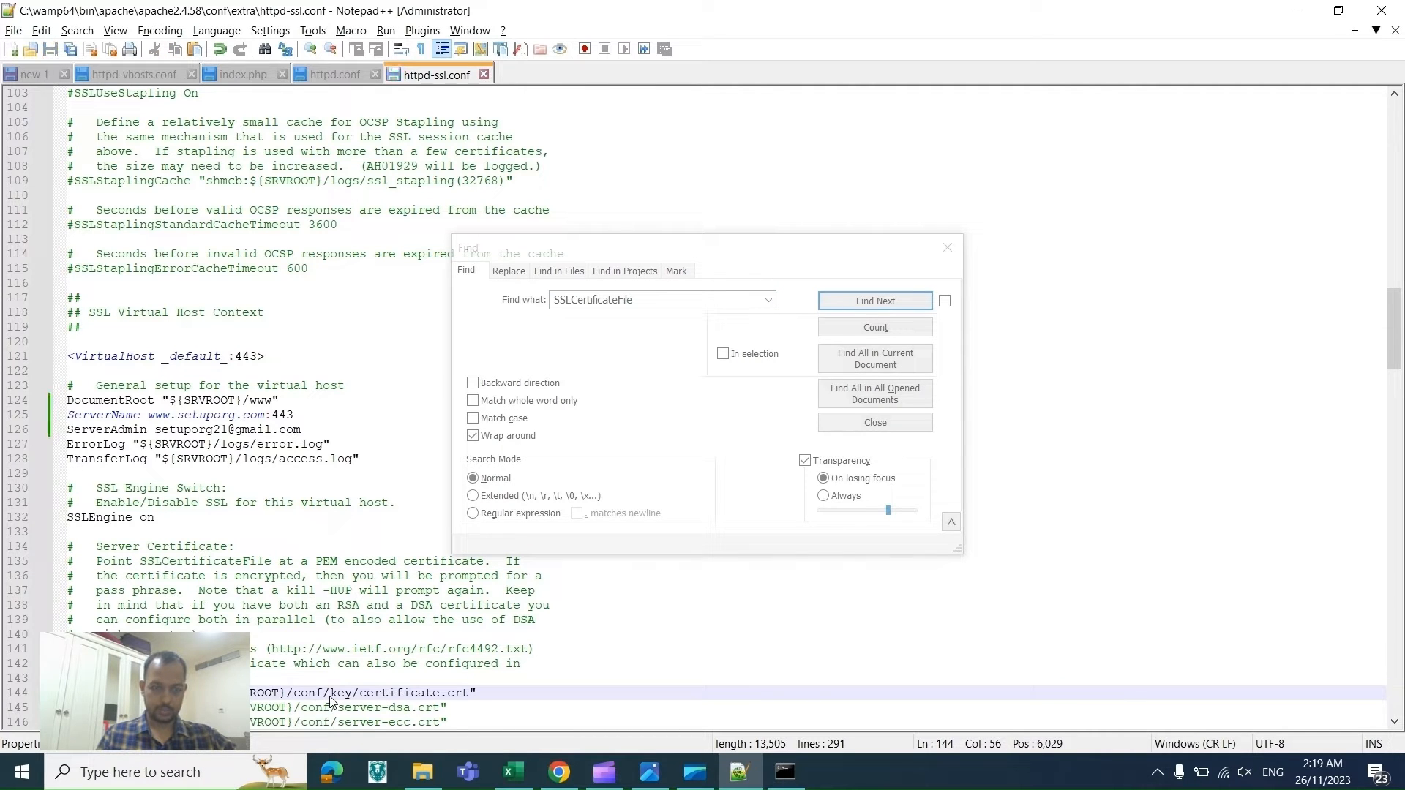
# Step: Set the SSLCertificateKeyFile path to "${SRVROOT}/conf/key/private.key" using the checklist value
pyautogui.press('Down')
pyautogui.press('Down')
pyautogui.press('Down')
pyautogui.press('Down')
pyautogui.press('Down')
pyautogui.press('Down')
pyautogui.press('Down')
pyautogui.press('Down')
pyautogui.press('Down')
pyautogui.press('Down')
pyautogui.press('Down')
pyautogui.press('Down')
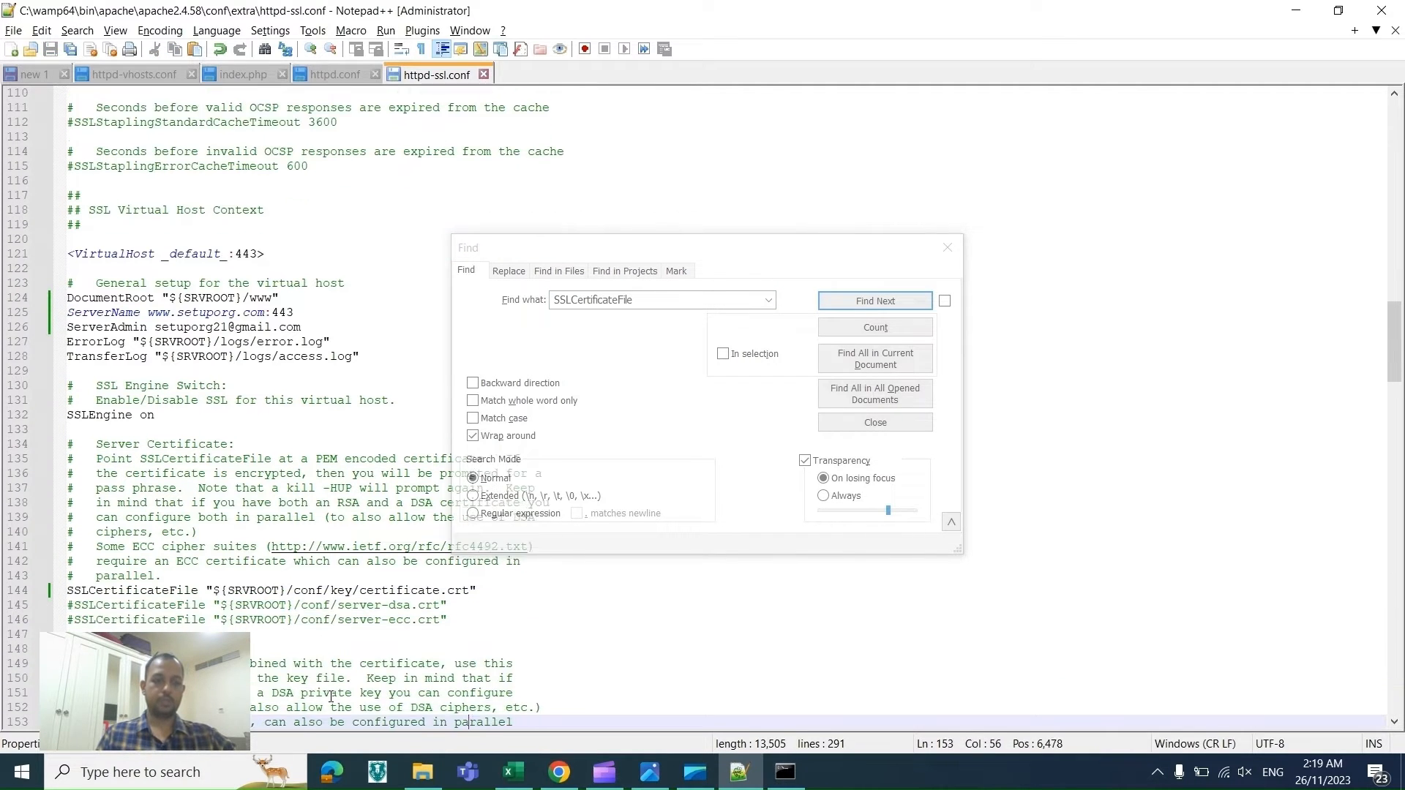
pyautogui.hotkey('alt', 'Tab')
pyautogui.hotkey('shift', 'End')
pyautogui.hotkey('shift', 'Left')
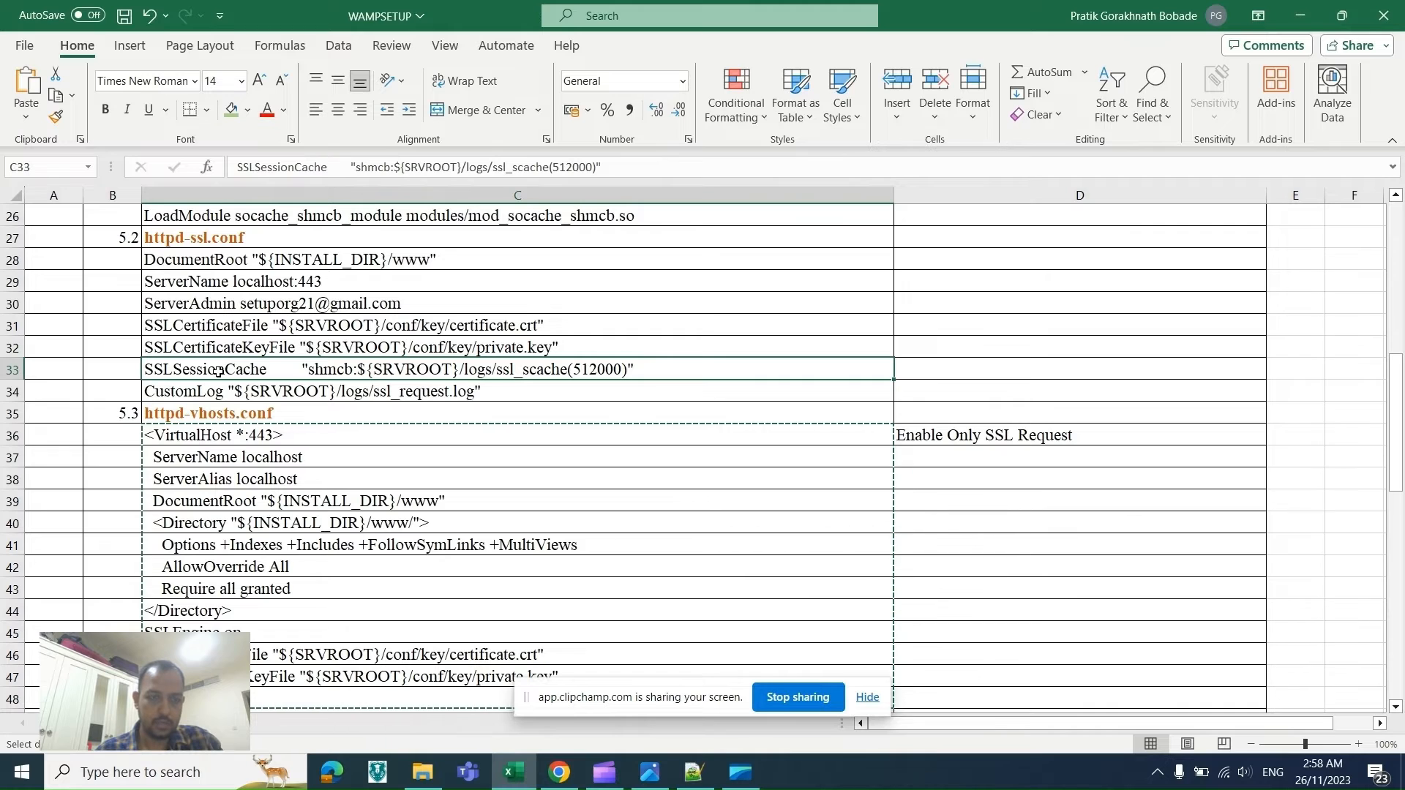
# Step: Copy SSLSessionCache from the checklist and locate its directive in httpd-ssl.conf
pyautogui.doubleClick(219, 371)
pyautogui.doubleClick(219, 371)
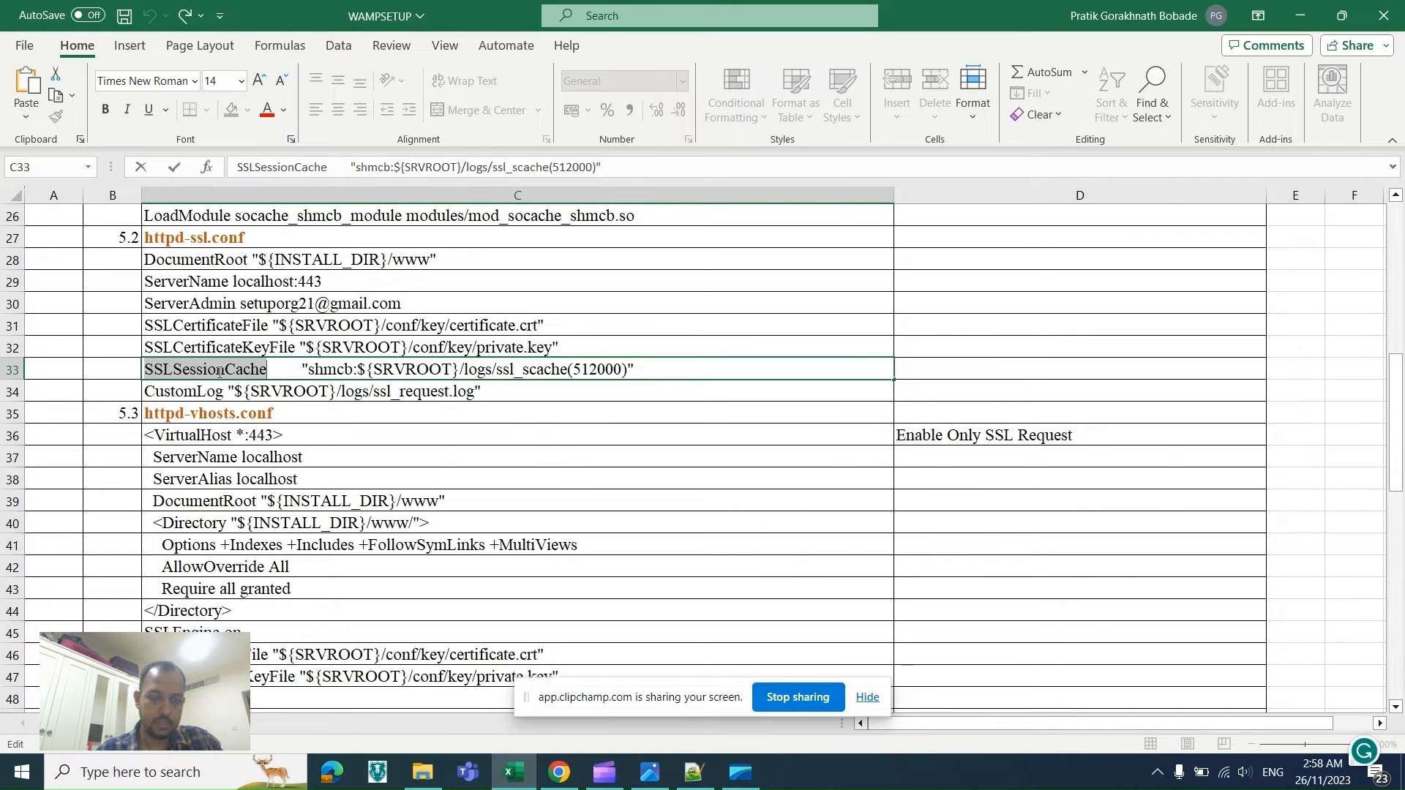
pyautogui.hotkey('alt', 'Tab')
pyautogui.hotkey('ctrl', 'f')
pyautogui.hotkey('ctrl', 'v')
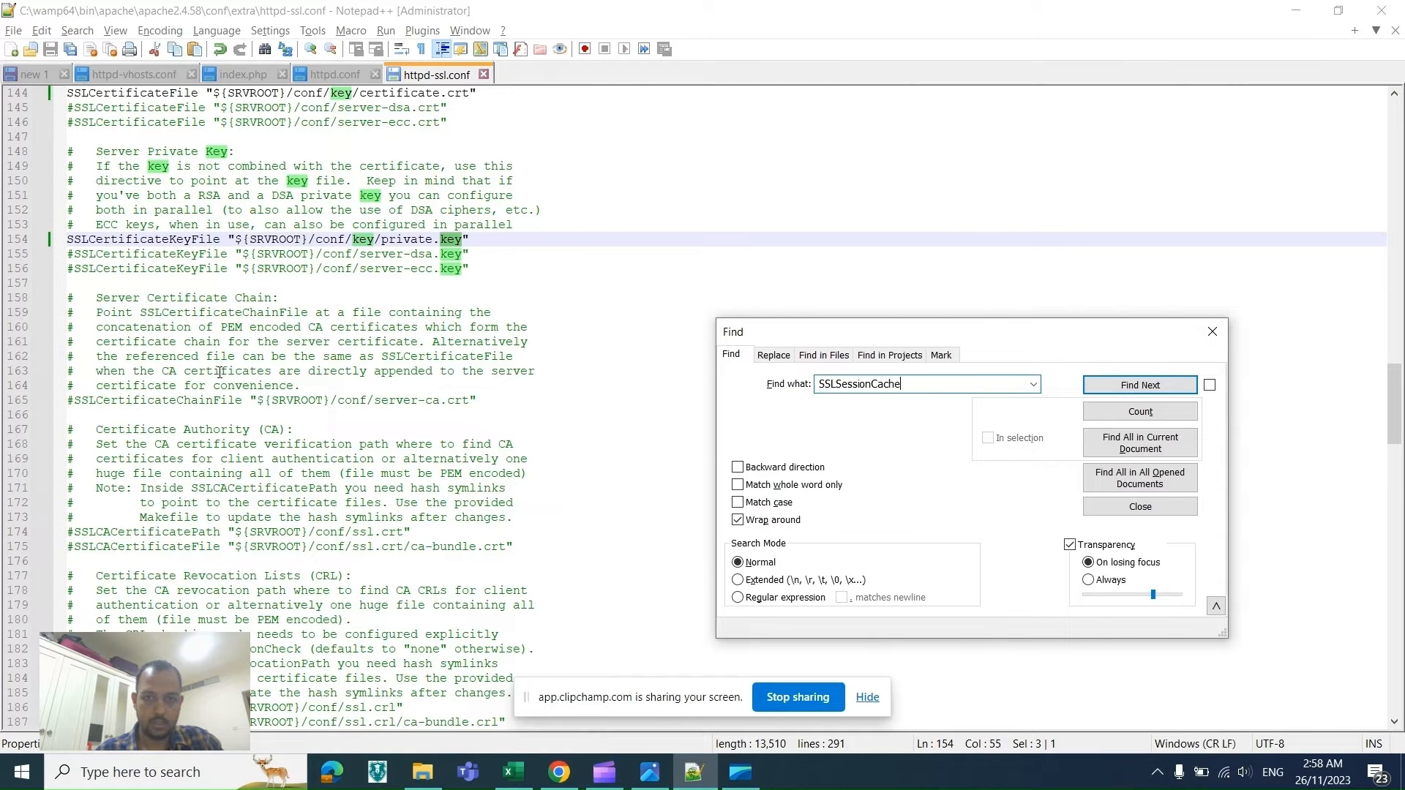
pyautogui.press('Return')
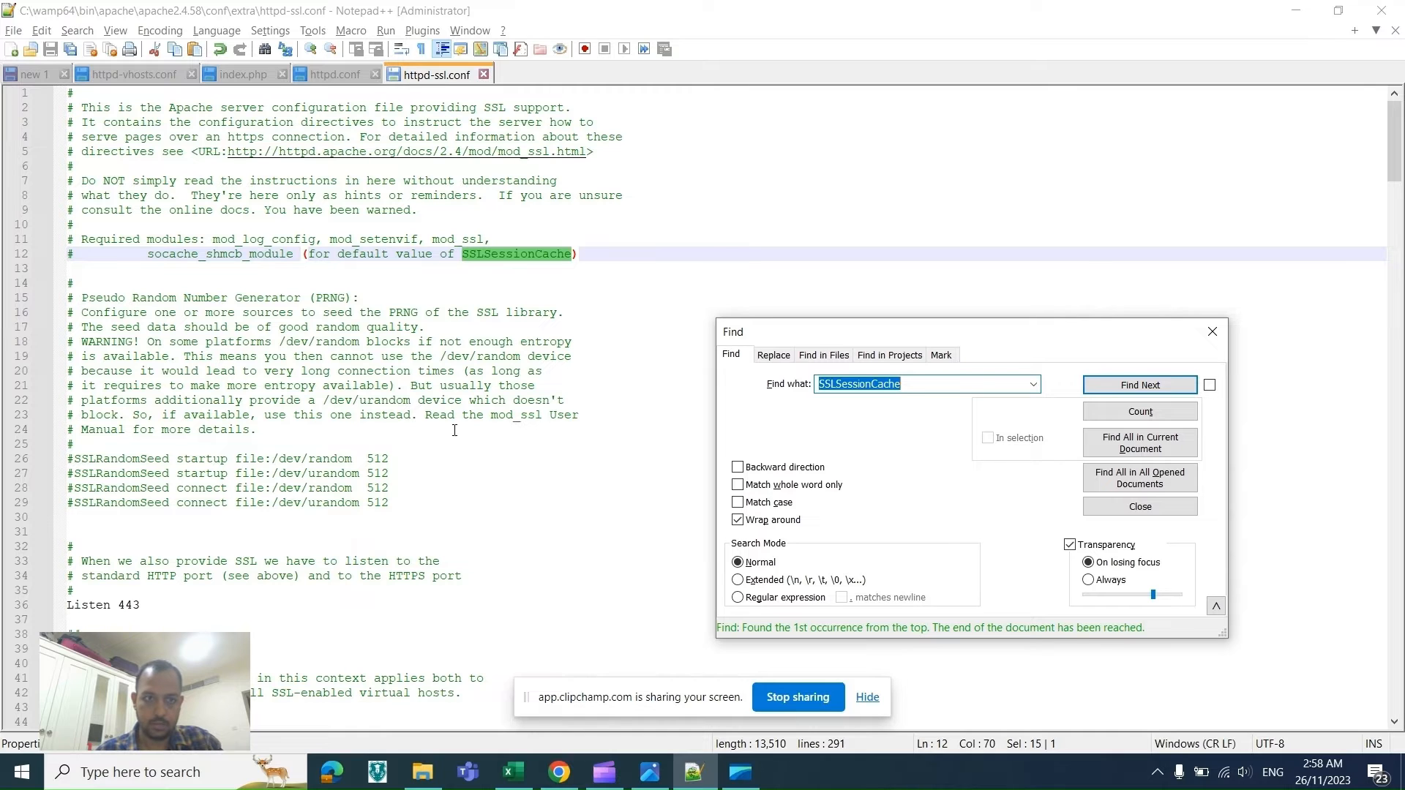
pyautogui.click(863, 699)
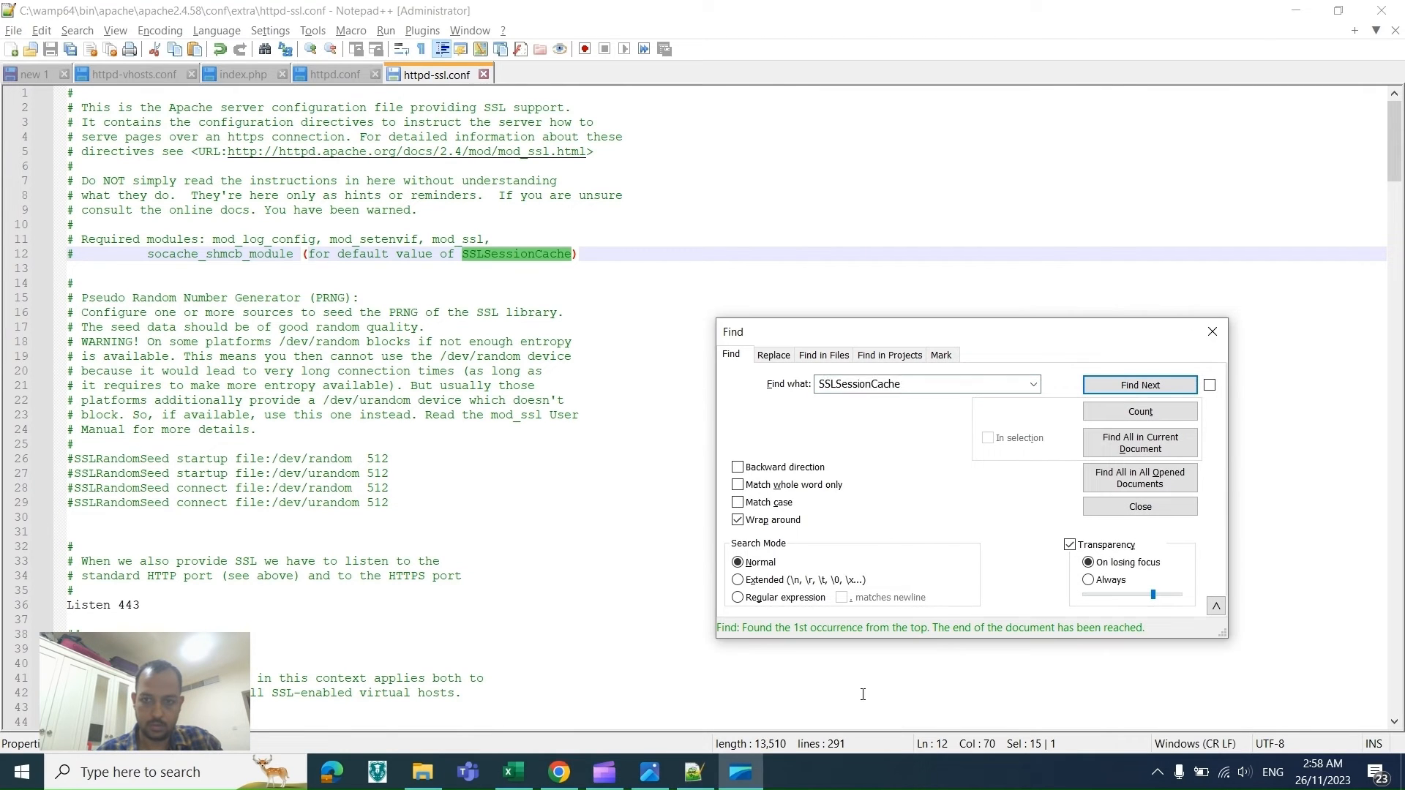
pyautogui.click(1135, 390)
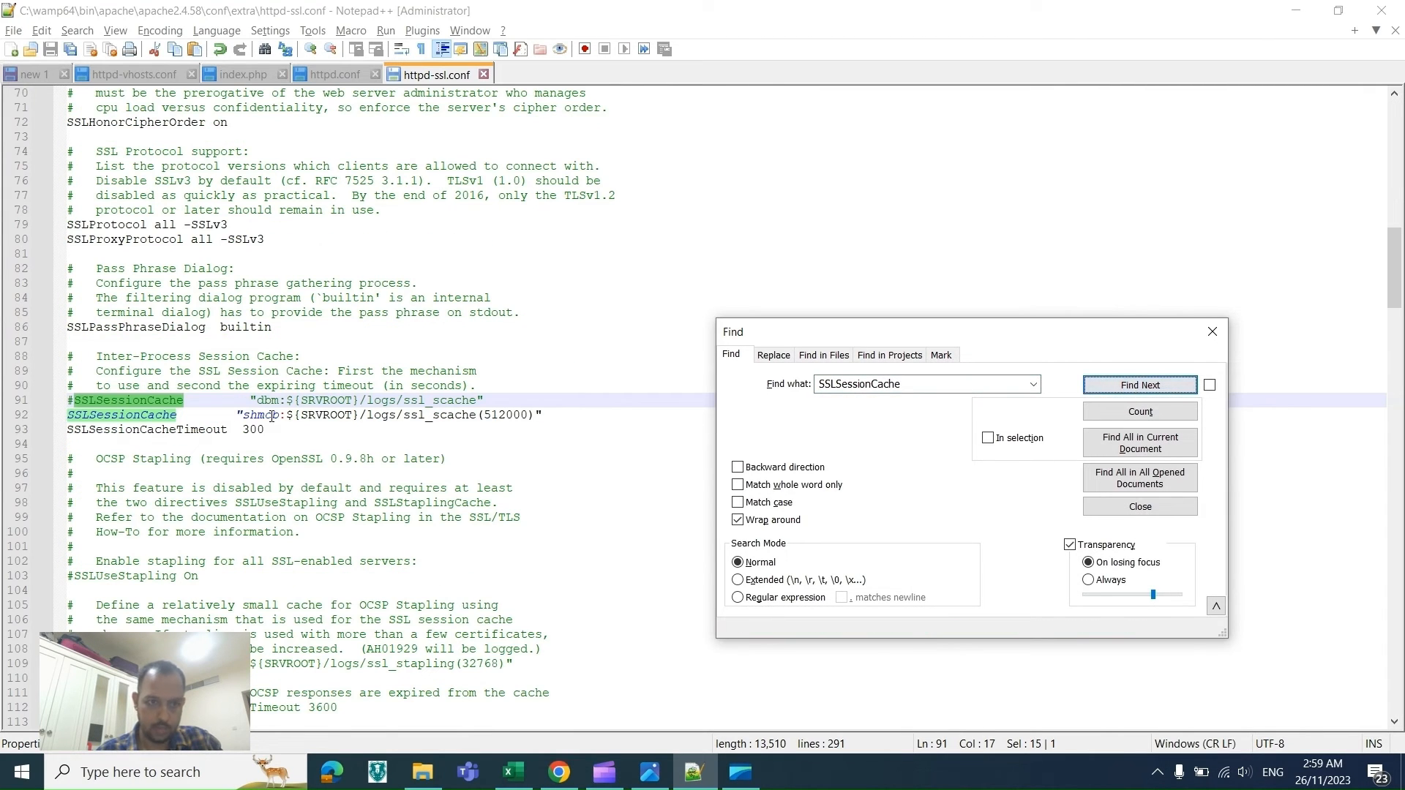
pyautogui.doubleClick(129, 416)
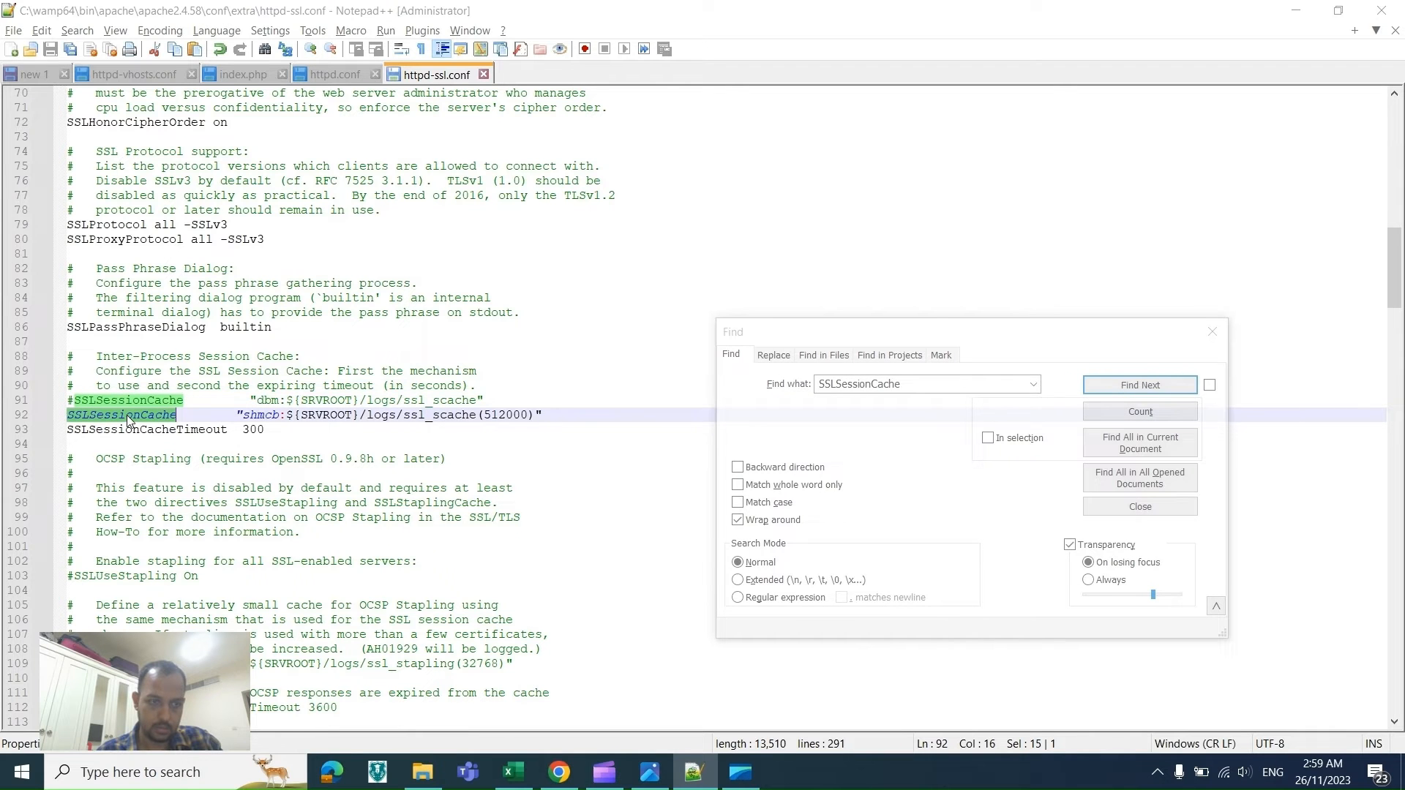
# Step: Copy CustomLog from the checklist and locate its directive in httpd-ssl.conf
pyautogui.hotkey('alt', 'Tab')
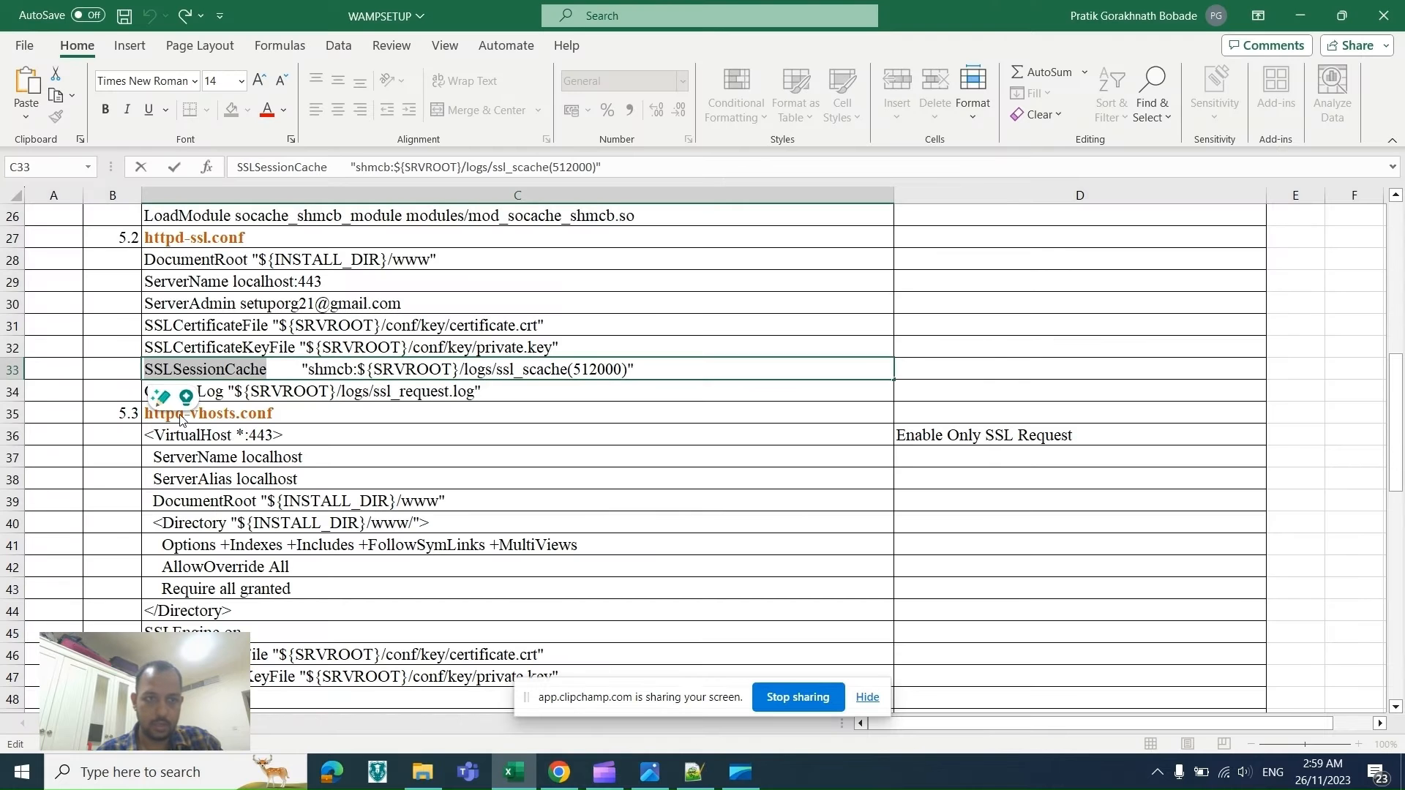
pyautogui.doubleClick(212, 389)
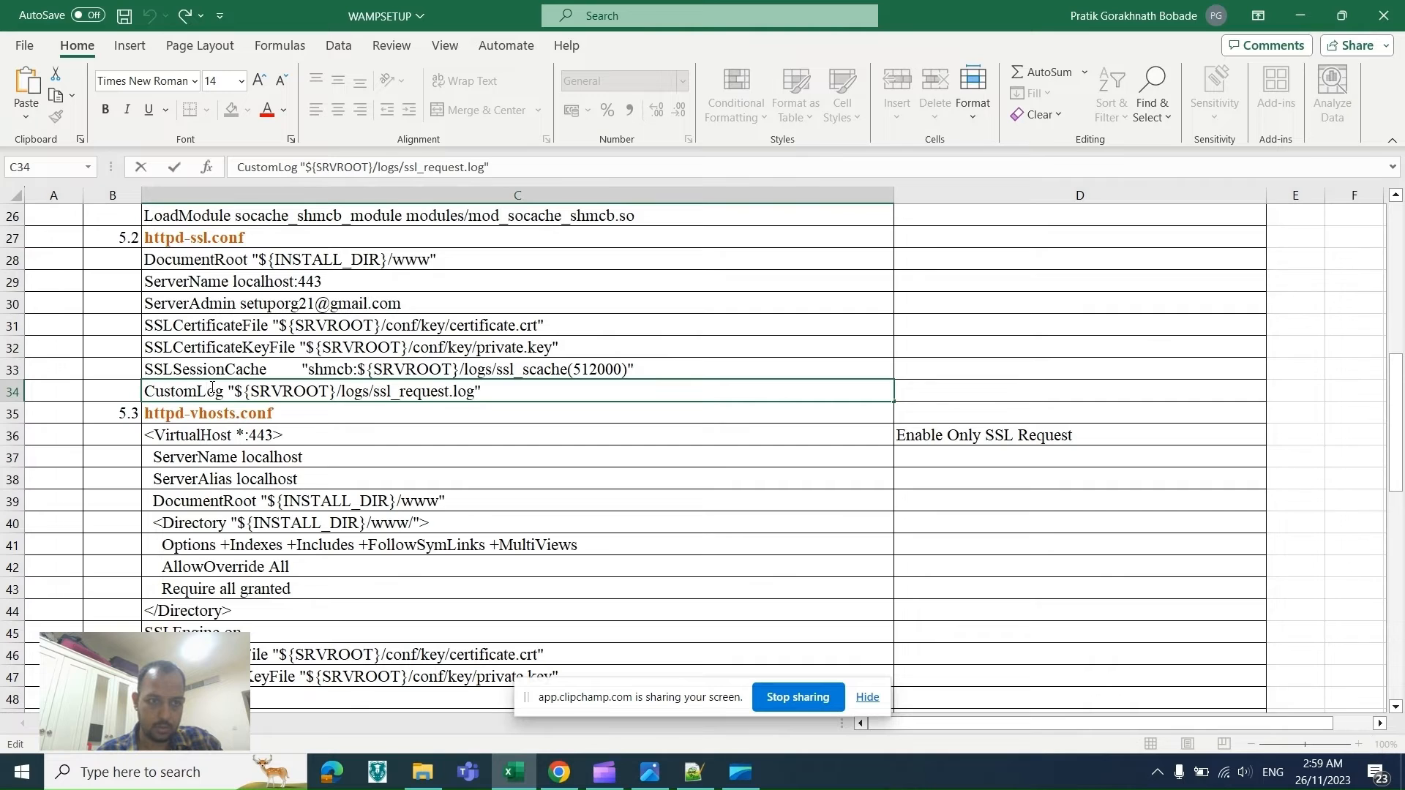
pyautogui.doubleClick(211, 390)
pyautogui.hotkey('ctrl', 'c')
pyautogui.hotkey('alt', 'Tab')
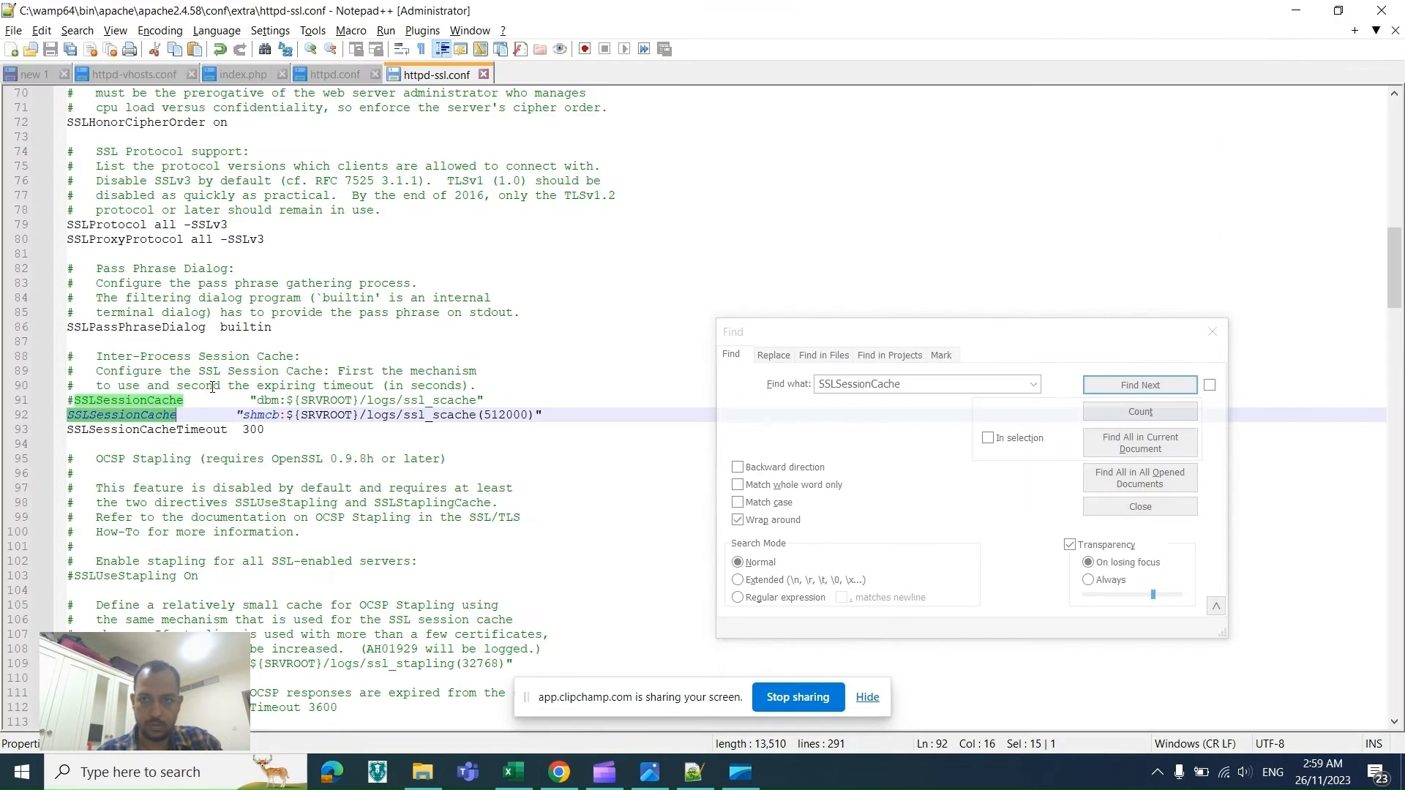
pyautogui.hotkey('ctrl', 'f')
pyautogui.hotkey('ctrl', 'v')
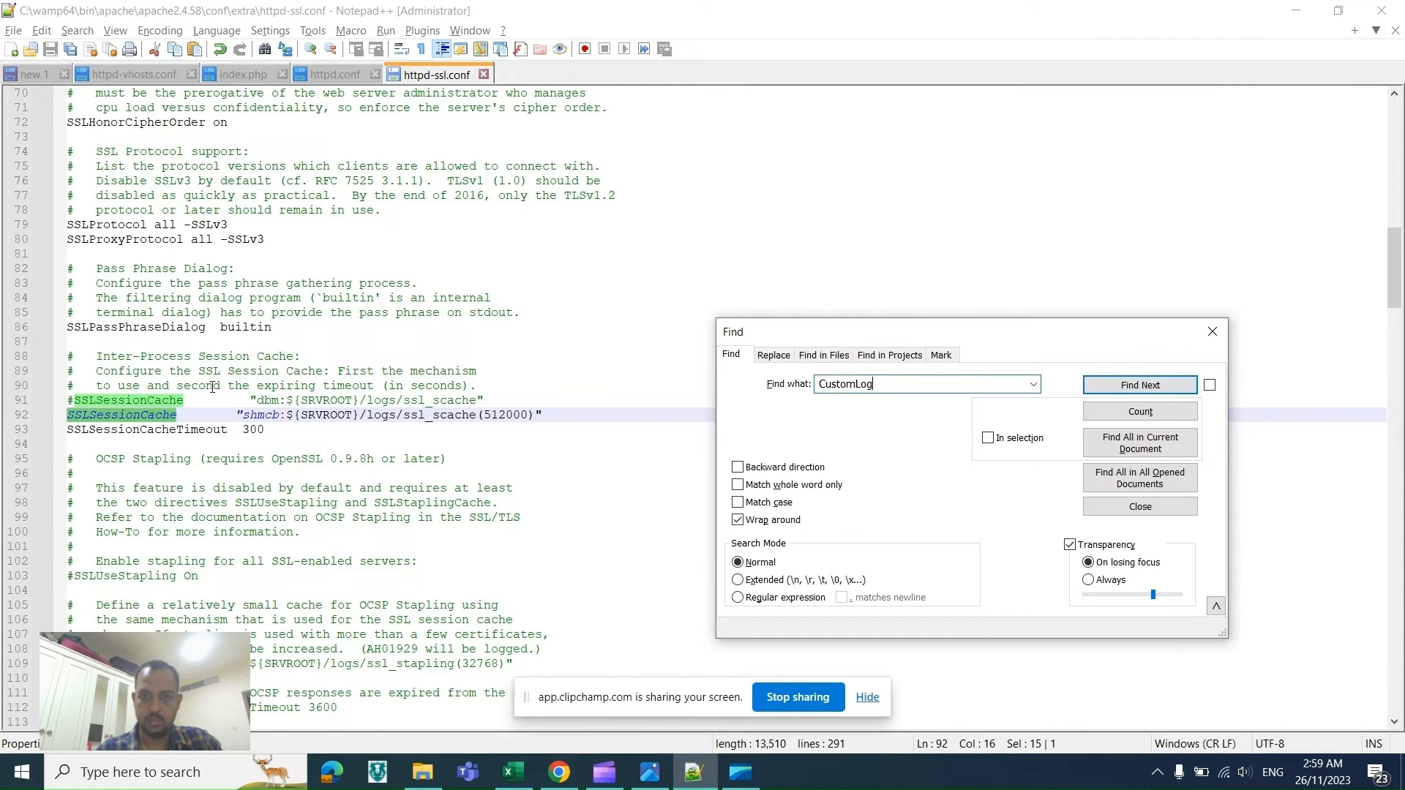
pyautogui.press('Return')
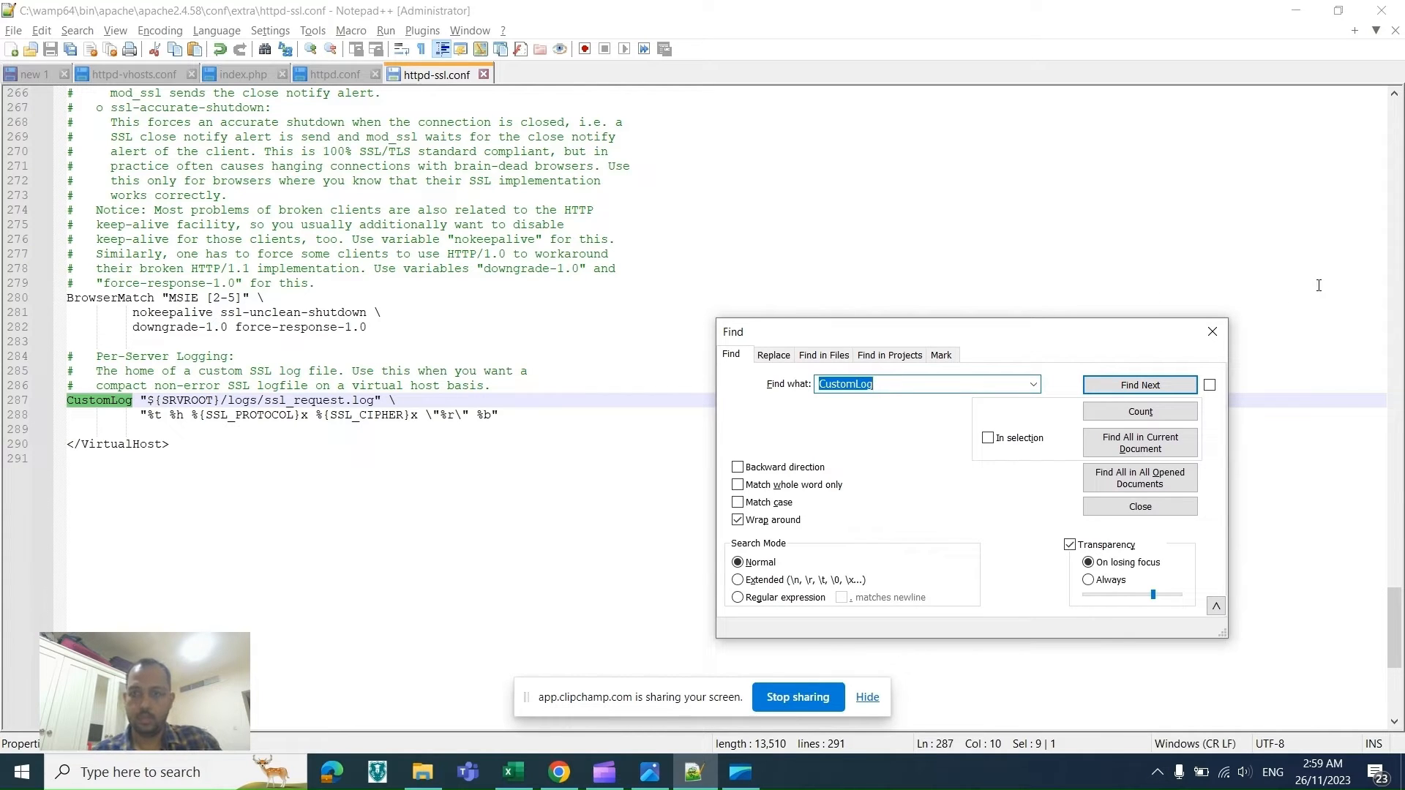
pyautogui.click(1213, 332)
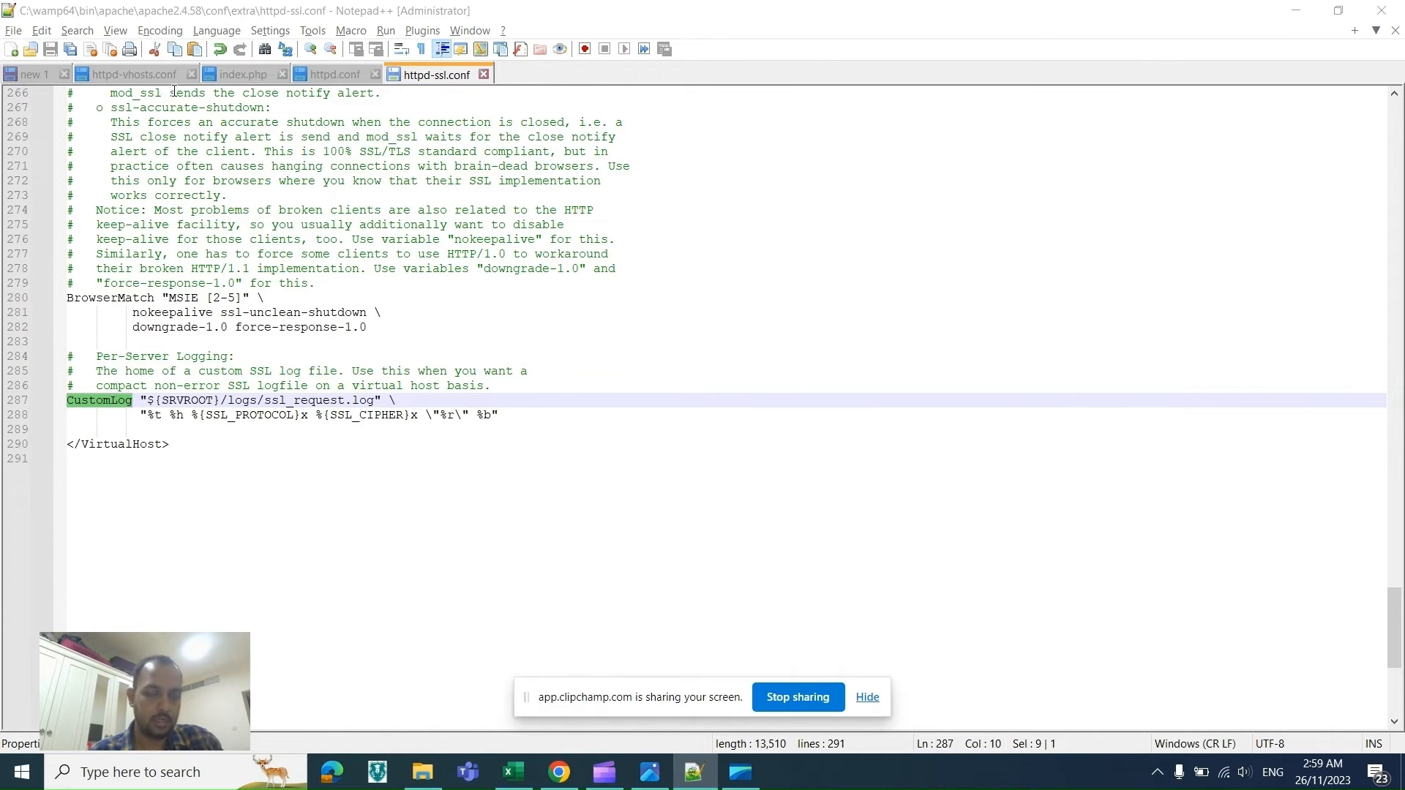
# Step: Copy the <VirtualHost *:443> block from the checklist's httpd-vhosts.conf section
pyautogui.hotkey('alt', 'Tab')
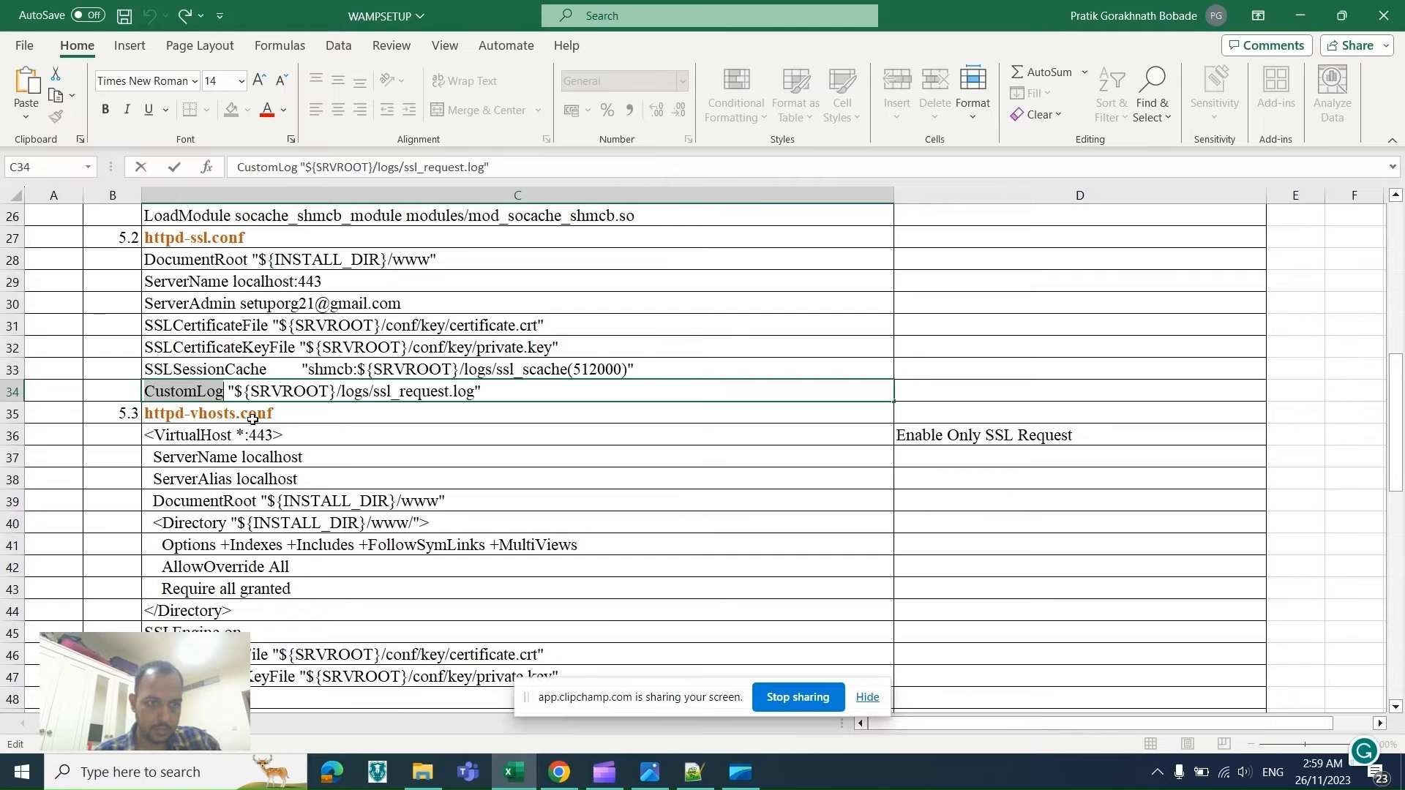
pyautogui.click(216, 435)
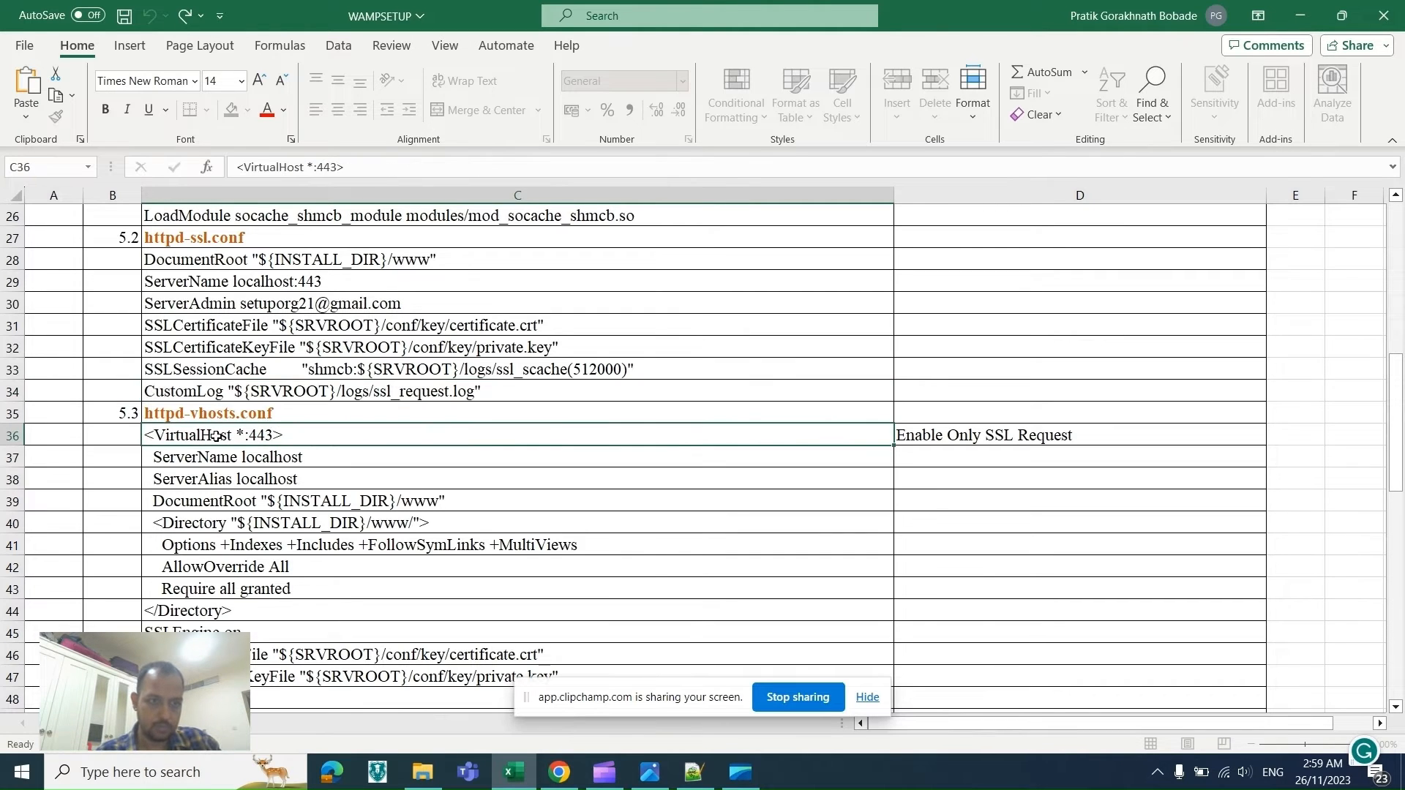
pyautogui.write('<VirtualHost *:443>   ServerName localhost   ServerAlias localhost')
pyautogui.hotkey('shift', 'Down')
pyautogui.hotkey('shift', 'Down')
pyautogui.hotkey('shift', 'Down')
pyautogui.hotkey('shift', 'Down')
pyautogui.hotkey('shift', 'Down')
pyautogui.hotkey('shift', 'Down')
pyautogui.hotkey('shift', 'Down')
pyautogui.hotkey('shift', 'Down')
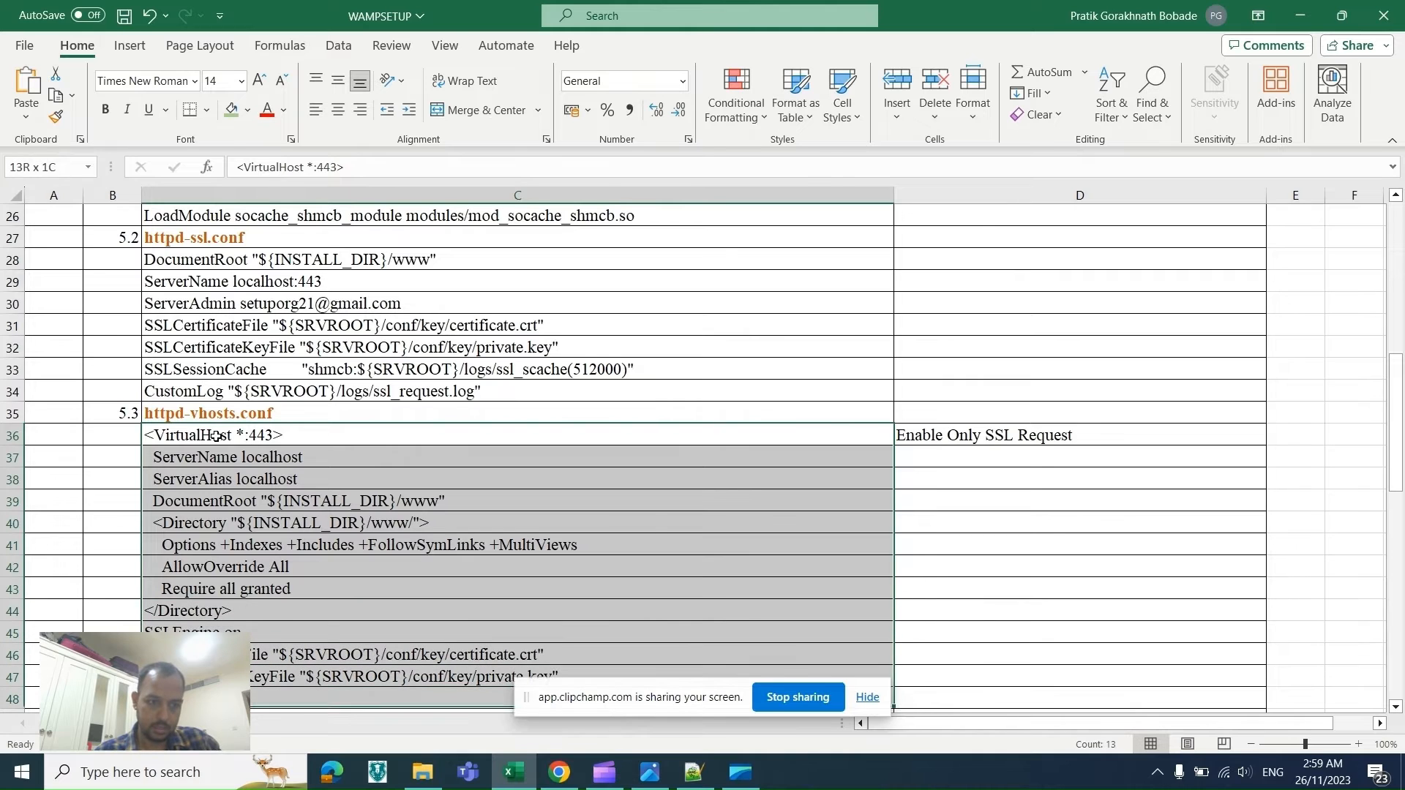
pyautogui.hotkey('ctrl', 'c')
# Step: Paste the port 443 virtual host block at the end of httpd-vhosts.conf and save the file
pyautogui.hotkey('alt', 'Tab')
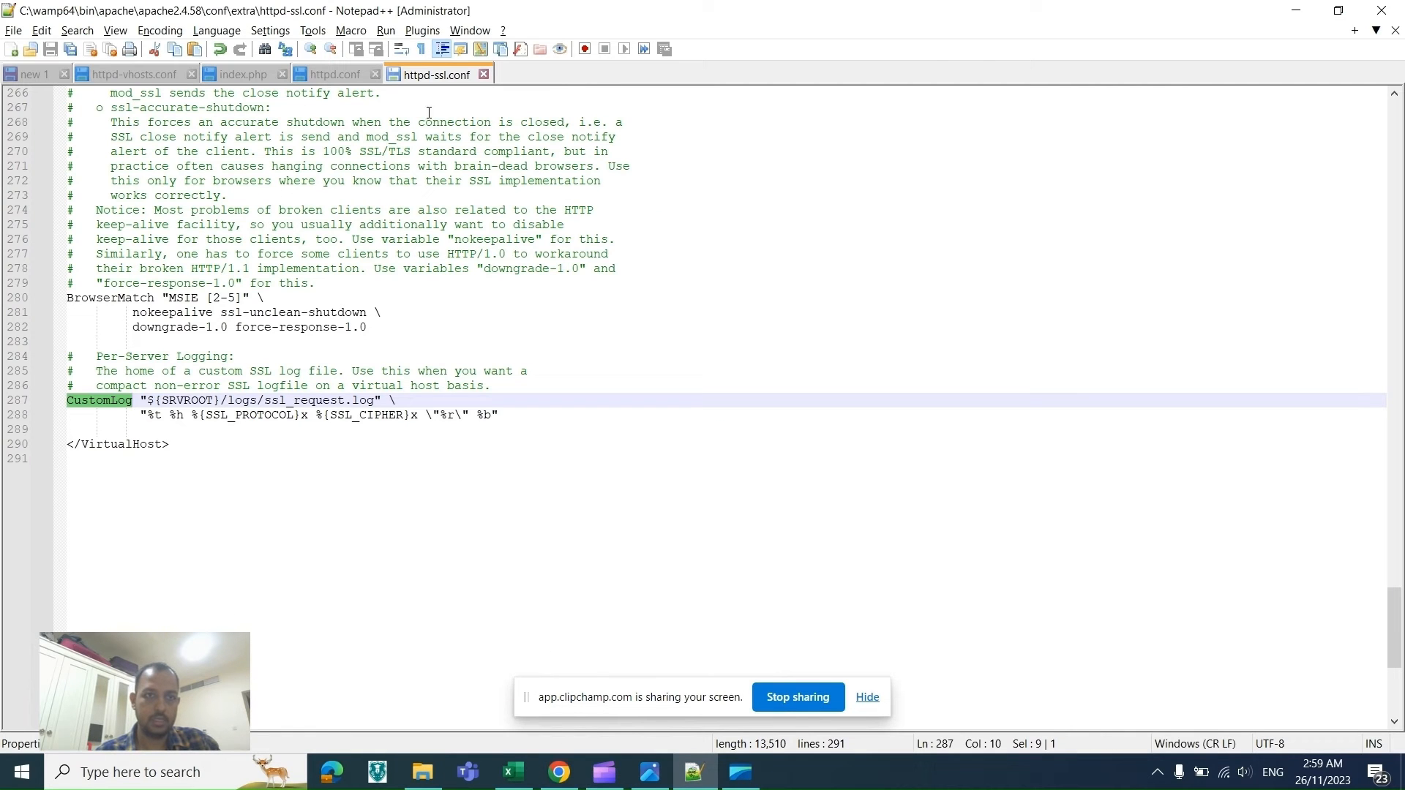
pyautogui.click(444, 222)
pyautogui.press('Up')
pyautogui.press('Up')
pyautogui.press('Up')
pyautogui.press('Up')
pyautogui.press('Up')
pyautogui.press('Up')
pyautogui.press('Up')
pyautogui.press('Up')
pyautogui.press('Up')
pyautogui.press('Up')
pyautogui.press('Up')
pyautogui.press('Up')
pyautogui.press('Up')
pyautogui.press('Up')
pyautogui.press('Up')
pyautogui.press('Up')
pyautogui.press('Up')
pyautogui.press('Up')
pyautogui.press('Up')
pyautogui.press('Up')
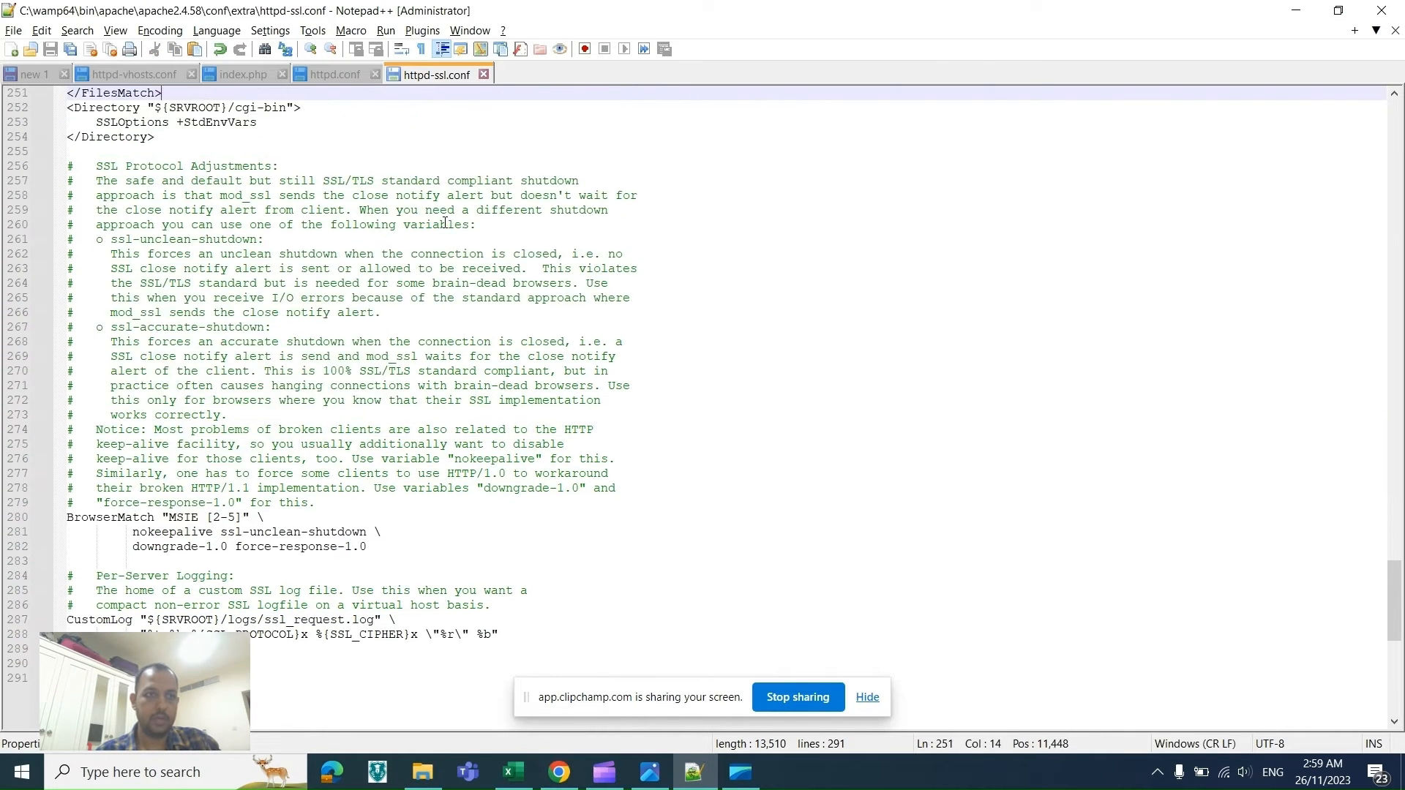
pyautogui.press('Up')
pyautogui.press('Up')
pyautogui.press('Up')
pyautogui.press('Up')
pyautogui.press('Up')
pyautogui.press('Up')
pyautogui.press('Up')
pyautogui.press('Up')
pyautogui.press('Up')
pyautogui.press('Up')
pyautogui.press('Up')
pyautogui.press('Up')
pyautogui.press('Up')
pyautogui.press('Up')
pyautogui.press('Up')
pyautogui.press('Up')
pyautogui.press('Up')
pyautogui.press('Up')
pyautogui.press('Up')
pyautogui.press('Up')
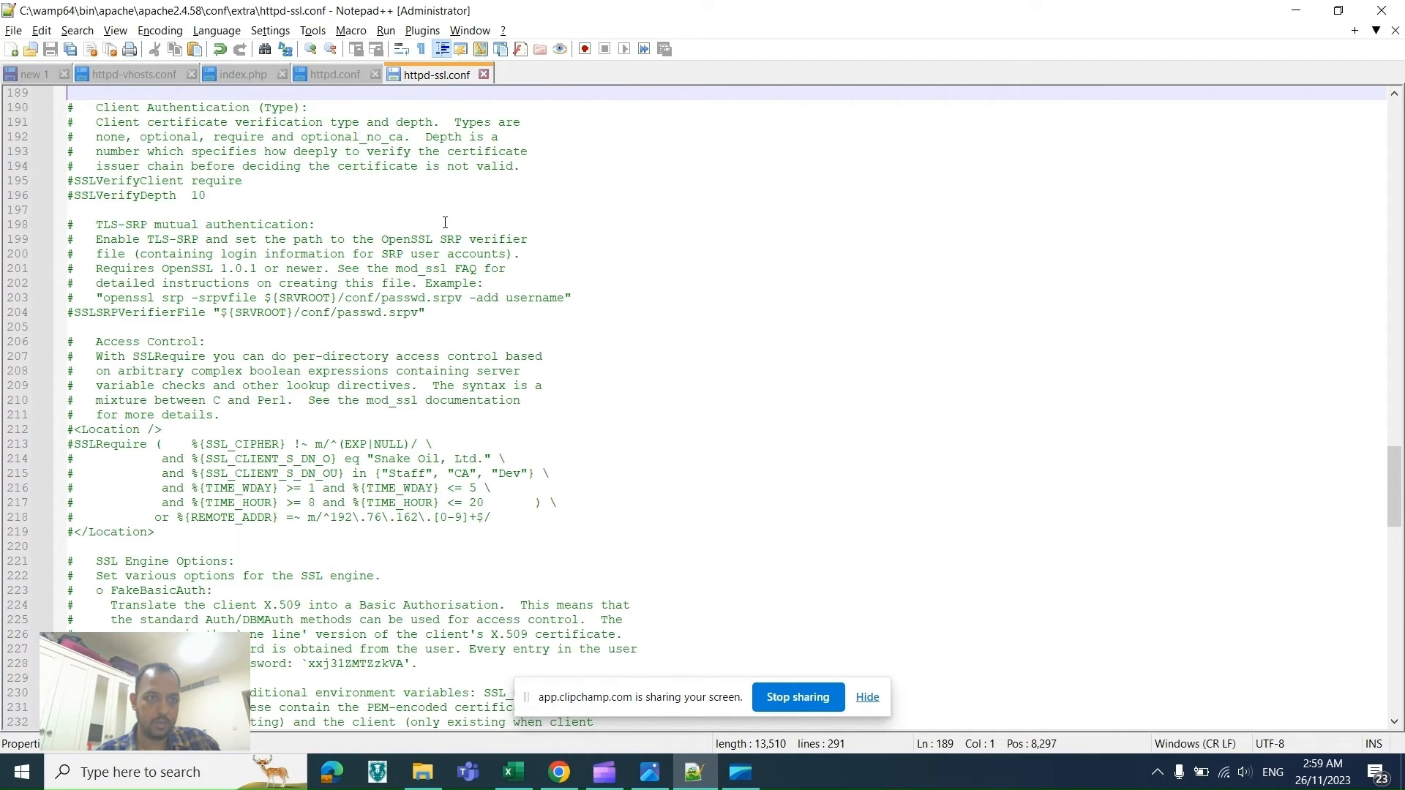
pyautogui.click(142, 77)
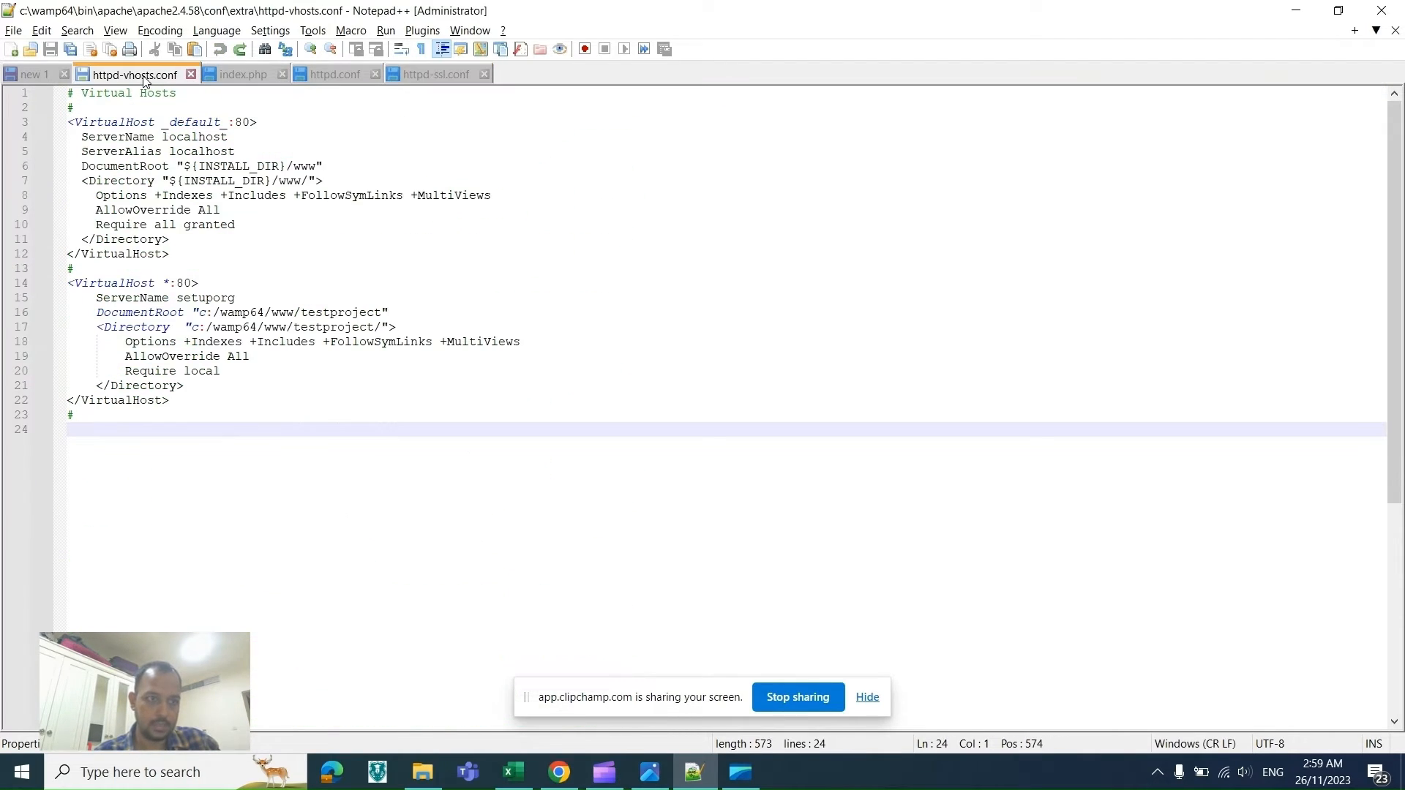
pyautogui.hotkey('ctrl', 'v')
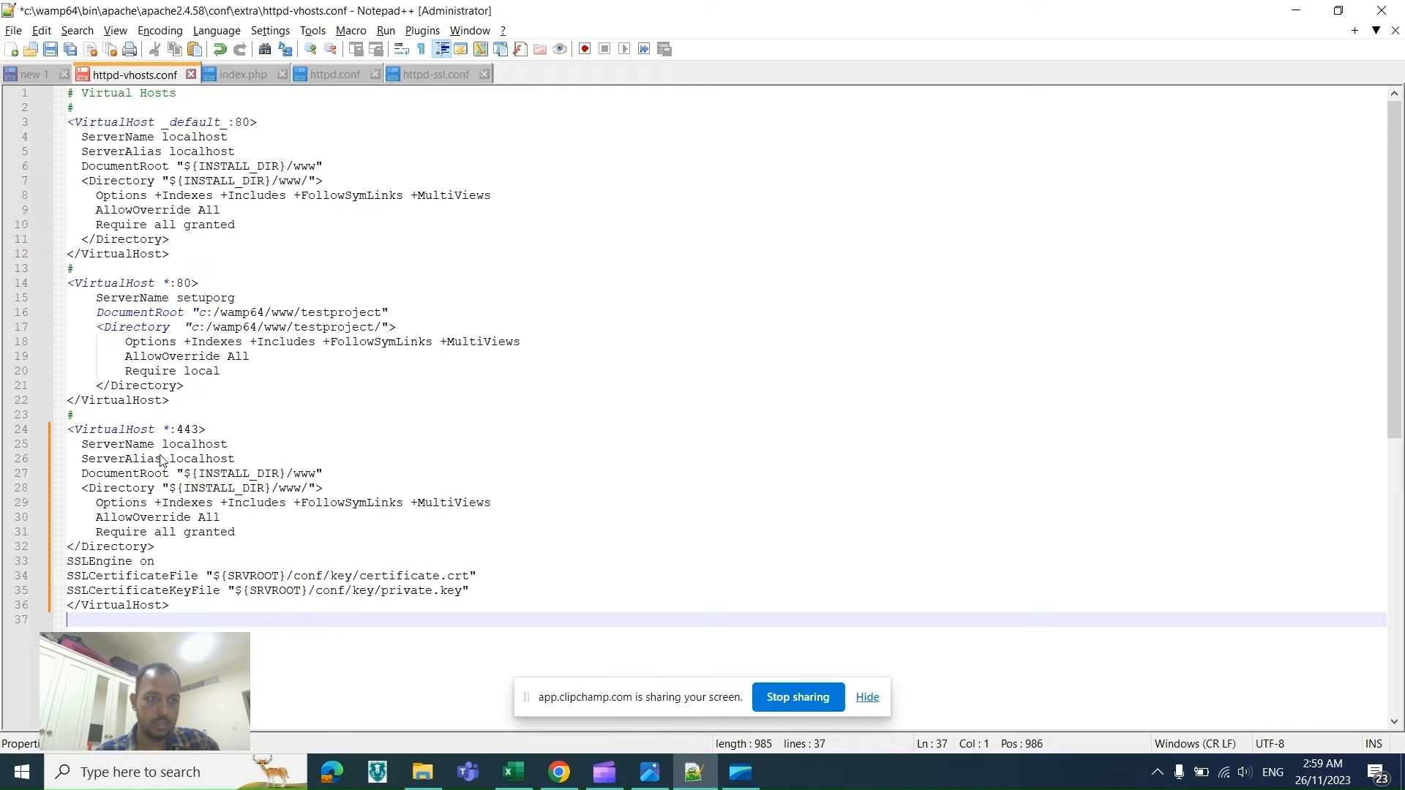
pyautogui.hotkey('ctrl', 's')
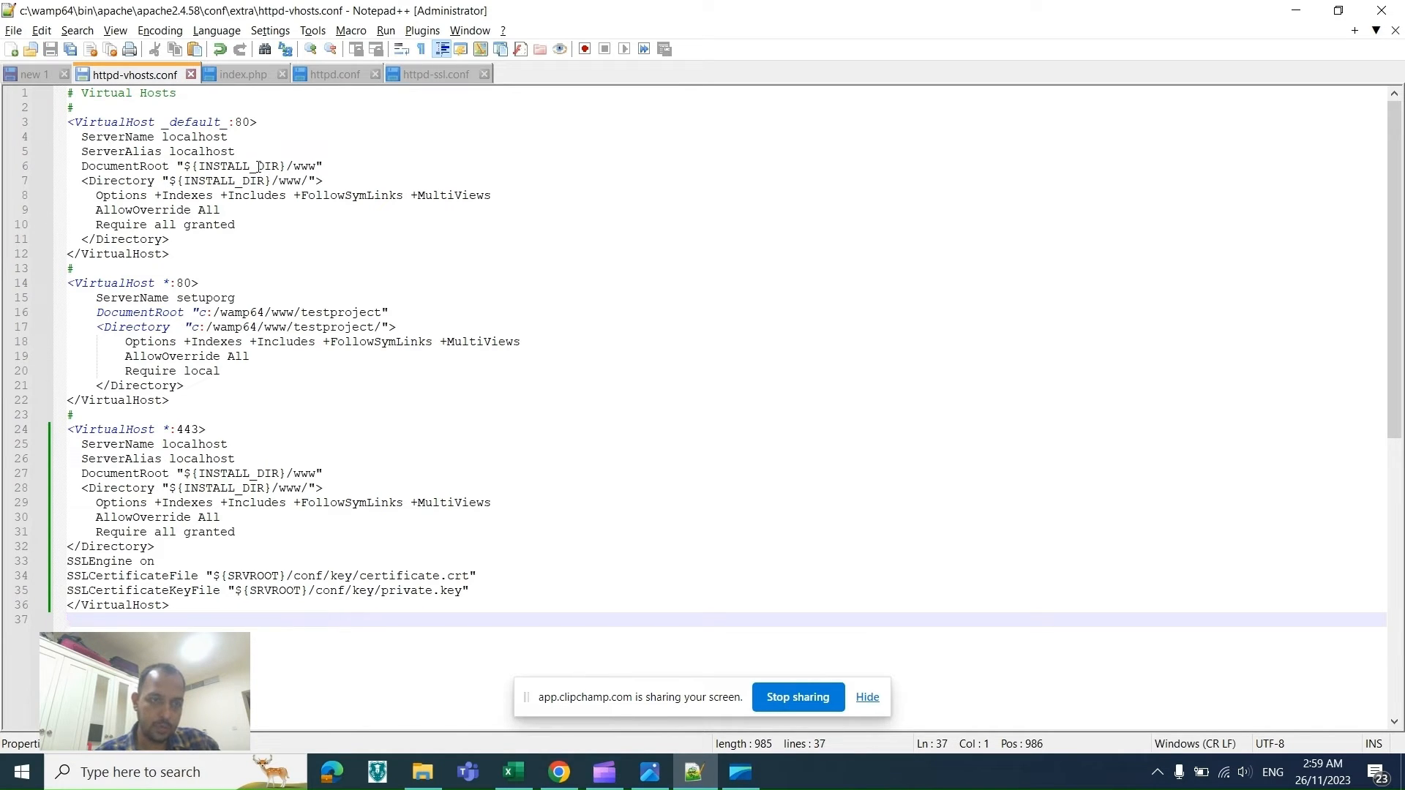
# Step: Compare the new port 443 virtual host lines with the default localhost block and httpd-ssl.conf
pyautogui.moveTo(71, 122); pyautogui.dragTo(131, 254)
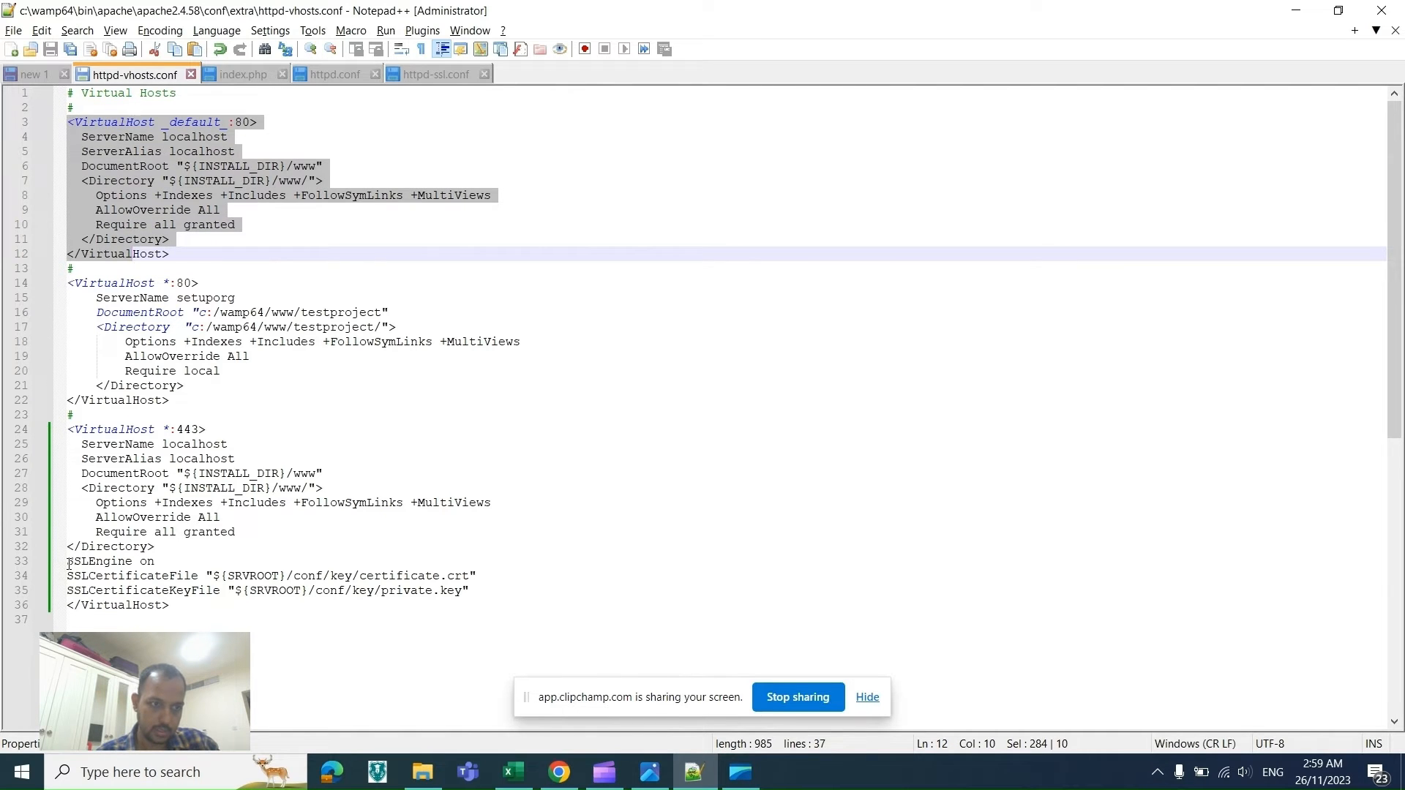
pyautogui.moveTo(68, 562); pyautogui.dragTo(467, 586)
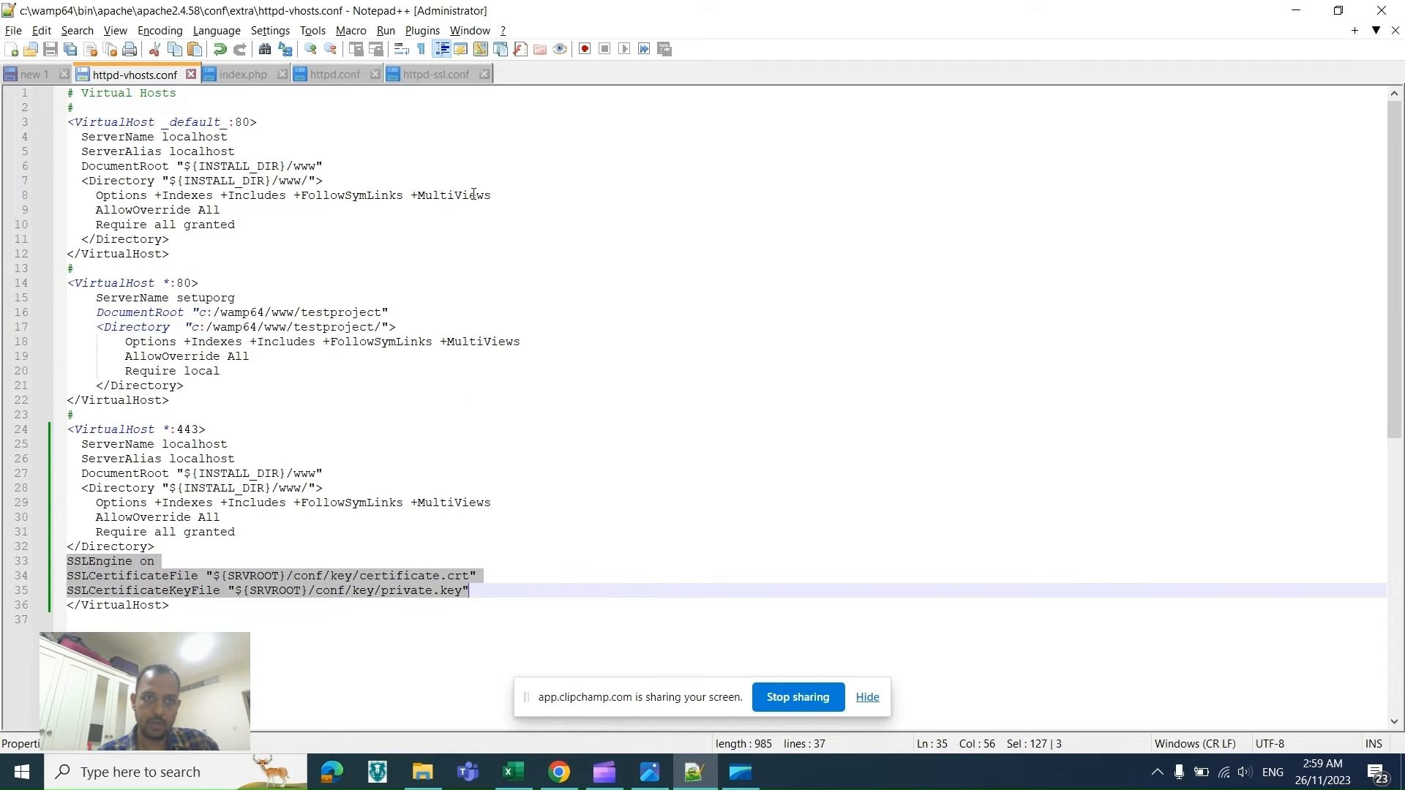
pyautogui.click(433, 75)
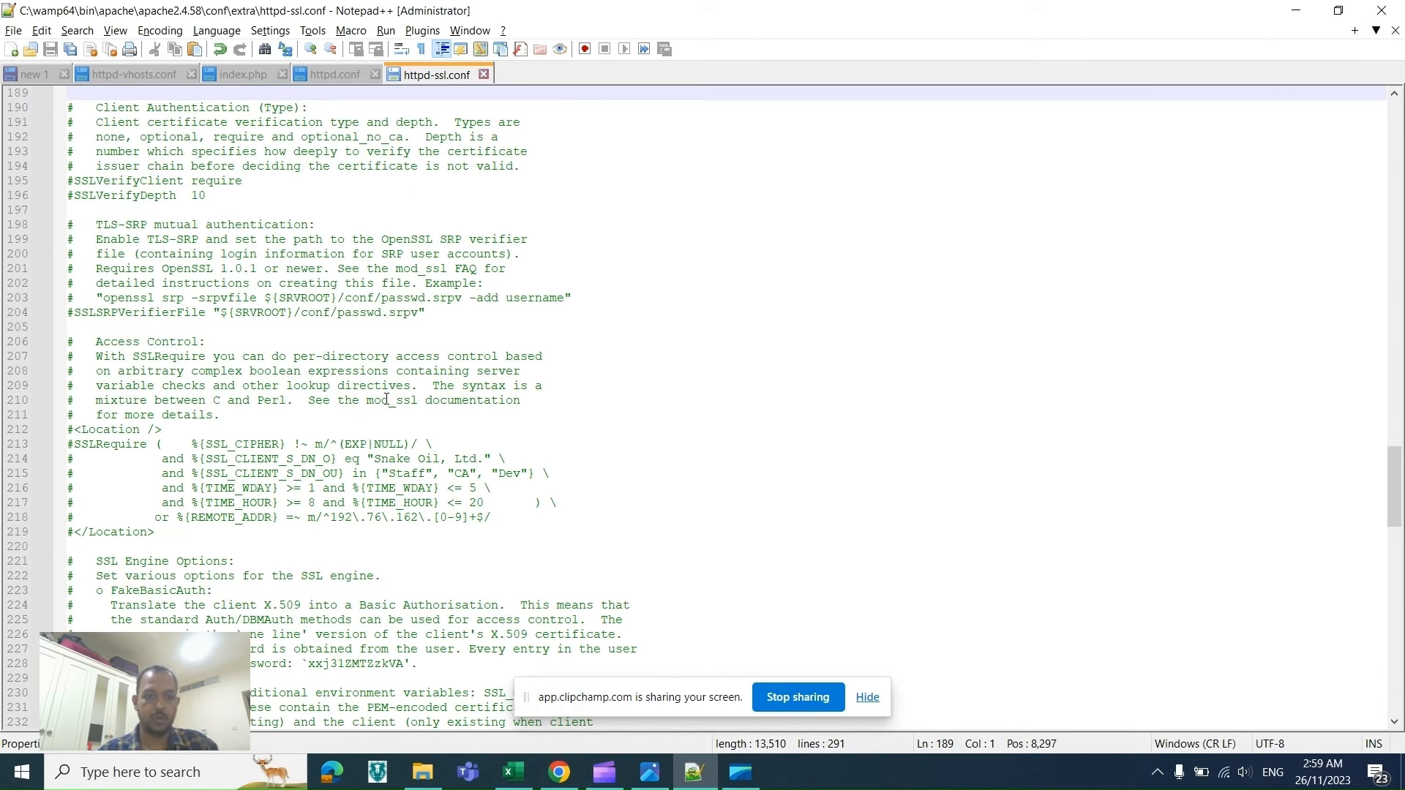
pyautogui.click(141, 76)
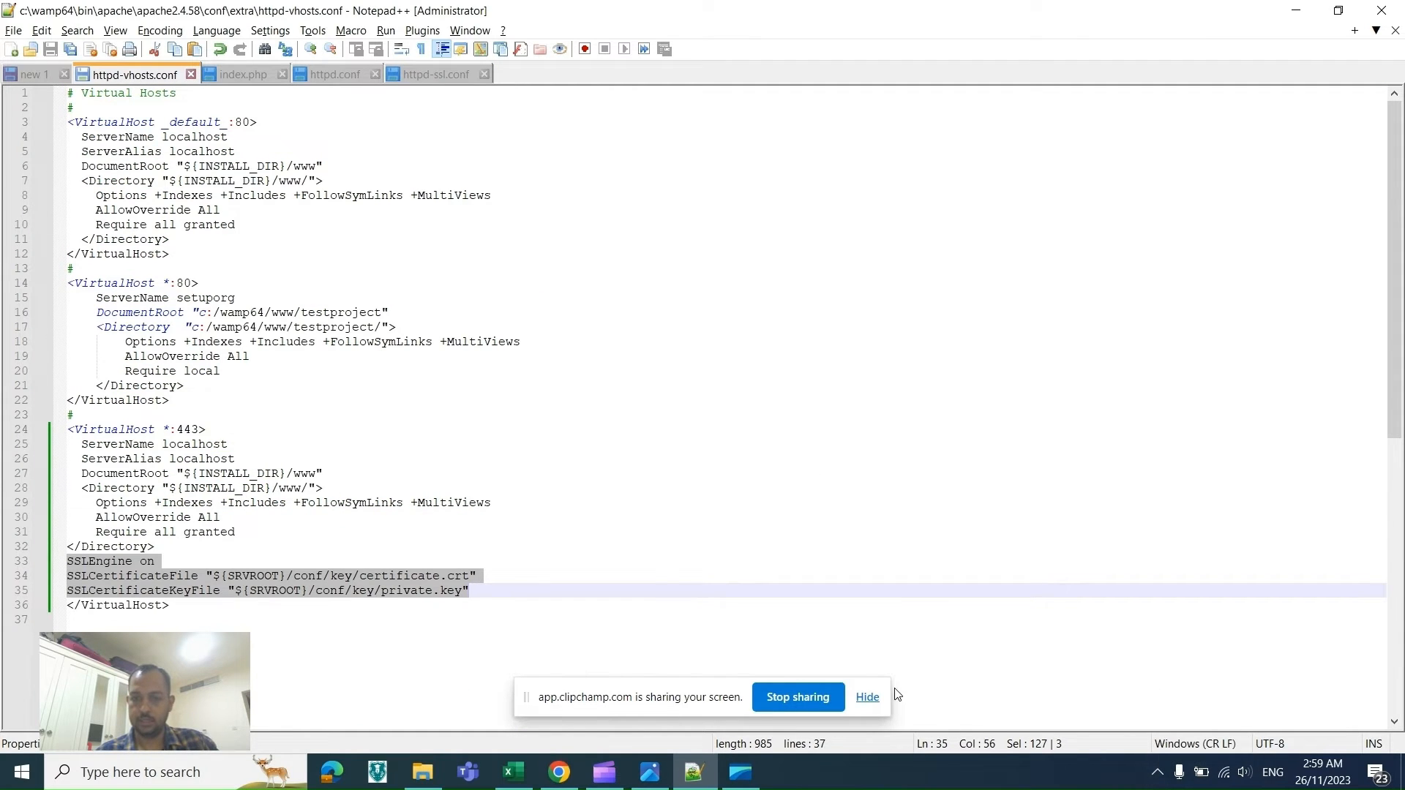
pyautogui.click(874, 697)
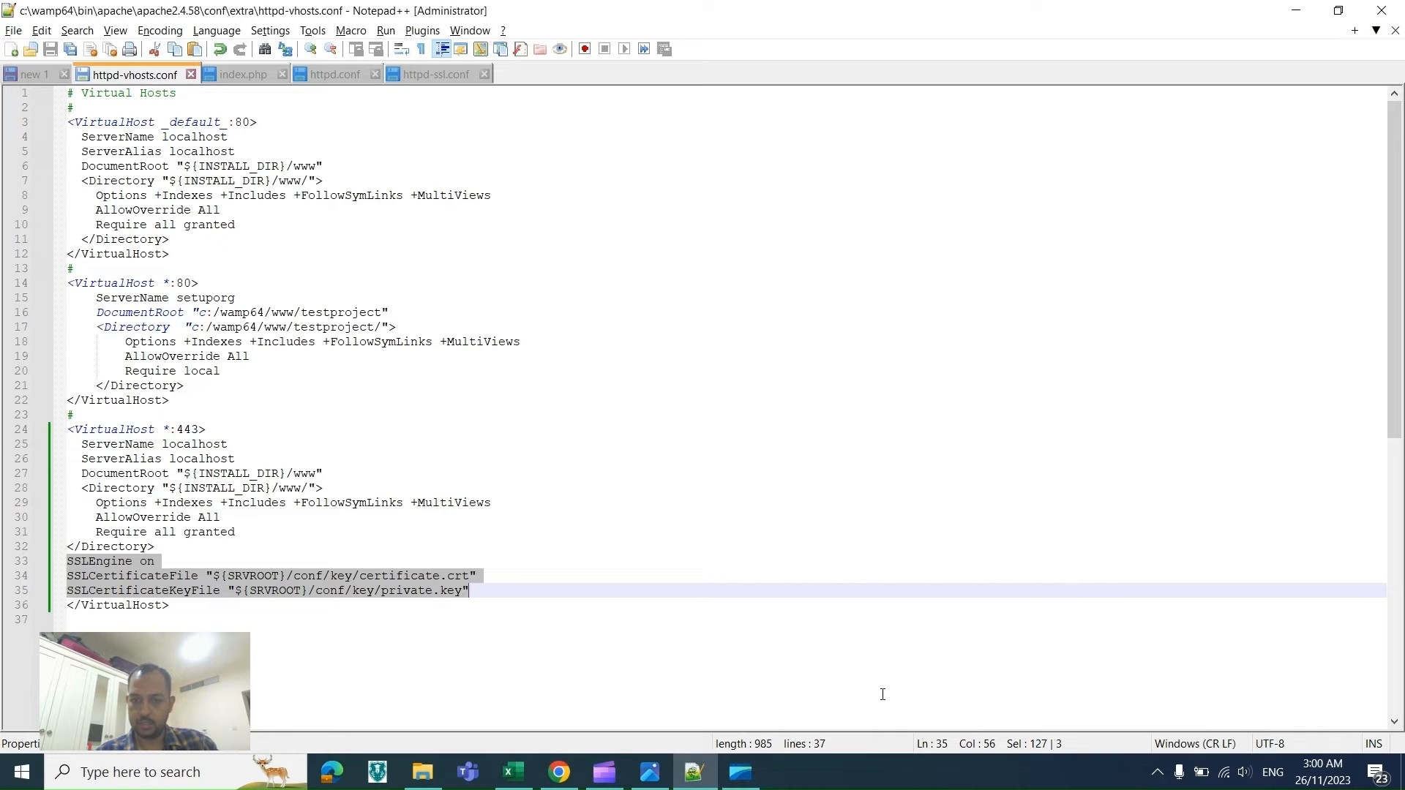
# Step: Restart all WampServer services
pyautogui.click(1157, 772)
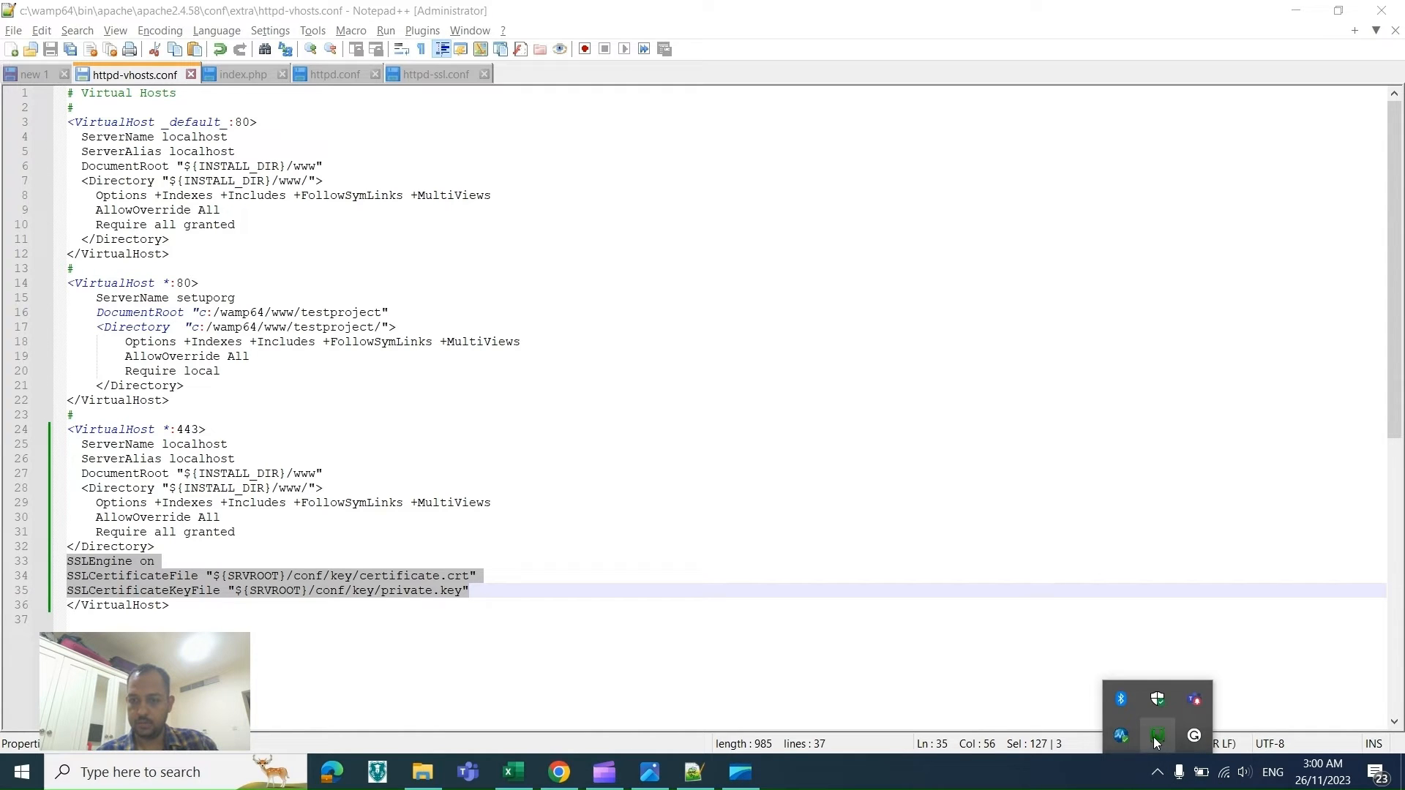
pyautogui.click(1156, 739)
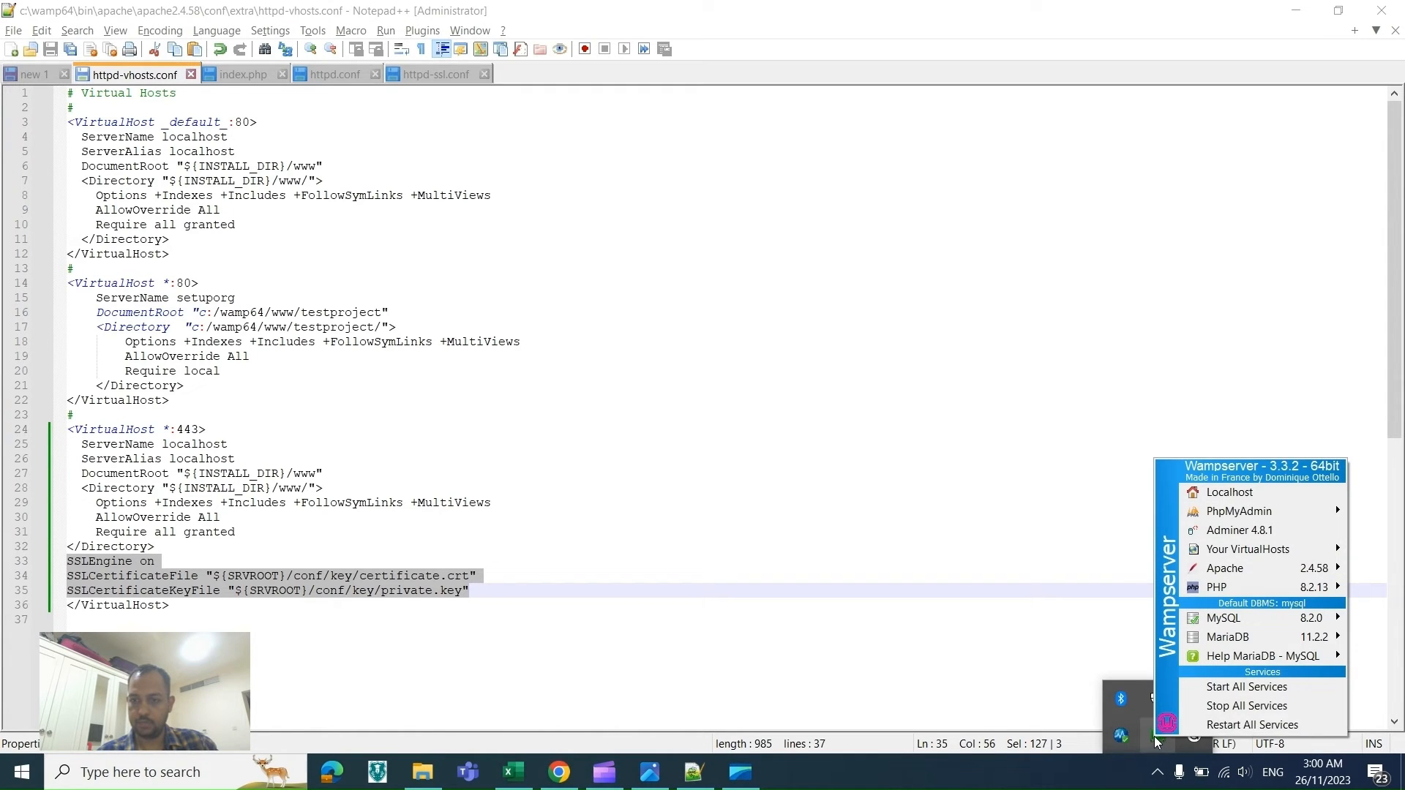
pyautogui.click(1199, 723)
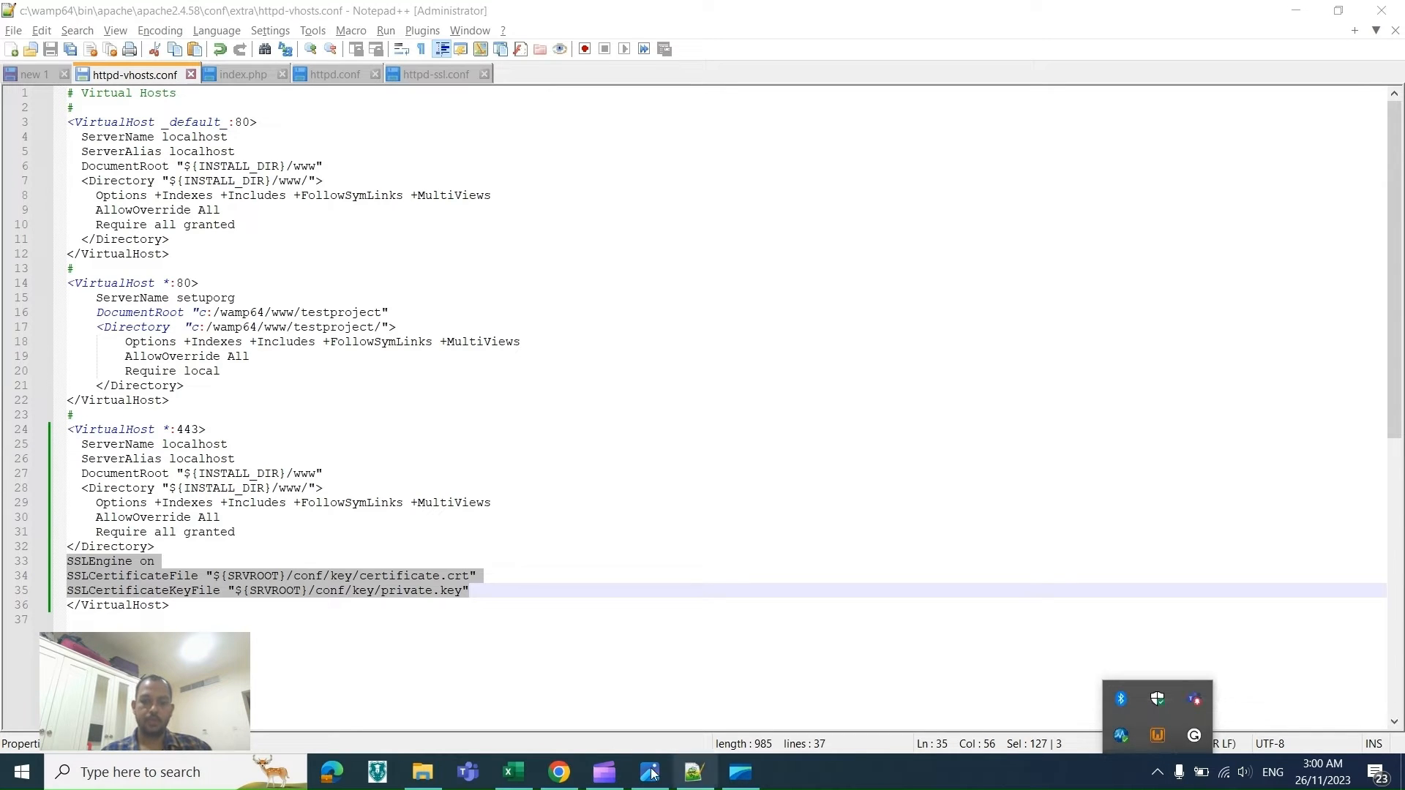
# Step: Switch to the browser and close the Win32/Win64 OpenSSL Installer tab
pyautogui.click(564, 773)
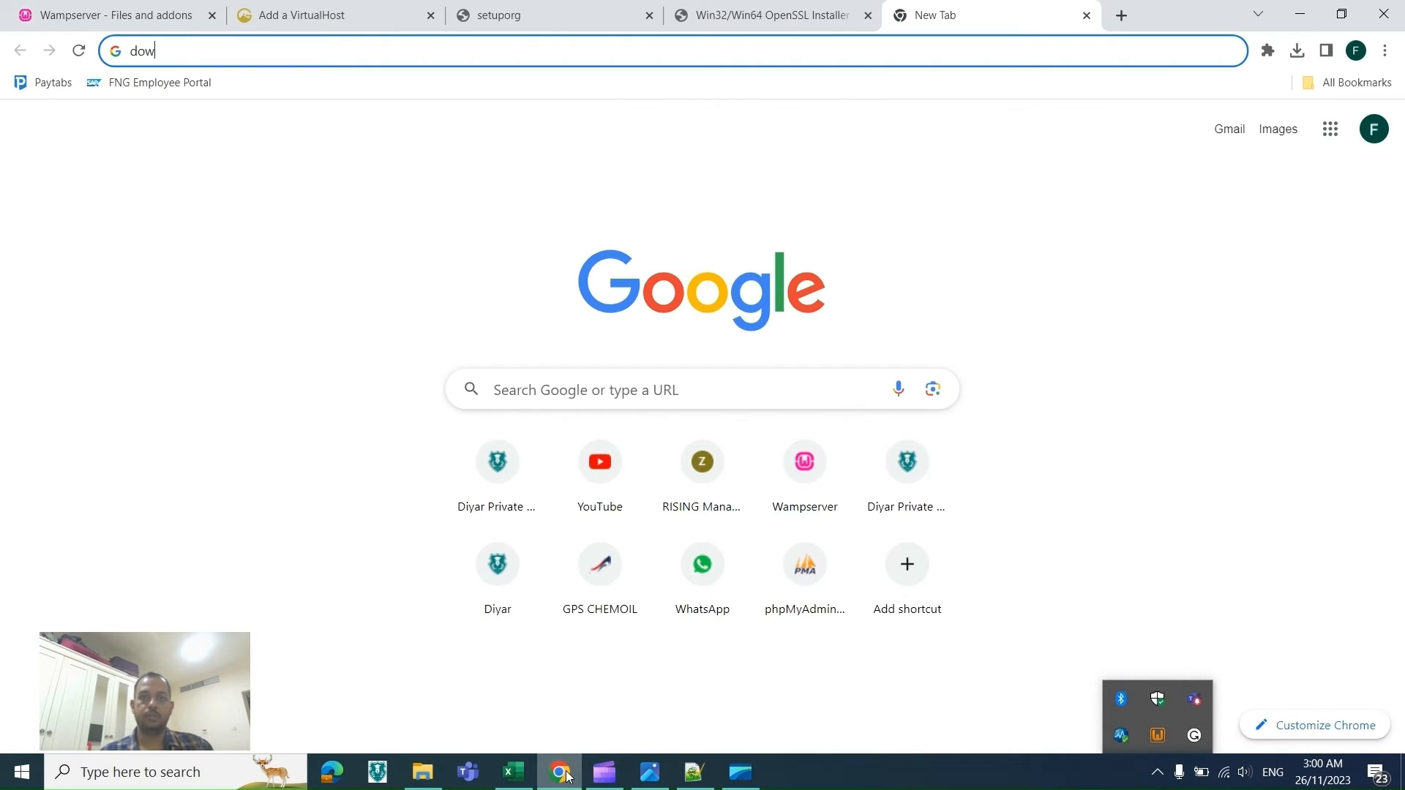
pyautogui.click(496, 13)
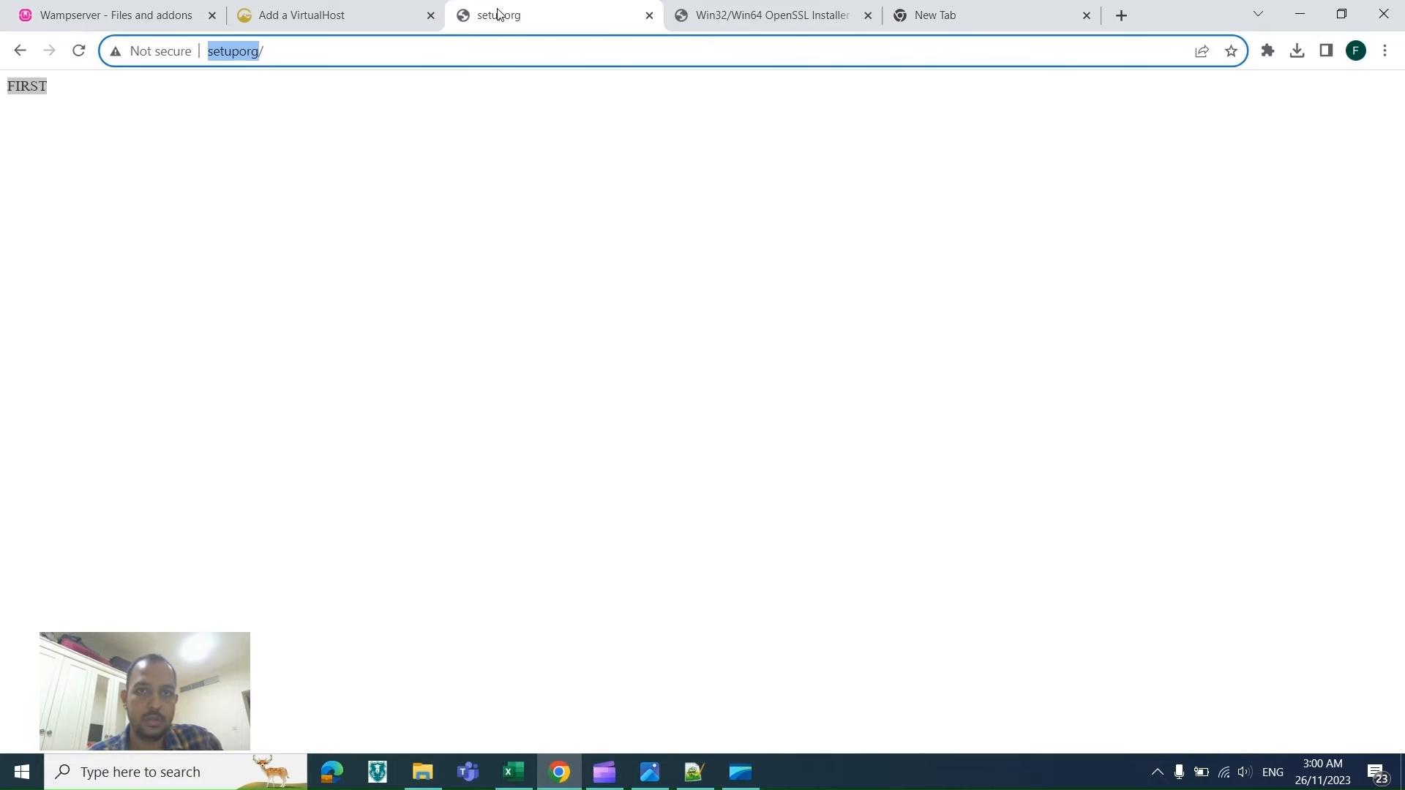
pyautogui.click(868, 15)
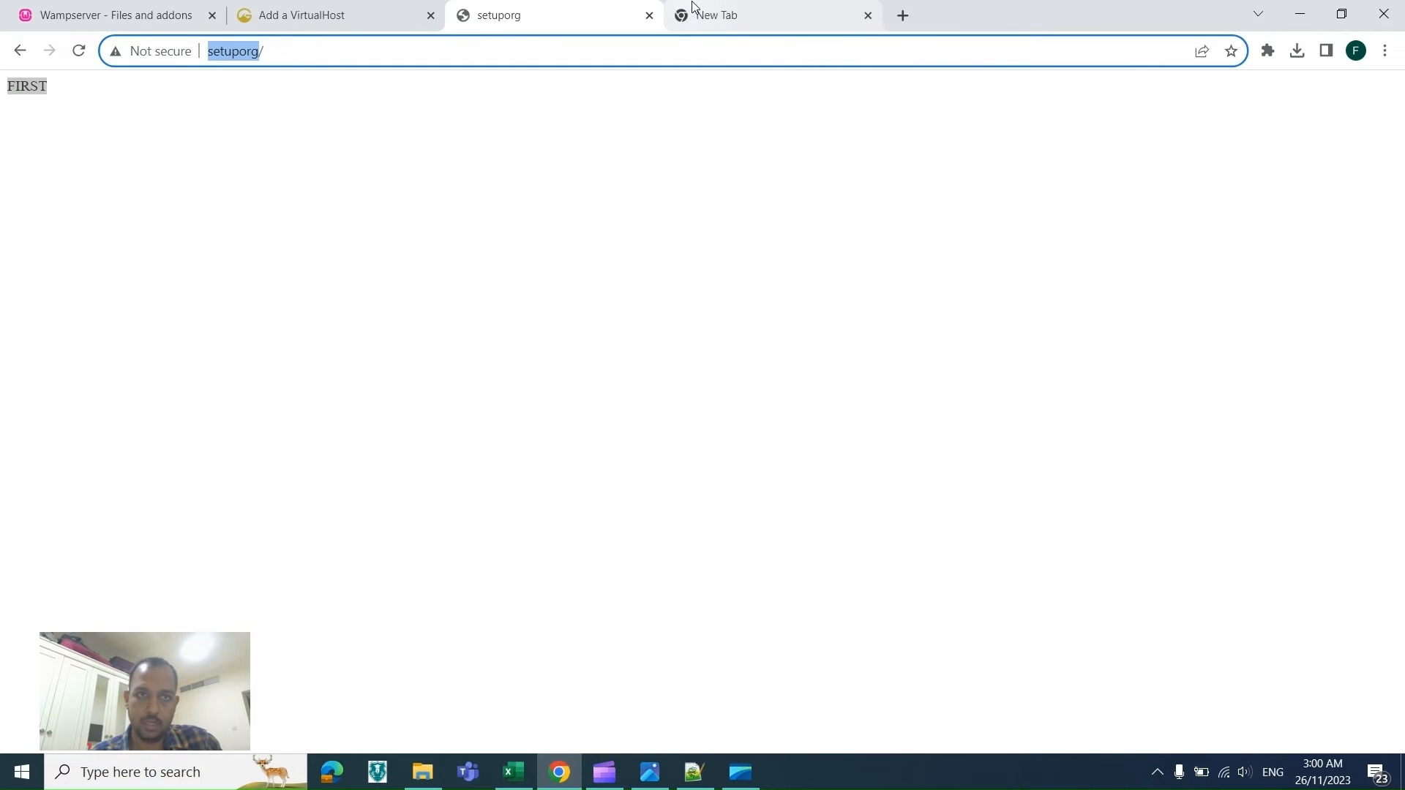
pyautogui.click(732, 9)
pyautogui.write('dow')
pyautogui.write('http://setuporg/')
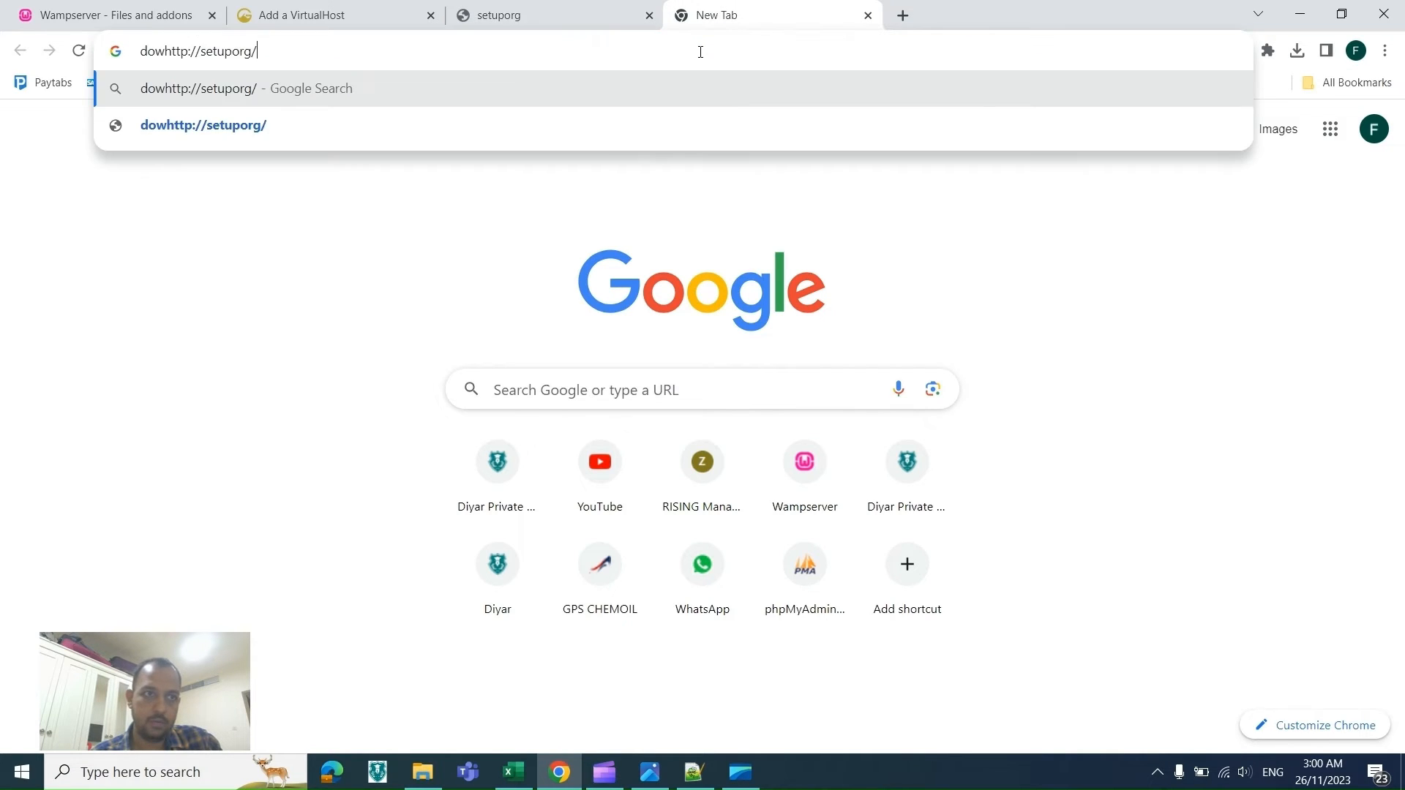
pyautogui.hotkey('ctrl', 'a')
pyautogui.write('http://setuporg/')
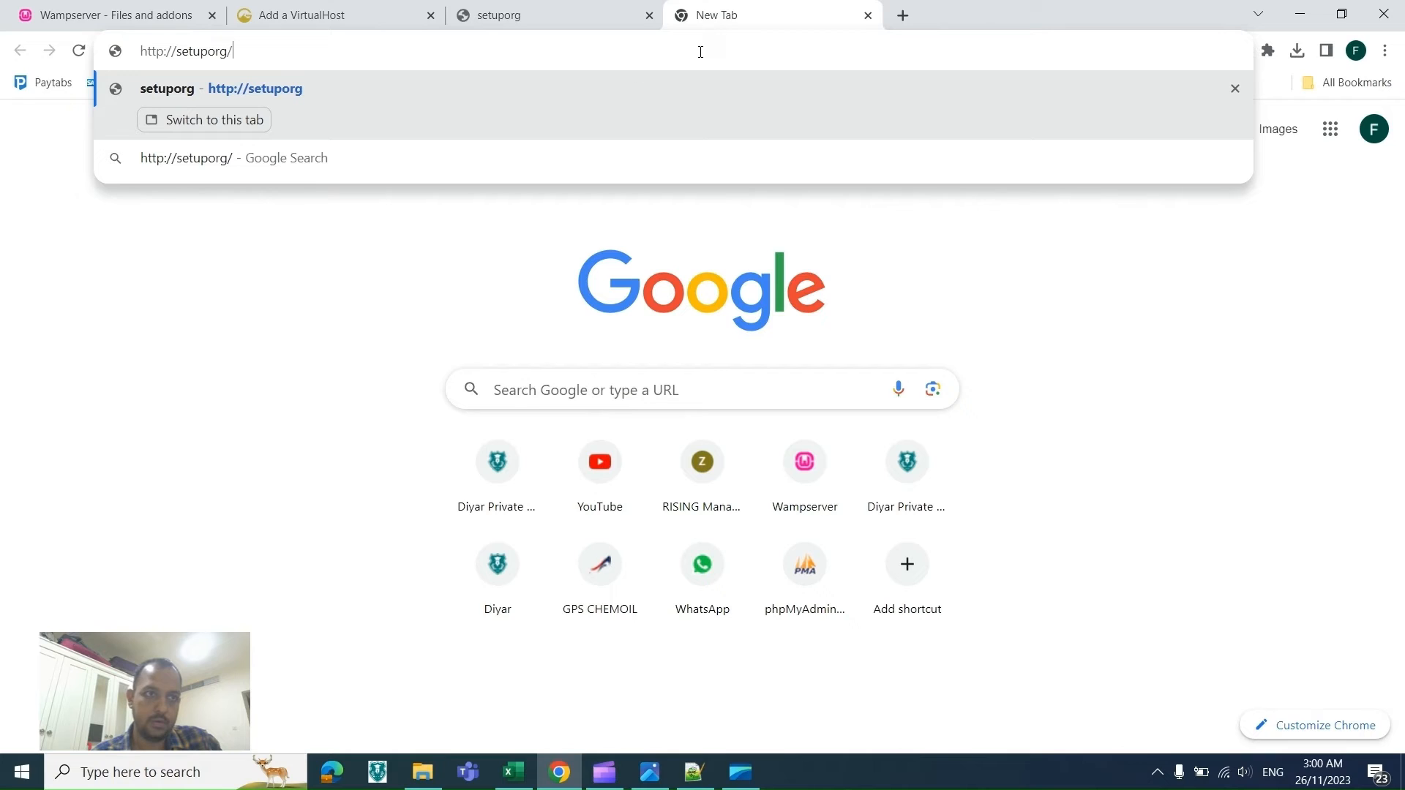
pyautogui.click(164, 52)
pyautogui.write('S')
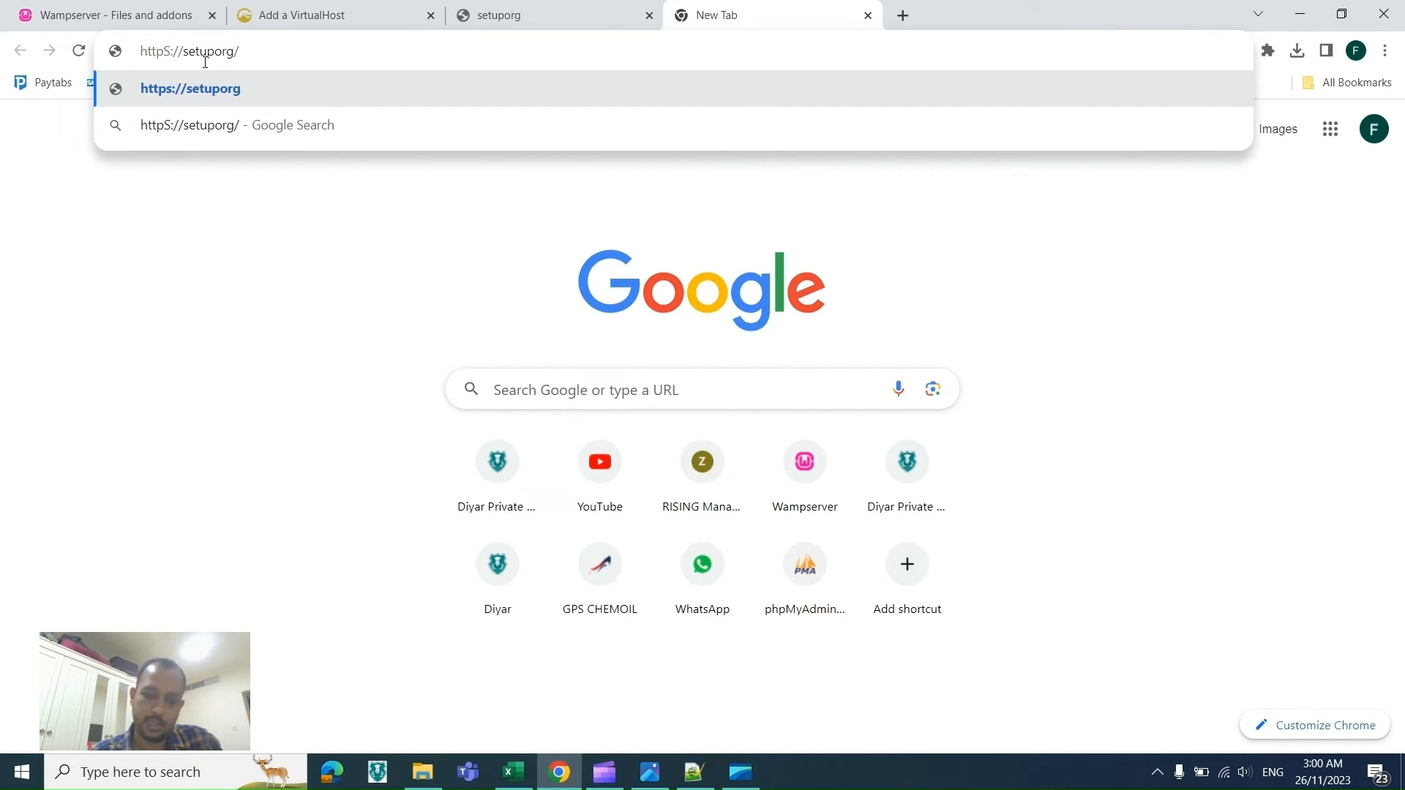
pyautogui.press('Return')
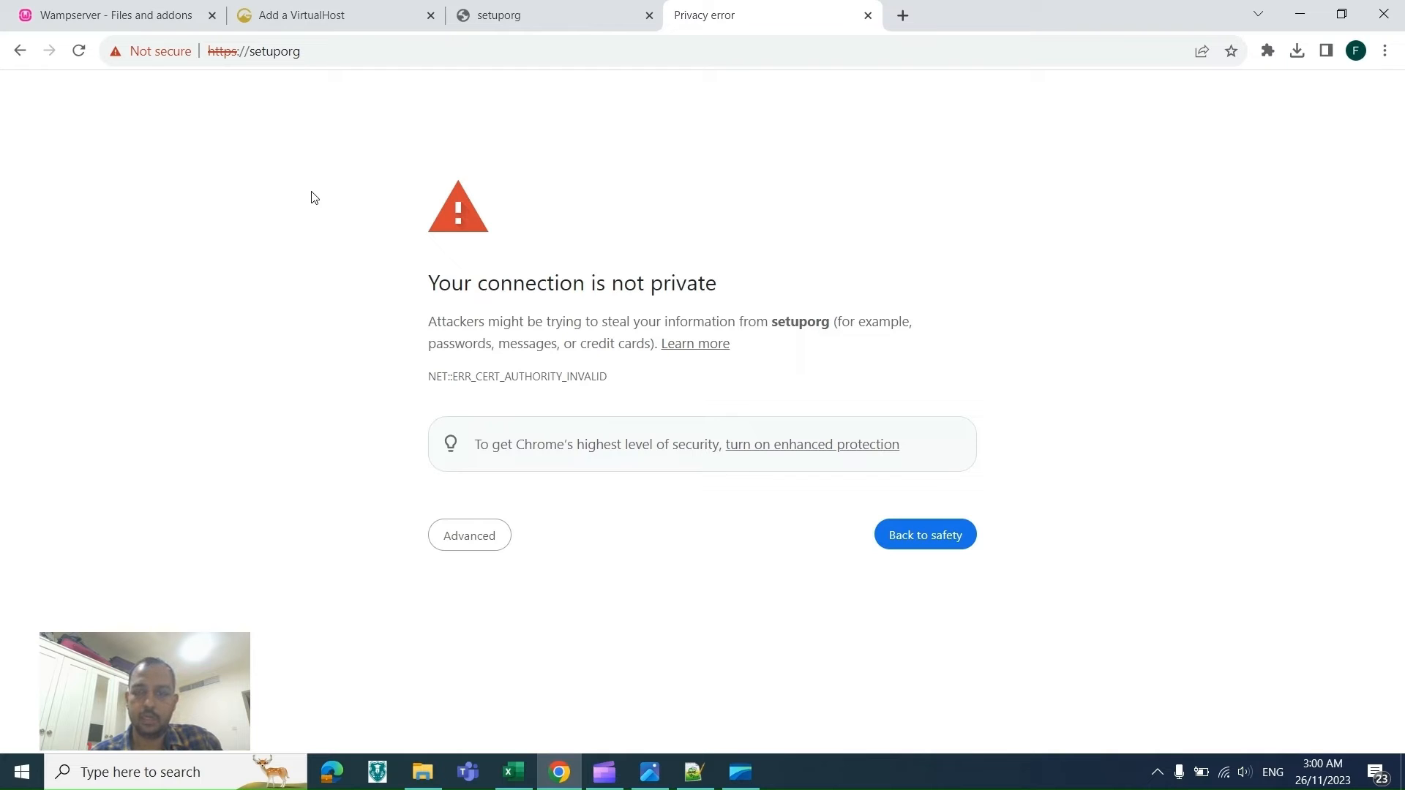
pyautogui.click(496, 554)
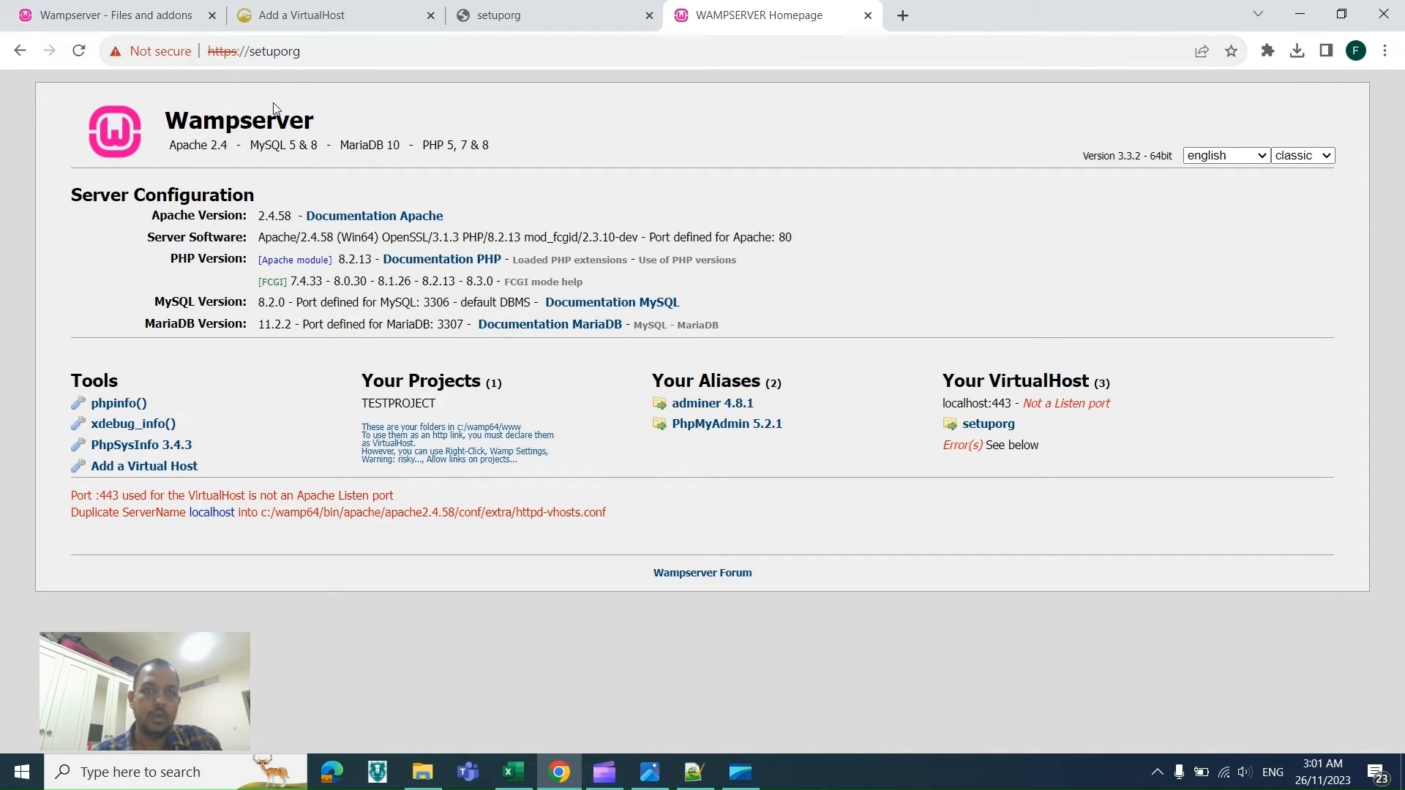
# Step: Inspect the site's certificate in the certificate viewer, including its Details tab
pyautogui.click(178, 59)
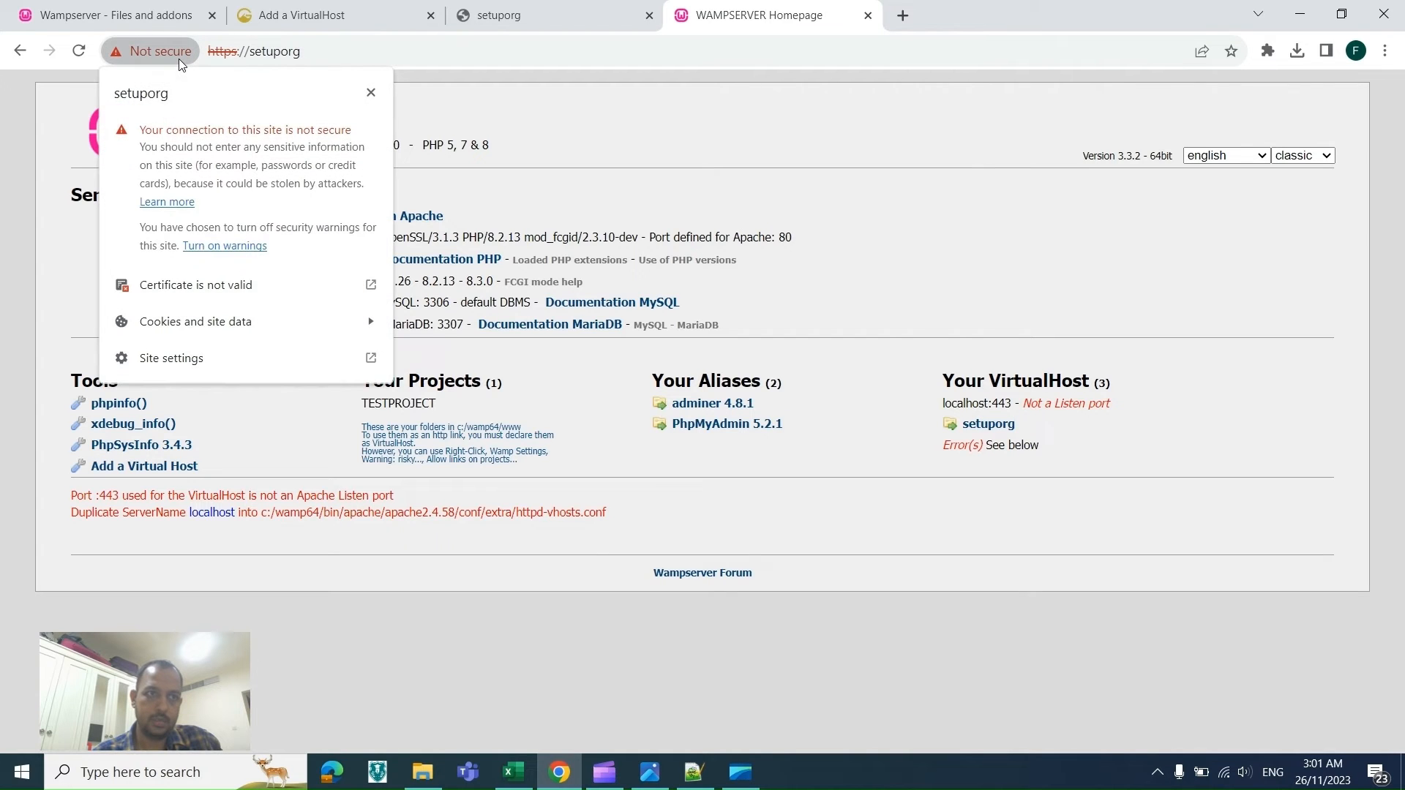
pyautogui.click(211, 282)
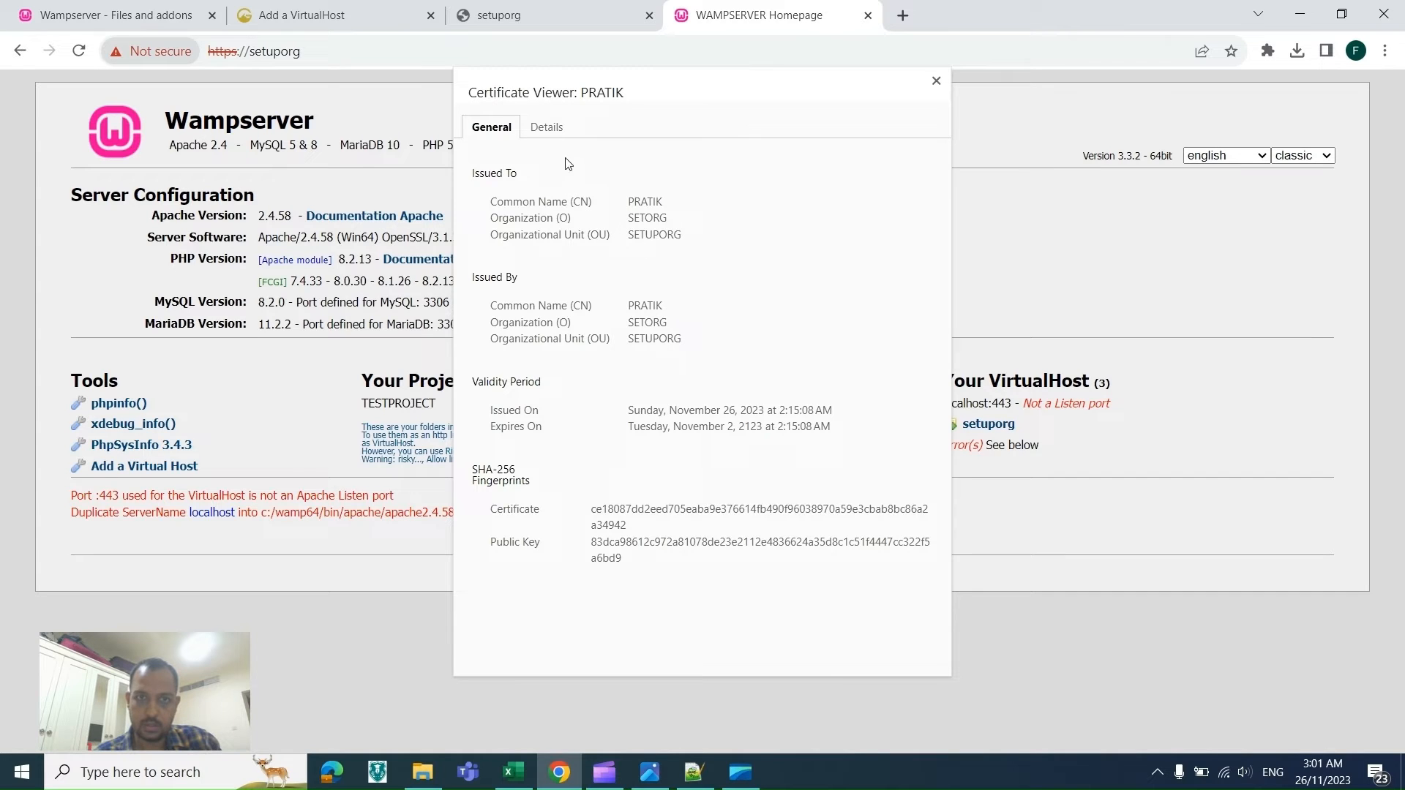
pyautogui.click(544, 128)
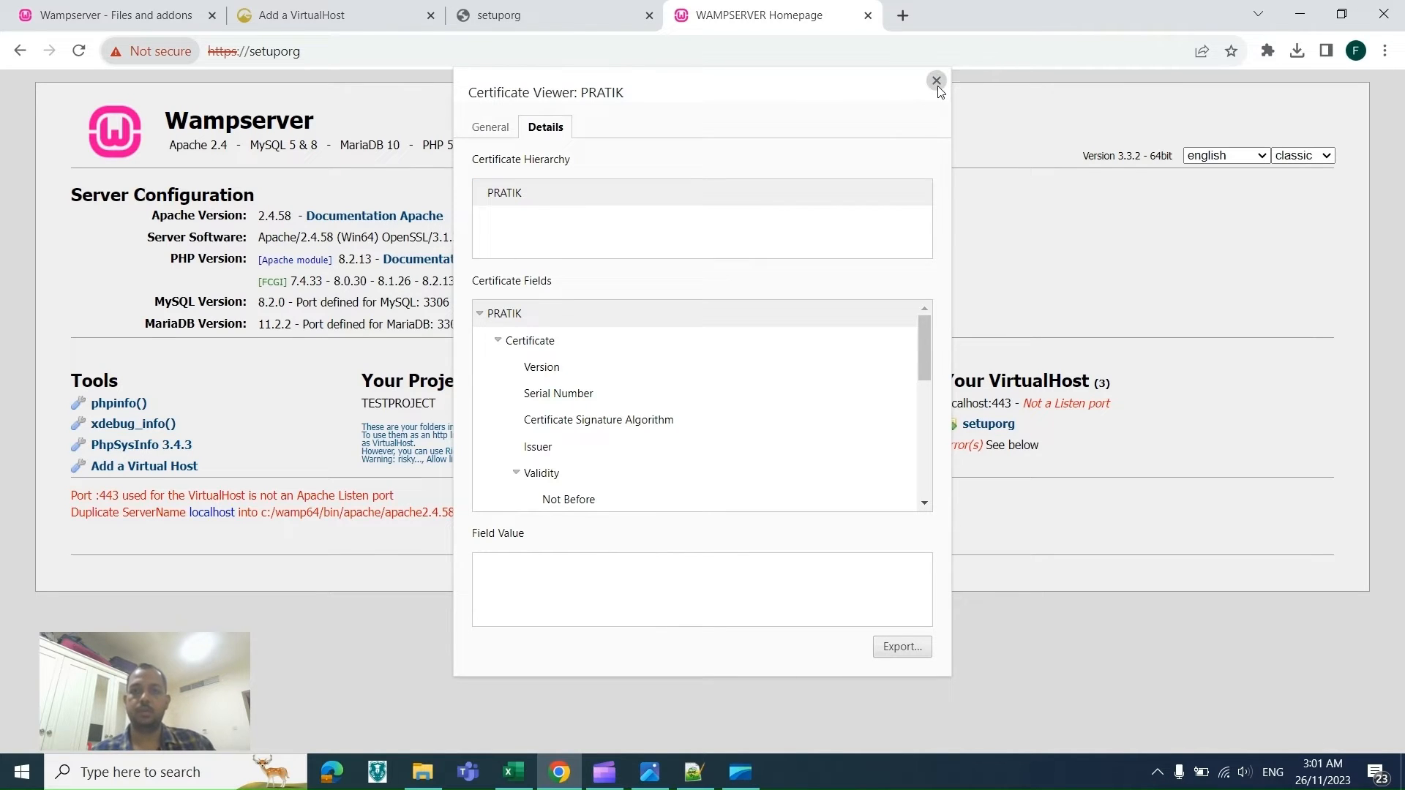
pyautogui.click(936, 82)
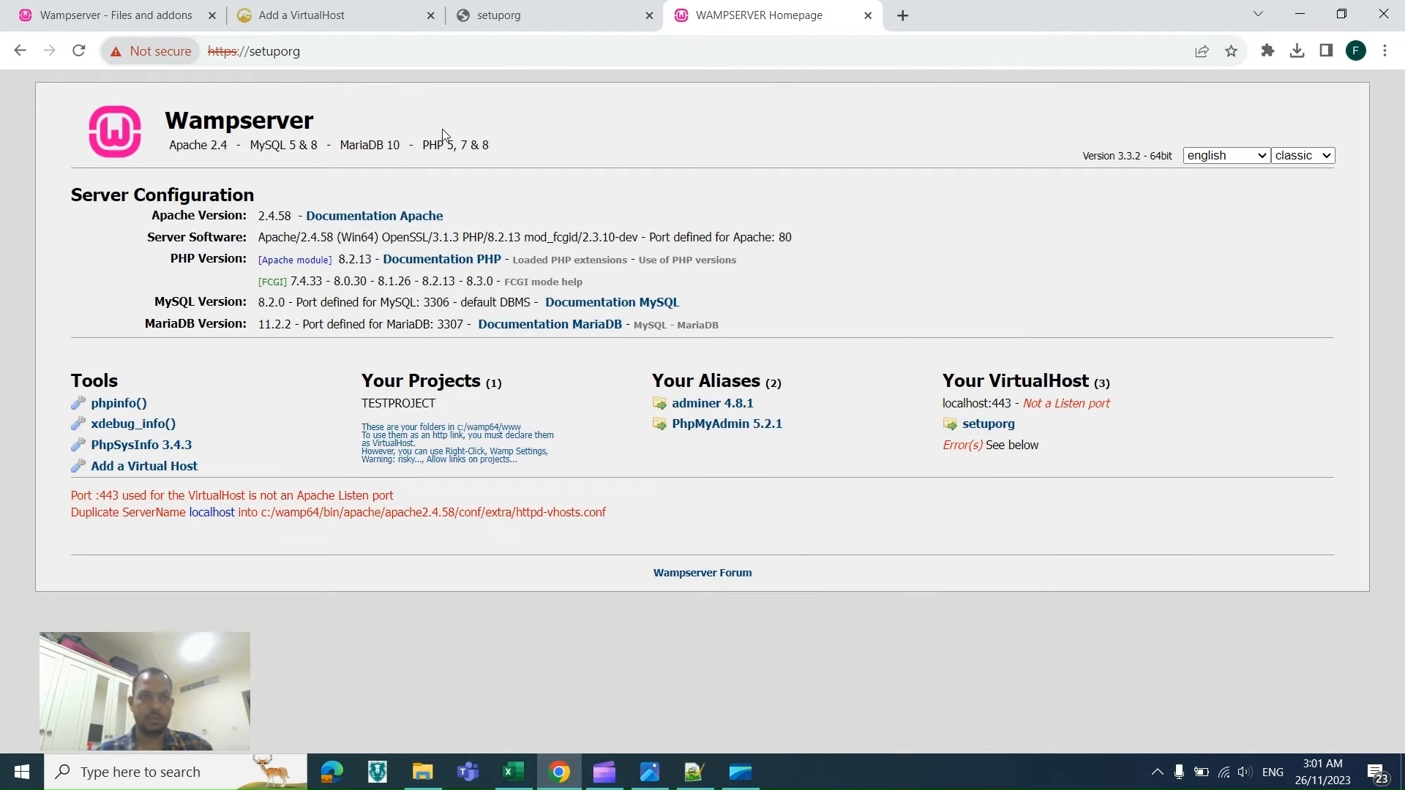
# Step: Switch to the WAMPSETUP checklist and review the rows following the httpd-vhosts.conf section
pyautogui.click(501, 61)
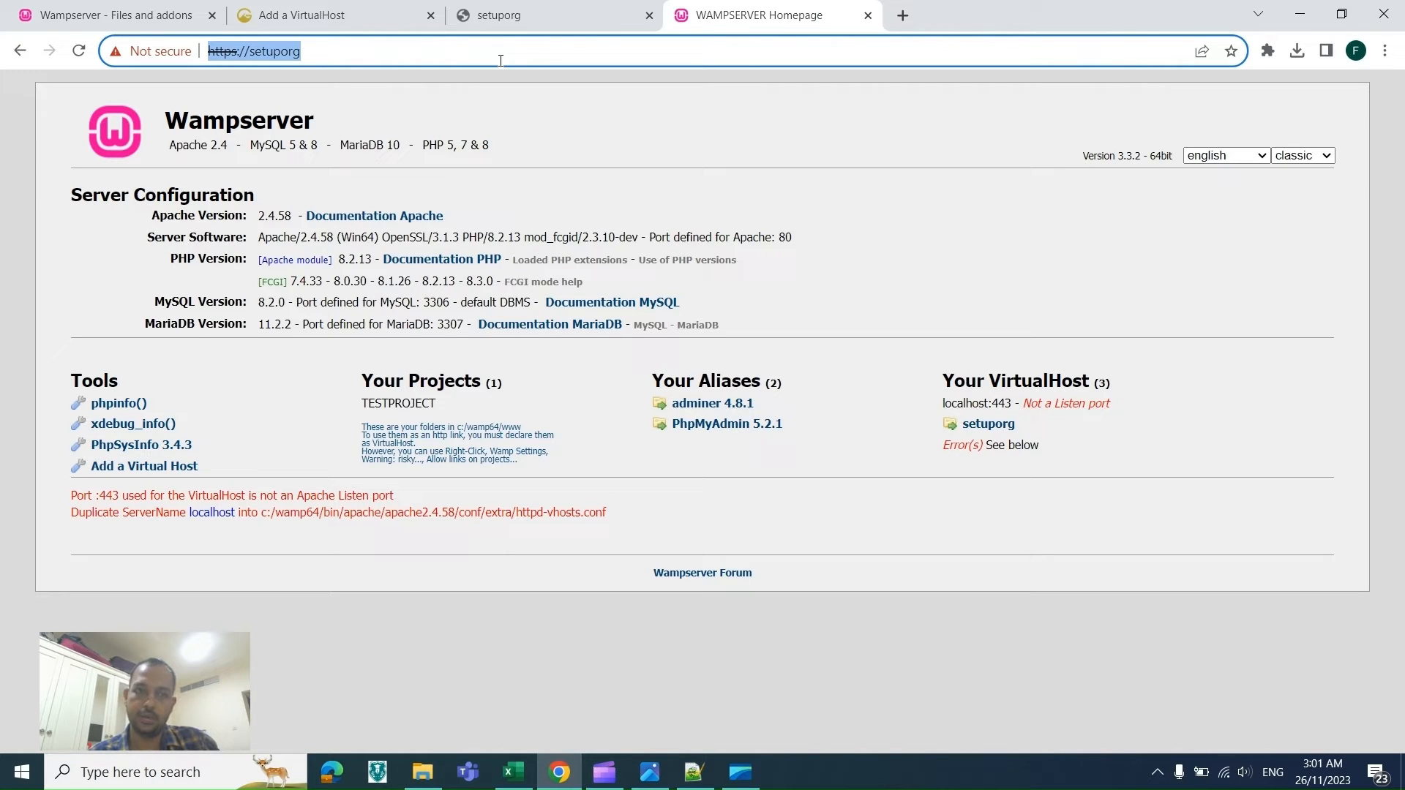
pyautogui.hotkey('alt', 'Tab')
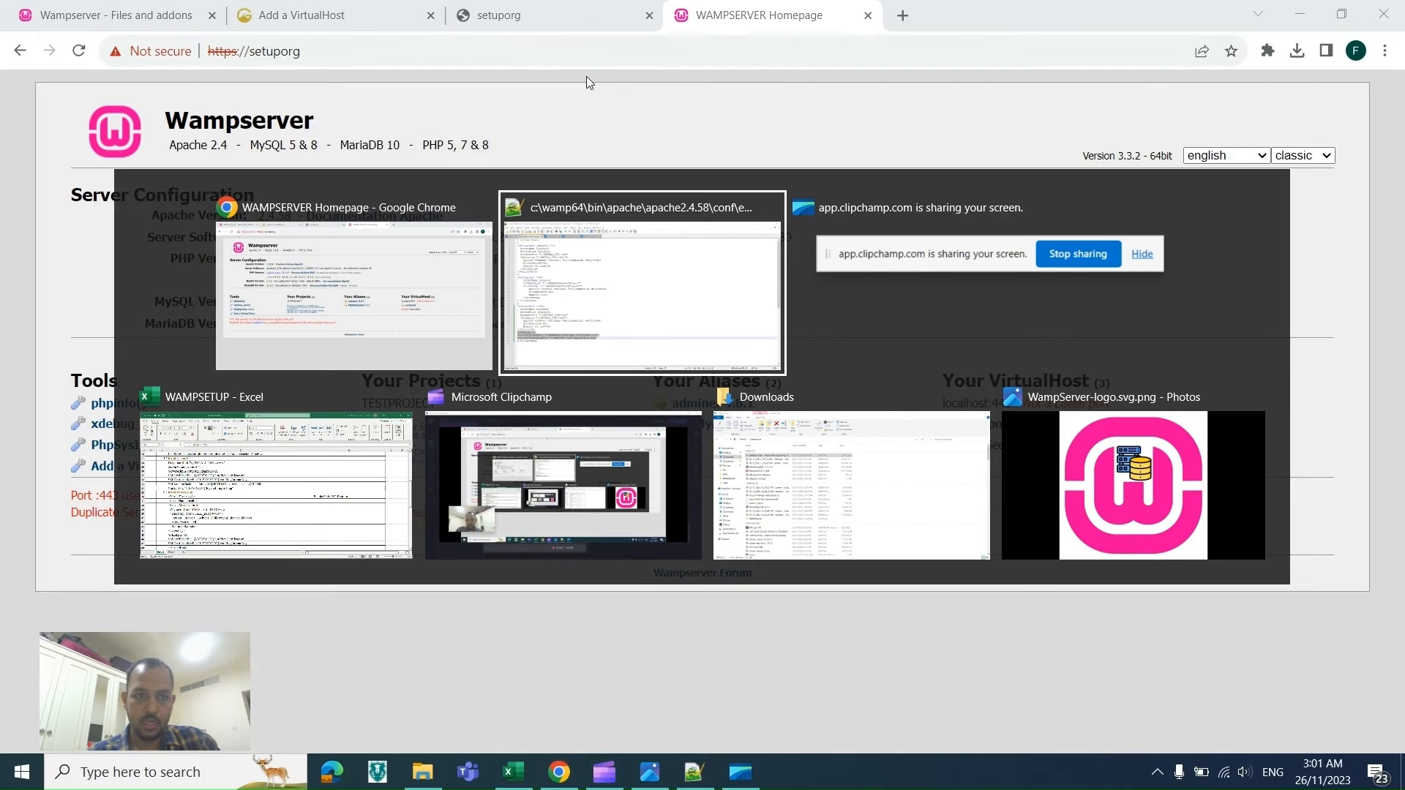
pyautogui.press('Left')
pyautogui.press('Down')
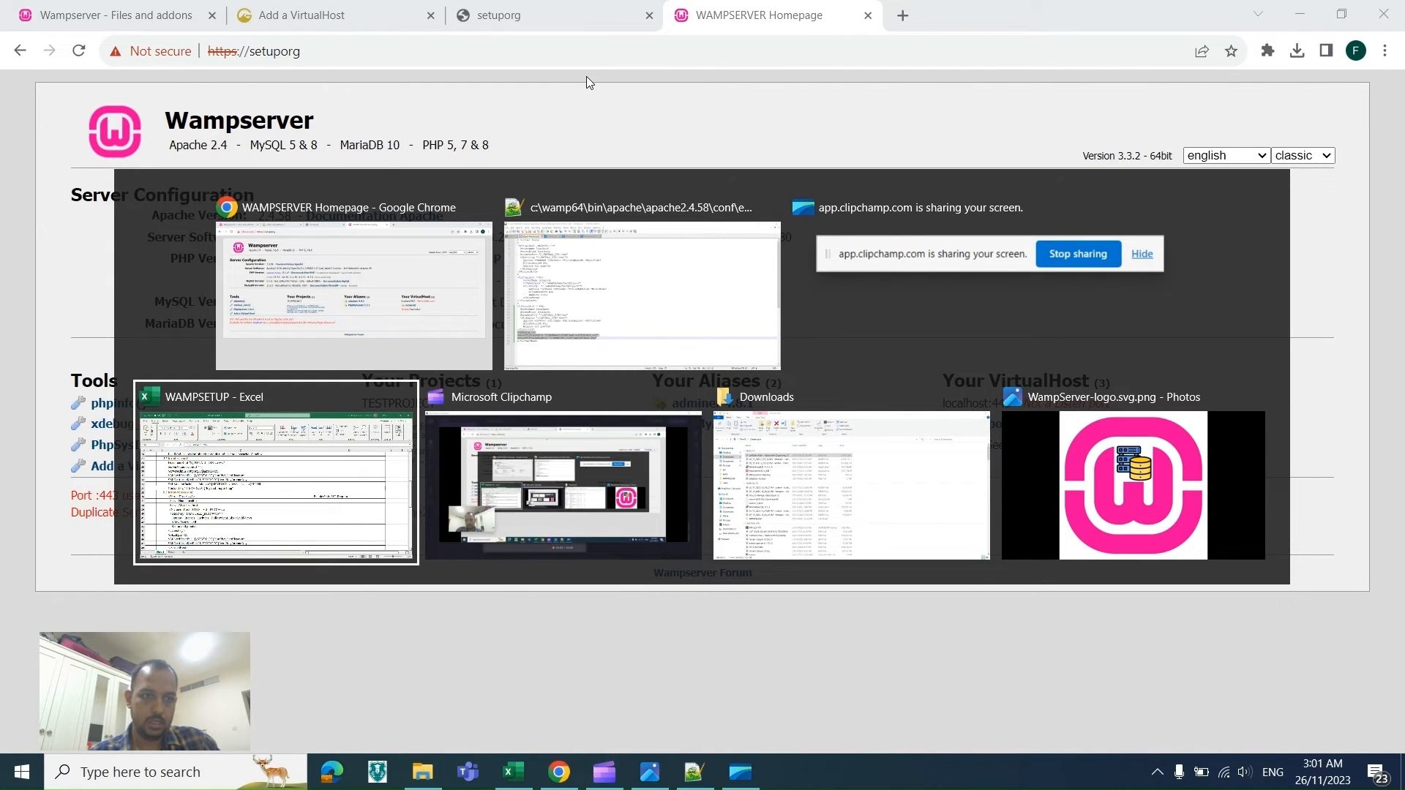
pyautogui.click(456, 414)
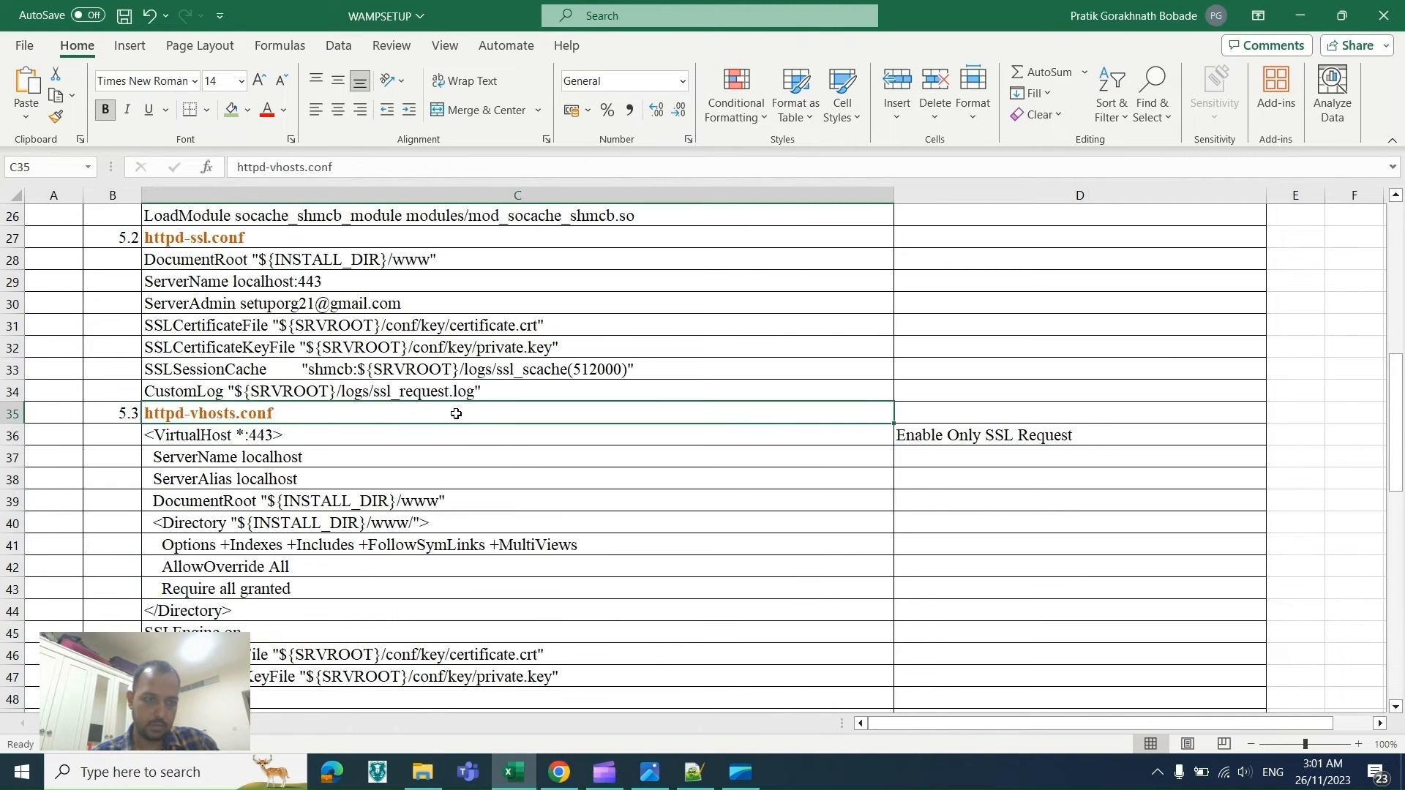
pyautogui.press('Down')
pyautogui.press('Down')
pyautogui.press('Down')
pyautogui.press('Down')
pyautogui.press('Down')
pyautogui.press('Down')
pyautogui.press('Down')
pyautogui.press('Down')
pyautogui.press('Down')
pyautogui.press('Down')
pyautogui.press('Down')
pyautogui.press('Down')
pyautogui.press('Down')
pyautogui.press('Down')
pyautogui.press('Down')
pyautogui.press('Down')
pyautogui.press('Down')
pyautogui.press('Down')
pyautogui.press('Down')
pyautogui.press('Down')
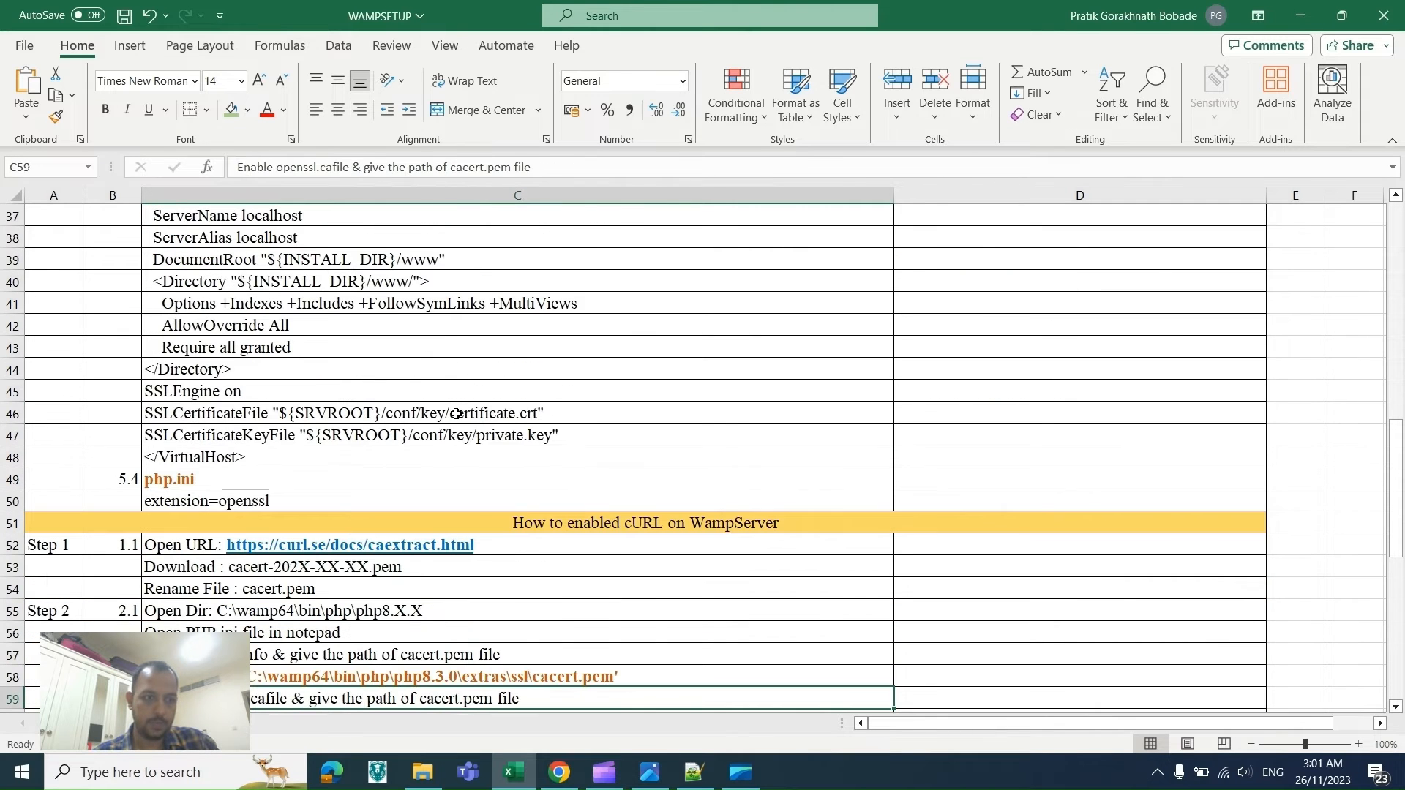
pyautogui.press('Up')
pyautogui.press('Up')
pyautogui.press('Up')
pyautogui.press('Up')
pyautogui.press('Up')
pyautogui.press('Up')
pyautogui.press('Up')
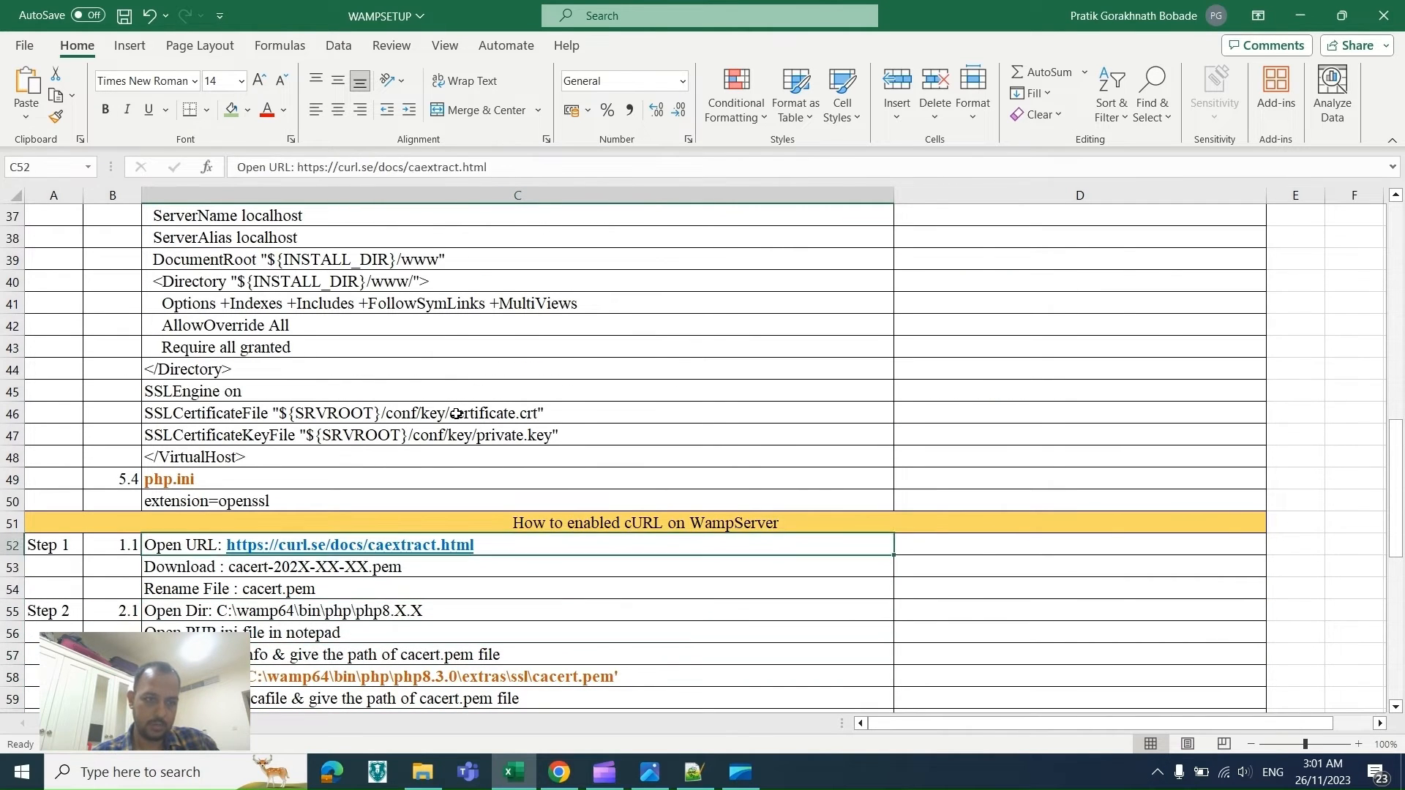
pyautogui.press('Up')
pyautogui.press('Up')
pyautogui.press('Up')
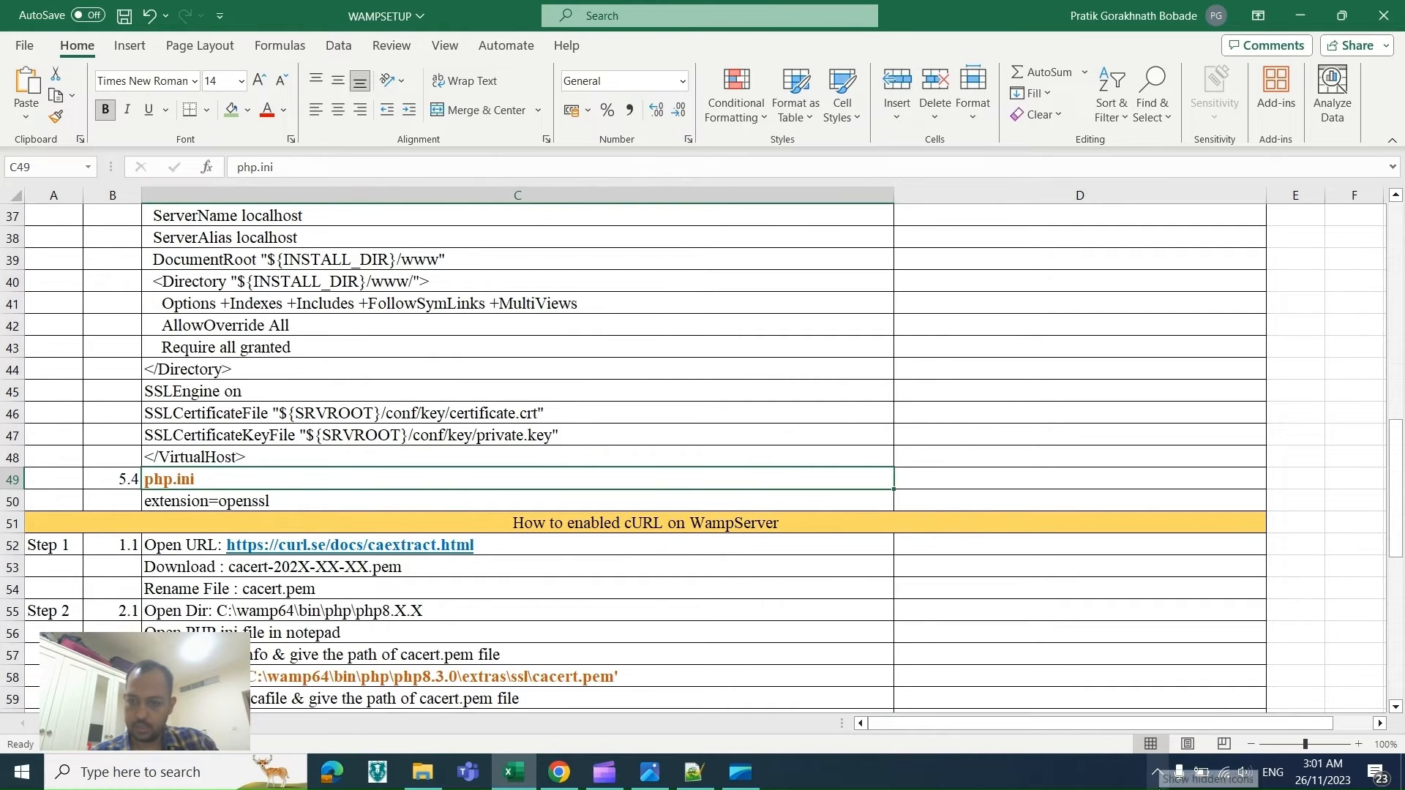
# Step: Switch WampServer's PHP version to 8.3.0
pyautogui.click(1157, 772)
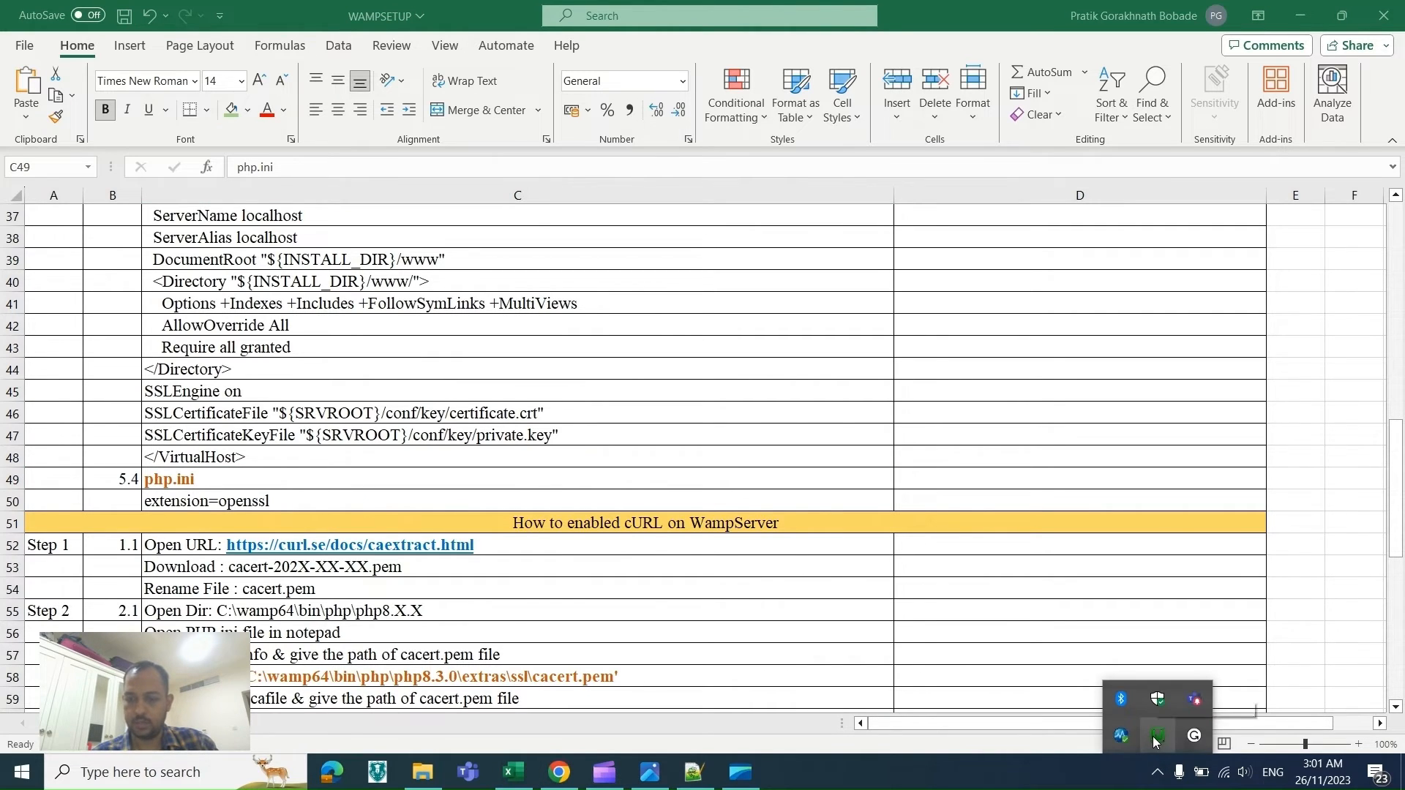
pyautogui.click(1156, 737)
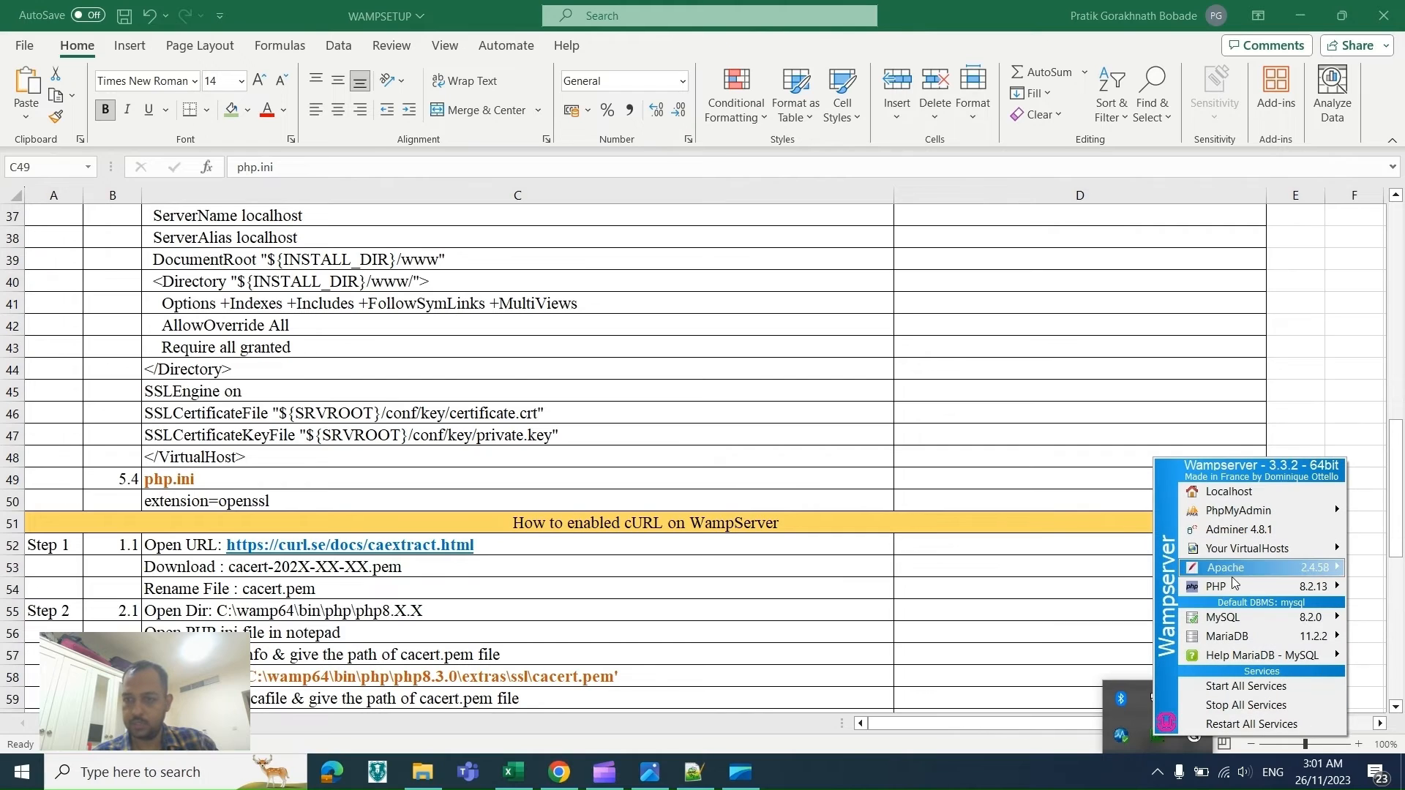
pyautogui.moveTo(1233, 583)
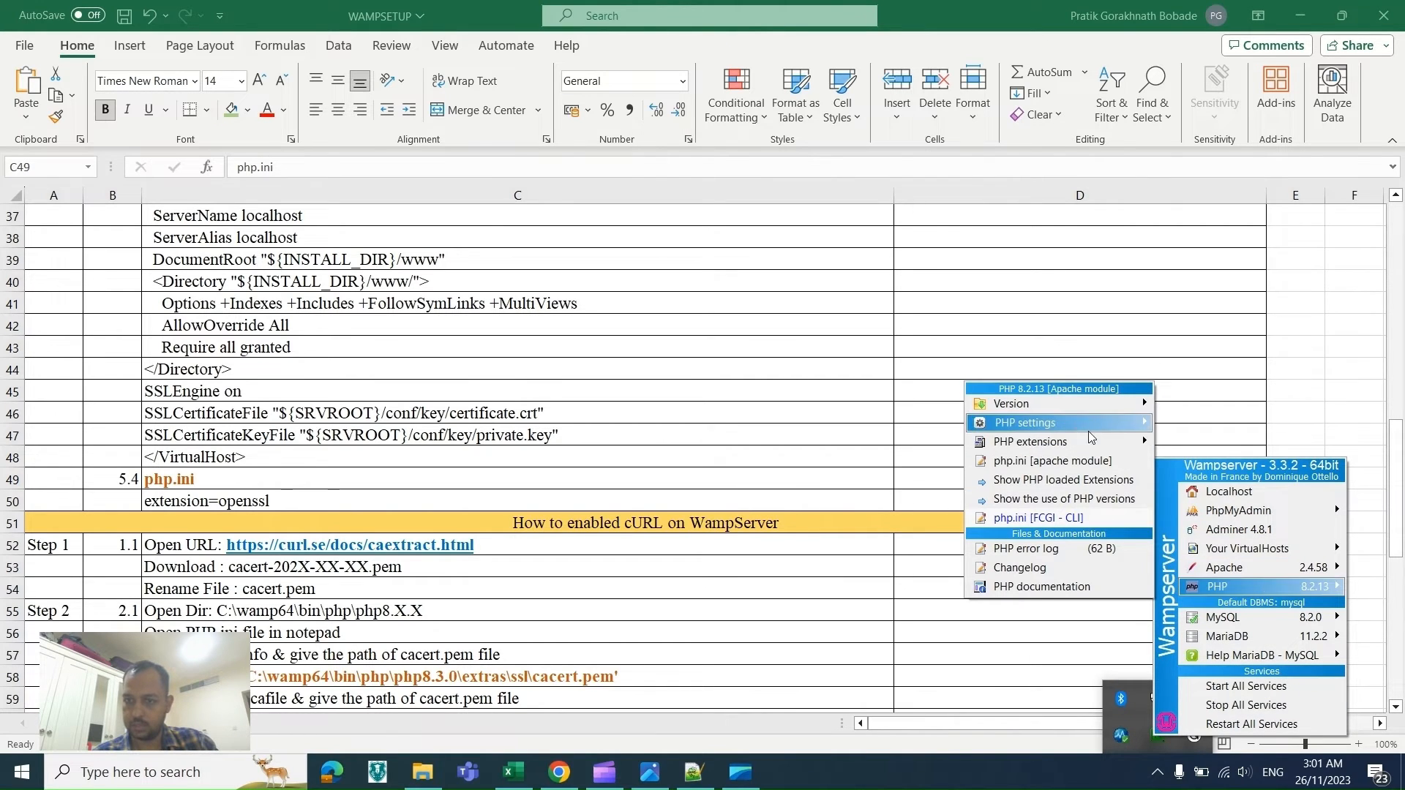
pyautogui.moveTo(1077, 424)
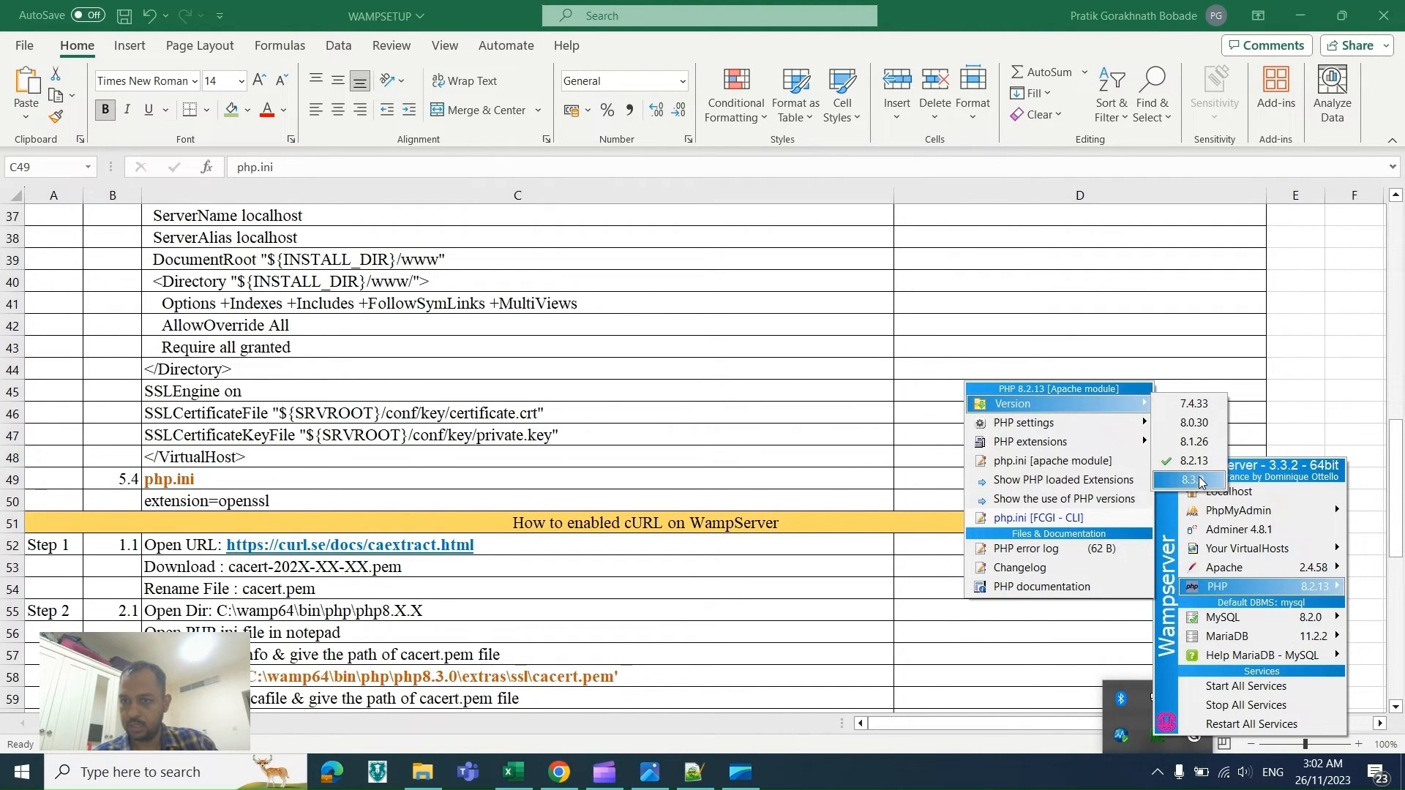
pyautogui.click(1196, 480)
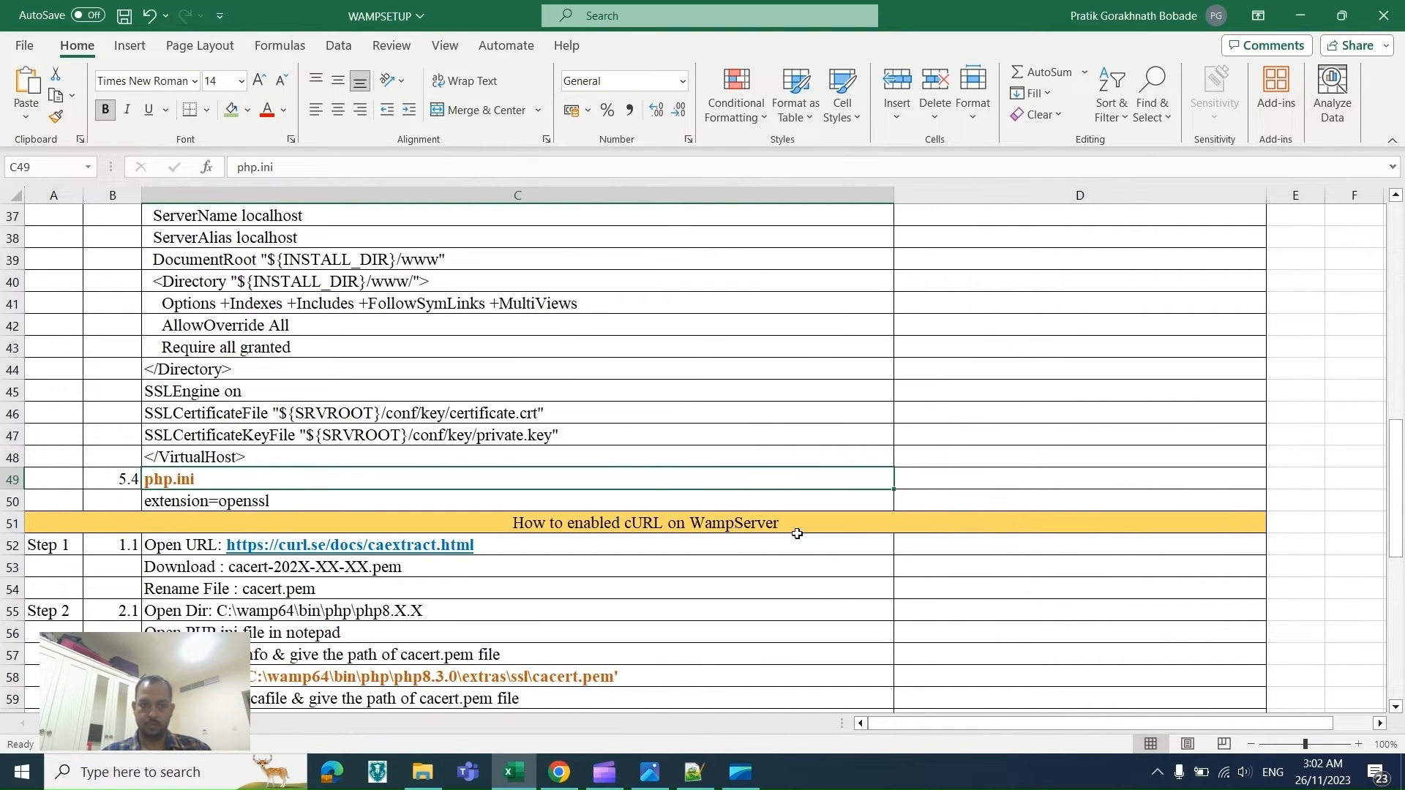
# Step: Check the PHP submenu of the WampServer tray menu, then close it
pyautogui.click(1157, 776)
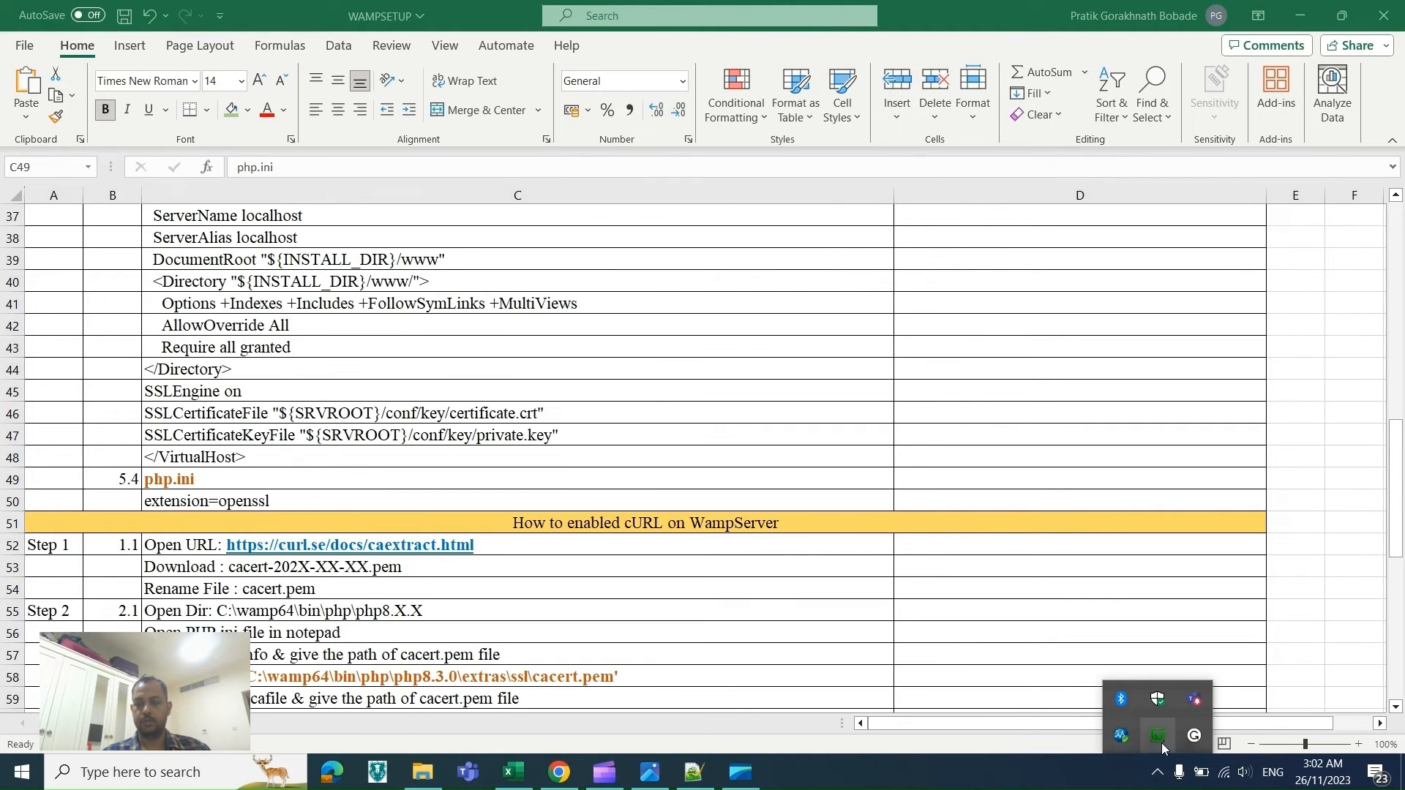
pyautogui.click(1158, 739)
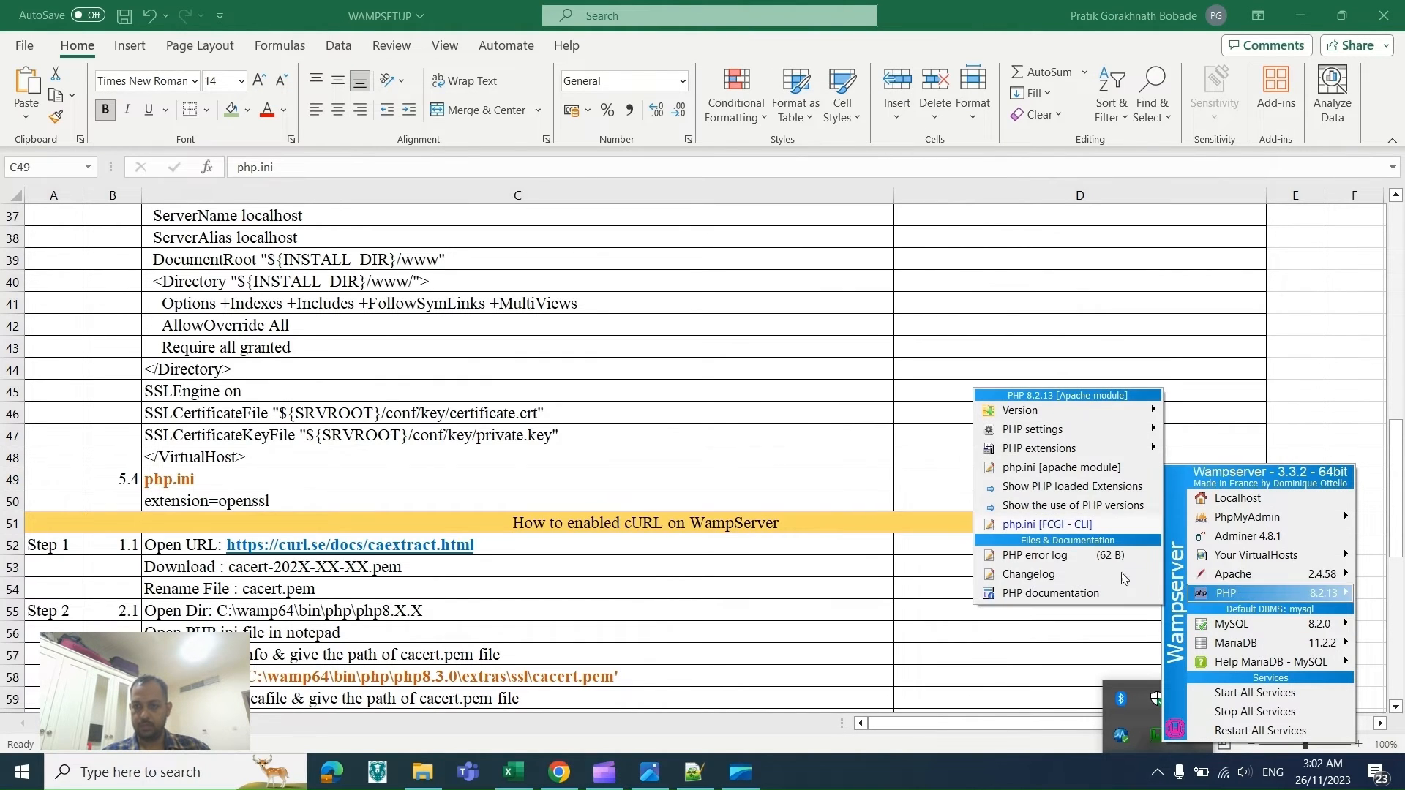
pyautogui.click(1078, 525)
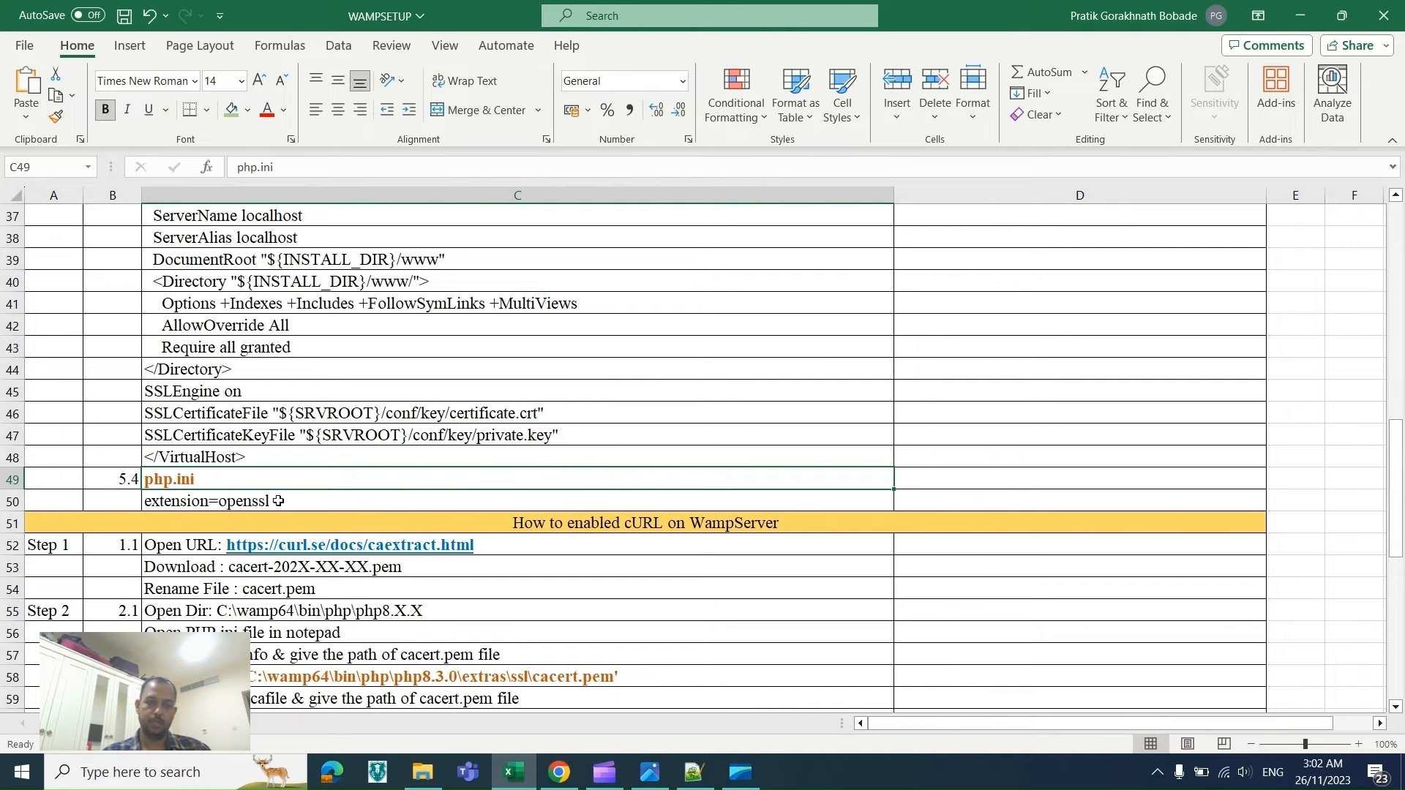
# Step: Select the extension=openssl text in the checklist's php.ini row for copying
pyautogui.click(278, 501)
pyautogui.doubleClick(278, 500)
pyautogui.moveTo(271, 501); pyautogui.dragTo(148, 499)
pyautogui.hotkey('ctrl', 'c')
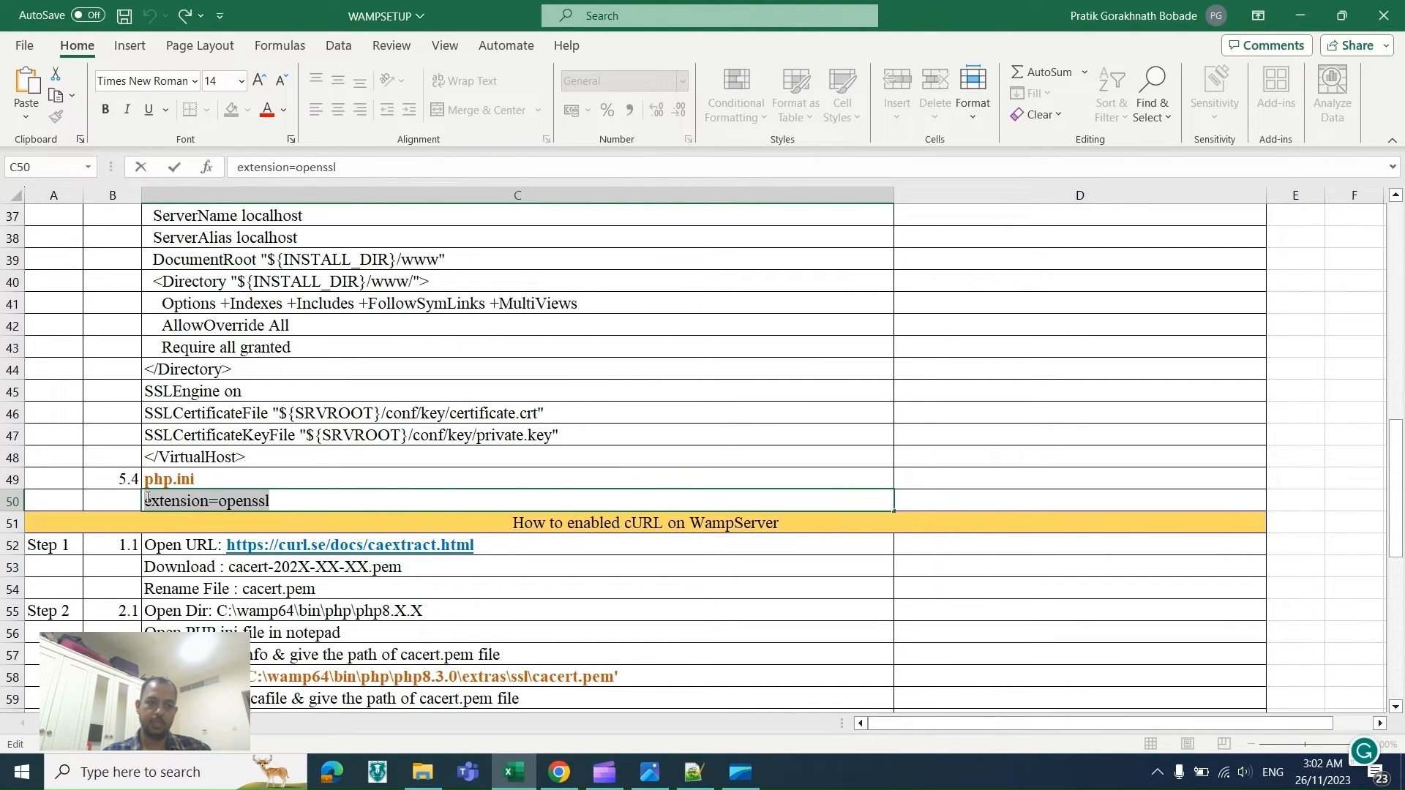
pyautogui.hotkey('alt', 'Tab')
pyautogui.press('Tab')
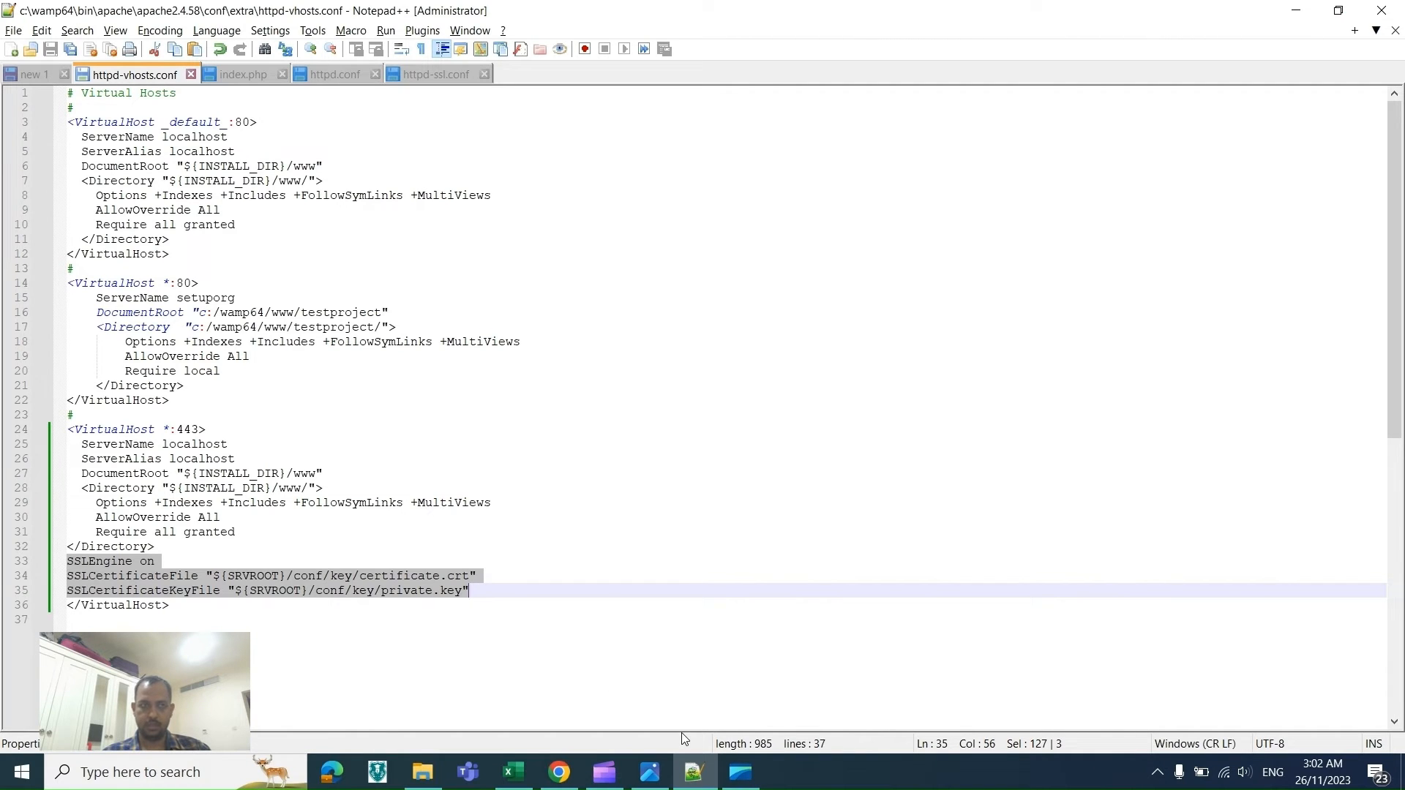
# Step: Open php.ini from C:\wamp64\bin\php\php8.3.0 in Notepad++
pyautogui.click(1163, 781)
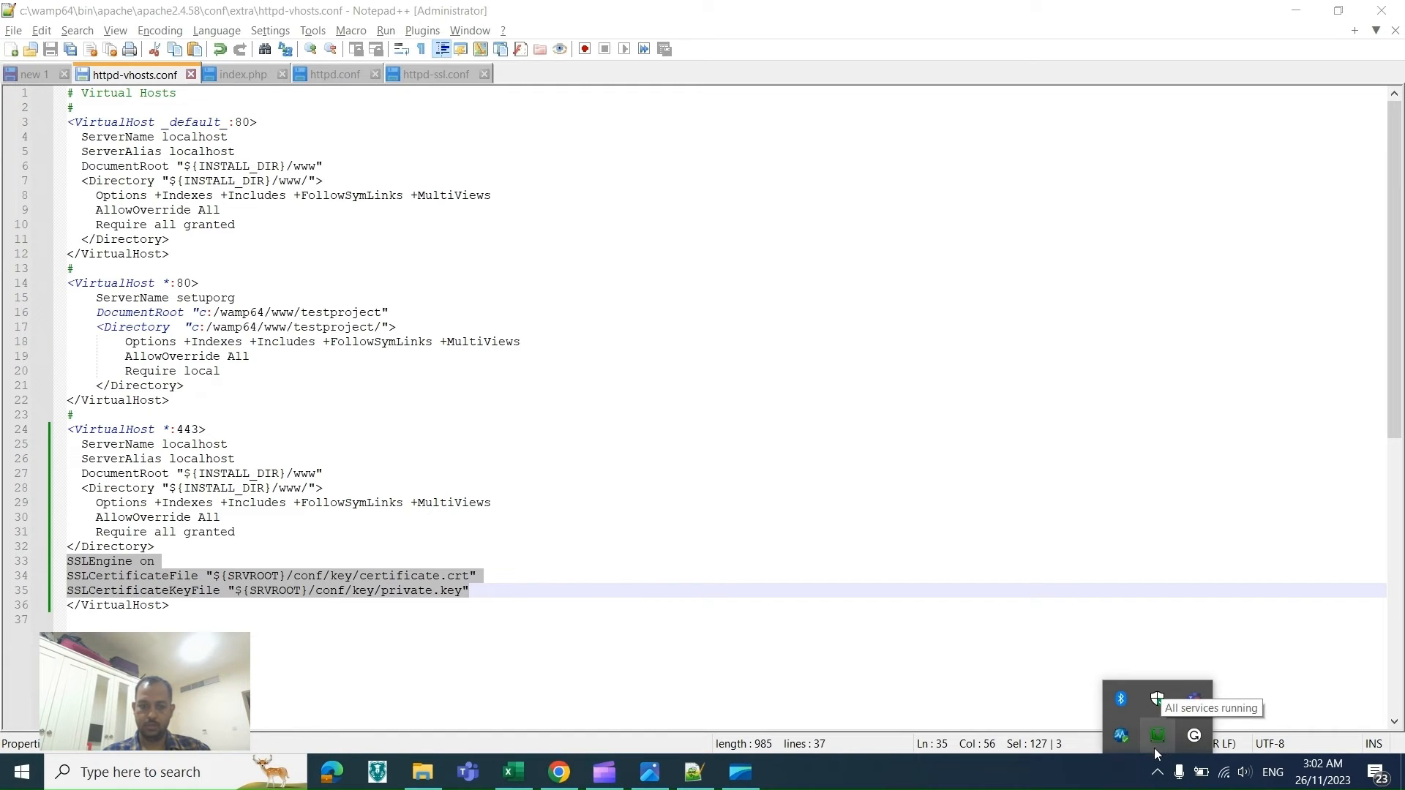
pyautogui.click(439, 767)
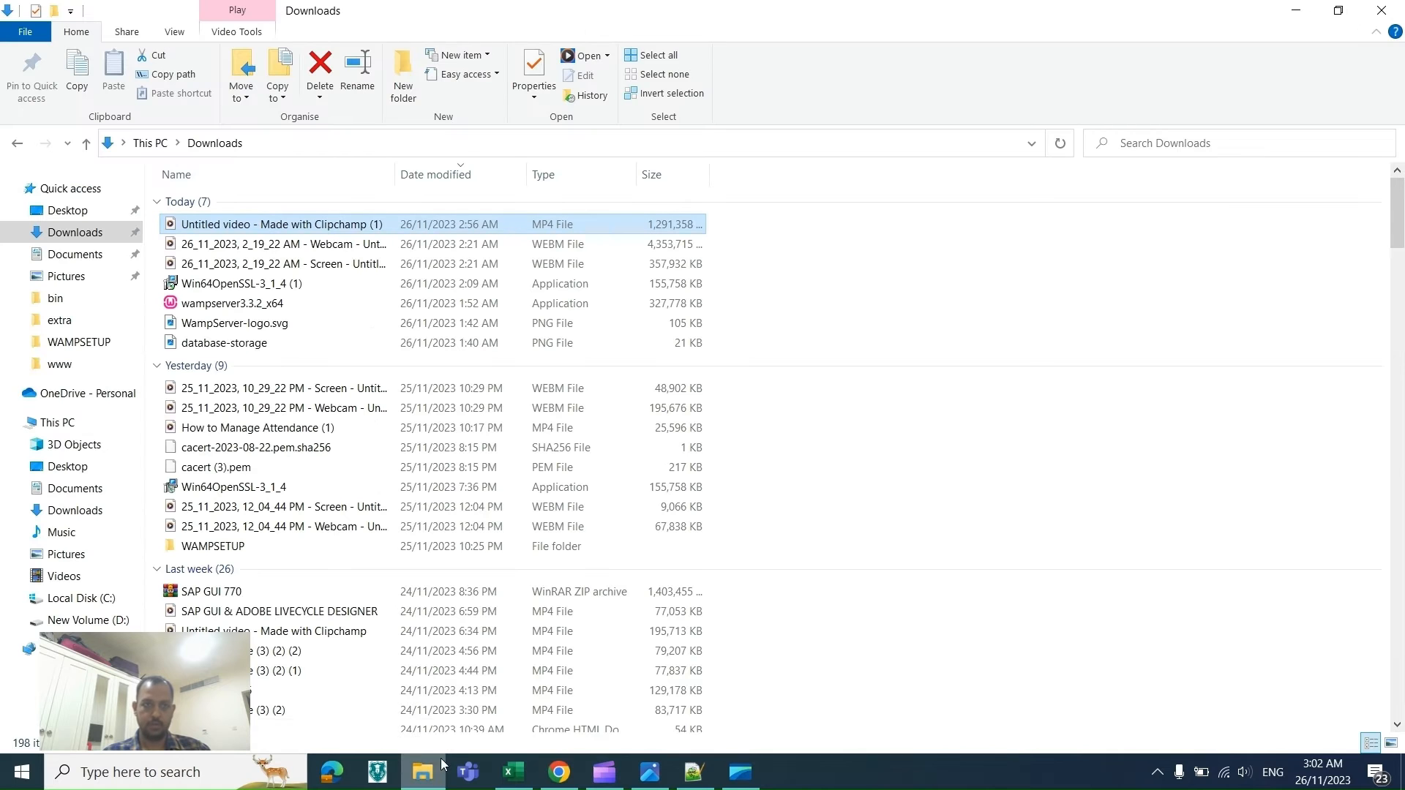
pyautogui.click(66, 366)
pyautogui.click(296, 143)
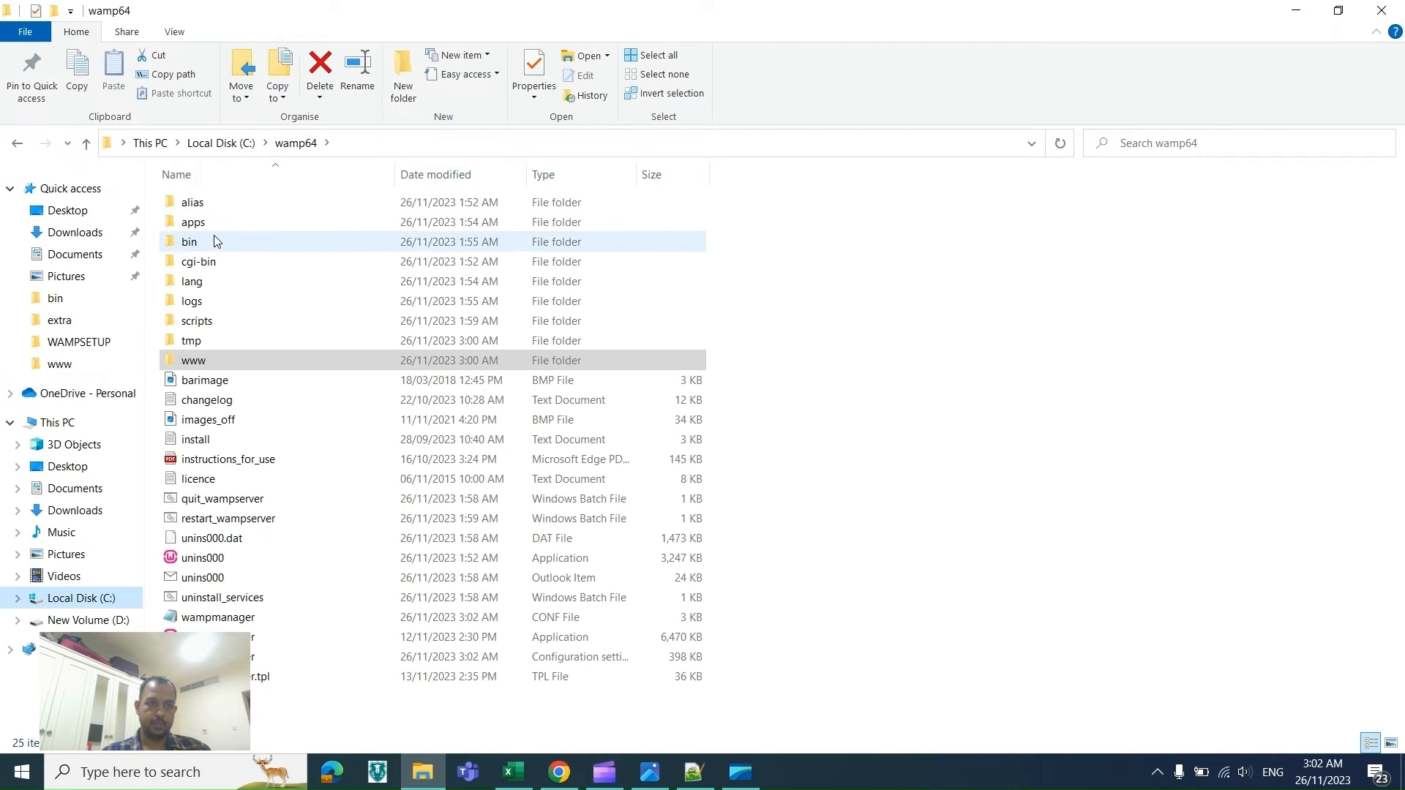
pyautogui.doubleClick(206, 247)
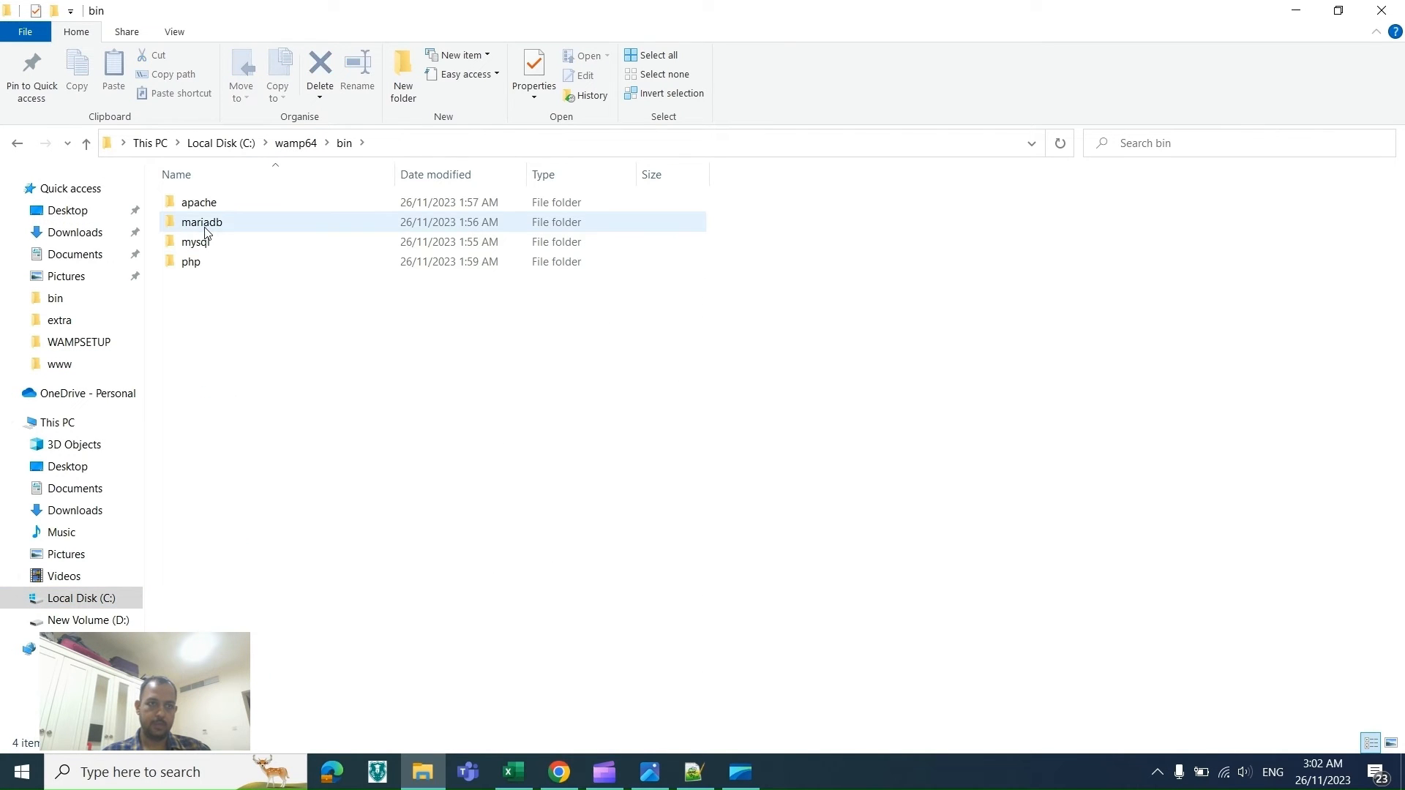
pyautogui.doubleClick(192, 262)
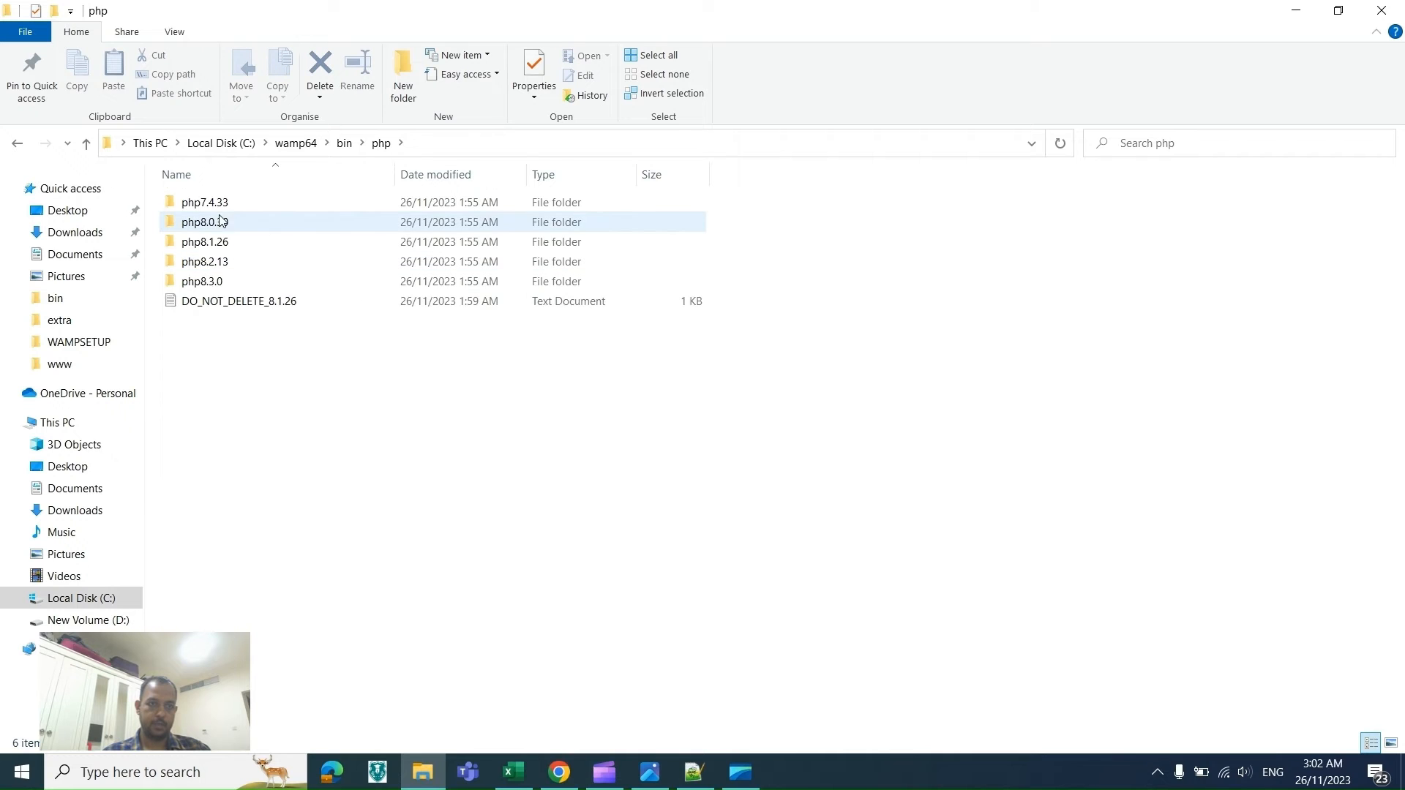
pyautogui.doubleClick(218, 282)
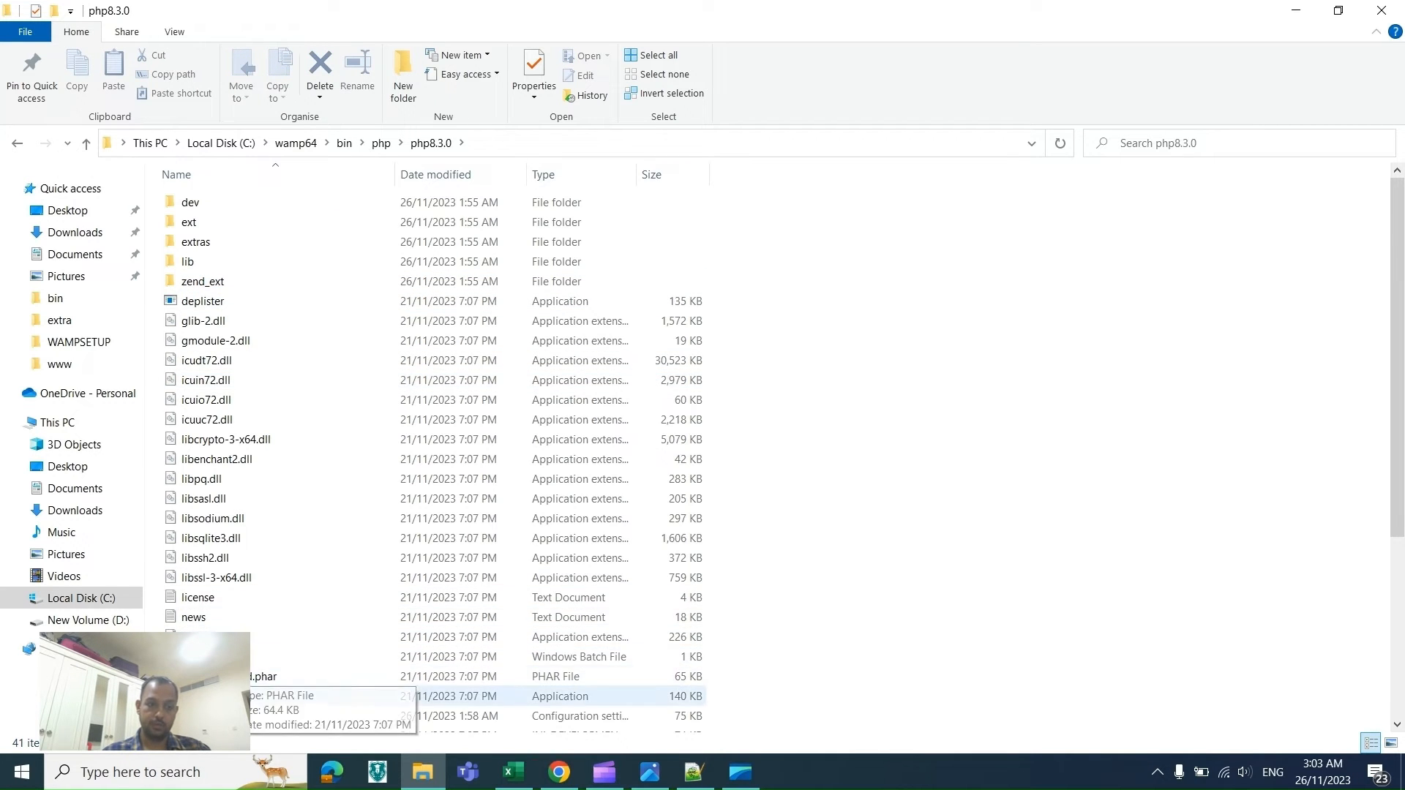
pyautogui.doubleClick(212, 717)
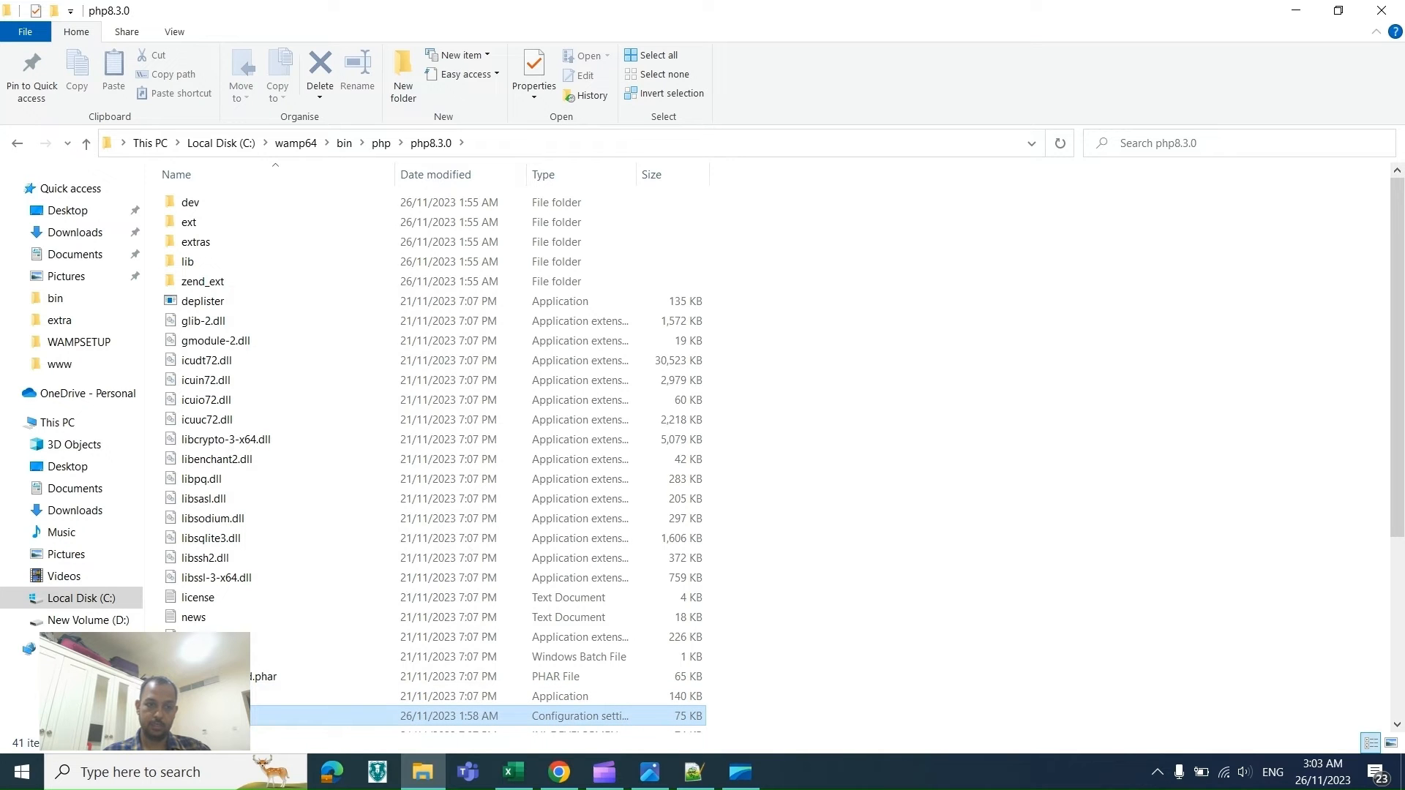
pyautogui.rightClick(227, 715)
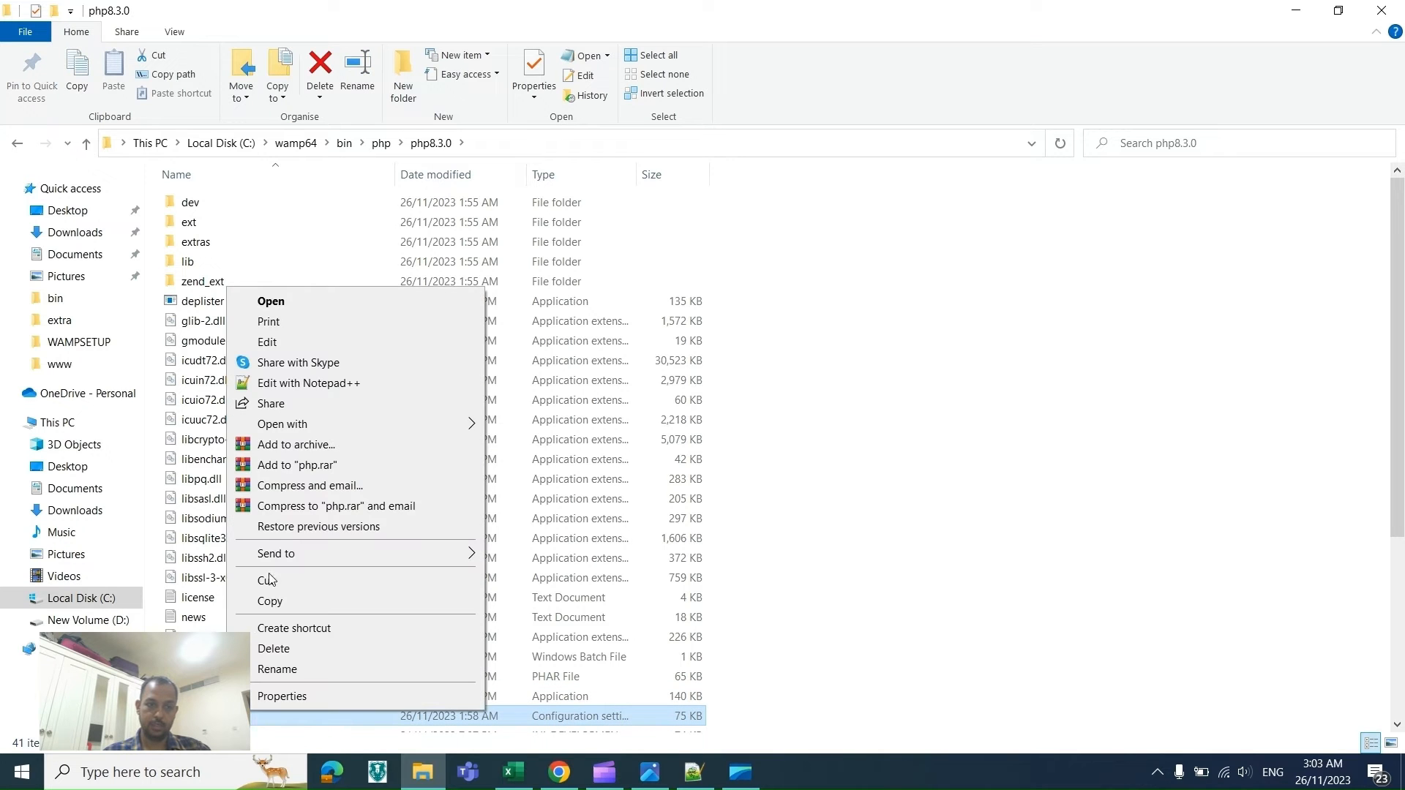
pyautogui.click(265, 386)
# Step: Search php.ini for extension=openssl, then close the Find dialog
pyautogui.hotkey('ctrl', 'f')
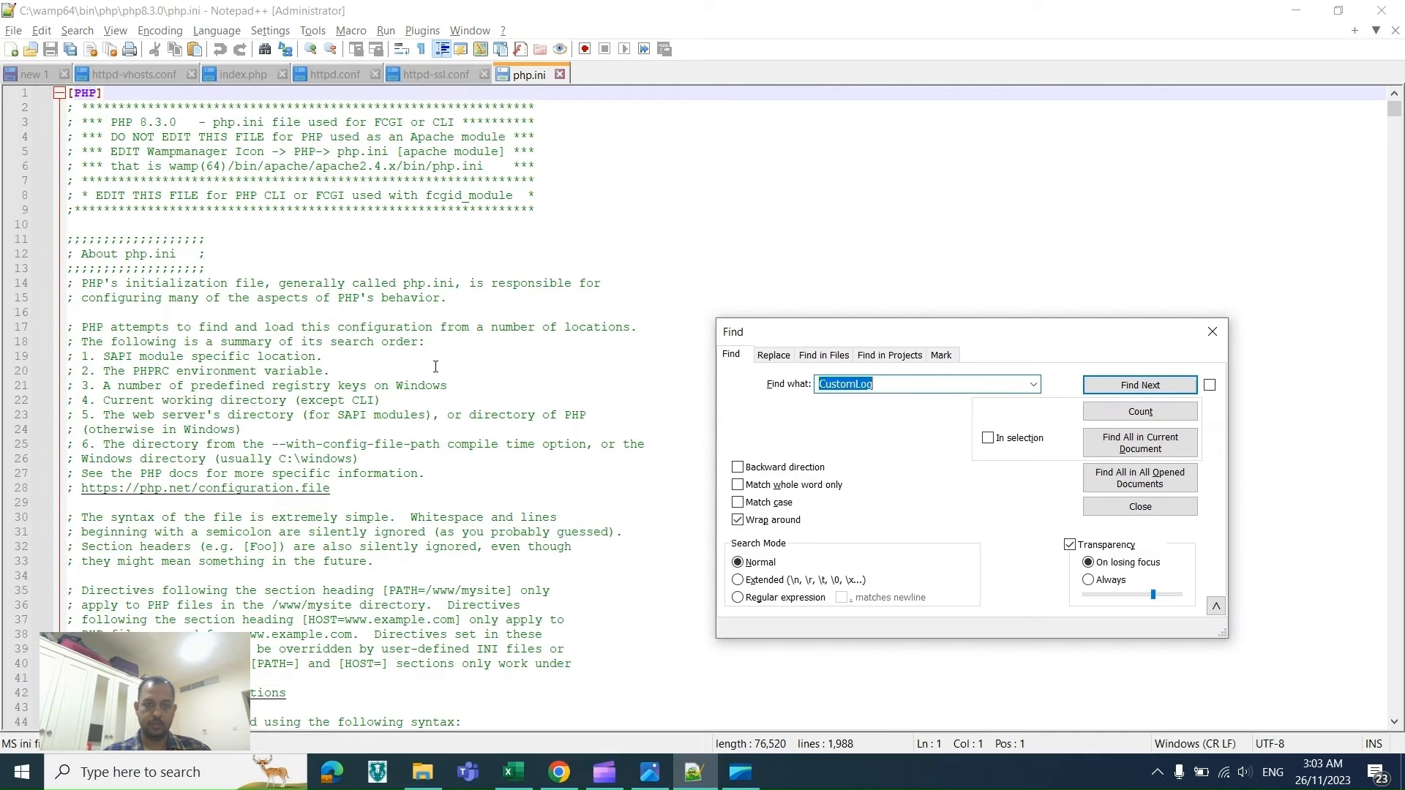
pyautogui.hotkey('ctrl', 'v')
pyautogui.press('Return')
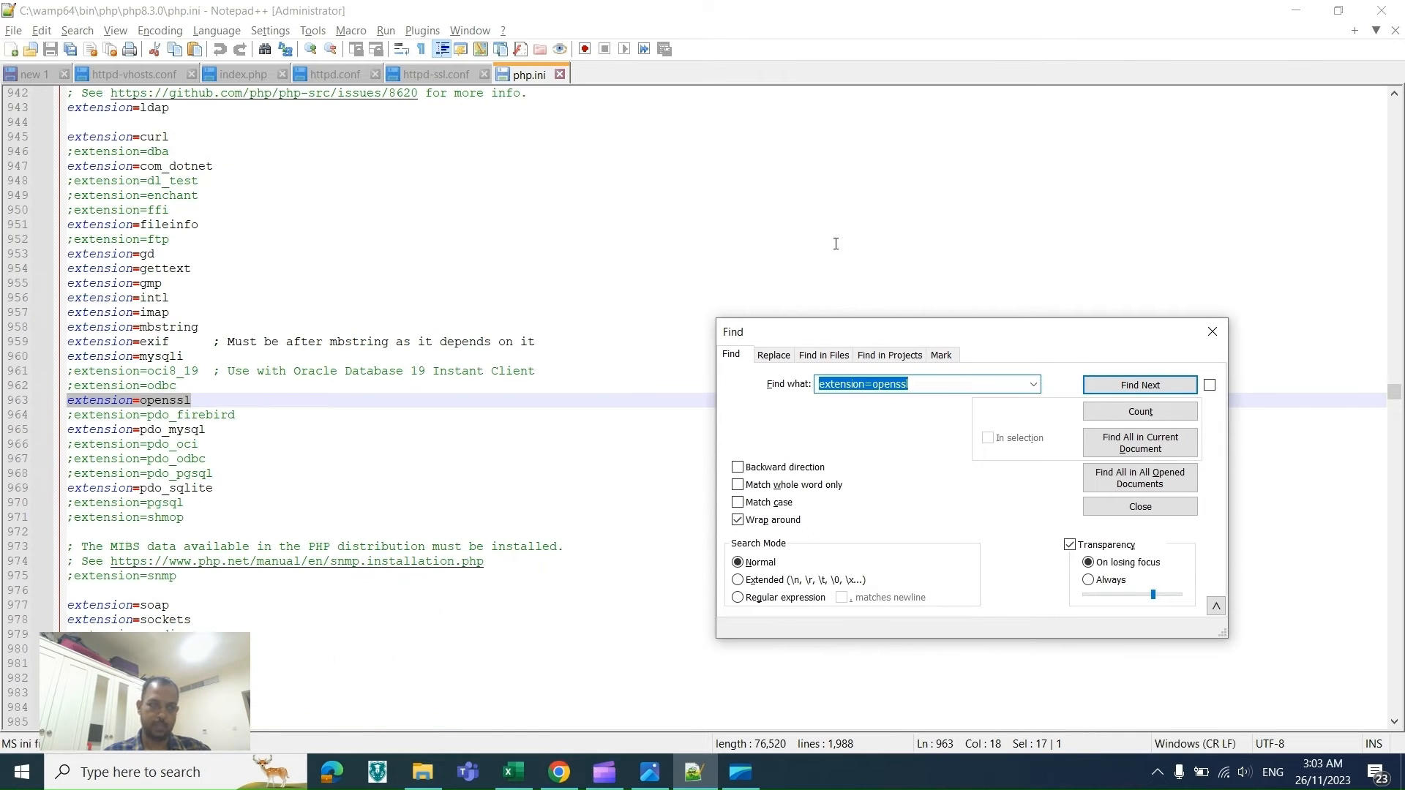
pyautogui.click(1215, 333)
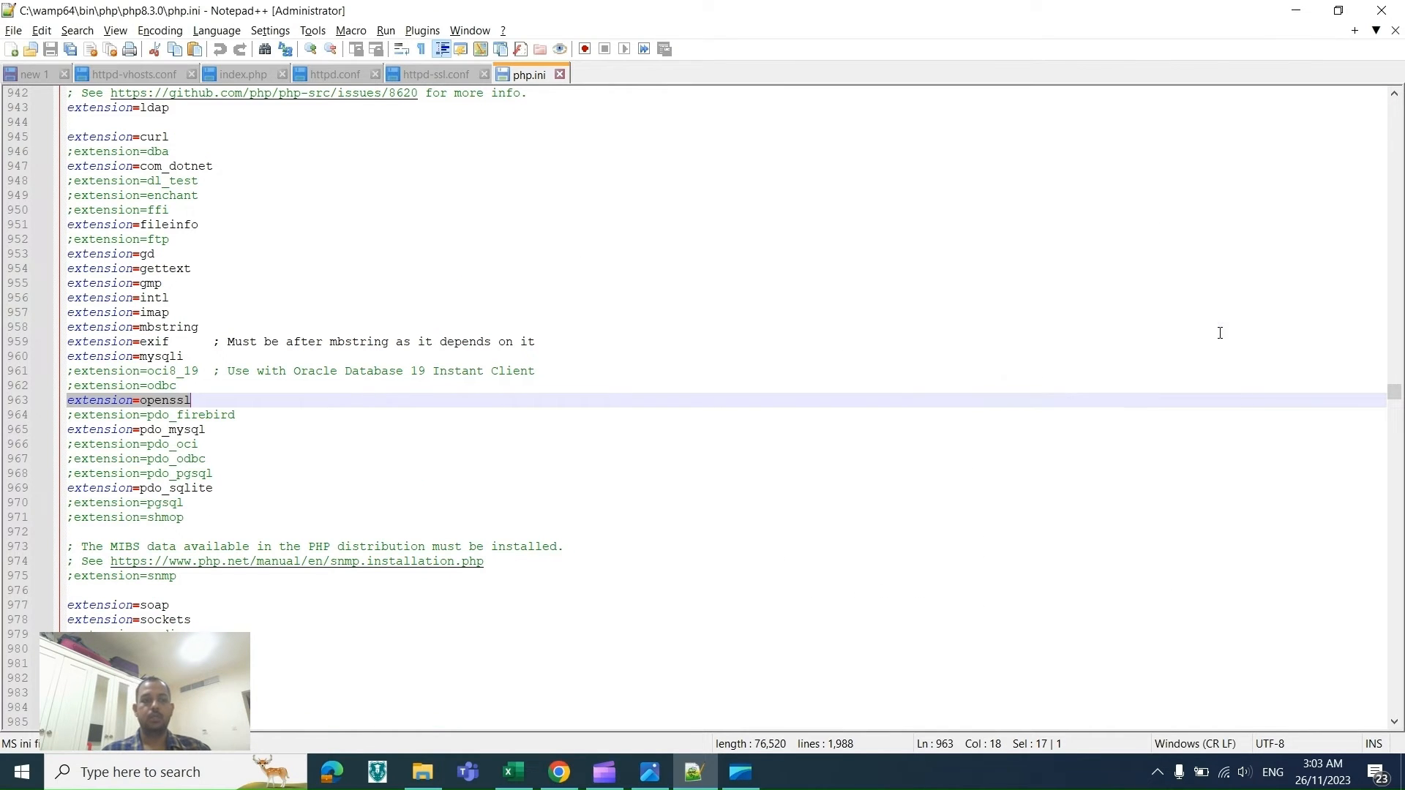
# Step: Review the checklist rows for enabling cURL on WampServer
pyautogui.hotkey('alt', 'Tab')
pyautogui.hotkey('alt', 'Tab')
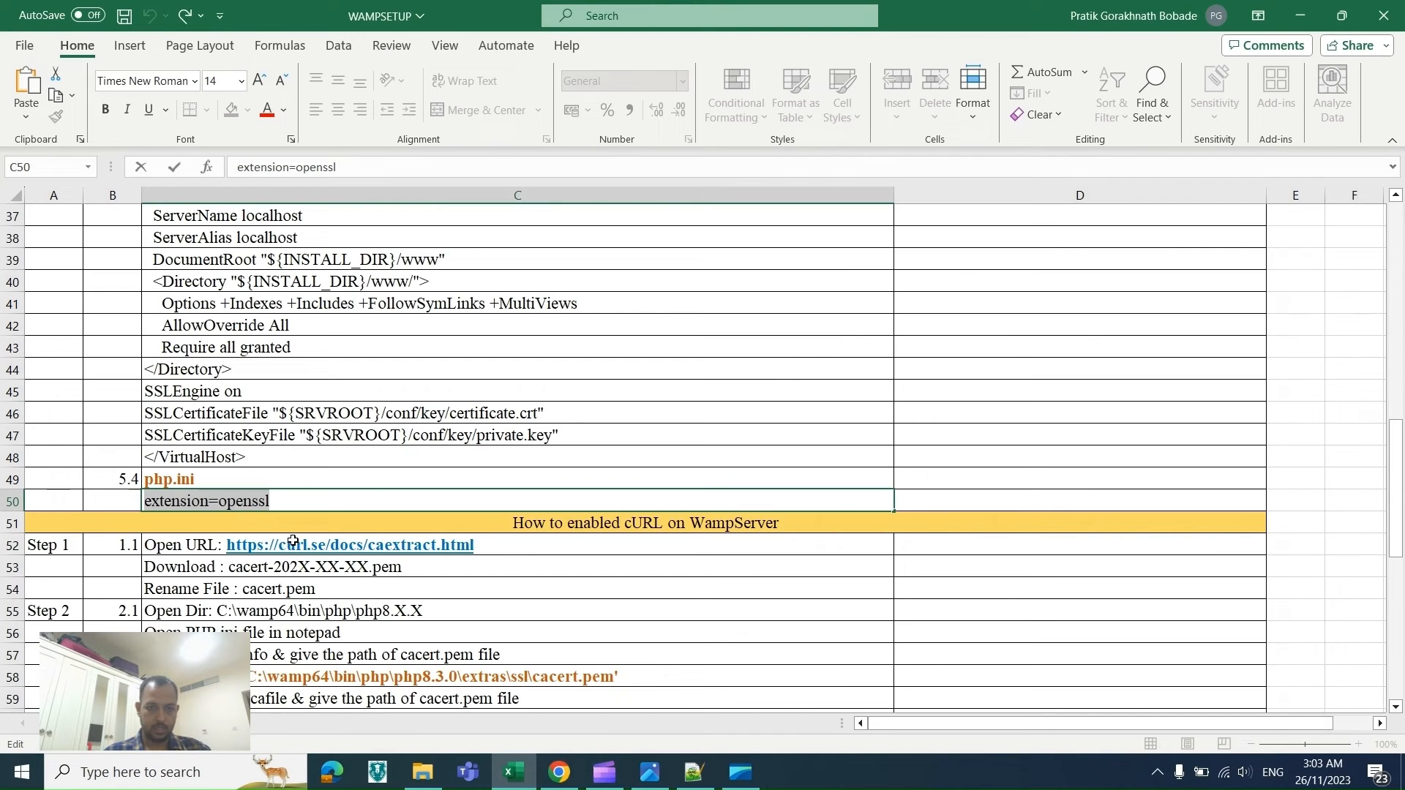
pyautogui.click(375, 481)
pyautogui.press('Up')
pyautogui.press('Up')
pyautogui.press('Up')
pyautogui.press('Up')
pyautogui.press('Up')
pyautogui.press('Up')
pyautogui.press('Up')
pyautogui.press('Up')
pyautogui.press('Up')
pyautogui.press('Up')
pyautogui.press('Up')
pyautogui.press('Up')
pyautogui.press('Up')
pyautogui.press('Up')
pyautogui.press('Up')
pyautogui.press('Up')
pyautogui.press('Up')
pyautogui.press('Up')
pyautogui.press('Up')
pyautogui.press('Up')
pyautogui.press('Up')
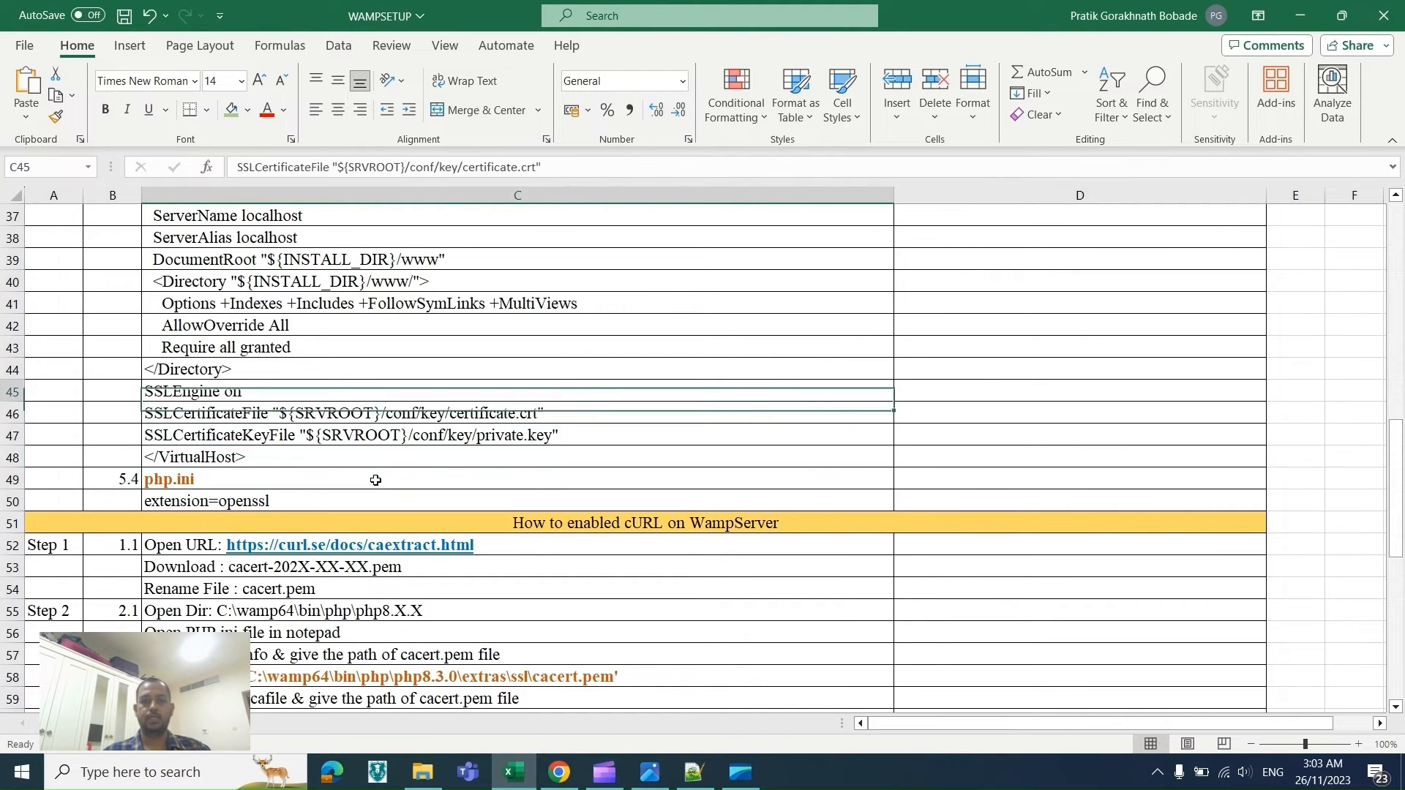
pyautogui.press('Down')
pyautogui.press('Down')
pyautogui.press('Down')
pyautogui.press('Down')
pyautogui.press('Down')
pyautogui.press('Down')
pyautogui.press('Down')
pyautogui.press('Down')
pyautogui.press('Down')
pyautogui.press('Down')
pyautogui.press('Down')
pyautogui.press('Down')
pyautogui.press('Down')
pyautogui.press('Down')
pyautogui.press('Down')
pyautogui.press('Down')
pyautogui.press('Down')
pyautogui.press('Down')
pyautogui.press('Down')
pyautogui.press('Down')
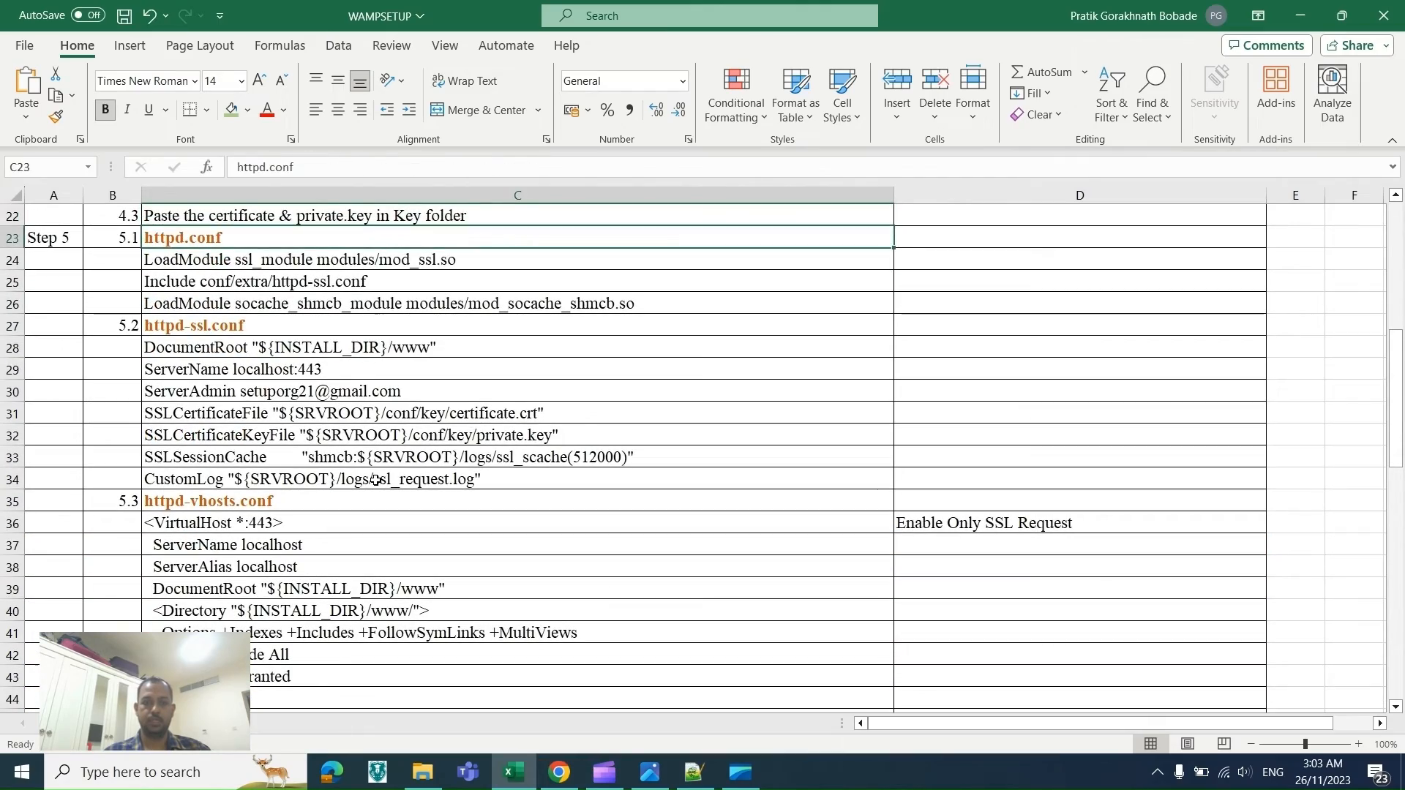
pyautogui.press('Down')
pyautogui.press('Down')
pyautogui.press('Down')
pyautogui.press('Down')
pyautogui.press('Down')
pyautogui.press('Down')
pyautogui.press('Down')
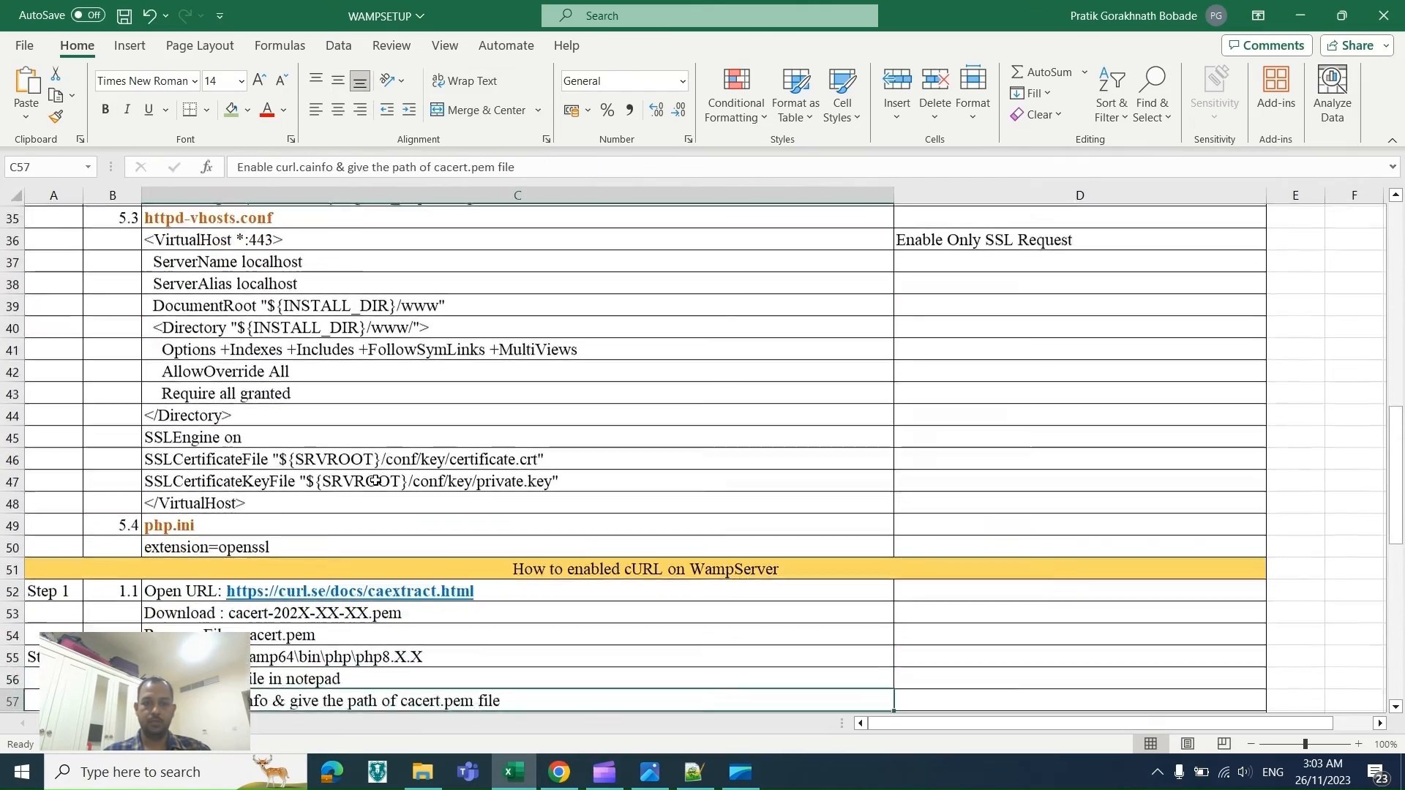
pyautogui.press('Down')
pyautogui.press('Down')
pyautogui.press('Down')
pyautogui.press('Down')
pyautogui.press('Down')
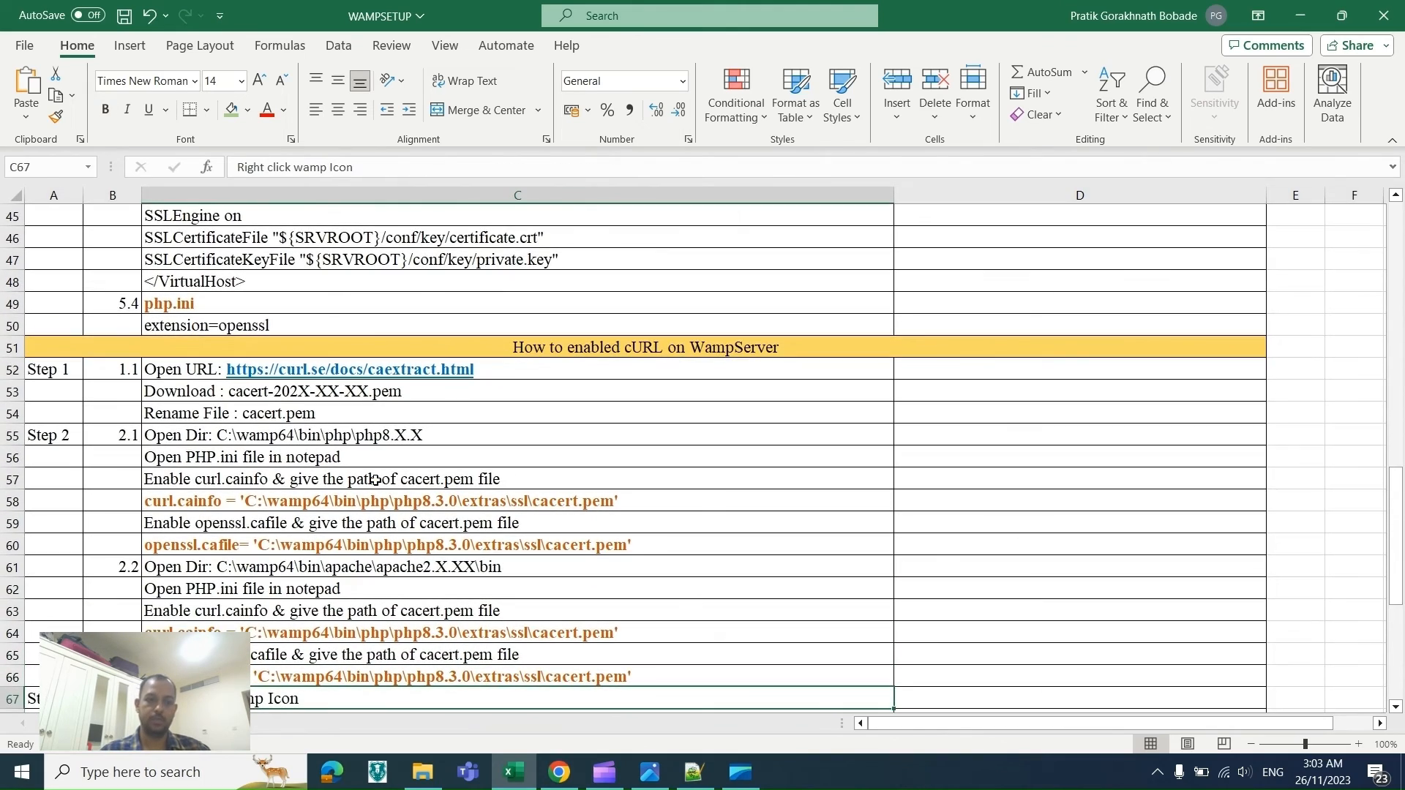
pyautogui.press('Down')
pyautogui.press('Down')
pyautogui.press('Up')
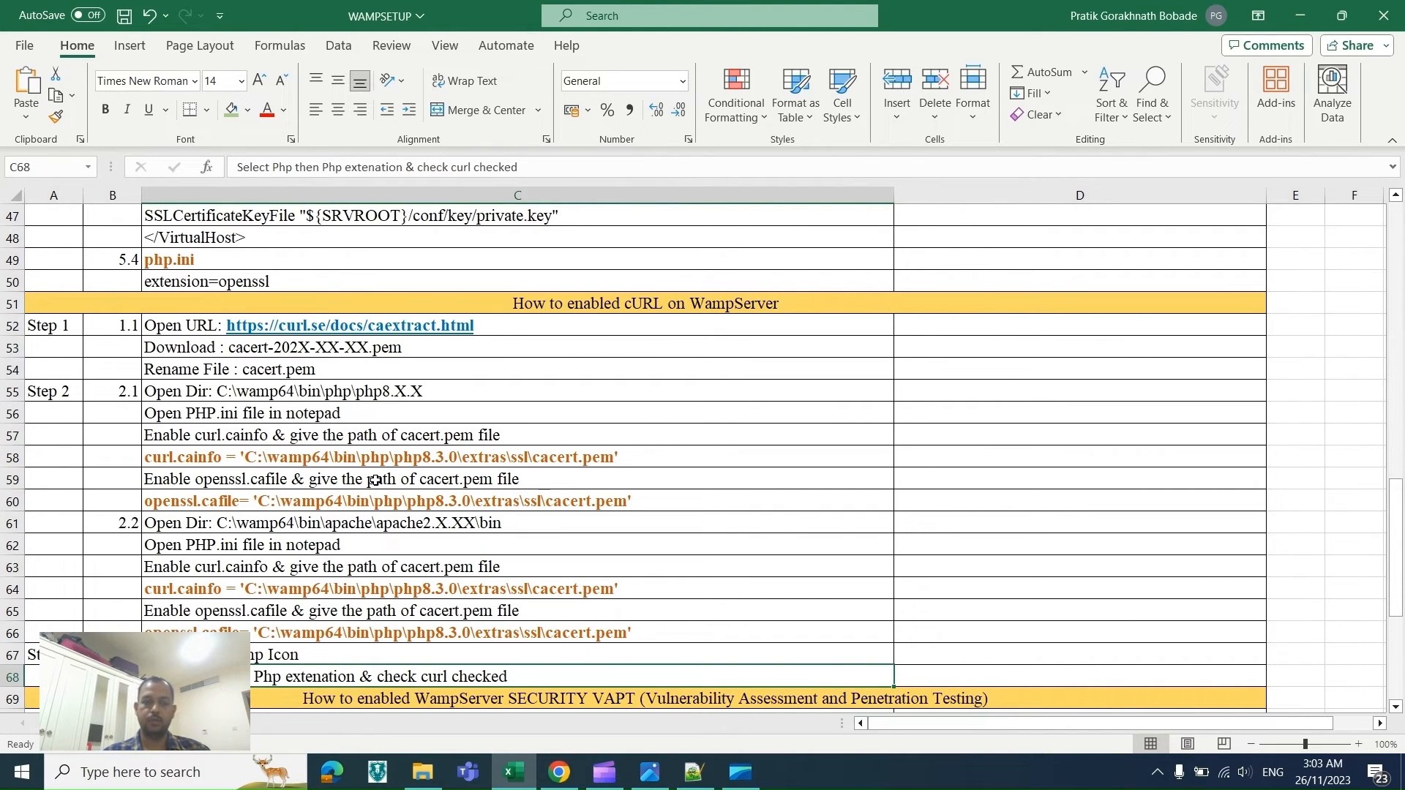
pyautogui.doubleClick(489, 326)
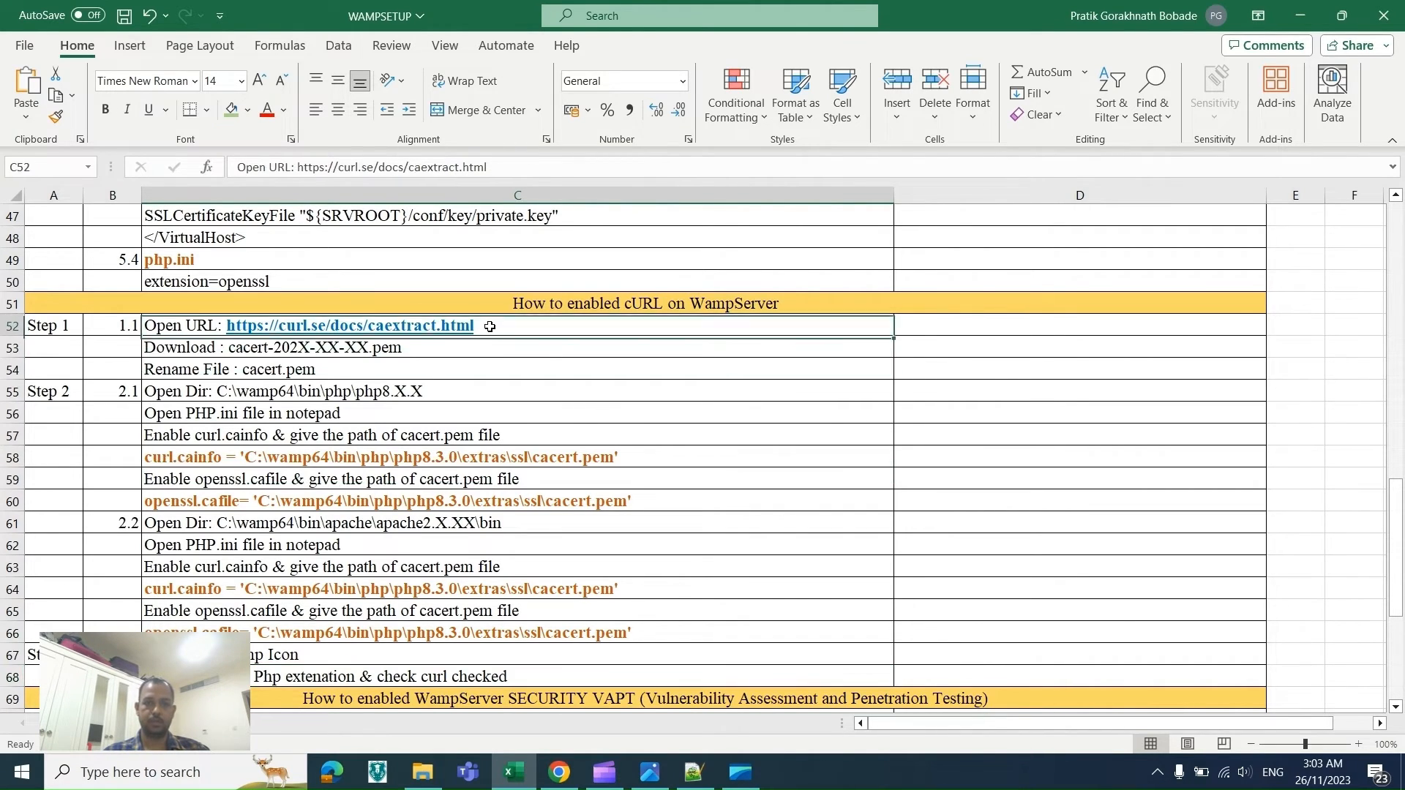
pyautogui.moveTo(490, 327); pyautogui.dragTo(227, 335)
pyautogui.hotkey('ctrl', 'c')
pyautogui.hotkey('alt', 'Tab')
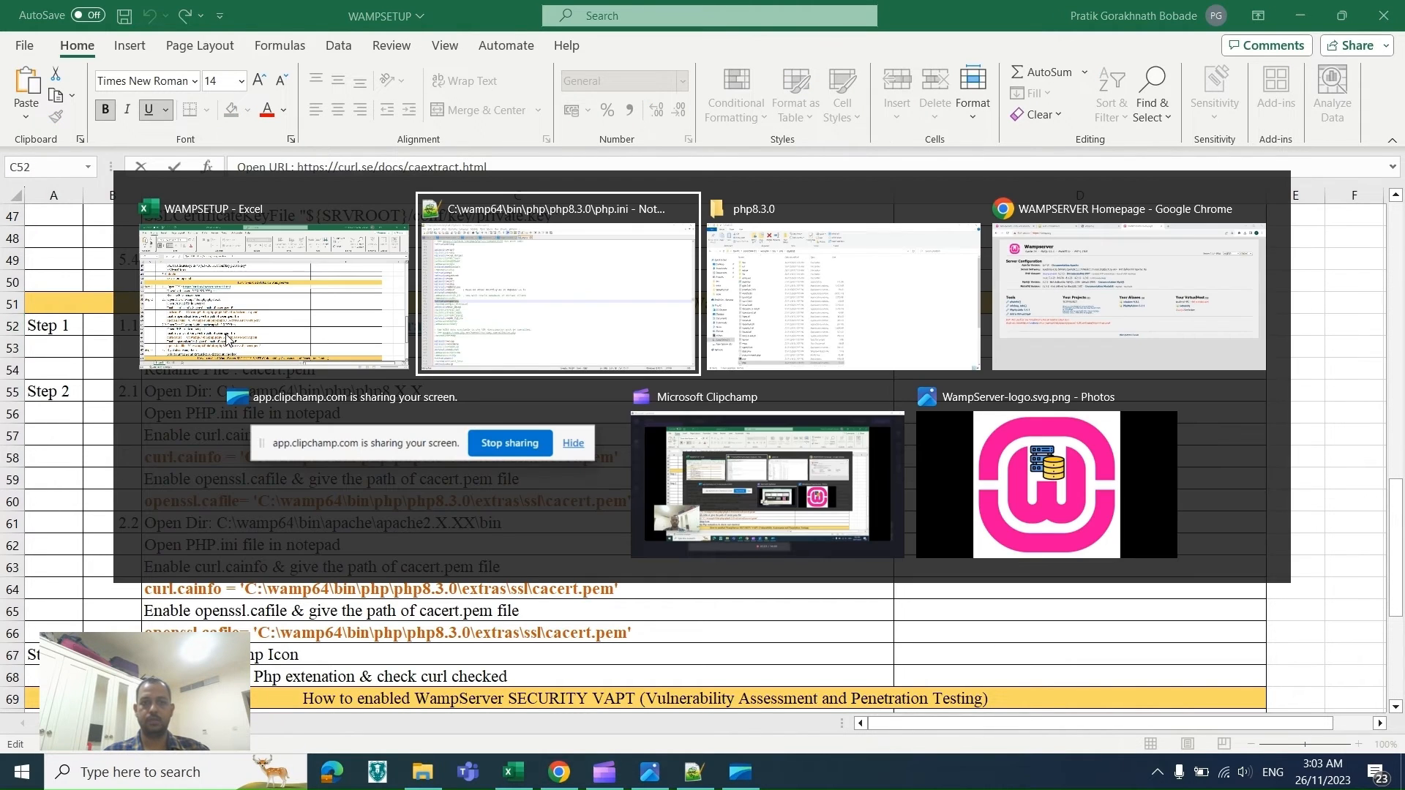
pyautogui.hotkey('alt', 'Tab')
pyautogui.hotkey('alt', 'Tab')
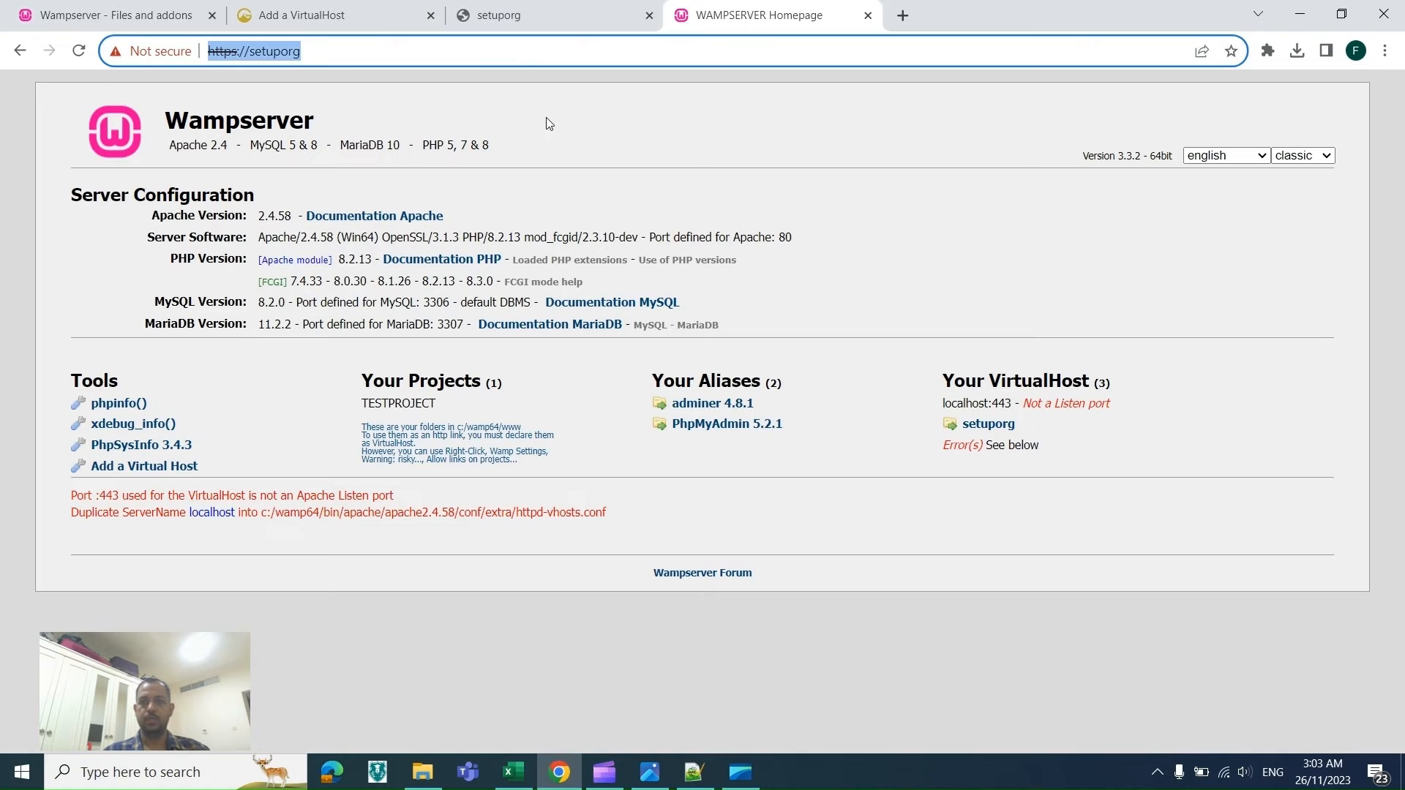
pyautogui.click(901, 15)
pyautogui.hotkey('ctrl', 'v')
pyautogui.press('Return')
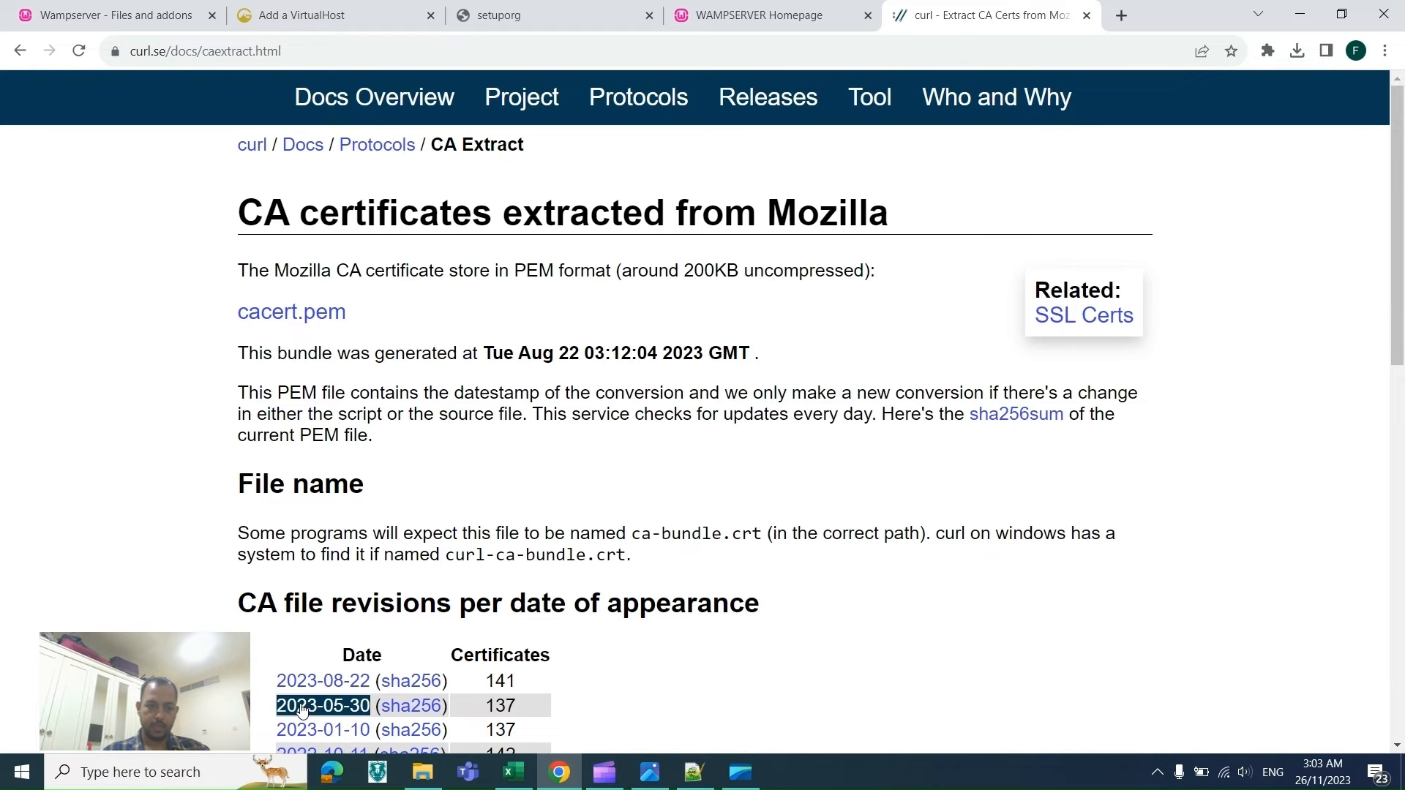
# Step: Download the 2023-08-22 CA certificate bundle from the curl page
pyautogui.doubleClick(311, 684)
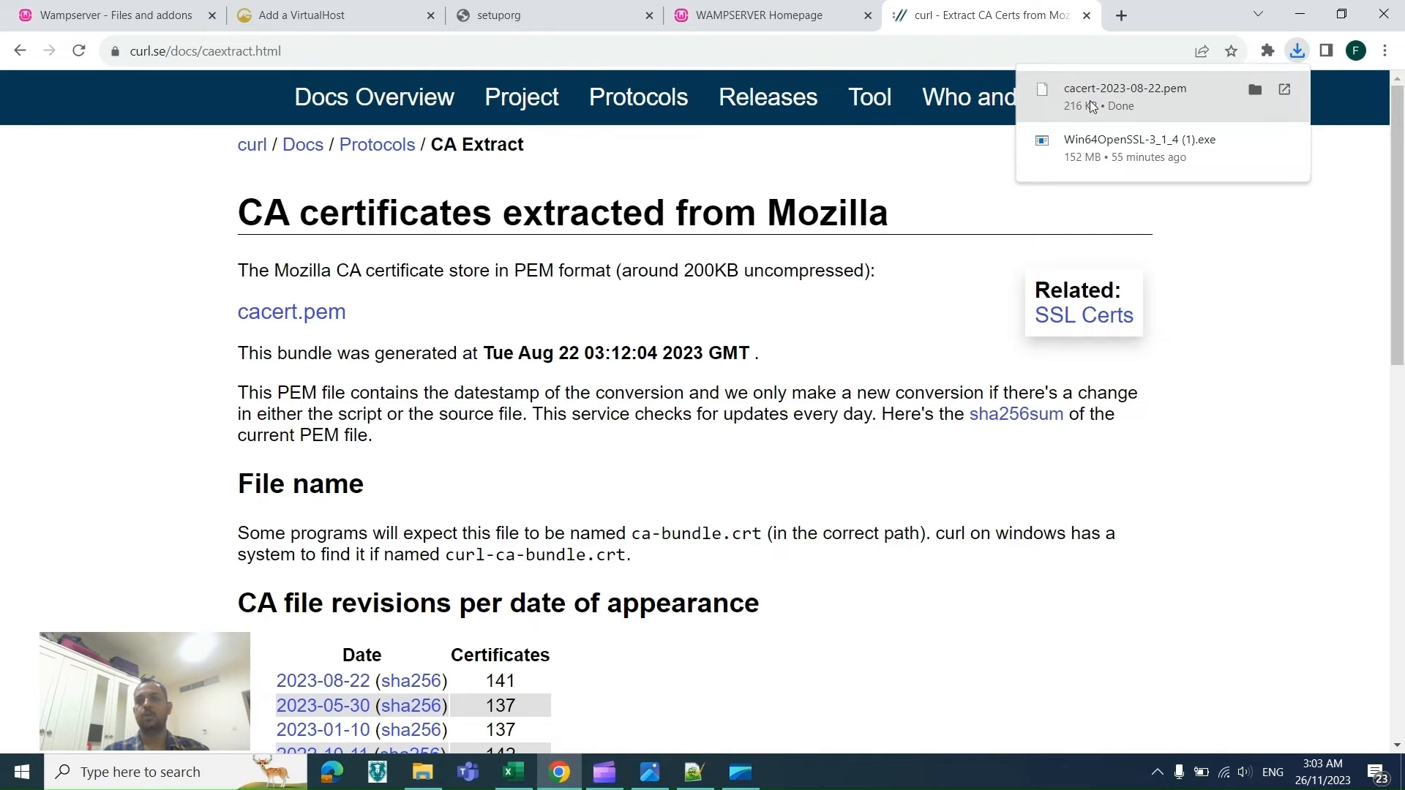
pyautogui.hotkey('alt', 'Tab')
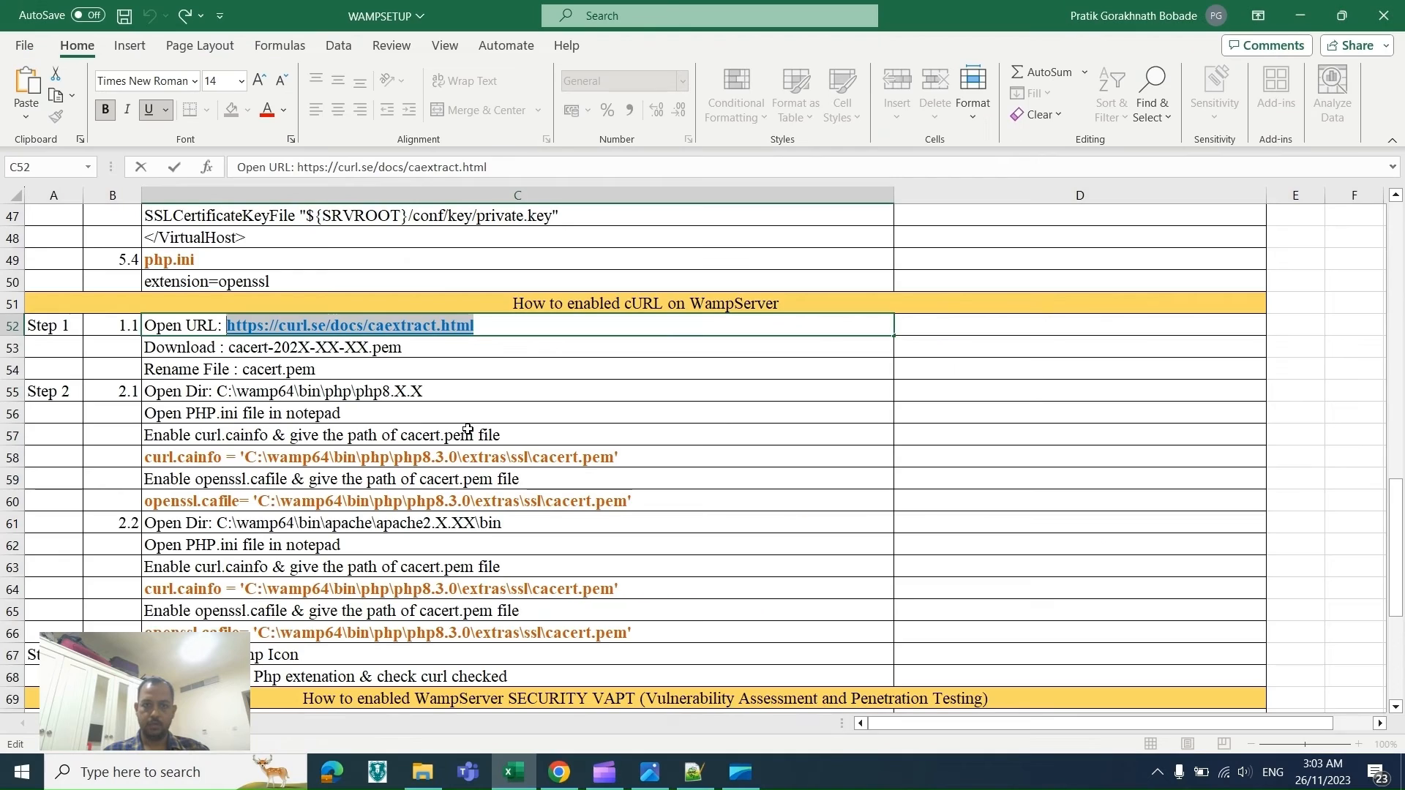
pyautogui.click(194, 374)
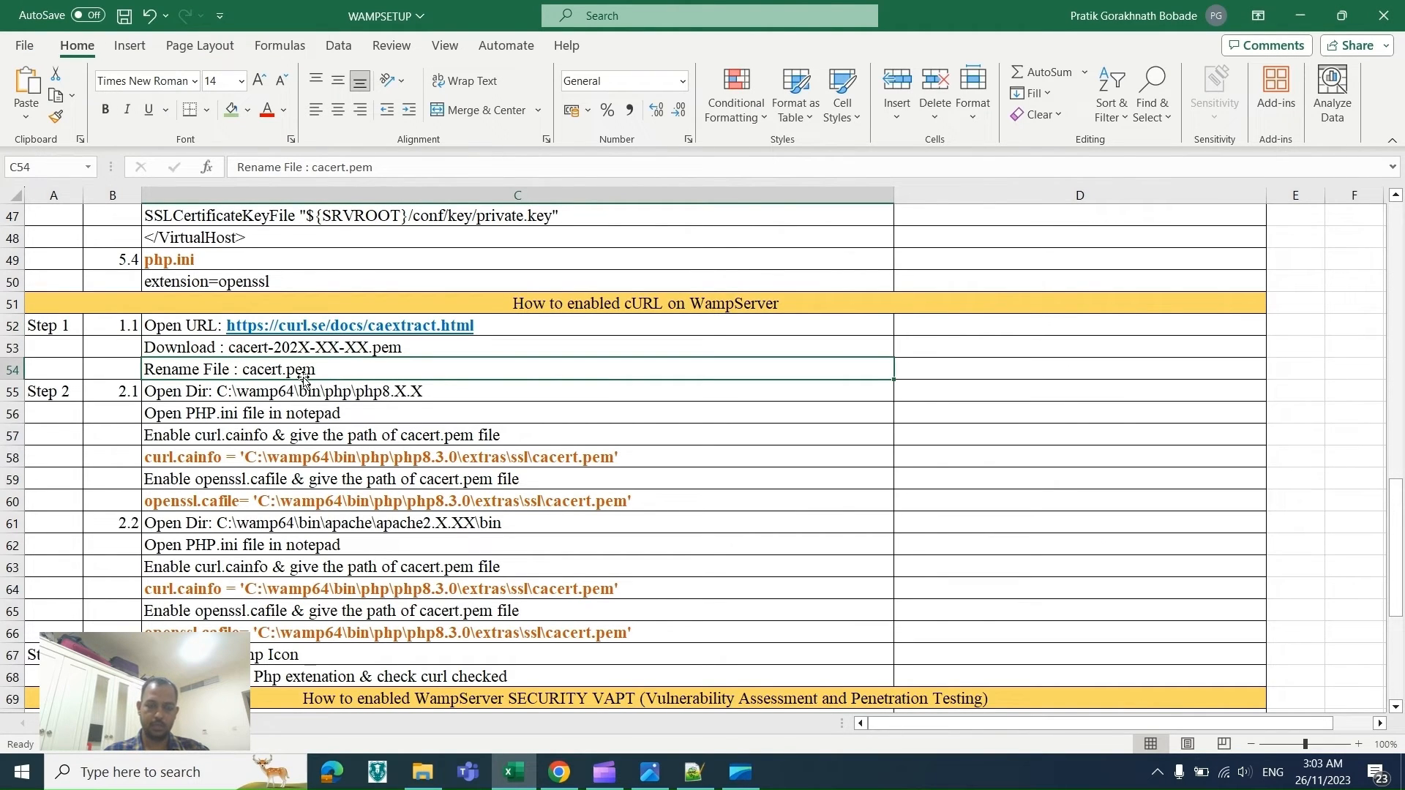
# Step: Copy cacert.pem from the Downloads WAMPSETUP folder
pyautogui.click(422, 772)
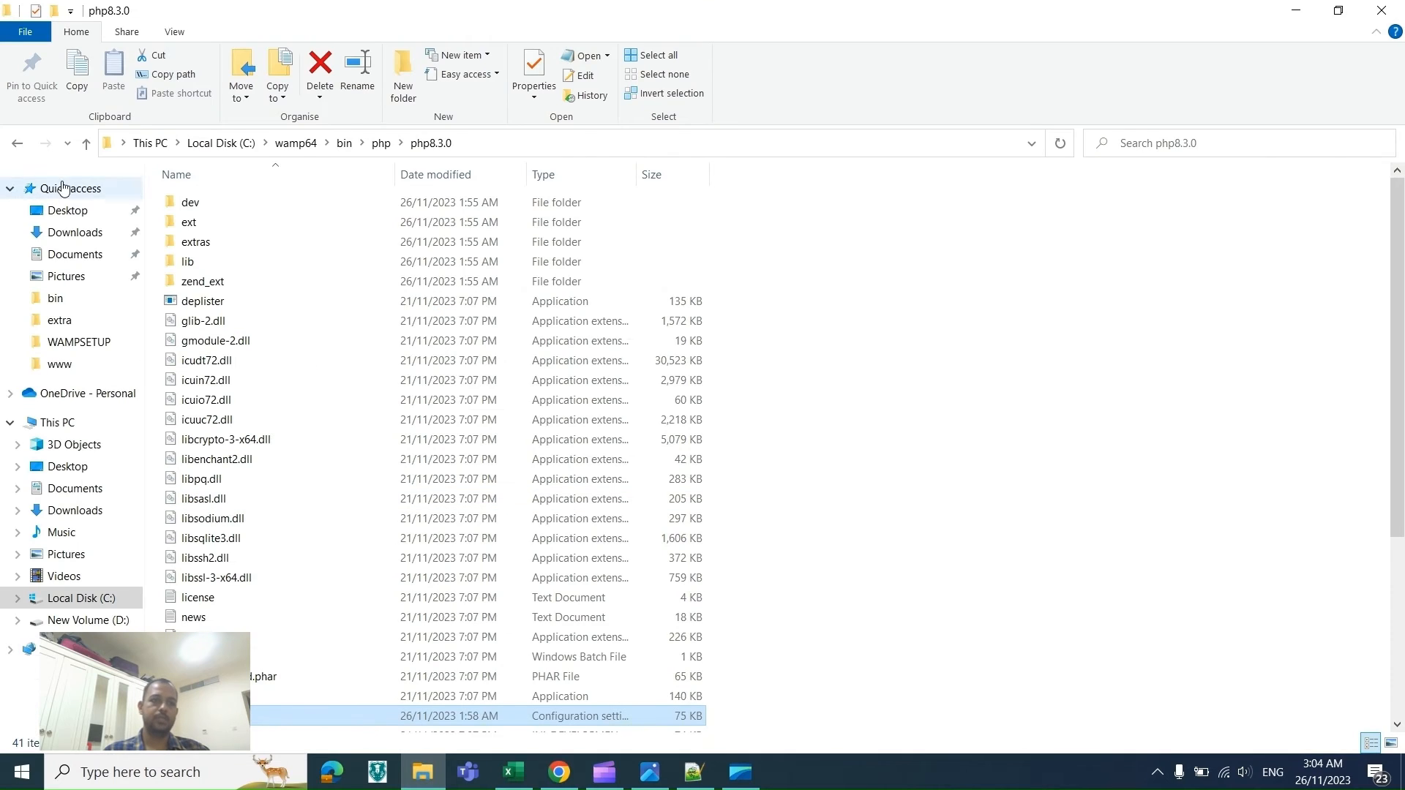
pyautogui.click(74, 232)
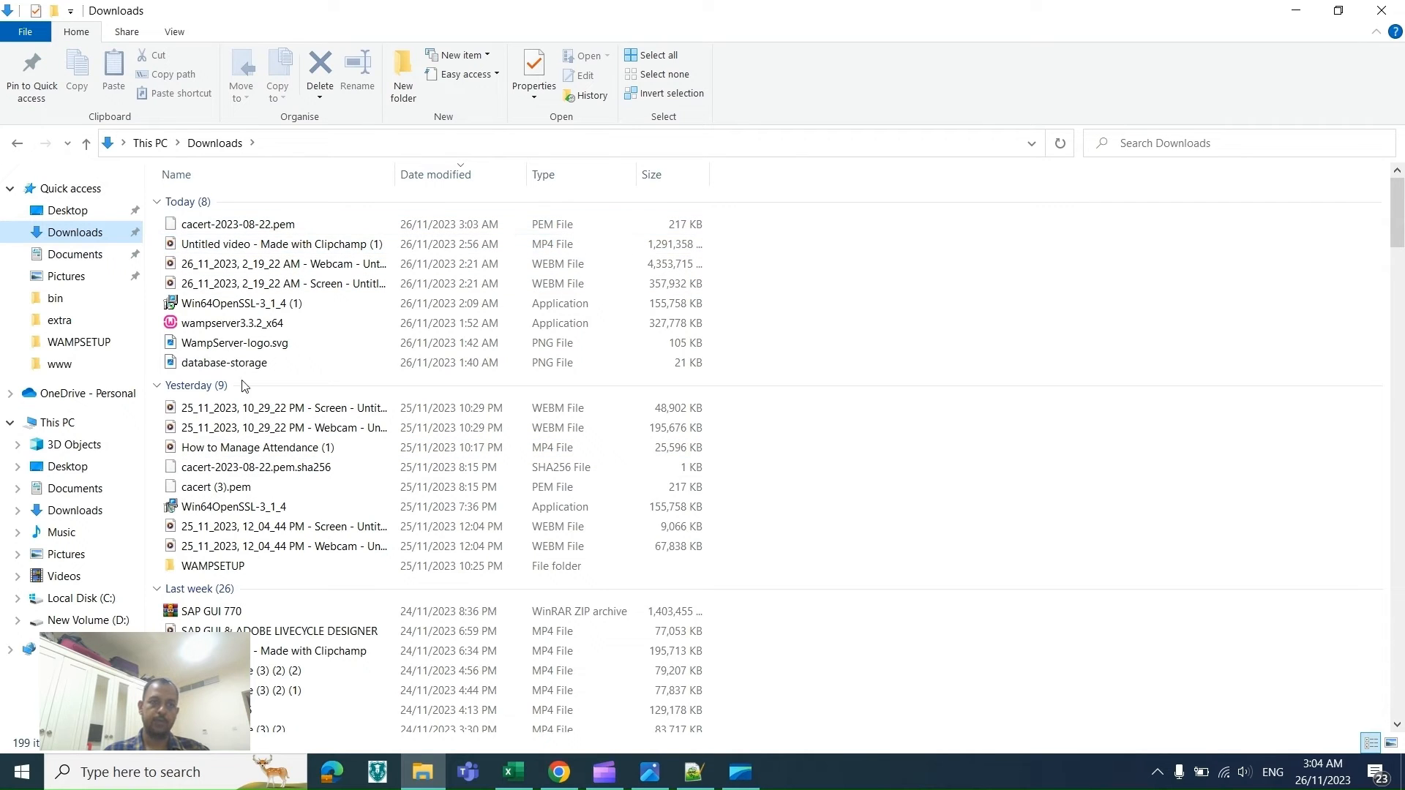
pyautogui.doubleClick(226, 566)
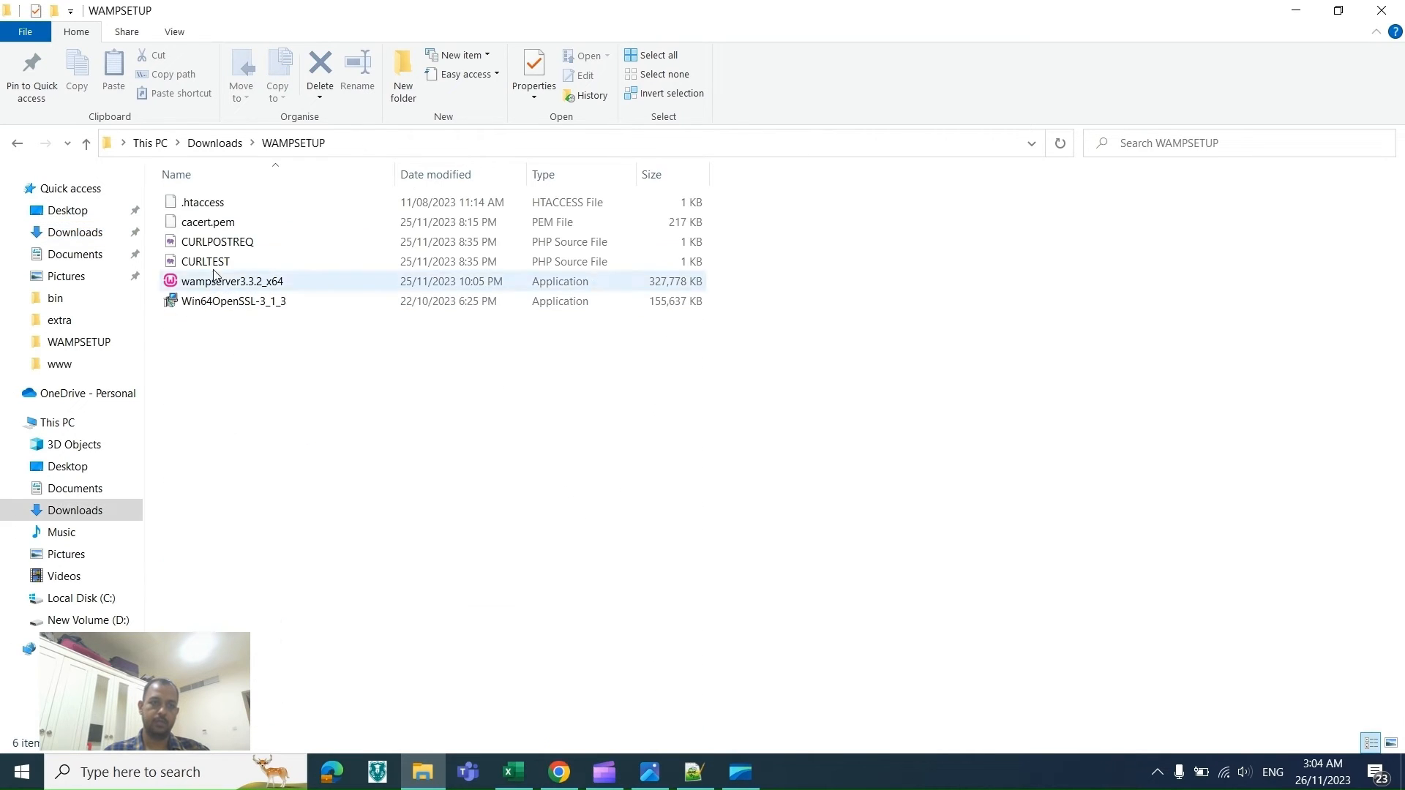
pyautogui.click(200, 221)
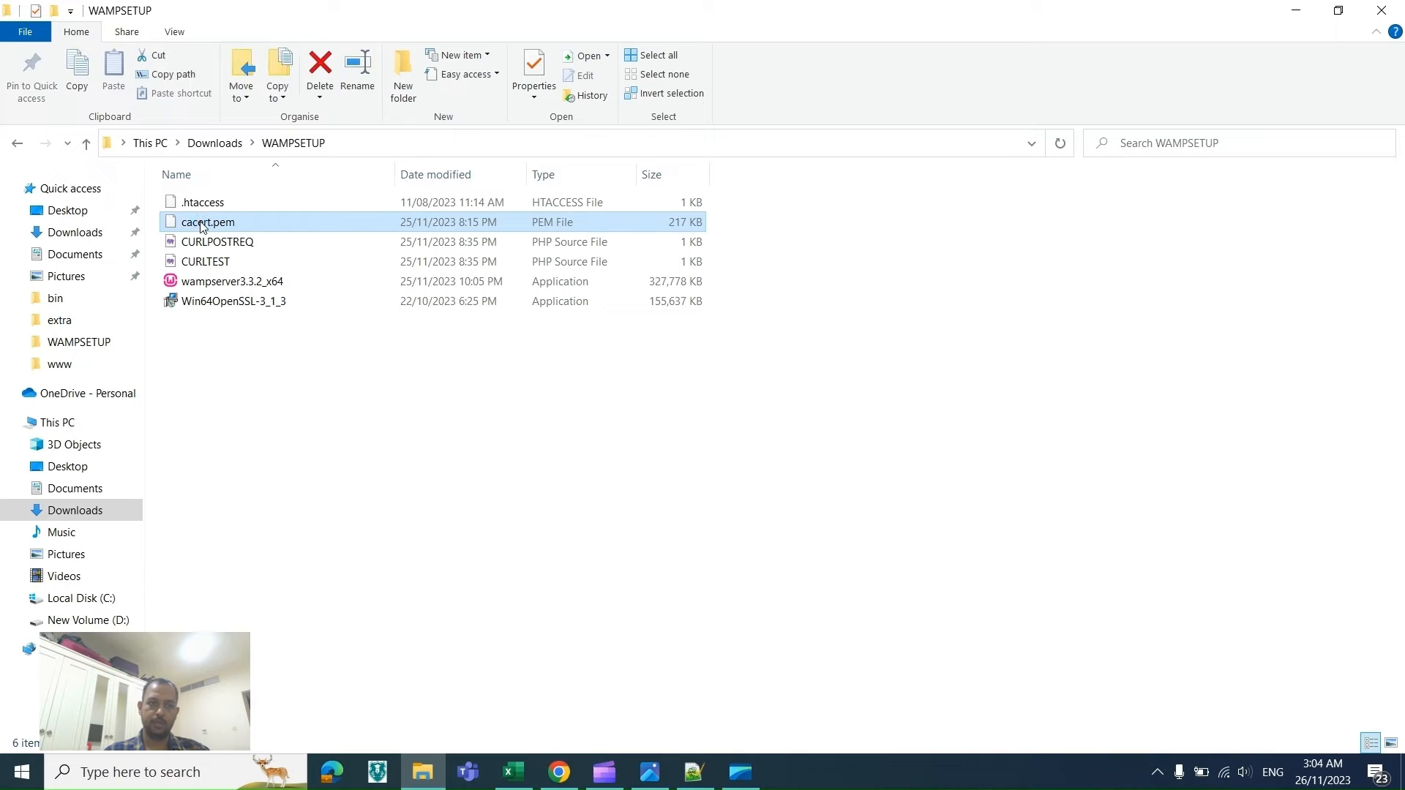
pyautogui.hotkey('ctrl', 'c')
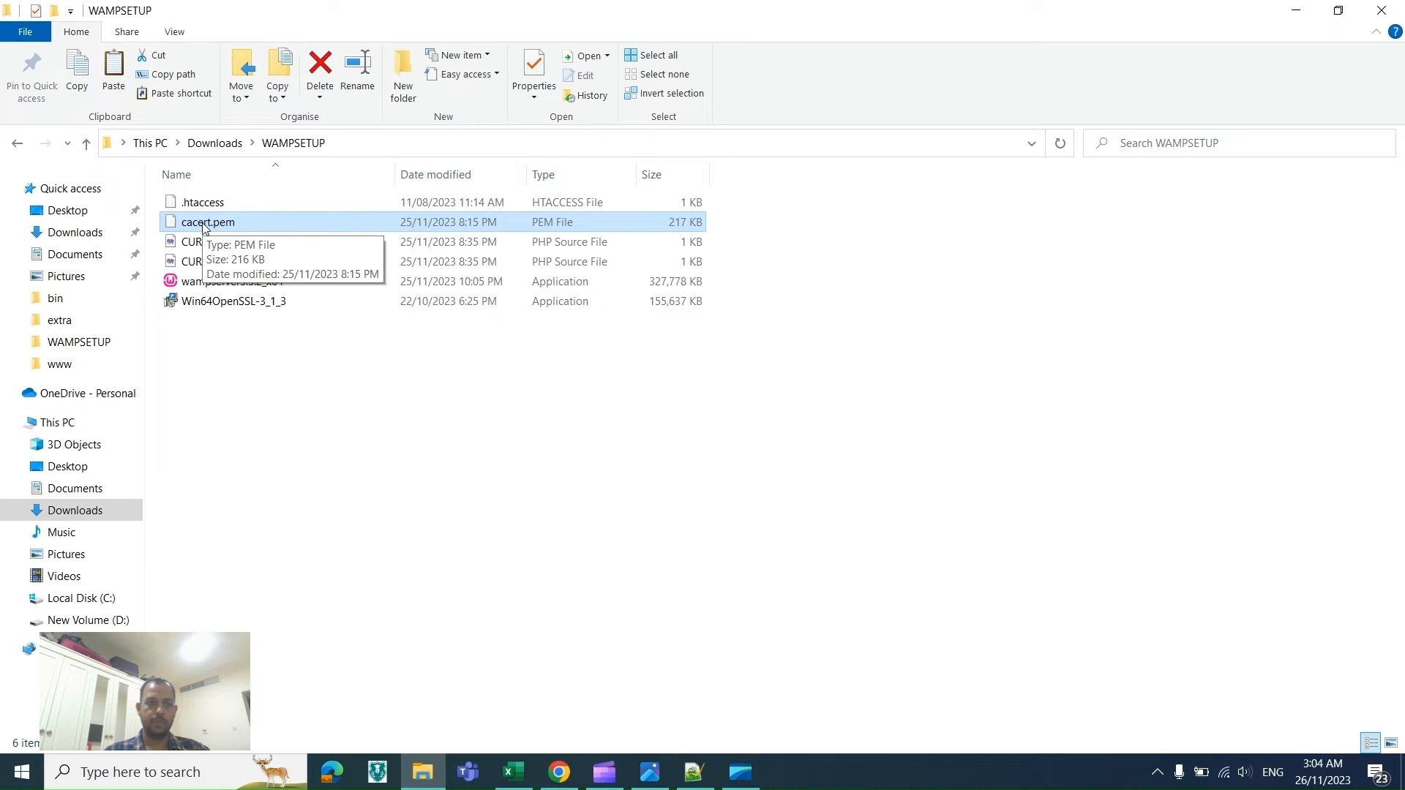
pyautogui.hotkey('alt', 'Tab')
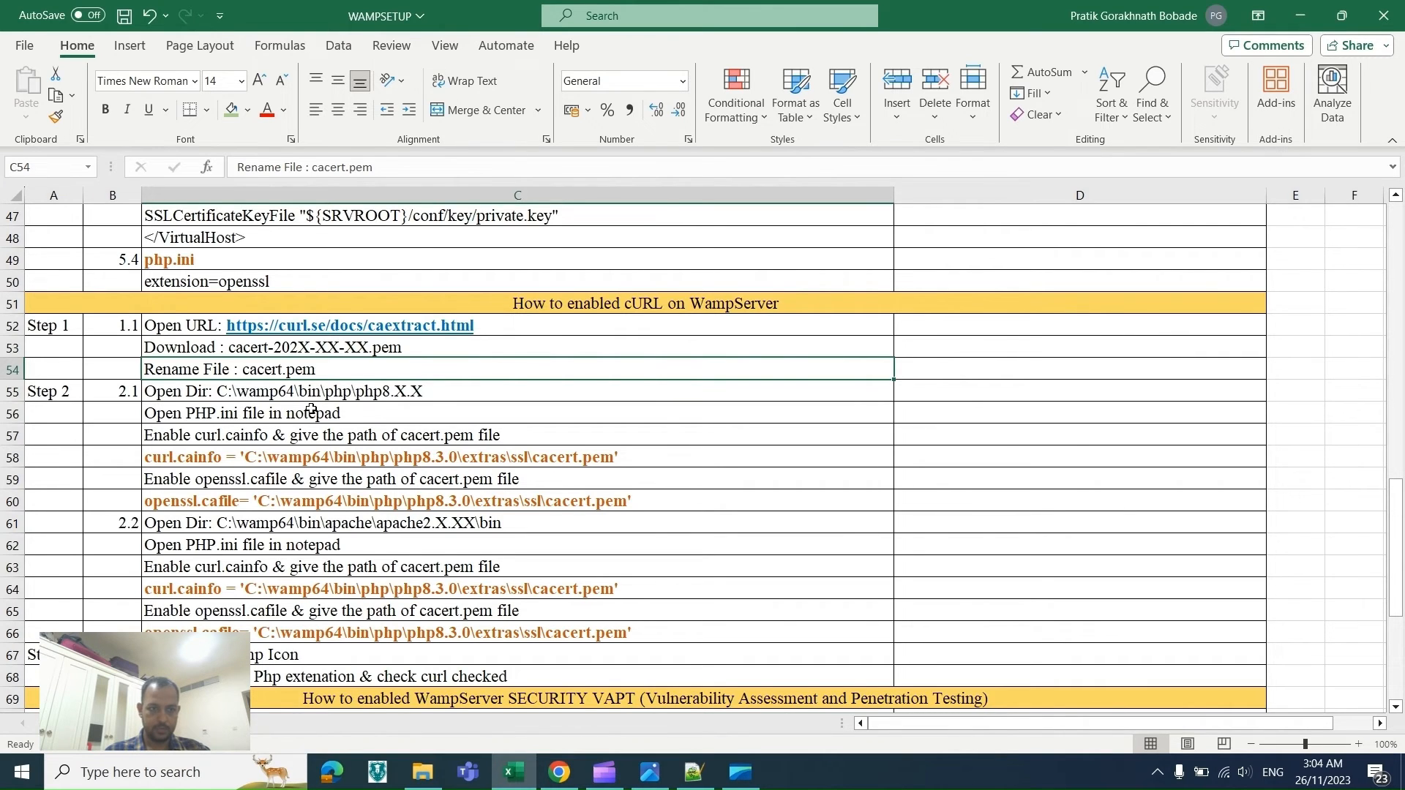
# Step: Paste cacert.pem into the C:\wamp64\bin\php\php8.3.0\extras\ssl folder
pyautogui.hotkey('alt', 'Tab')
pyautogui.click(93, 368)
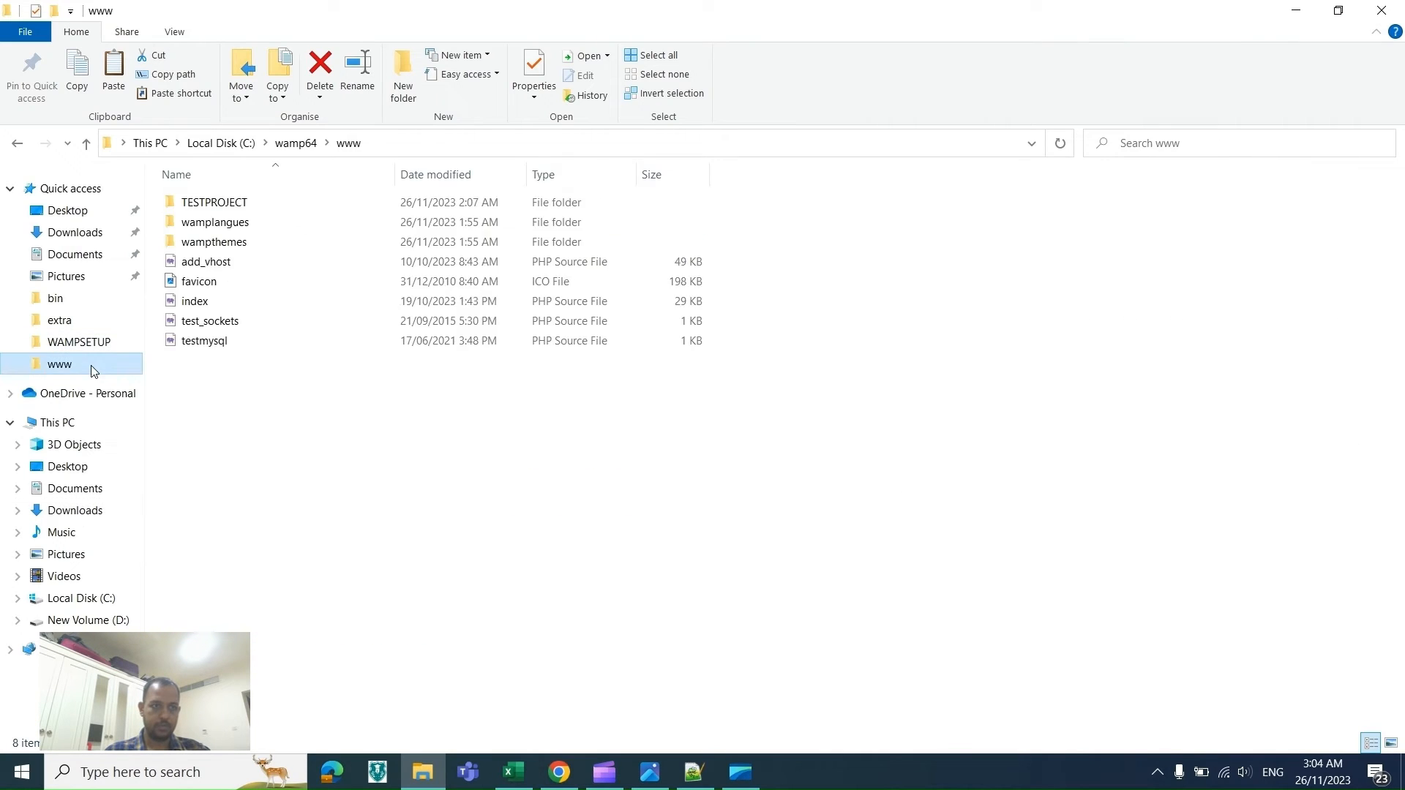
pyautogui.click(287, 144)
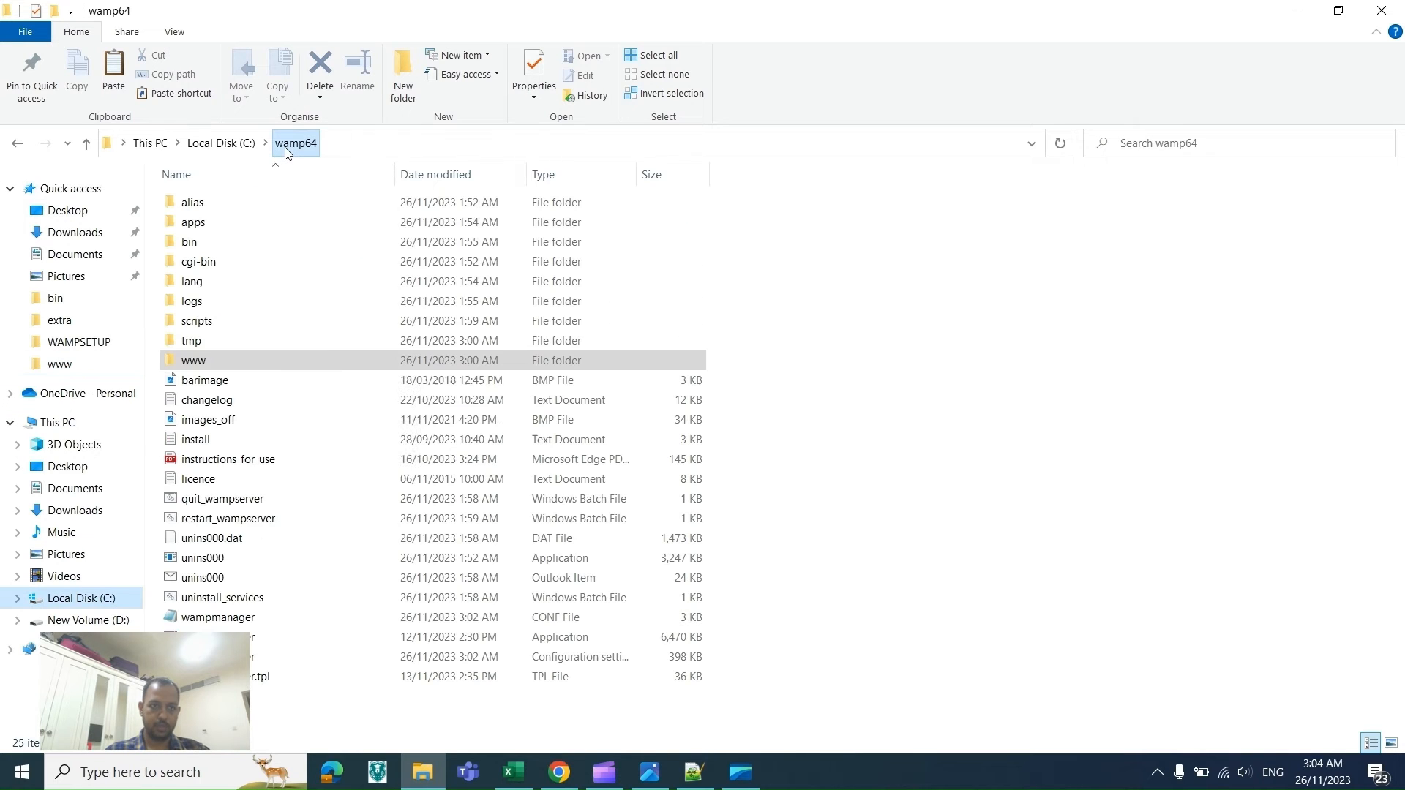
pyautogui.doubleClick(192, 243)
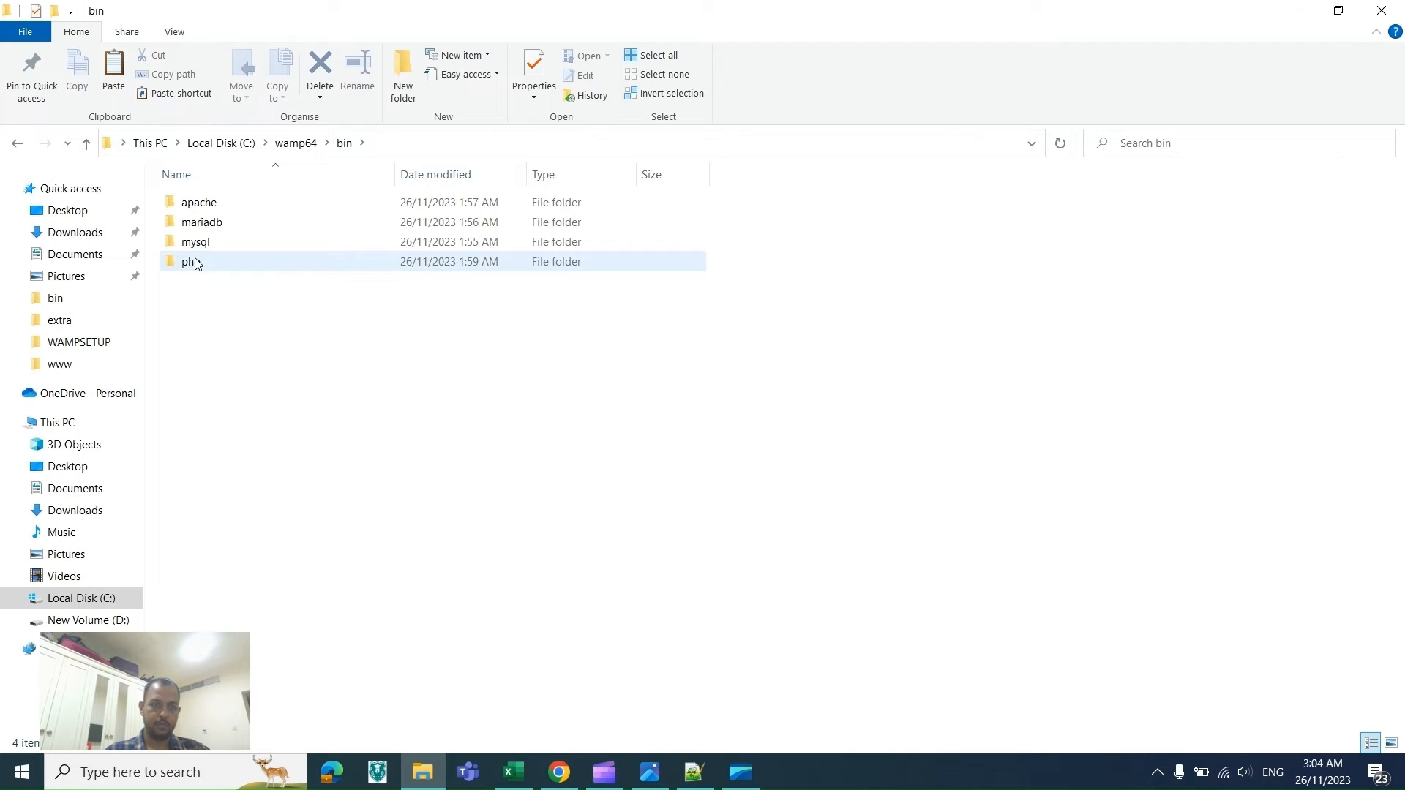
pyautogui.doubleClick(194, 262)
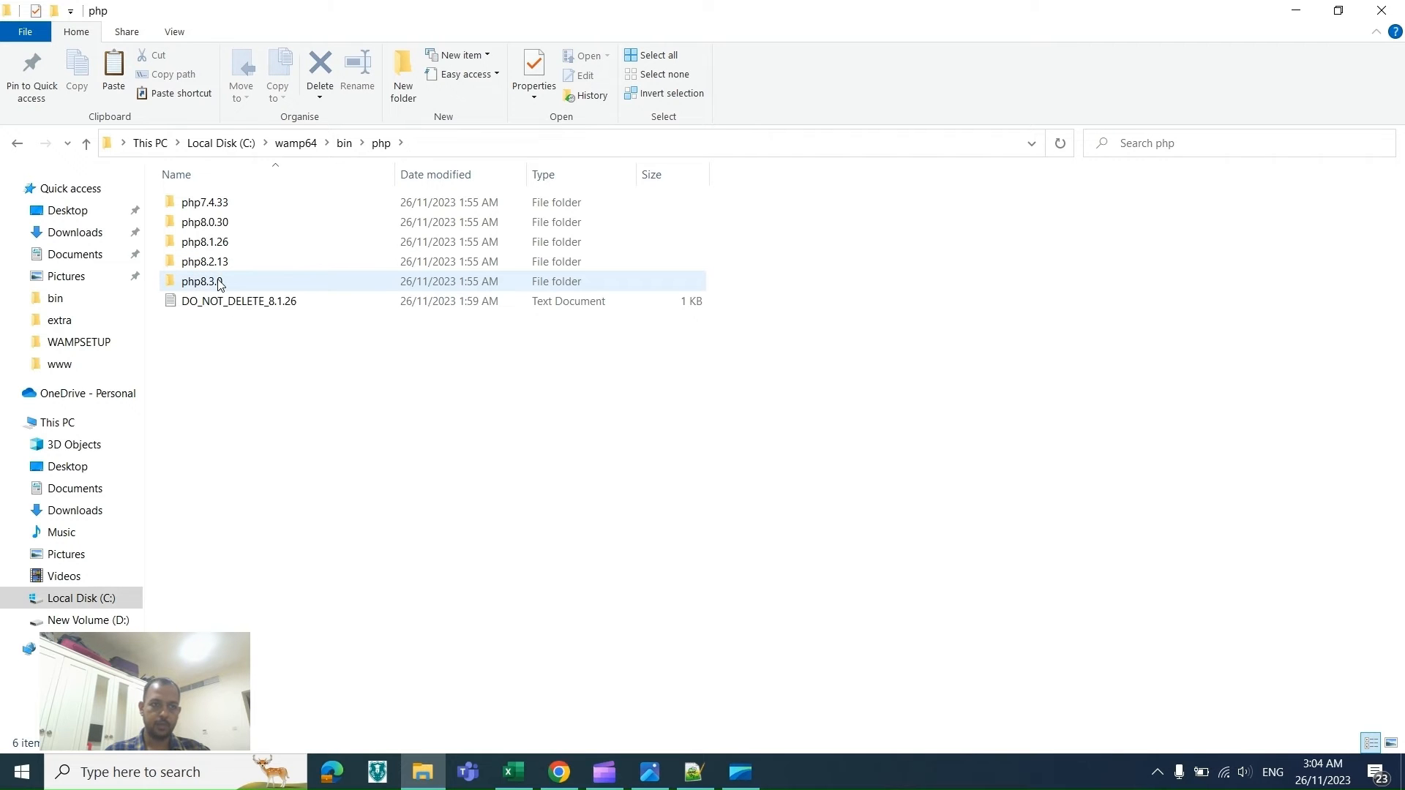
pyautogui.doubleClick(219, 284)
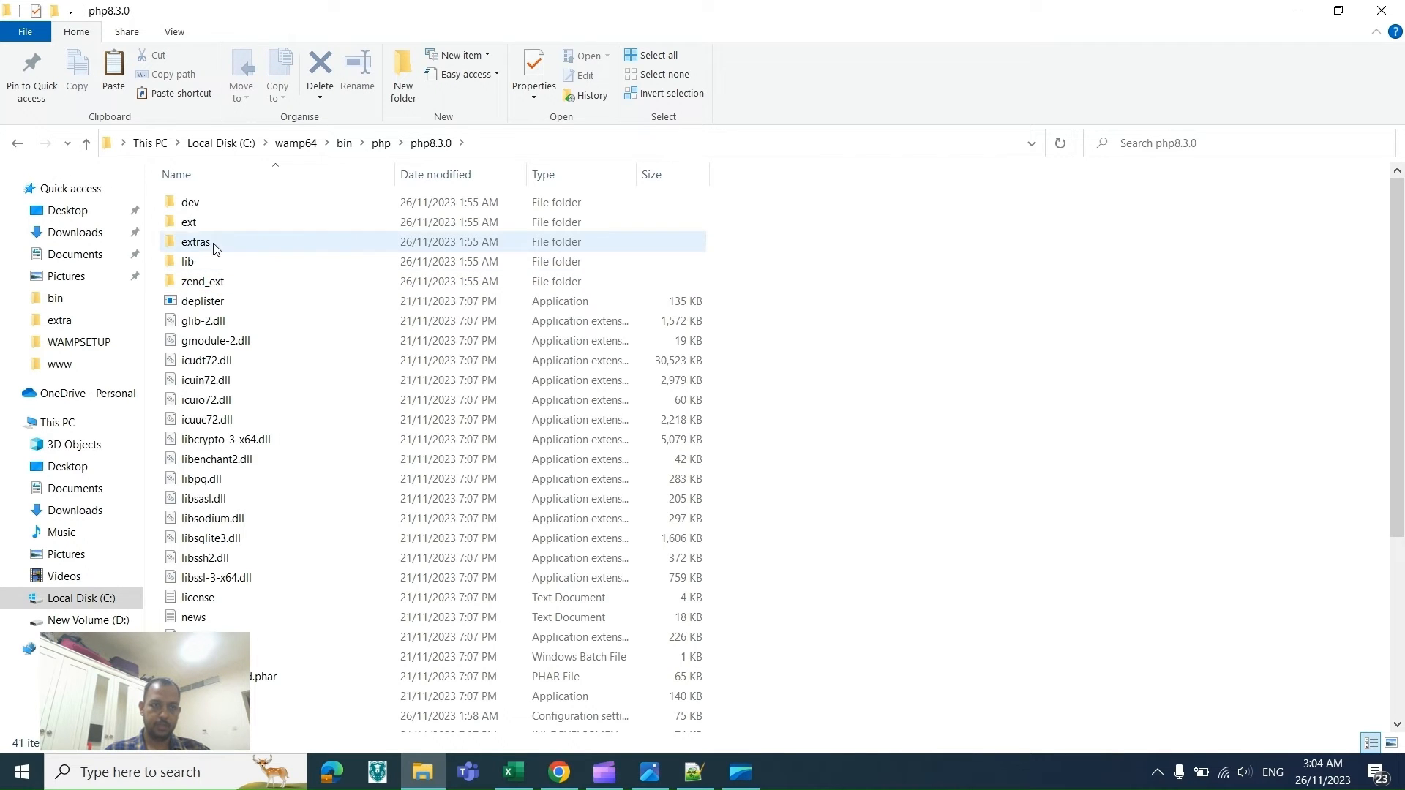
pyautogui.doubleClick(204, 242)
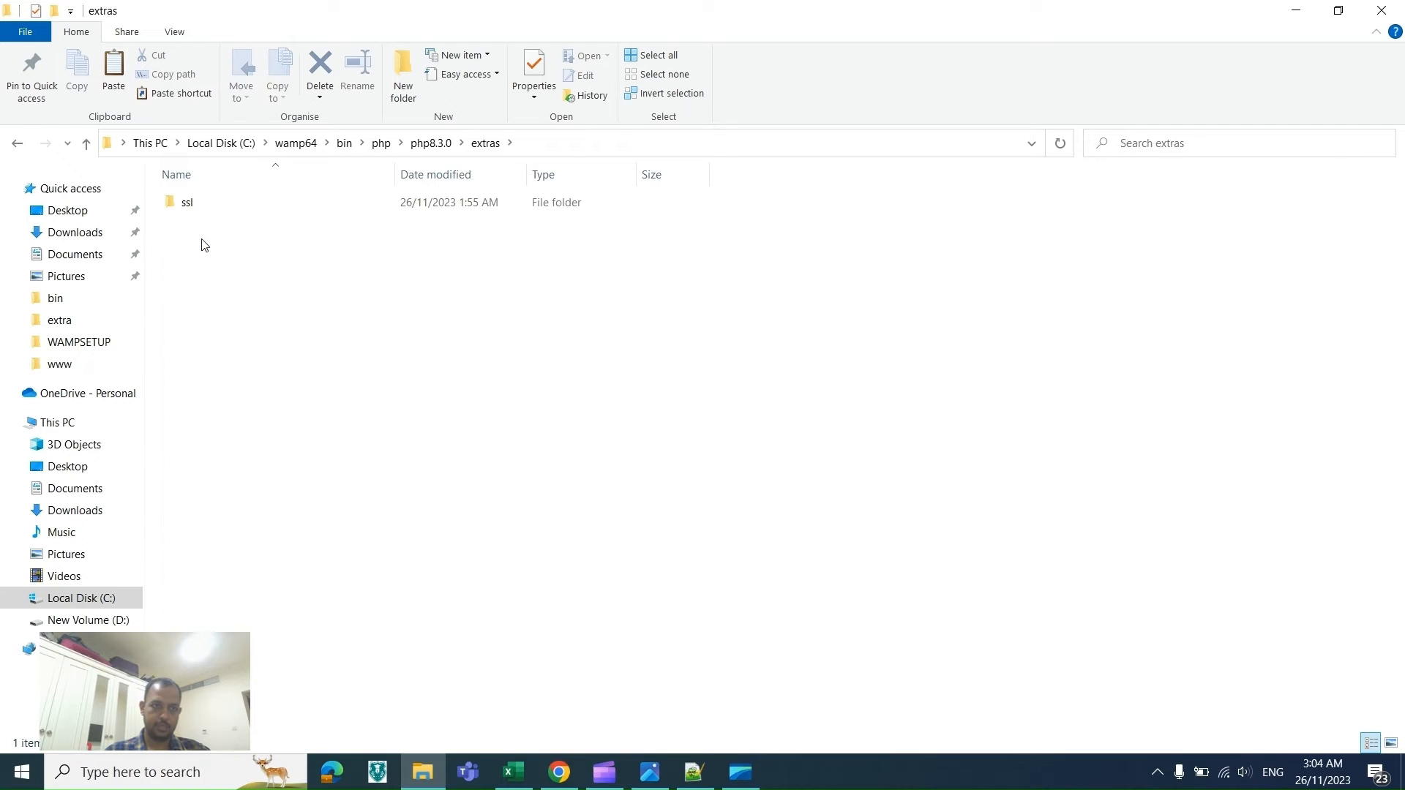
pyautogui.doubleClick(202, 207)
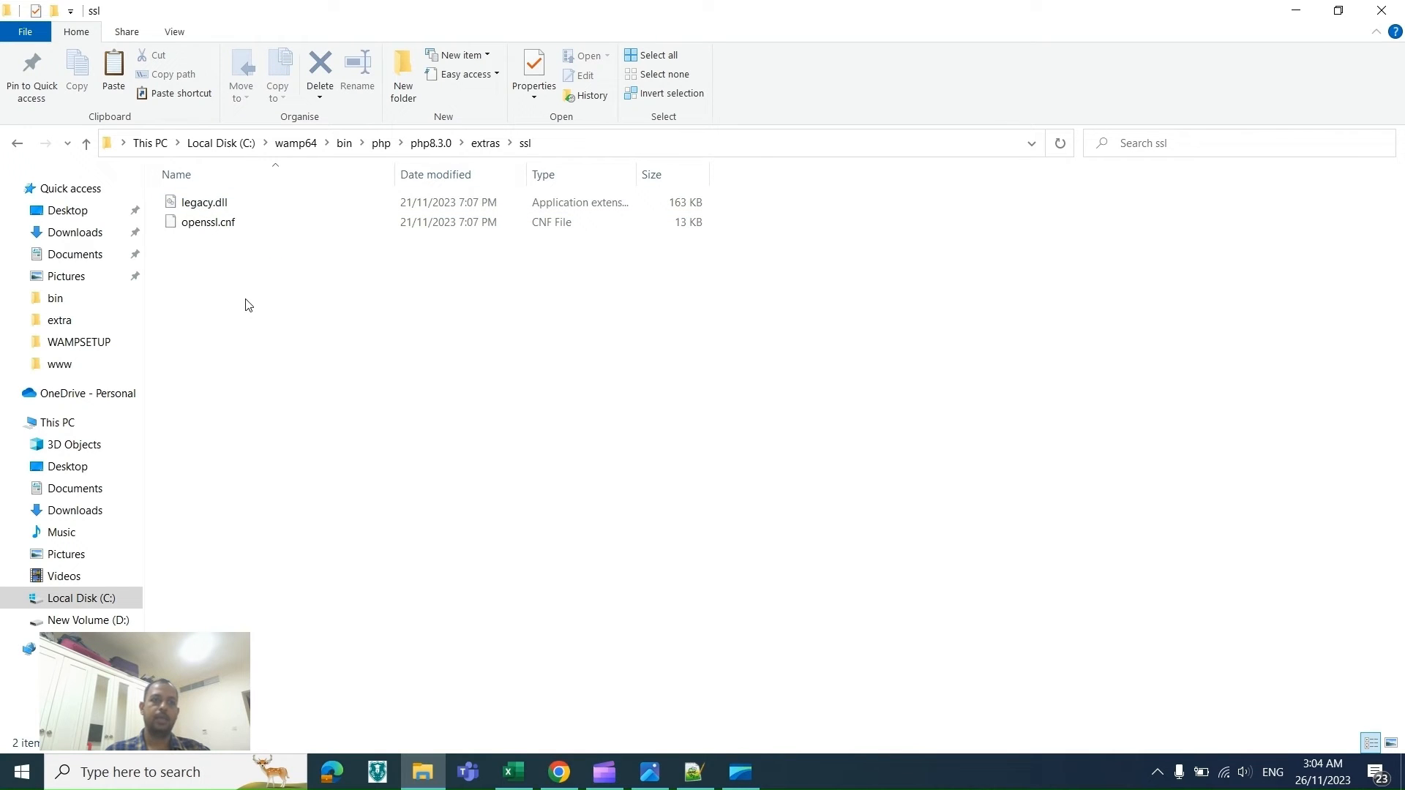
pyautogui.hotkey('ctrl', 'v')
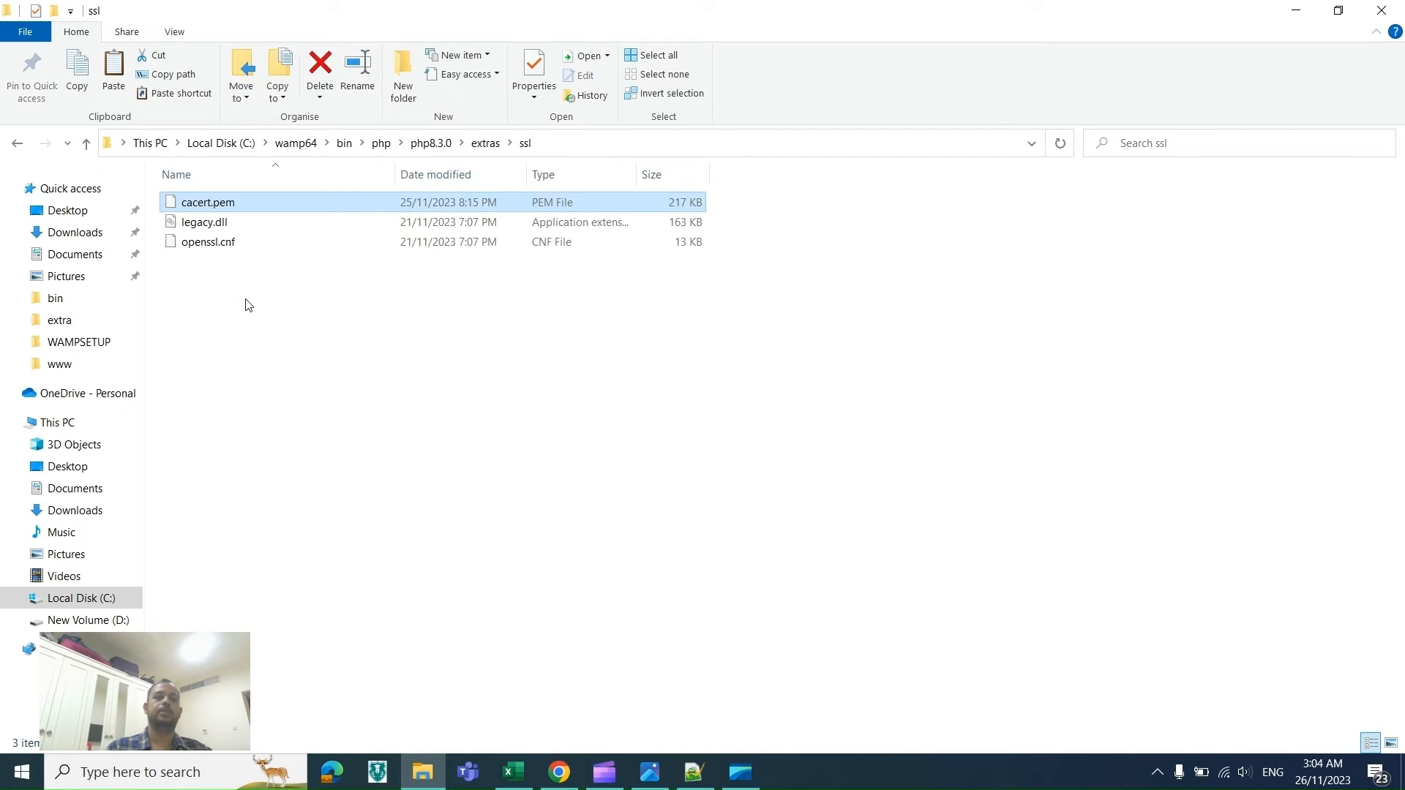
# Step: Copy the ssl folder path and insert it into a new checklist row 55 below the rename instruction
pyautogui.click(558, 150)
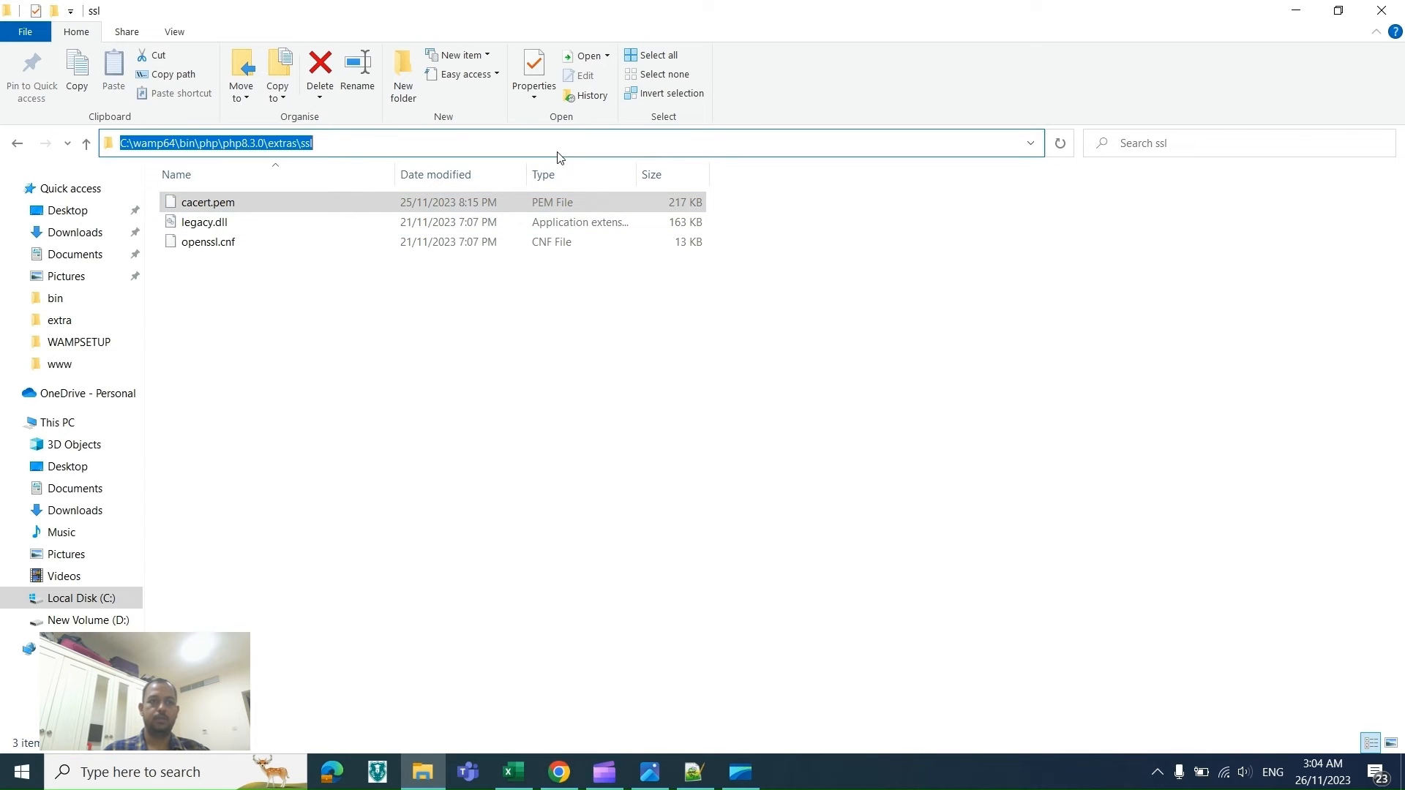
pyautogui.hotkey('alt', 'Tab')
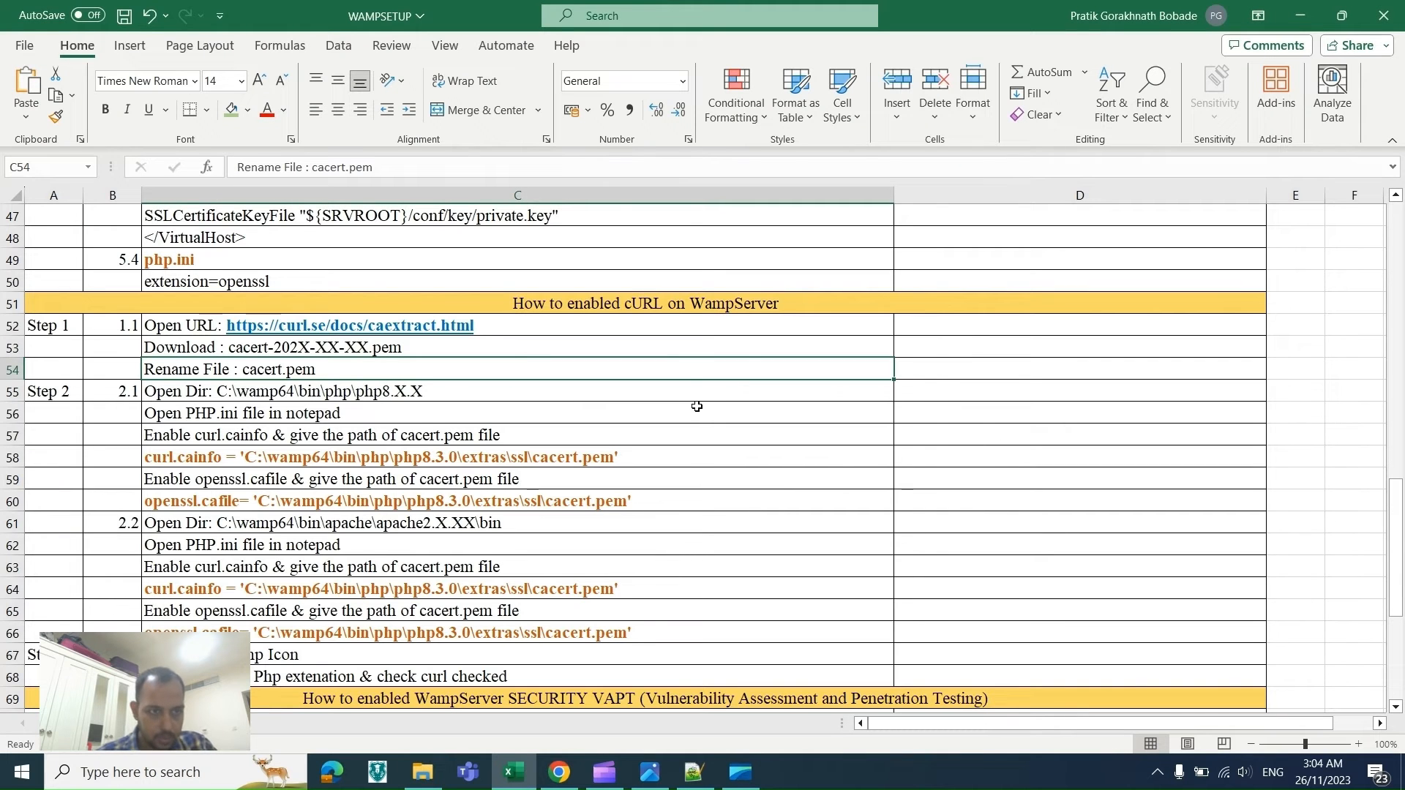
pyautogui.click(8, 390)
pyautogui.rightClick(9, 391)
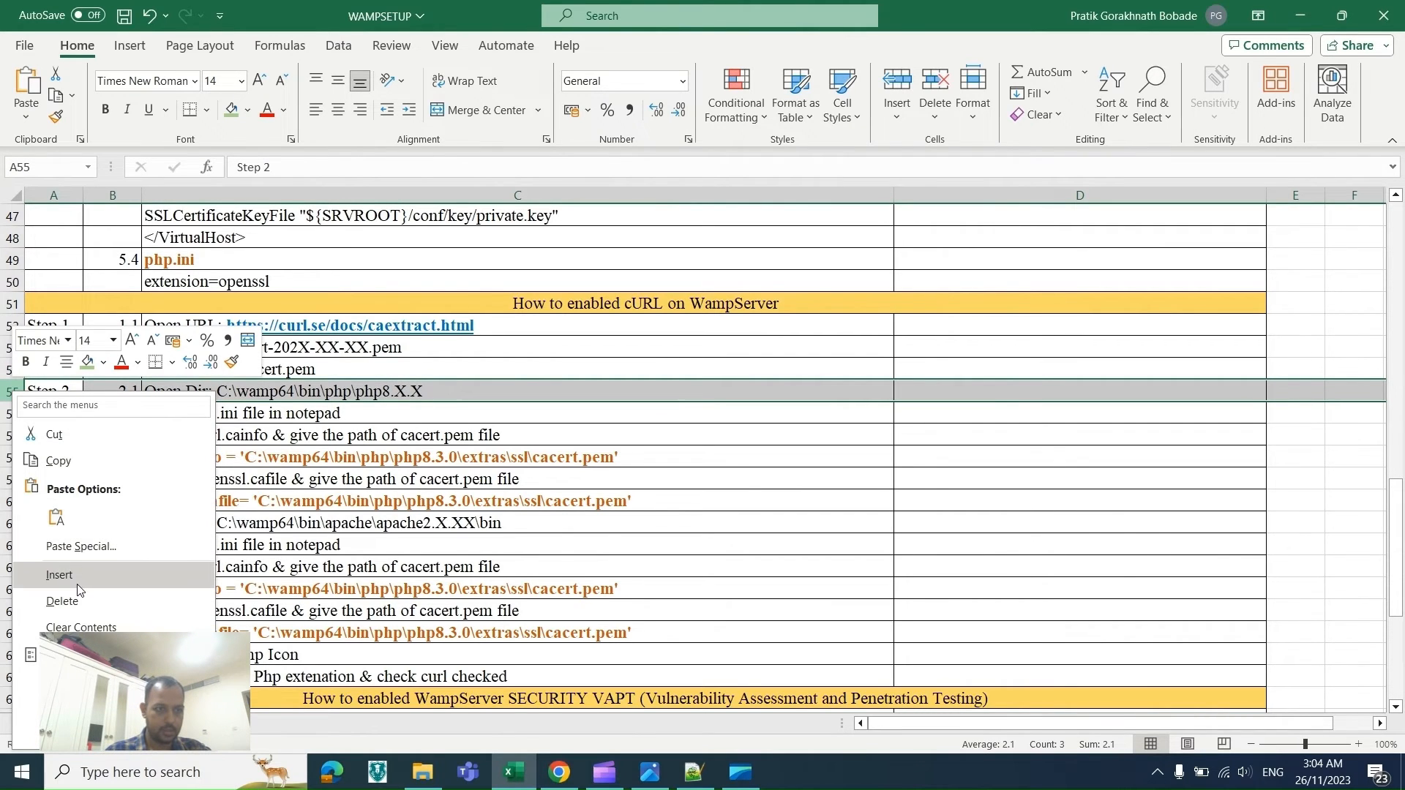
pyautogui.click(59, 575)
pyautogui.click(176, 393)
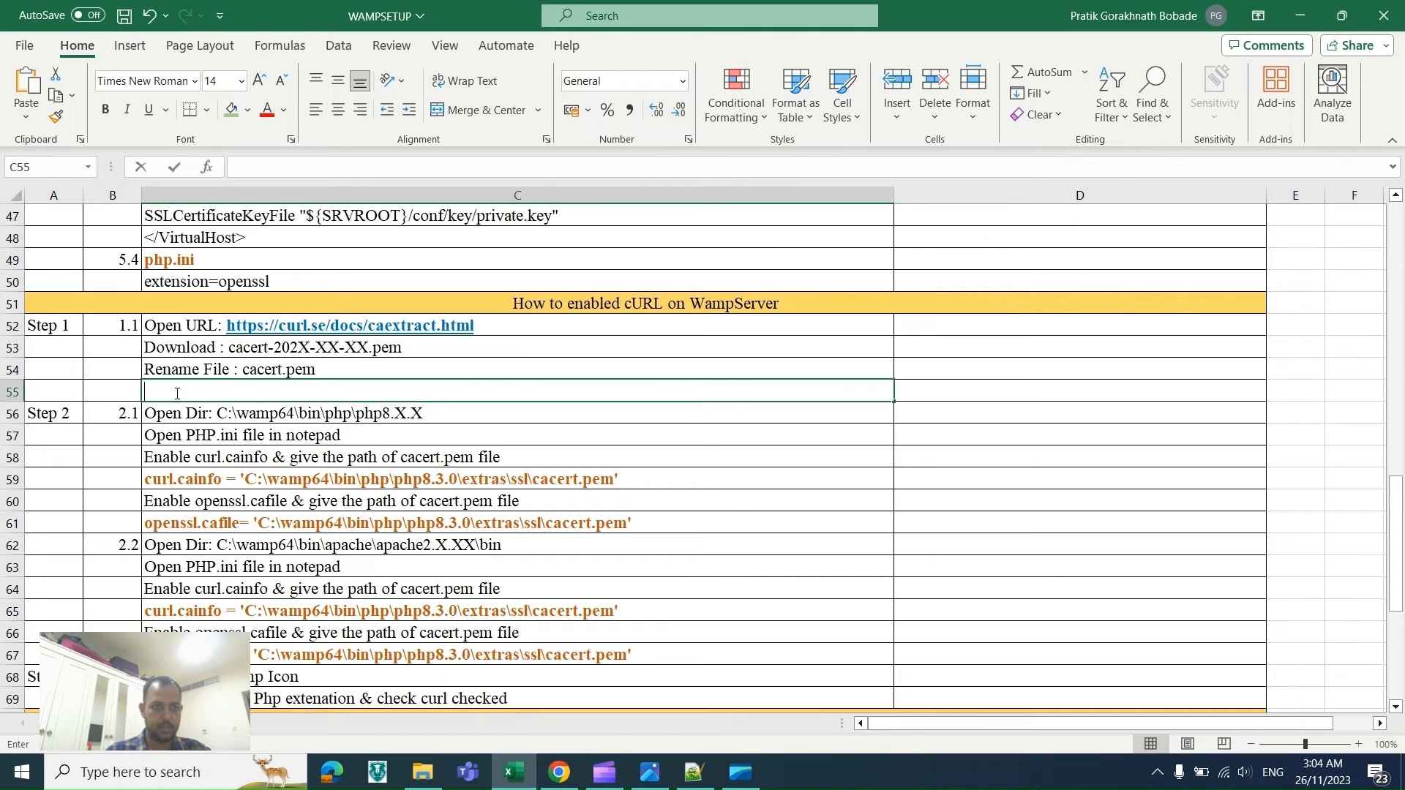
pyautogui.hotkey('ctrl', 'v')
pyautogui.click(549, 358)
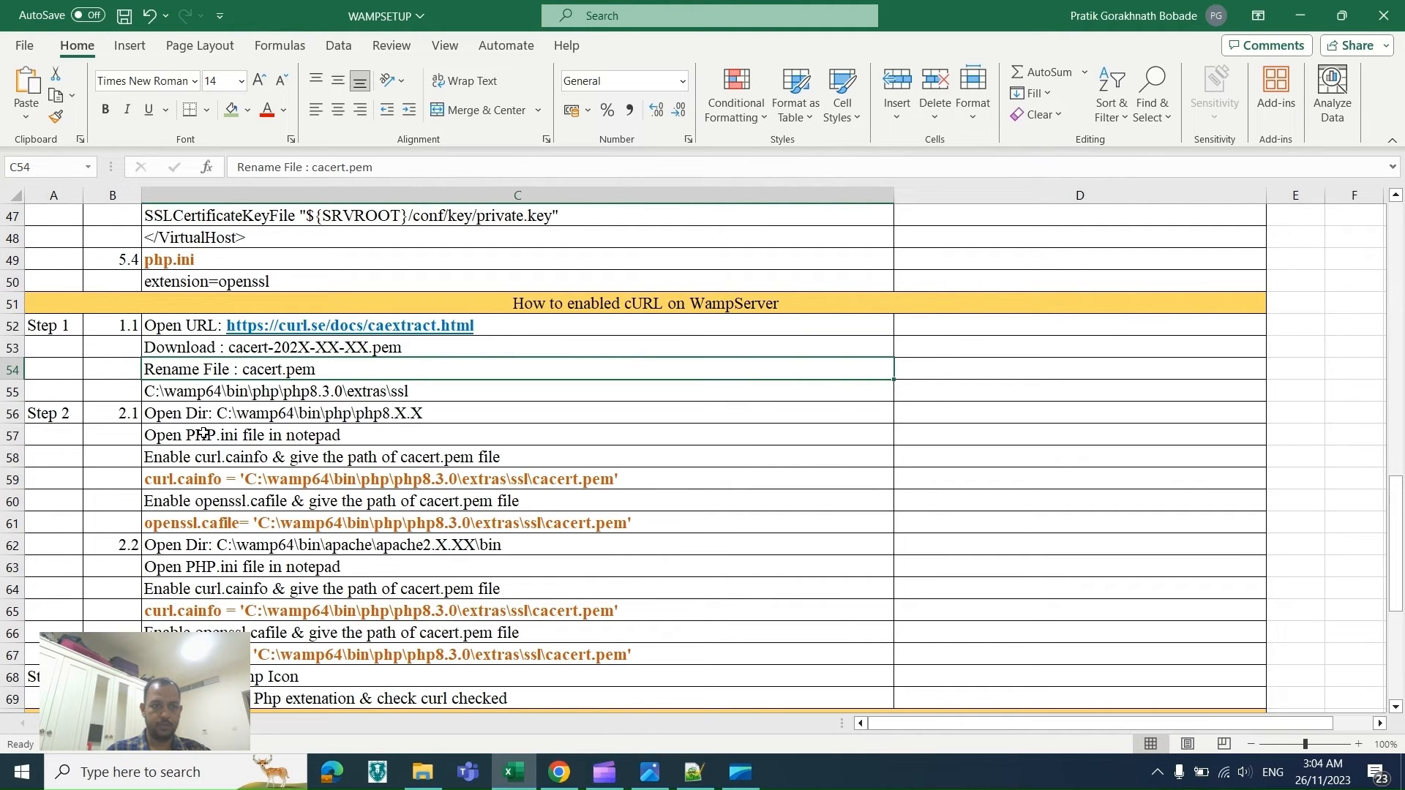
pyautogui.hotkey('alt', 'Tab')
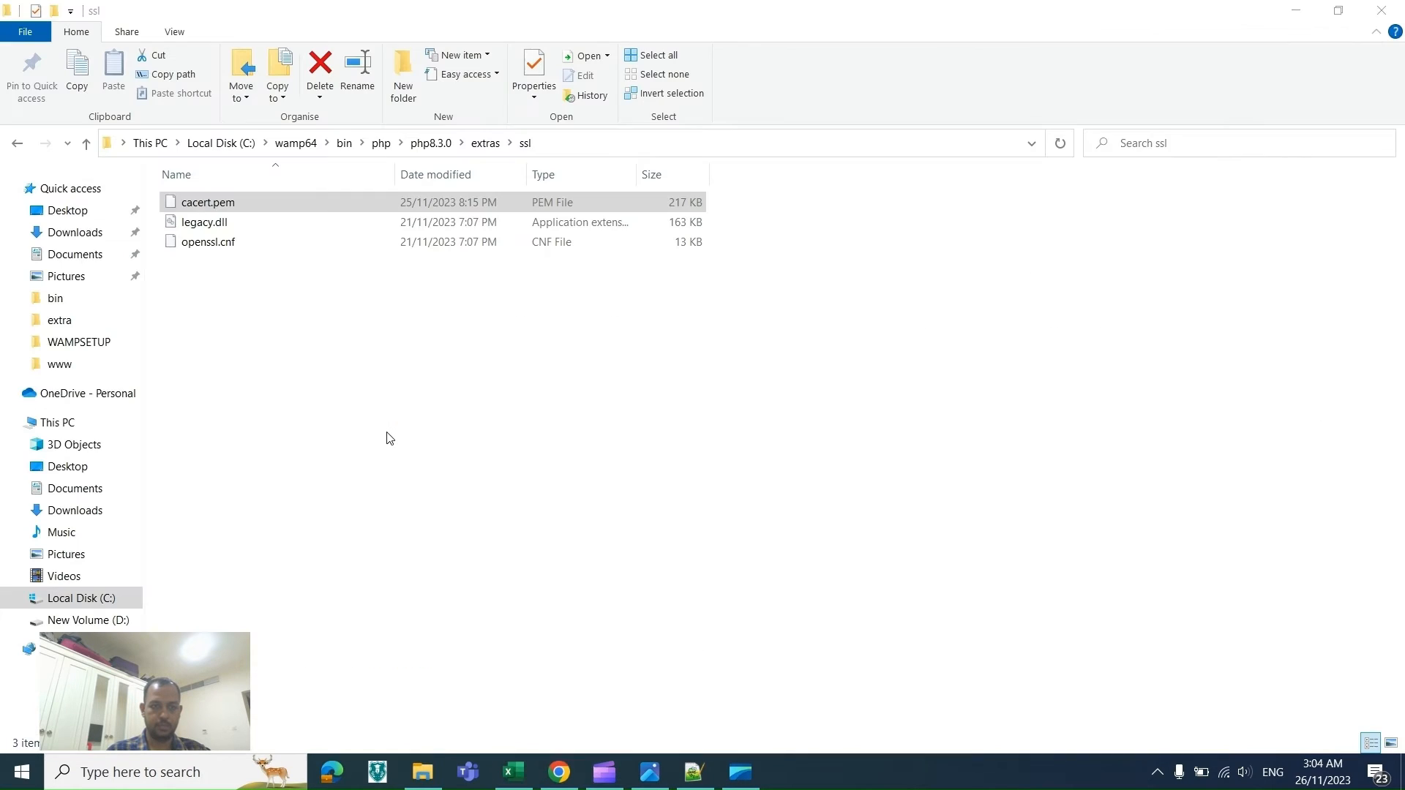
pyautogui.hotkey('alt', 'Tab')
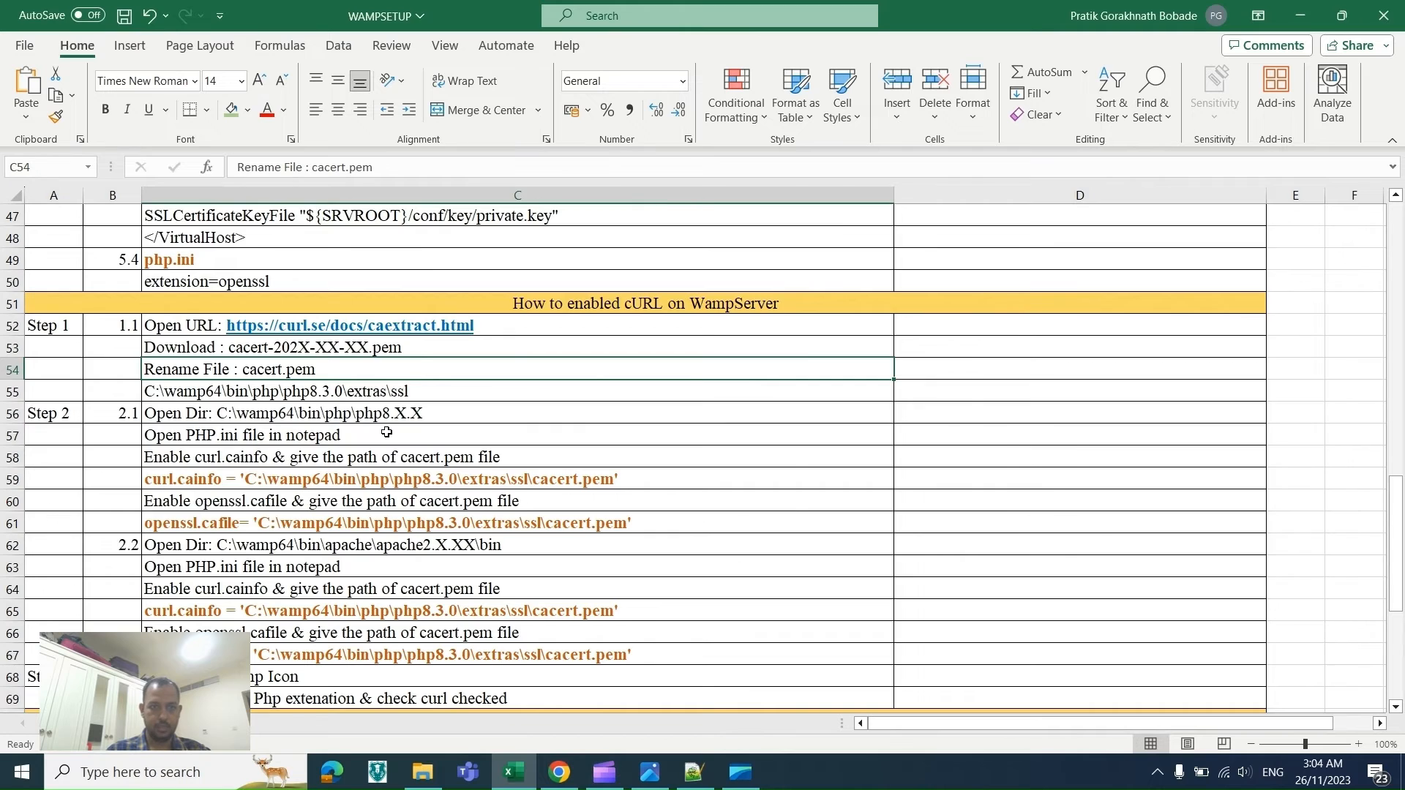
pyautogui.hotkey('alt', 'Tab')
pyautogui.hotkey('alt', 'Tab')
pyautogui.hotkey('alt', 'Tab')
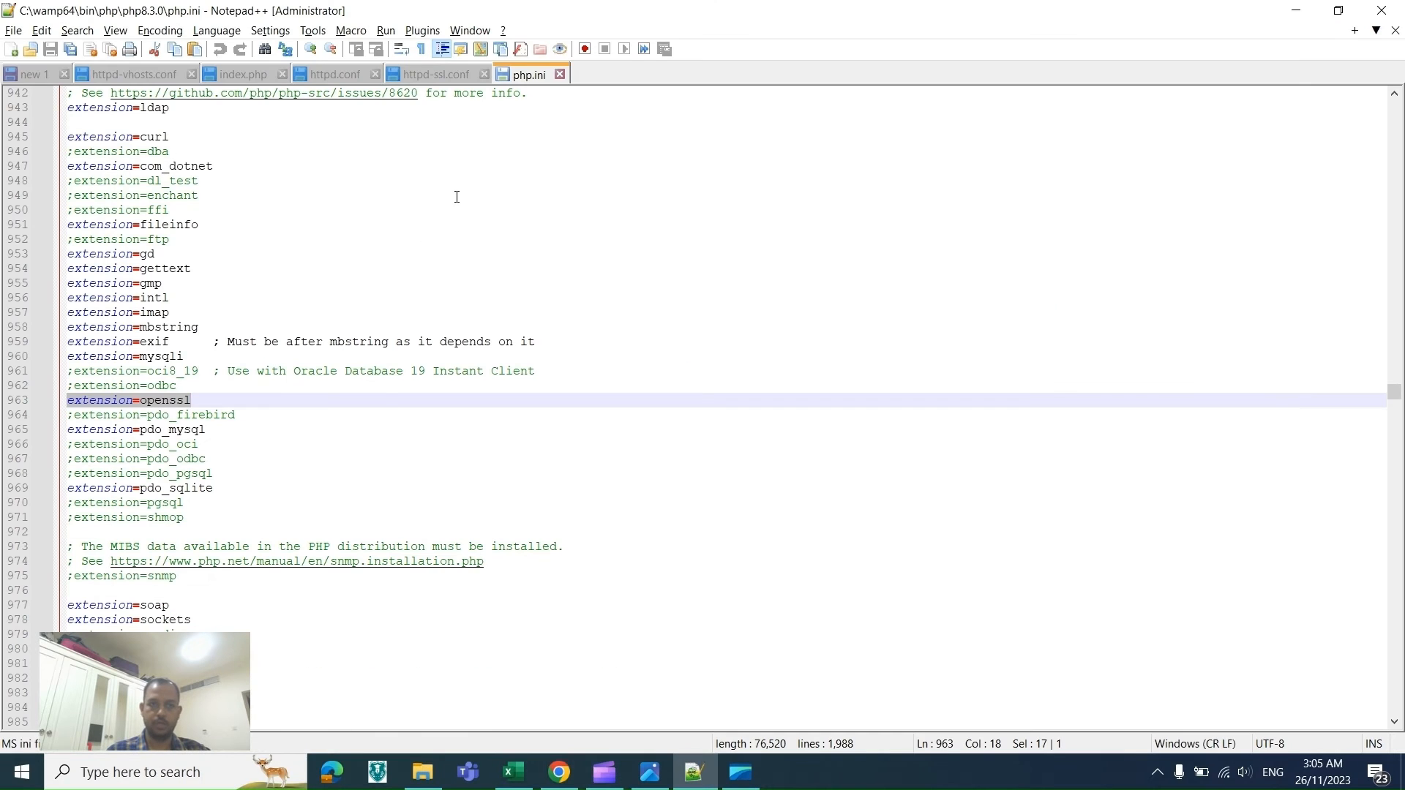
pyautogui.hotkey('alt', 'Tab')
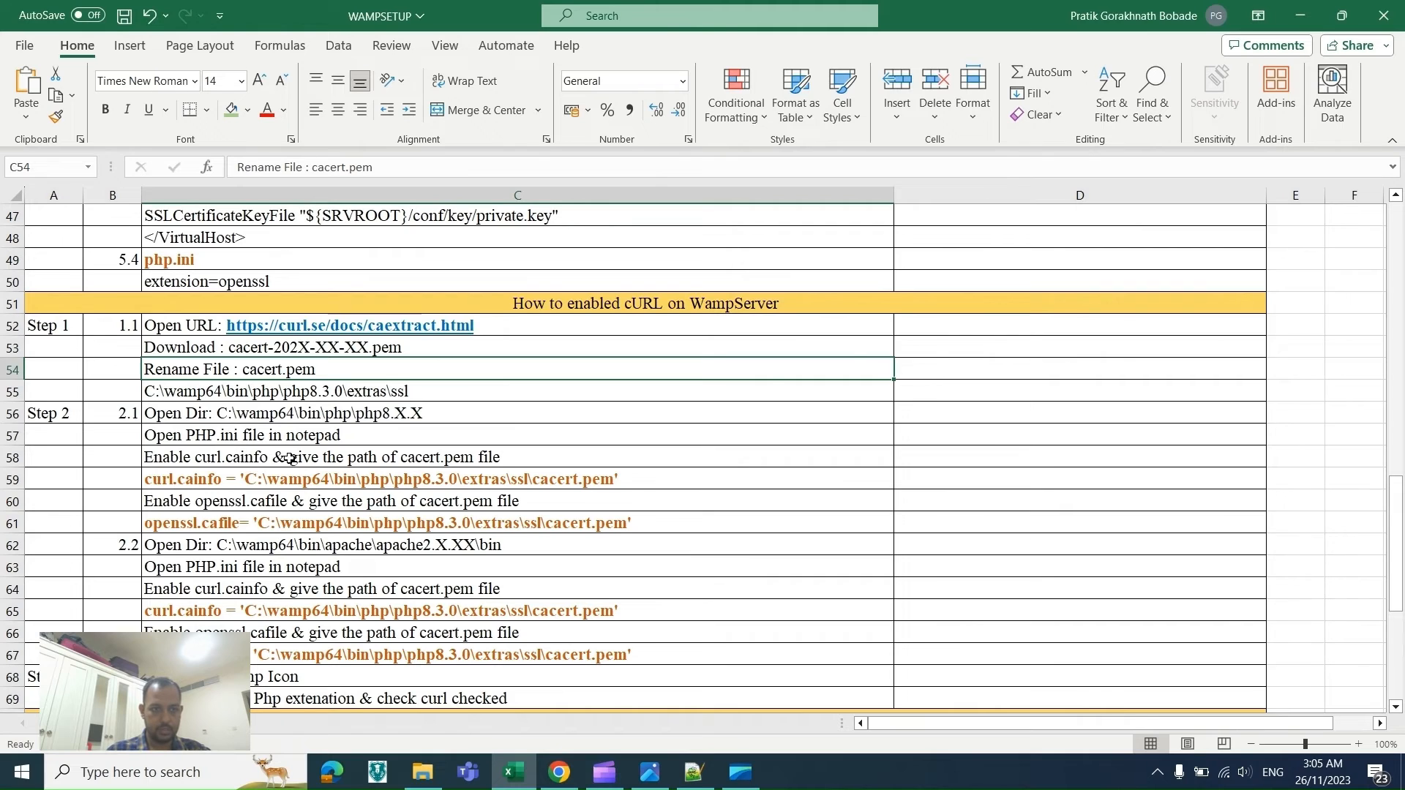
# Step: Copy curl.cainfo from the checklist, find it in php.ini, and uncomment that line
pyautogui.doubleClick(269, 458)
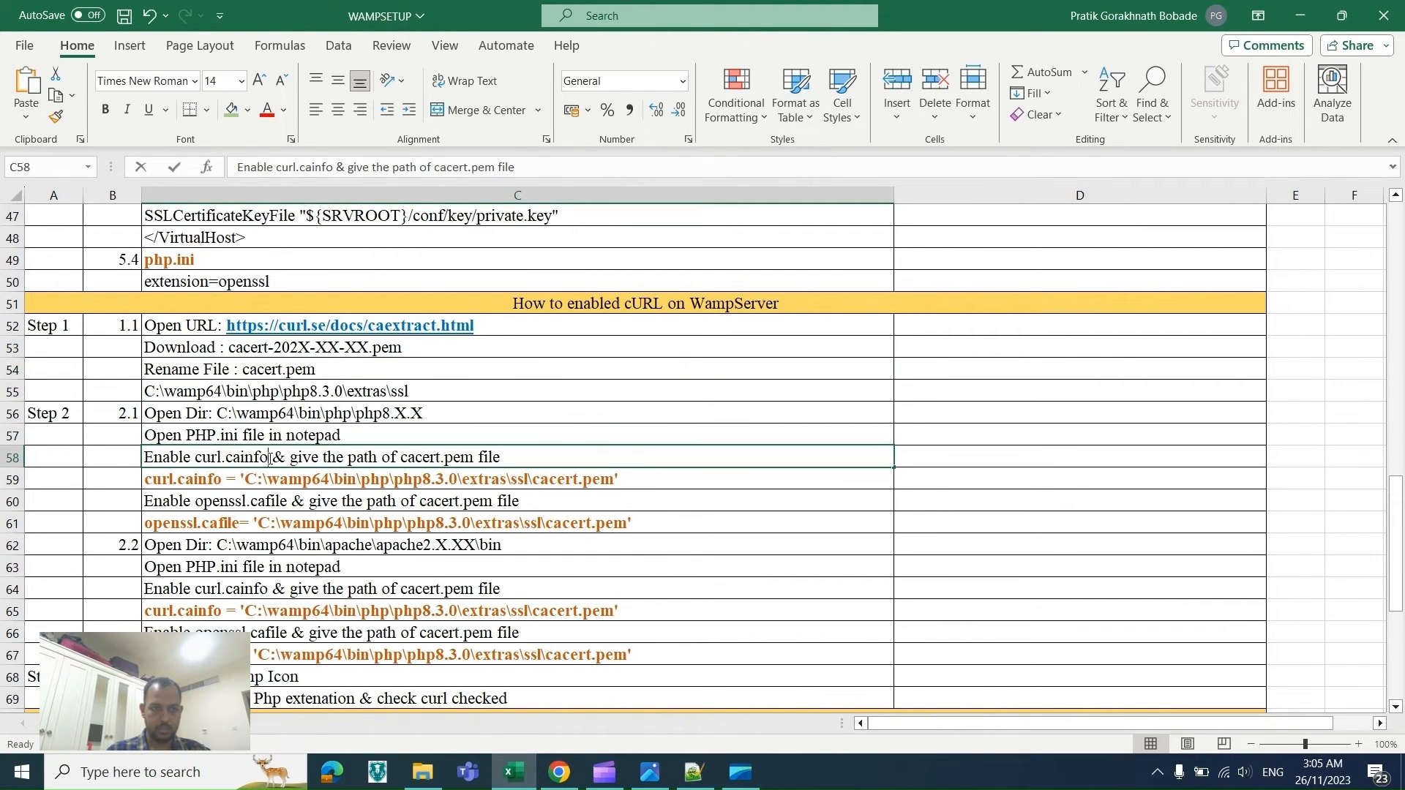
pyautogui.moveTo(269, 459); pyautogui.dragTo(197, 462)
pyautogui.hotkey('ctrl', 'c')
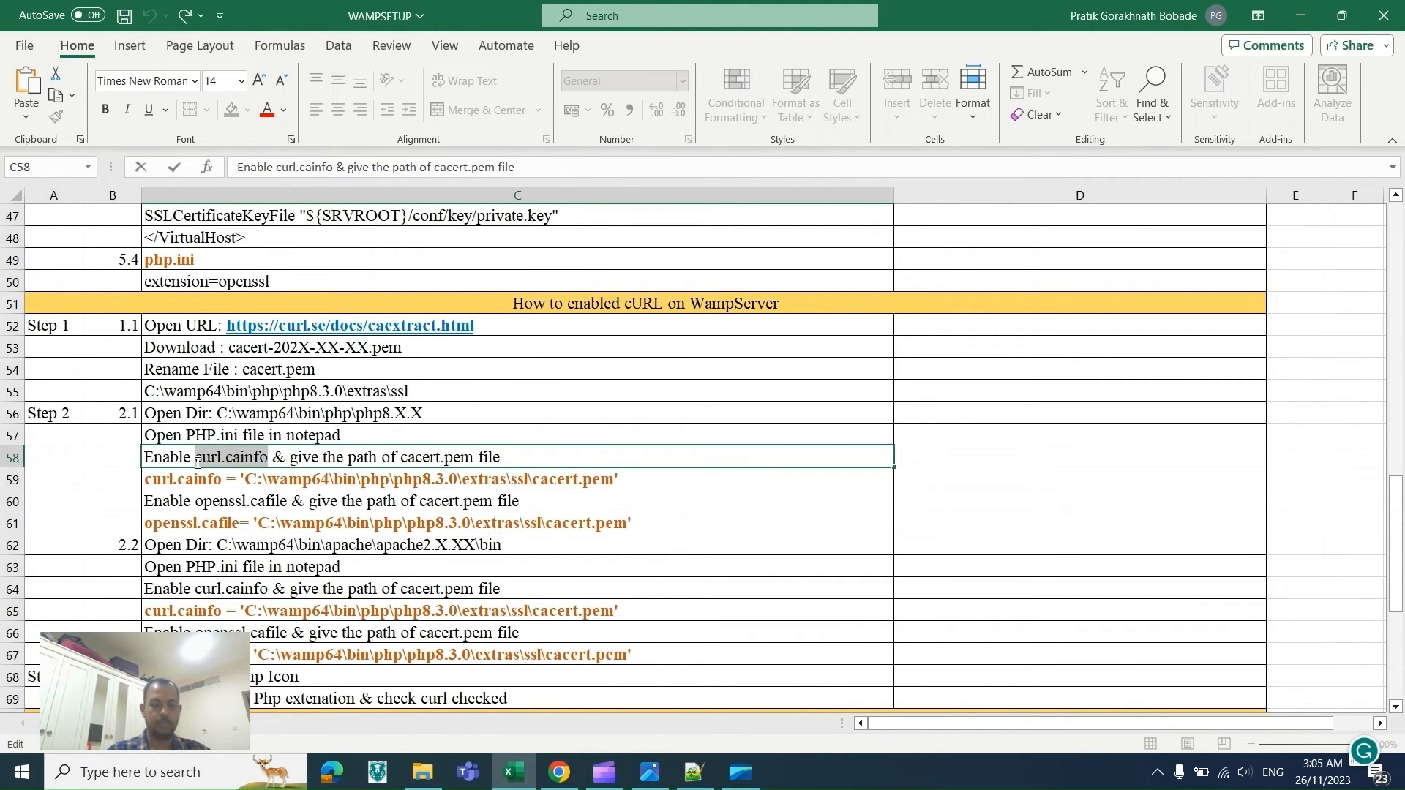
pyautogui.hotkey('alt', 'Tab')
pyautogui.hotkey('ctrl', 'f')
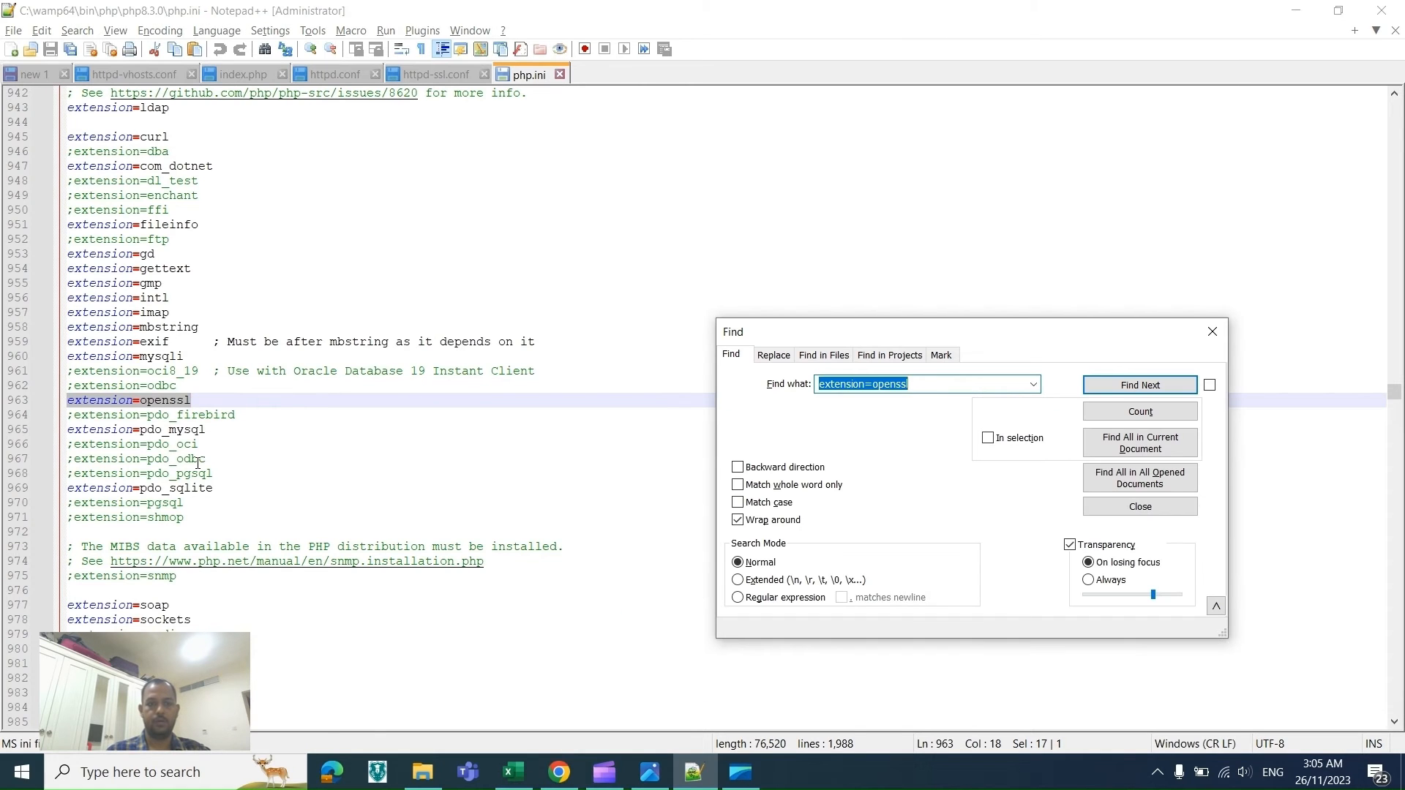
pyautogui.hotkey('ctrl', 'v')
pyautogui.press('Return')
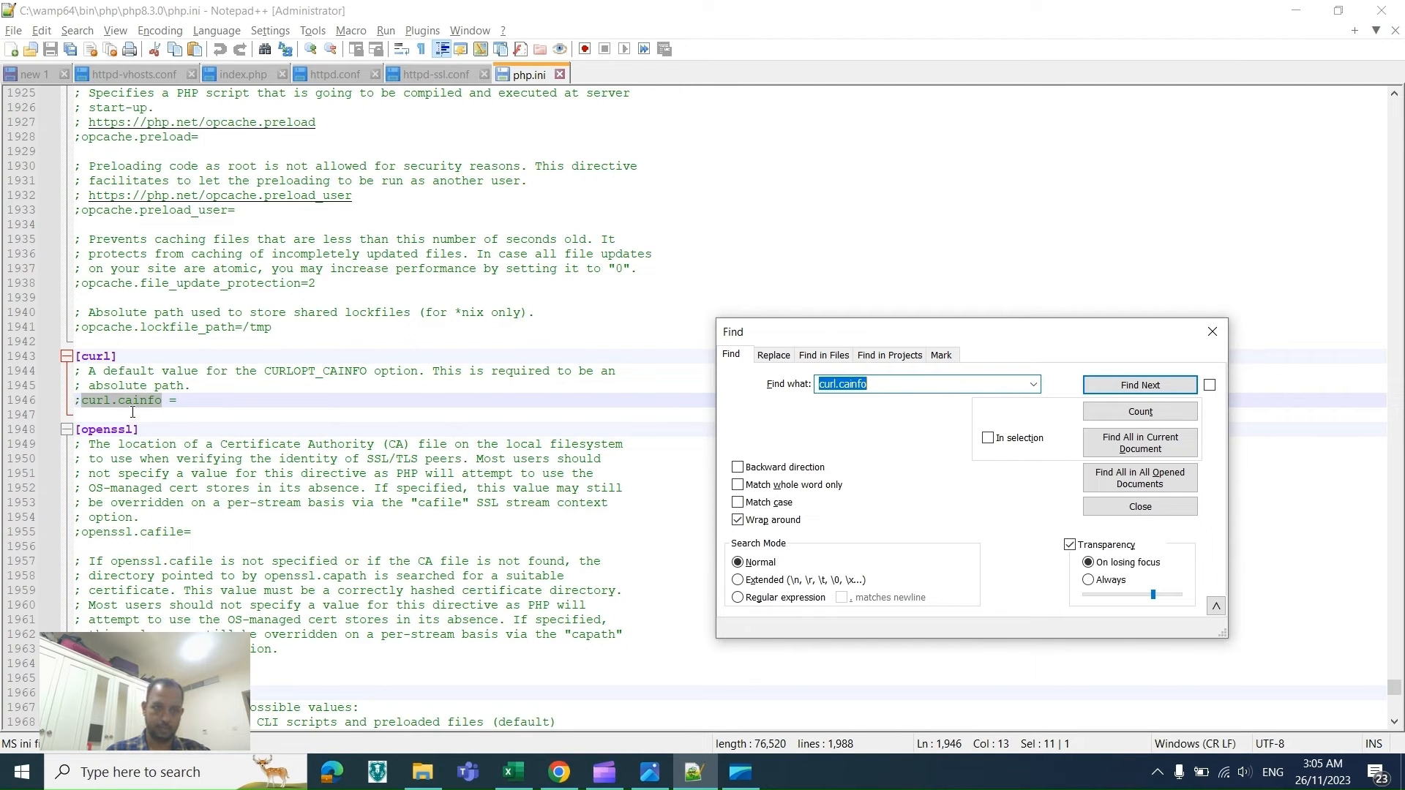
pyautogui.click(85, 403)
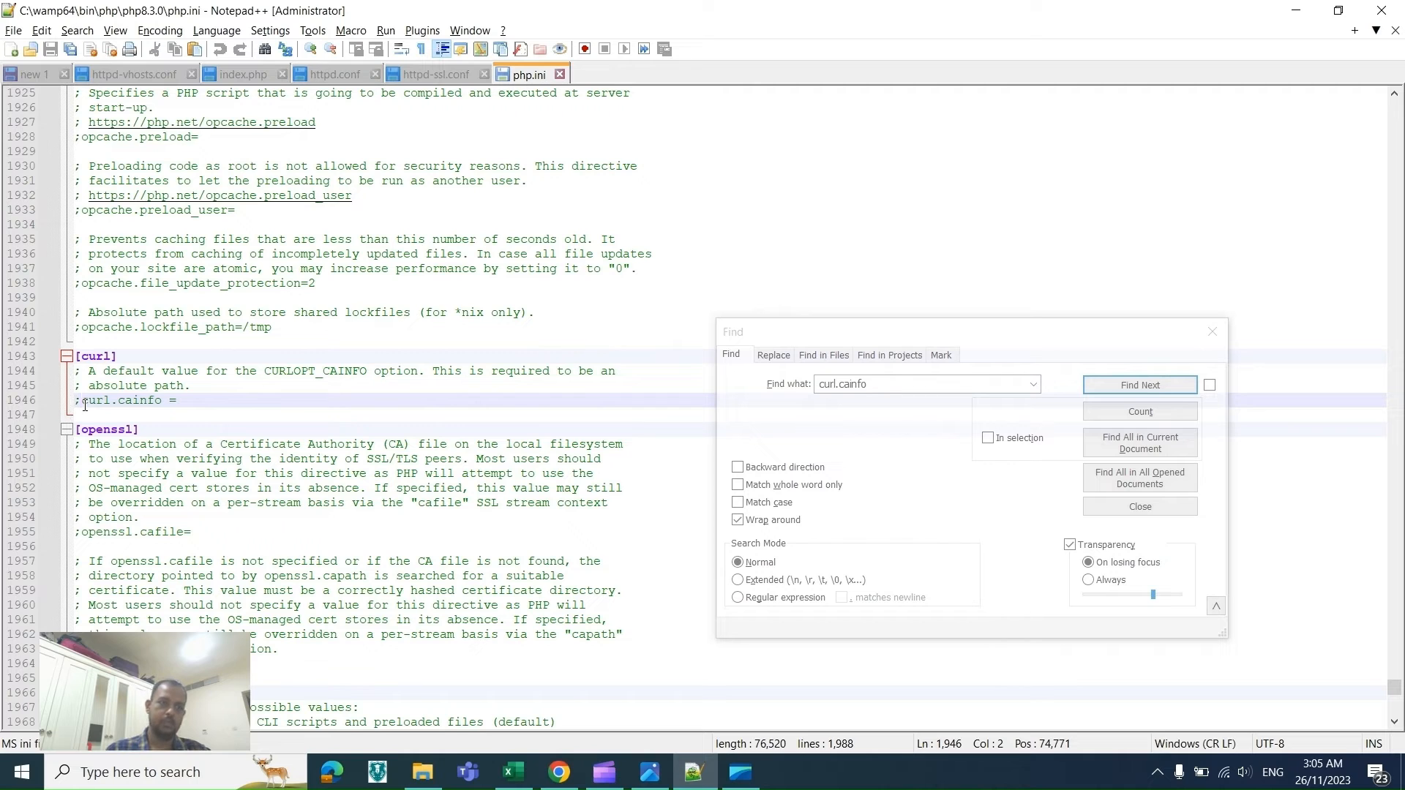
pyautogui.press('BackSpace')
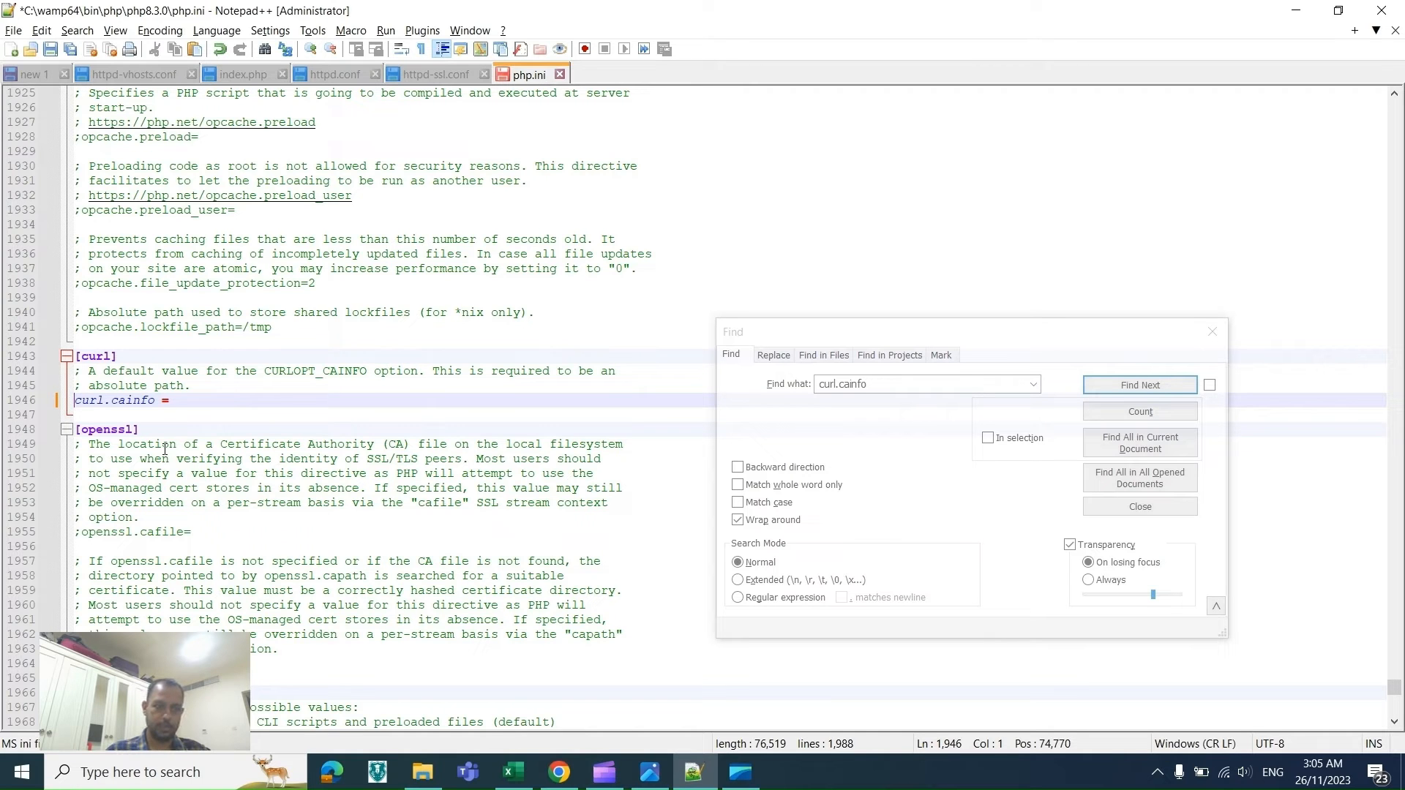
# Step: Set curl.cainfo in php.ini to 'C:\wamp64\bin\php\php8.3.0\extras\ssl\cacert.pem' copied from the checklist
pyautogui.hotkey('alt', 'Tab')
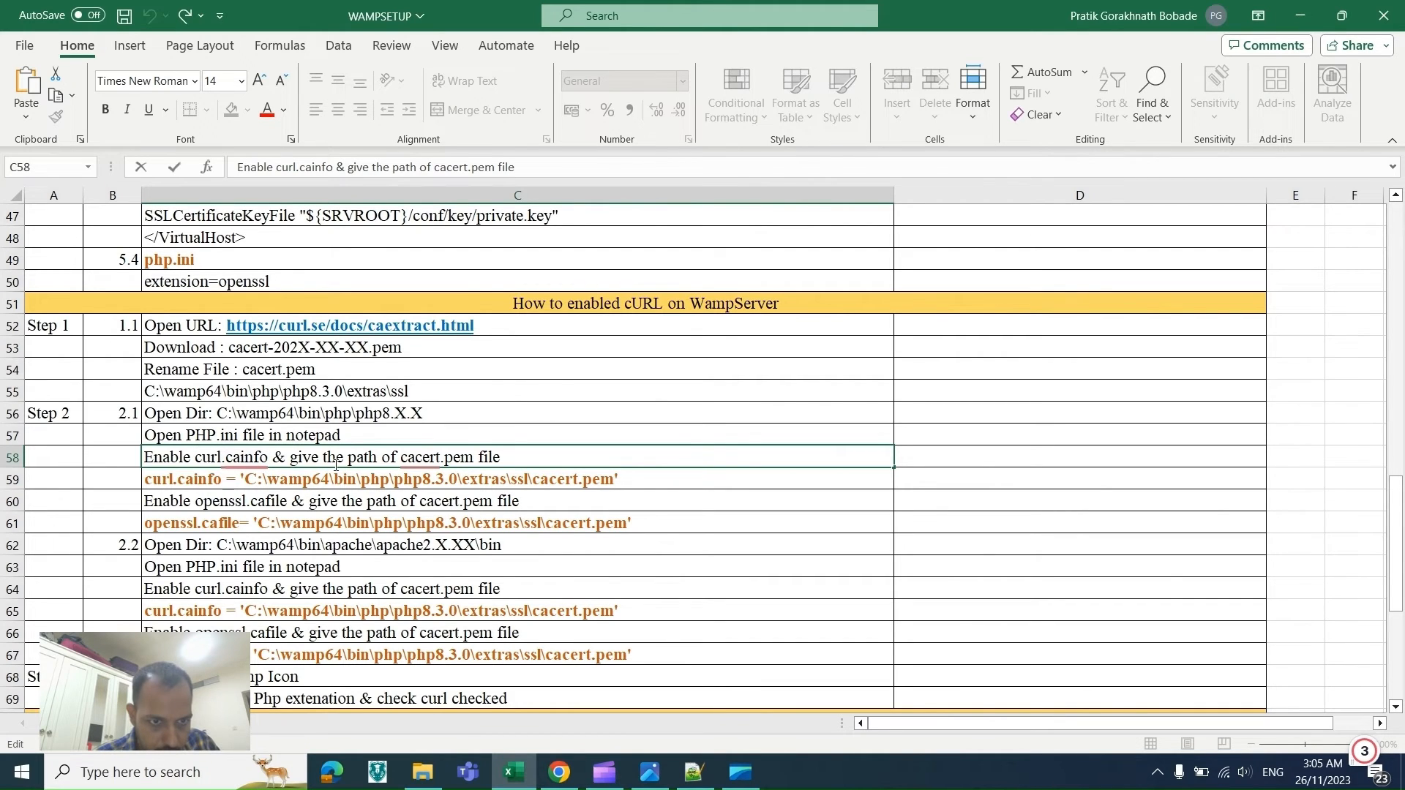
pyautogui.click(245, 480)
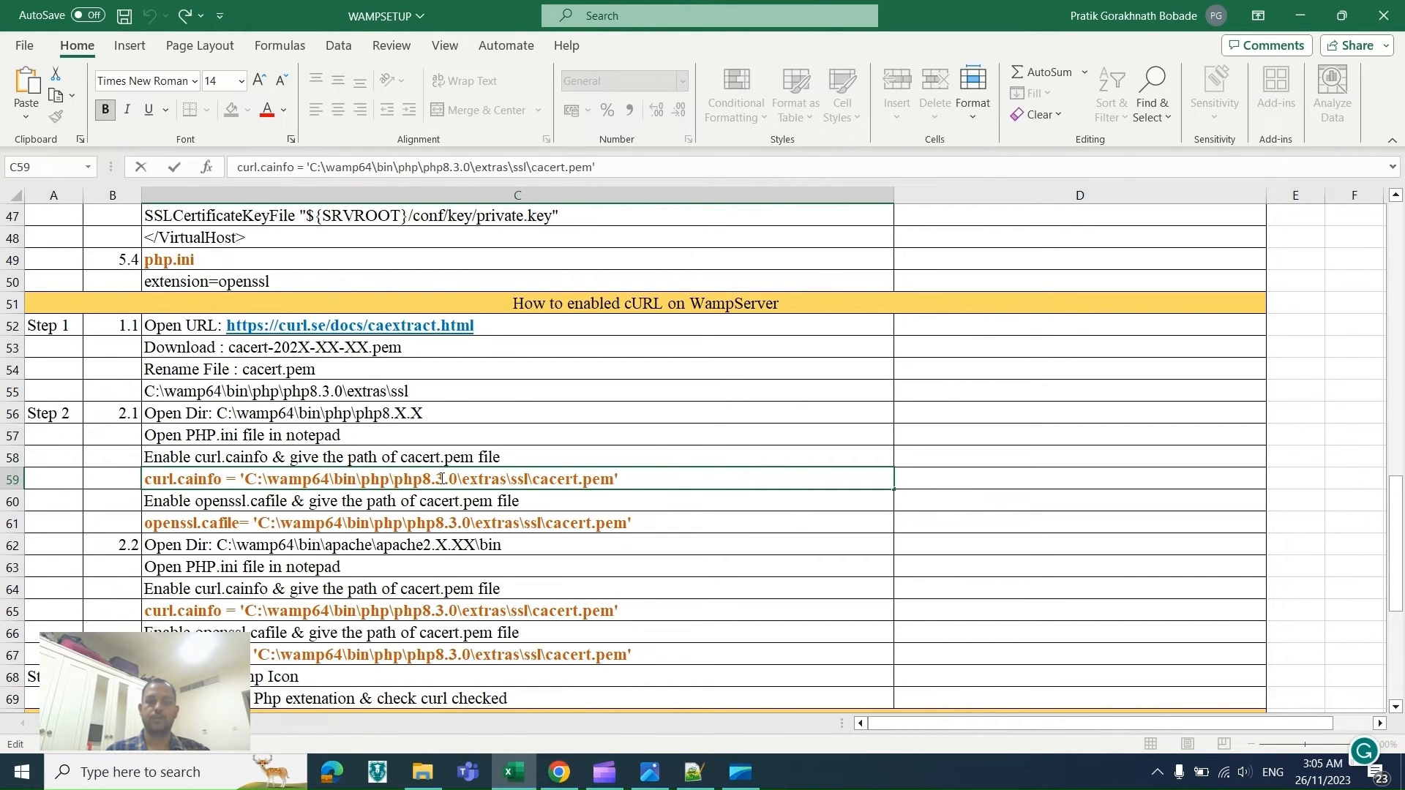
pyautogui.hotkey('alt', 'Tab')
pyautogui.hotkey('alt', 'Tab')
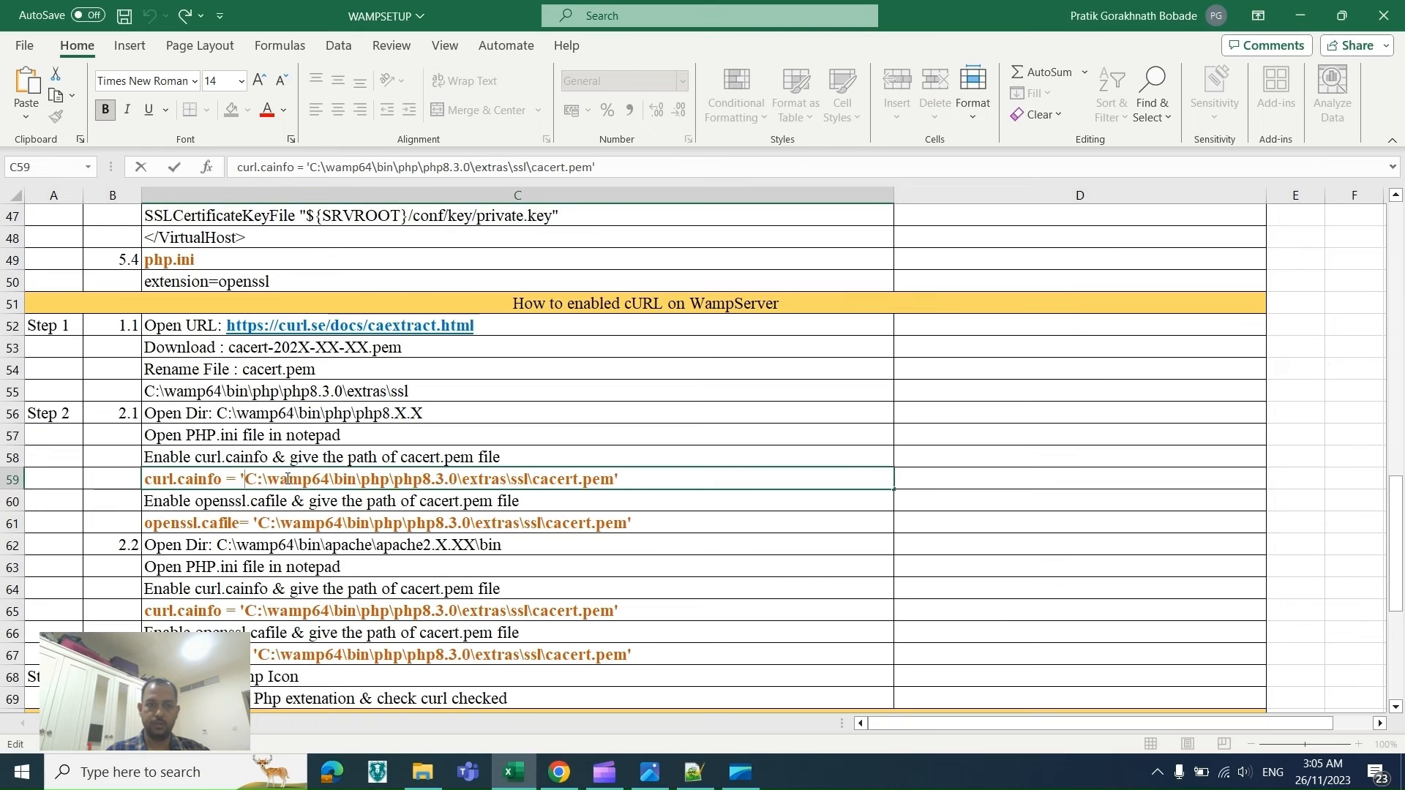
pyautogui.moveTo(240, 480); pyautogui.dragTo(621, 484)
pyautogui.hotkey('ctrl', 'c')
pyautogui.hotkey('alt', 'Tab')
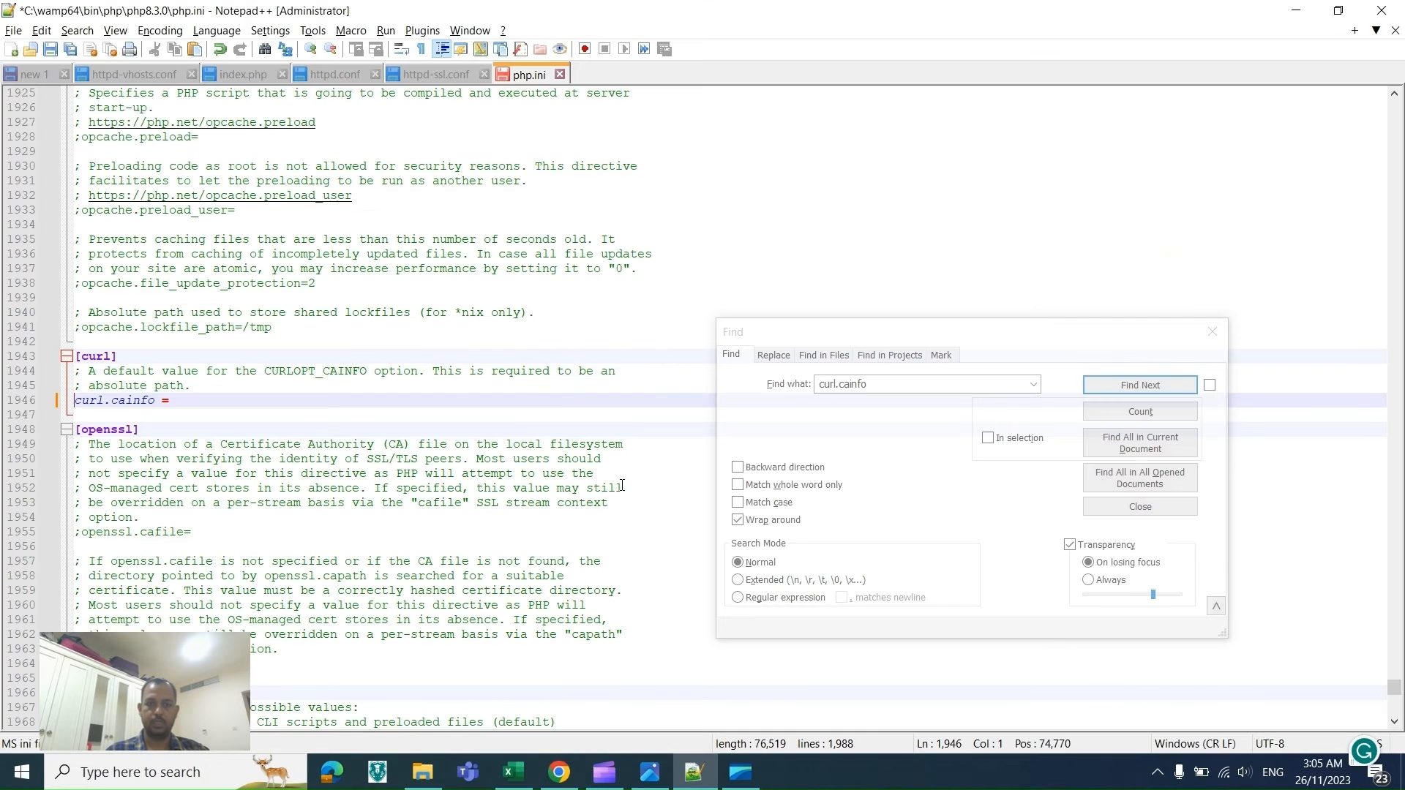
pyautogui.click(200, 403)
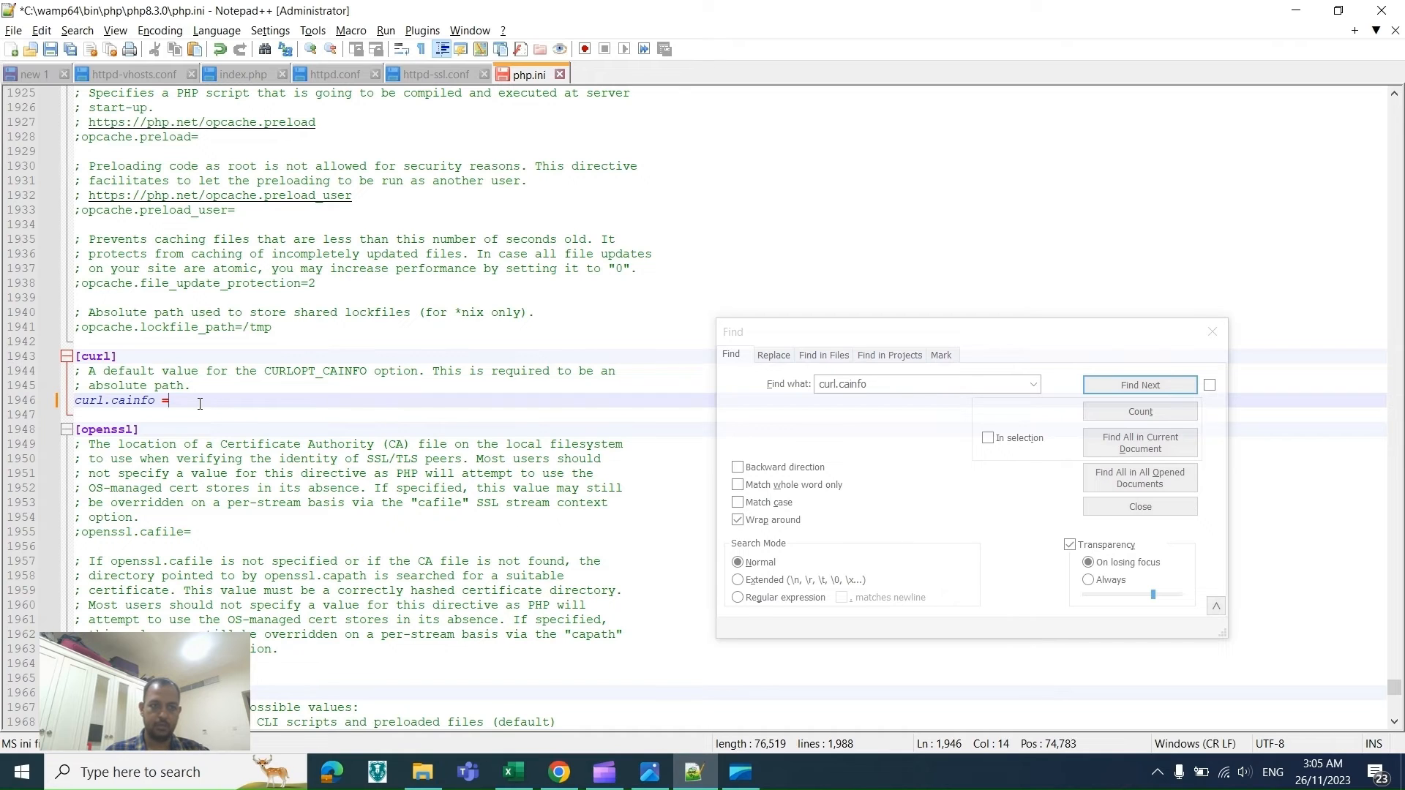
pyautogui.hotkey('ctrl', 'v')
pyautogui.moveTo(185, 400); pyautogui.dragTo(538, 402)
pyautogui.hotkey('ctrl', 'c')
# Step: Check the cacert.pem path by pasting it into the file explorer's address bar
pyautogui.hotkey('alt', 'Tab')
pyautogui.hotkey('alt', 'Tab')
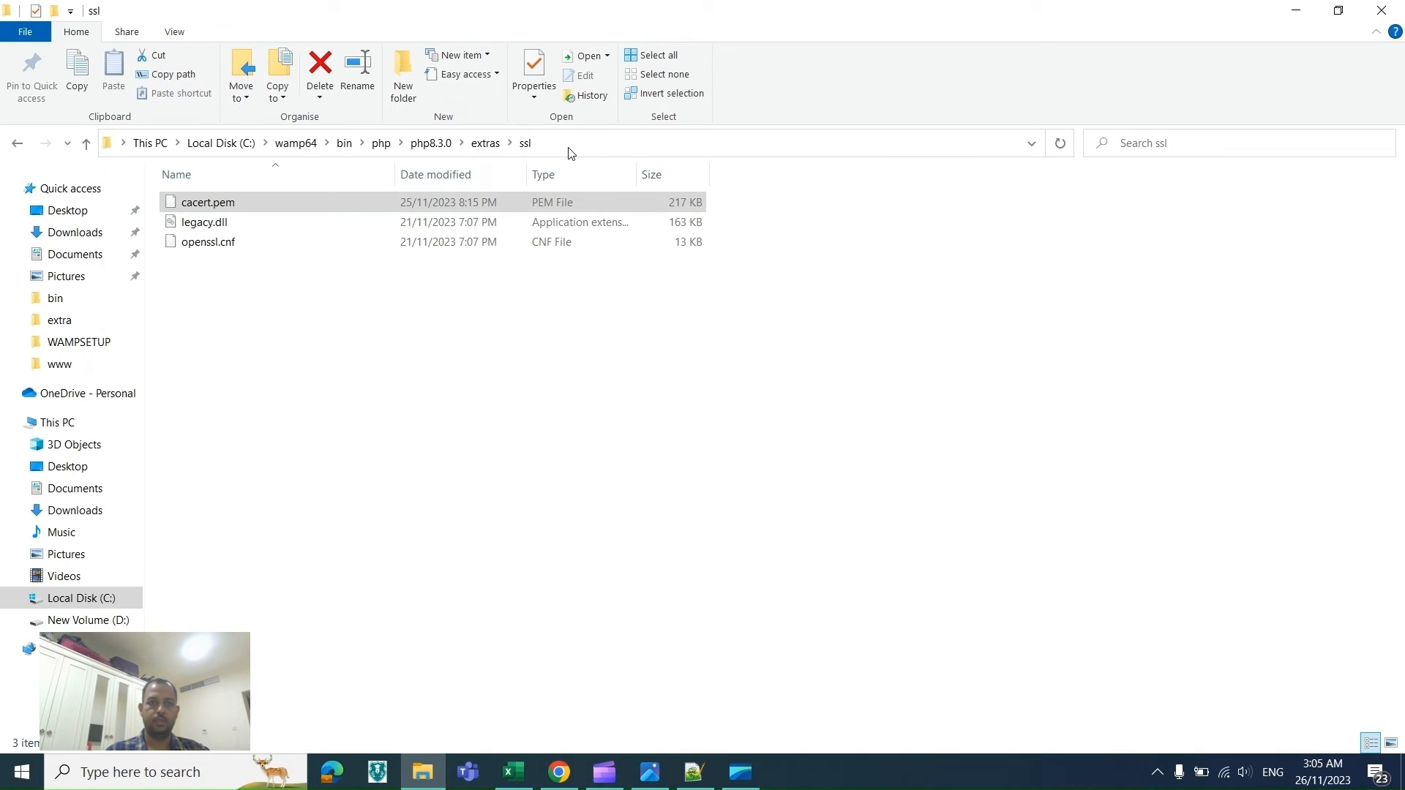
pyautogui.click(570, 147)
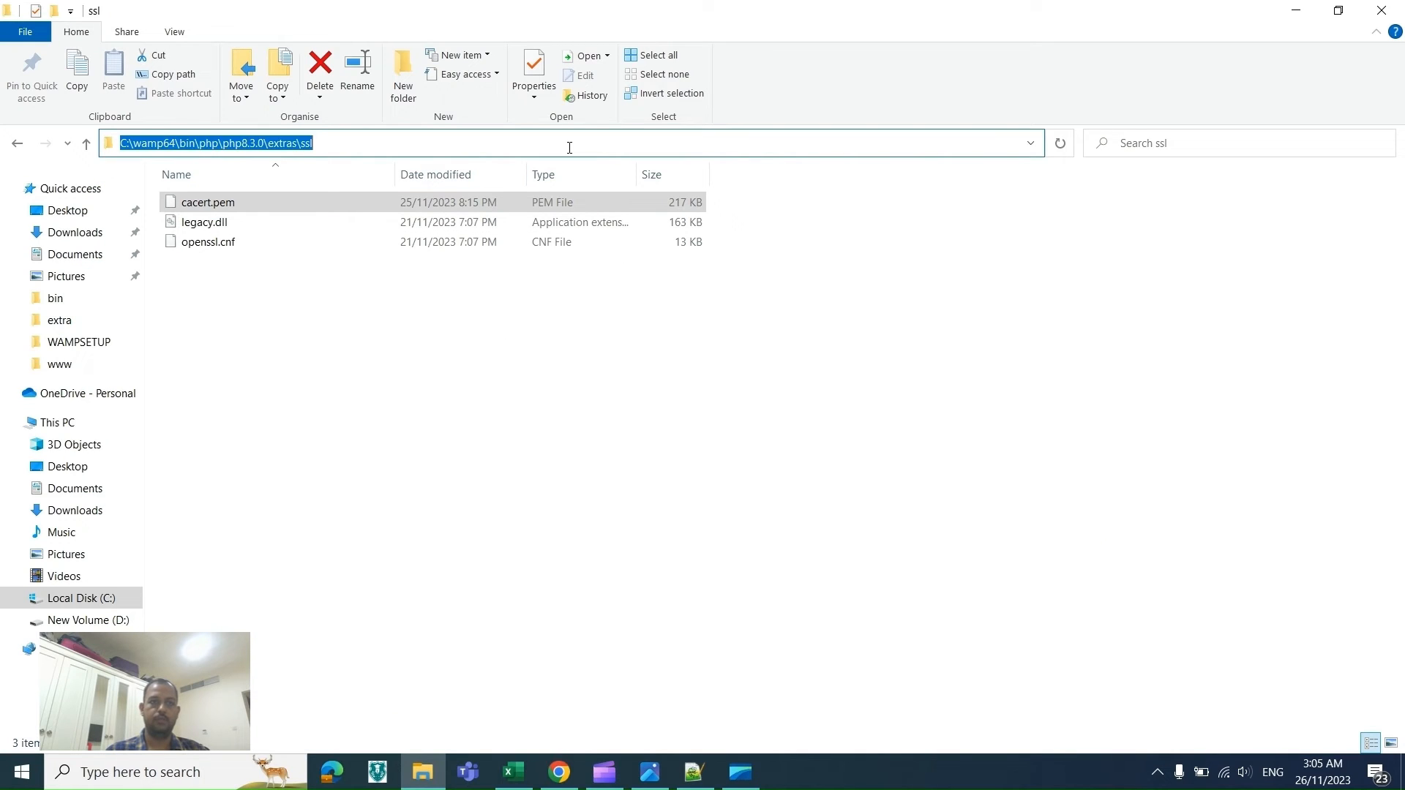
pyautogui.hotkey('ctrl', 'v')
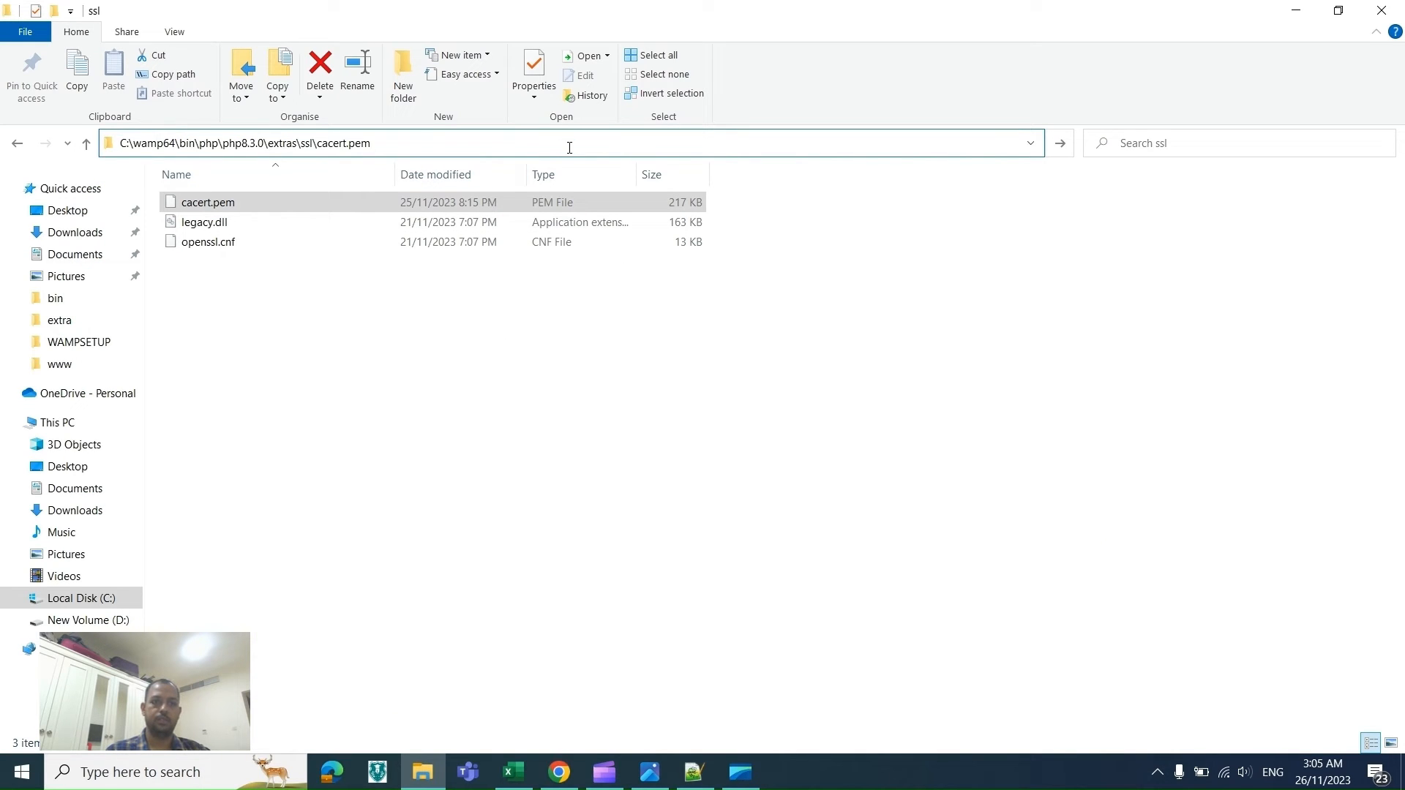
pyautogui.press('BackSpace')
pyautogui.press('BackSpace')
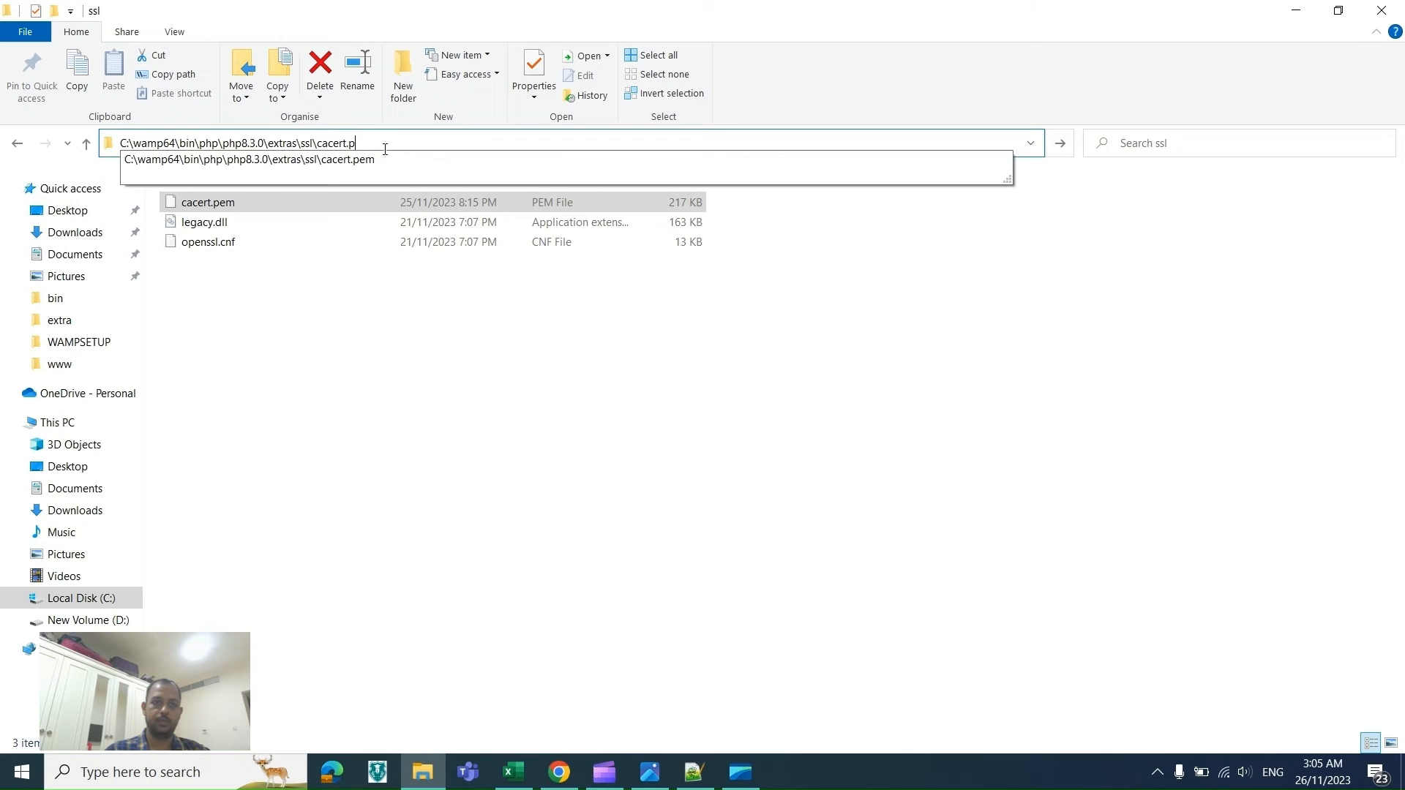
pyautogui.press('BackSpace')
pyautogui.press('BackSpace')
pyautogui.press('BackSpace')
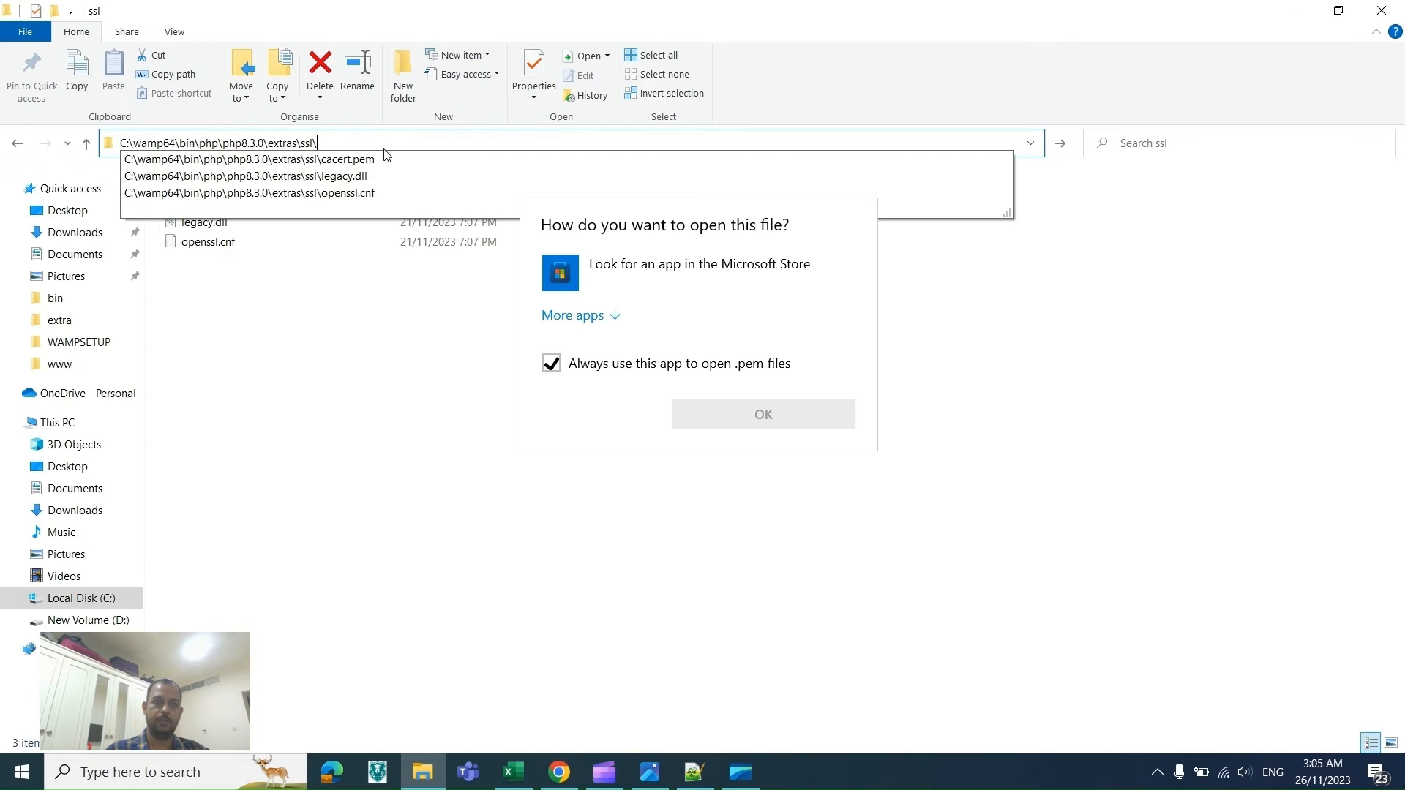
pyautogui.click(1010, 392)
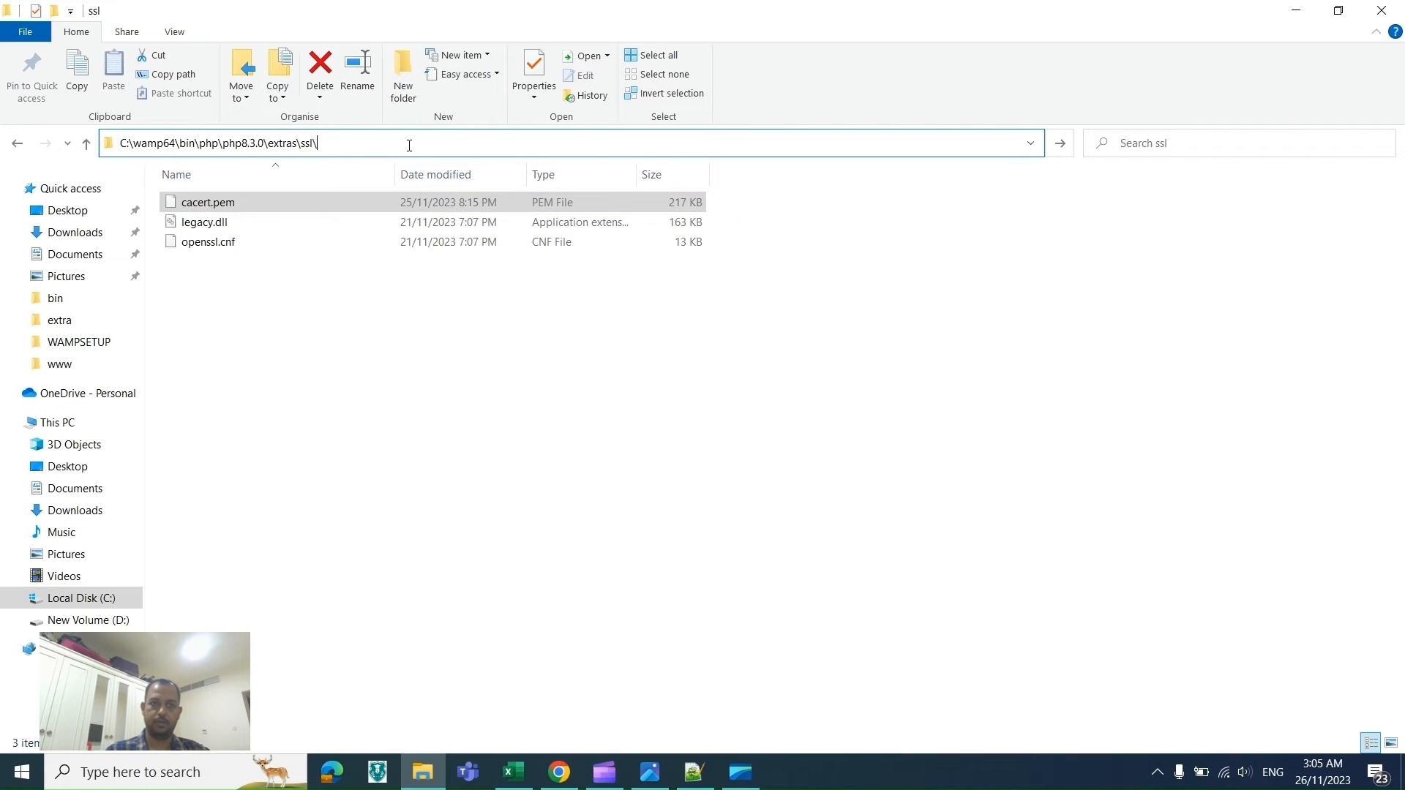
pyautogui.press('Escape')
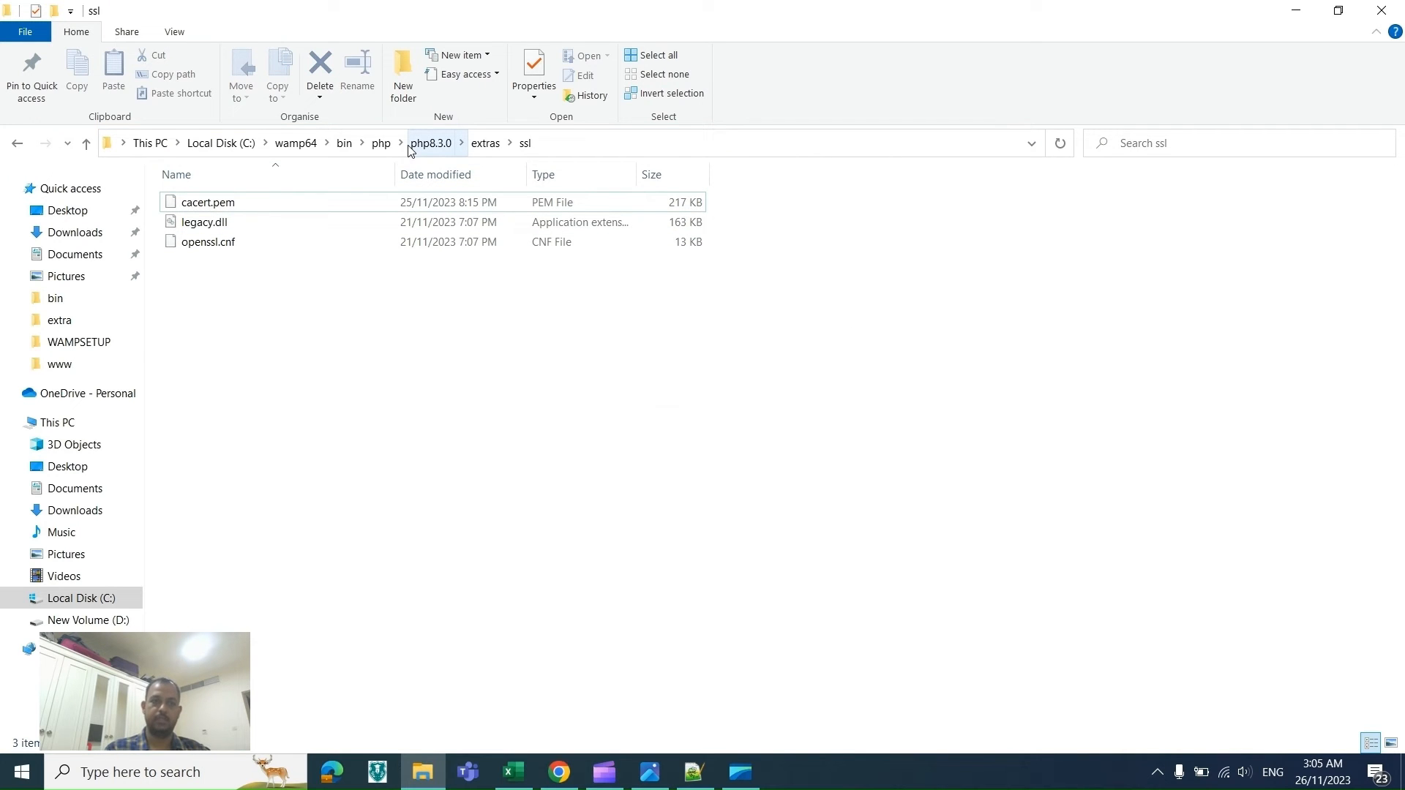
# Step: Copy the openssl.cafile path from checklist row 61, then uncomment openssl.cafile in the PHP 8.3.0 php.ini, set it to that path, and save
pyautogui.hotkey('alt', 'Tab')
pyautogui.hotkey('alt', 'Tab')
pyautogui.hotkey('alt', 'Tab')
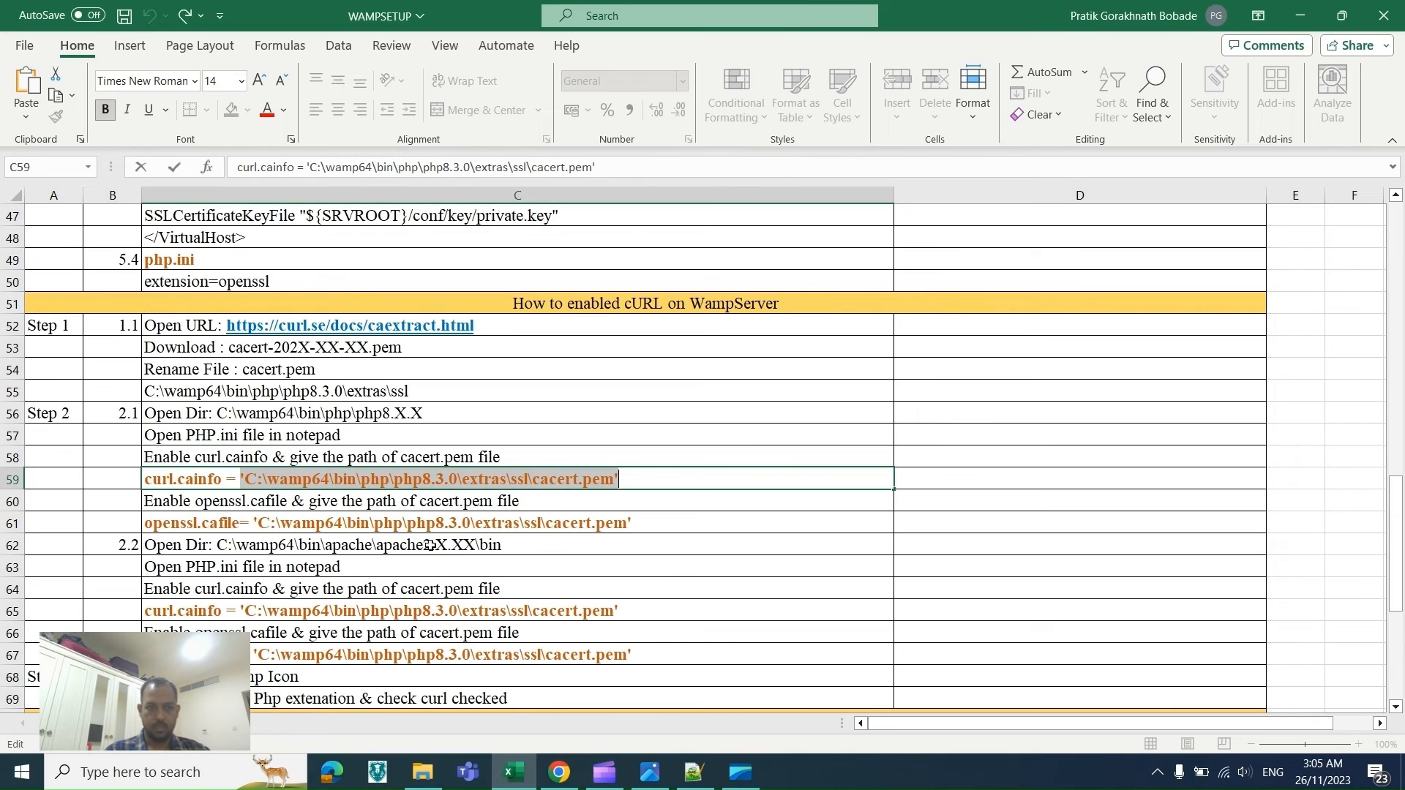
pyautogui.doubleClick(637, 522)
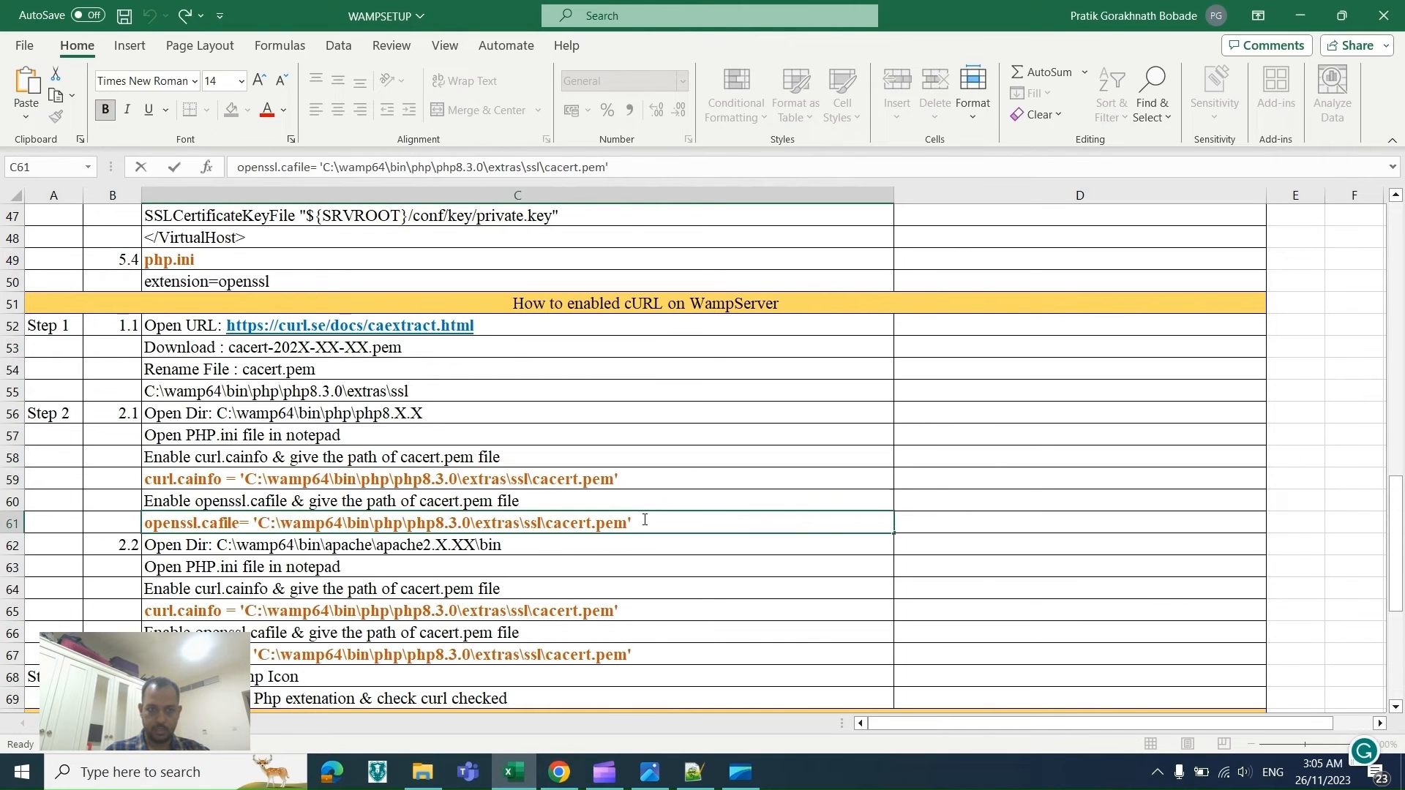
pyautogui.moveTo(645, 520); pyautogui.dragTo(256, 525)
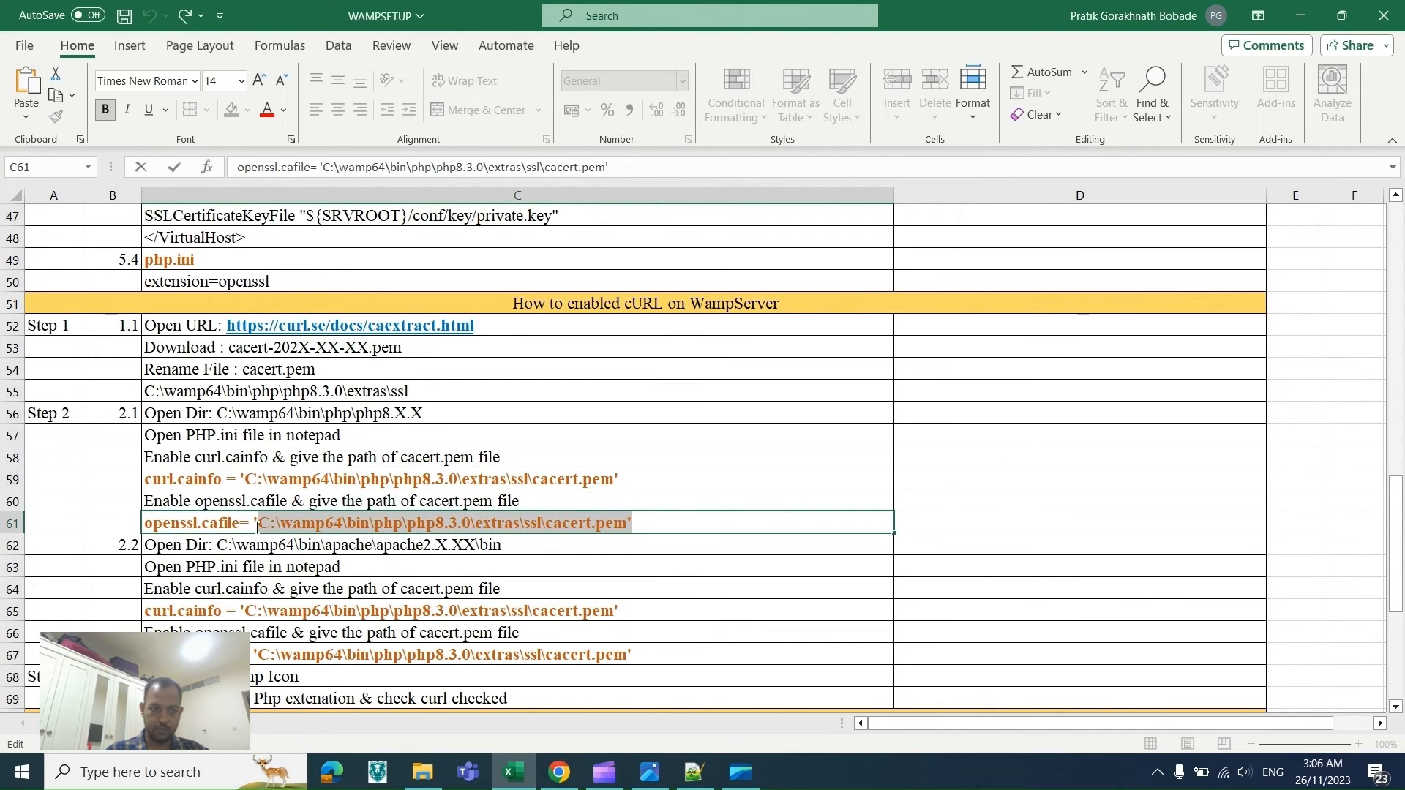
pyautogui.hotkey('alt', 'Tab')
pyautogui.hotkey('alt', 'Tab')
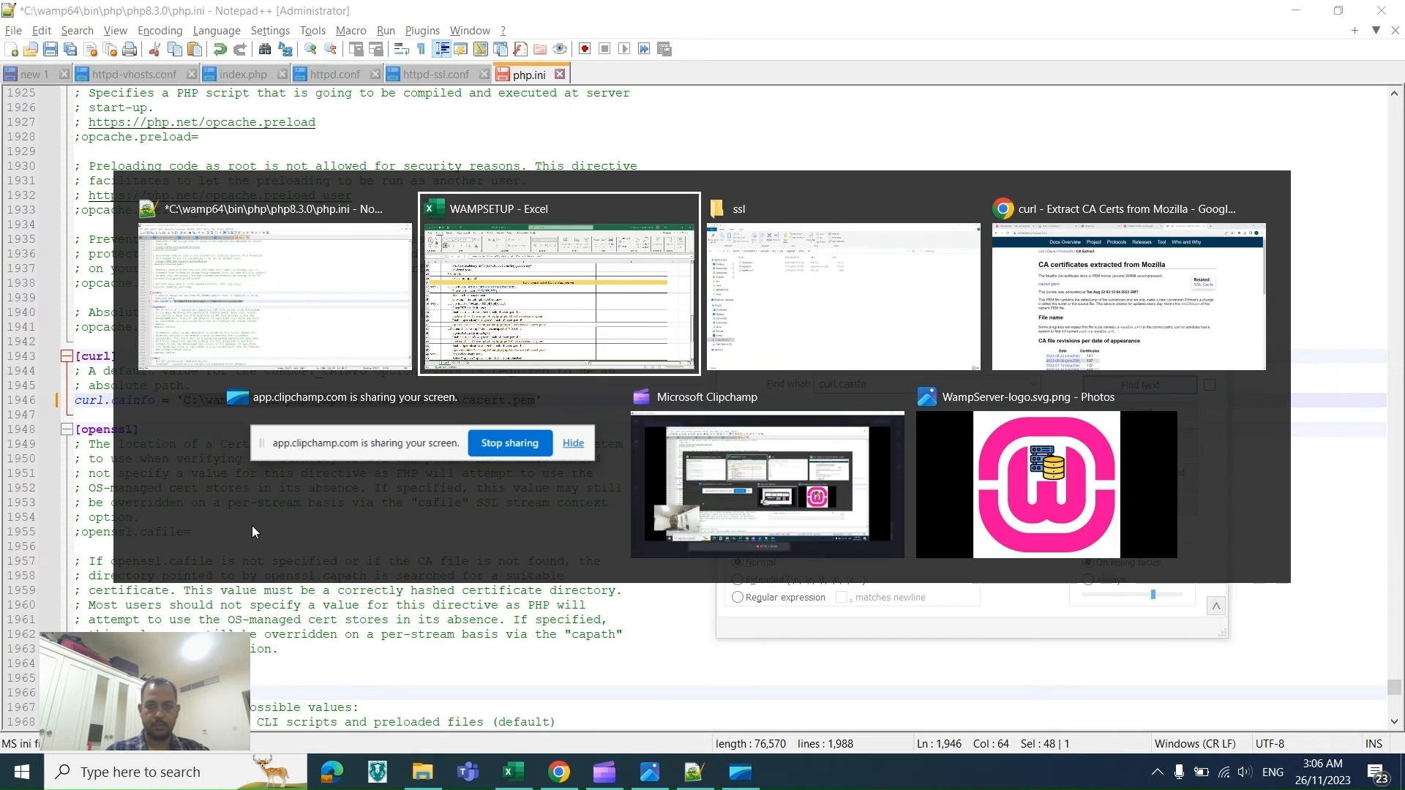
pyautogui.hotkey('alt', 'Tab')
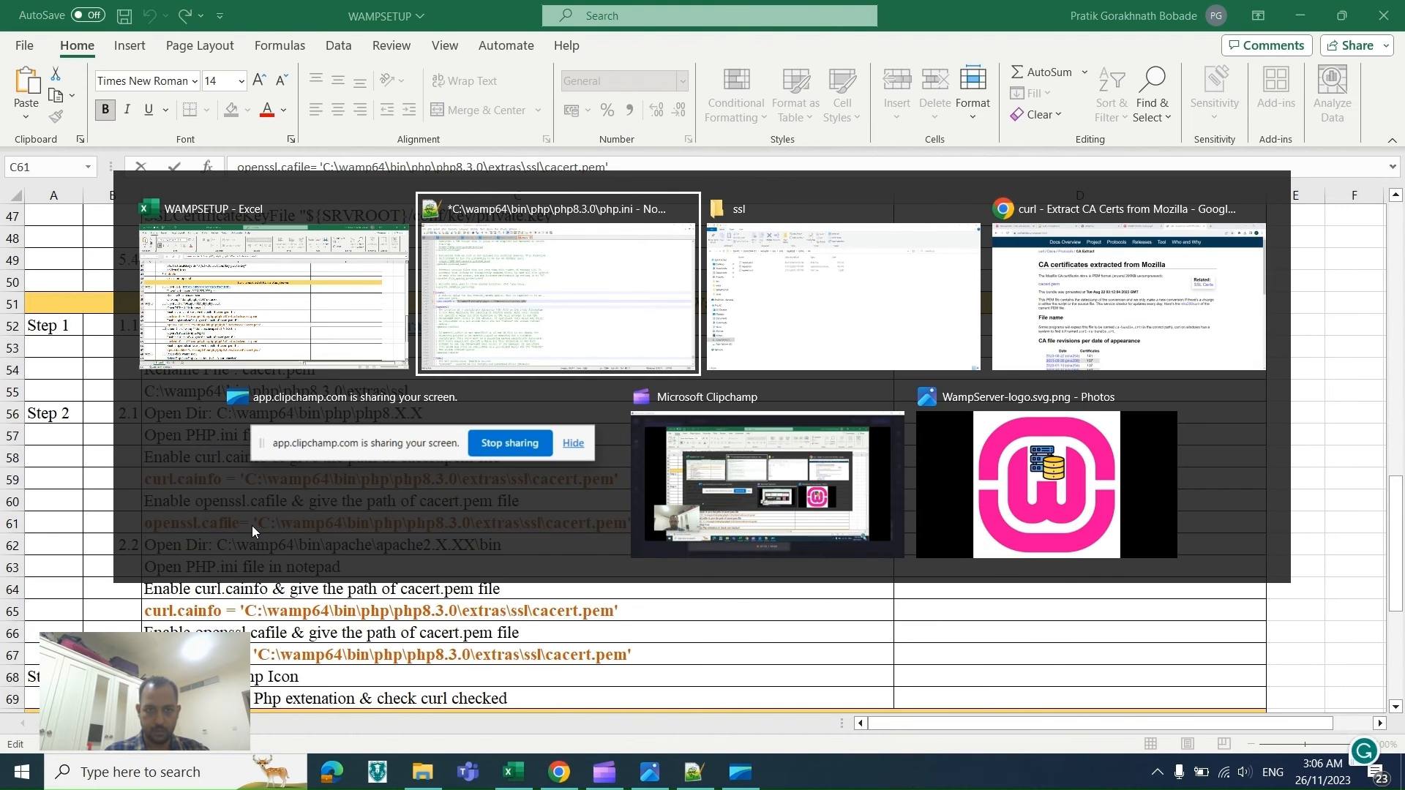
pyautogui.click(80, 534)
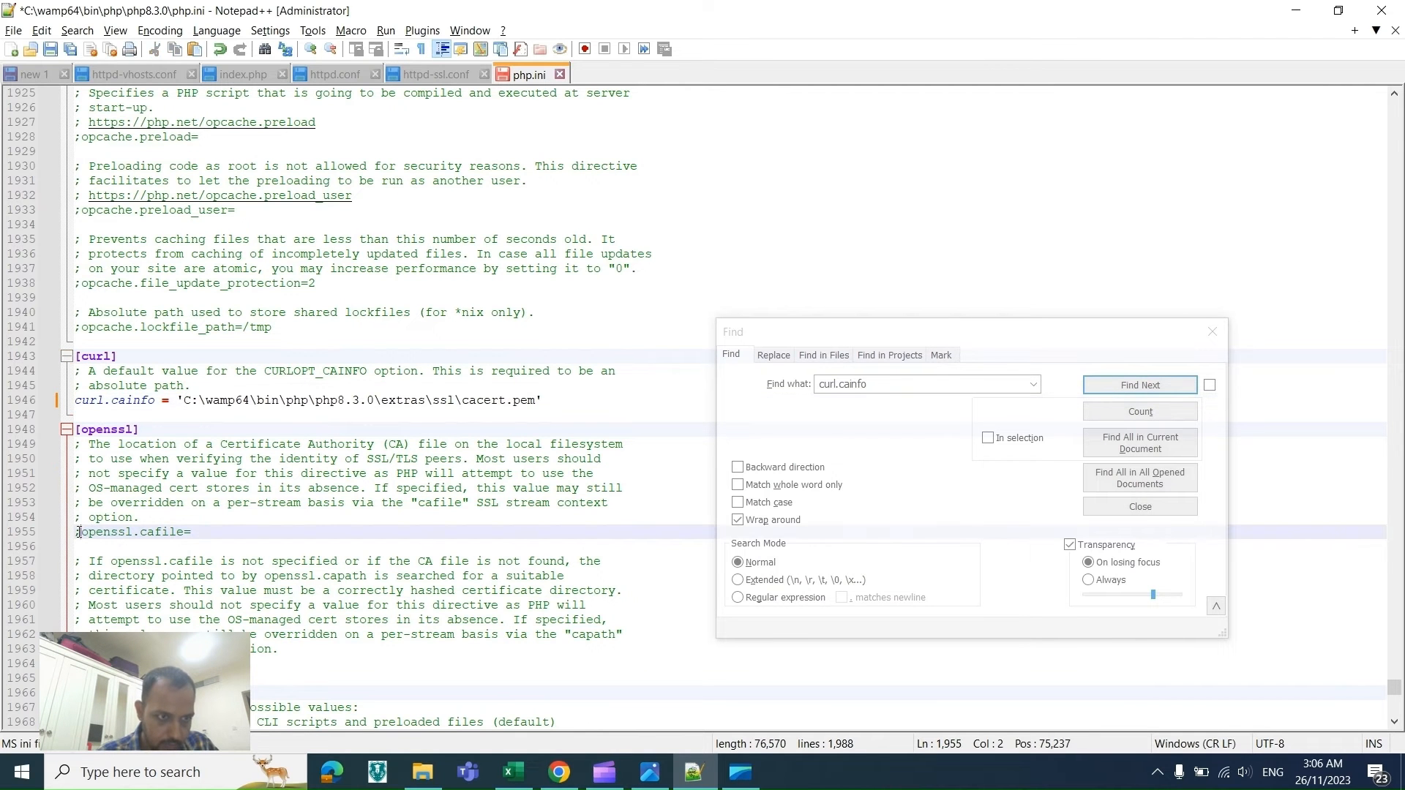
pyautogui.press('BackSpace')
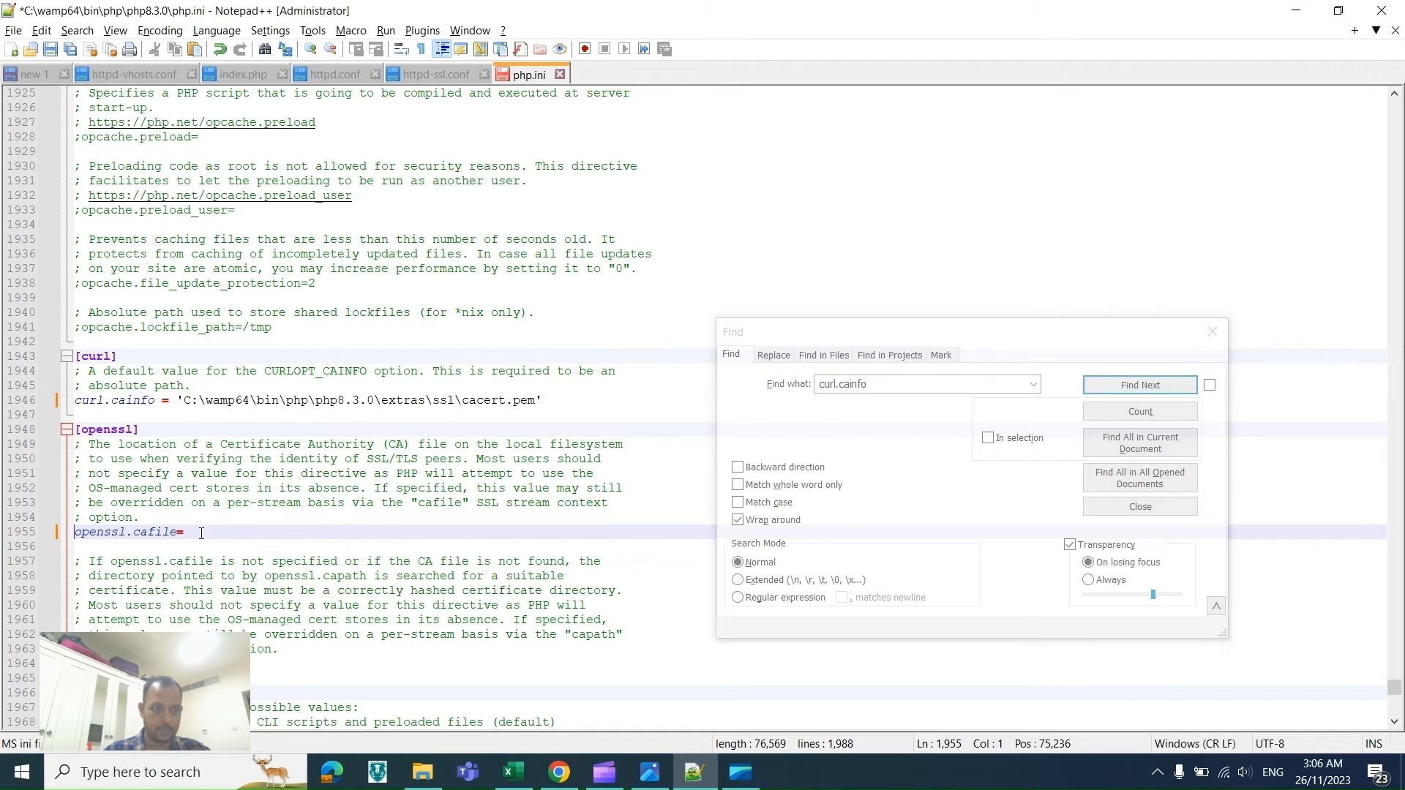
pyautogui.press('End')
pyautogui.write("'C:\\wamp64\\bin\\php\\php8.3.0\\extras\\ssl\\cacert.pem'")
pyautogui.hotkey('ctrl', 's')
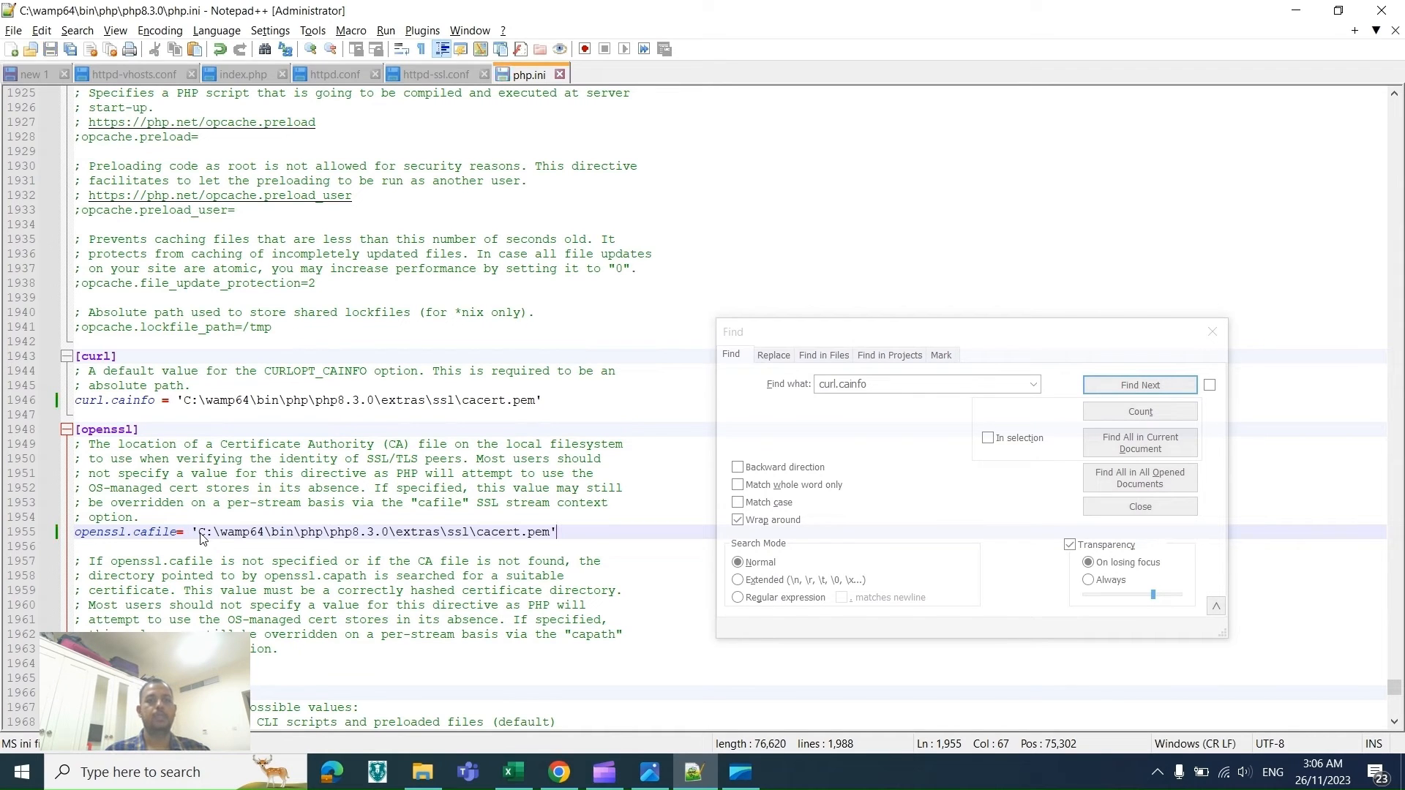
pyautogui.click(1207, 334)
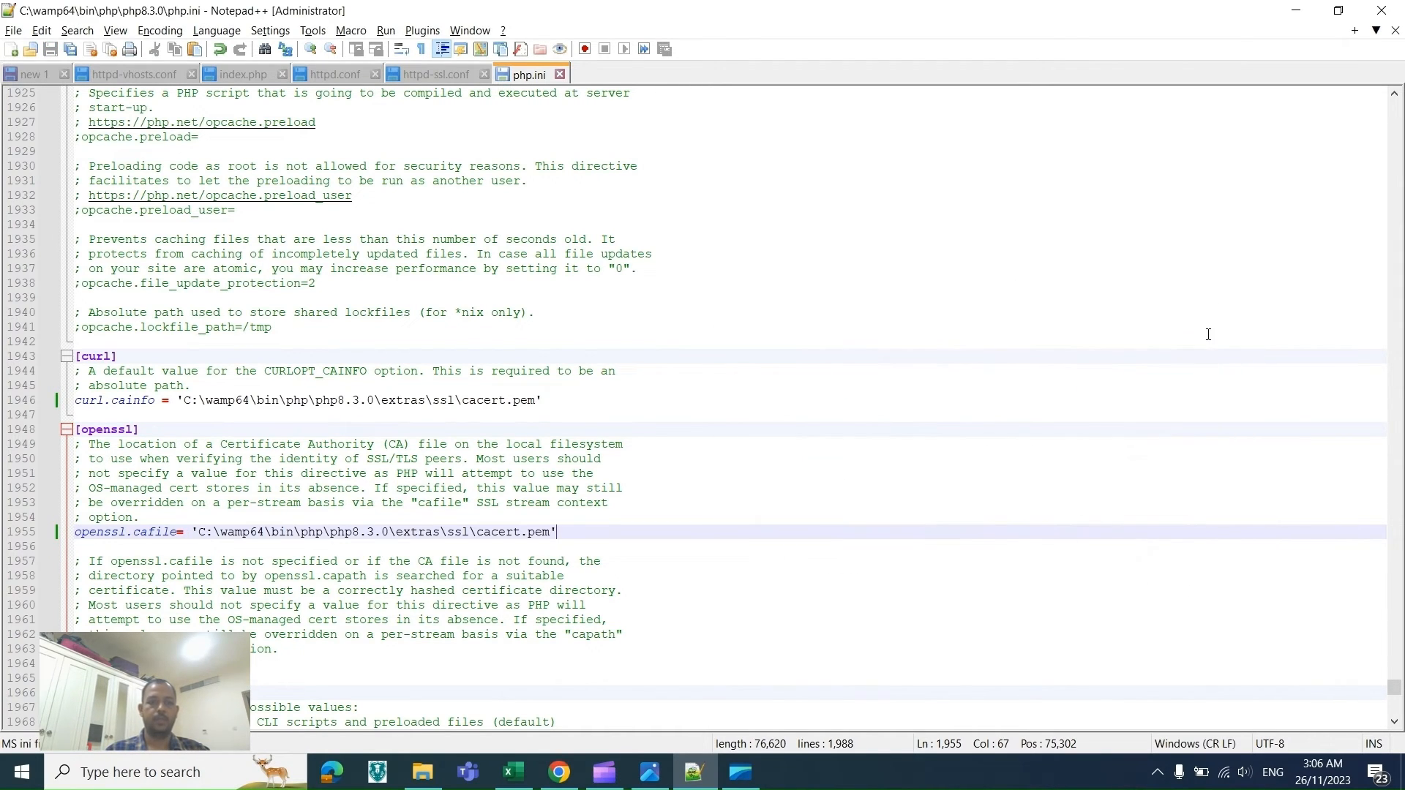
# Step: Open the php.ini in C:\wamp64\bin\apache\apache2.4.58\bin with Notepad++
pyautogui.hotkey('alt', 'Tab')
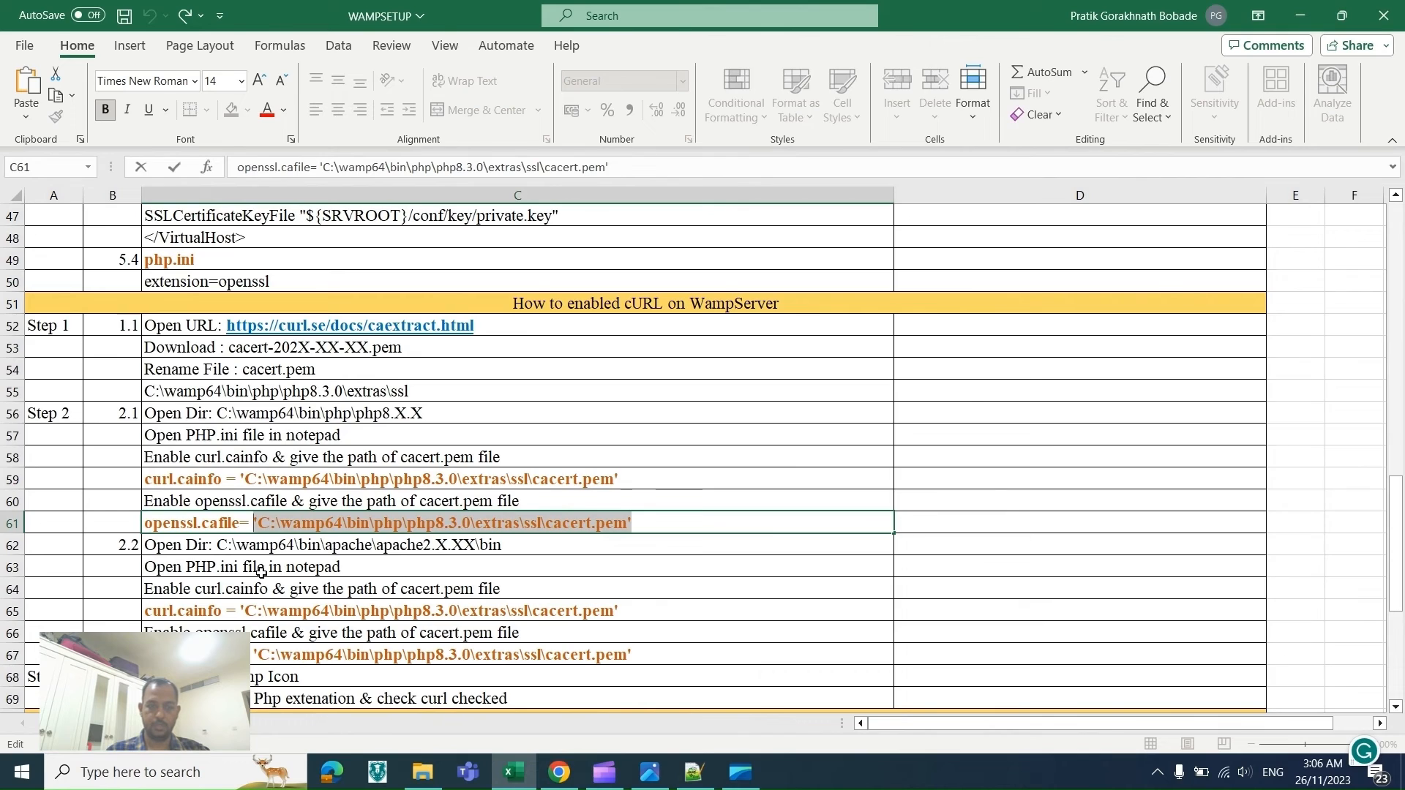
pyautogui.hotkey('alt', 'Tab')
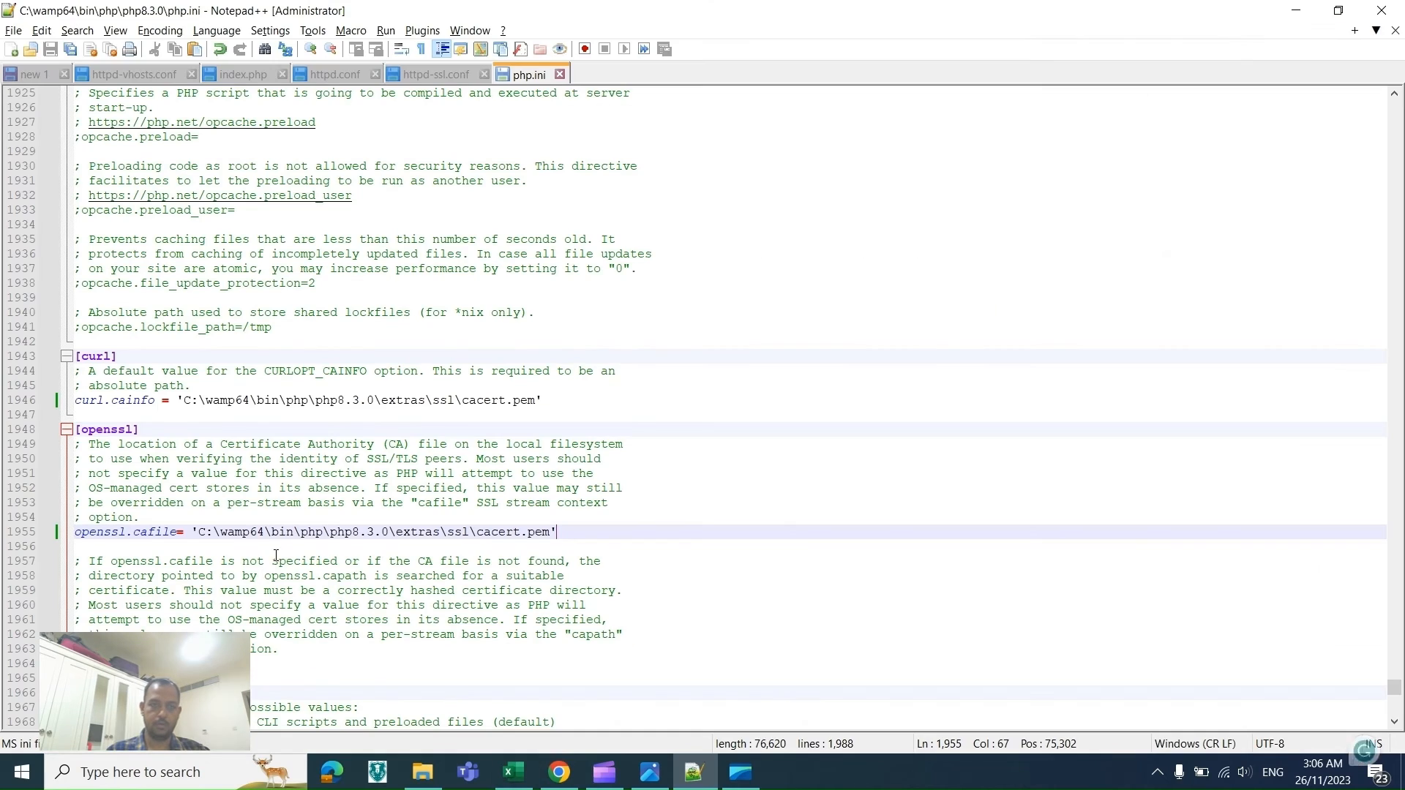
pyautogui.click(422, 773)
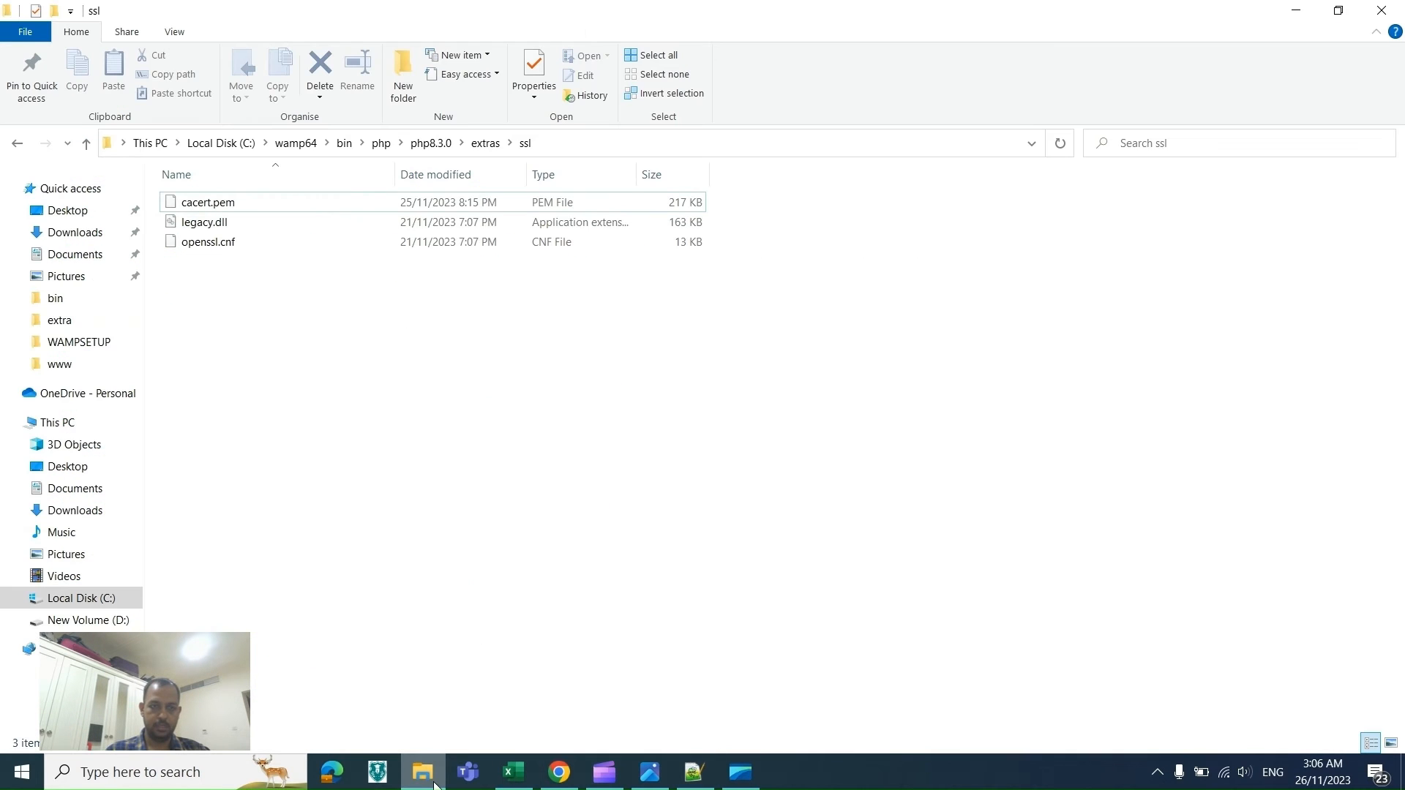
pyautogui.click(348, 140)
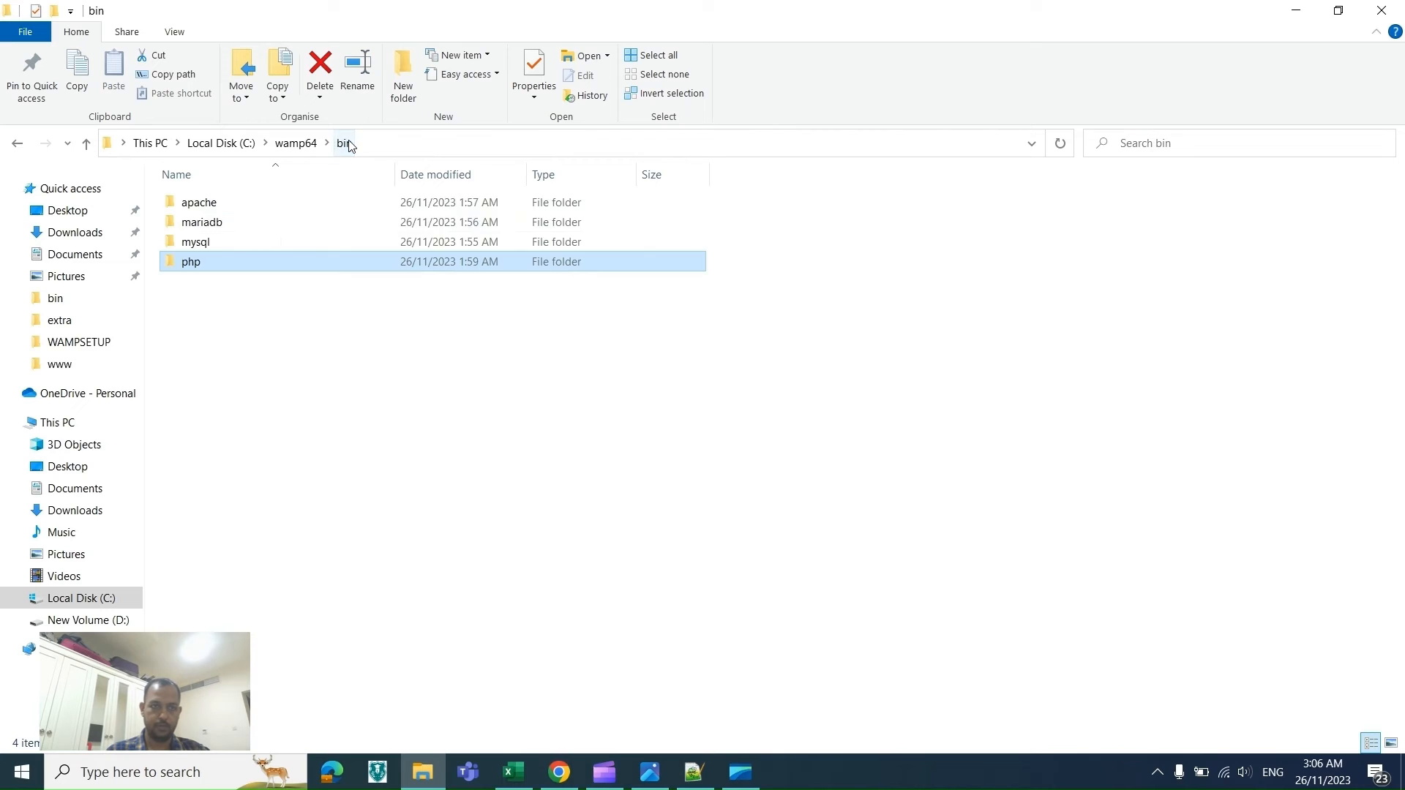
pyautogui.doubleClick(215, 207)
pyautogui.doubleClick(215, 208)
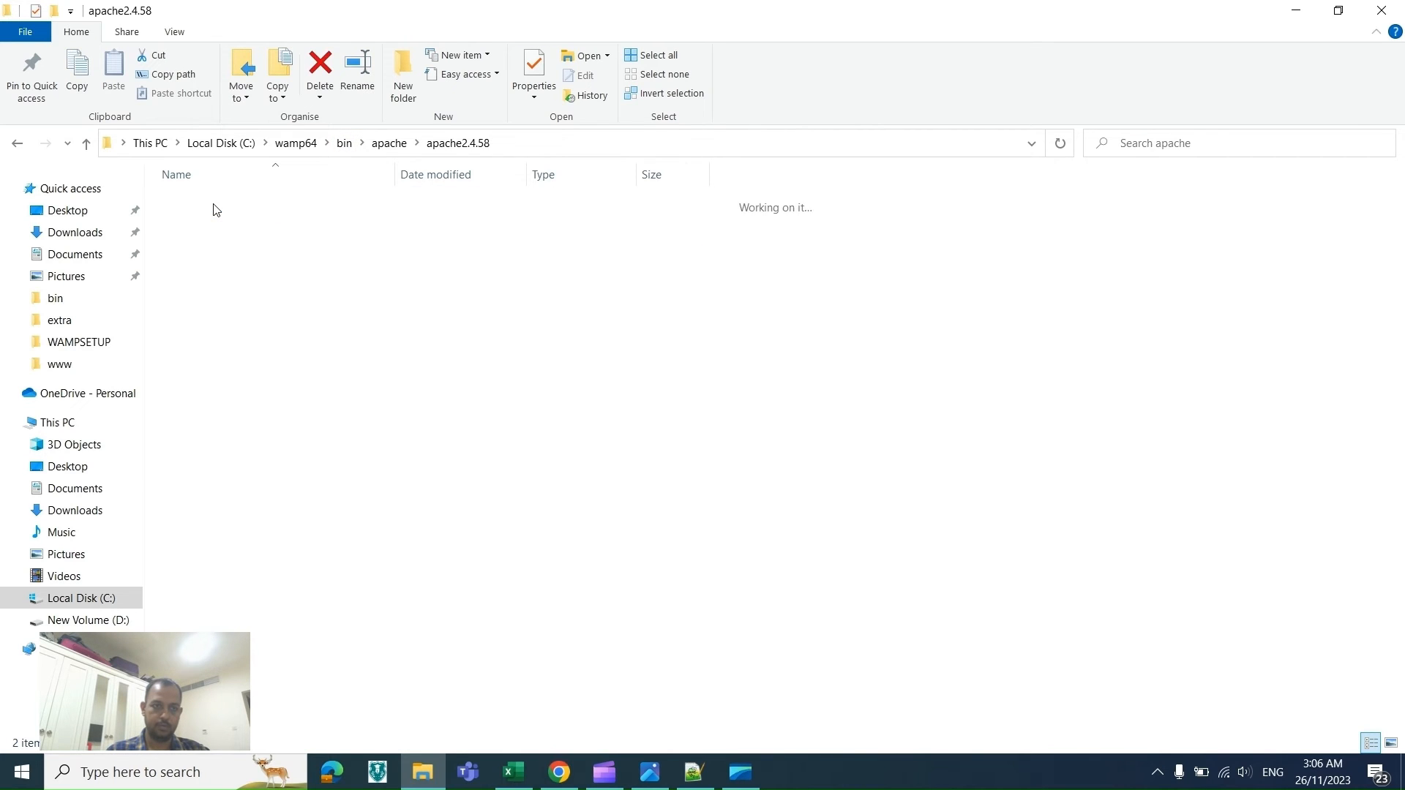
pyautogui.click(207, 245)
pyautogui.doubleClick(207, 245)
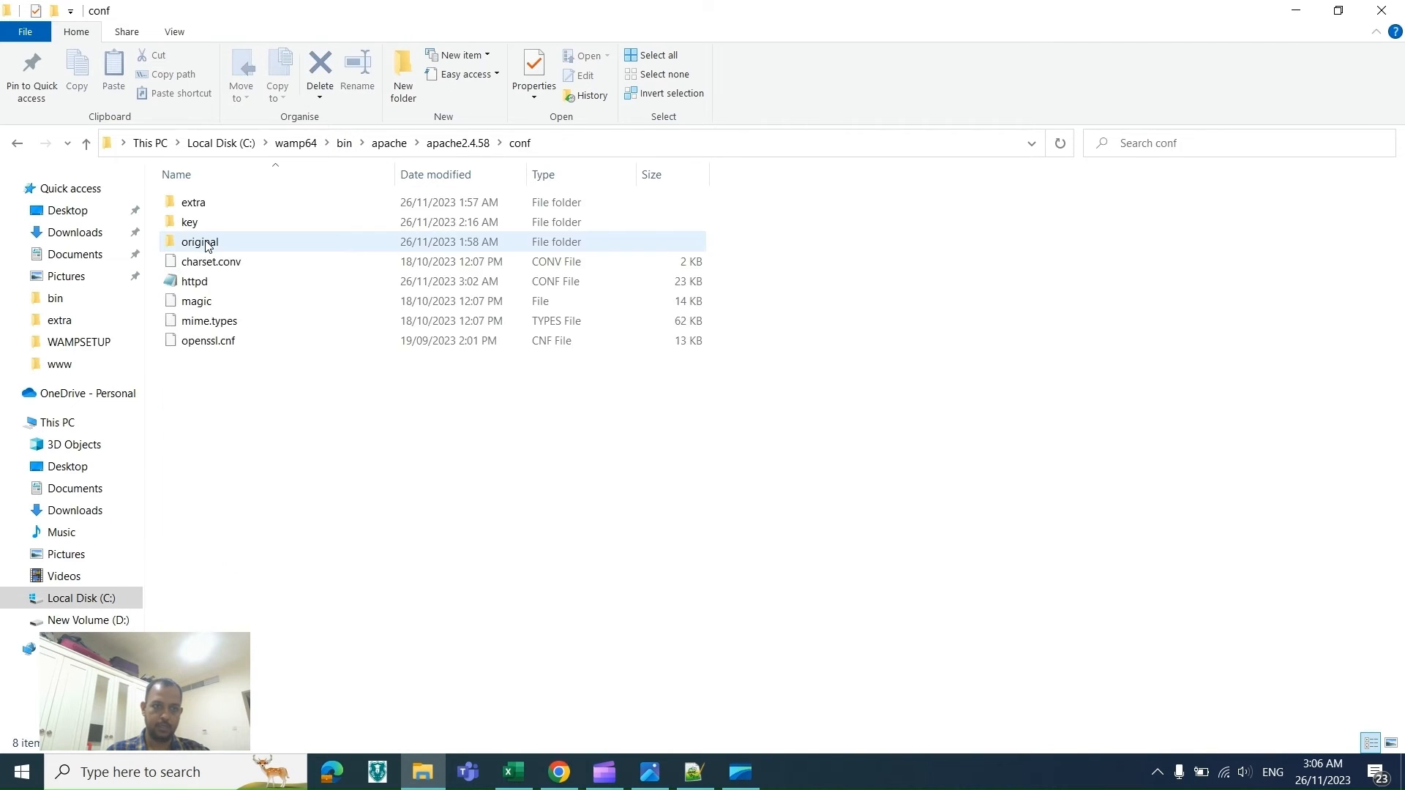
pyautogui.hotkey('alt', 'Tab')
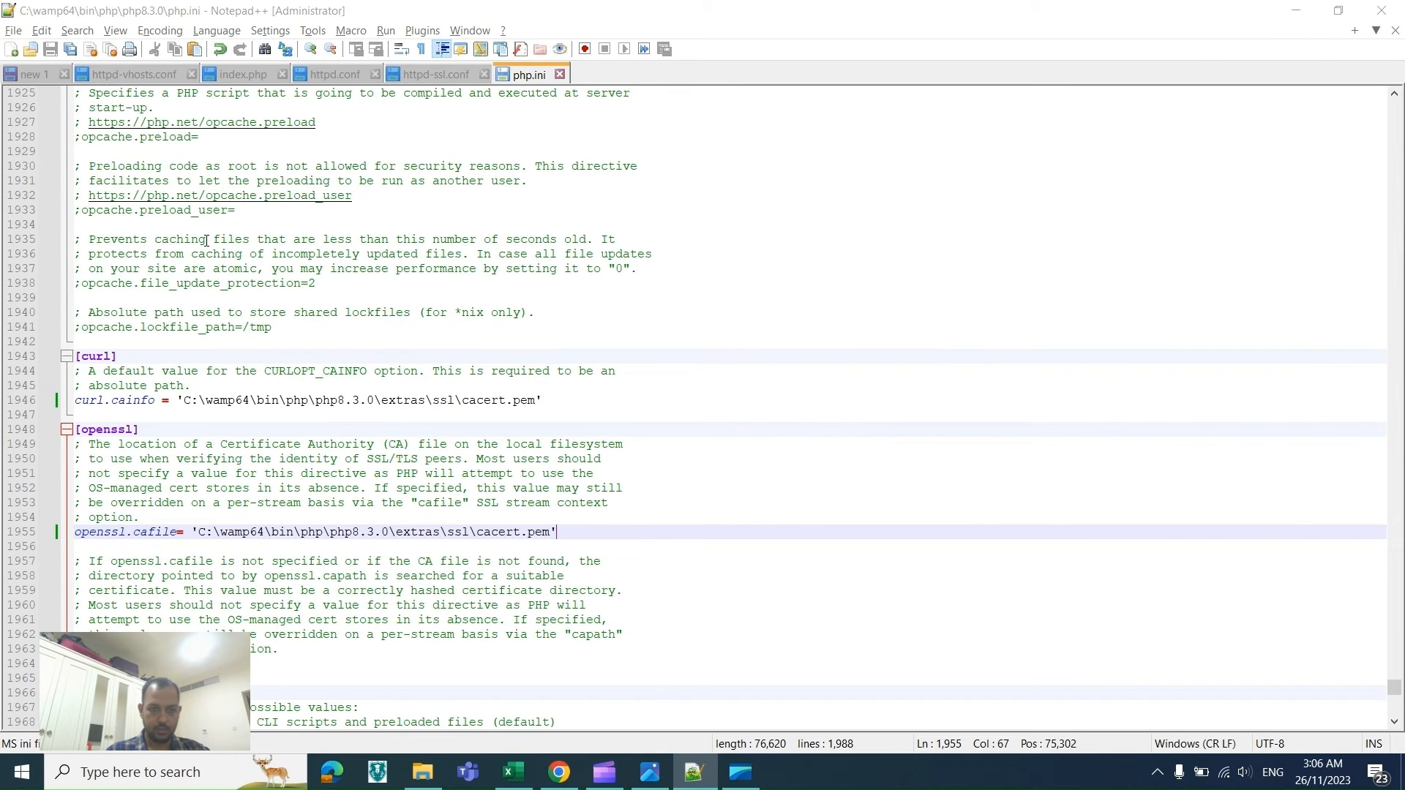
pyautogui.hotkey('alt', 'Tab')
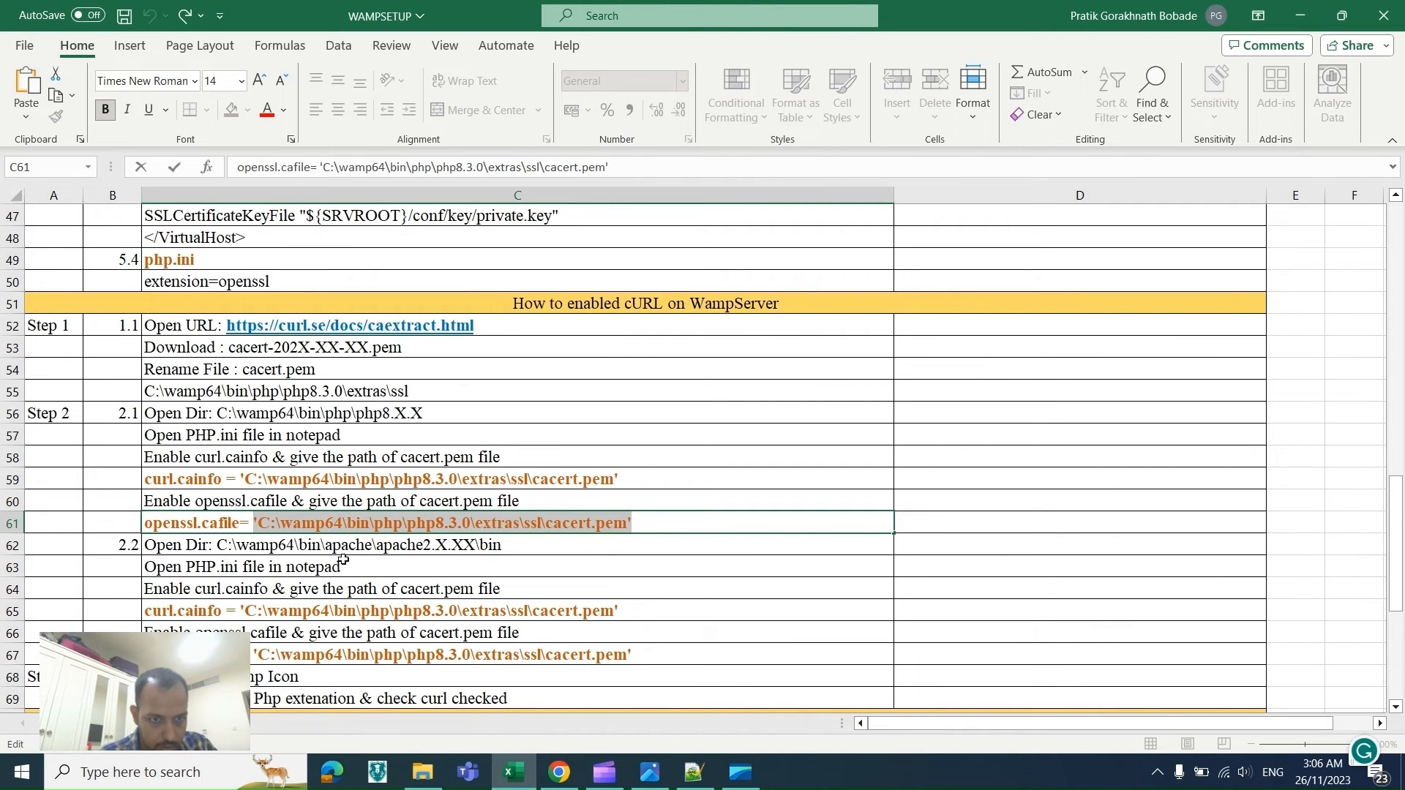
pyautogui.hotkey('alt', 'Tab')
pyautogui.hotkey('alt', 'Tab')
pyautogui.press('Tab')
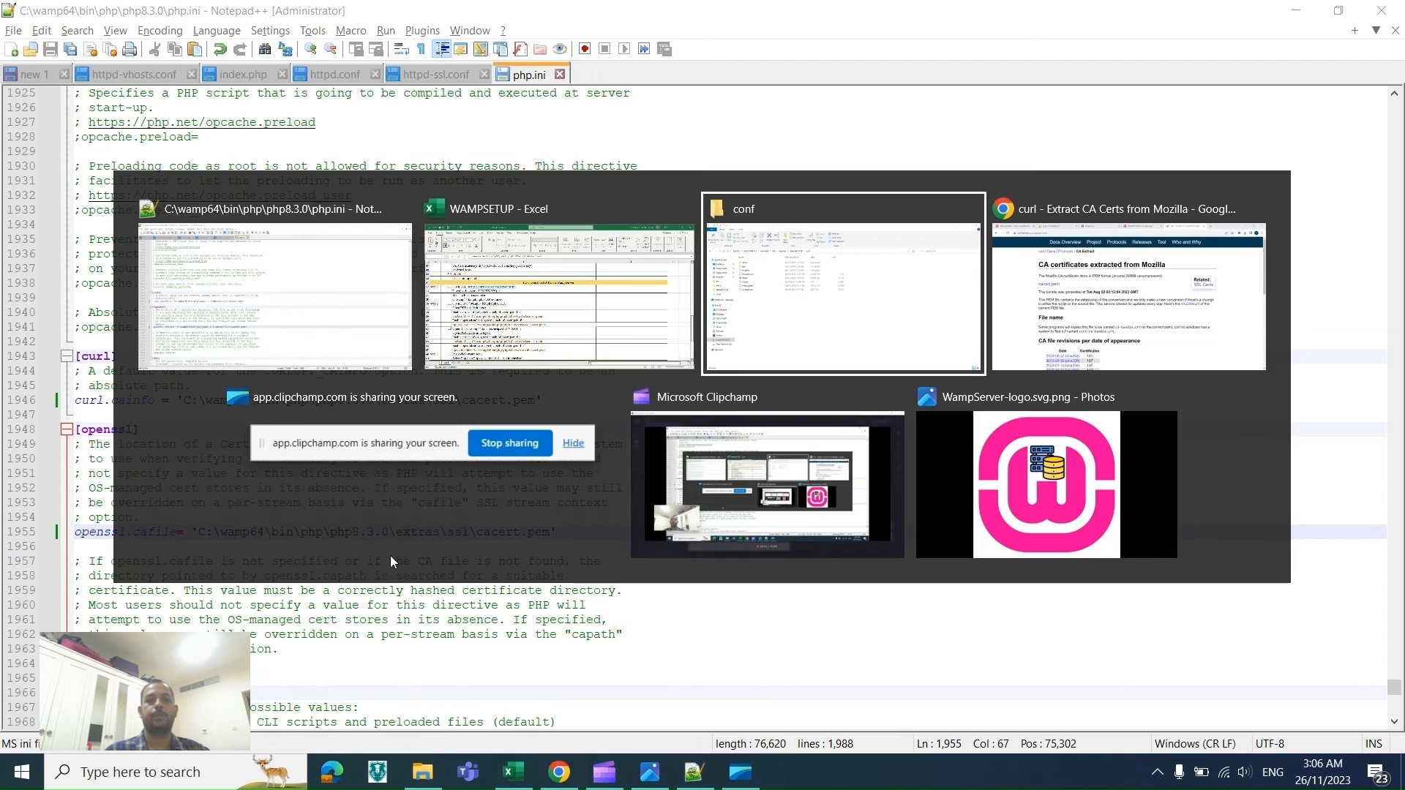
pyautogui.hotkey('alt', 'Left')
pyautogui.press('Up')
pyautogui.press('Up')
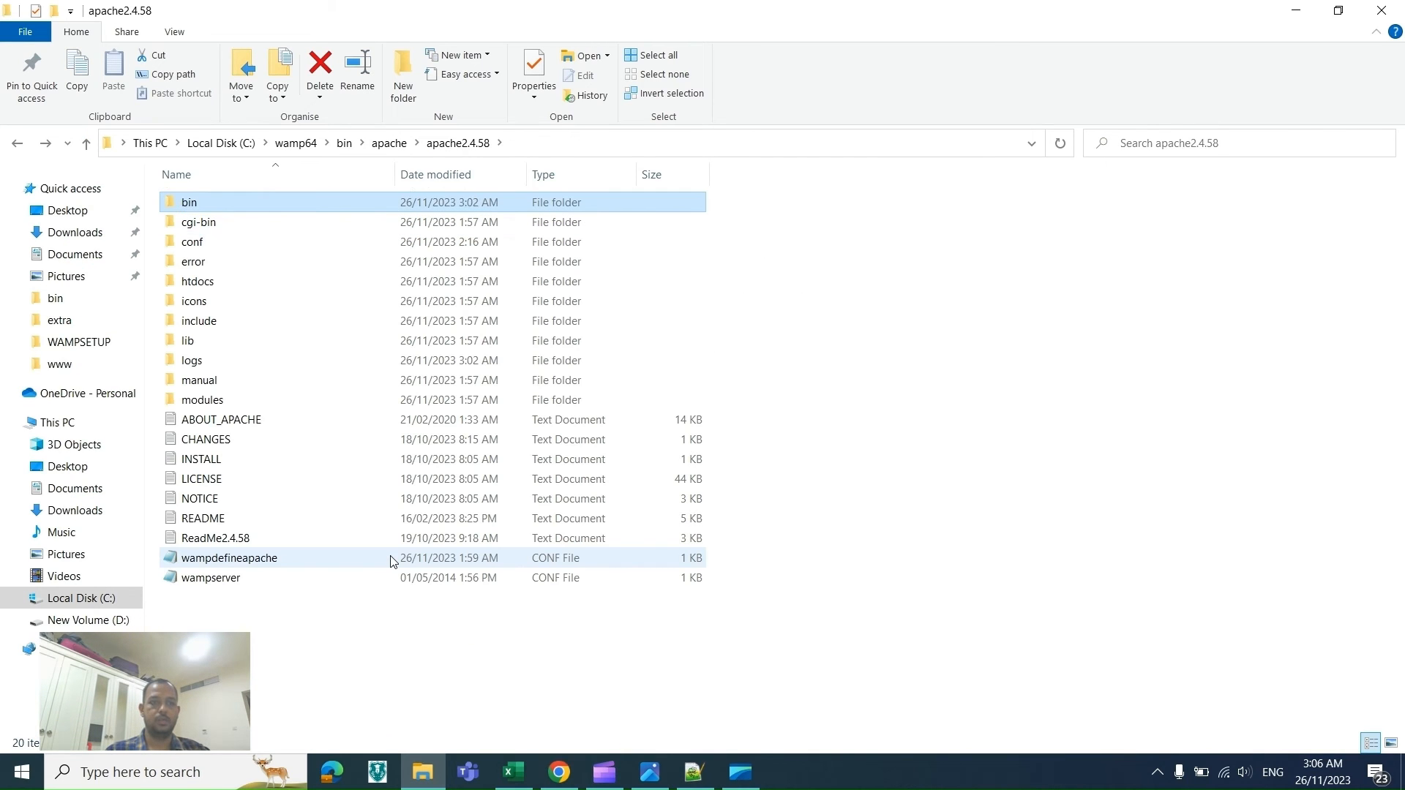
pyautogui.press('Return')
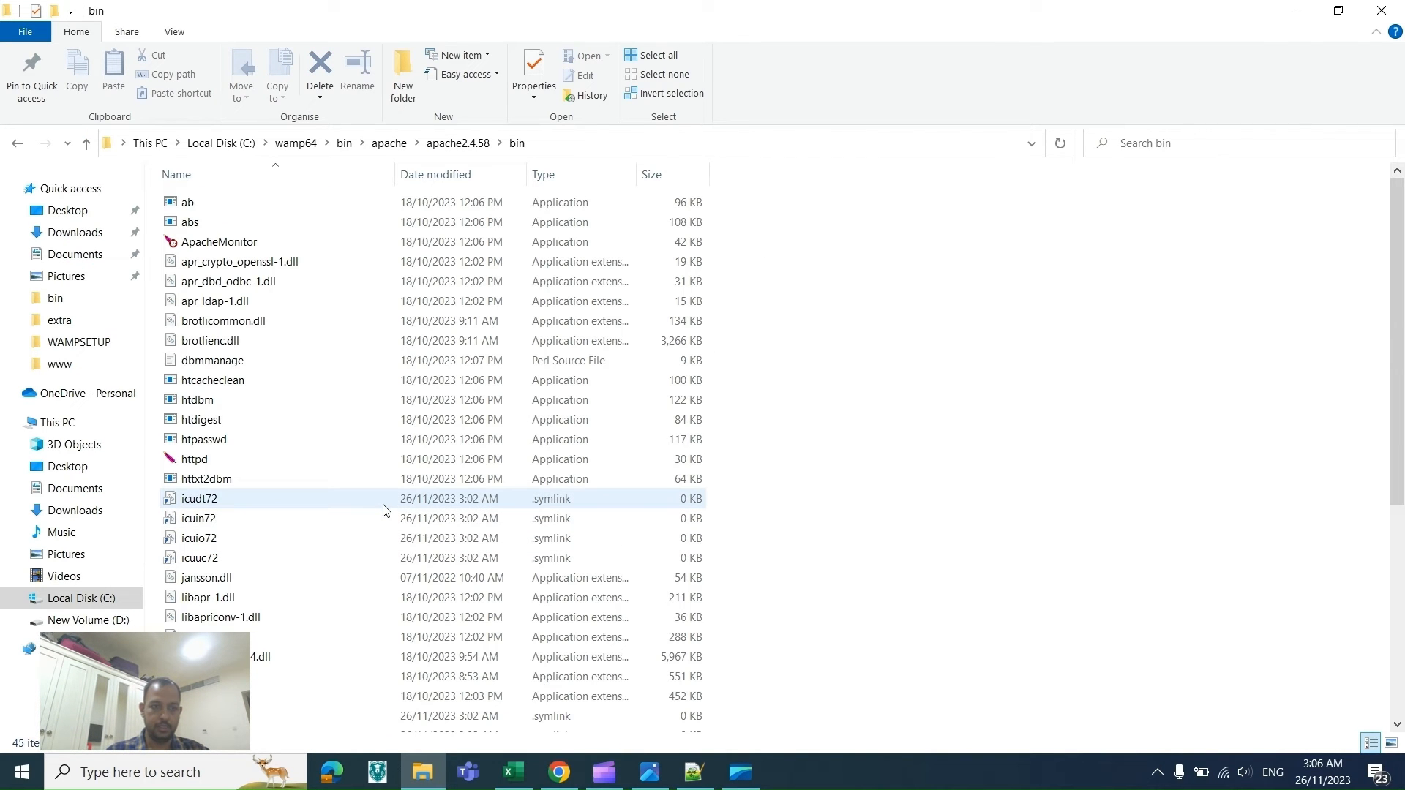
pyautogui.click(383, 505)
pyautogui.press('p')
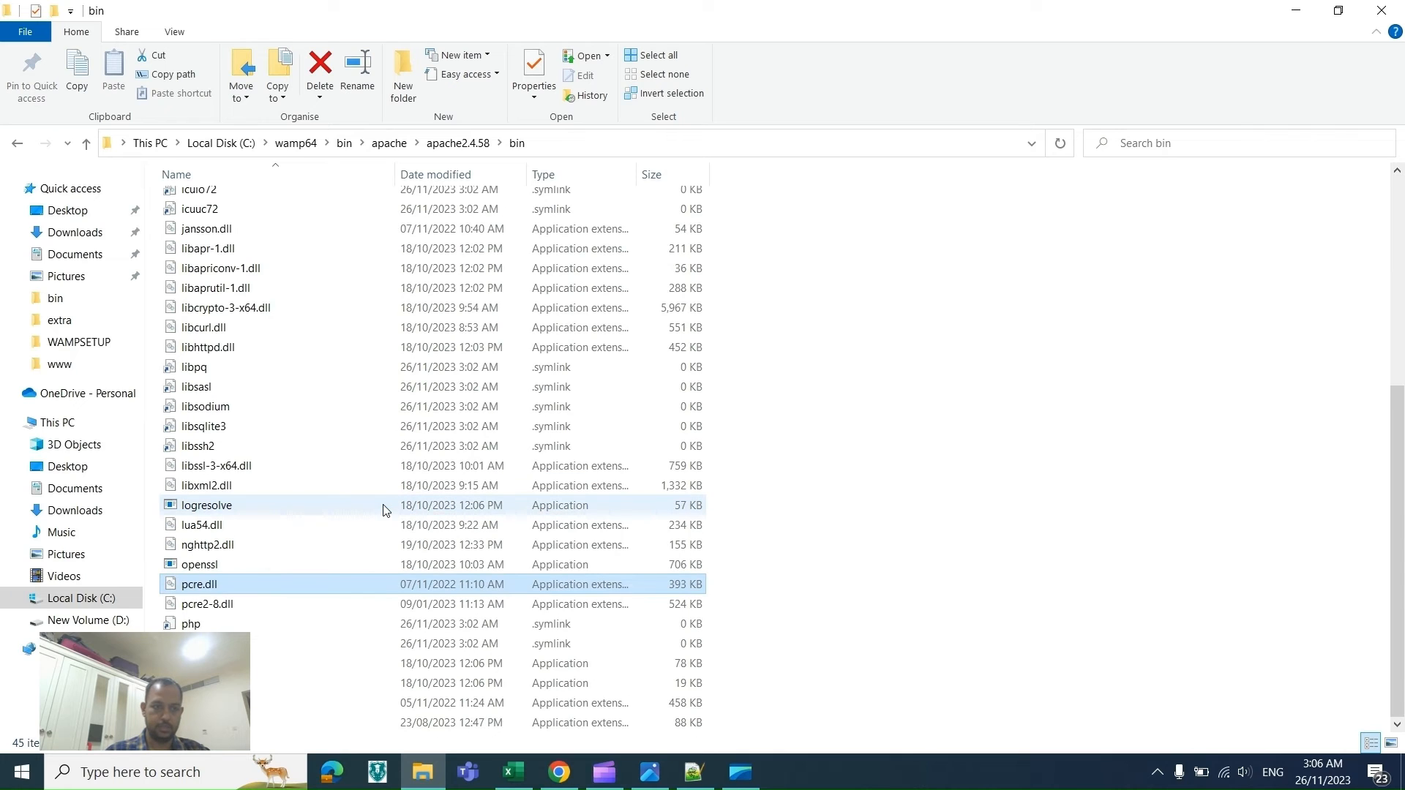
pyautogui.press('p')
pyautogui.press('p')
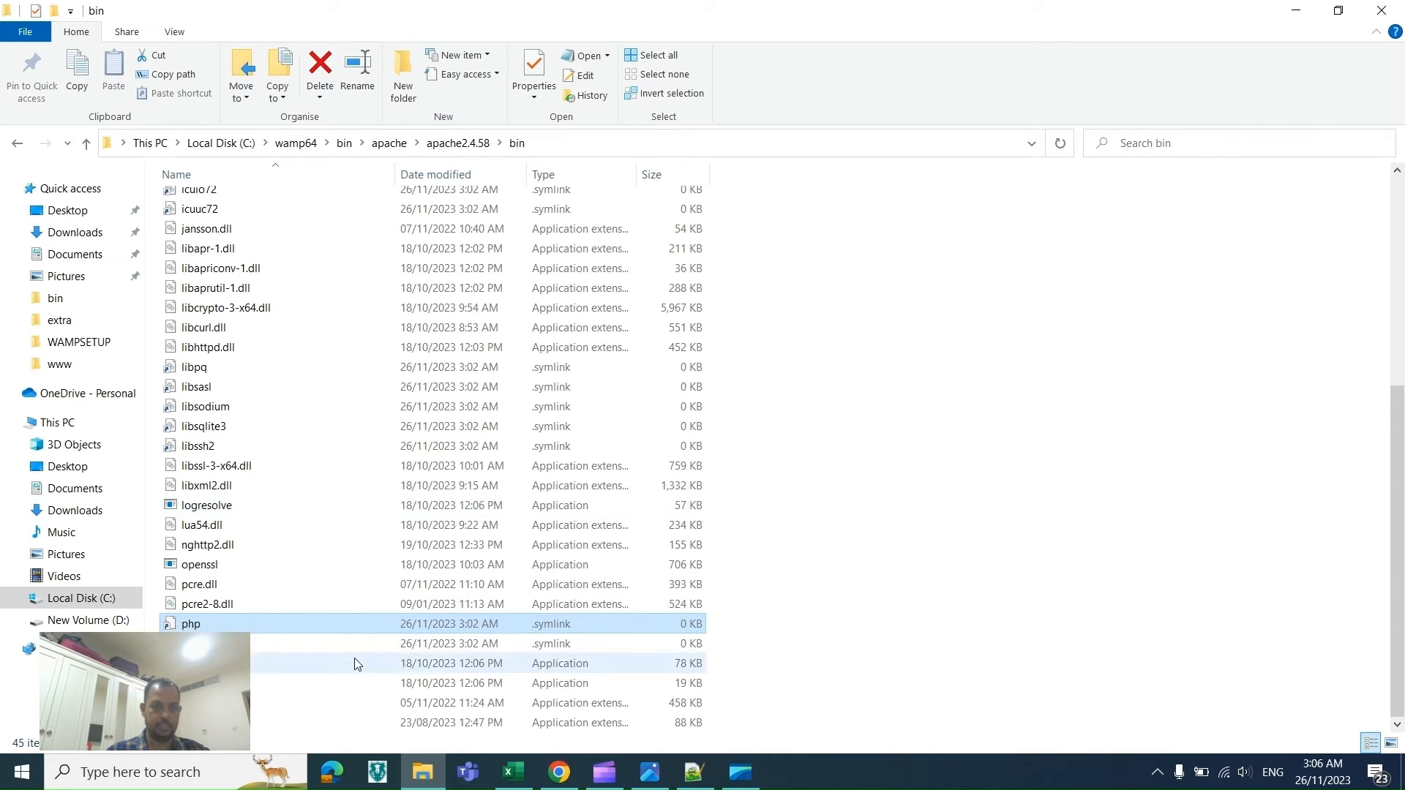
pyautogui.rightClick(348, 634)
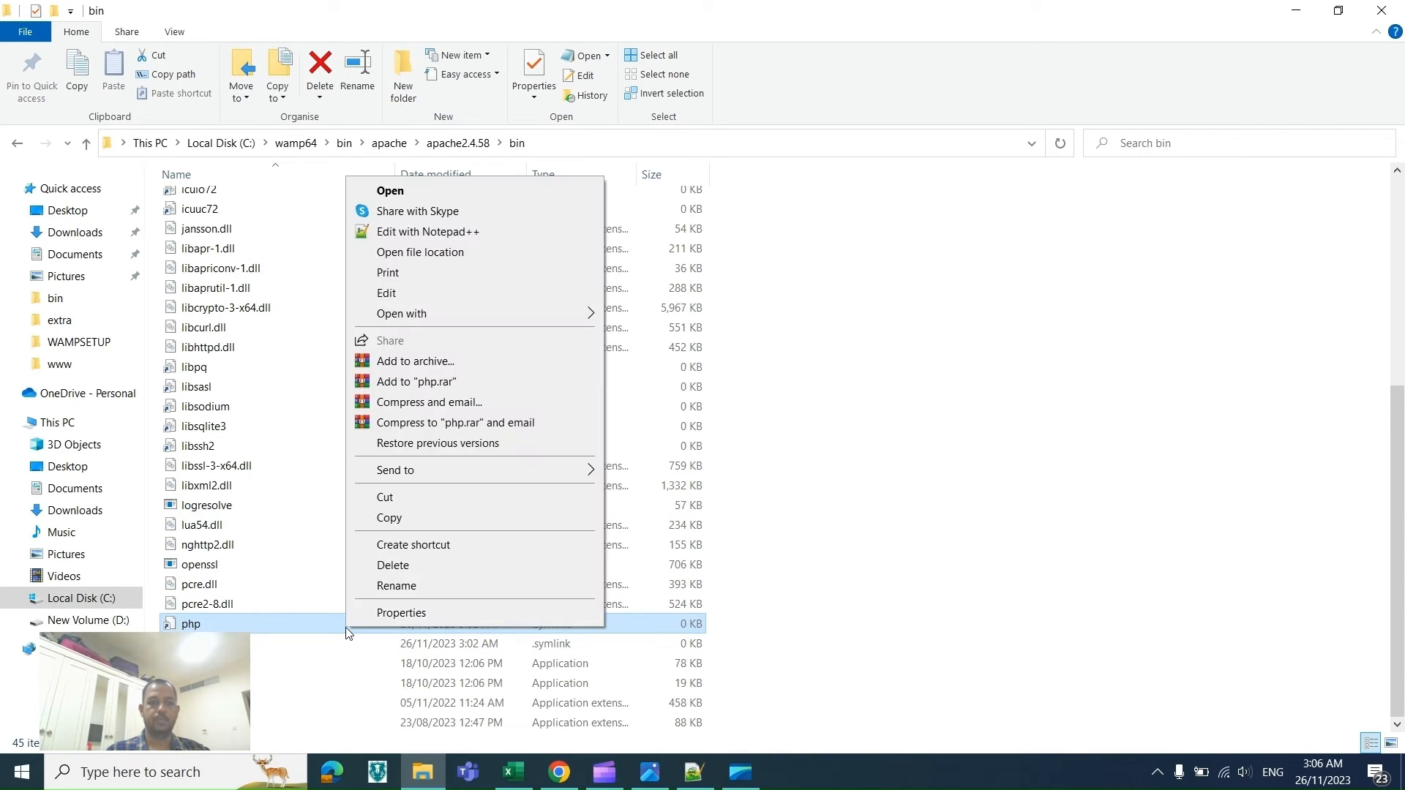
pyautogui.click(404, 236)
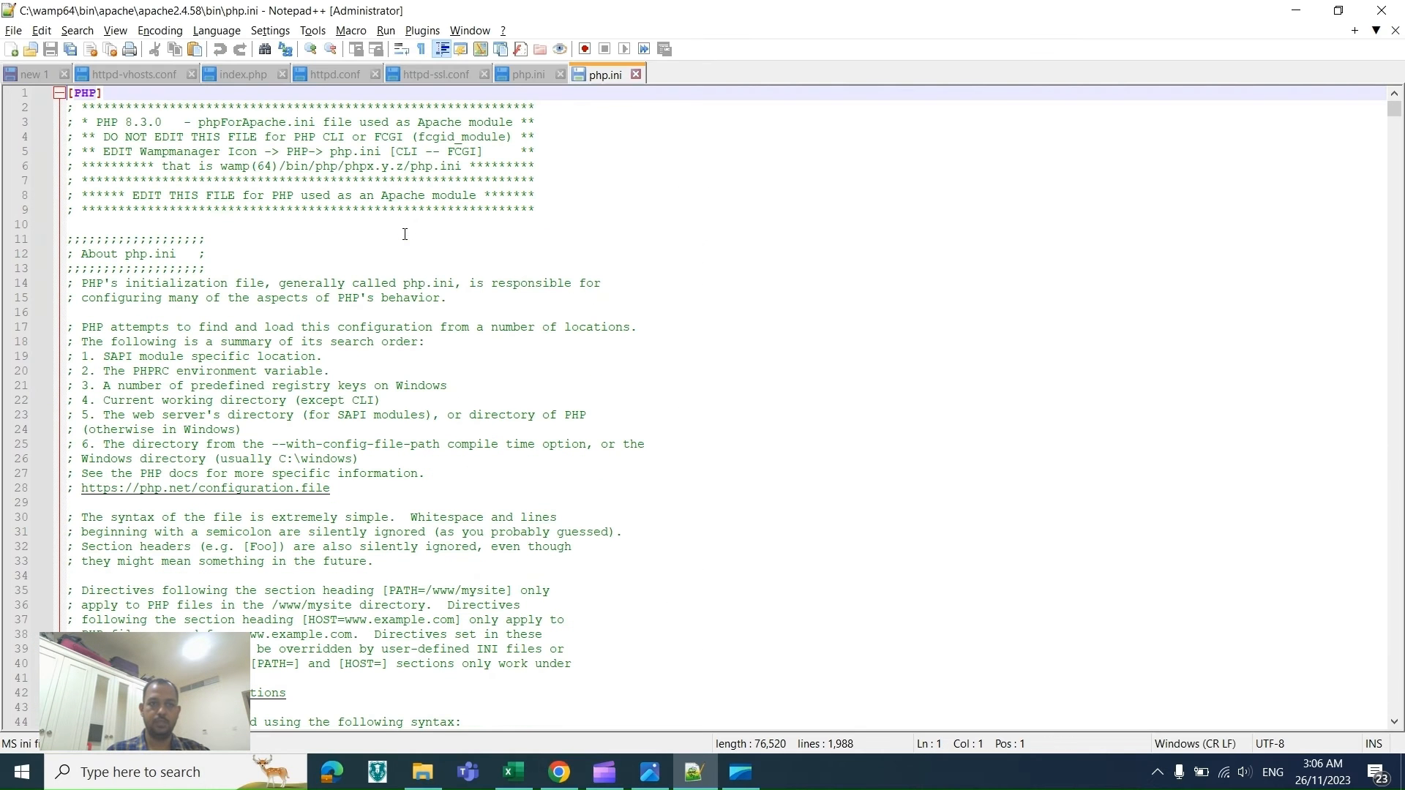
# Step: Find curl.cainfo in the Apache php.ini, uncomment it and set it to 'C:\wamp64\bin\php\php8.3.0\extras\ssl\cacert.pem'
pyautogui.click(445, 371)
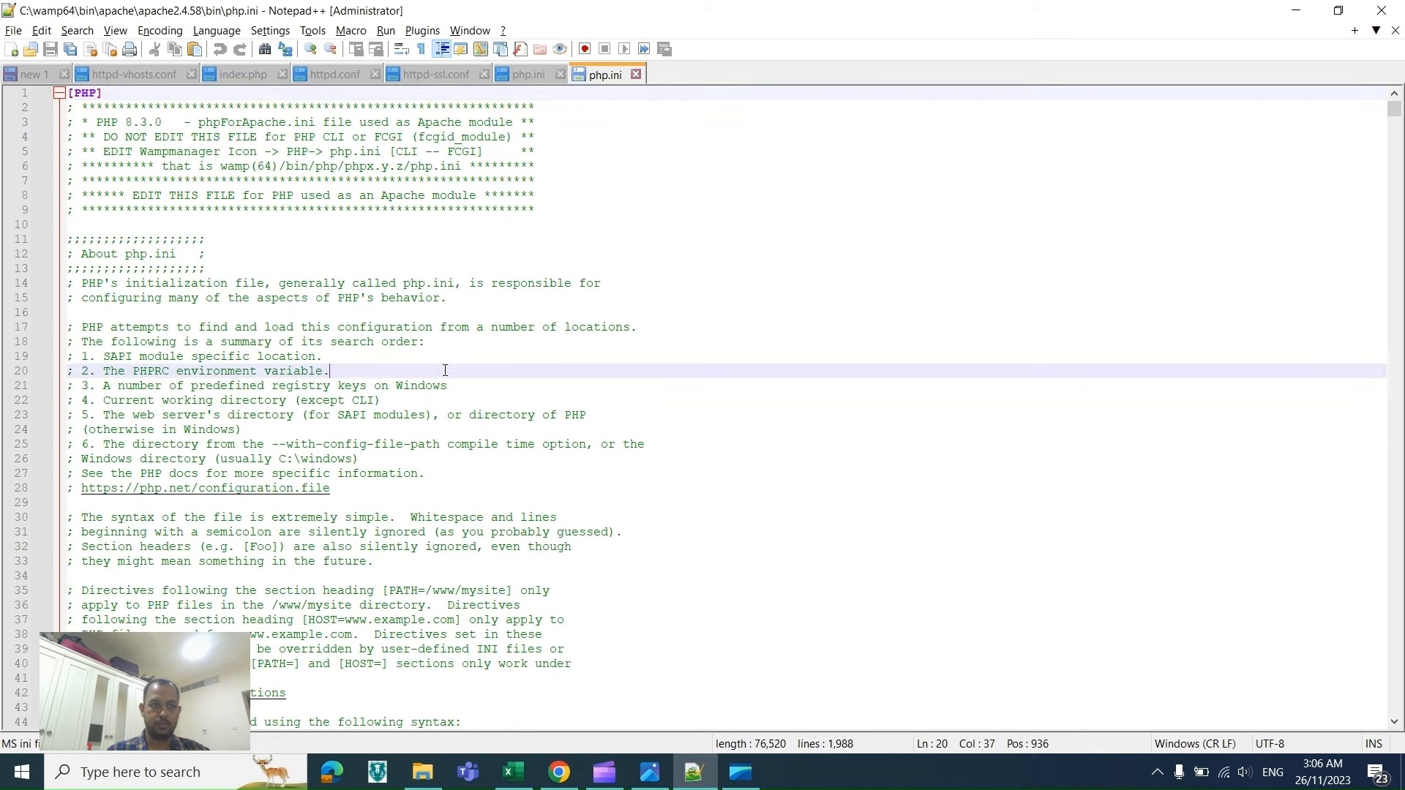
pyautogui.click(157, 122)
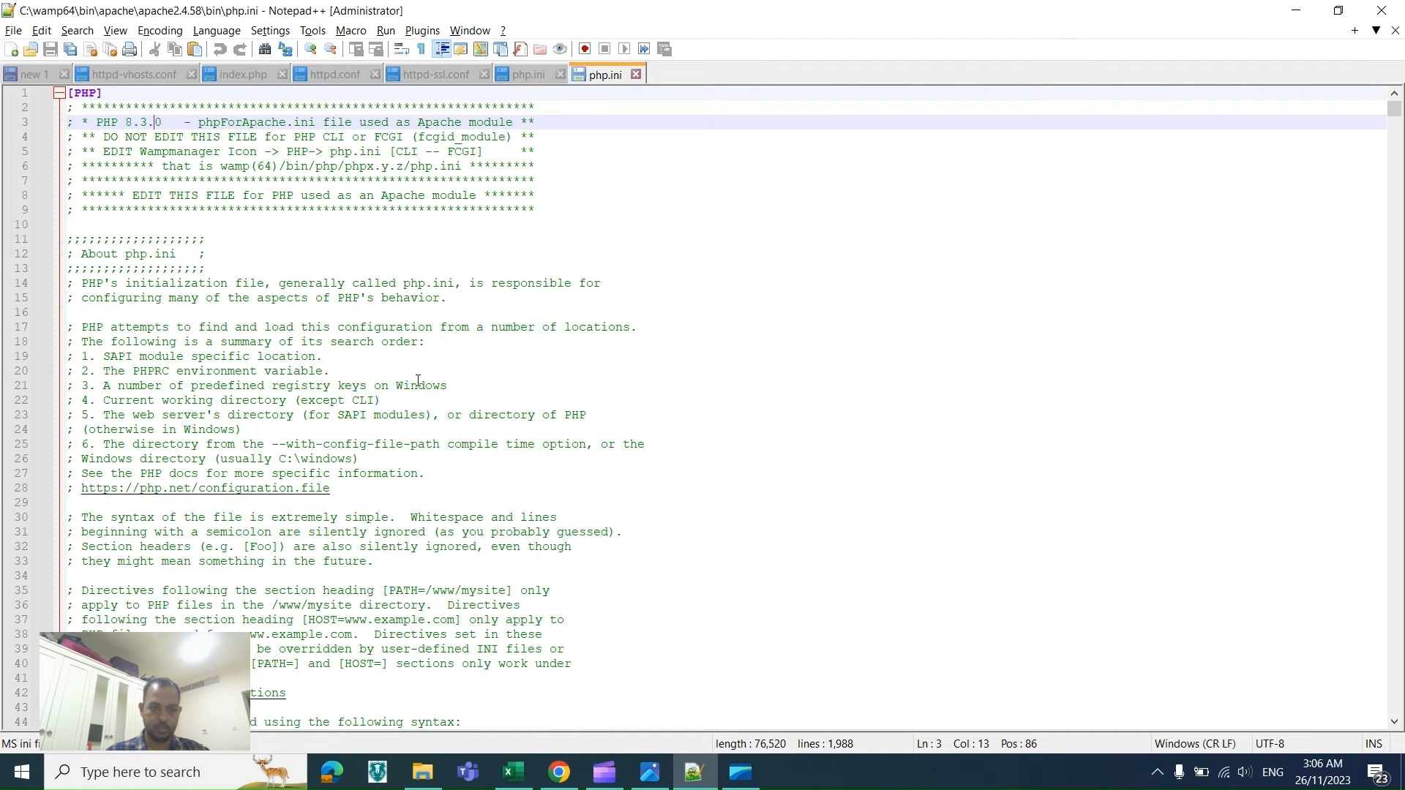
pyautogui.hotkey('alt', 'Tab')
pyautogui.hotkey('alt', 'Tab')
pyautogui.hotkey('ctrl', 'f')
pyautogui.press('Down')
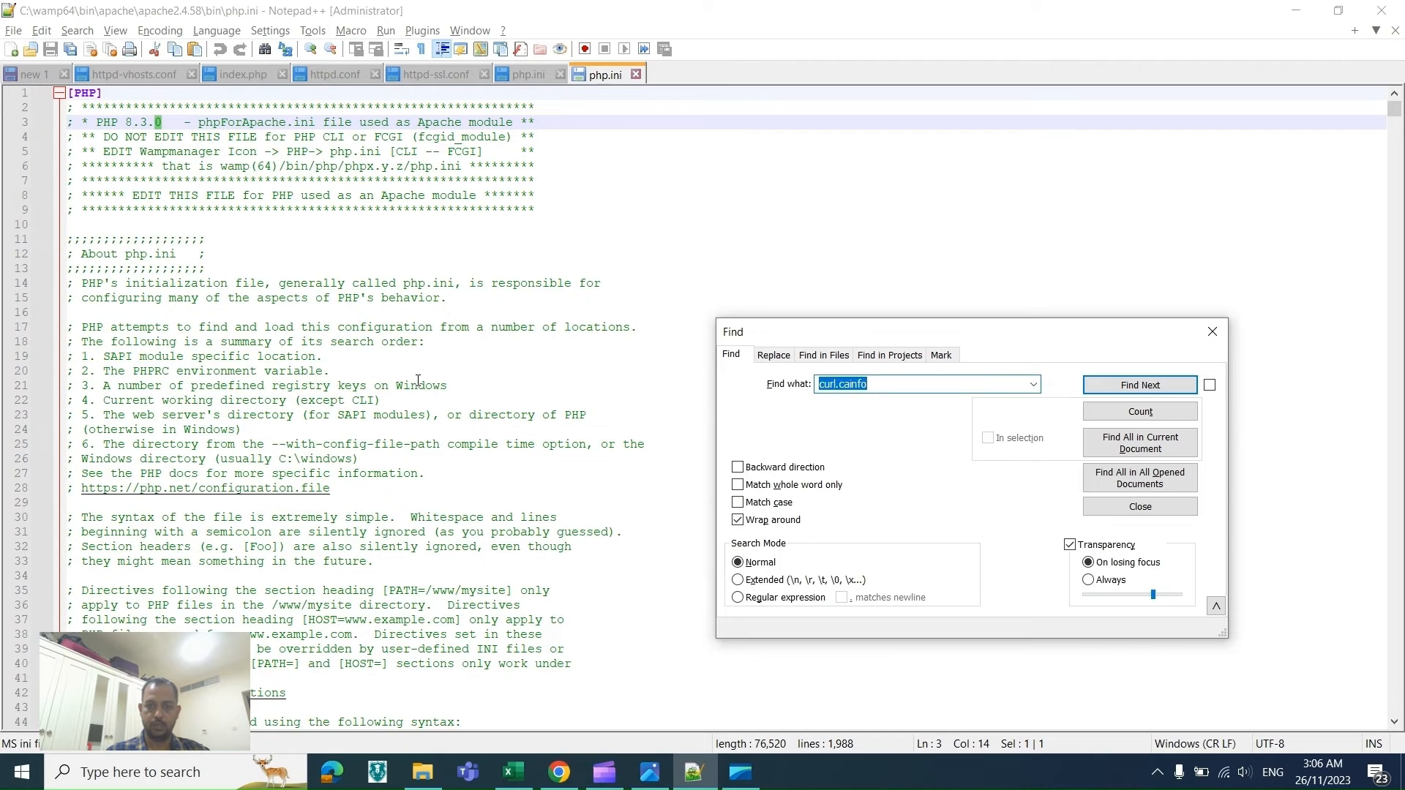
pyautogui.press('Return')
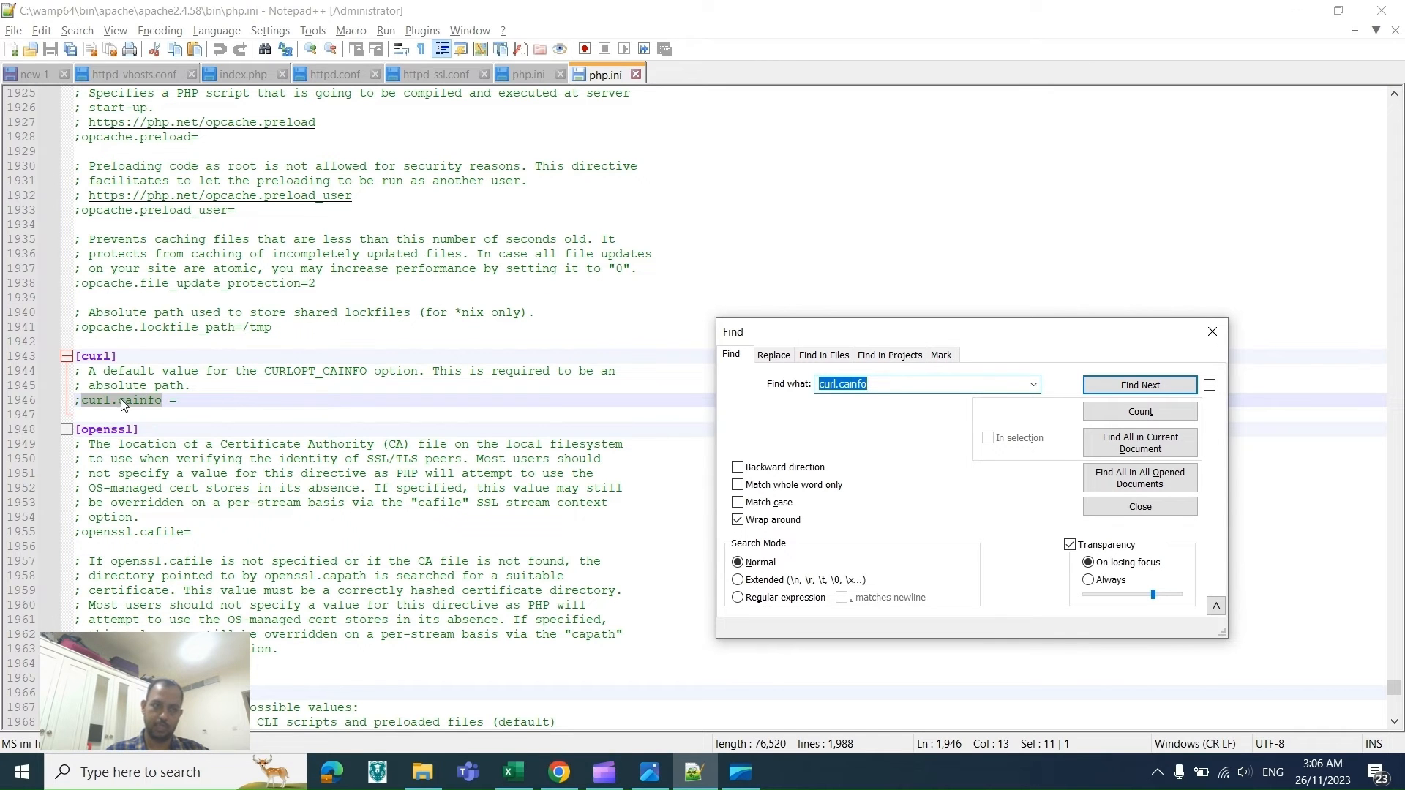
pyautogui.click(85, 399)
pyautogui.press('BackSpace')
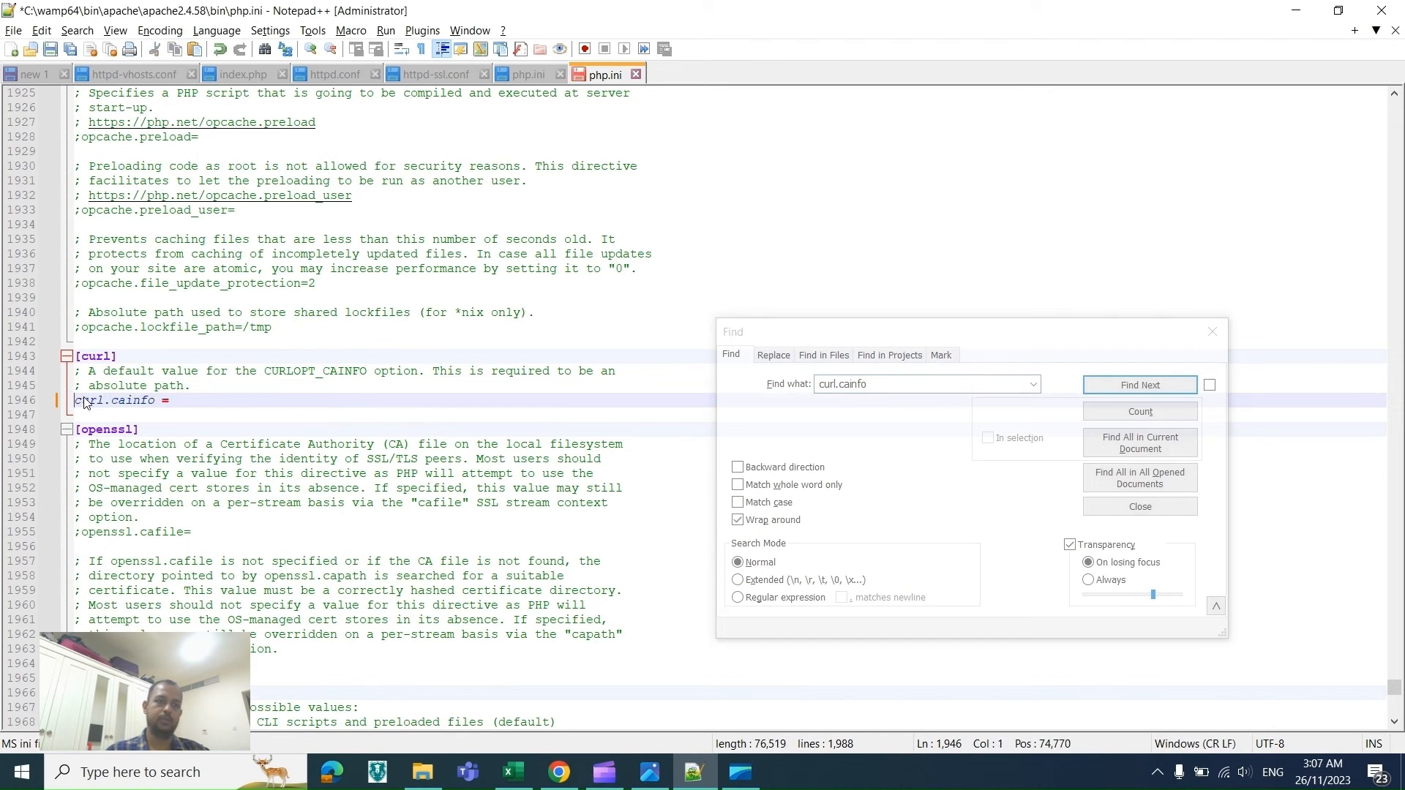
pyautogui.hotkey('alt', 'Tab')
pyautogui.hotkey('alt', 'Tab')
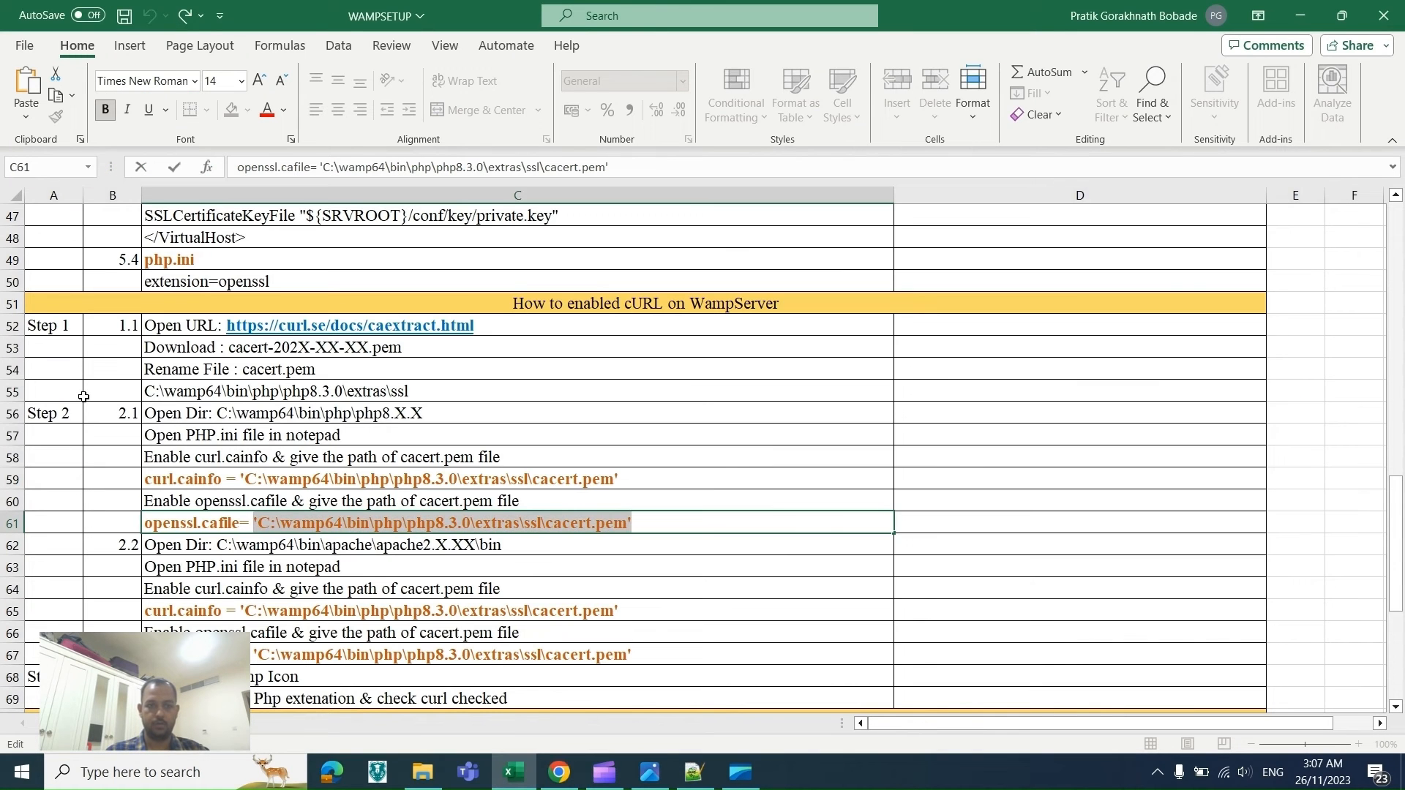
pyautogui.hotkey('alt', 'Tab')
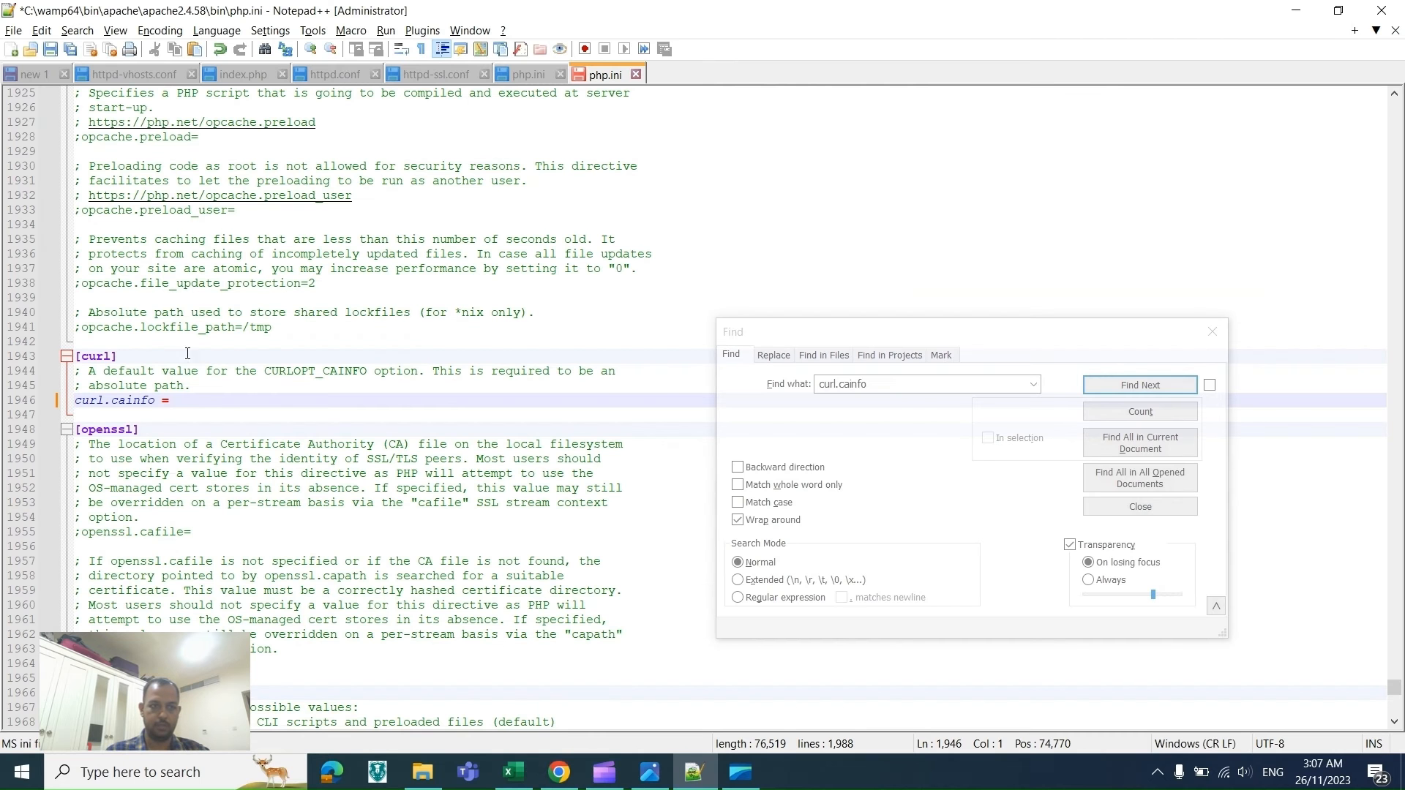
pyautogui.click(187, 399)
pyautogui.write("'C:\\wamp64\\bin\\php\\php8.3.0\\extras\\ssl\\cacert.pem'")
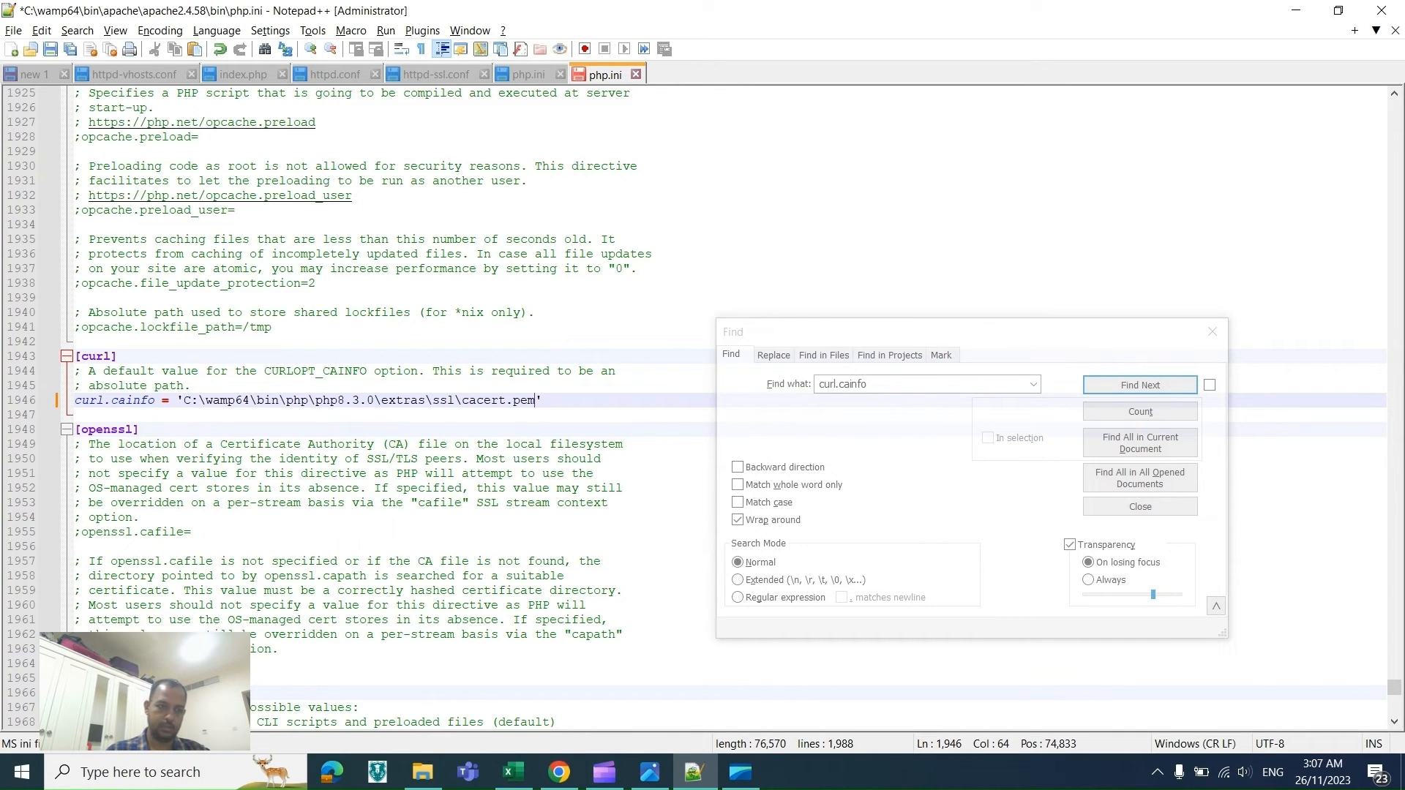
# Step: Uncomment openssl.capath in the Apache php.ini, set it to the same cacert.pem path, and save the file
pyautogui.click(82, 664)
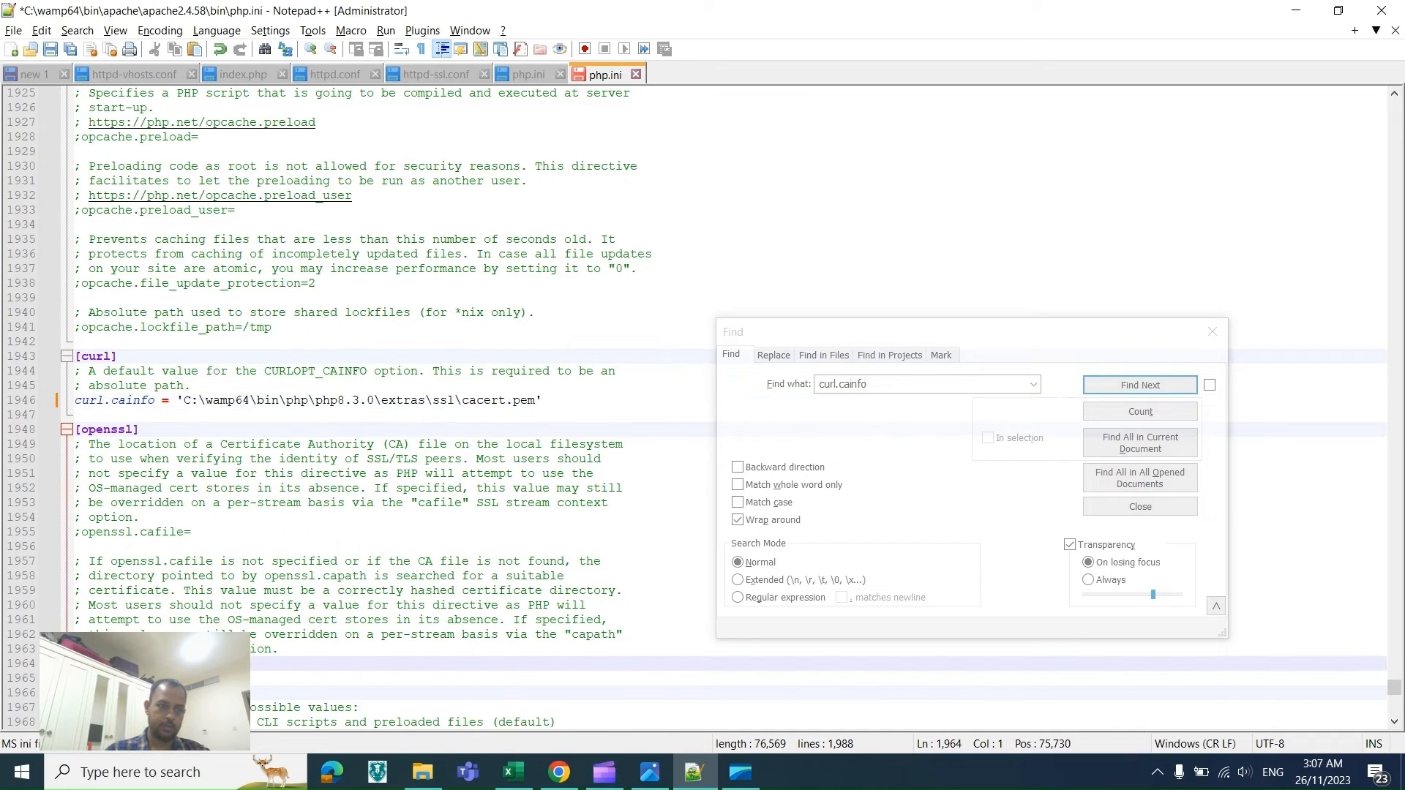
pyautogui.click(187, 664)
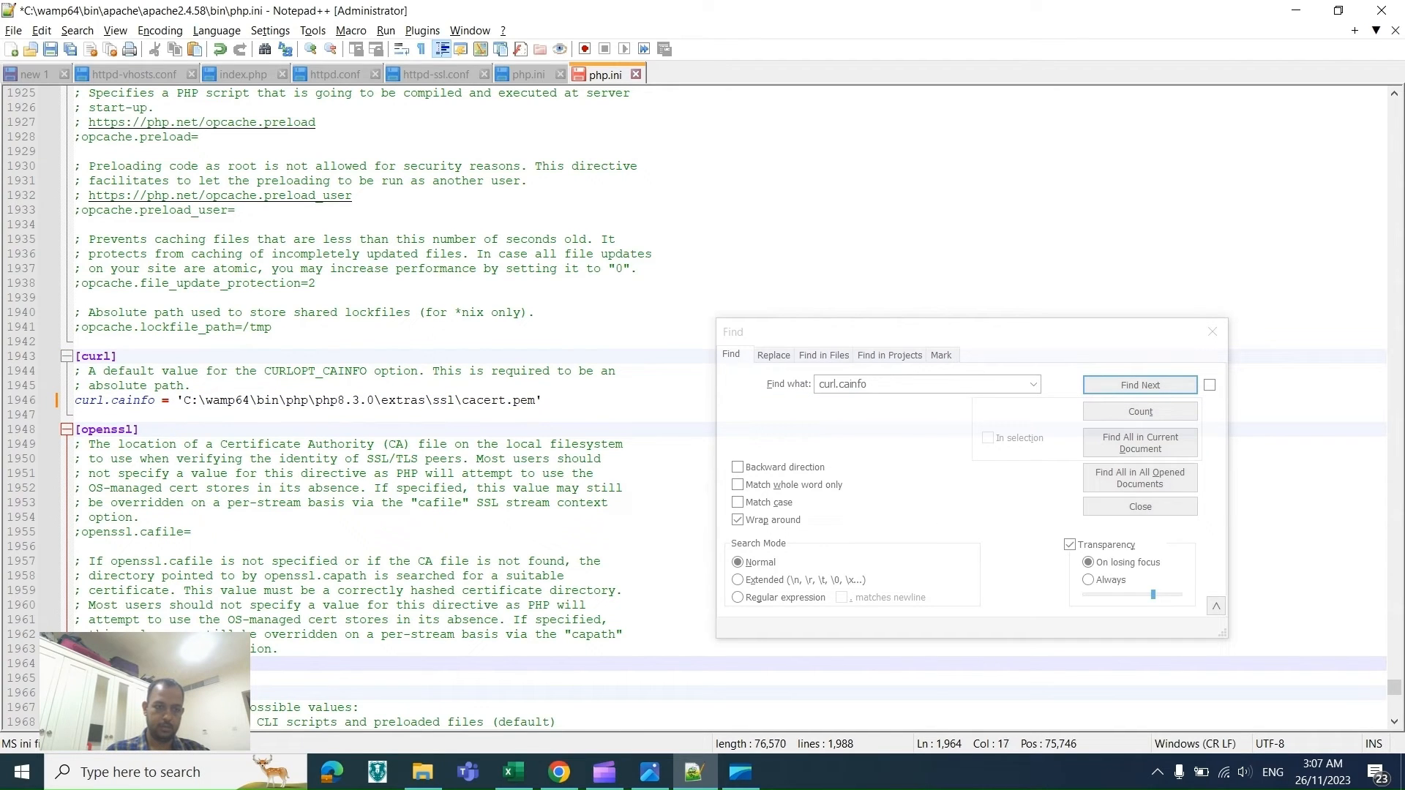
pyautogui.write("'C:\\wamp64\\bin\\php\\php8.3.0\\extras\\ssl\\cacert.pem'")
pyautogui.hotkey('ctrl', 's')
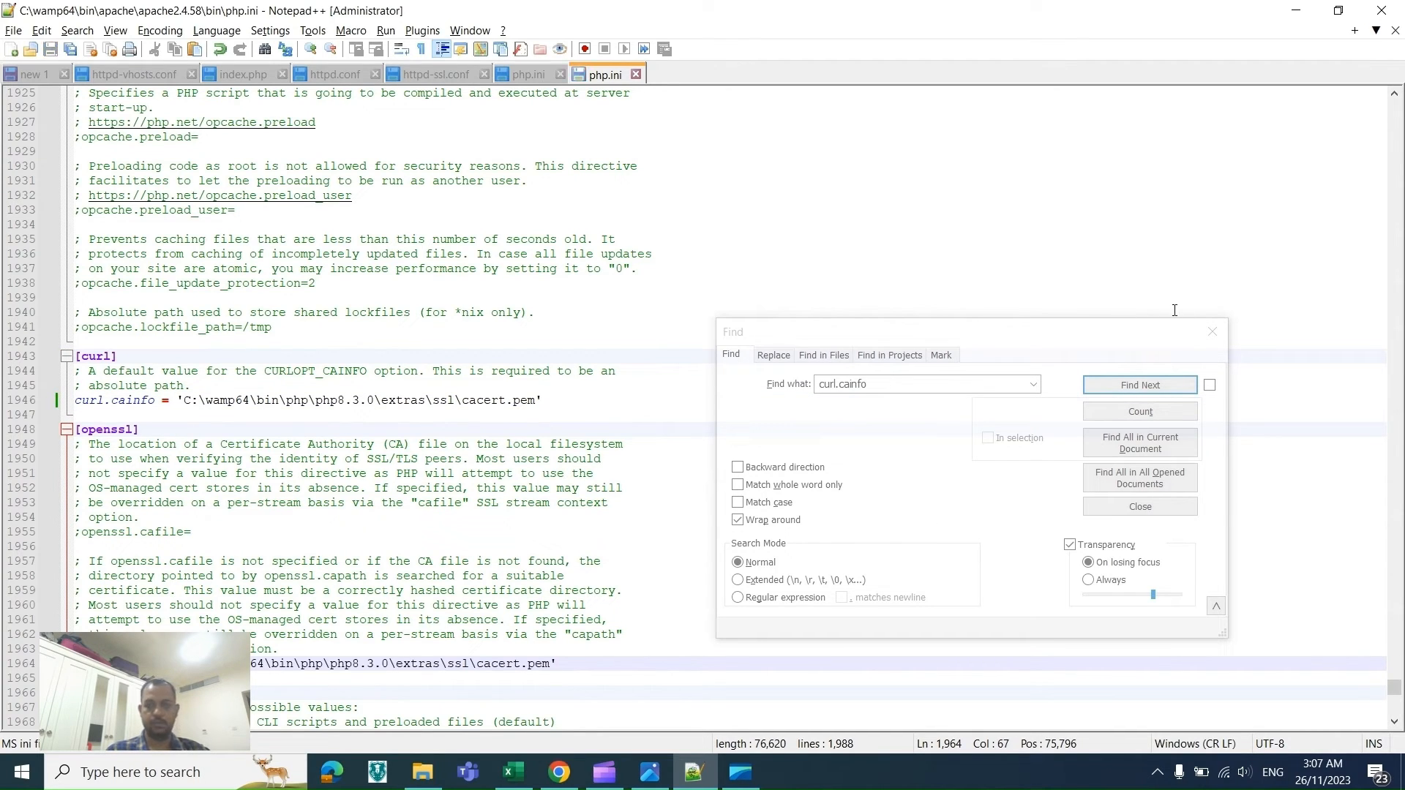
# Step: Close the Find dialog, switch to the setup checklist spreadsheet and move down to the row about checking the curl extension
pyautogui.click(1210, 333)
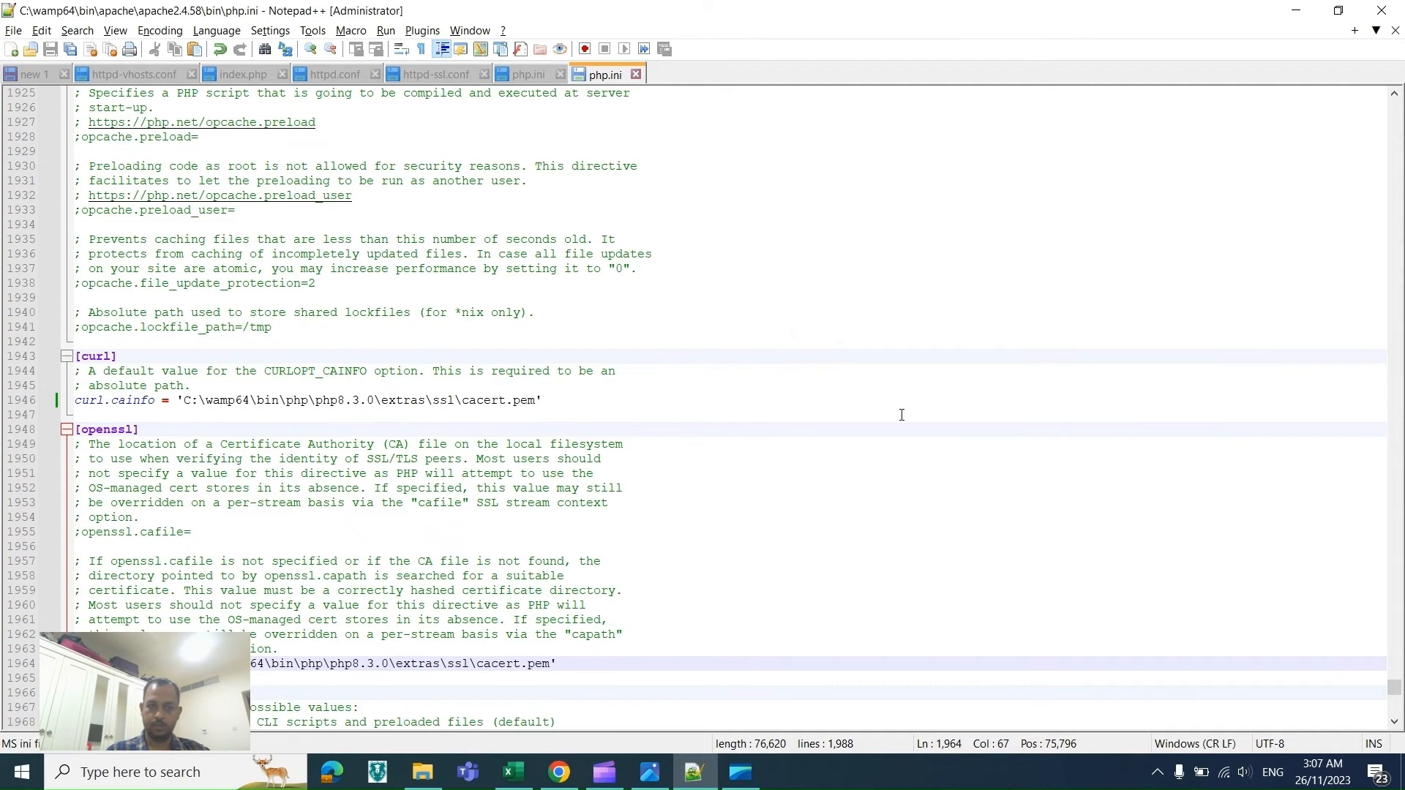
pyautogui.click(1157, 773)
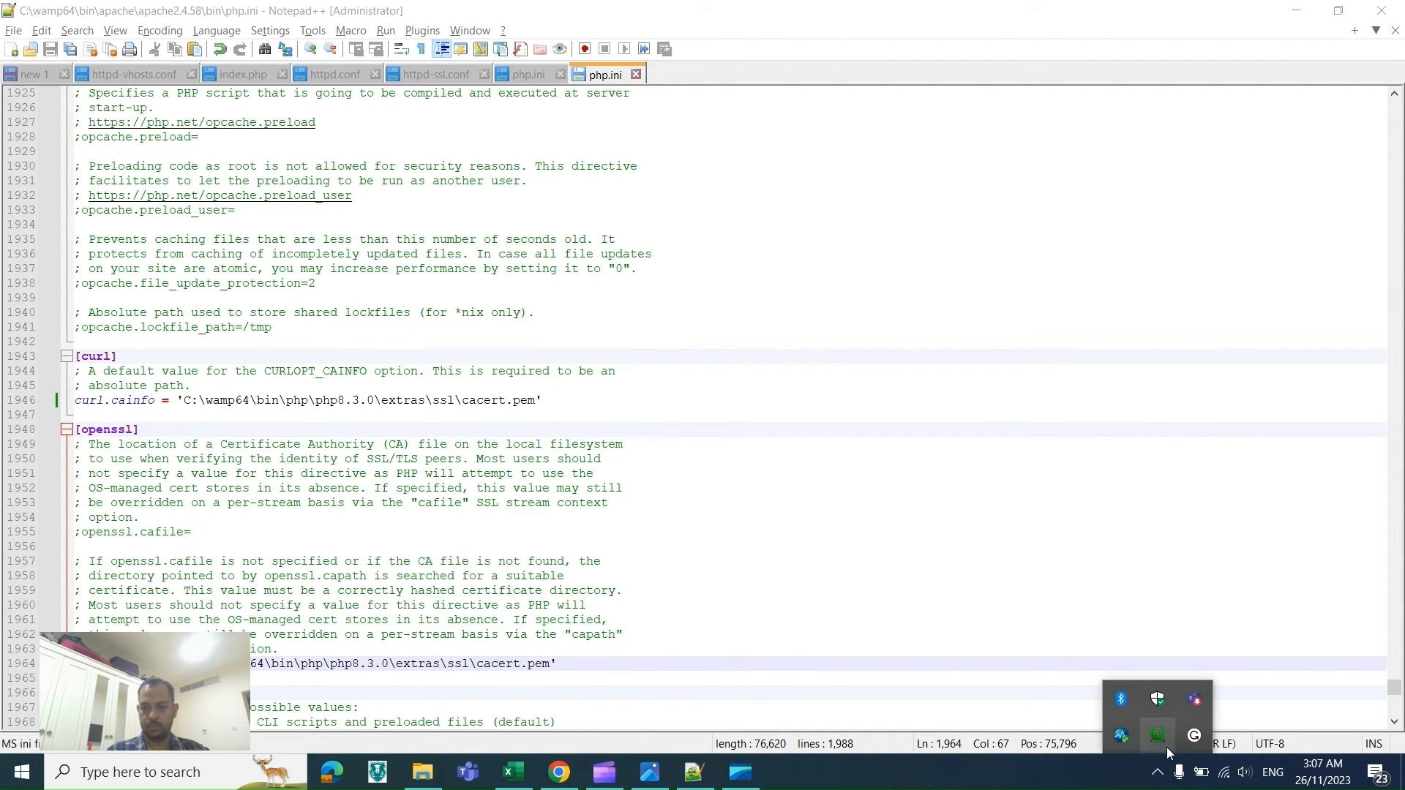
pyautogui.hotkey('alt', 'Tab')
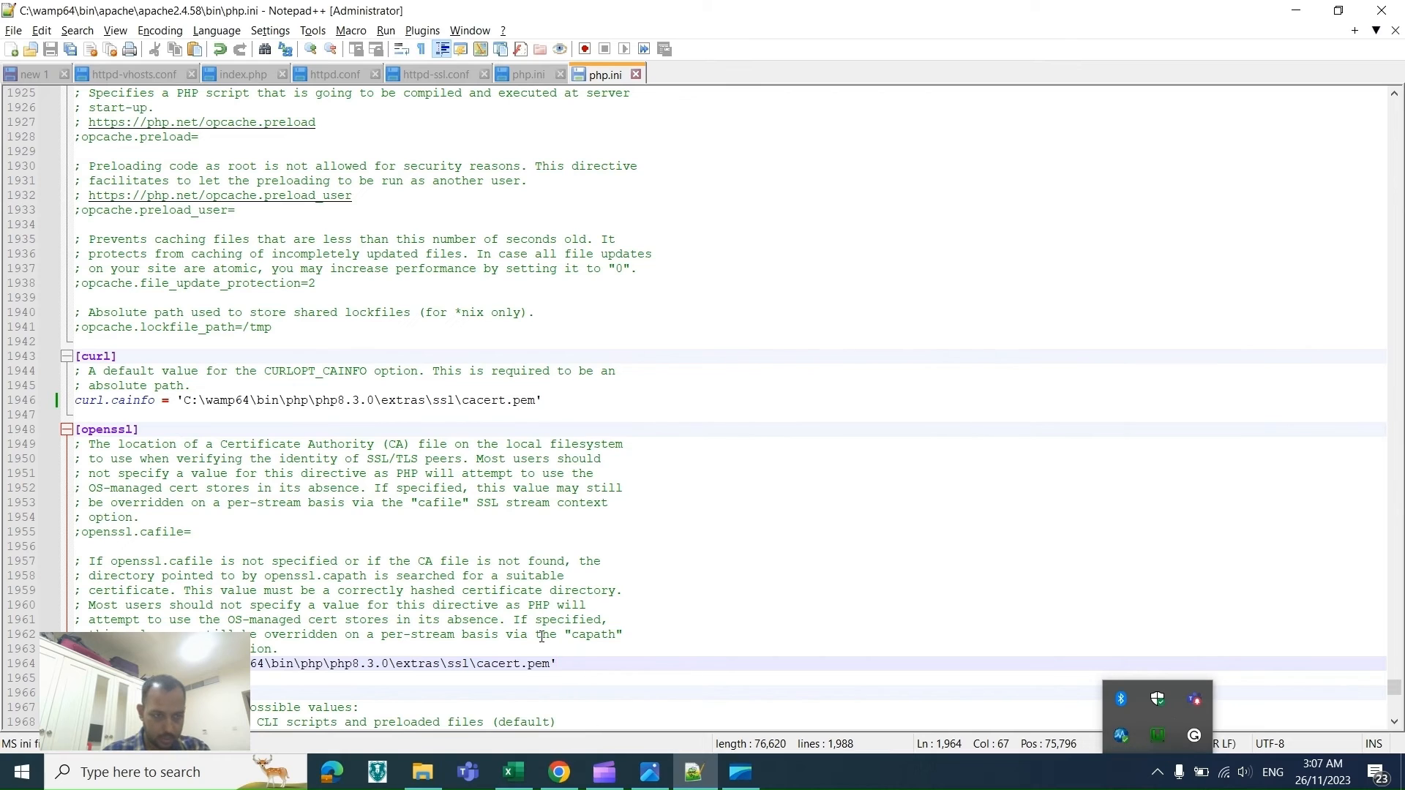
pyautogui.press('Down')
pyautogui.press('Down')
pyautogui.press('Down')
pyautogui.press('Down')
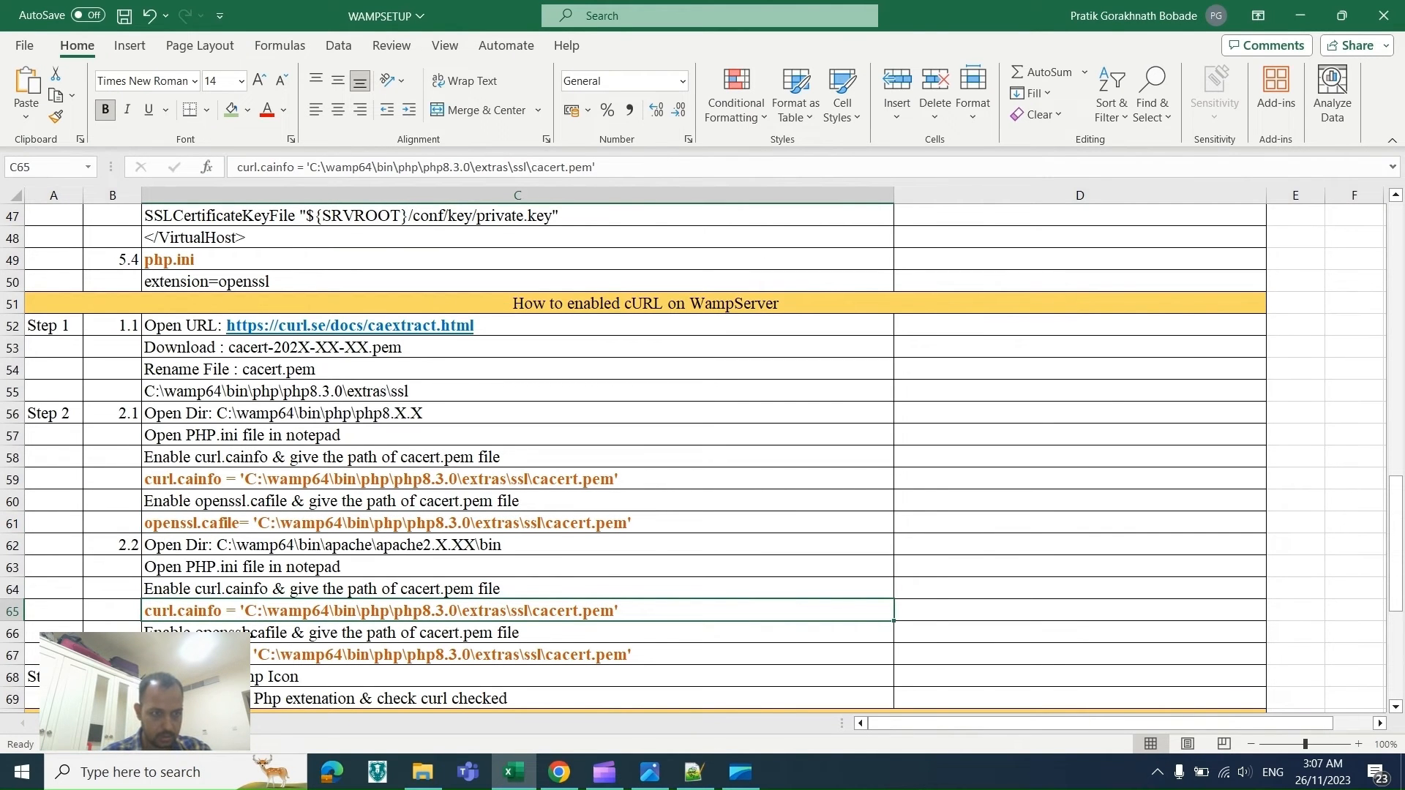
pyautogui.press('Down')
pyautogui.press('Down')
pyautogui.press('Down')
pyautogui.press('Down')
pyautogui.press('Down')
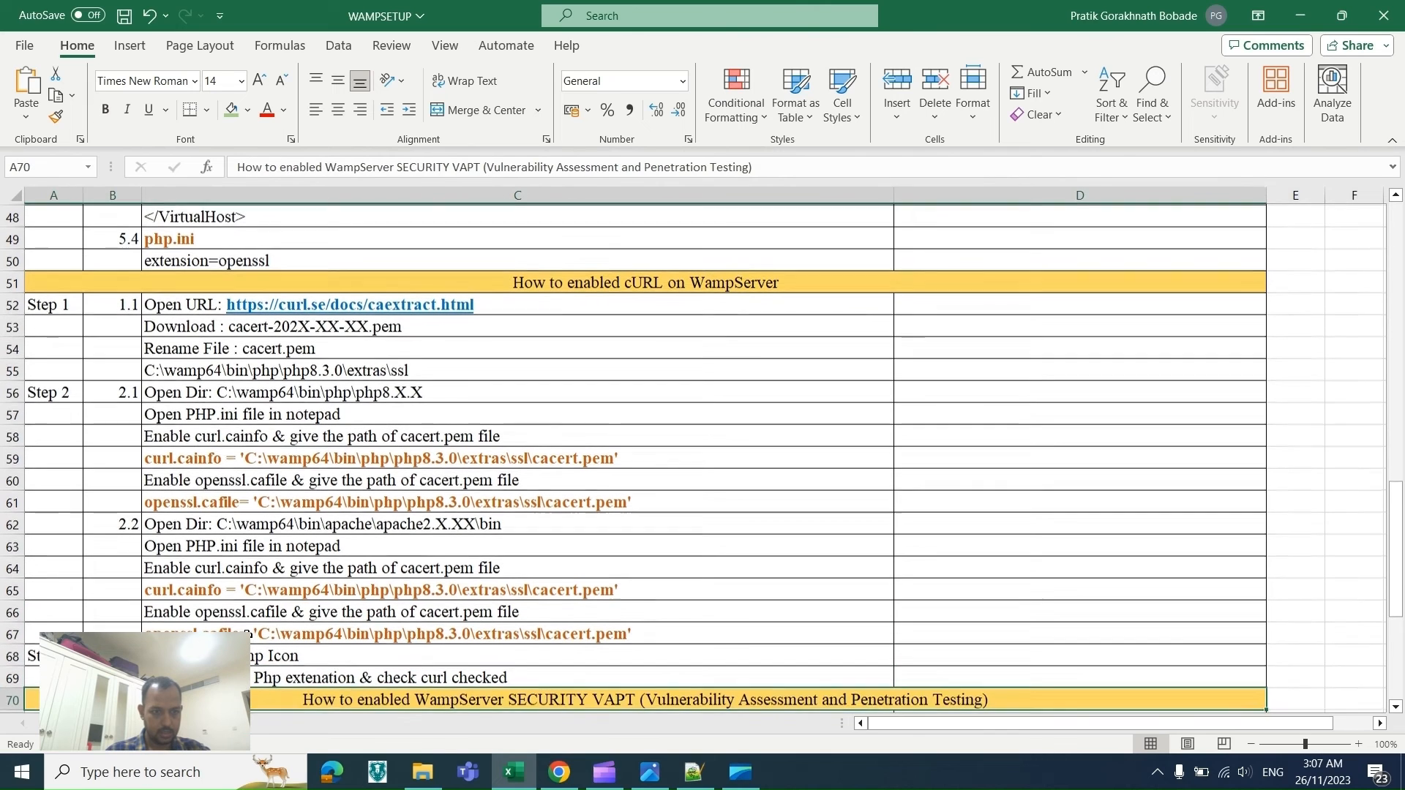
pyautogui.press('Up')
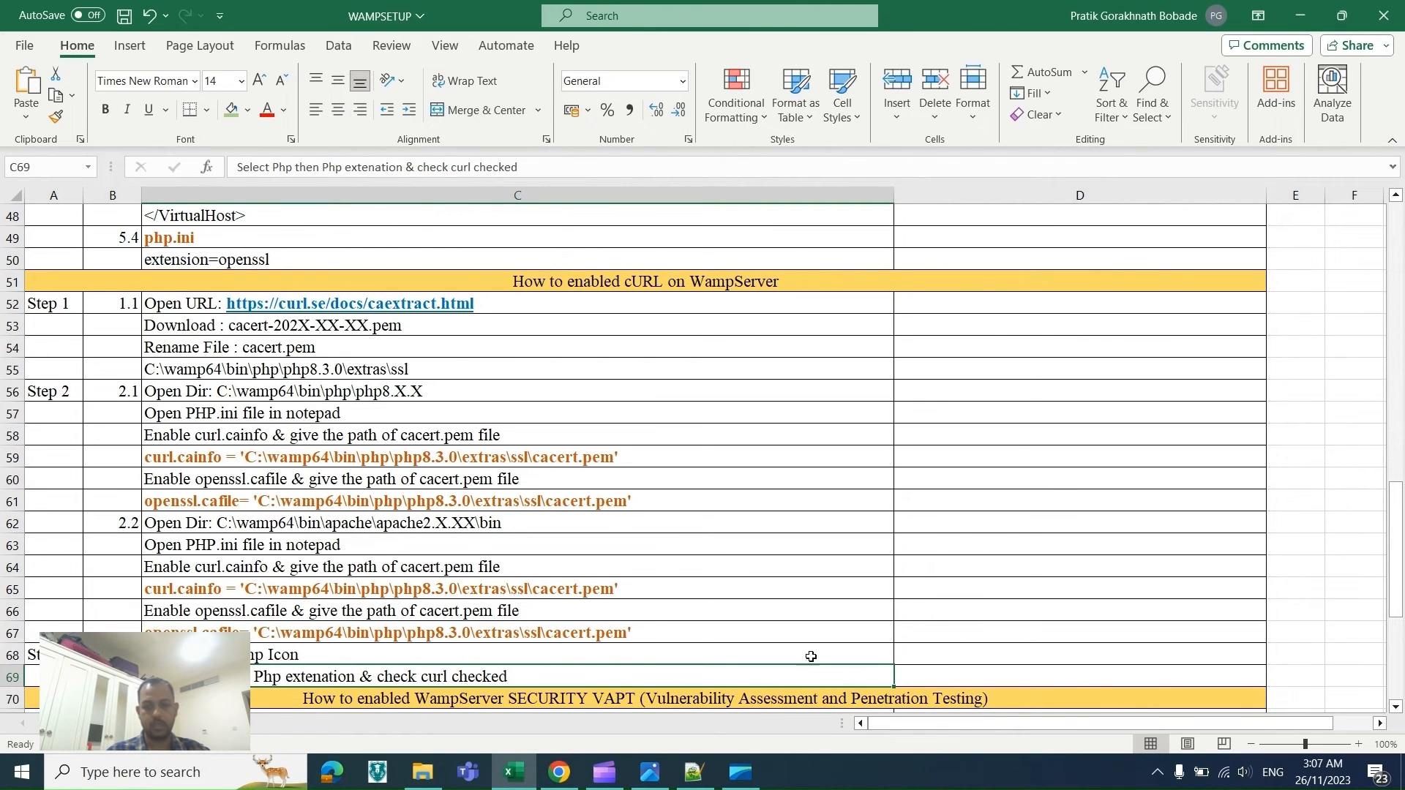
# Step: Open the WampServer tray menu and view the PHP 8.3.0 extensions list to check whether curl is enabled
pyautogui.click(1157, 780)
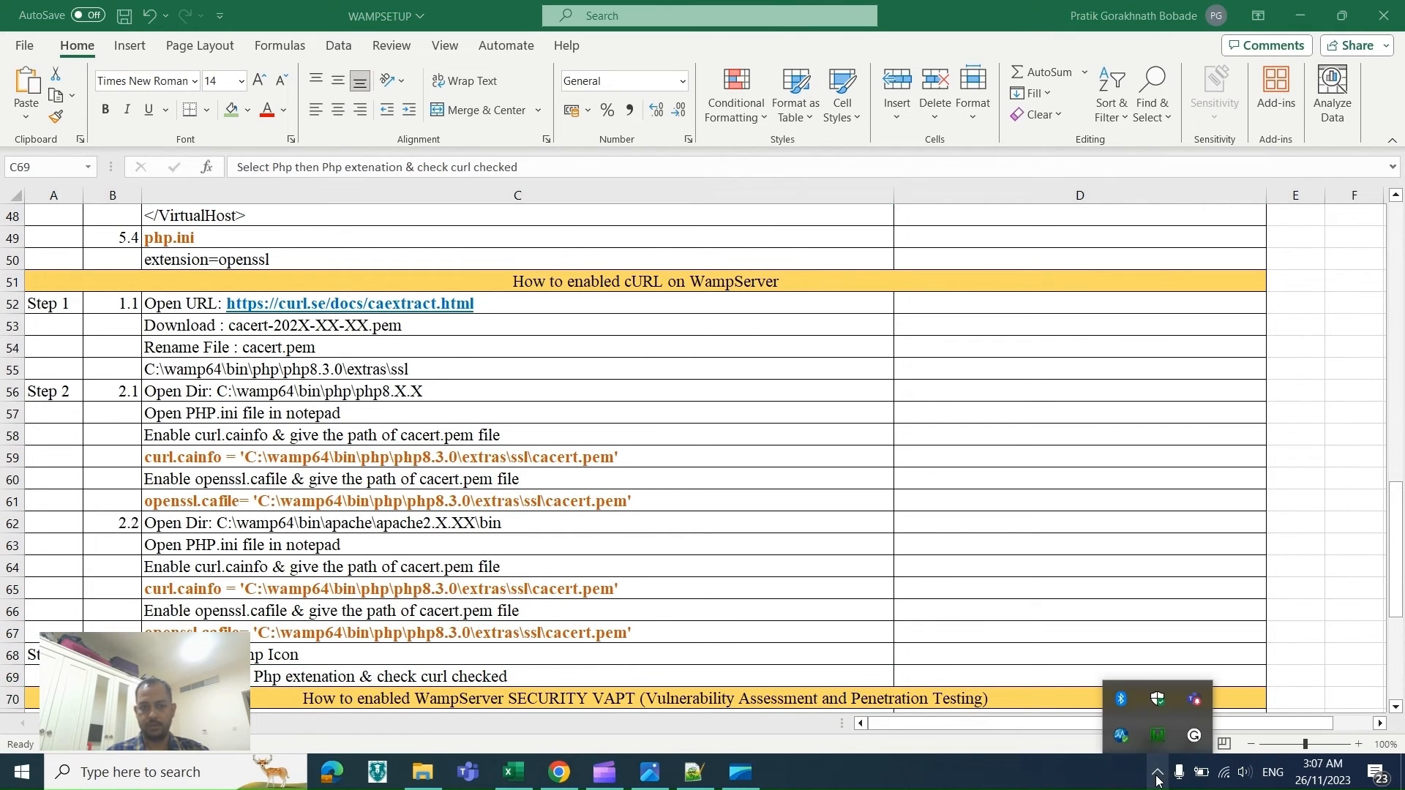
pyautogui.click(1158, 744)
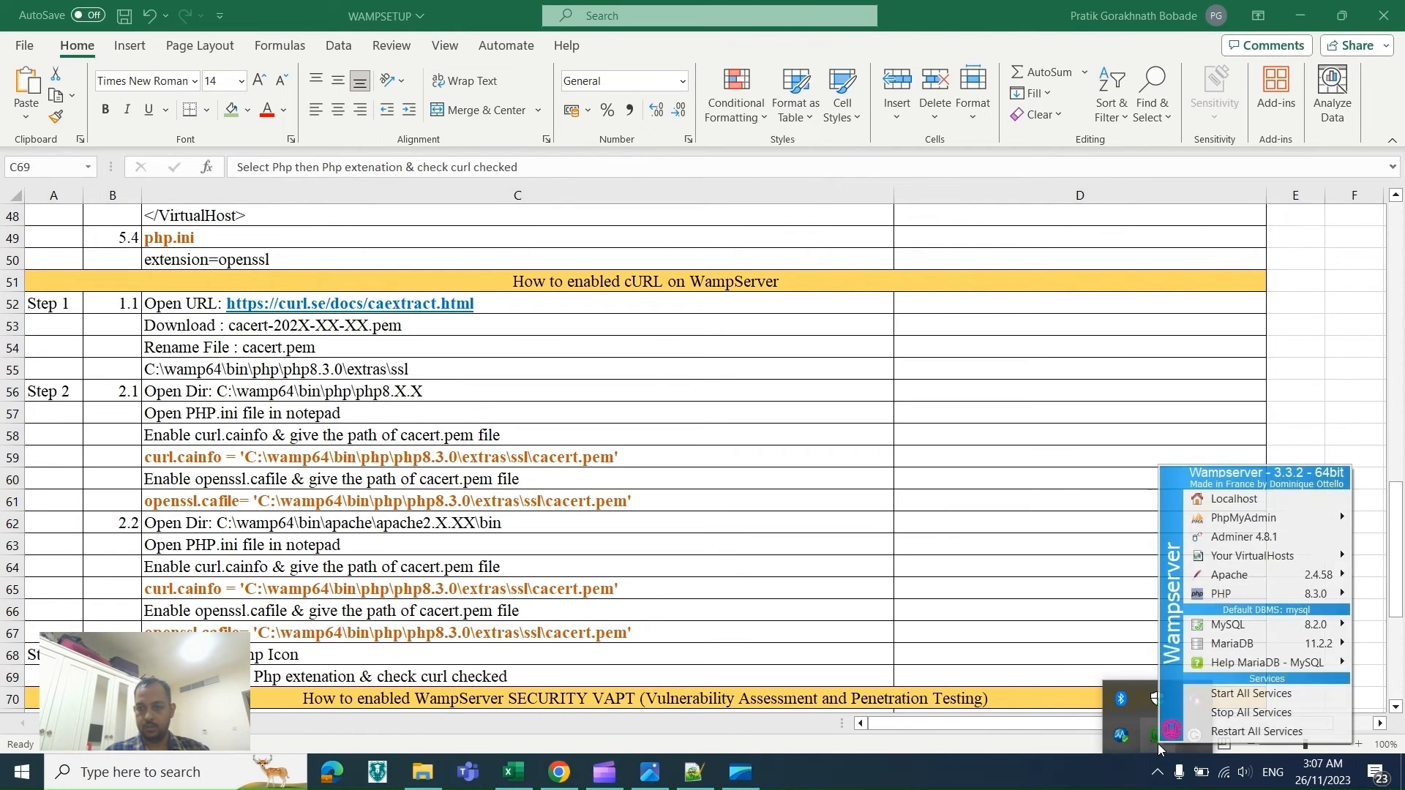
pyautogui.moveTo(1230, 599)
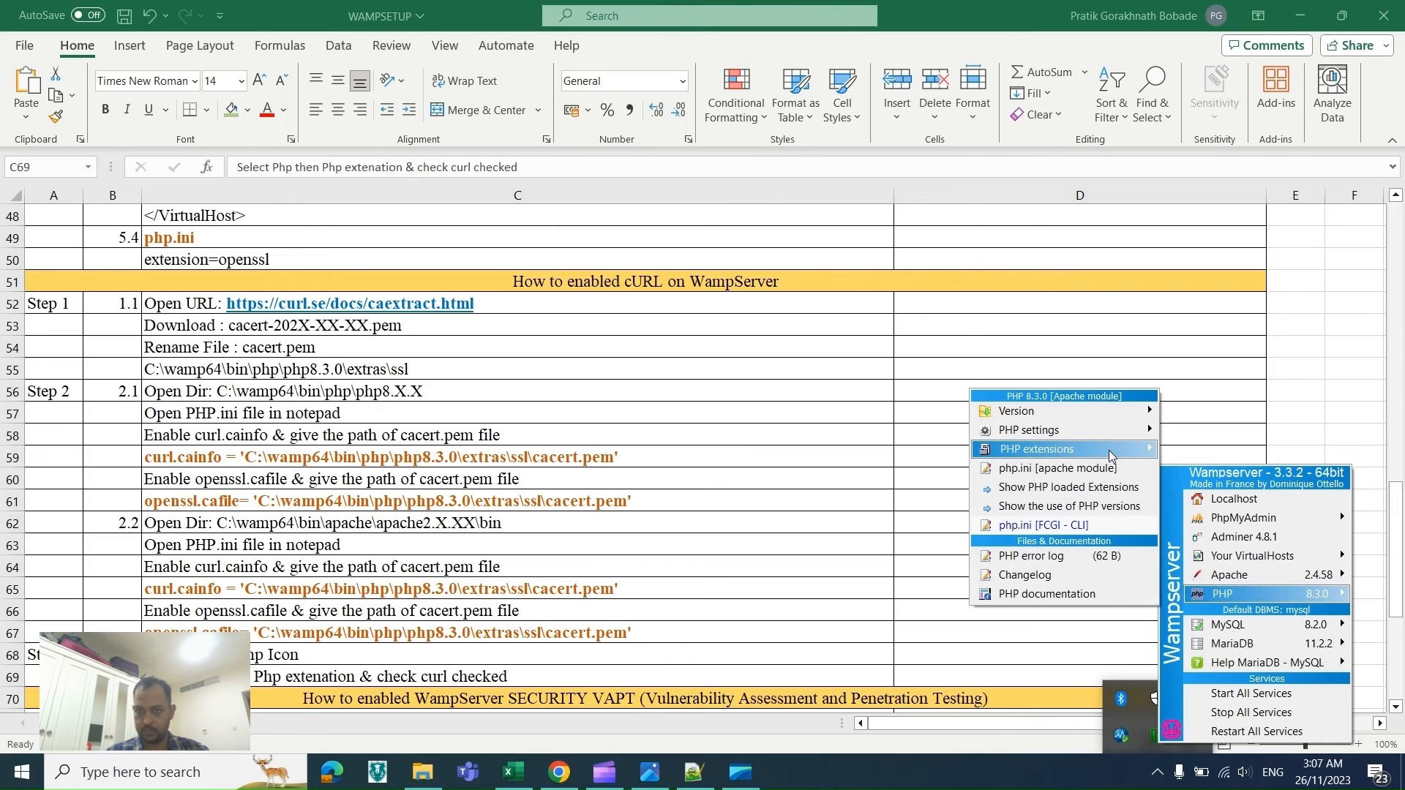
pyautogui.moveTo(1111, 459)
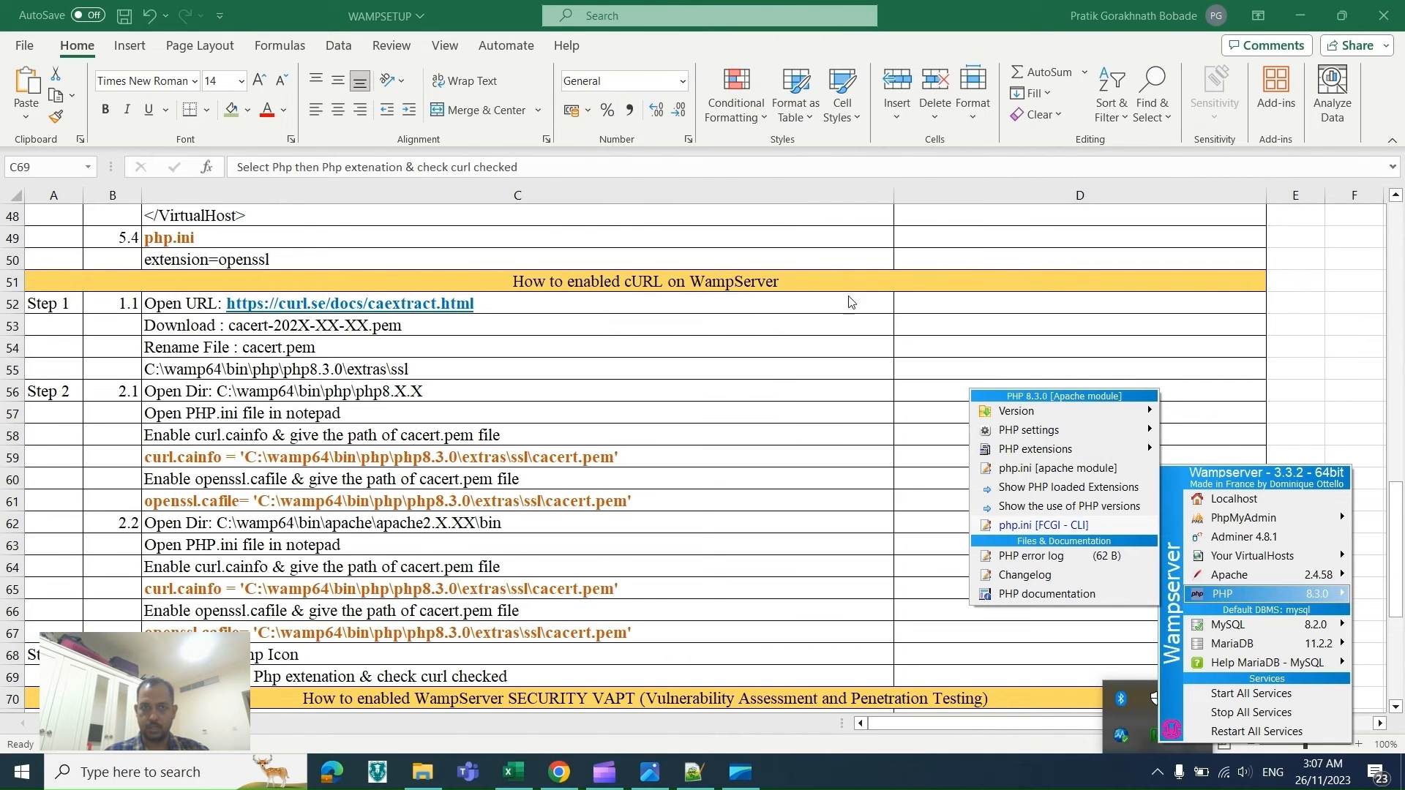
pyautogui.moveTo(1002, 454)
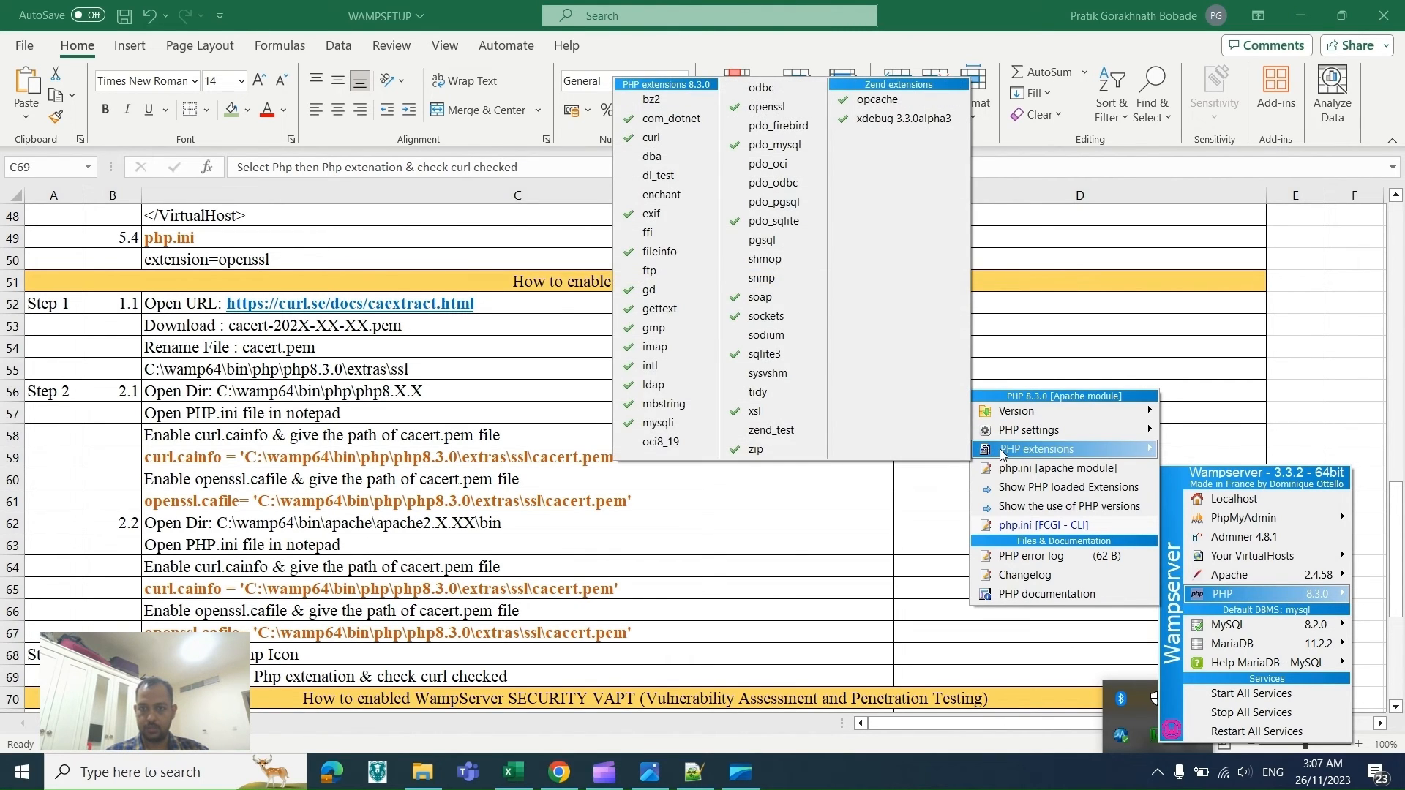
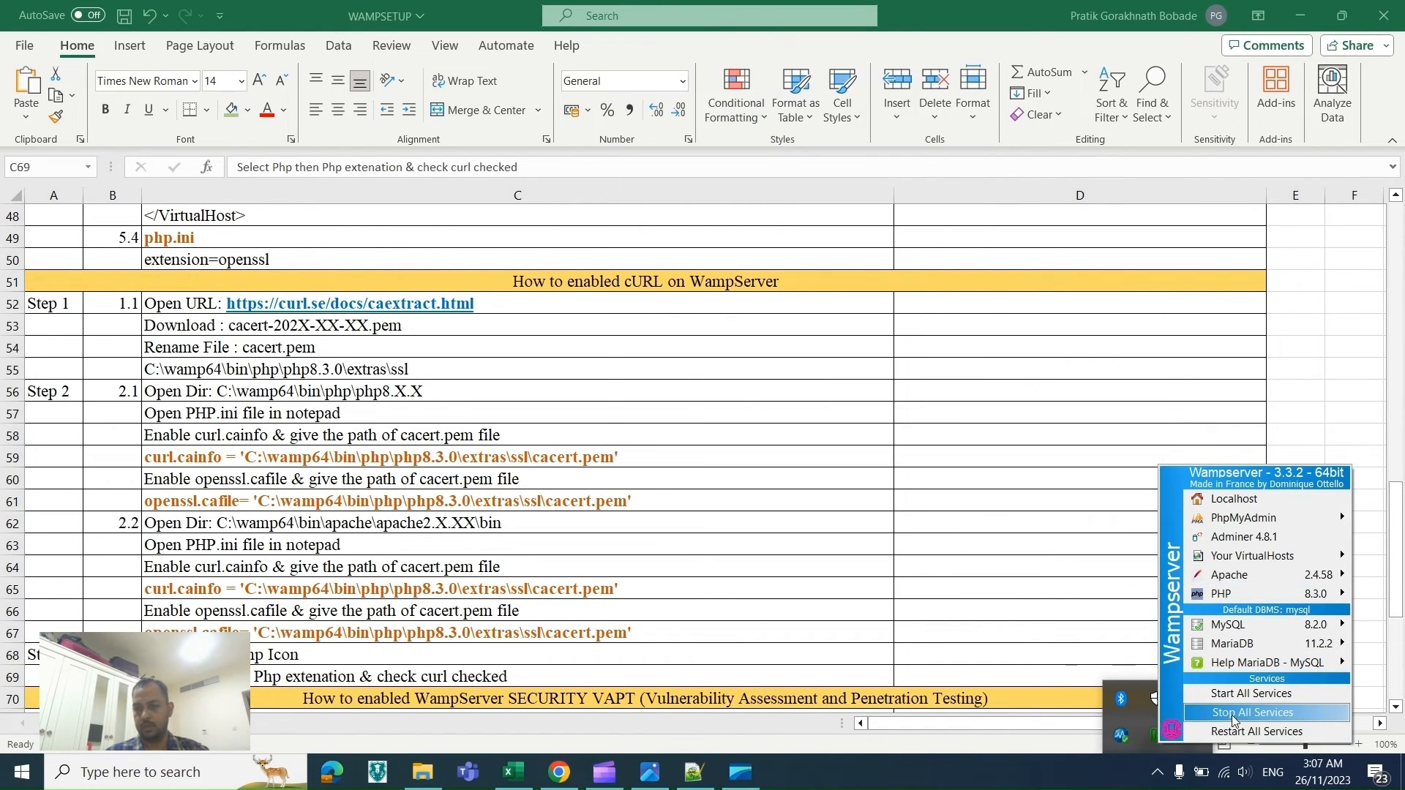
# Step: Restart all WampServer services from the tray menu and check the tray icon's service status
pyautogui.click(1234, 733)
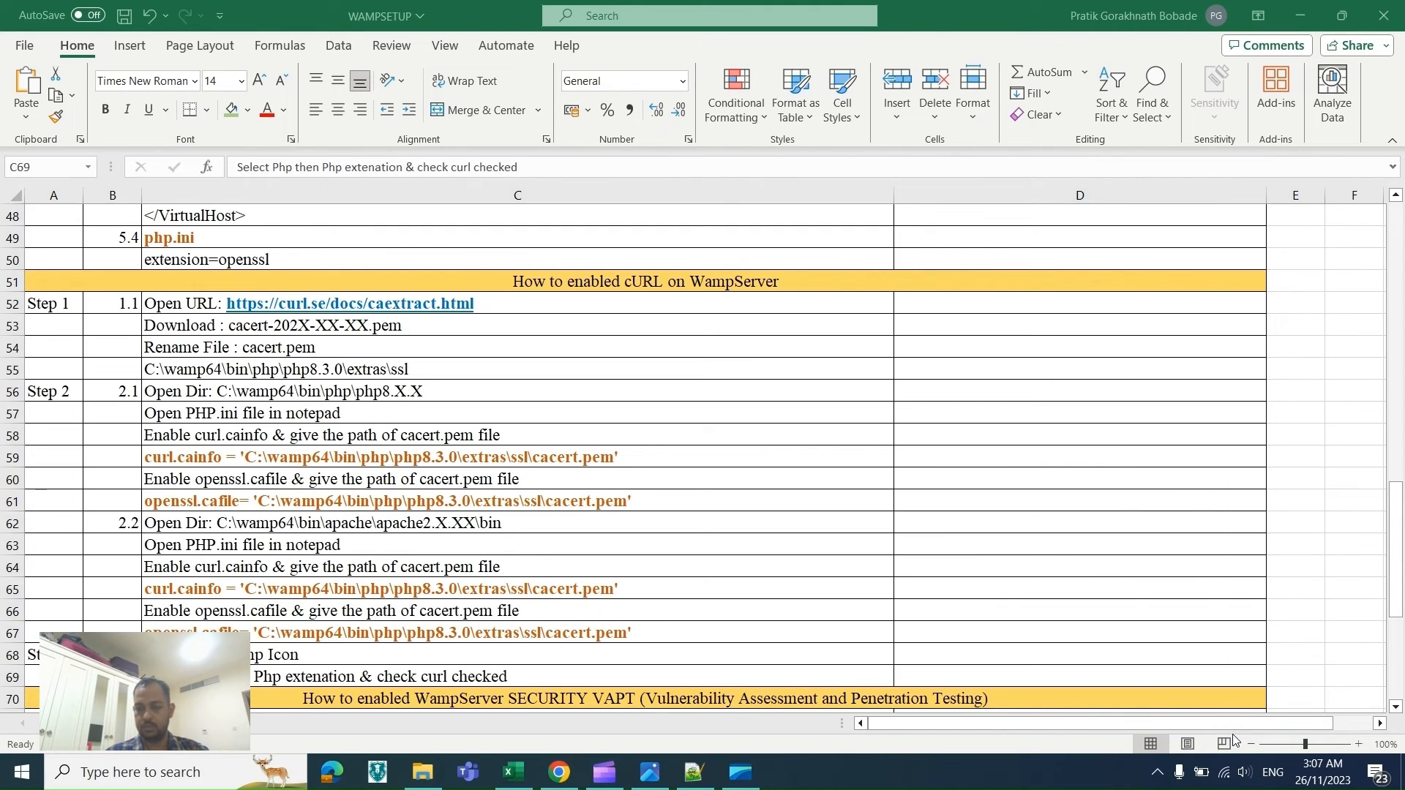
pyautogui.click(1157, 772)
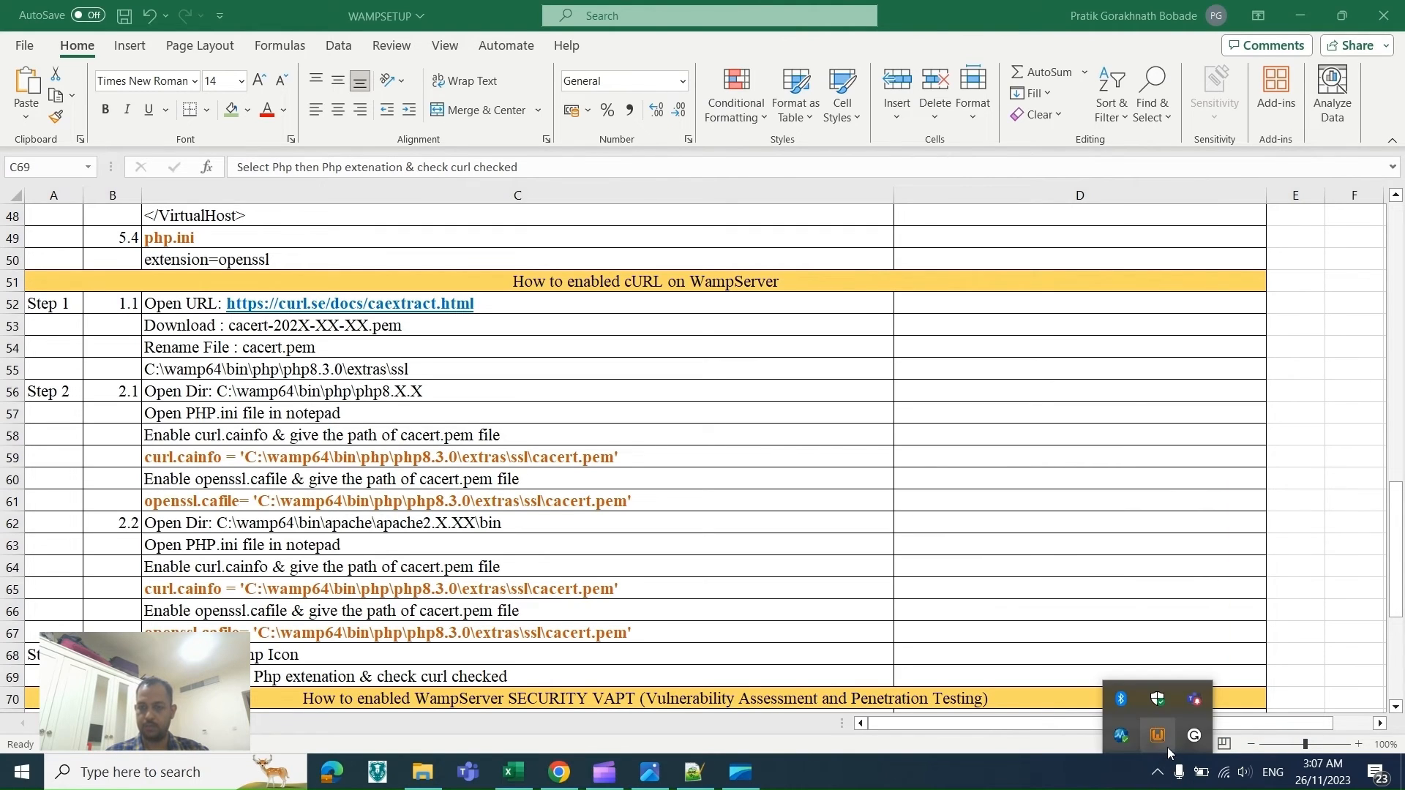
pyautogui.moveTo(1163, 753)
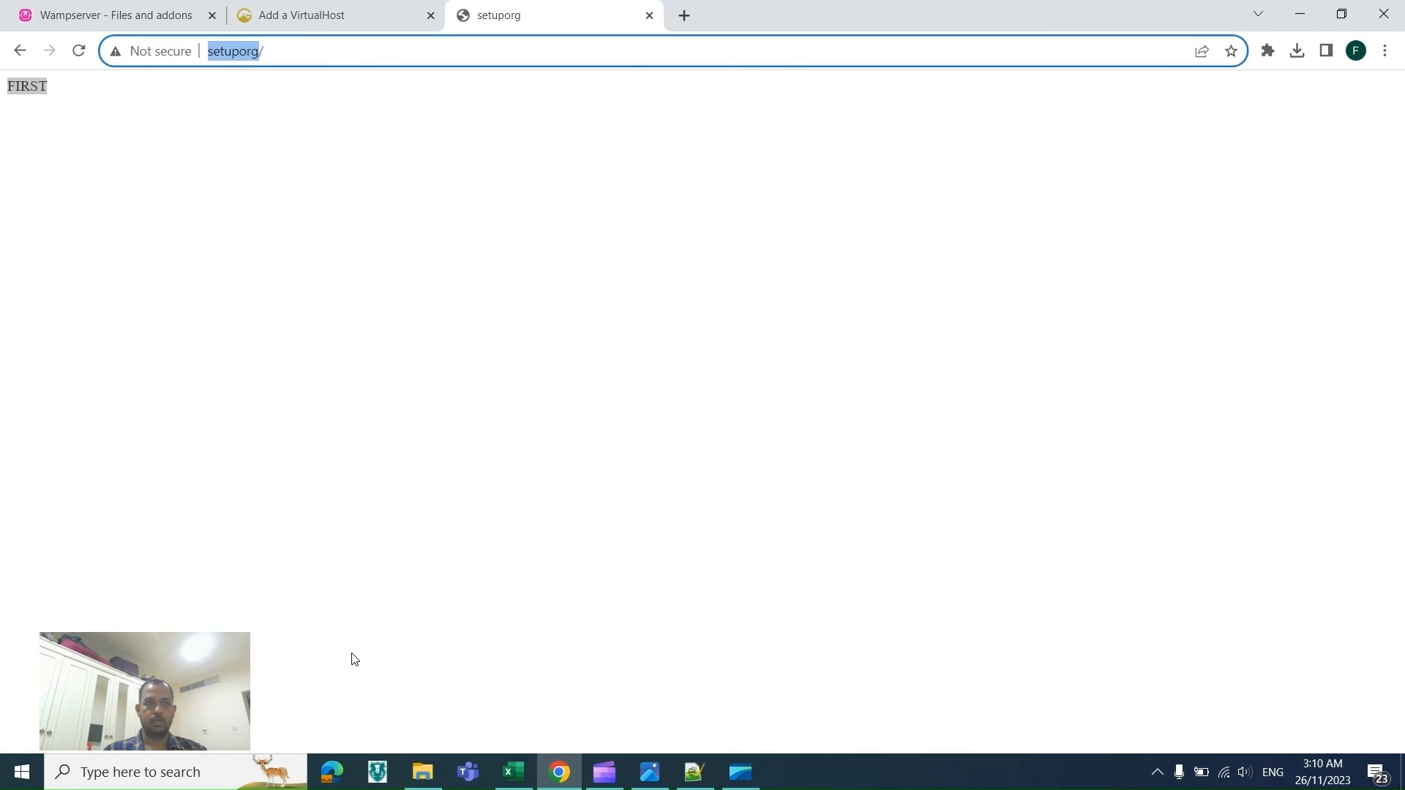
pyautogui.hotkey('alt', 'Tab')
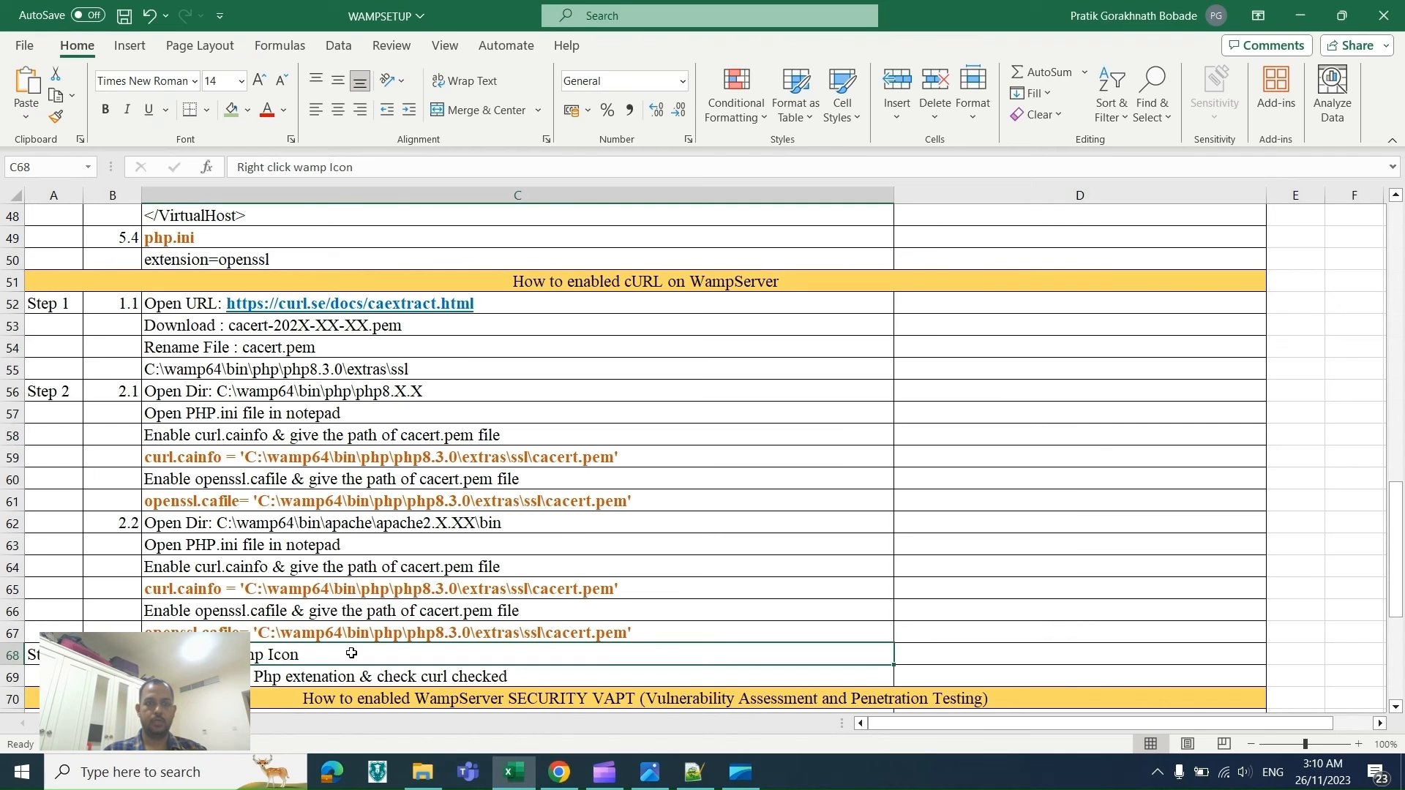
# Step: Read down the spreadsheet checklist to the WampServer SECURITY VAPT section
pyautogui.click(488, 454)
pyautogui.press('Down')
pyautogui.press('Down')
pyautogui.press('Down')
pyautogui.press('Down')
pyautogui.press('Down')
pyautogui.press('Down')
pyautogui.press('Down')
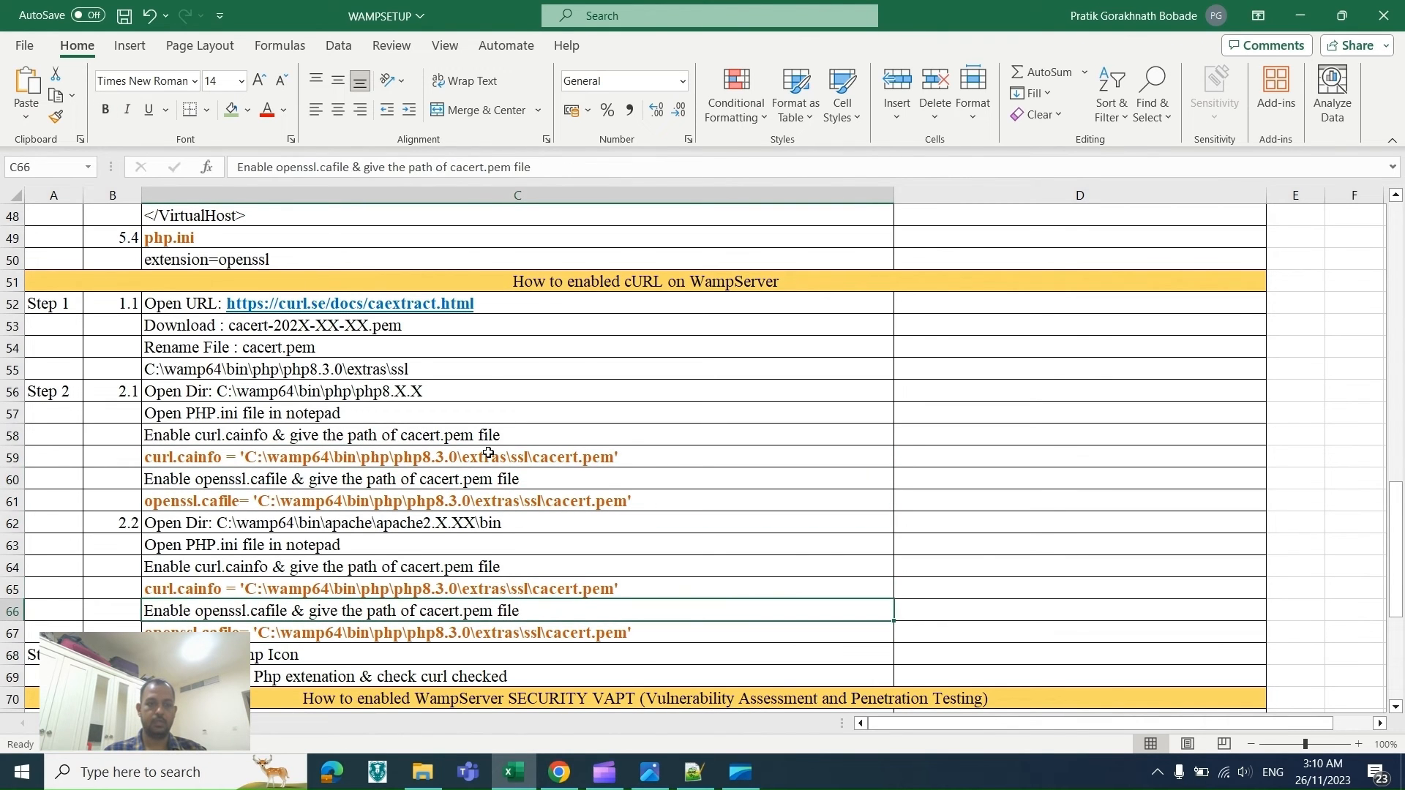
pyautogui.press('Down')
pyautogui.press('Down')
pyautogui.press('Down')
pyautogui.press('Down')
pyautogui.press('Down')
pyautogui.press('Down')
pyautogui.press('Down')
pyautogui.press('Down')
pyautogui.press('Down')
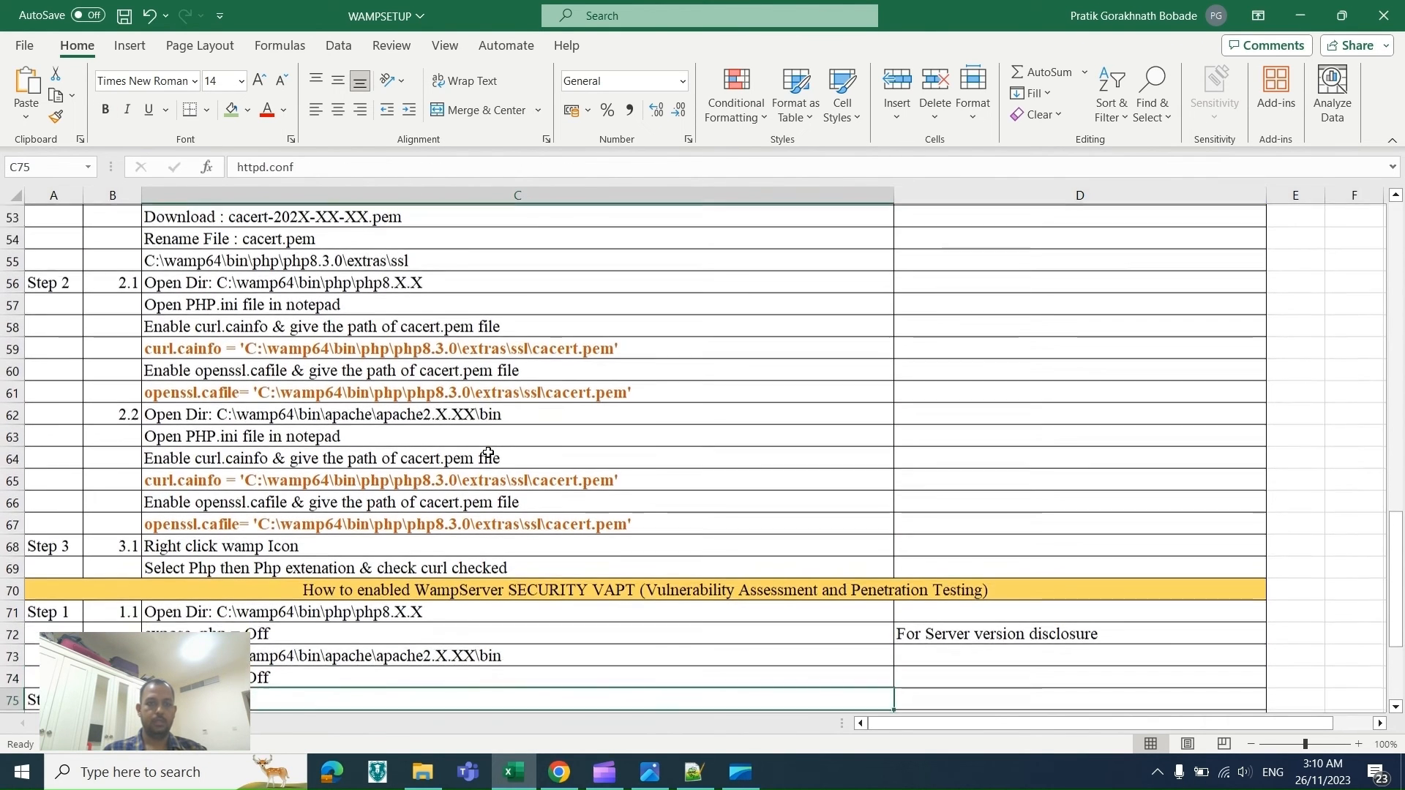
pyautogui.press('Down')
pyautogui.press('Down')
pyautogui.press('Down')
pyautogui.press('Down')
pyautogui.press('Down')
pyautogui.press('Down')
pyautogui.press('Down')
pyautogui.press('Down')
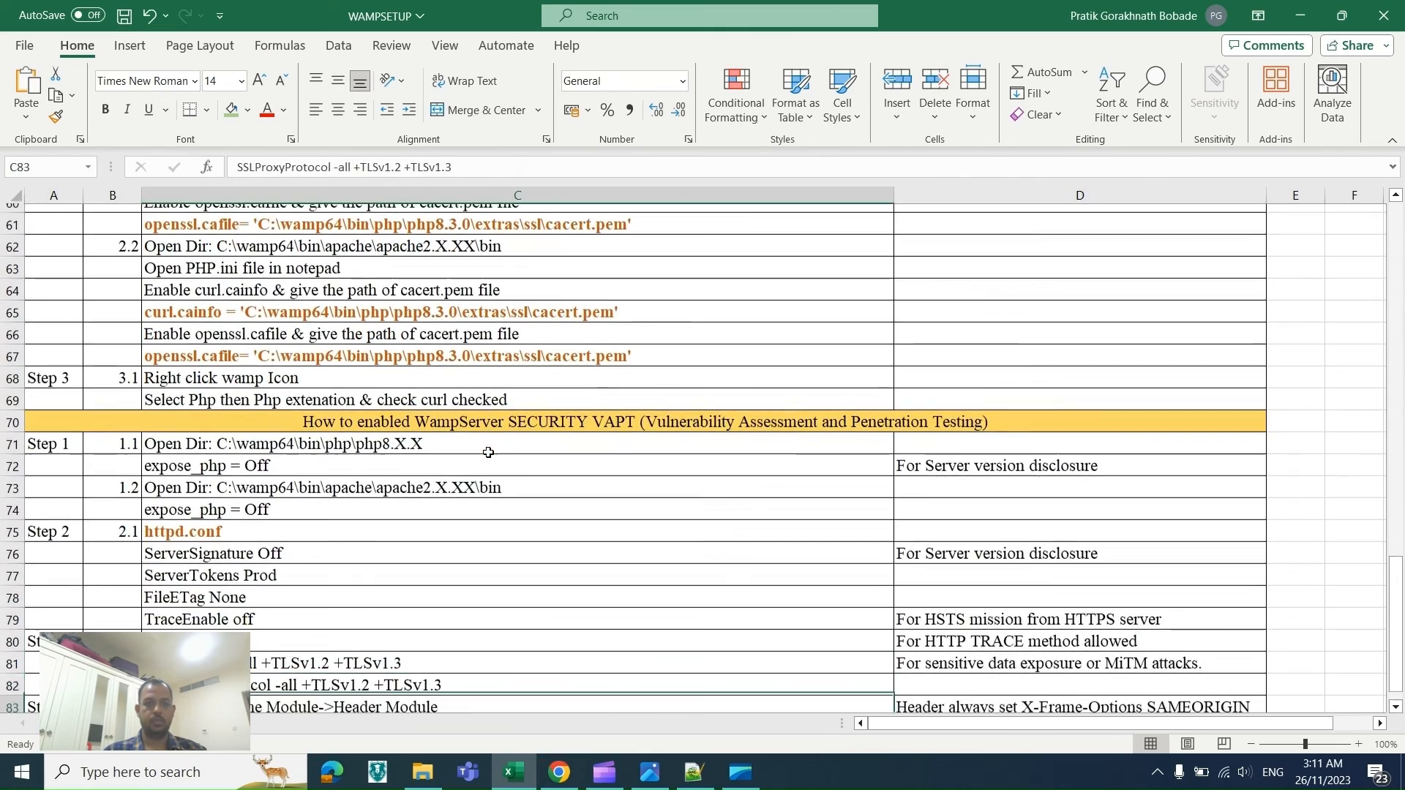
pyautogui.press('Down')
pyautogui.press('Down')
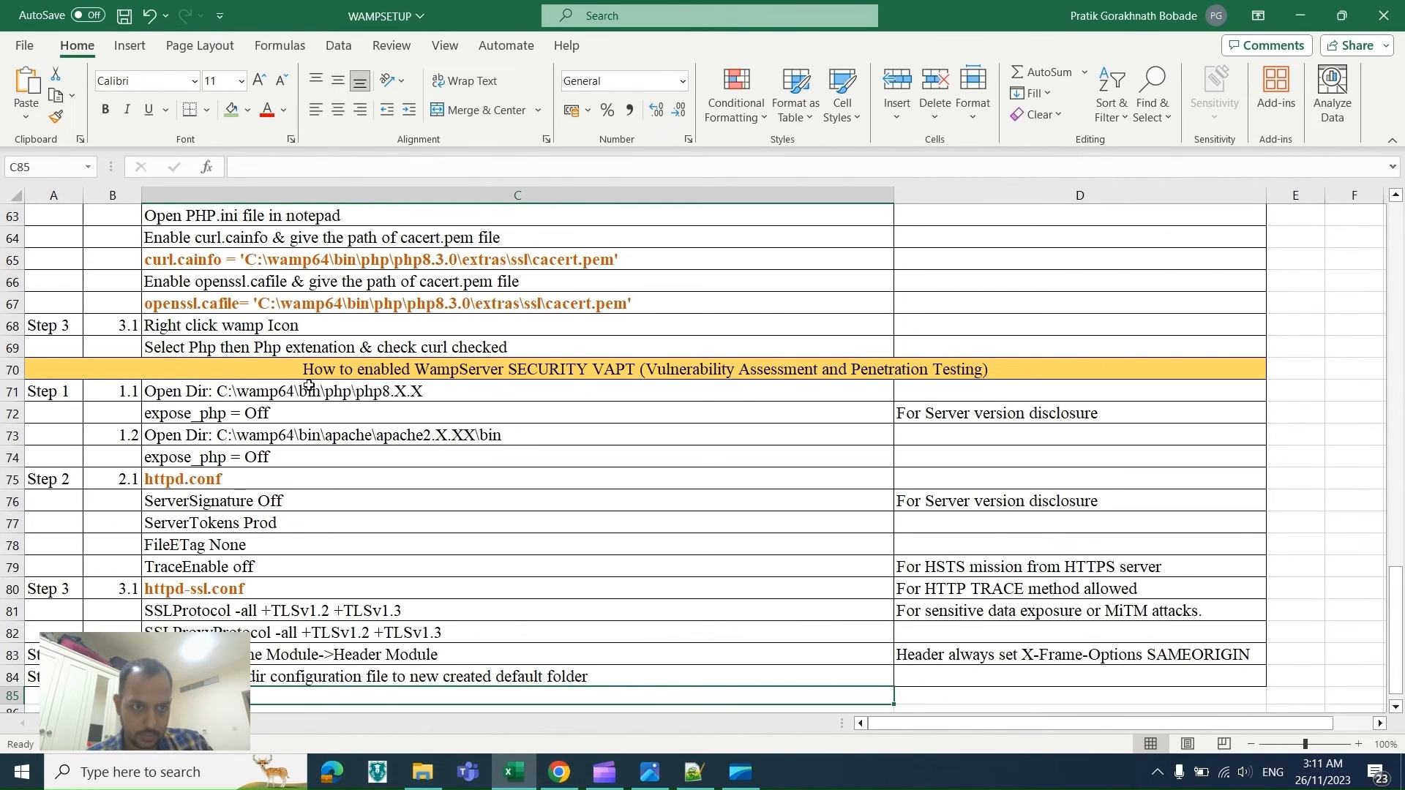
# Step: Open the setuporg tab in the browser and load the non-existent address setuporg/ff
pyautogui.hotkey('alt', 'Tab')
pyautogui.hotkey('alt', 'Tab')
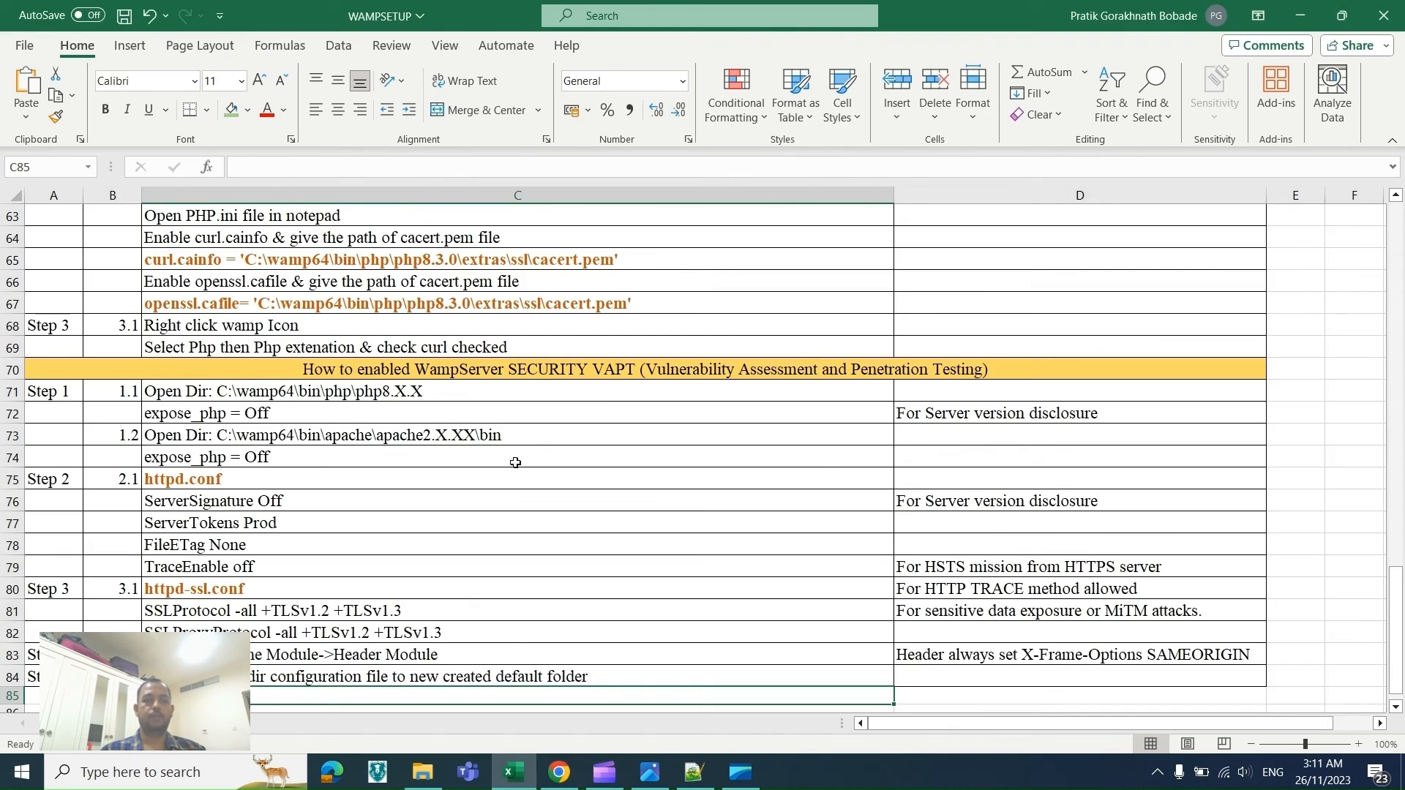
pyautogui.hotkey('alt', 'Tab')
pyautogui.click(680, 16)
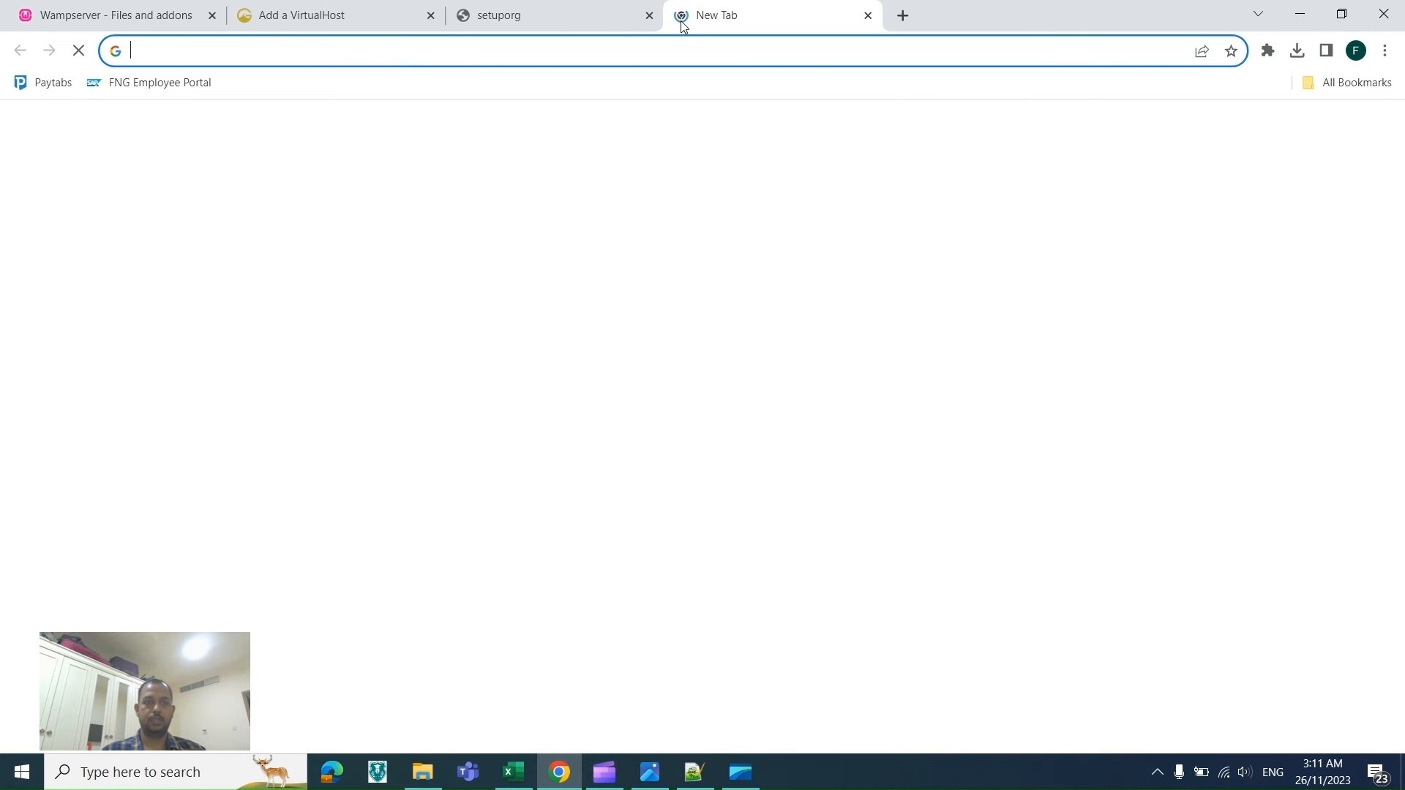
pyautogui.click(554, 7)
pyautogui.click(430, 51)
pyautogui.click(405, 50)
pyautogui.write('/ff')
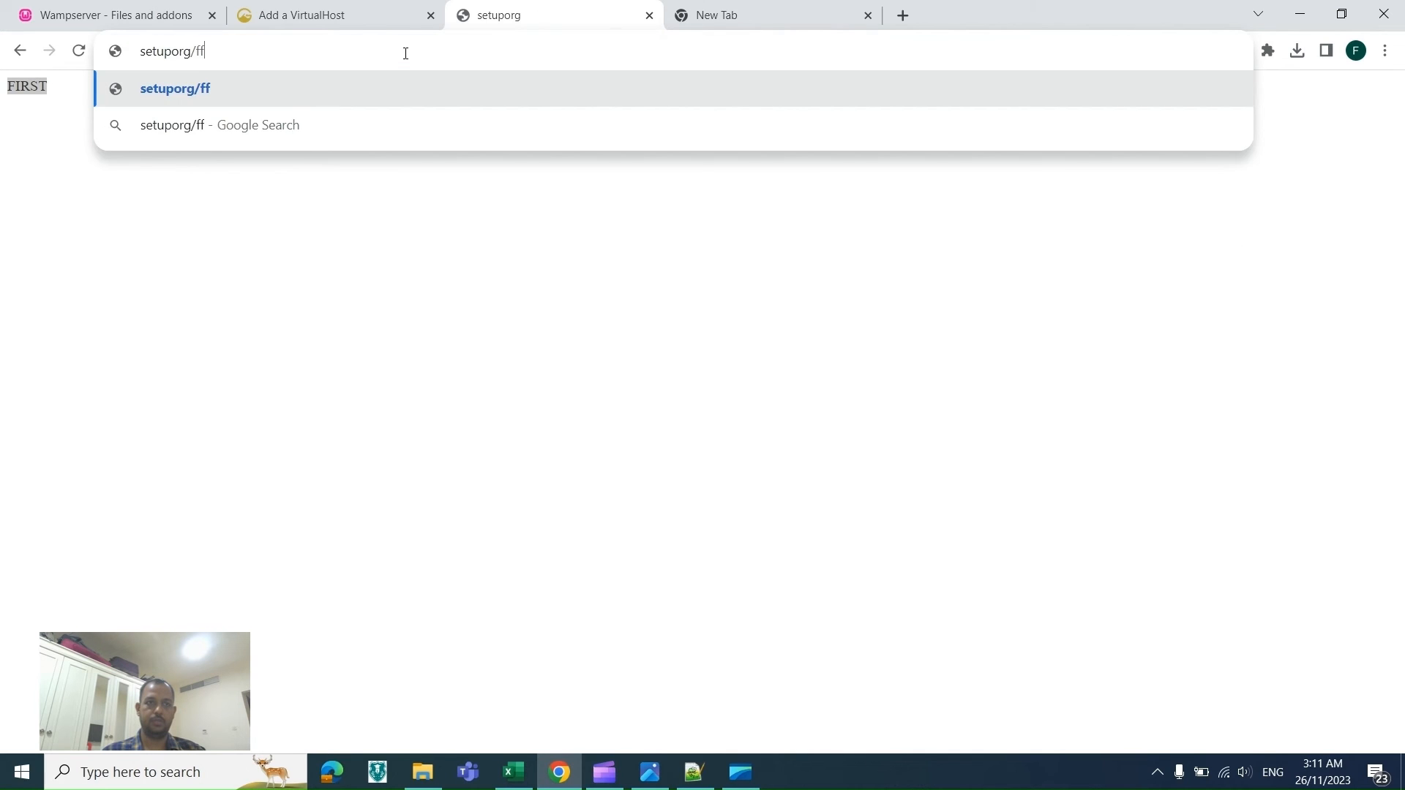
pyautogui.press('Return')
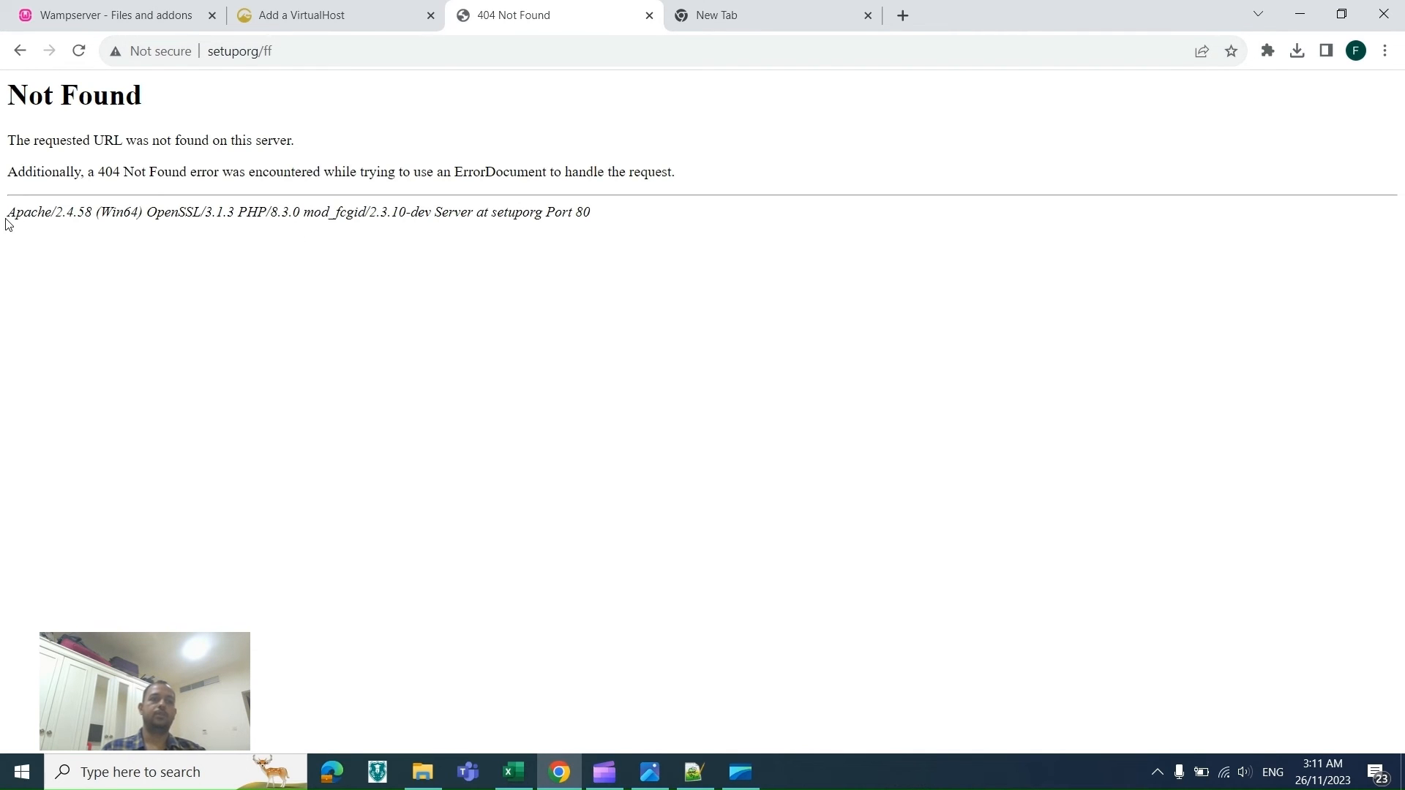
# Step: Highlight the 404 page's server signature line listing the Apache, OpenSSL and PHP versions
pyautogui.moveTo(6, 217); pyautogui.dragTo(628, 231)
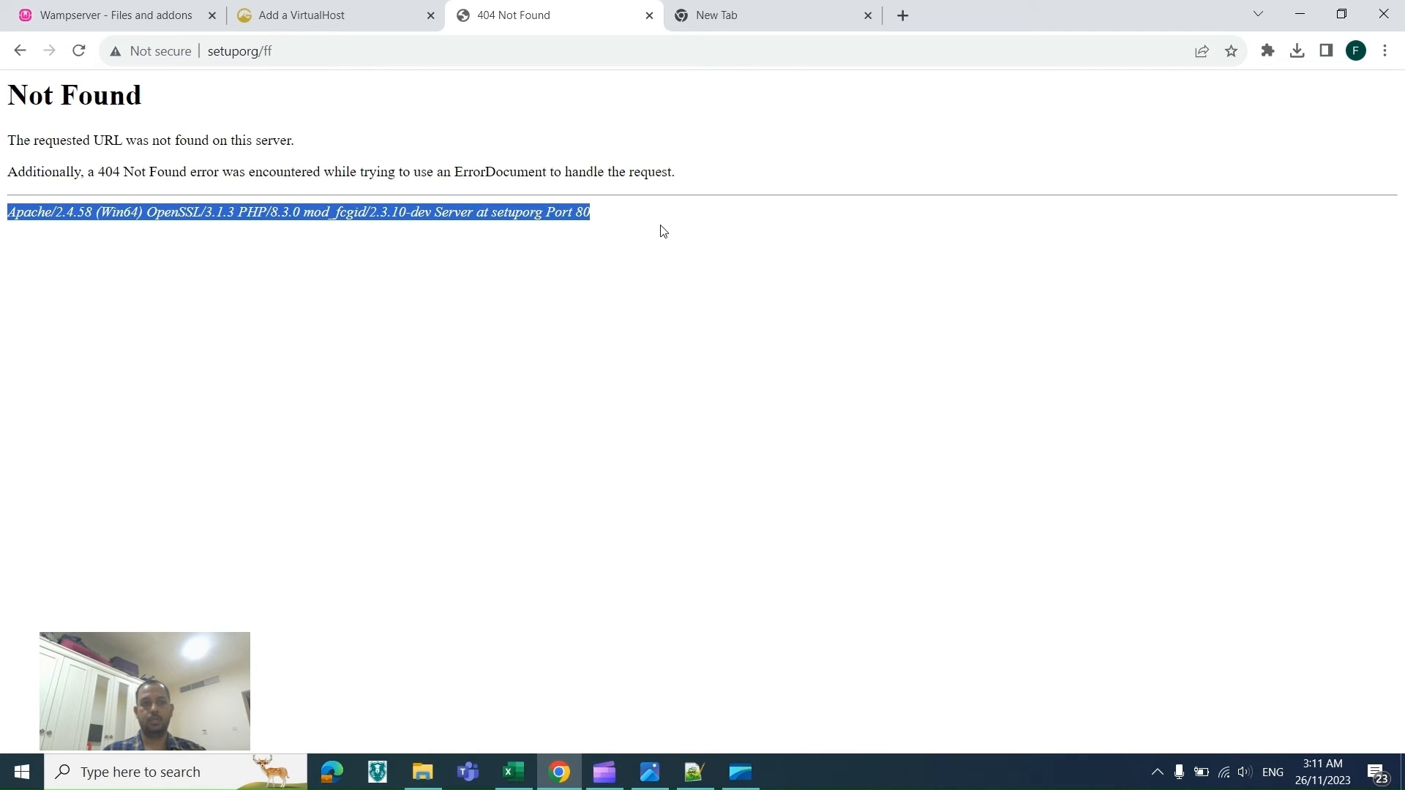
pyautogui.click(645, 232)
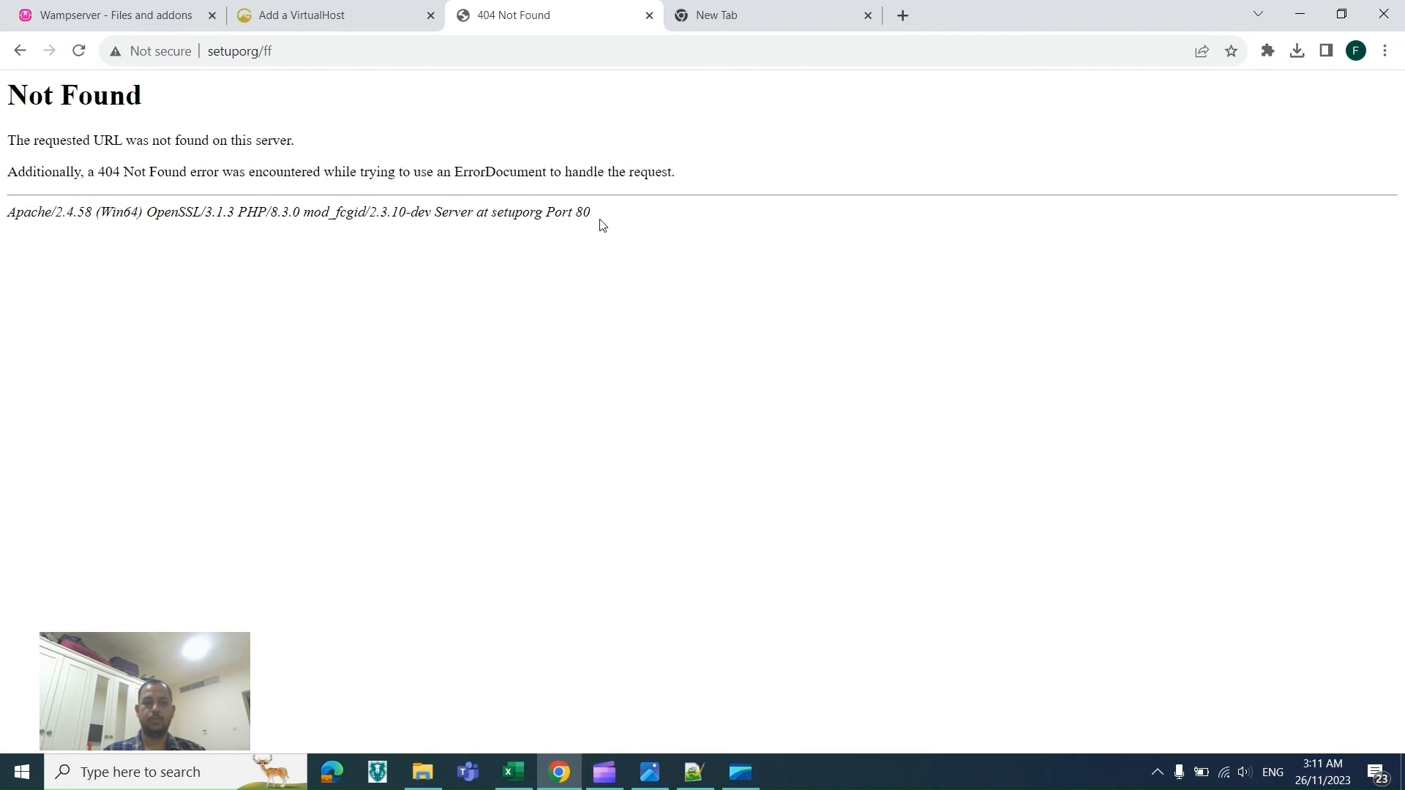
pyautogui.moveTo(10, 218); pyautogui.dragTo(267, 211)
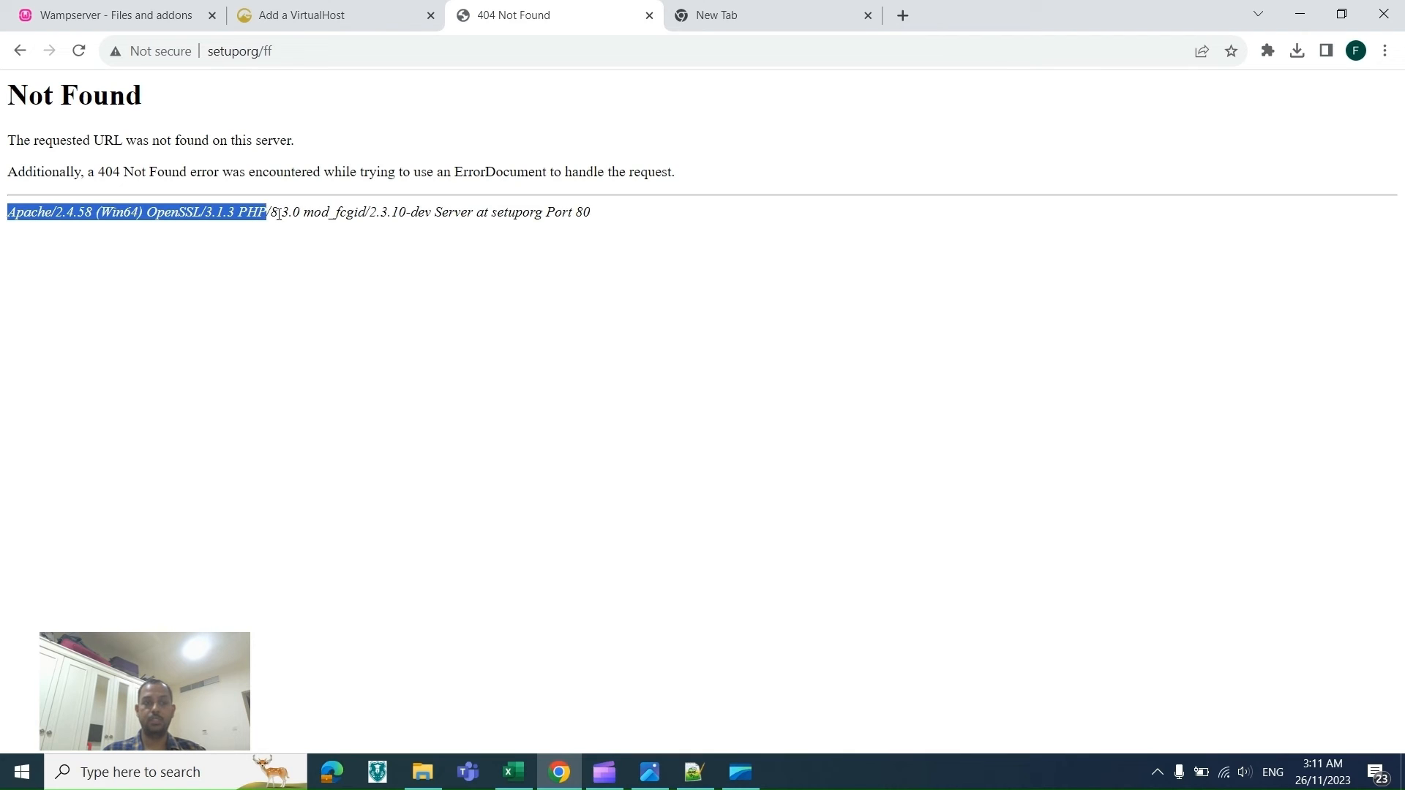
pyautogui.click(108, 227)
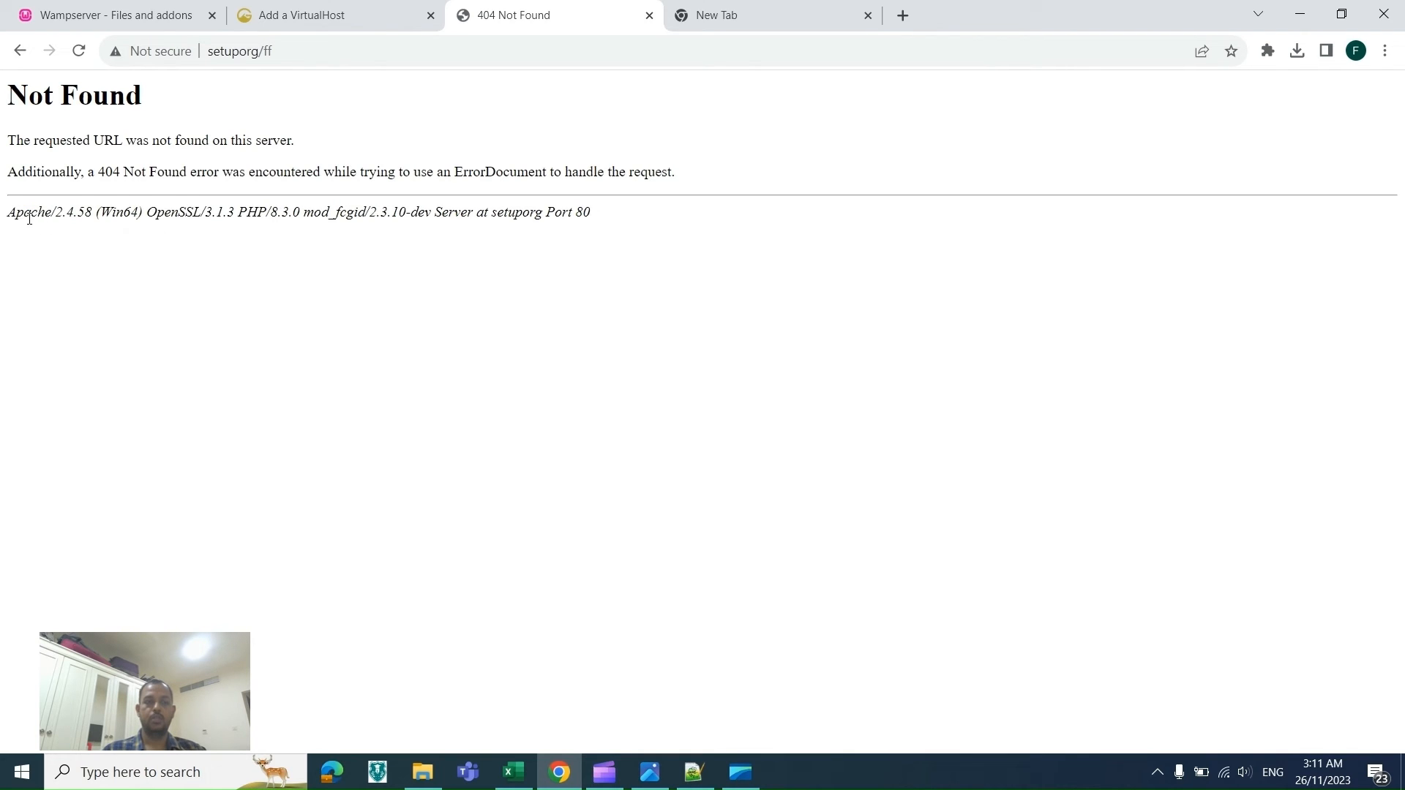
pyautogui.moveTo(12, 214); pyautogui.dragTo(347, 229)
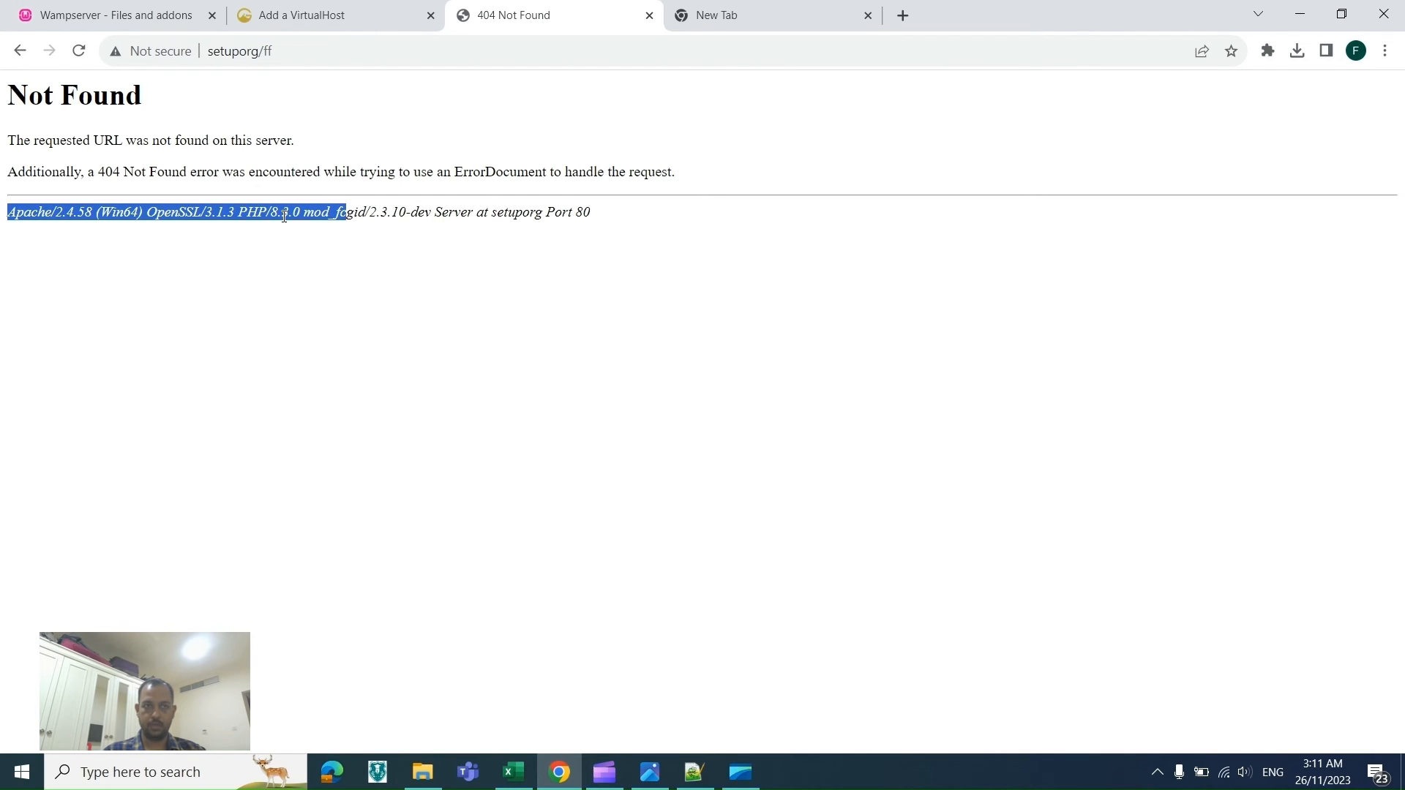
# Step: Copy the expose_php setting name from the security section of the spreadsheet
pyautogui.hotkey('alt', 'Tab')
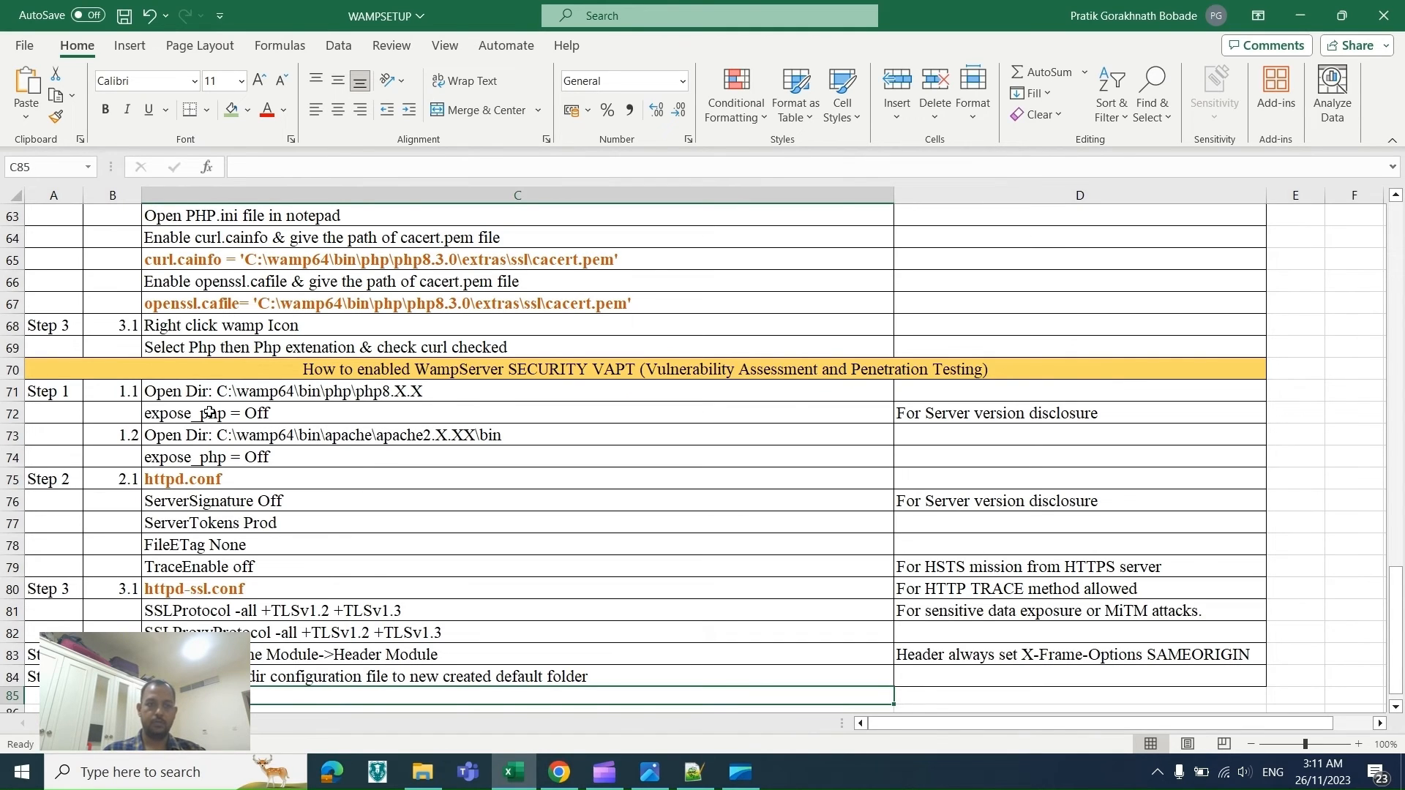
pyautogui.hotkey('alt', 'Tab')
pyautogui.hotkey('alt', 'Tab')
pyautogui.hotkey('alt', 'Tab')
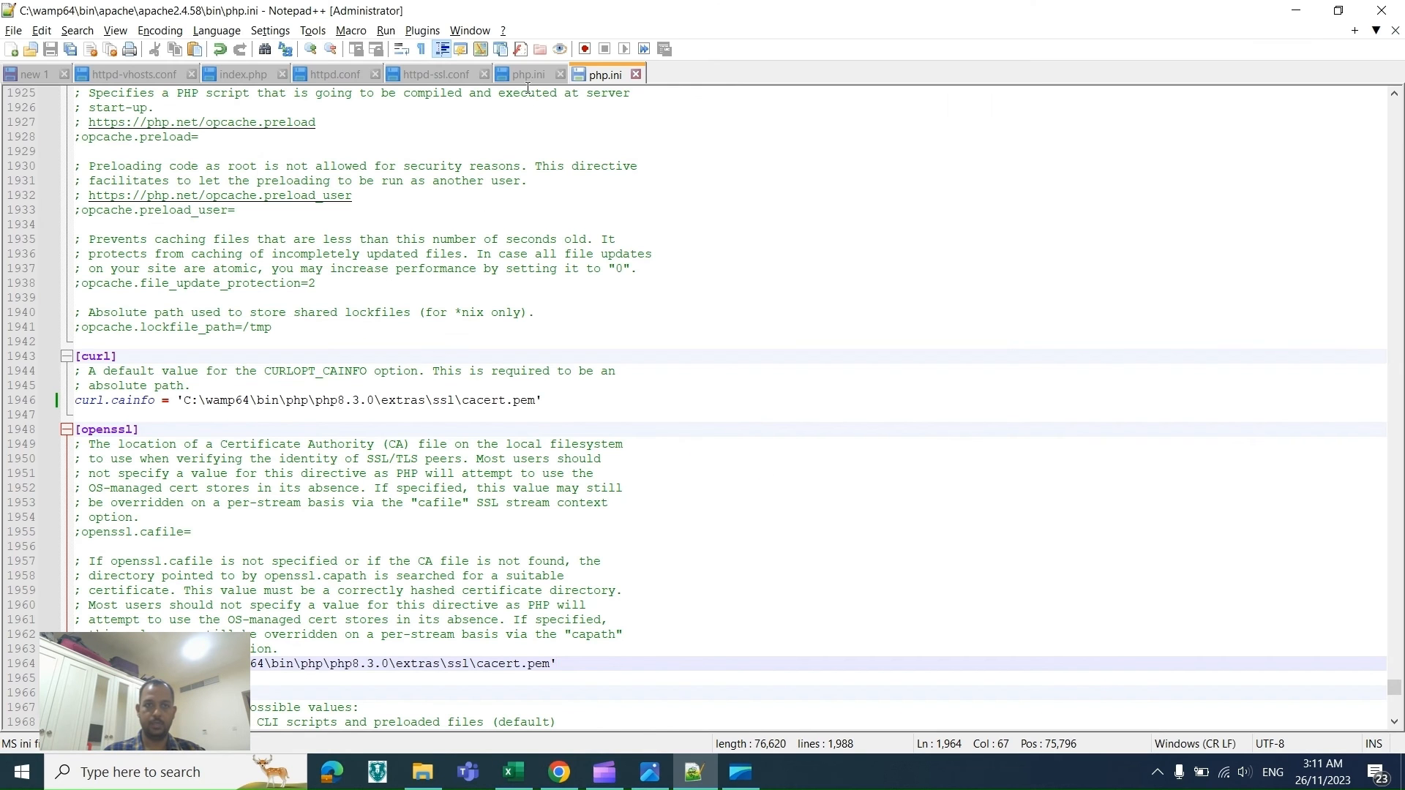
pyautogui.hotkey('alt', 'Tab')
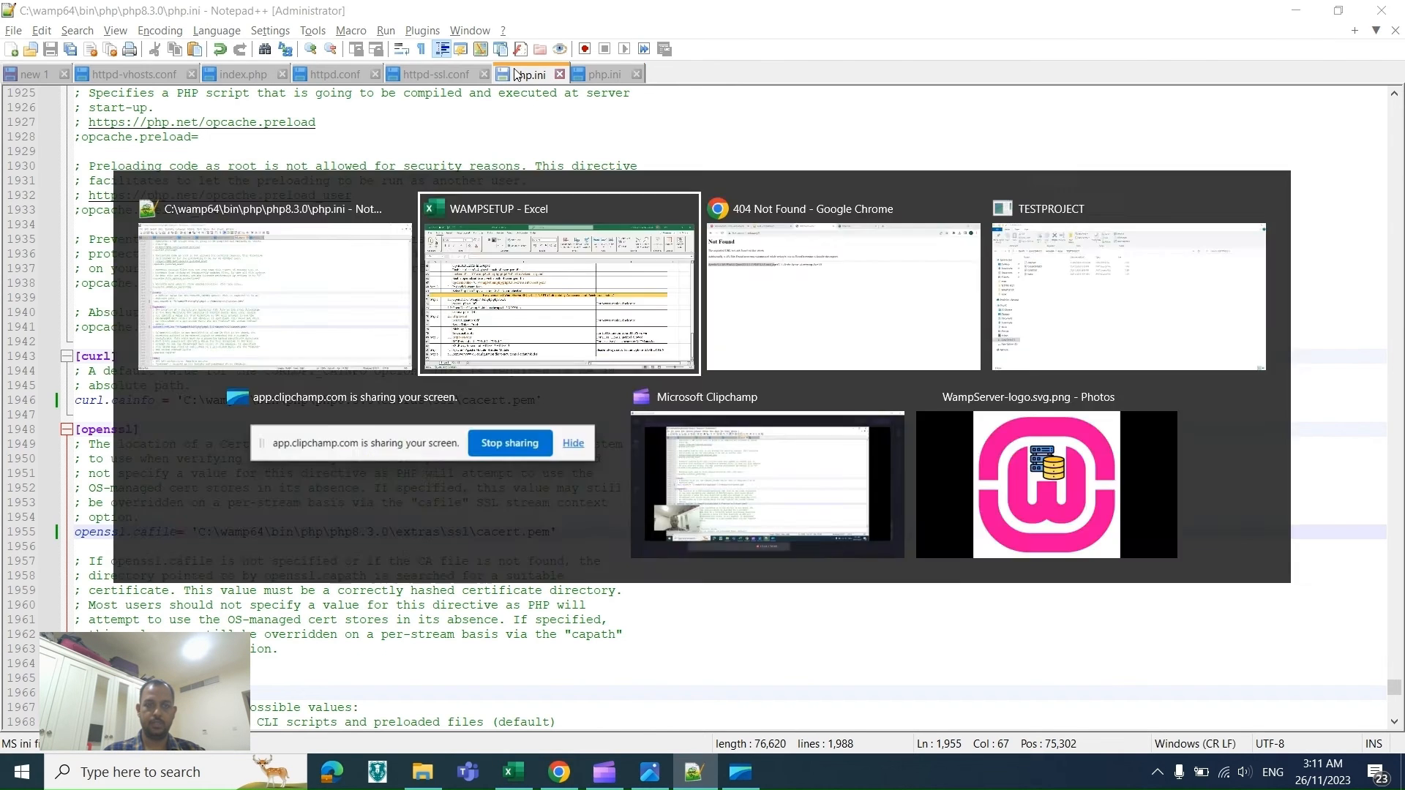
pyautogui.click(179, 415)
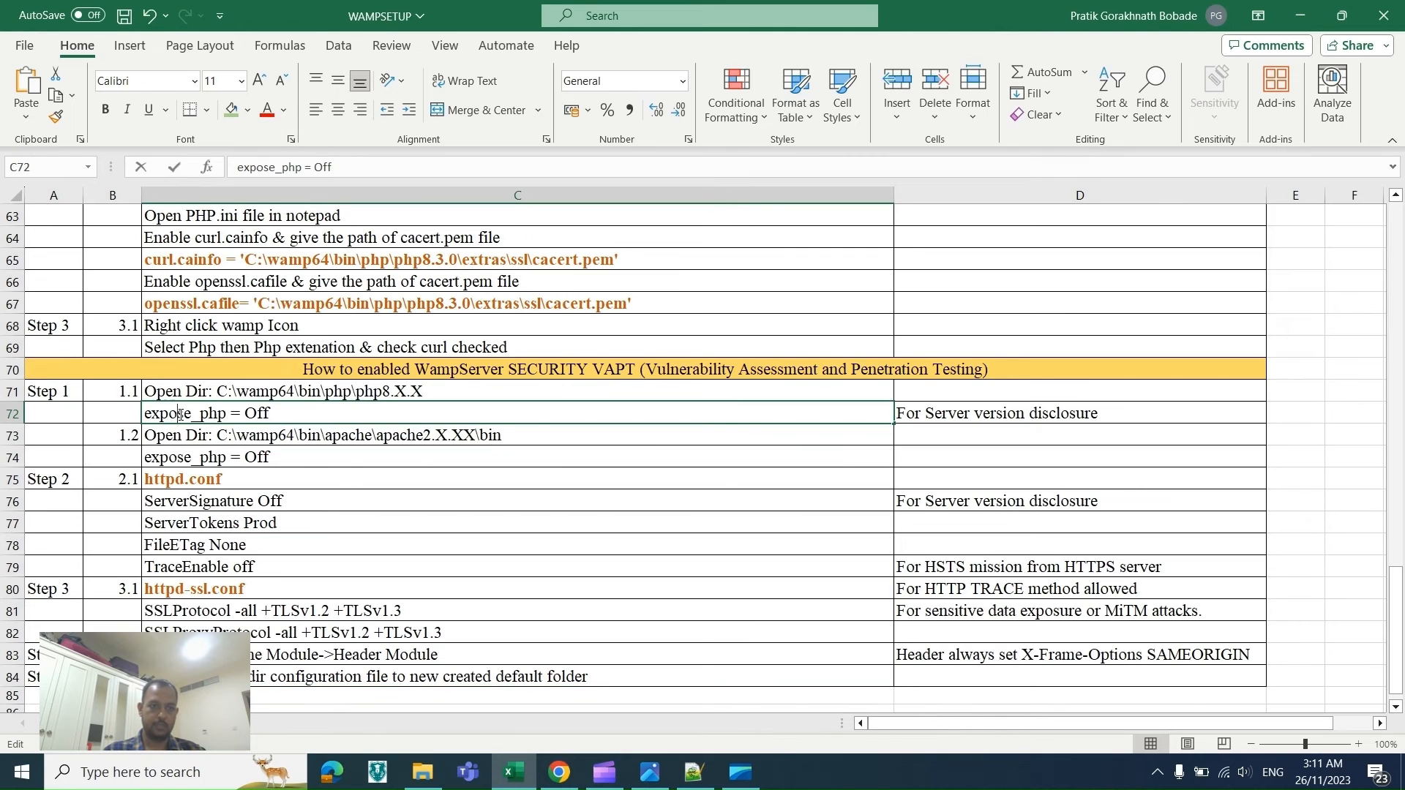
pyautogui.doubleClick(180, 415)
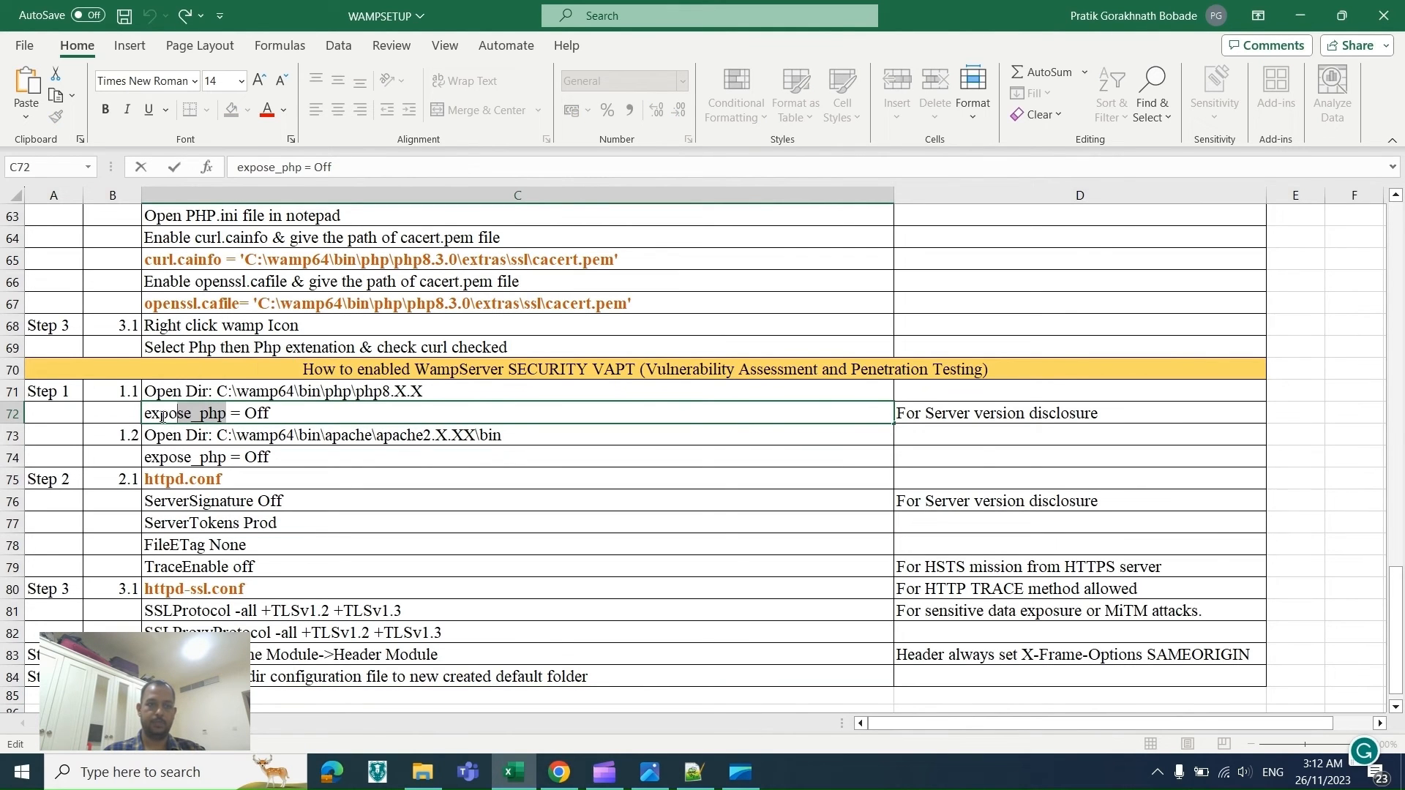
pyautogui.hotkey('alt', 'Tab')
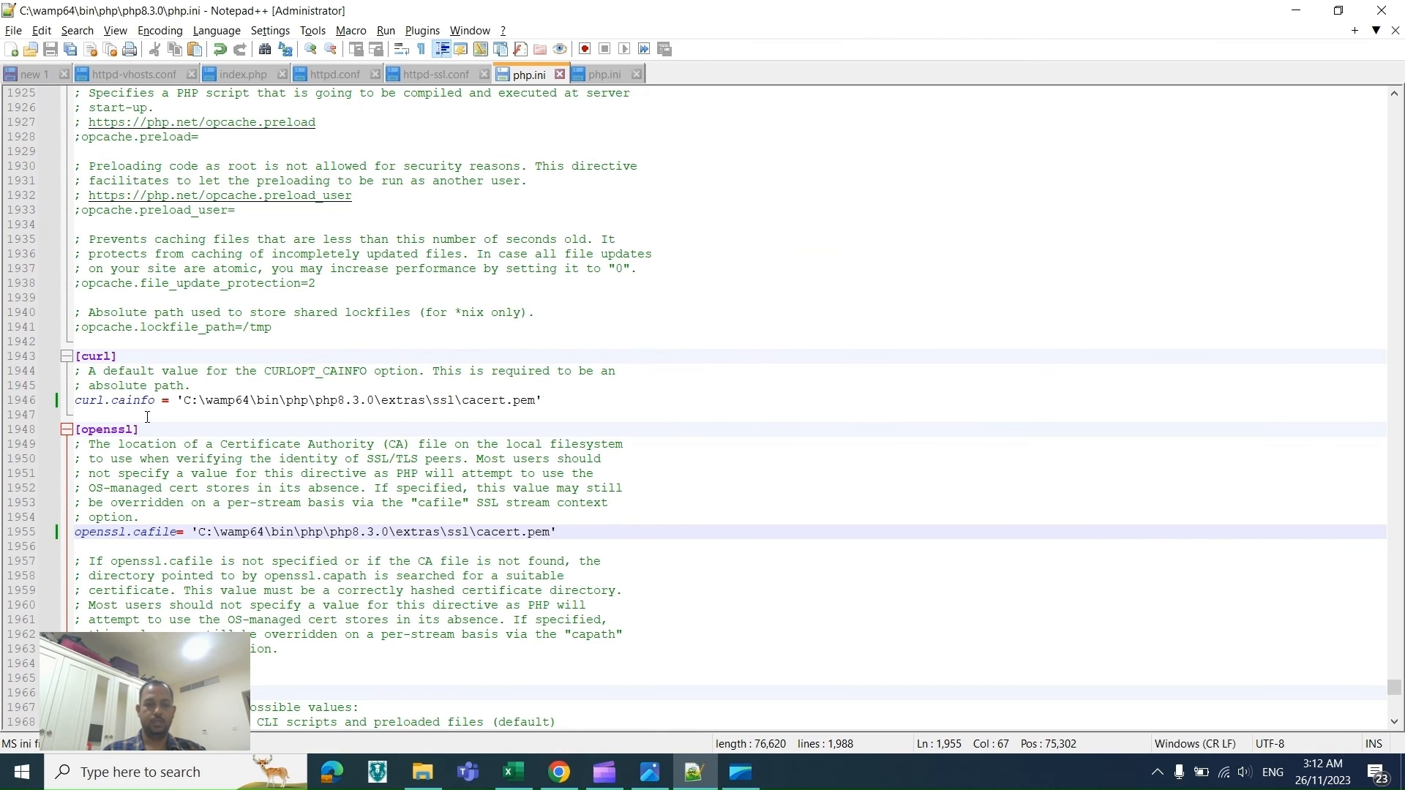
# Step: Find expose_php in the PHP 8.3.0 php.ini, set it to Off and save the file
pyautogui.hotkey('ctrl', 'f')
pyautogui.write('expose_php')
pyautogui.press('Return')
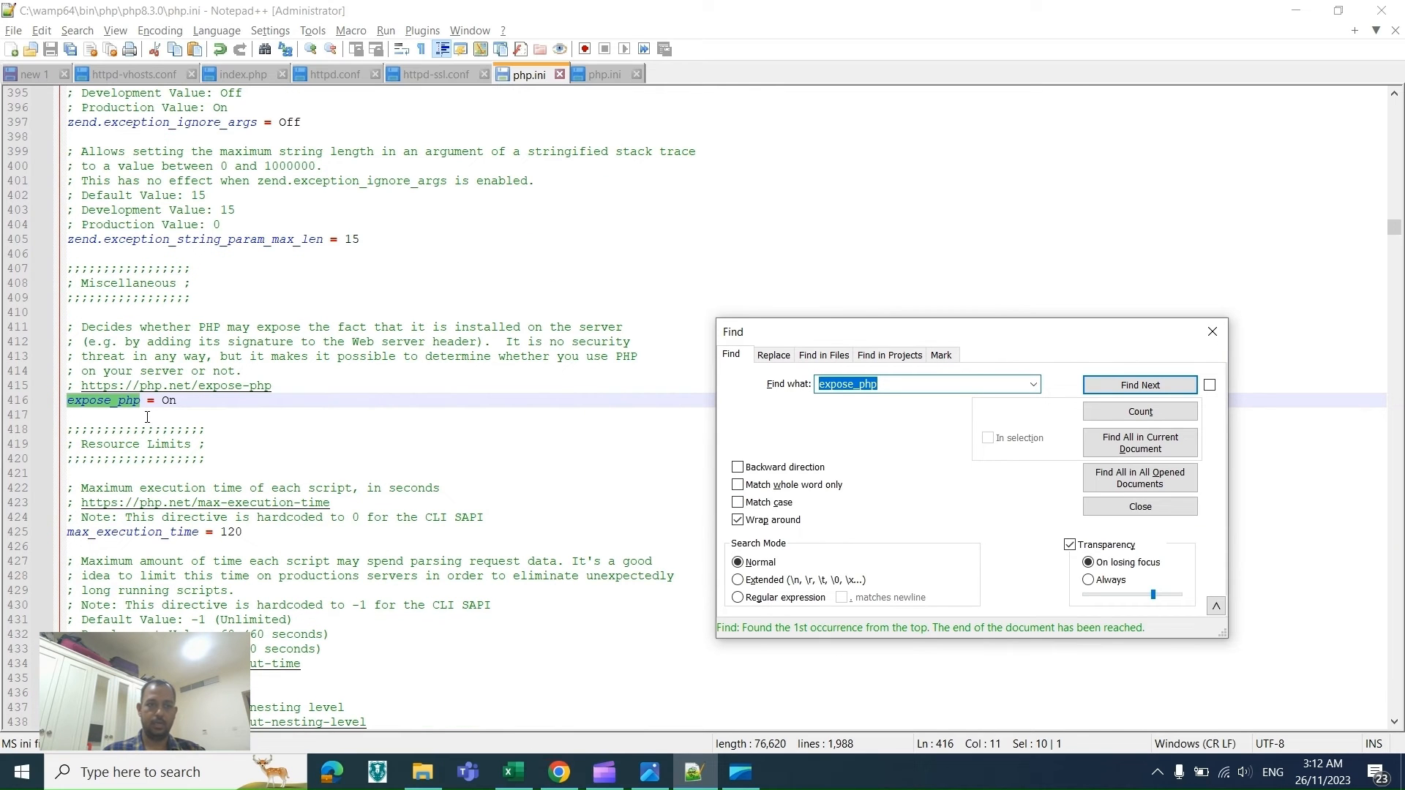
pyautogui.click(180, 406)
pyautogui.press('BackSpace')
pyautogui.write('ff')
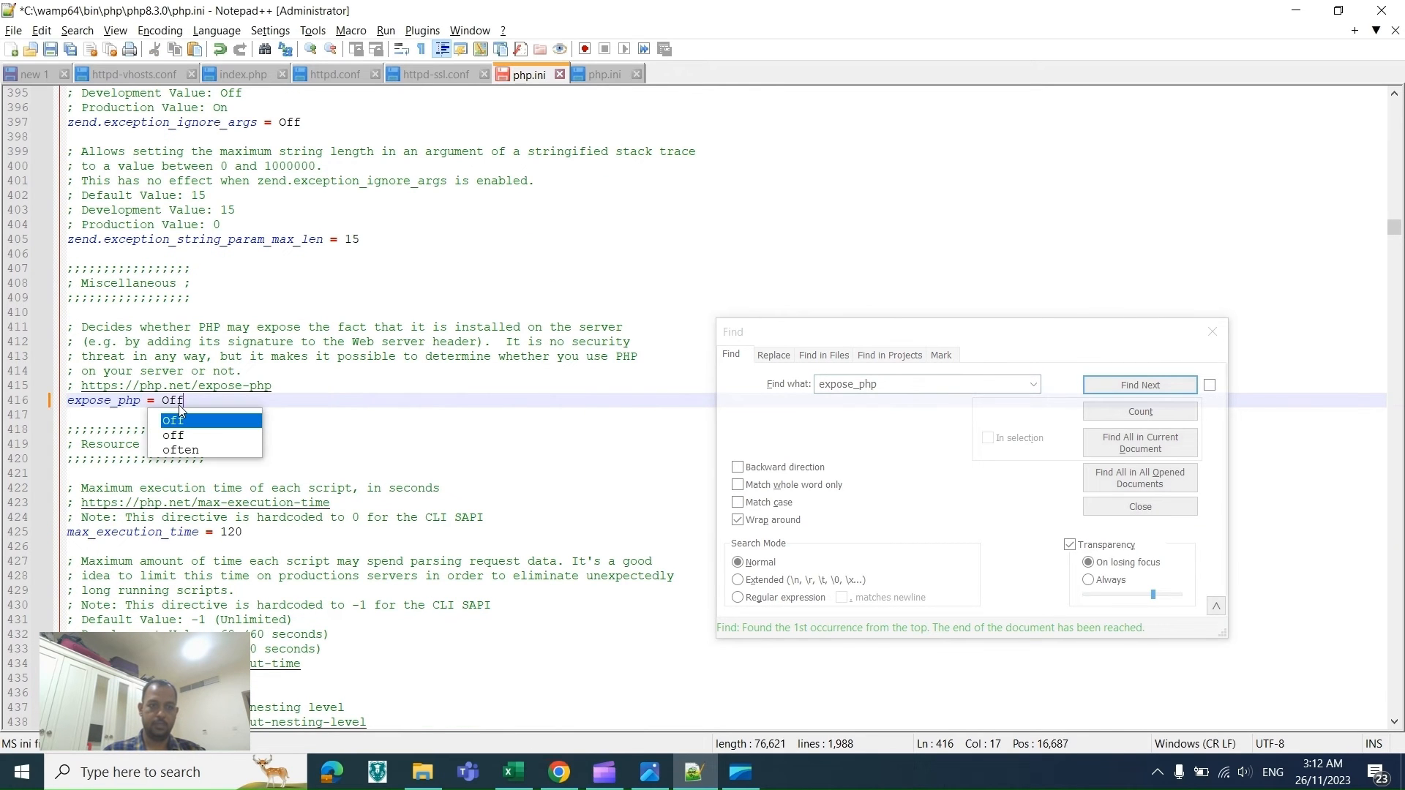
pyautogui.hotkey('ctrl', 's')
# Step: Find expose_php in the Apache php.ini and set it to Off
pyautogui.click(605, 74)
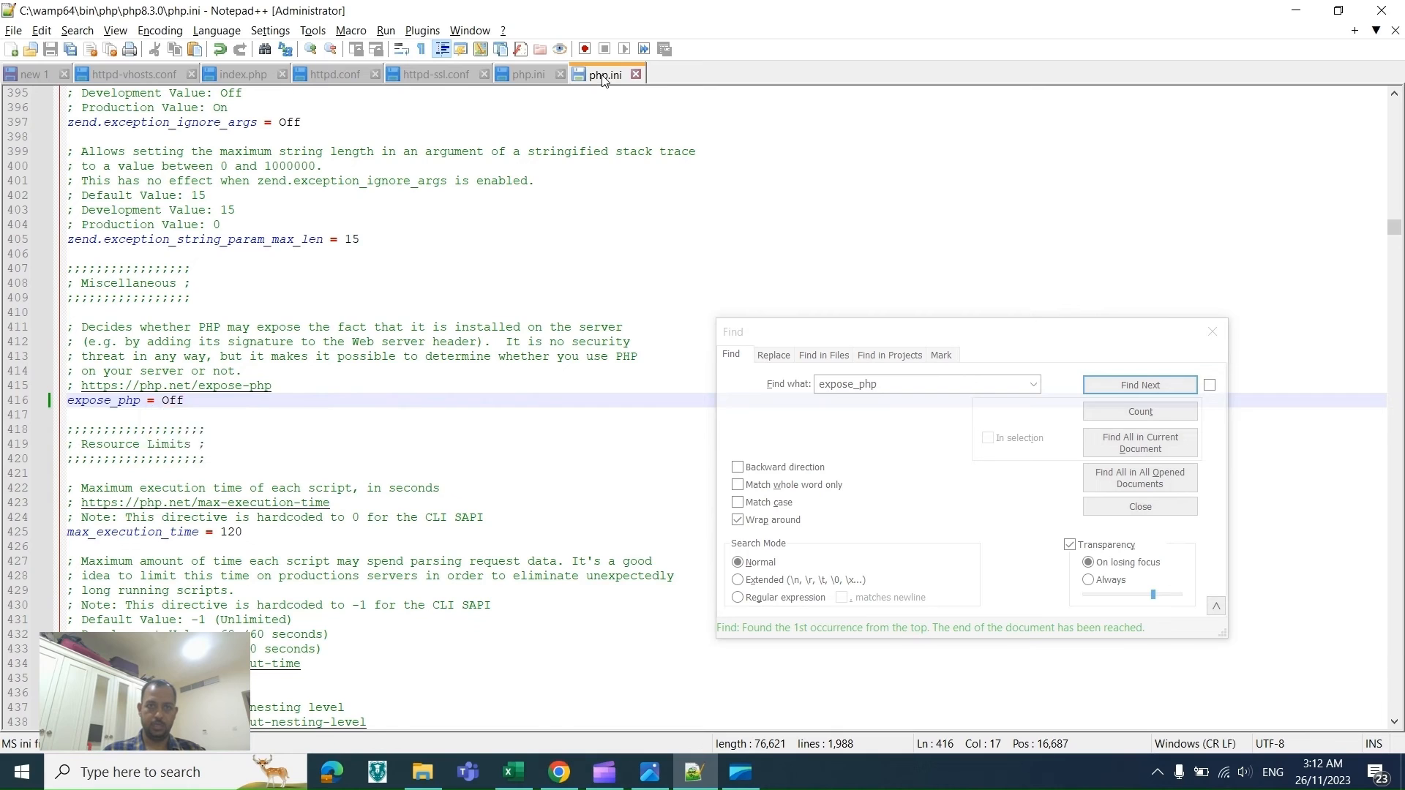
pyautogui.click(1130, 385)
pyautogui.click(195, 399)
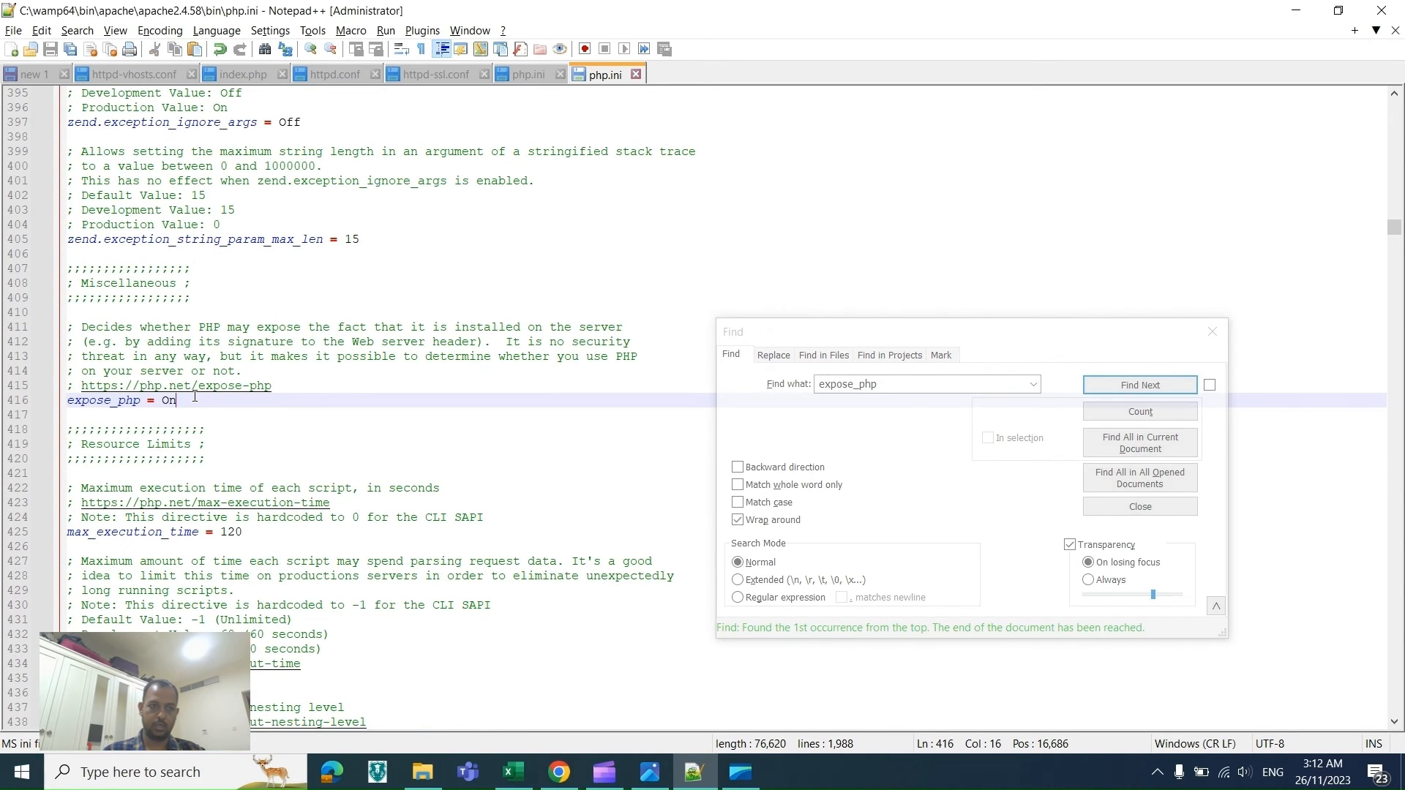
pyautogui.press('BackSpace')
pyautogui.press('BackSpace')
pyautogui.write('Off')
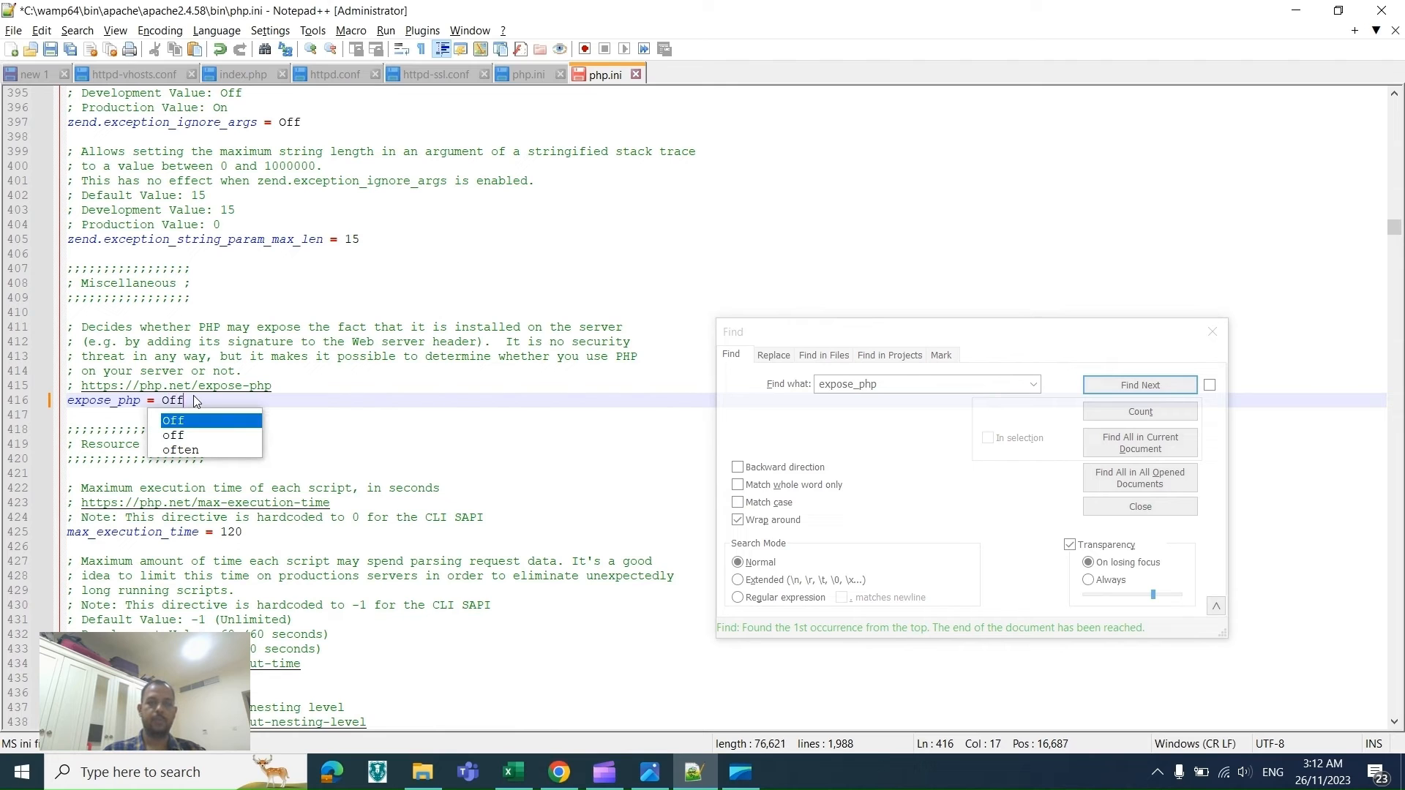
pyautogui.hotkey('alt', 'Tab')
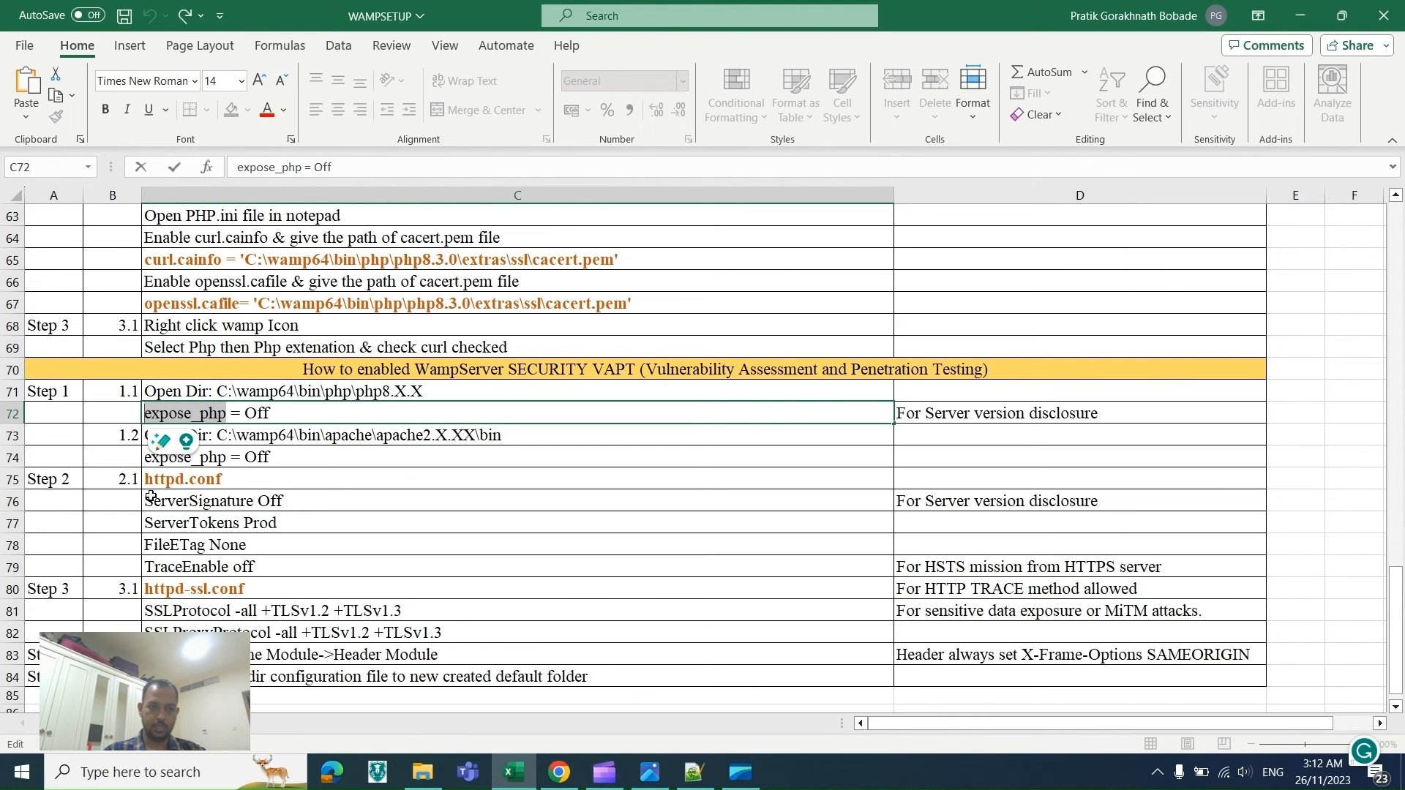
# Step: Copy the four httpd.conf directives from ServerSignature Off to TraceEnable off in the spreadsheet
pyautogui.click(240, 503)
pyautogui.moveTo(240, 503); pyautogui.dragTo(240, 567)
pyautogui.hotkey('ctrl', 'c')
pyautogui.hotkey('alt', 'Tab')
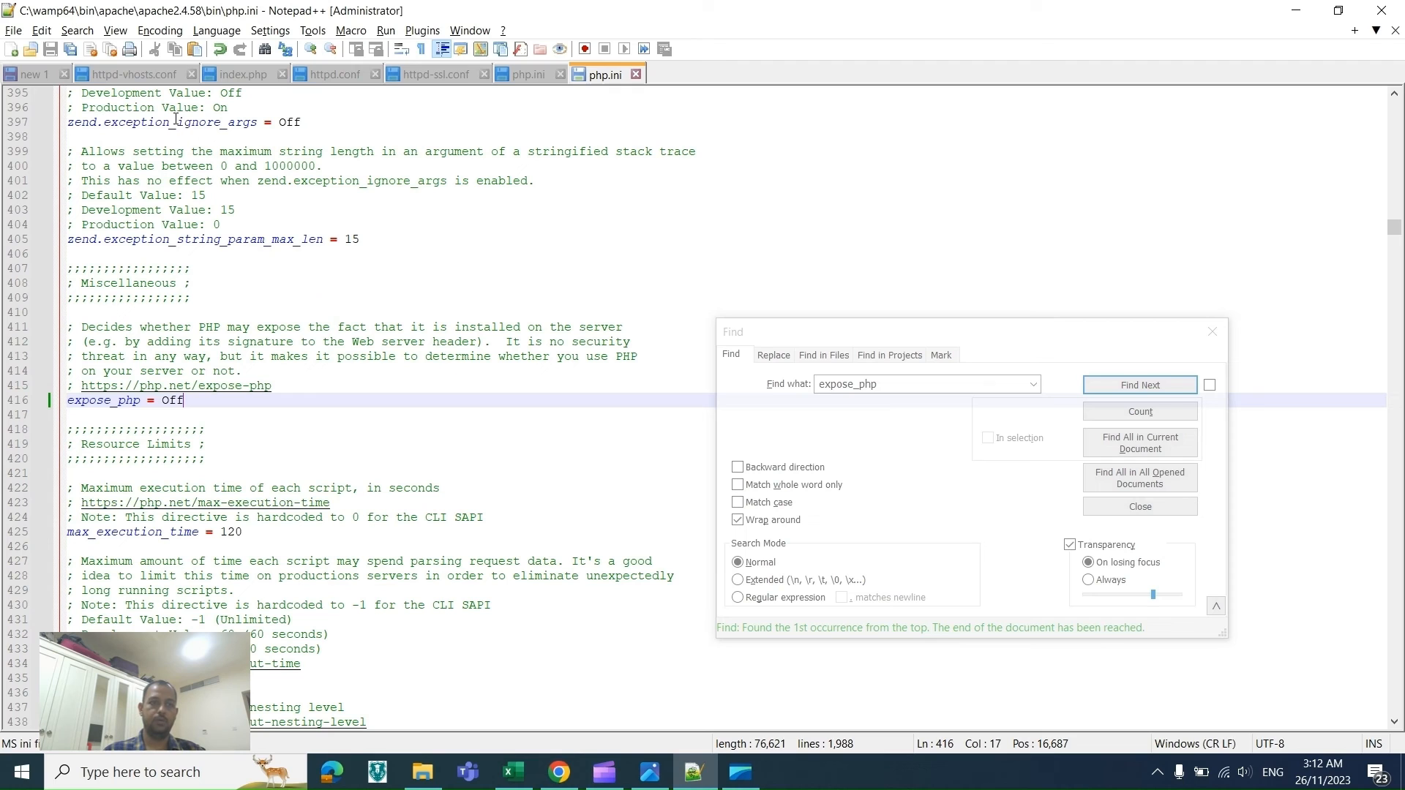
# Step: Open the httpd.conf tab, reload the file from disk and close the Find dialog
pyautogui.click(323, 75)
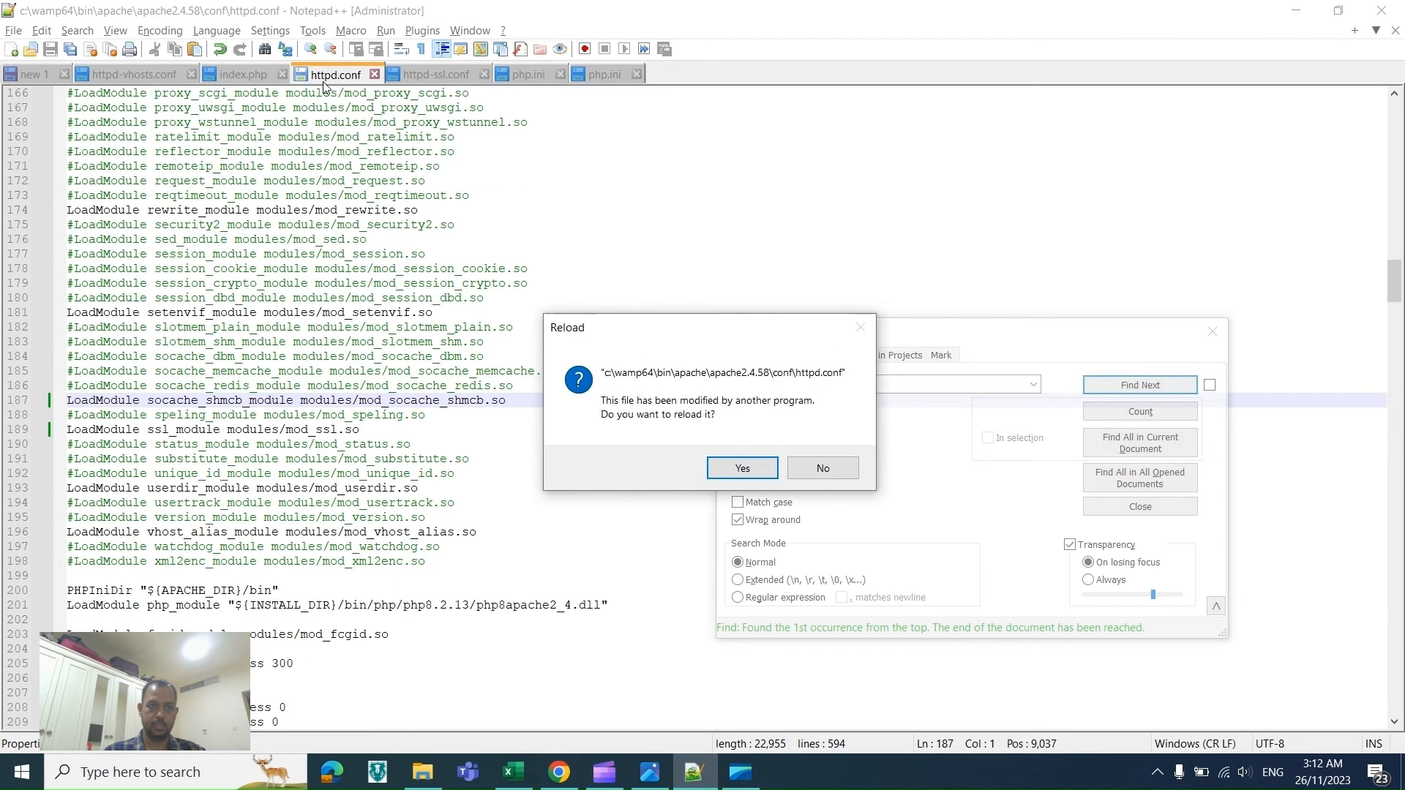
pyautogui.click(743, 469)
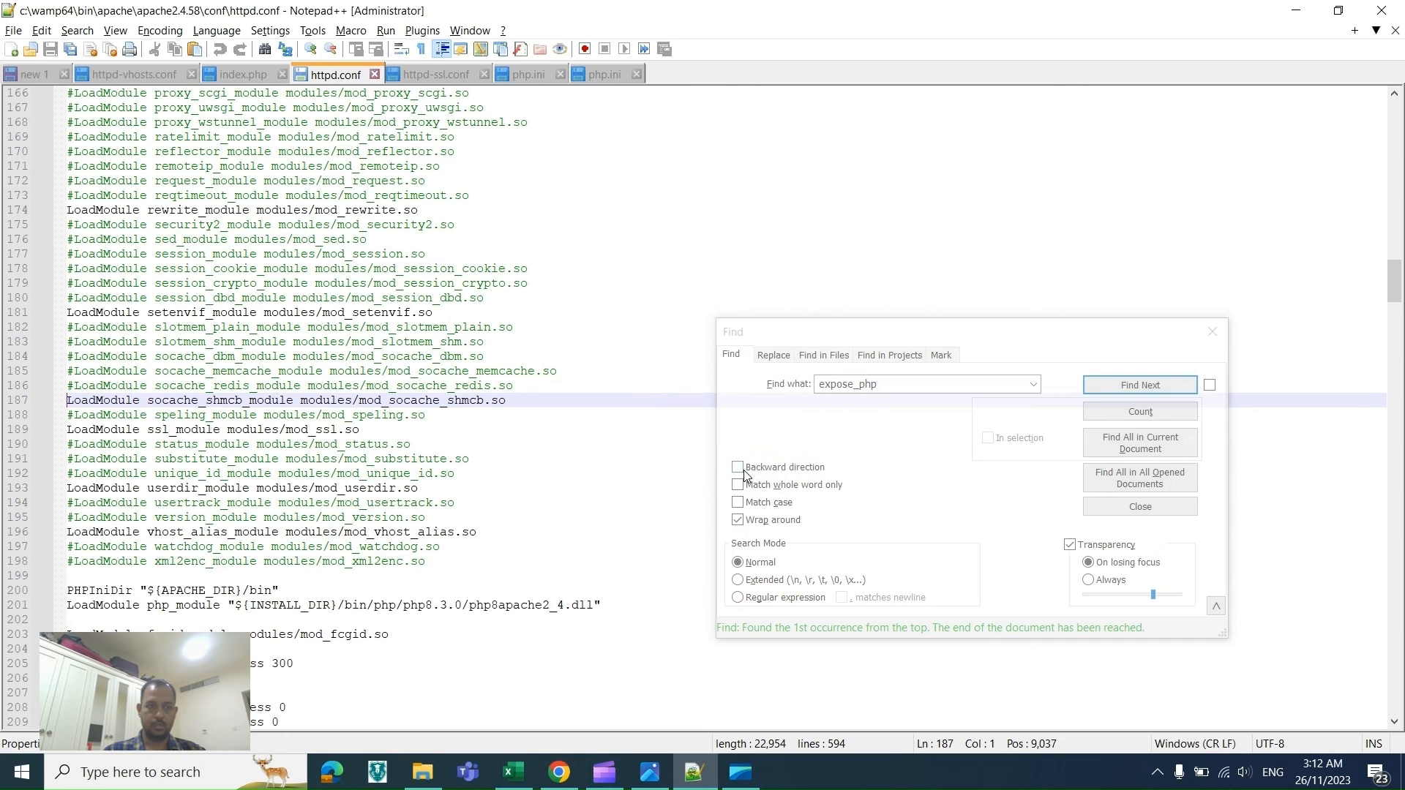
pyautogui.click(1213, 333)
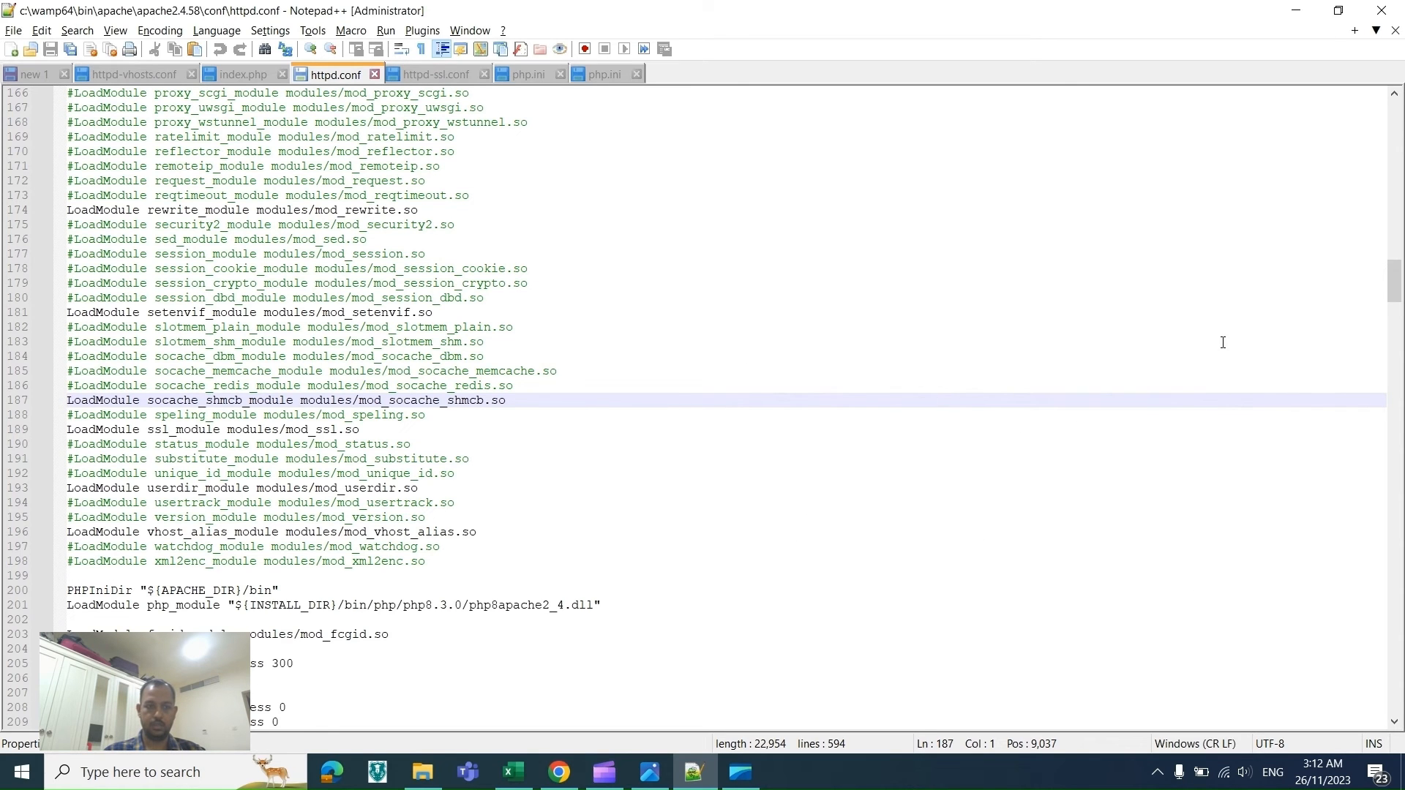
pyautogui.moveTo(1401, 254); pyautogui.dragTo(1398, 84)
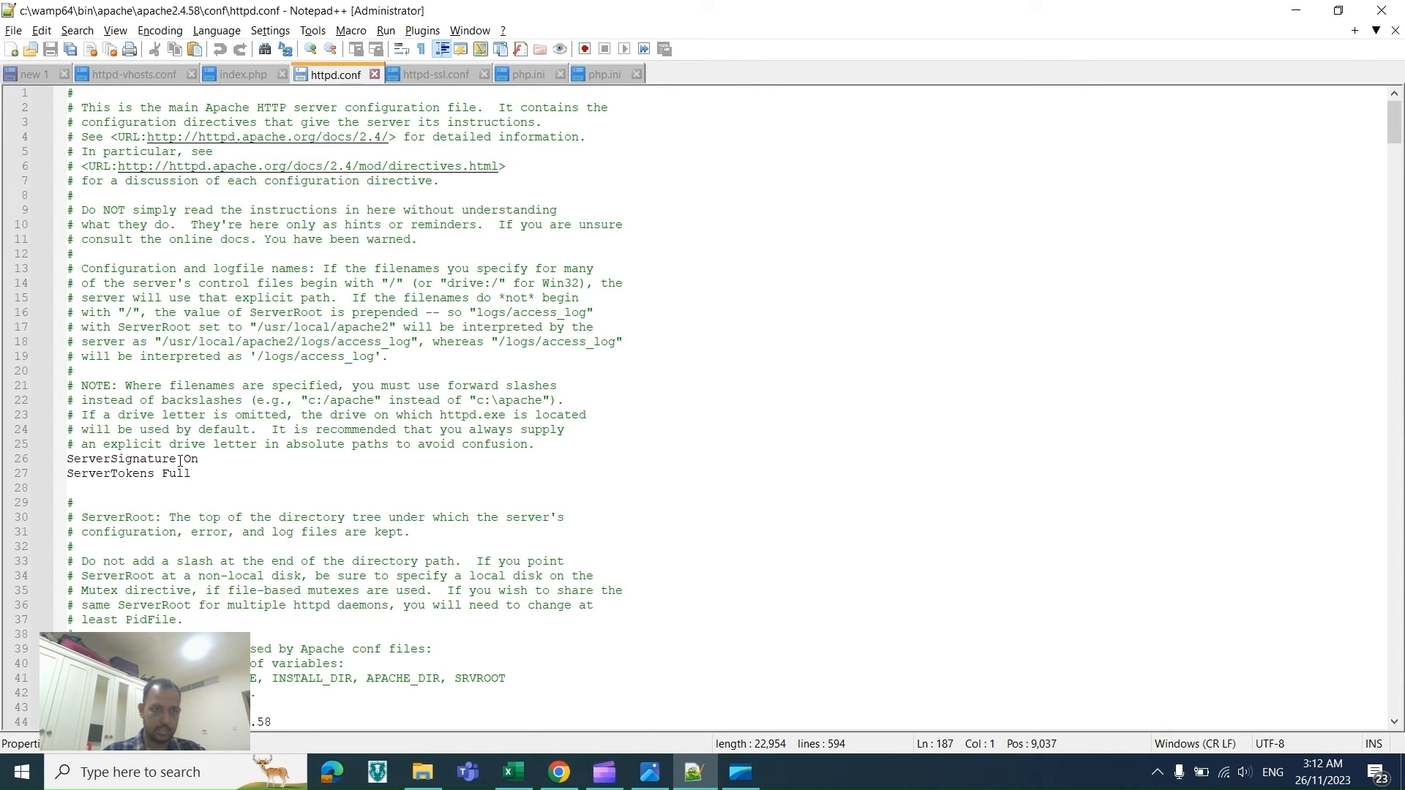
pyautogui.hotkey('alt', 'Tab')
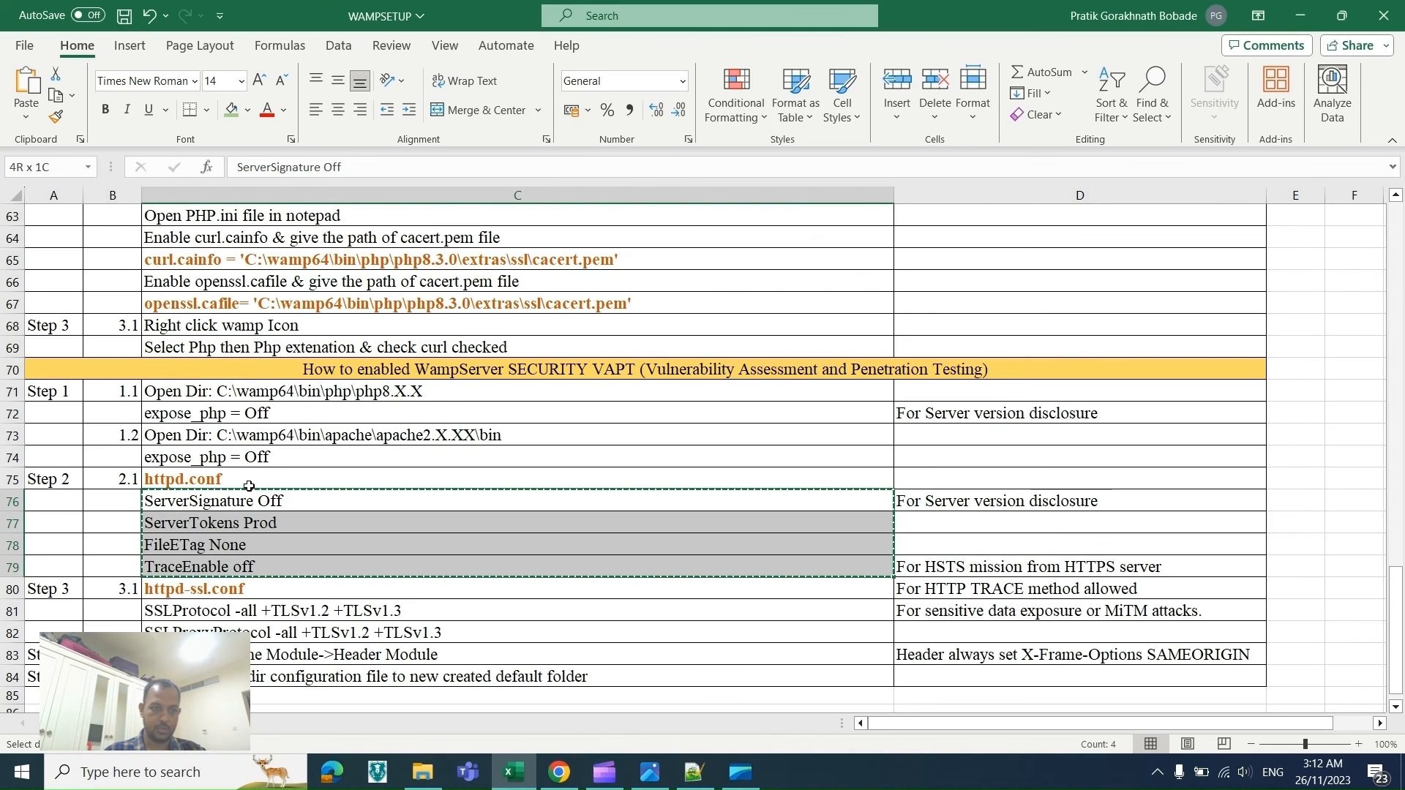
# Step: Replace the ServerSignature and ServerTokens lines in httpd.conf with the four copied directives and save the file
pyautogui.hotkey('alt', 'Tab')
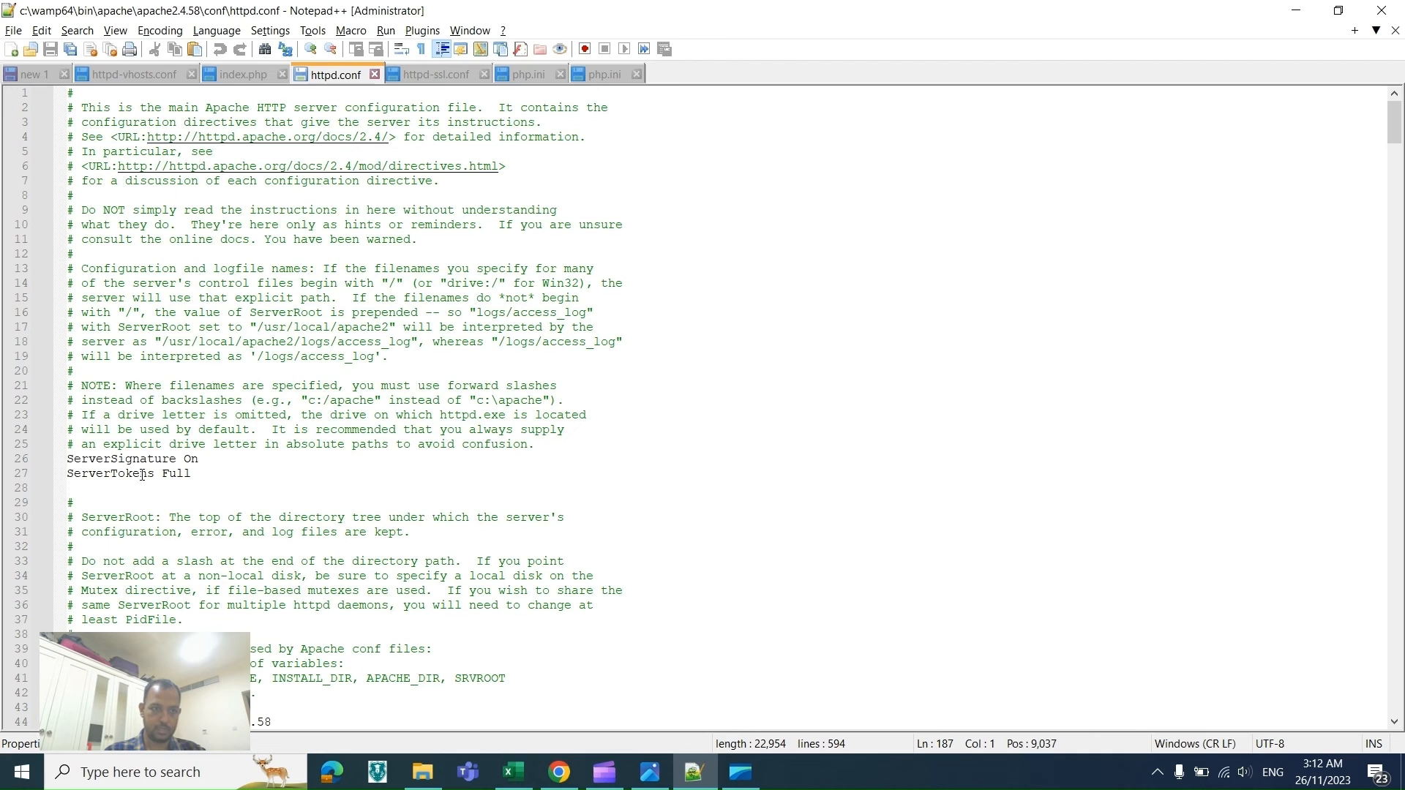
pyautogui.hotkey('alt', 'Tab')
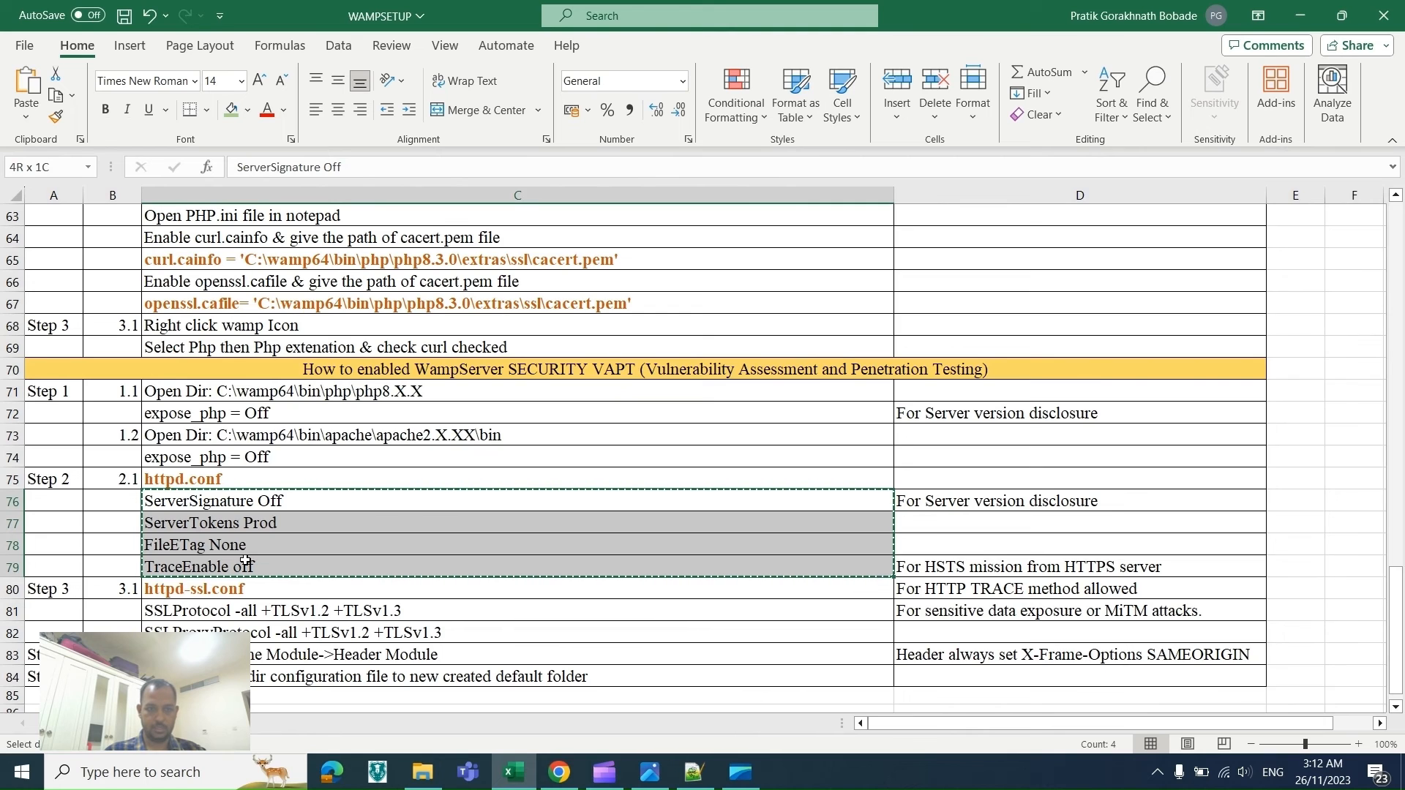
pyautogui.hotkey('alt', 'Tab')
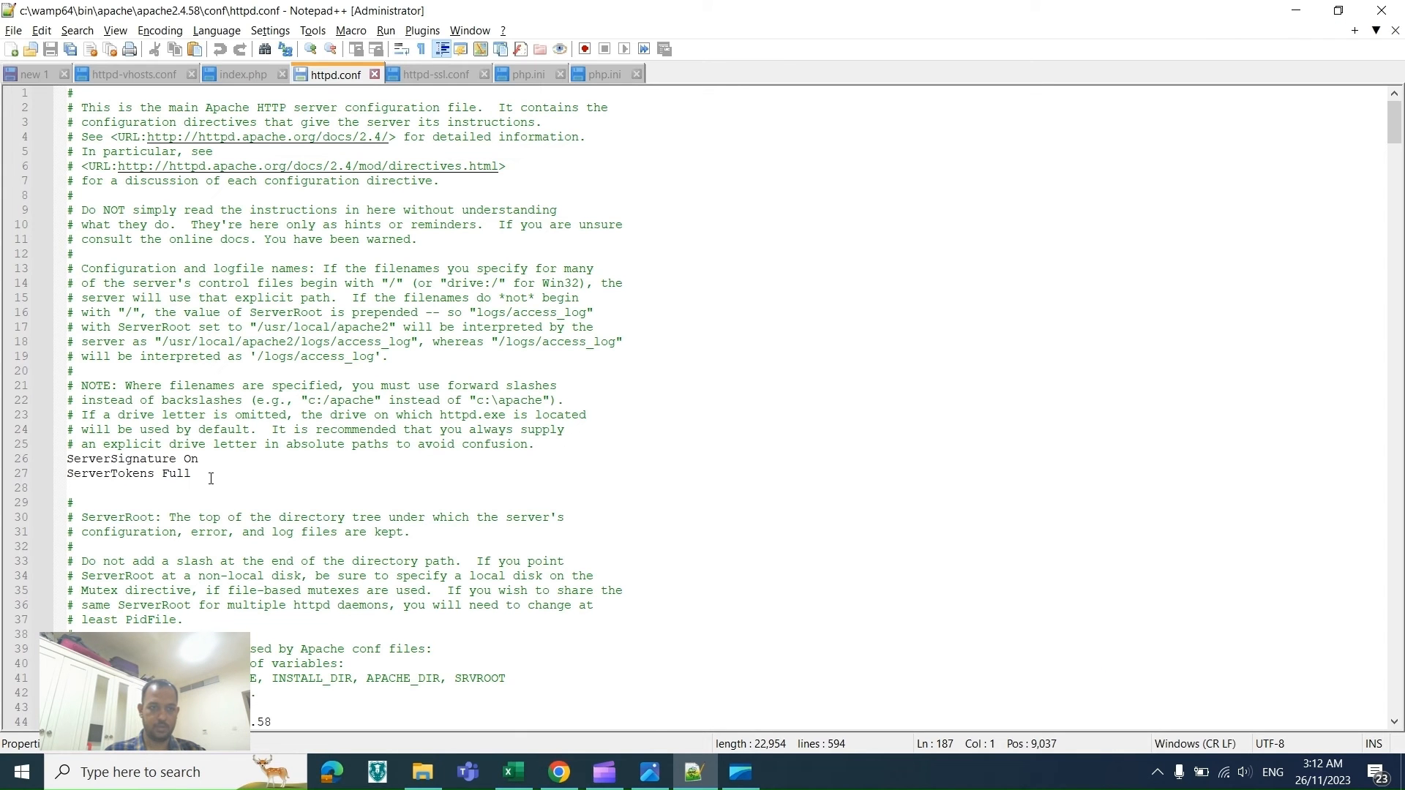
pyautogui.moveTo(211, 479); pyautogui.dragTo(73, 466)
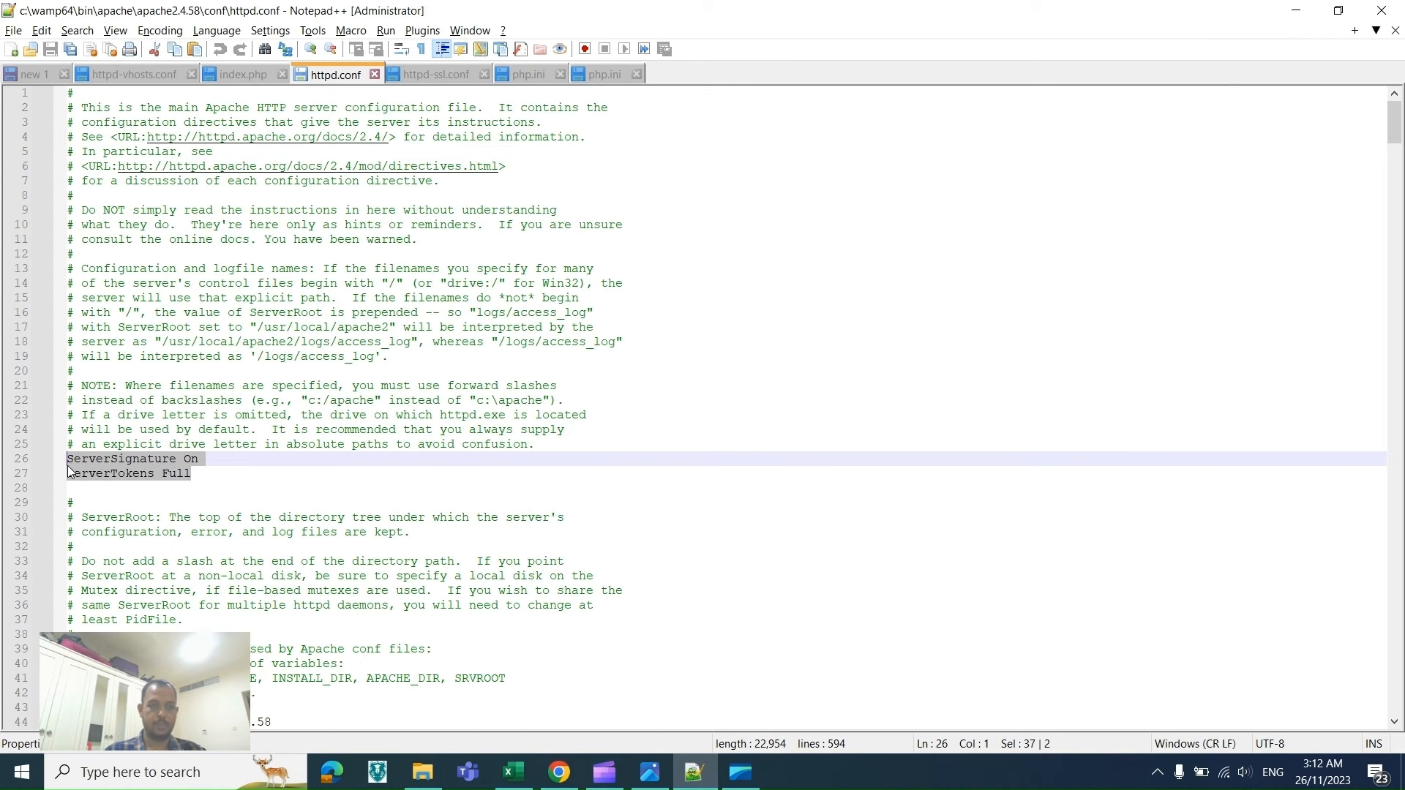
pyautogui.hotkey('ctrl', 'v')
pyautogui.hotkey('ctrl', 's')
pyautogui.hotkey('alt', 'Tab')
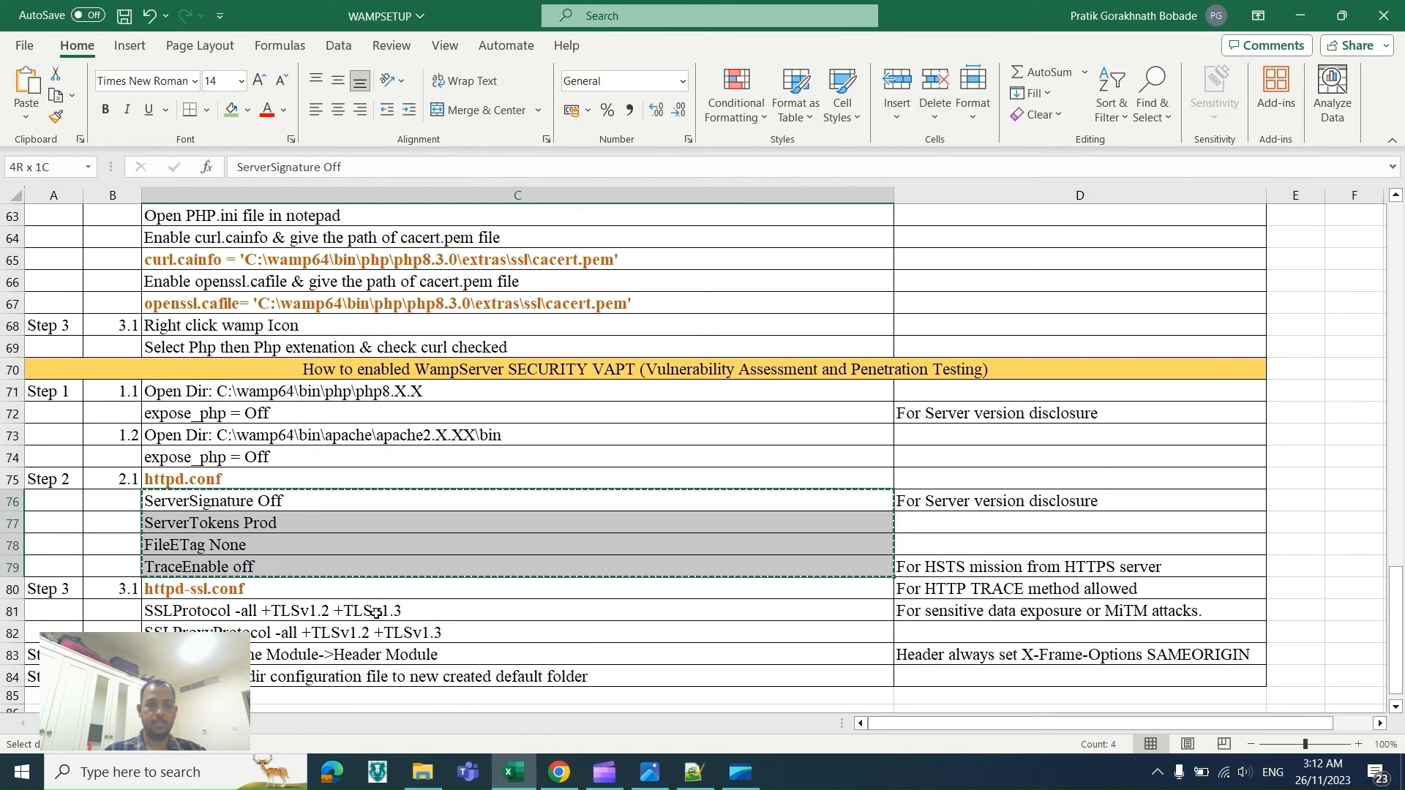
pyautogui.hotkey('alt', 'Tab')
pyautogui.hotkey('alt', 'Tab')
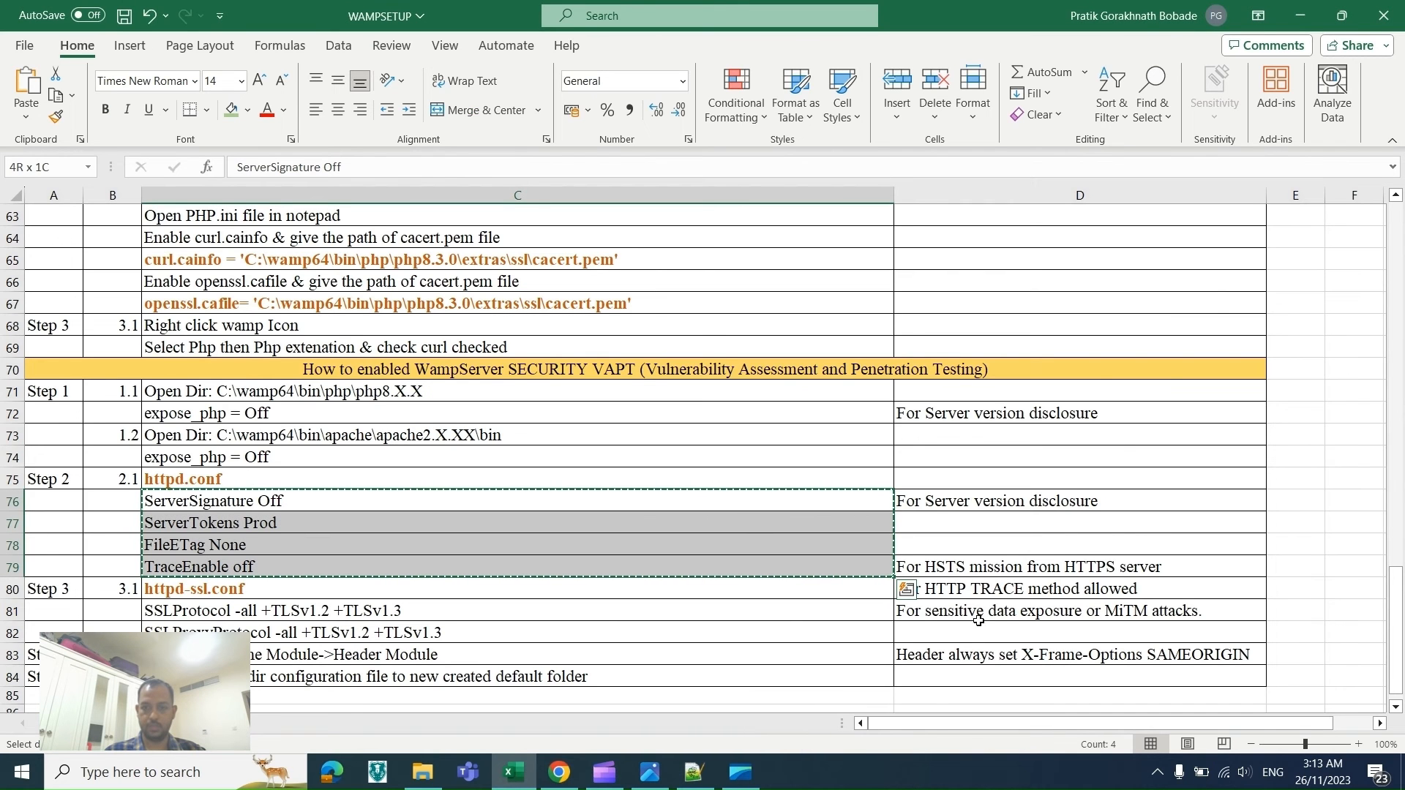
pyautogui.doubleClick(1140, 611)
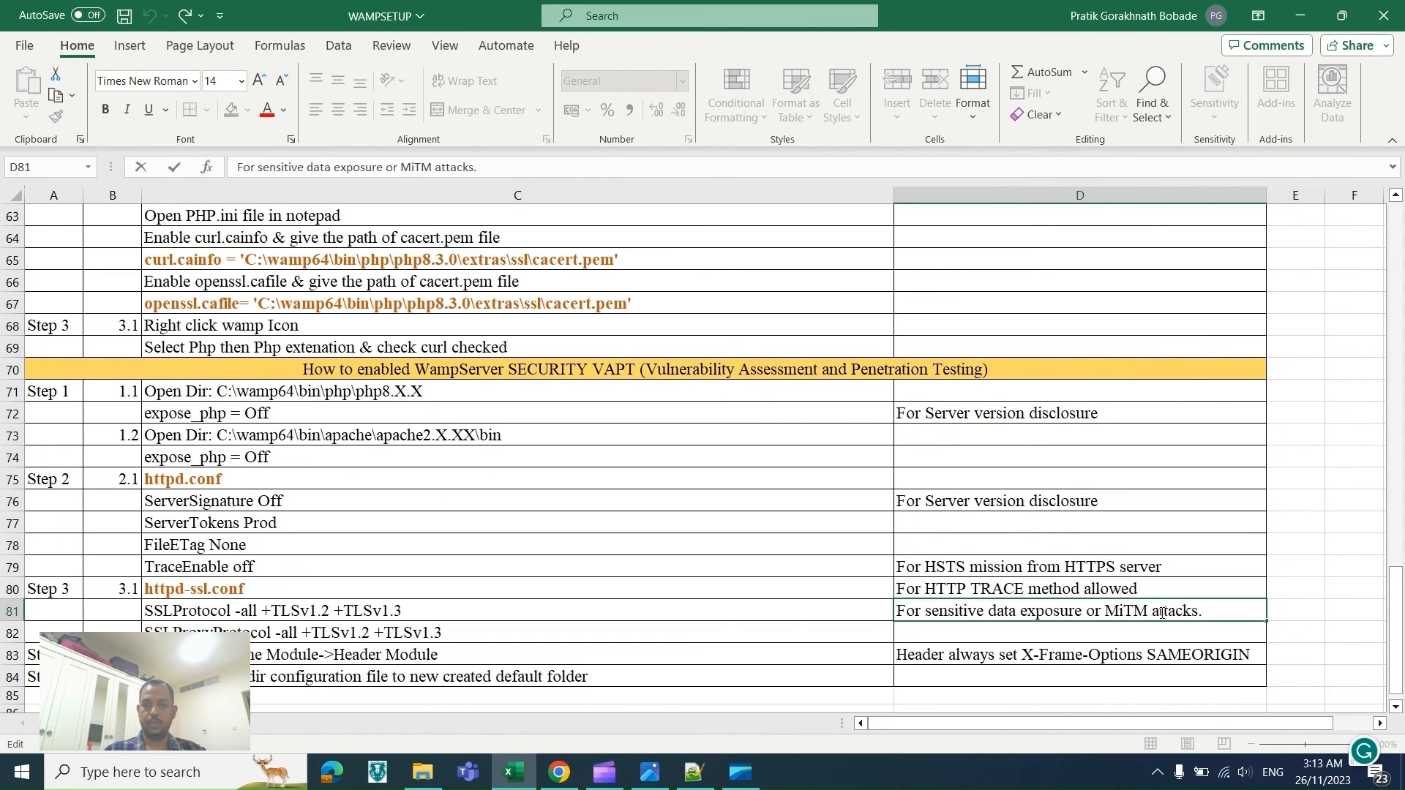
pyautogui.hotkey('alt', 'Tab')
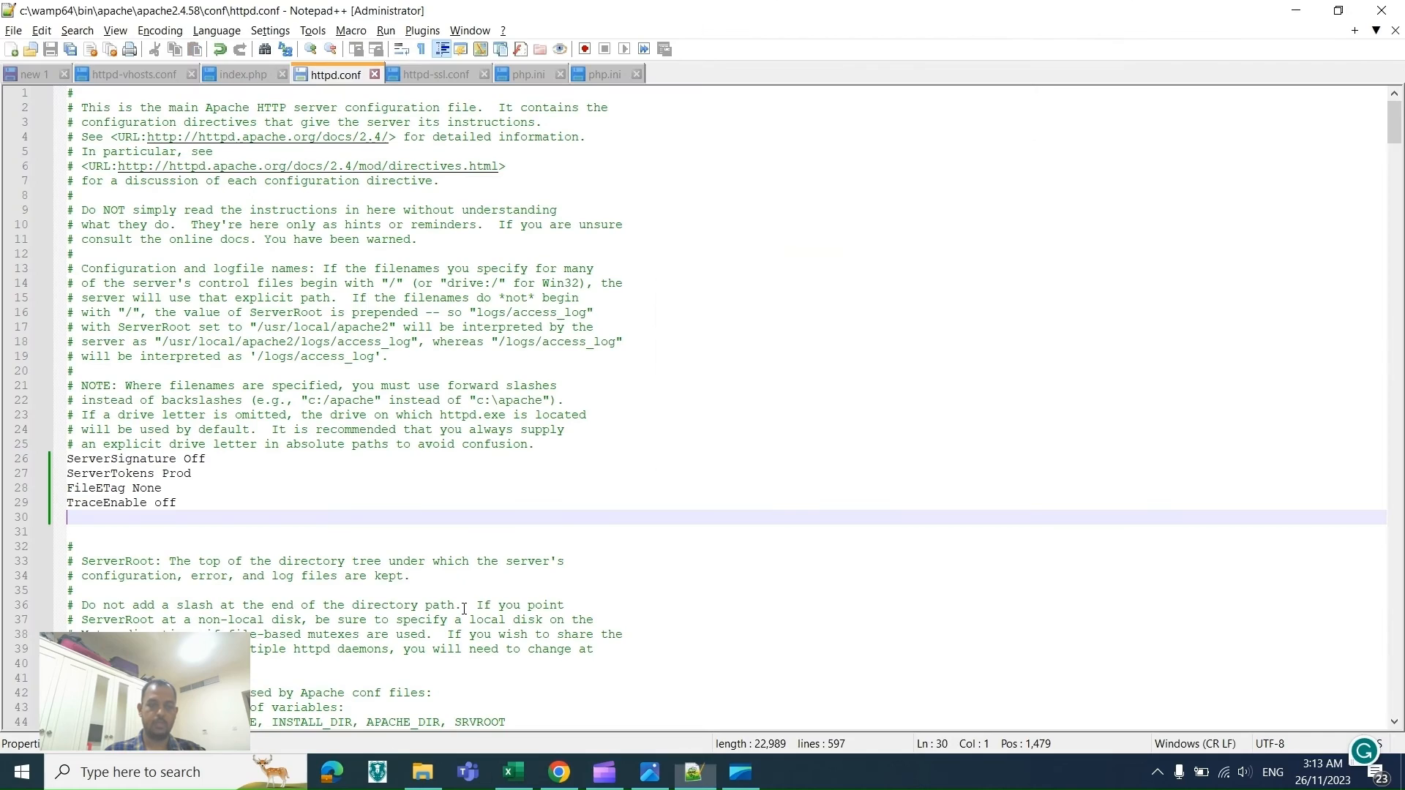
pyautogui.hotkey('alt', 'Tab')
# Step: Copy SSLProtocol from the spreadsheet and find it in the httpd-ssl.conf tab
pyautogui.click(183, 613)
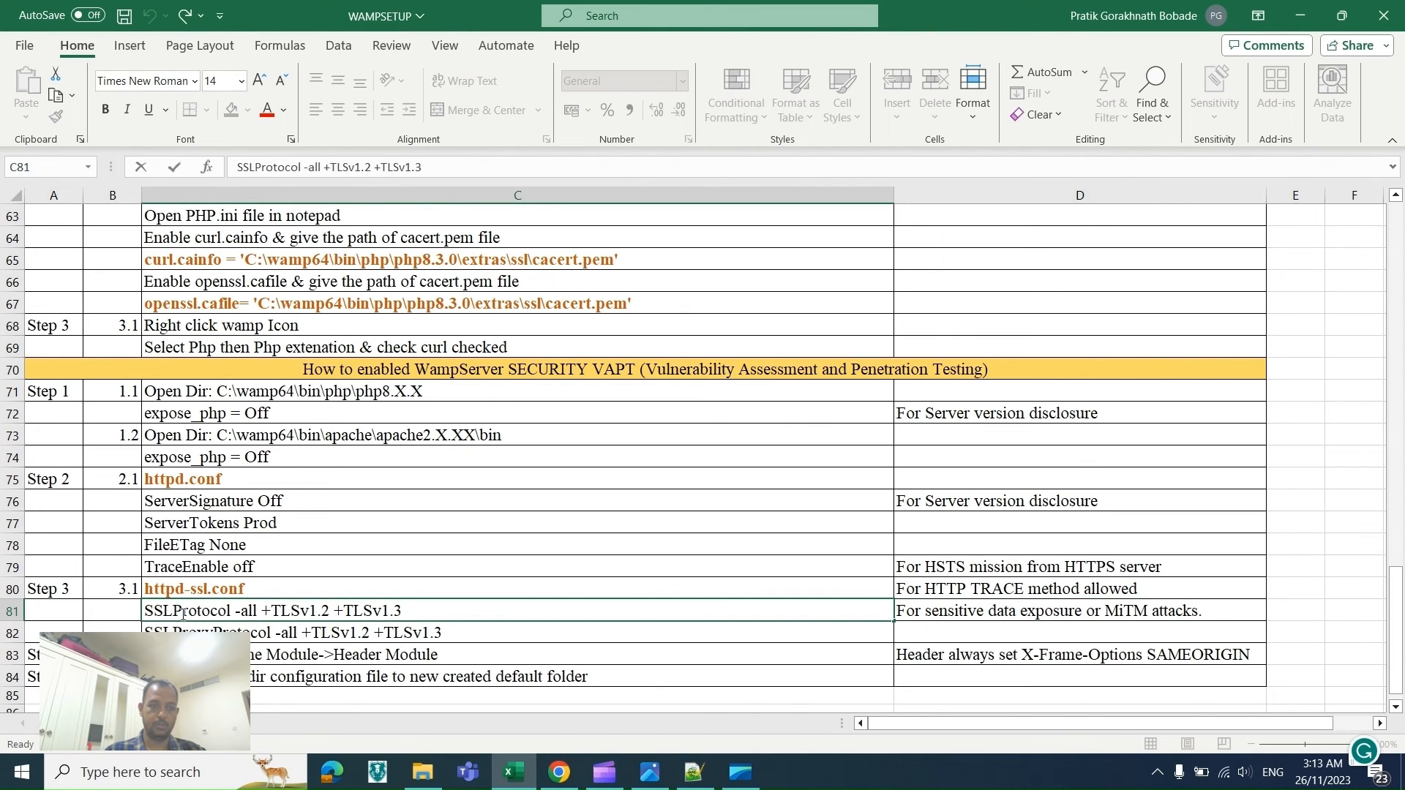
pyautogui.doubleClick(183, 614)
pyautogui.hotkey('ctrl', 'c')
pyautogui.hotkey('alt', 'Tab')
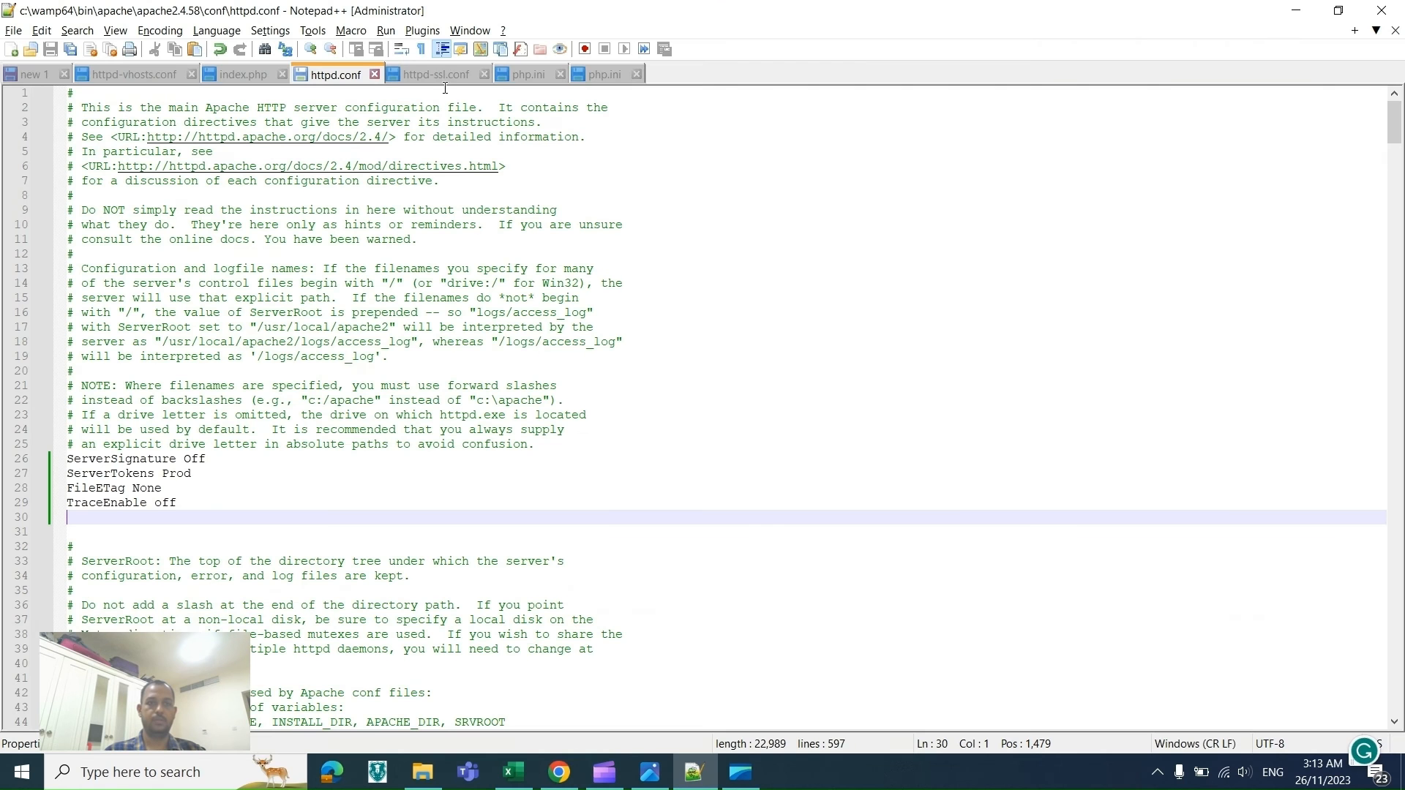
pyautogui.click(438, 77)
pyautogui.hotkey('ctrl', 'f')
pyautogui.hotkey('ctrl', 'v')
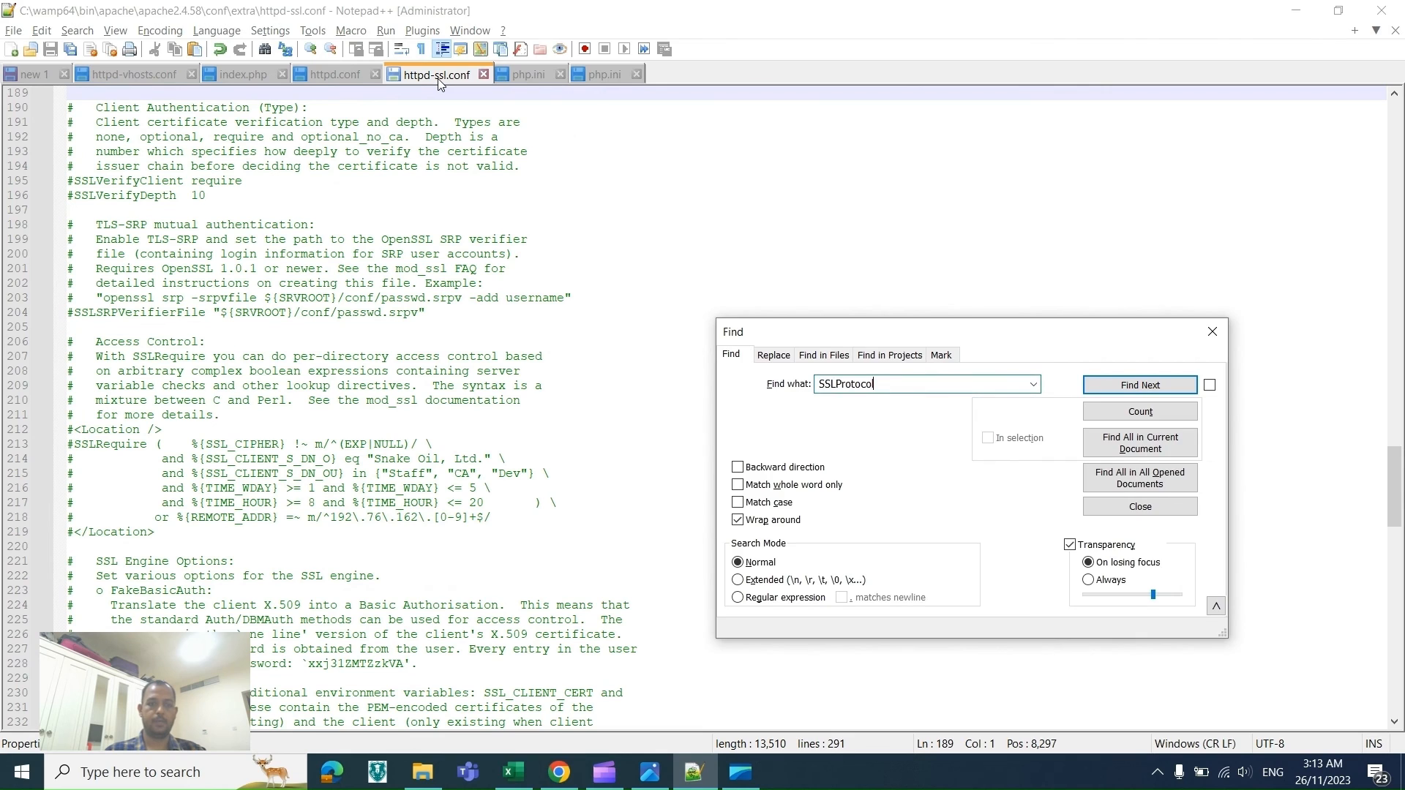
pyautogui.press('Return')
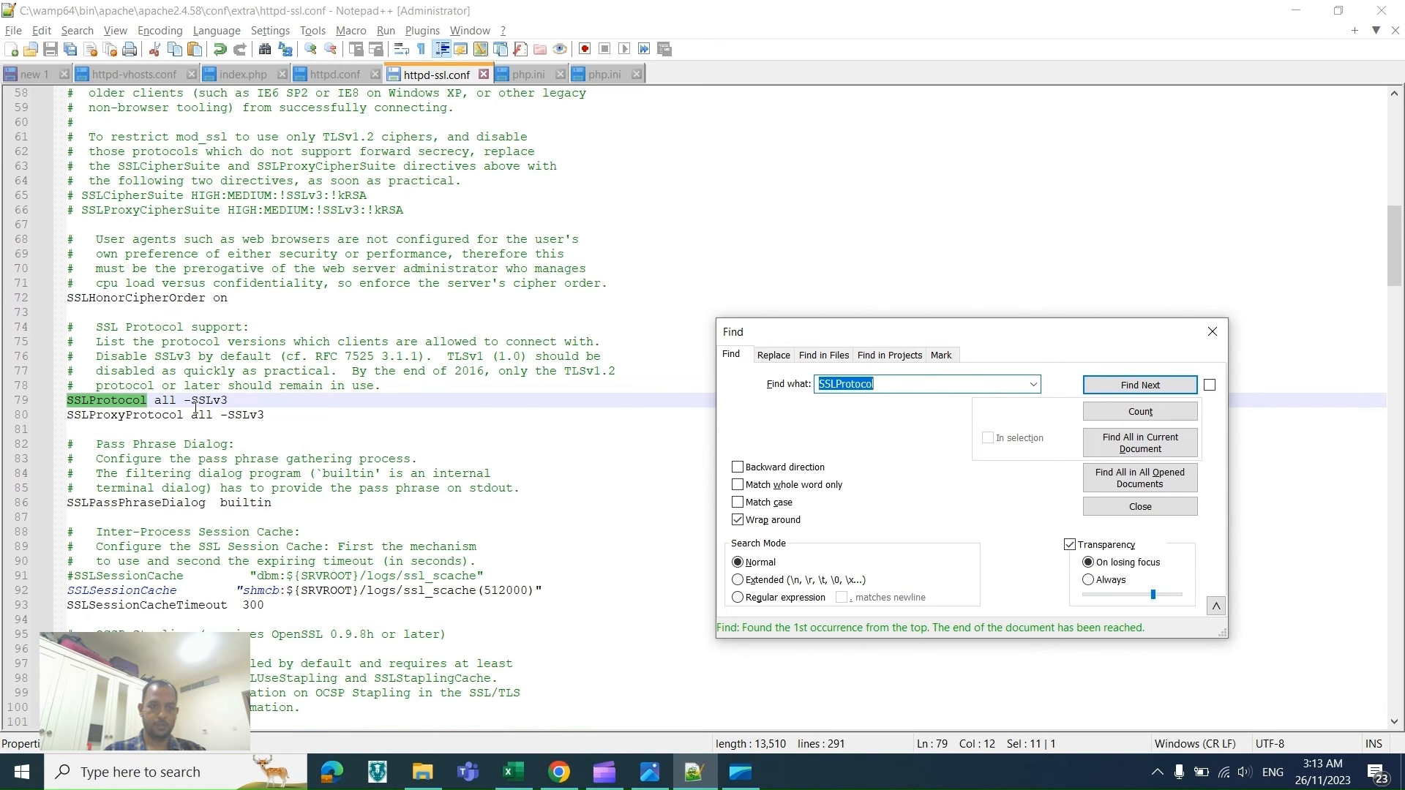
# Step: Set the SSLProtocol directive in httpd-ssl.conf to -all +TLSv1.2 +TLSv1.3, copied from the spreadsheet
pyautogui.hotkey('alt', 'Tab')
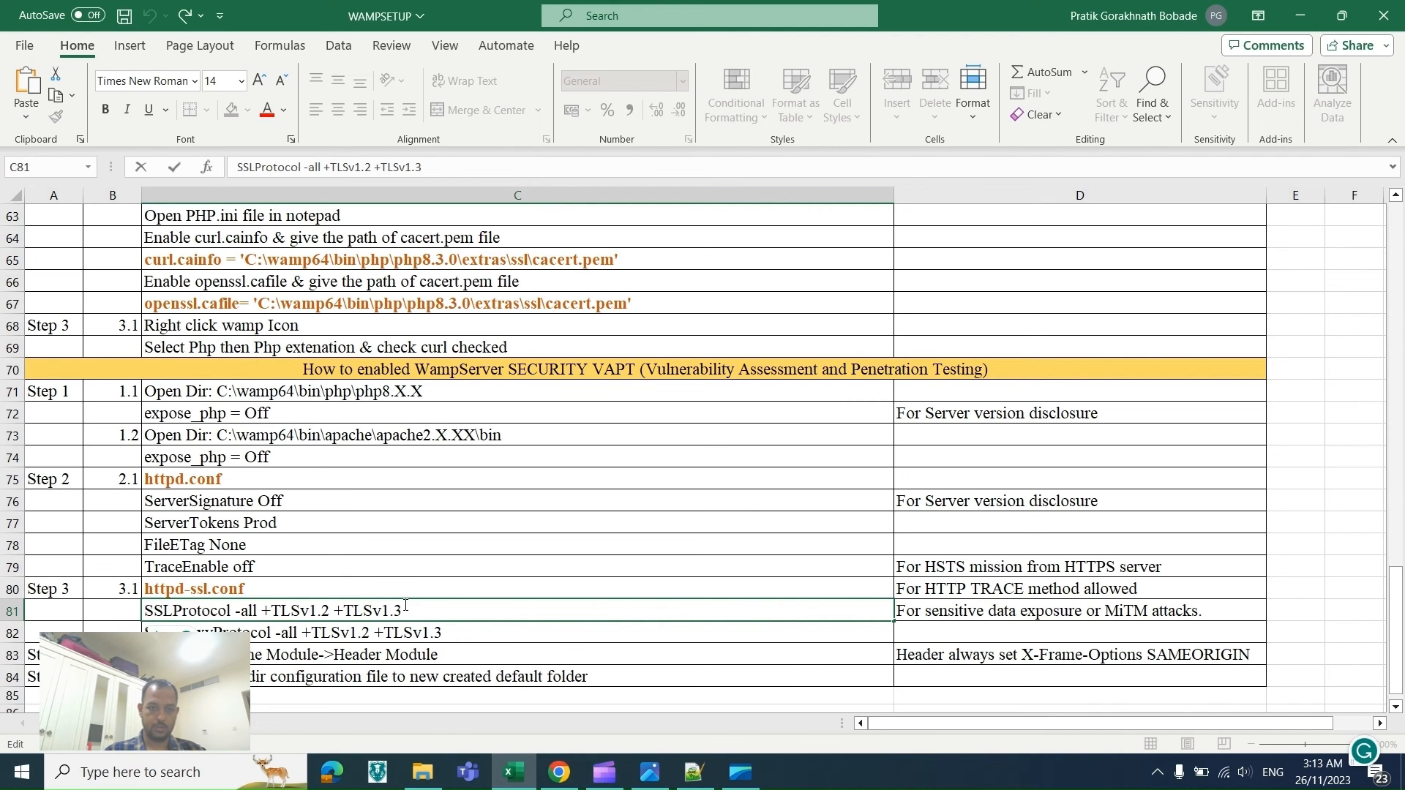
pyautogui.moveTo(405, 606); pyautogui.dragTo(231, 614)
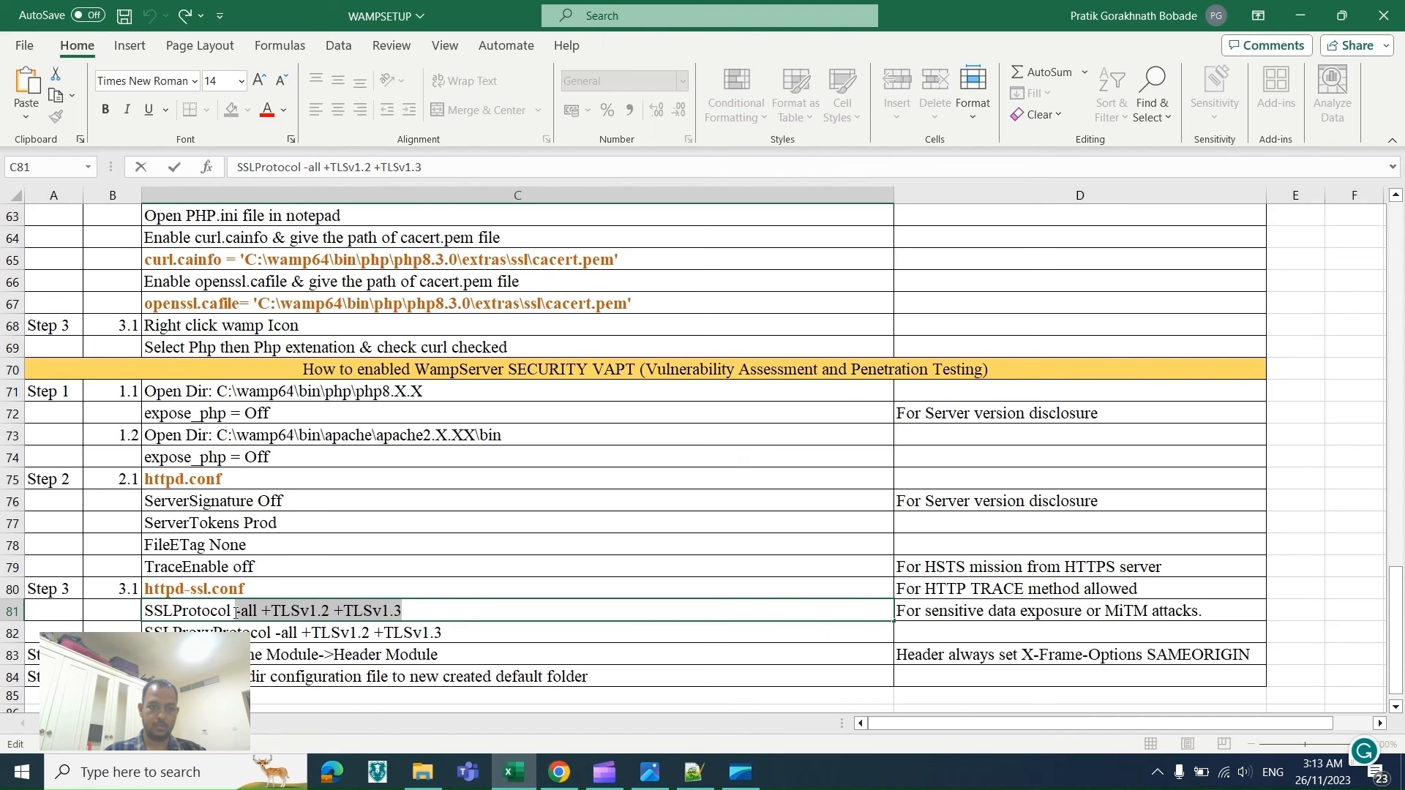
pyautogui.hotkey('alt', 'Tab')
pyautogui.moveTo(238, 401); pyautogui.dragTo(158, 407)
pyautogui.hotkey('ctrl', 'v')
pyautogui.hotkey('alt', 'Tab')
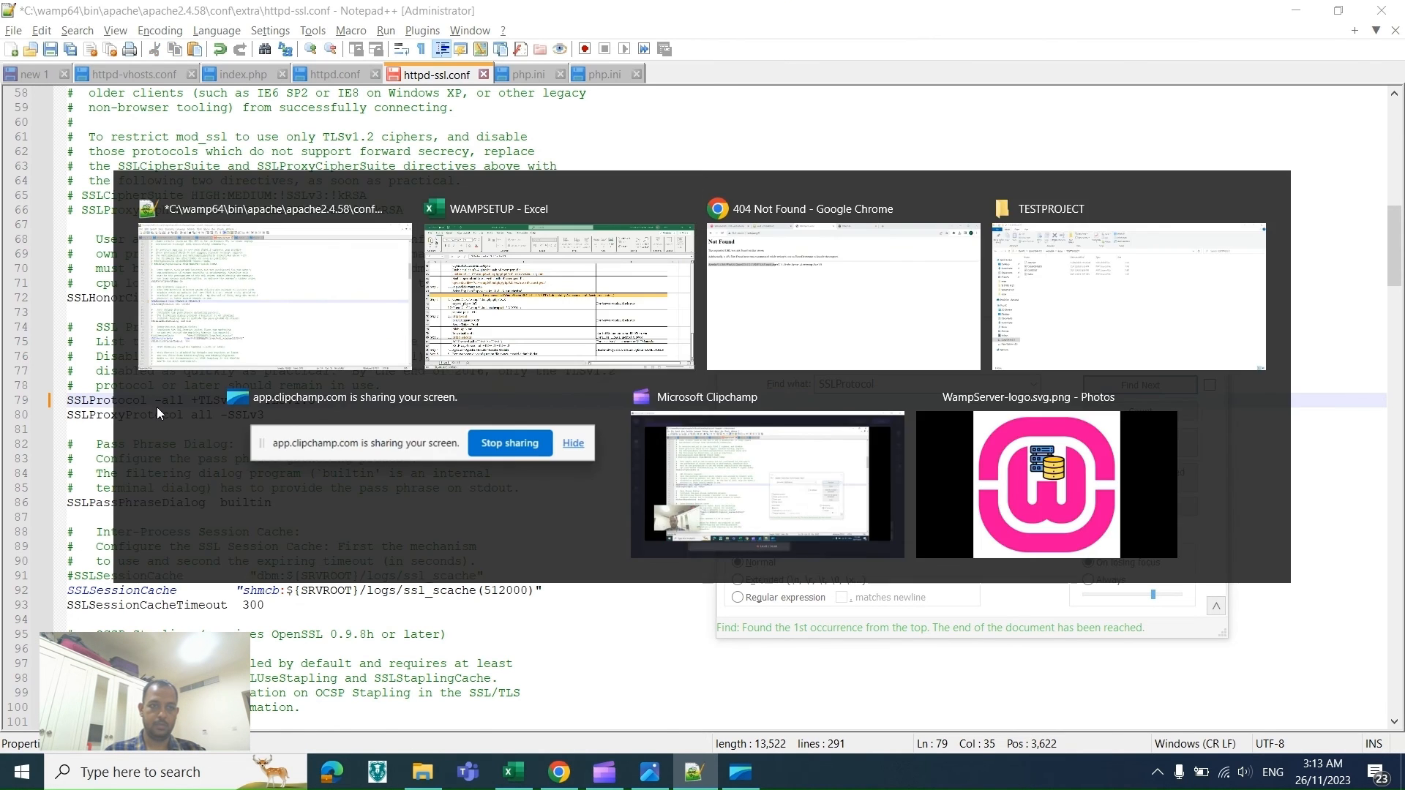
# Step: Set SSLProxyProtocol to -all +TLSv1.2 +TLSv1.3 from the spreadsheet and save httpd-ssl.conf
pyautogui.doubleClick(442, 632)
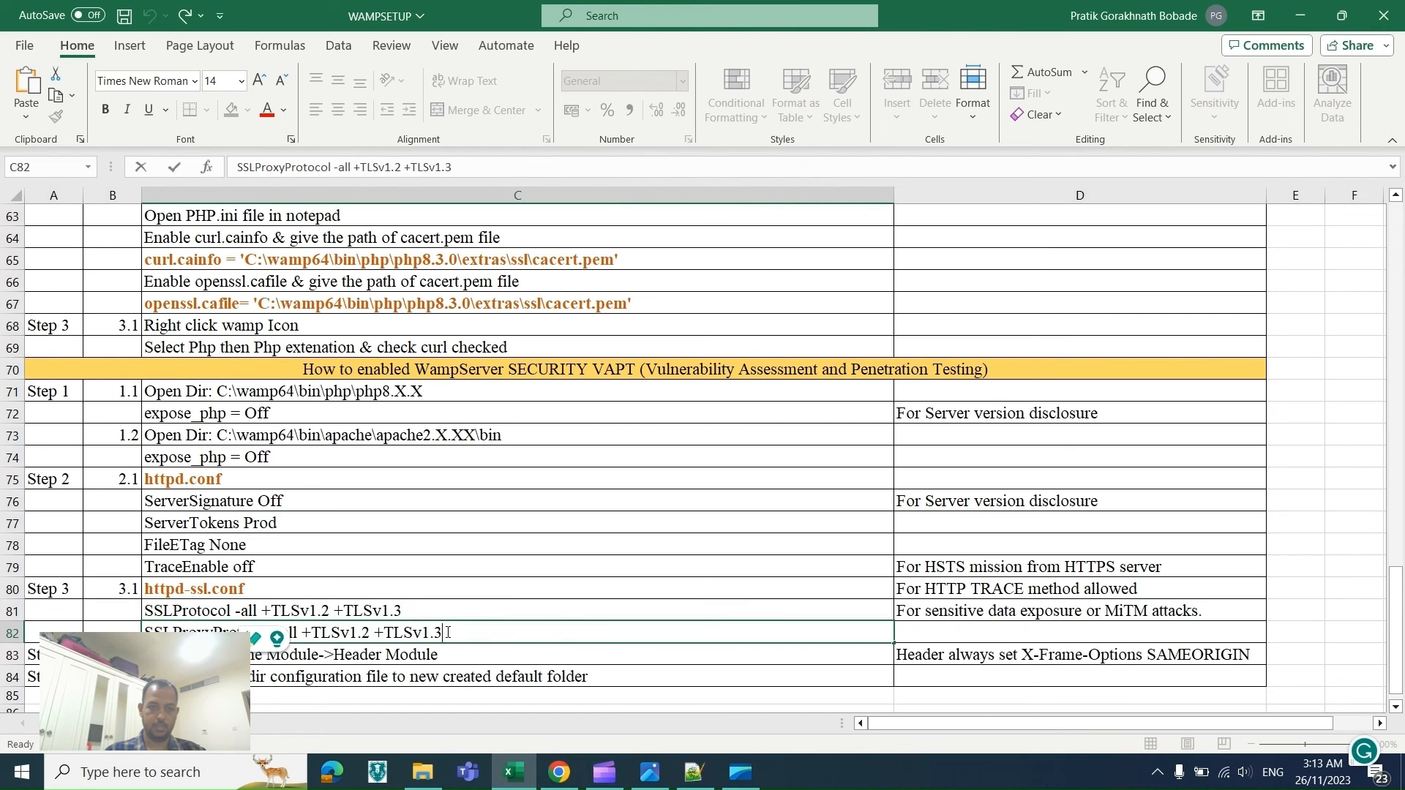
pyautogui.moveTo(443, 633); pyautogui.dragTo(282, 632)
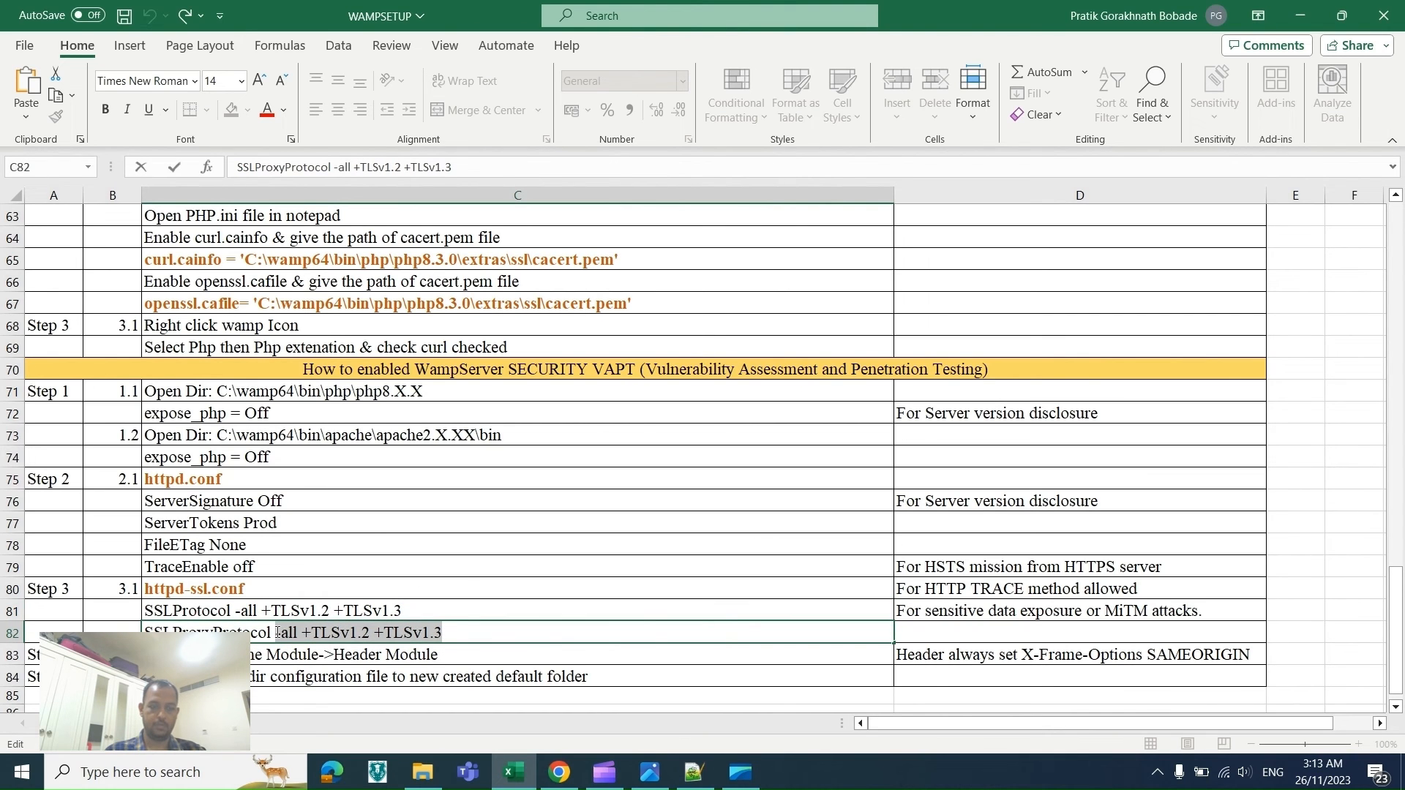
pyautogui.hotkey('alt', 'Tab')
pyautogui.moveTo(267, 418); pyautogui.dragTo(192, 420)
pyautogui.hotkey('ctrl', 'v')
pyautogui.hotkey('ctrl', 's')
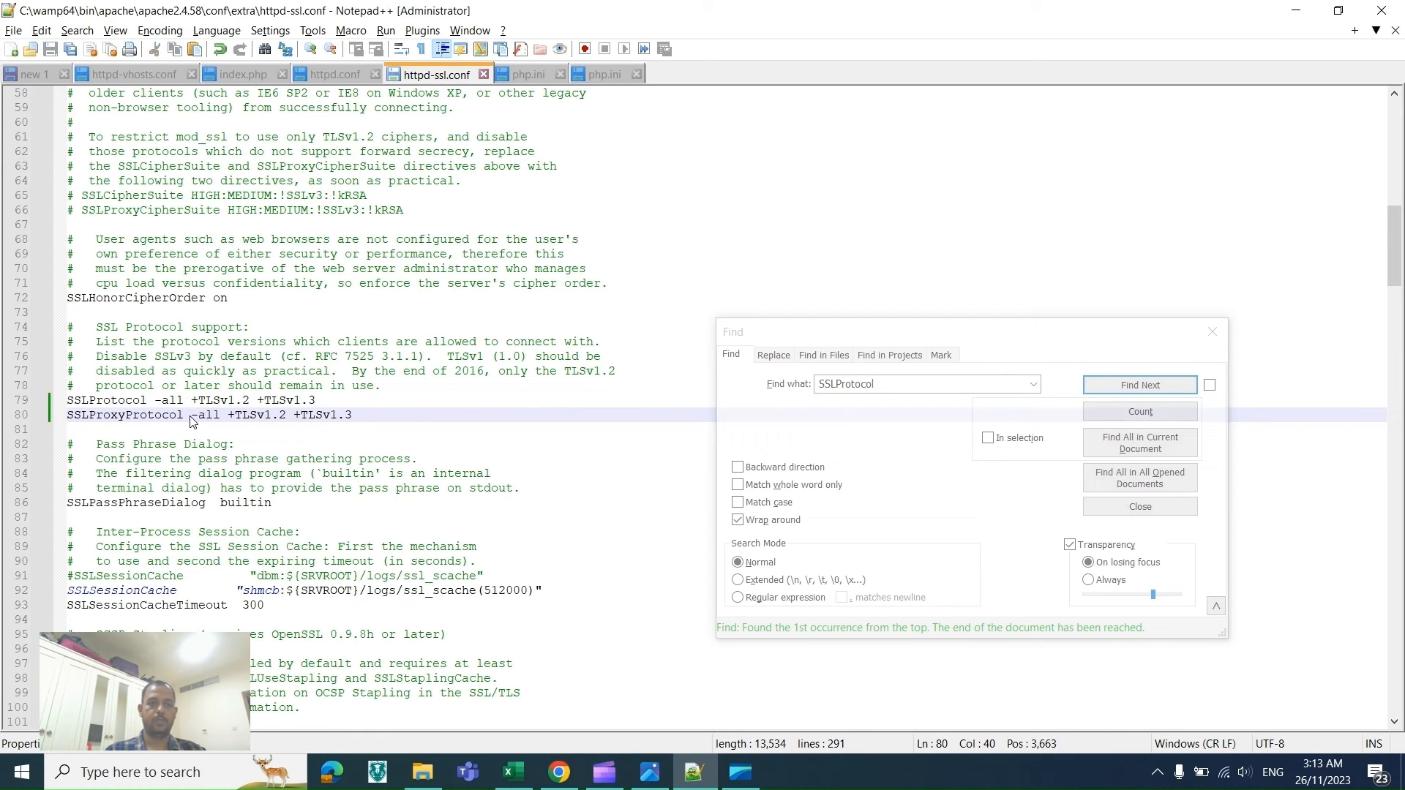
# Step: Search the web for ww3 school ifram in a new browser tab
pyautogui.hotkey('alt', 'Tab')
pyautogui.click(259, 586)
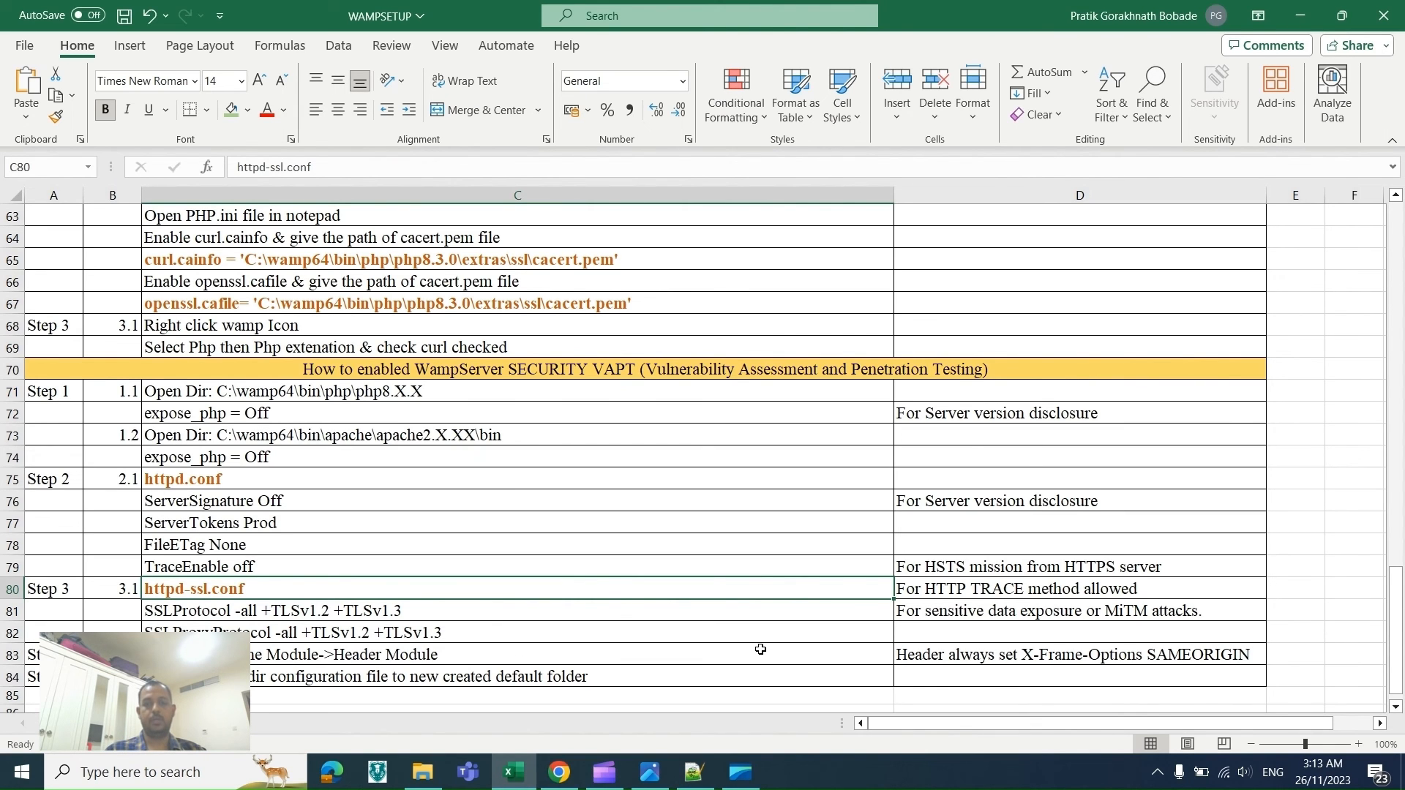
pyautogui.hotkey('alt', 'Tab')
pyautogui.hotkey('alt', 'Tab')
pyautogui.press('Tab')
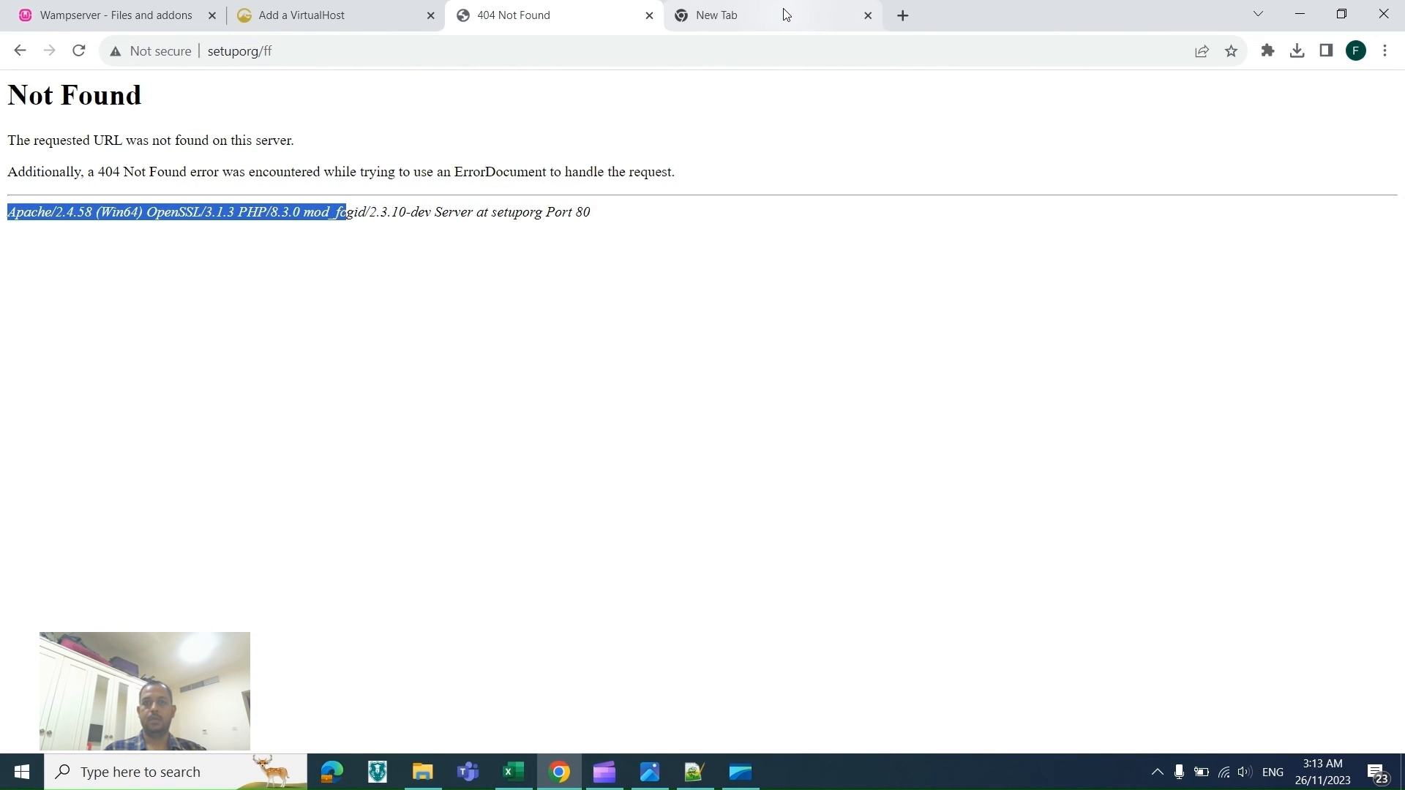
pyautogui.click(774, 23)
pyautogui.write('w')
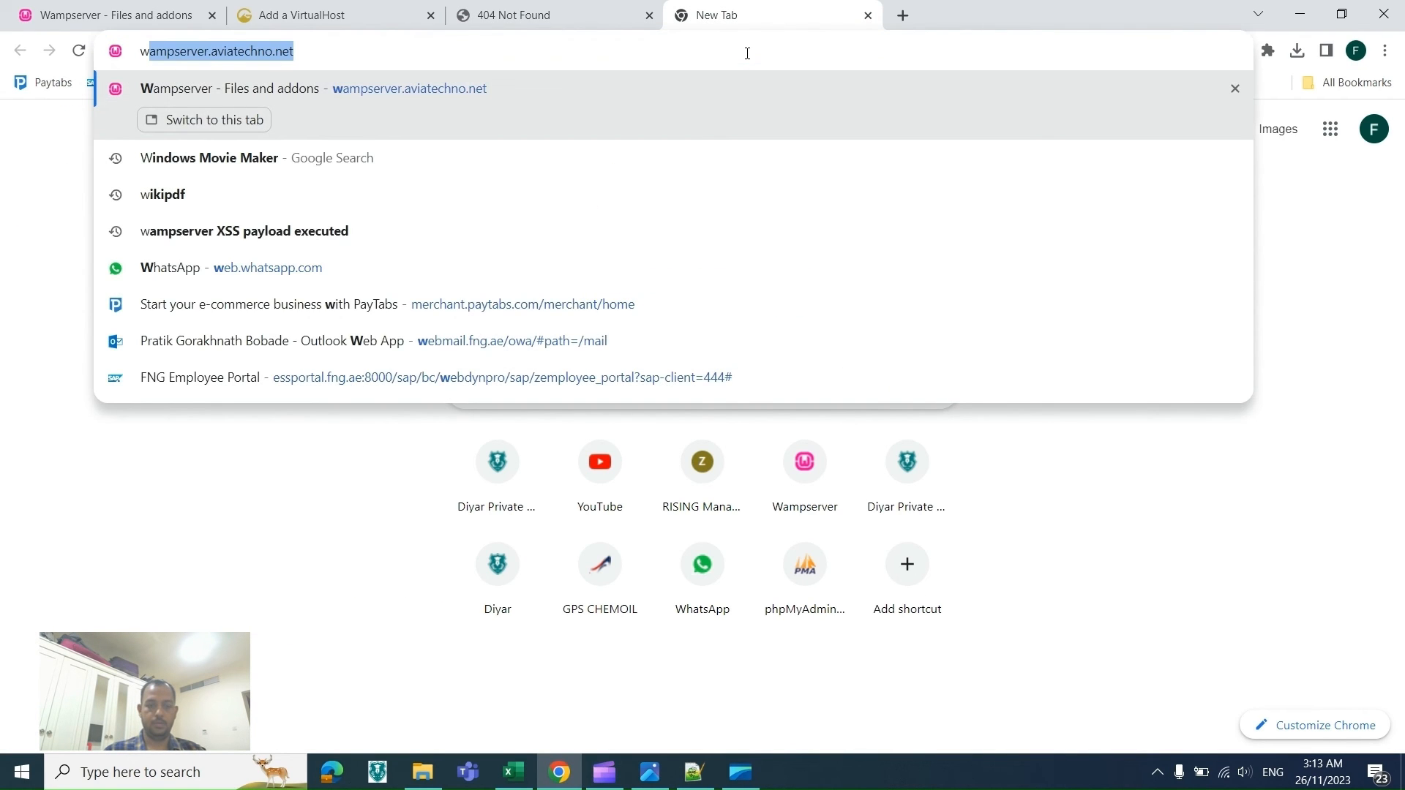
pyautogui.write('w3')
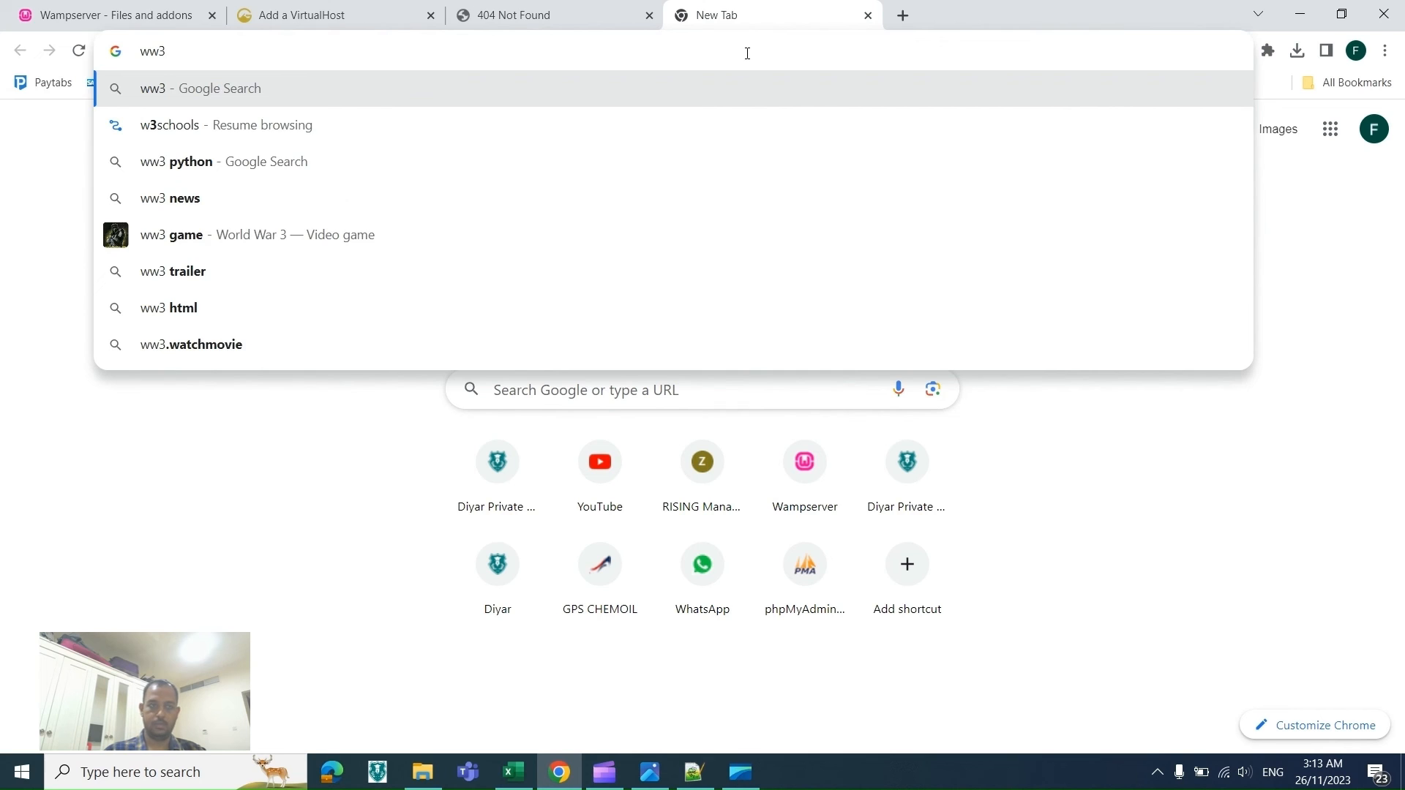
pyautogui.write(' school i')
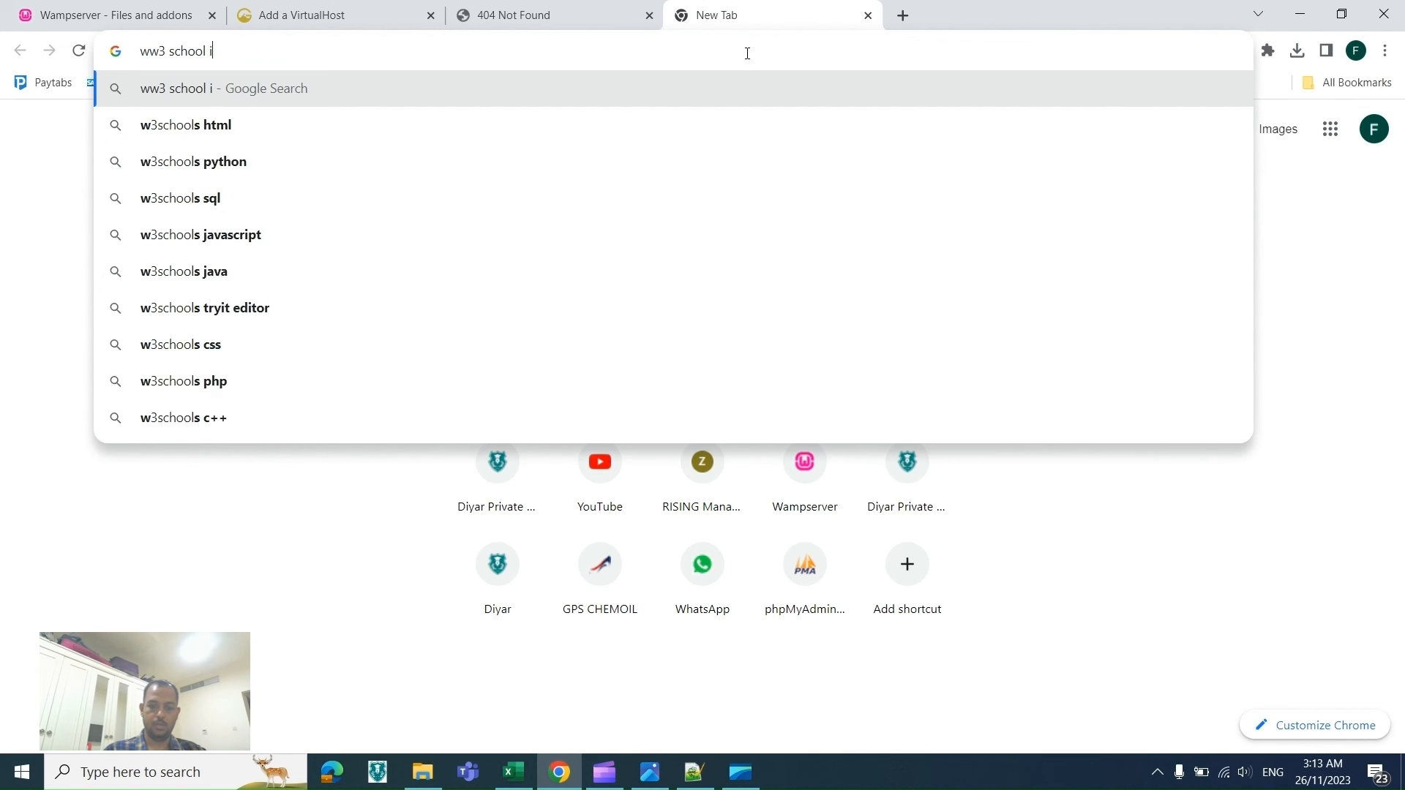
pyautogui.write('fram')
pyautogui.press('Return')
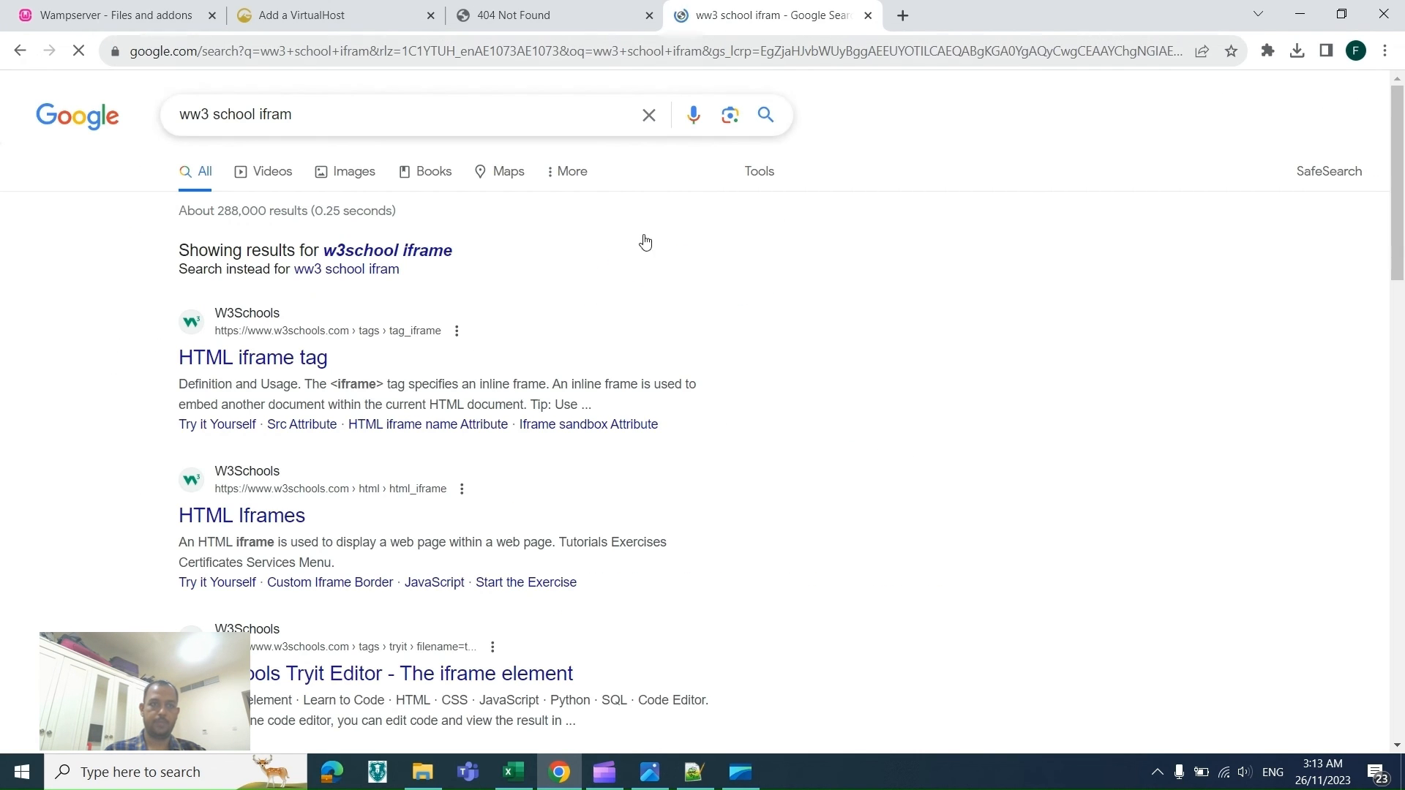
# Step: Open the W3Schools HTML iframe tag page and its Try it Yourself example, selecting the iframe src URL
pyautogui.click(277, 357)
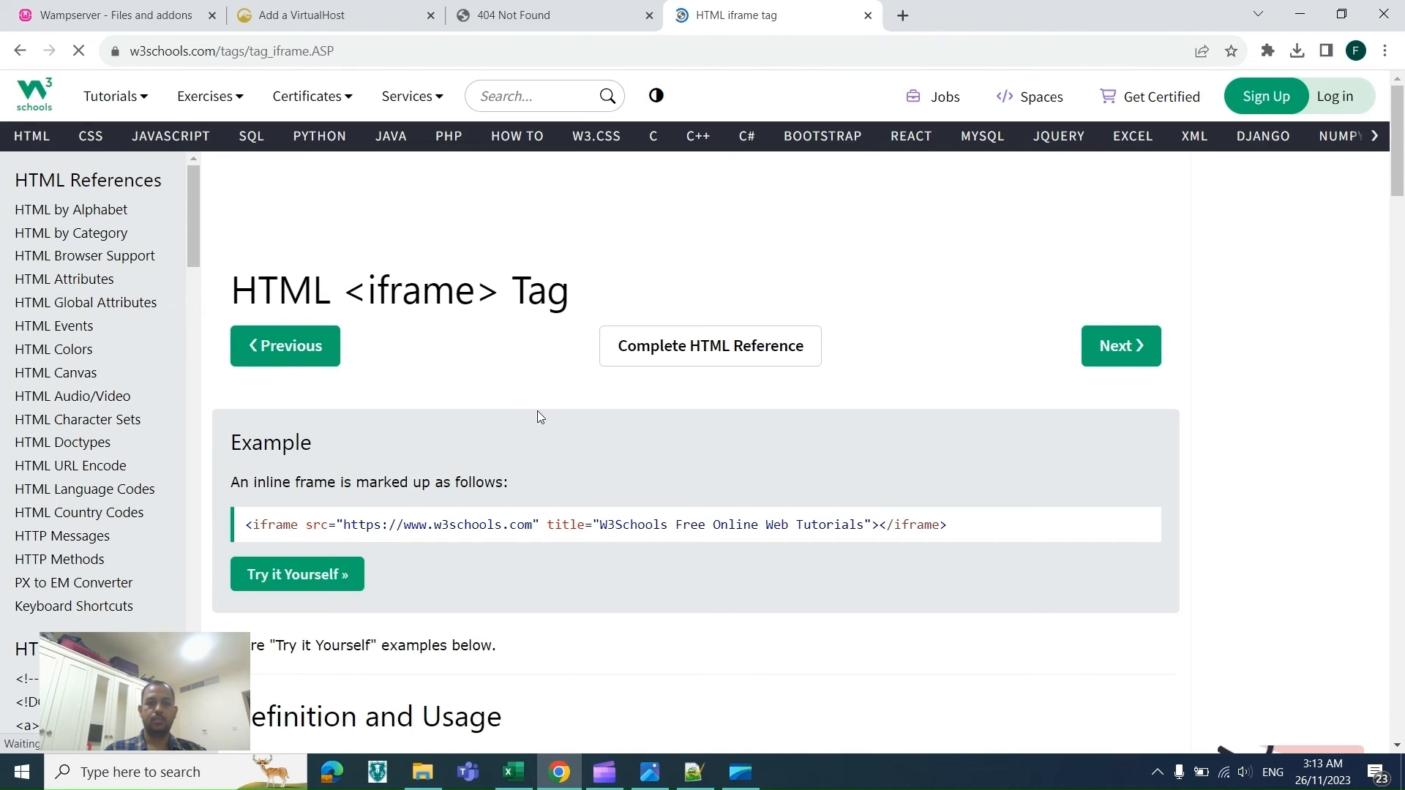
pyautogui.click(320, 570)
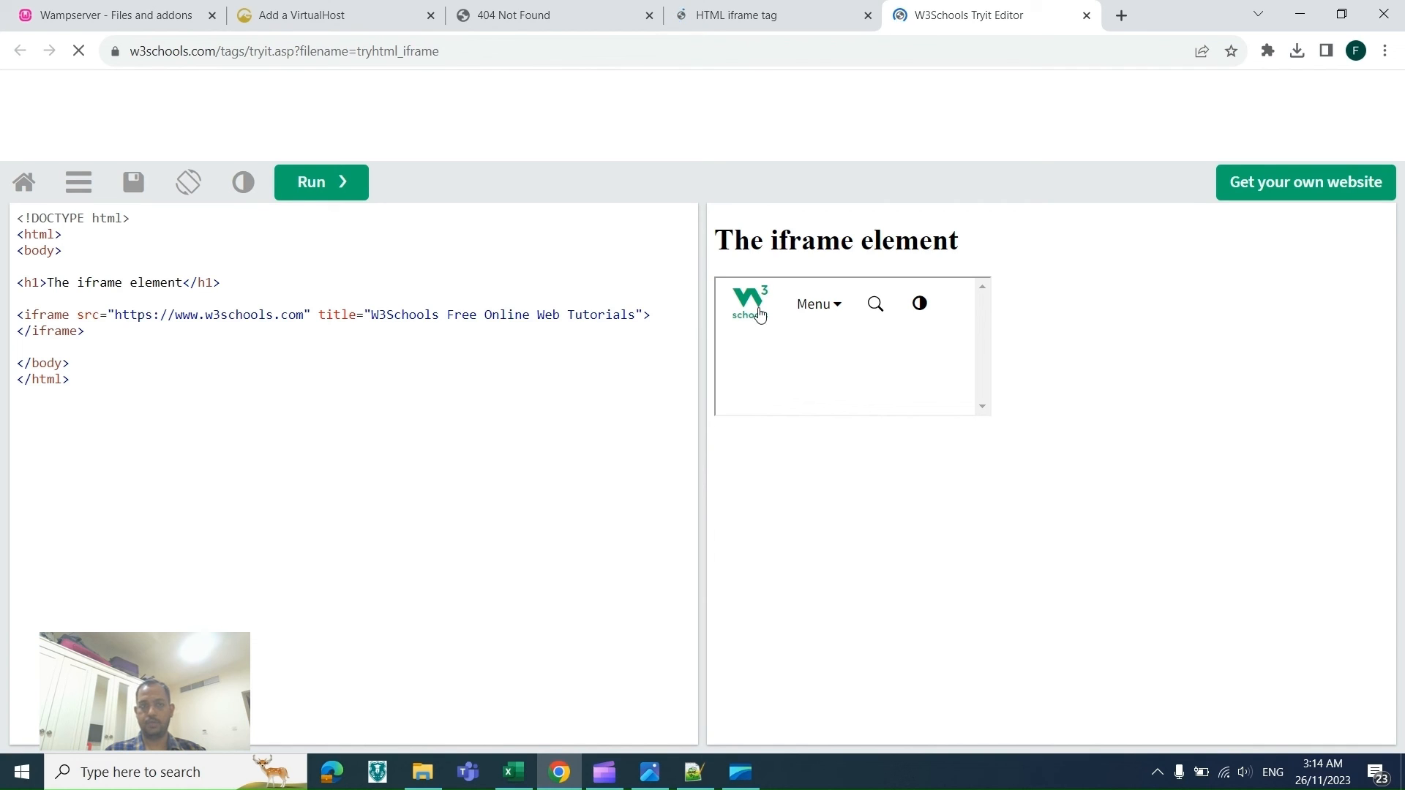
pyautogui.moveTo(114, 314); pyautogui.dragTo(311, 318)
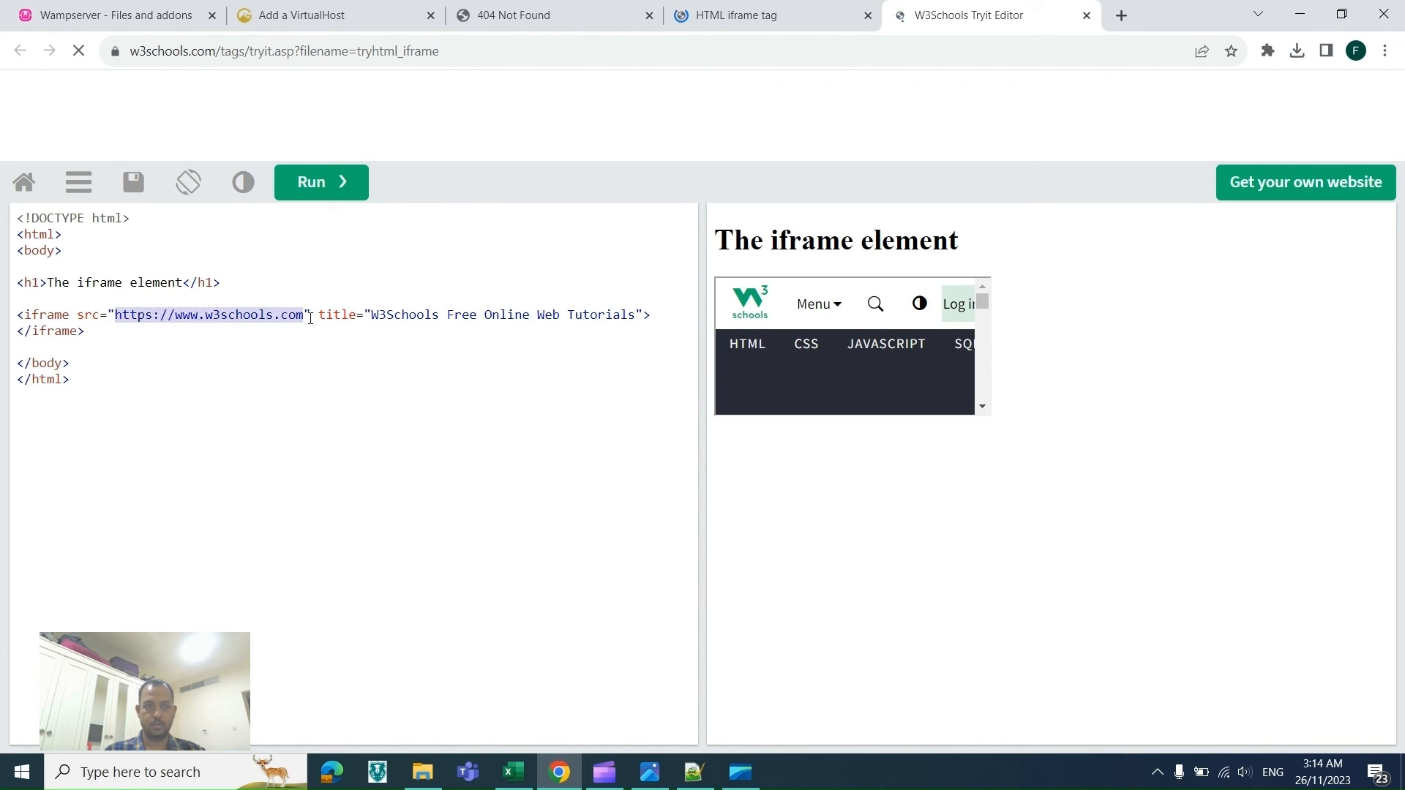
# Step: Enable headers_module in the WampServer Apache modules list
pyautogui.hotkey('alt', 'Tab')
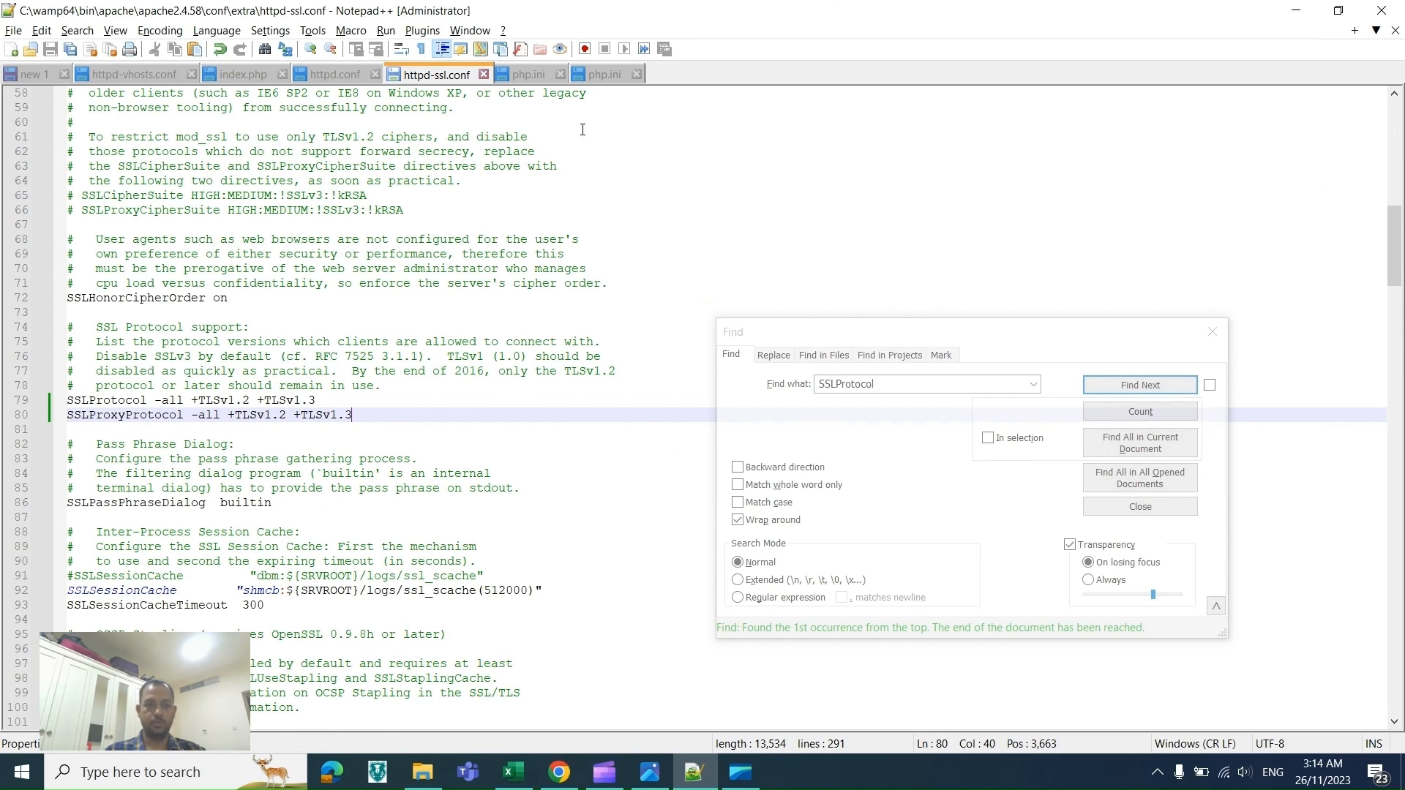
pyautogui.hotkey('alt', 'Tab')
pyautogui.hotkey('alt', 'Tab')
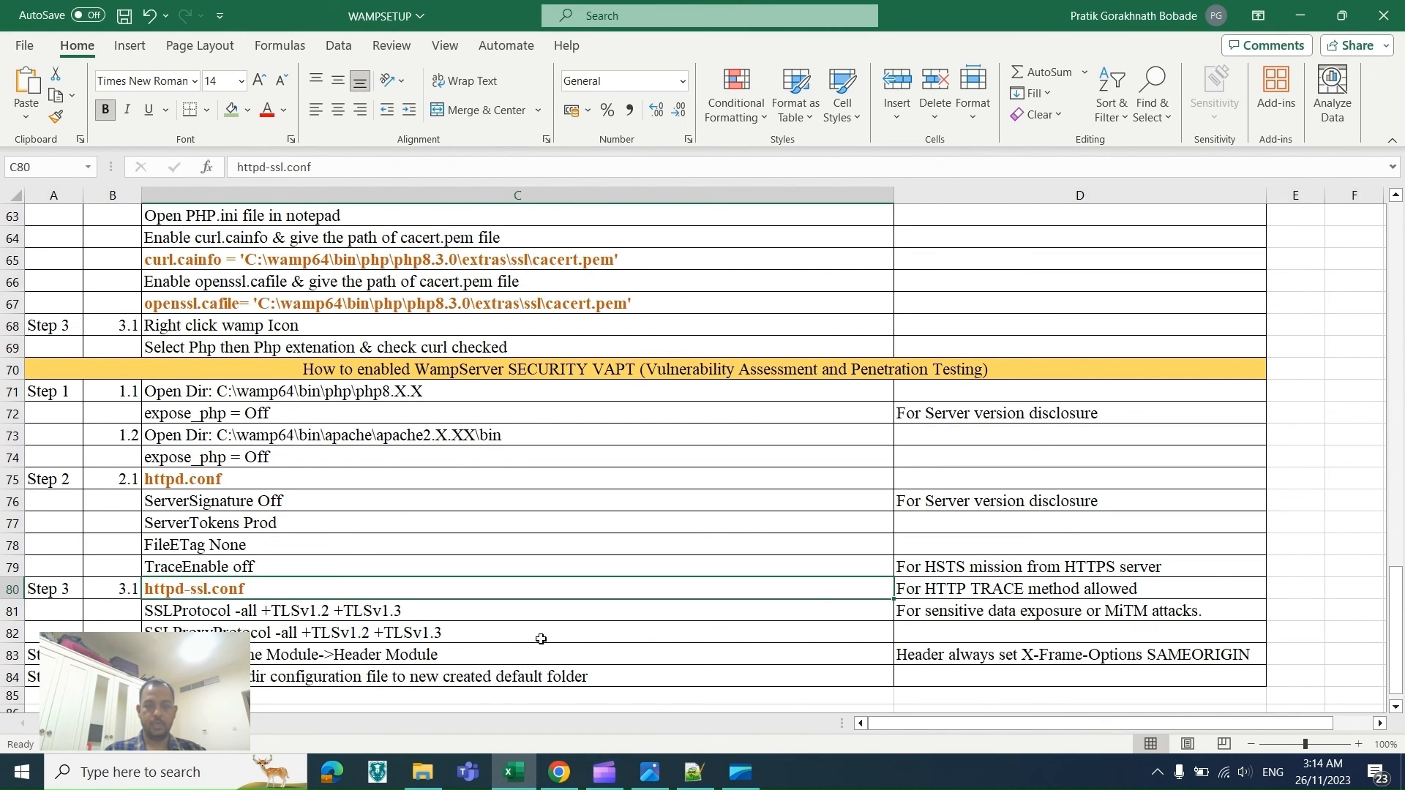
pyautogui.click(1160, 770)
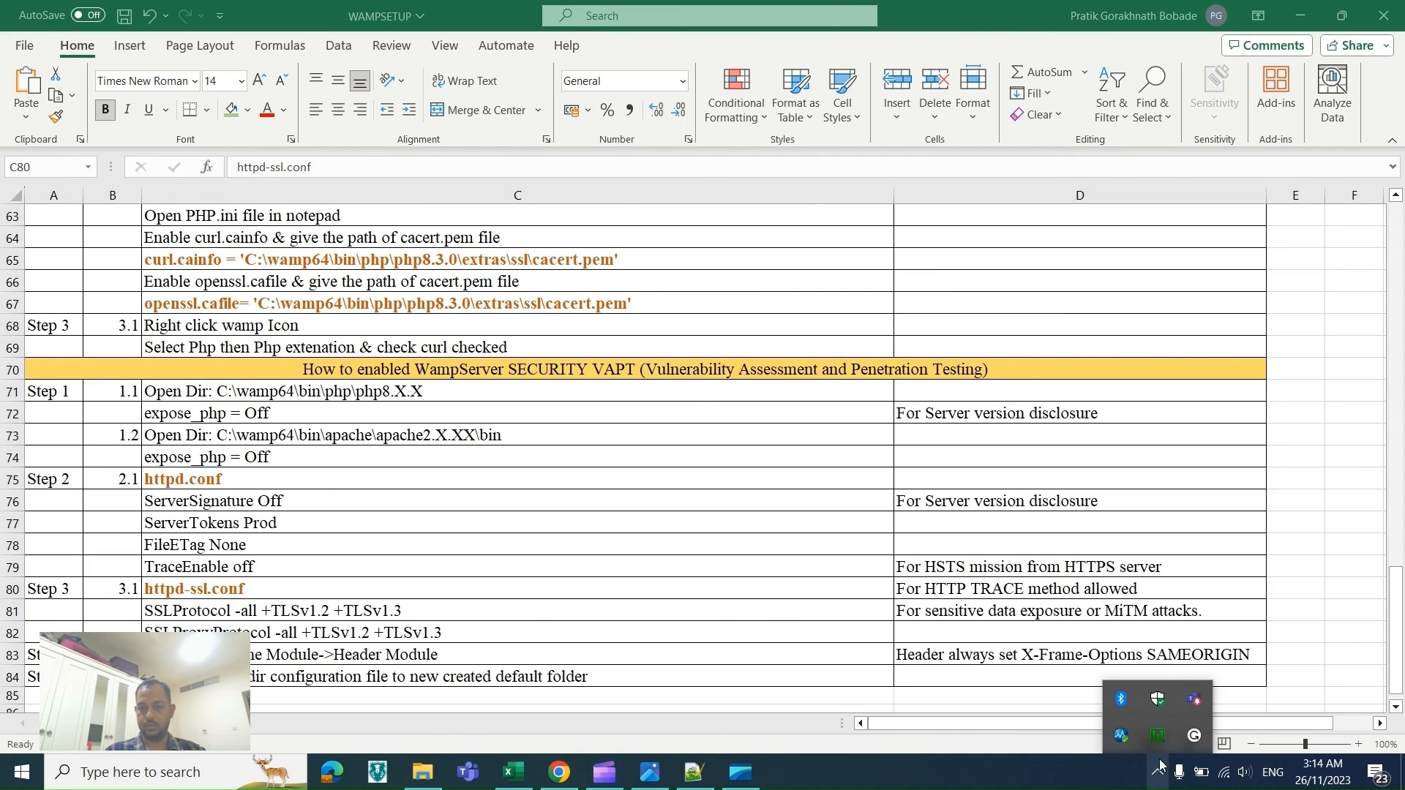
pyautogui.click(1147, 734)
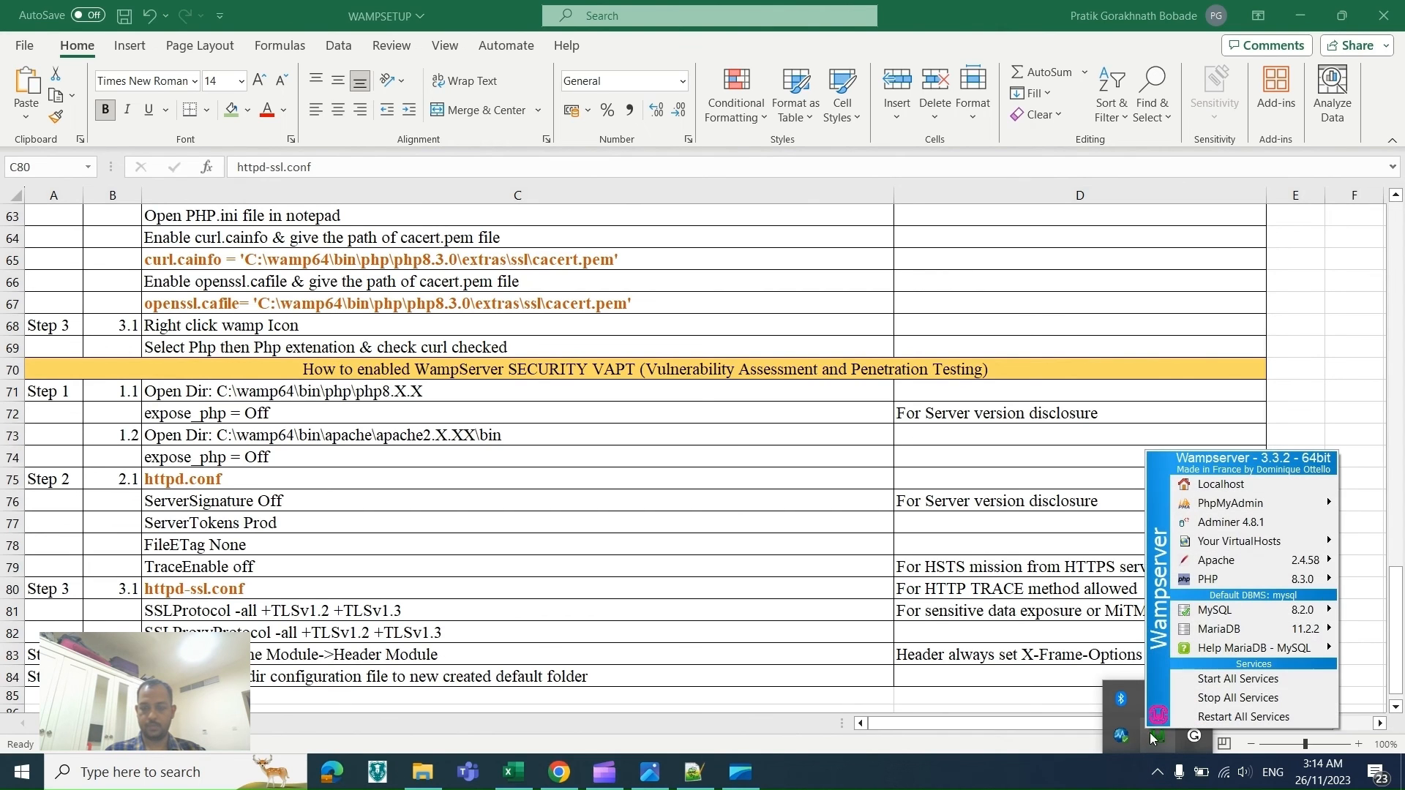
pyautogui.moveTo(1204, 569)
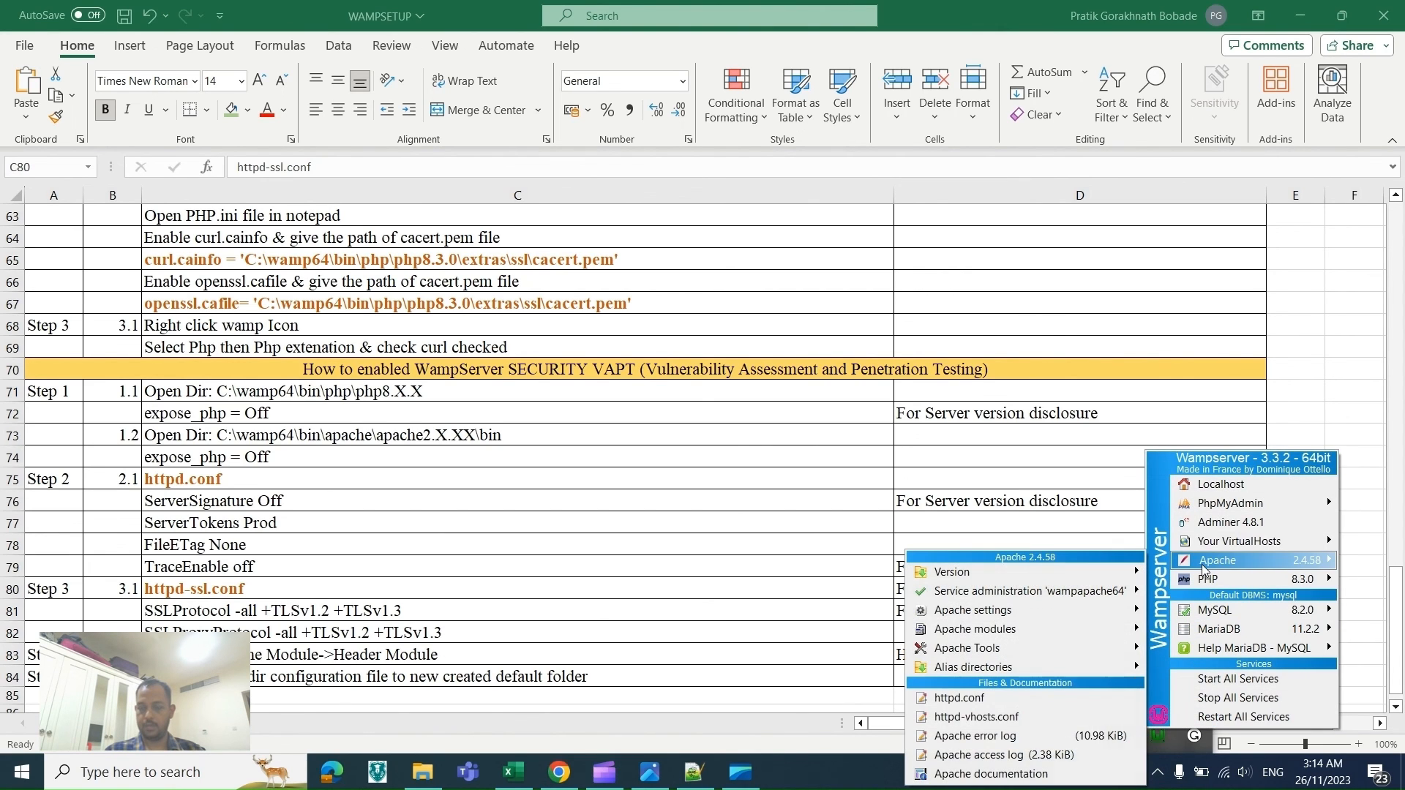
pyautogui.moveTo(1133, 594)
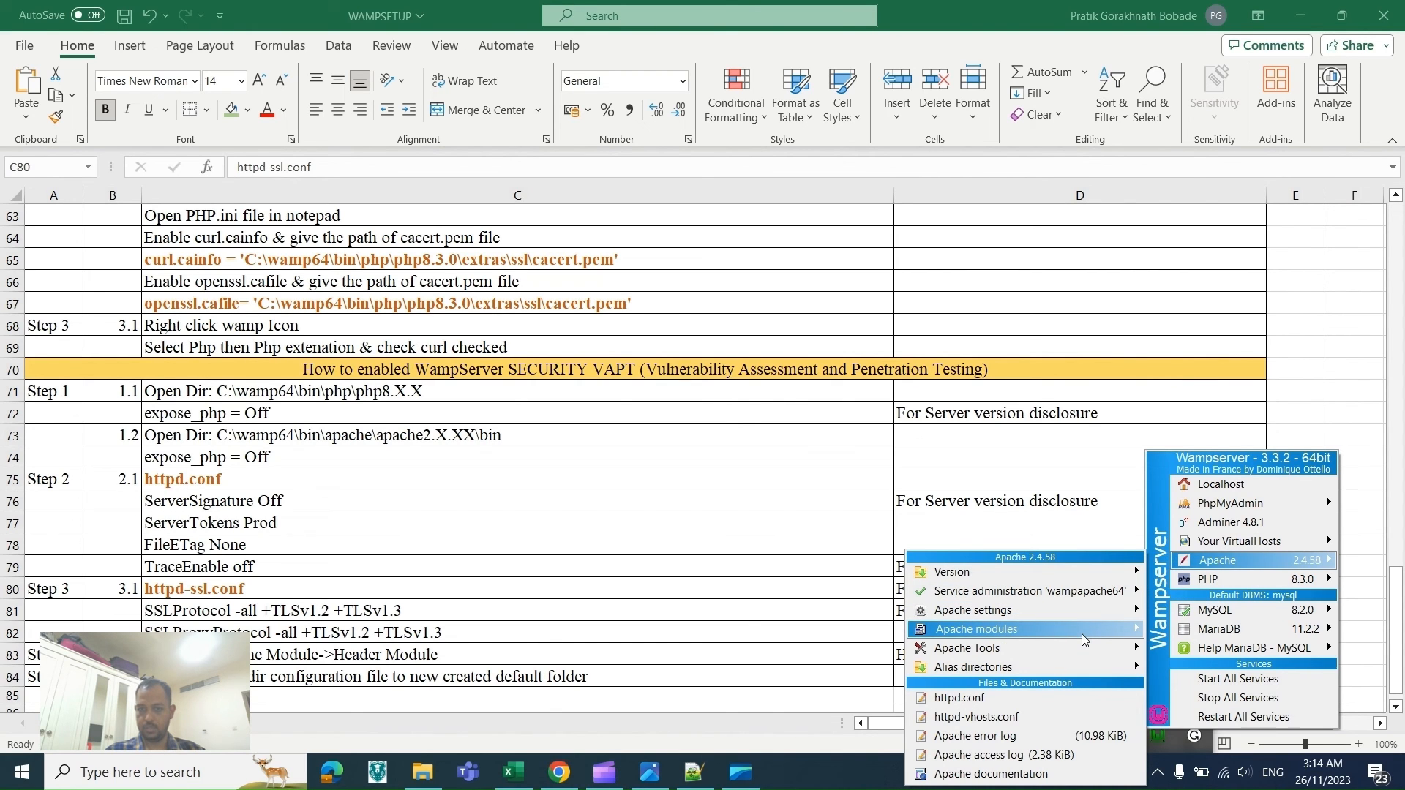
pyautogui.moveTo(1082, 633)
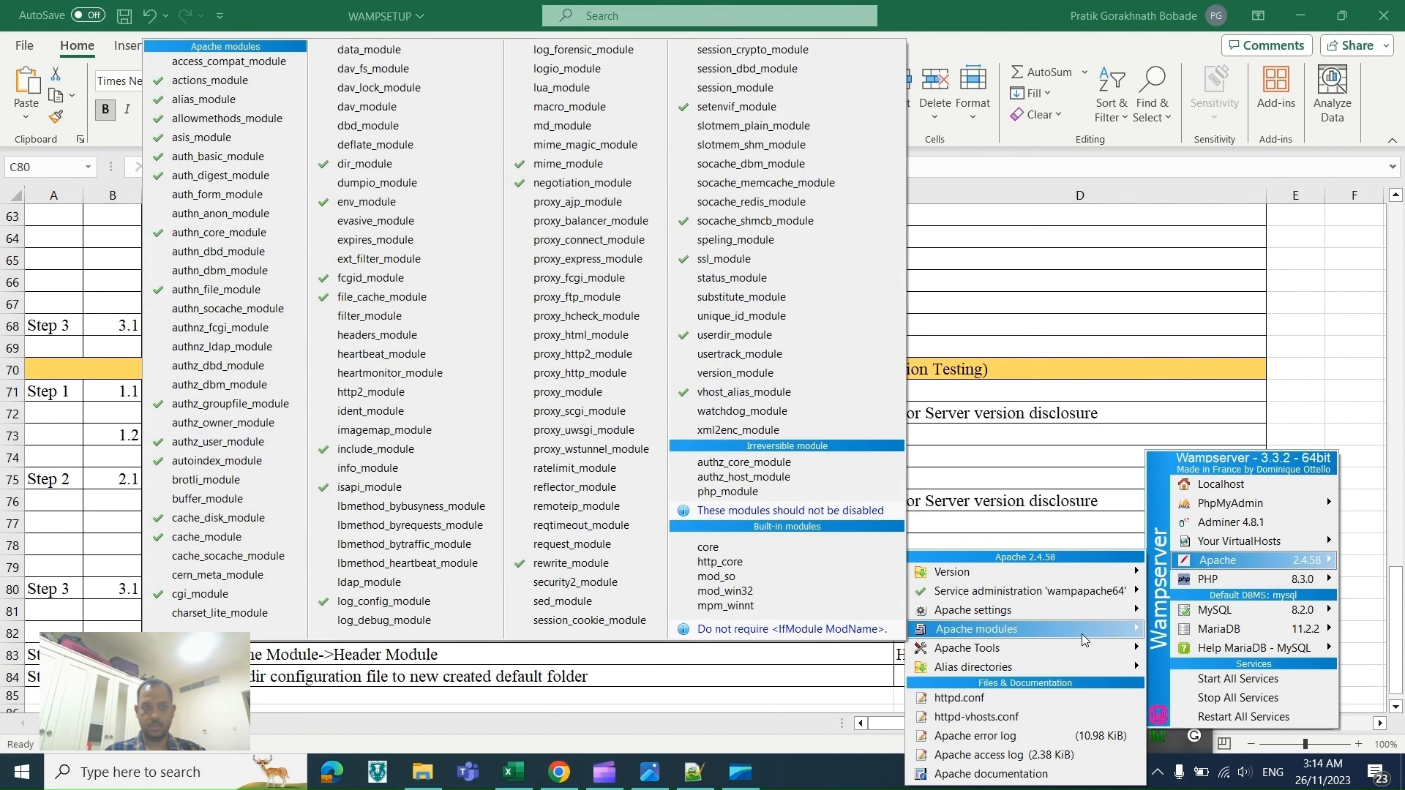
pyautogui.click(373, 337)
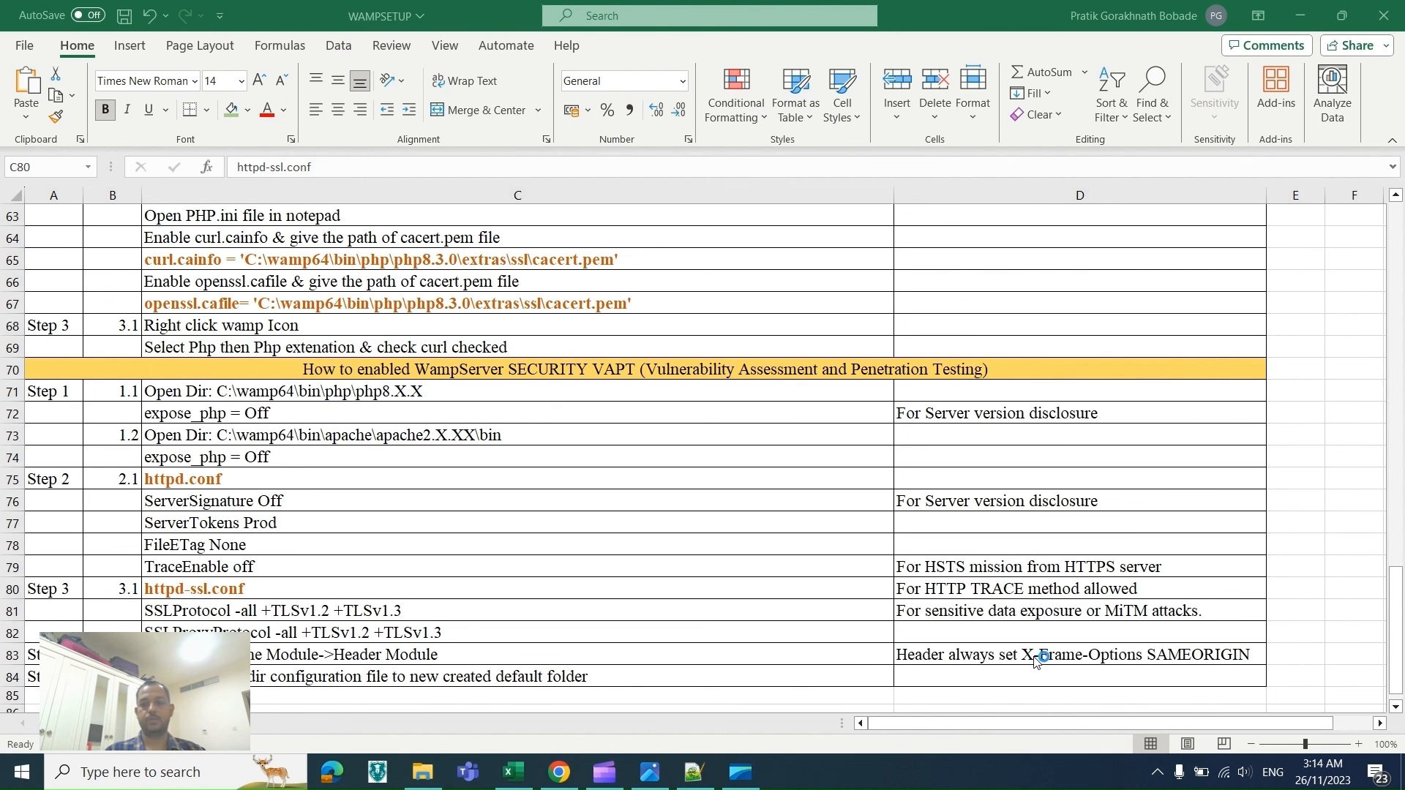
# Step: Read the spreadsheet instruction on moving the www directory files, then open the C:\wamp64\www folder
pyautogui.click(1160, 777)
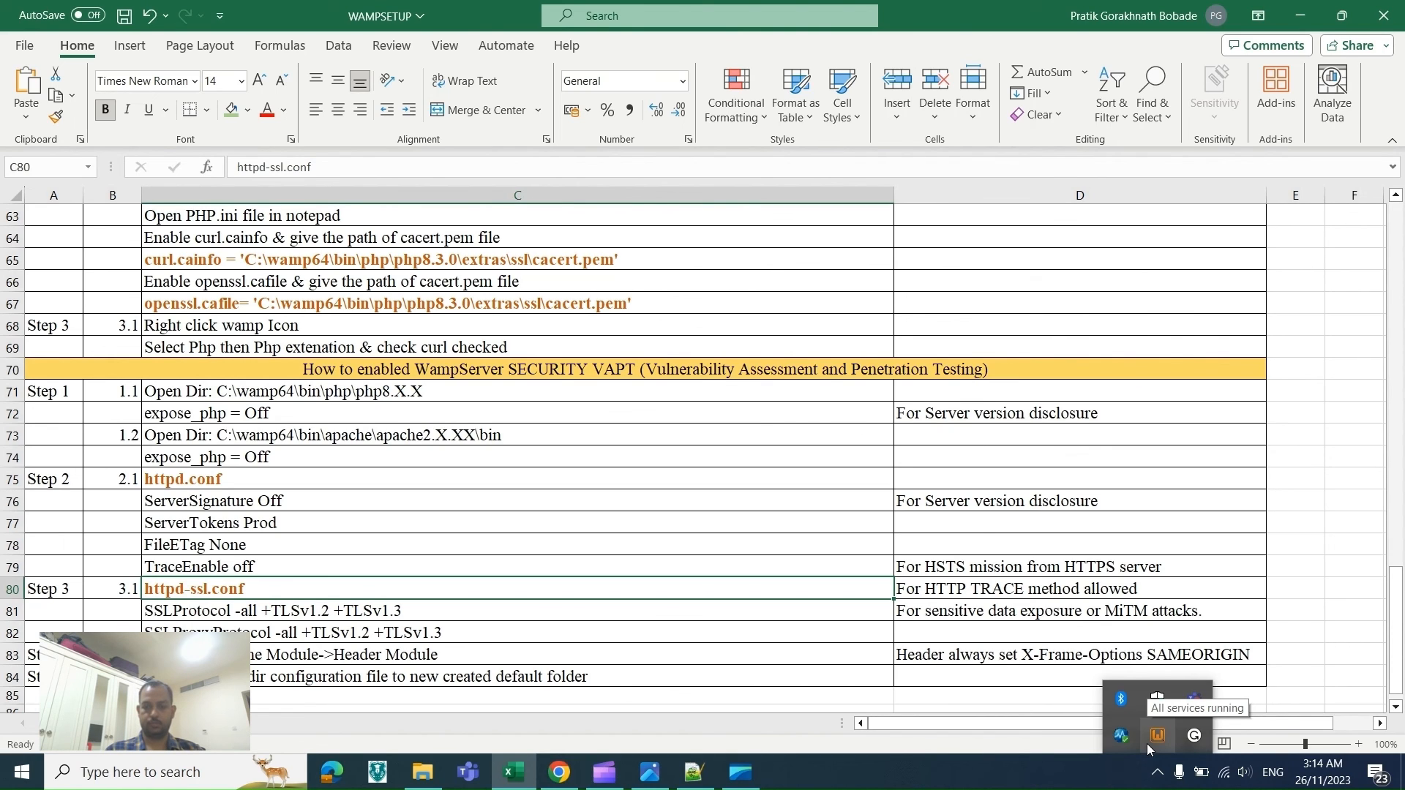
pyautogui.click(644, 682)
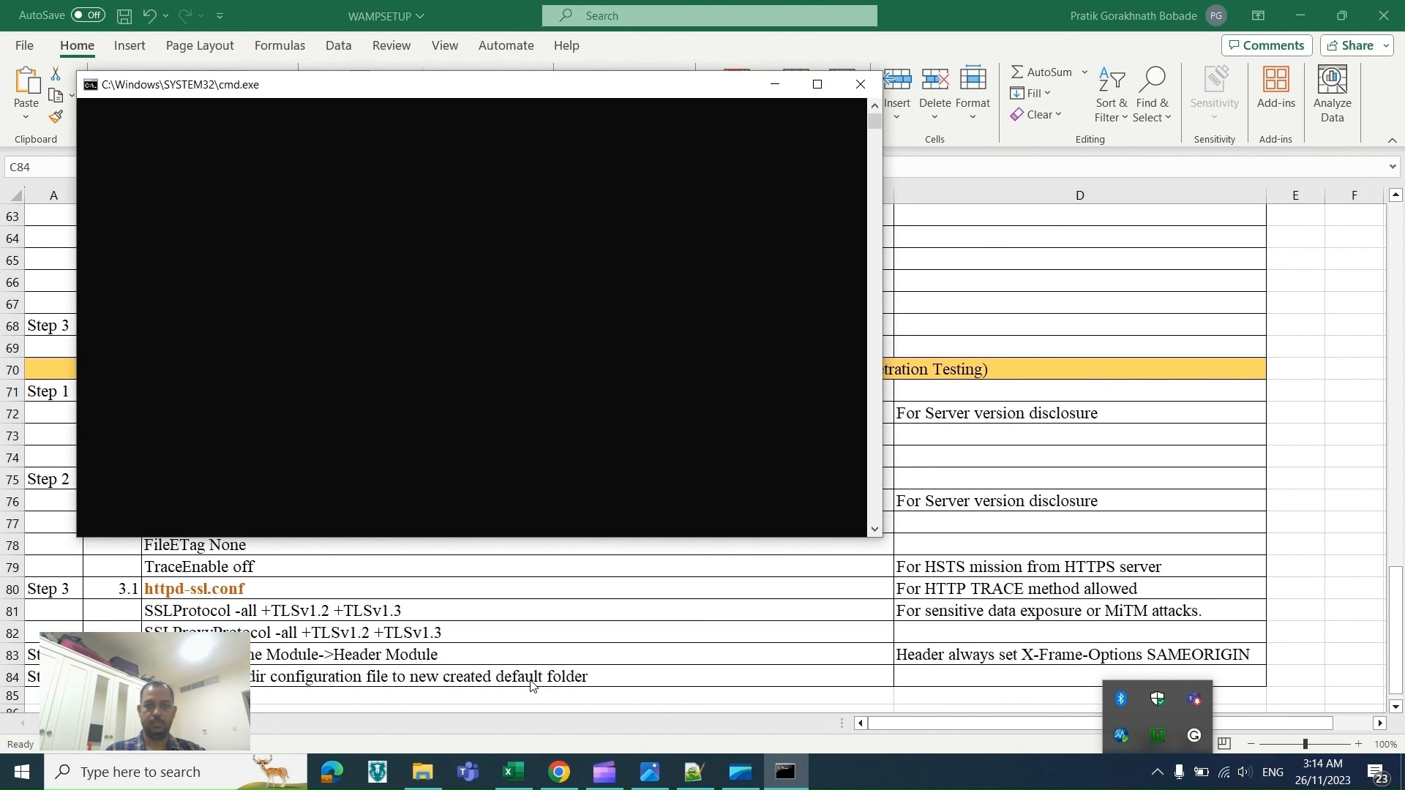
pyautogui.click(413, 783)
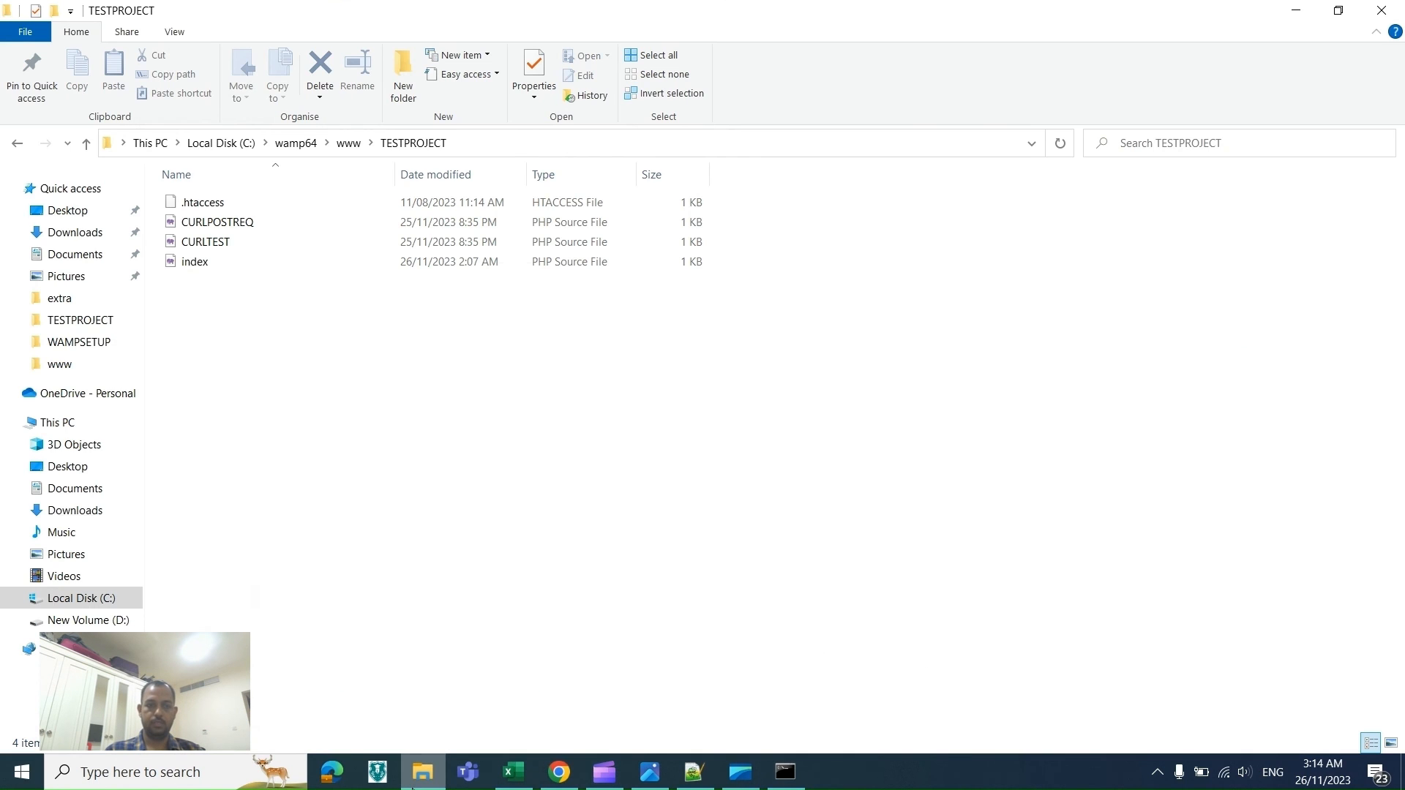
pyautogui.click(348, 144)
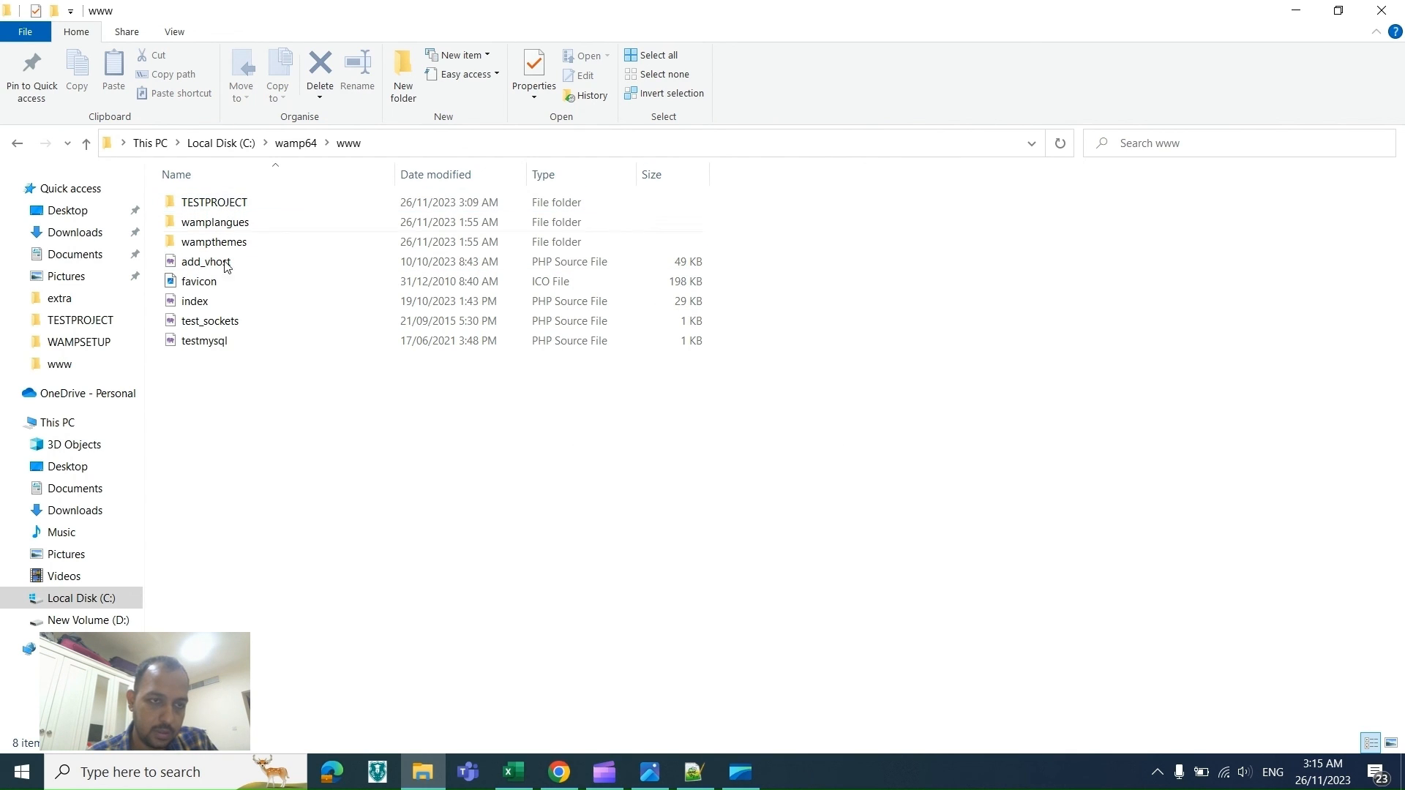
# Step: Create a new folder named DEAFAULT inside the www directory
pyautogui.moveTo(224, 384); pyautogui.dragTo(222, 221)
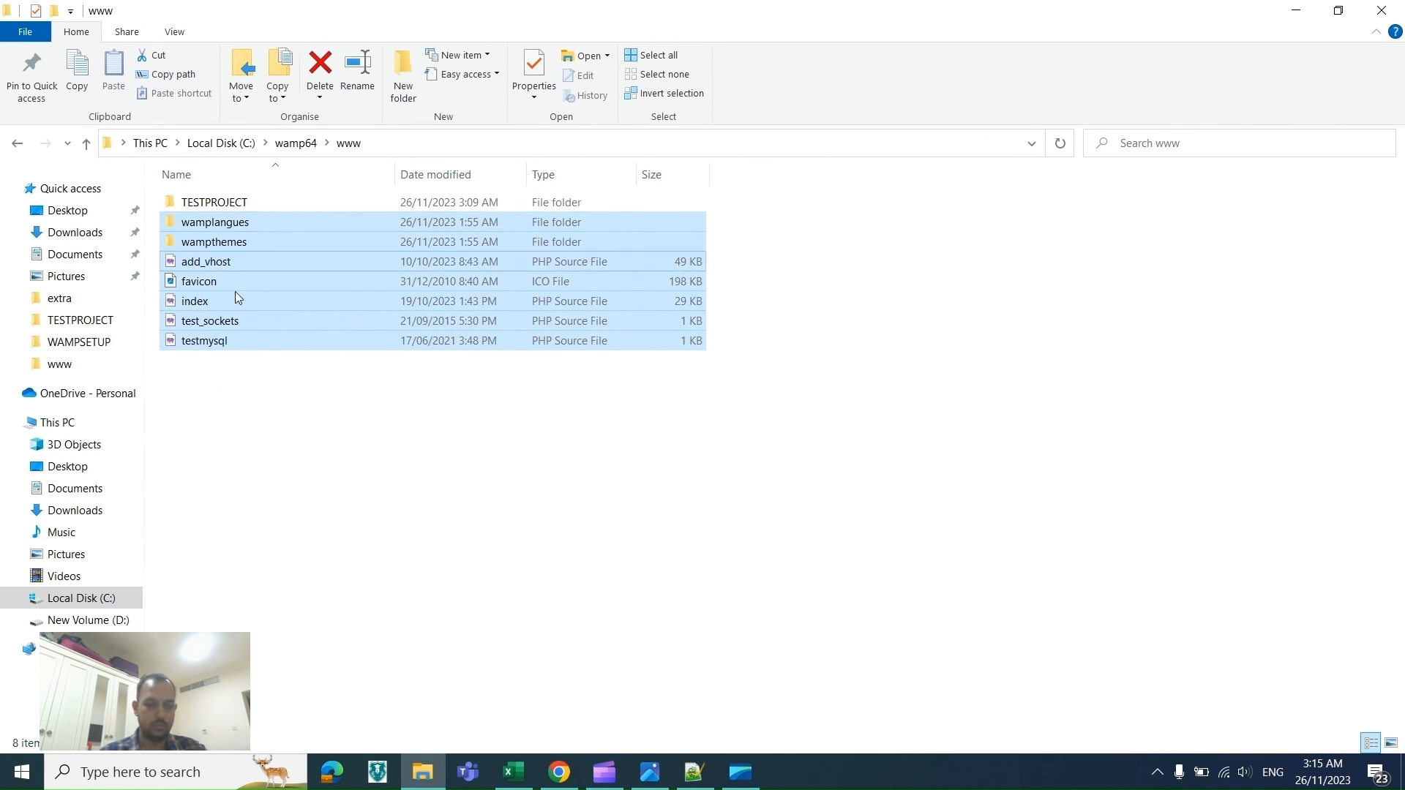
pyautogui.click(258, 427)
pyautogui.rightClick(257, 428)
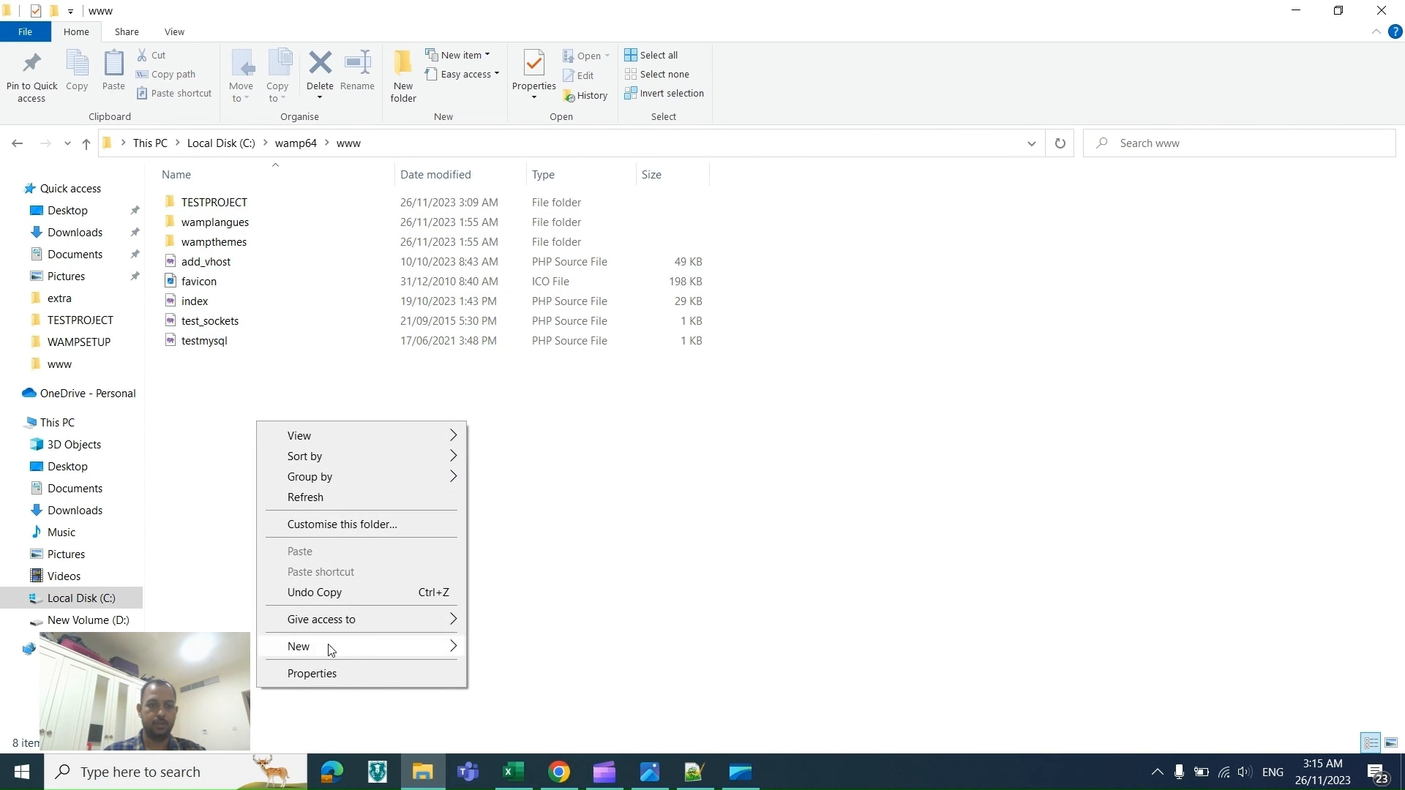
pyautogui.moveTo(370, 647)
pyautogui.click(548, 376)
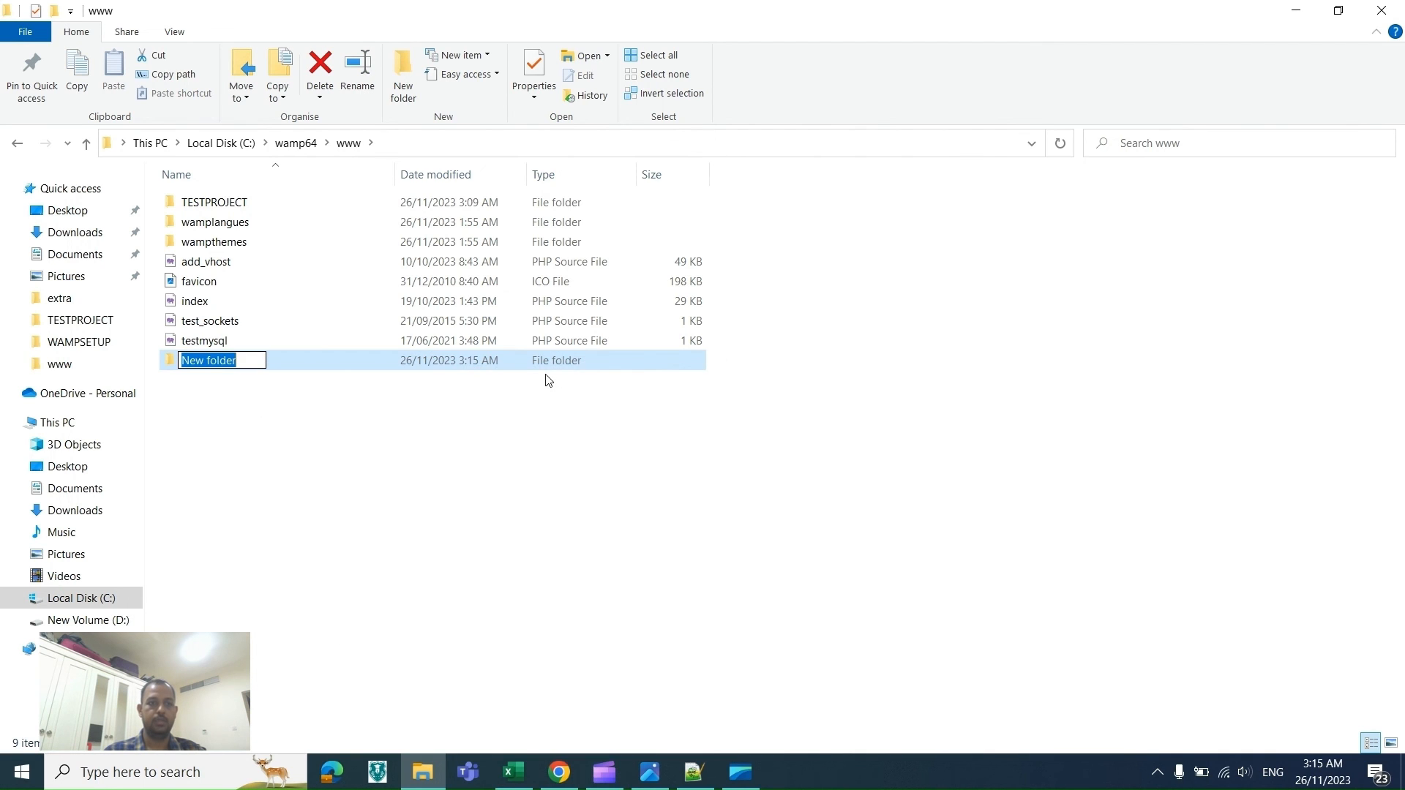
pyautogui.write('DEFAUKT')
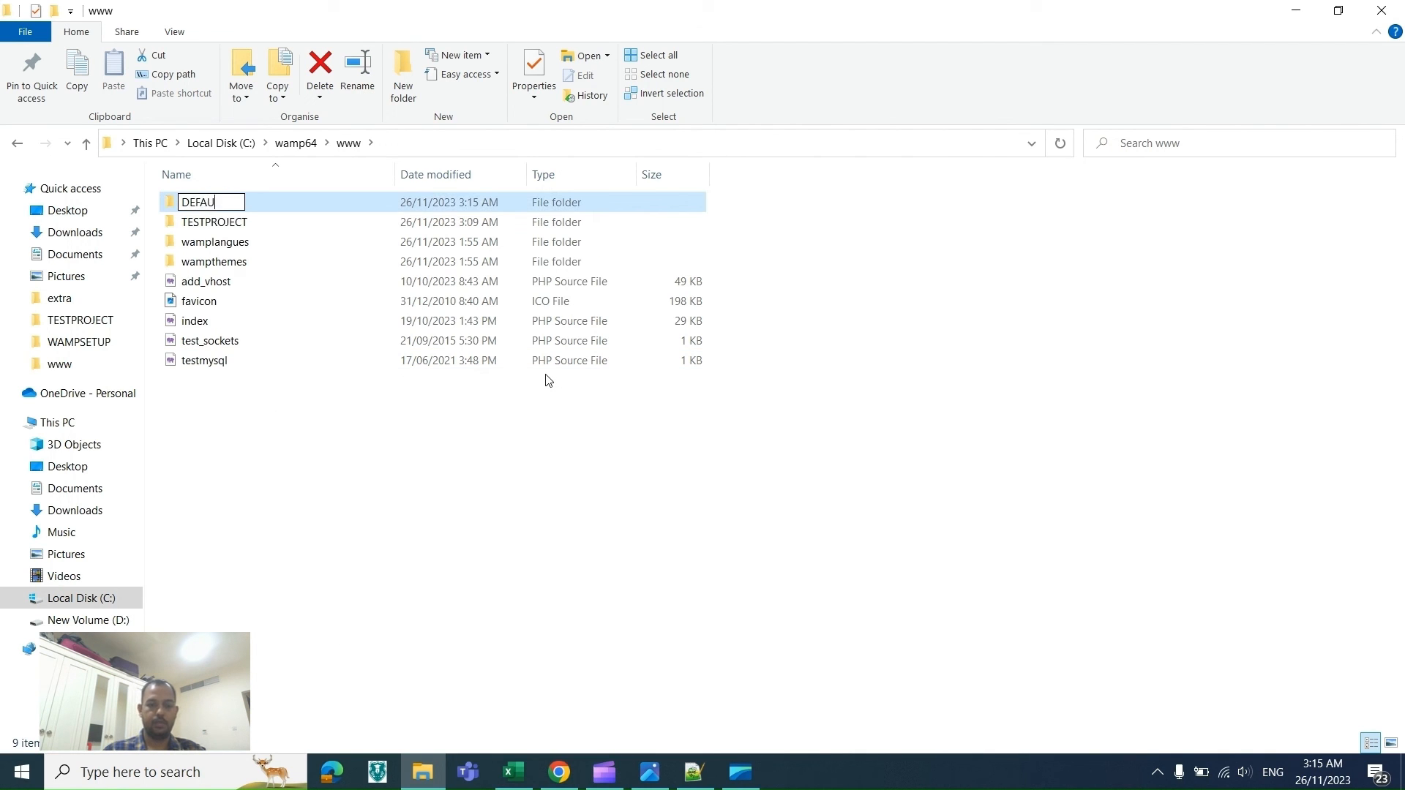
pyautogui.press('BackSpace')
pyautogui.press('BackSpace')
pyautogui.press('BackSpace')
pyautogui.press('BackSpace')
pyautogui.press('BackSpace')
pyautogui.press('BackSpace')
pyautogui.press('BackSpace')
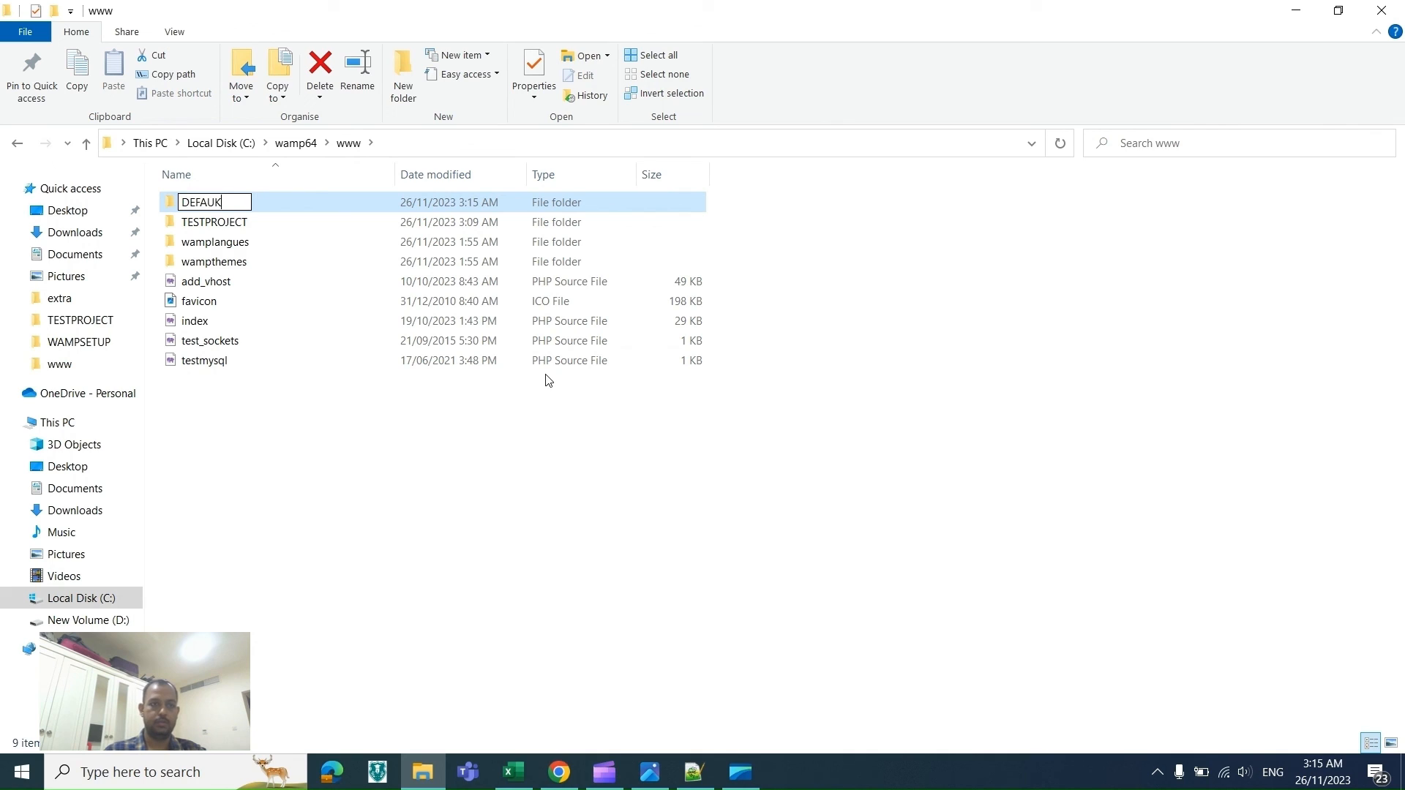
pyautogui.write('DEAFAULT')
pyautogui.click(387, 459)
# Step: Move the default WampServer files and folders from www into the DEAFAULT folder
pyautogui.moveTo(254, 437); pyautogui.dragTo(260, 197)
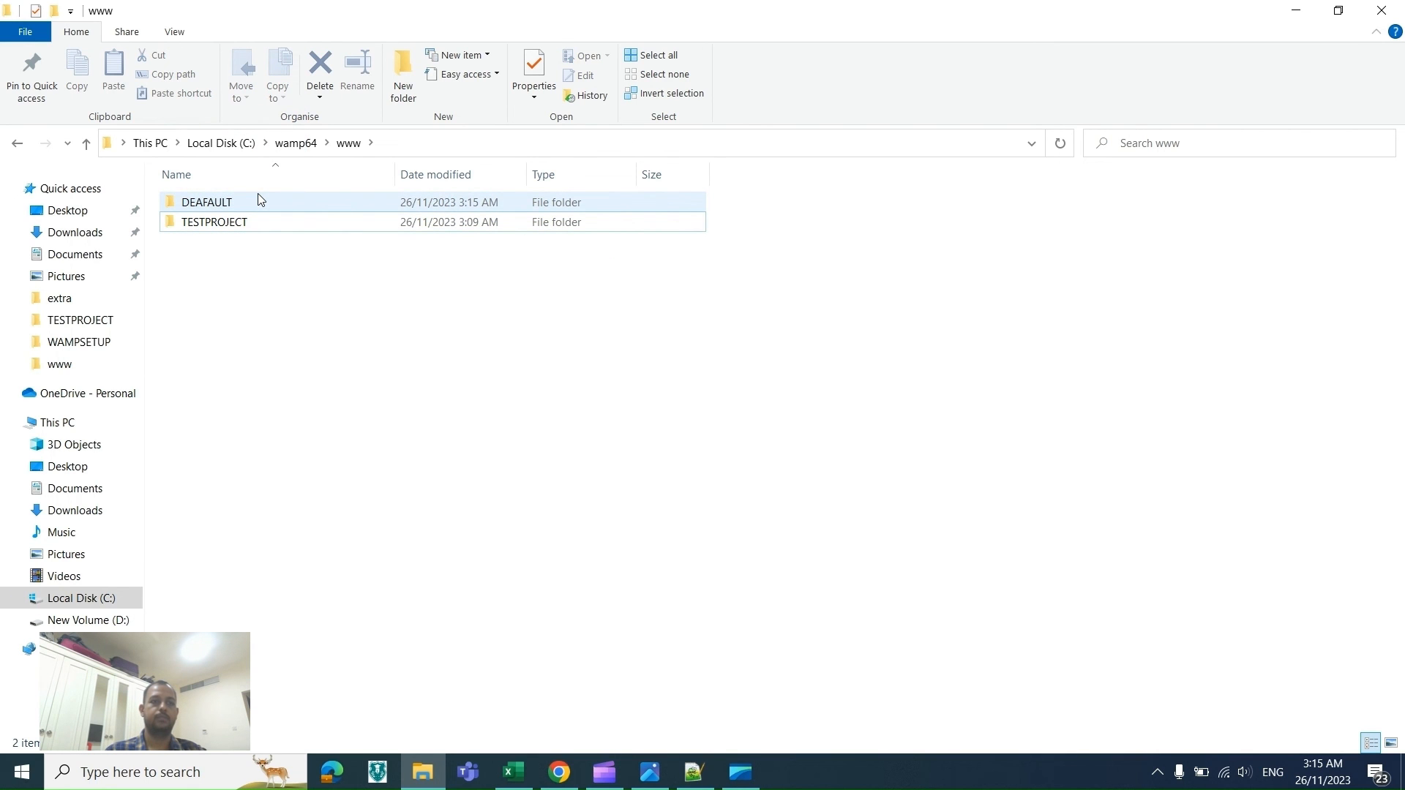
pyautogui.doubleClick(258, 193)
pyautogui.hotkey('alt', 'Left')
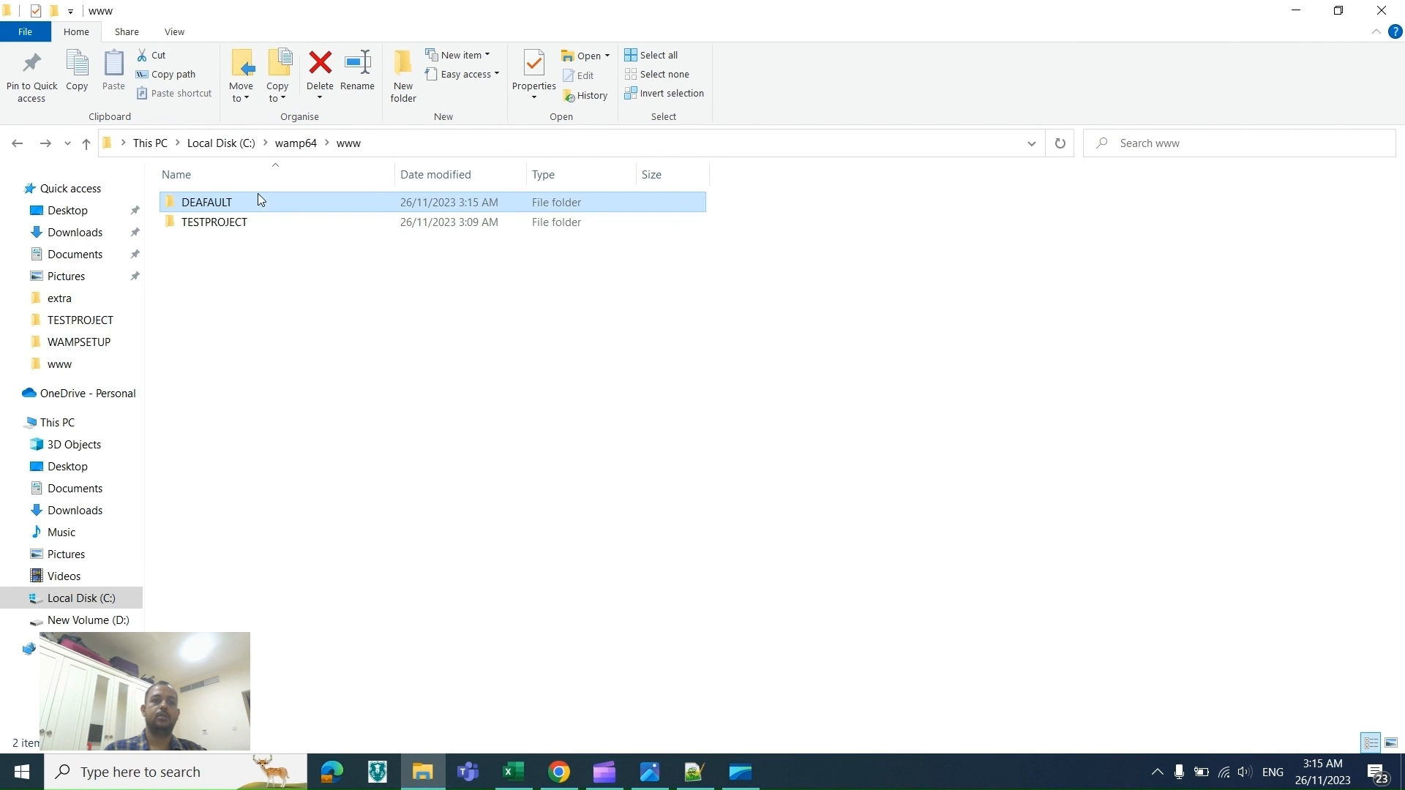
pyautogui.hotkey('alt', 'Tab')
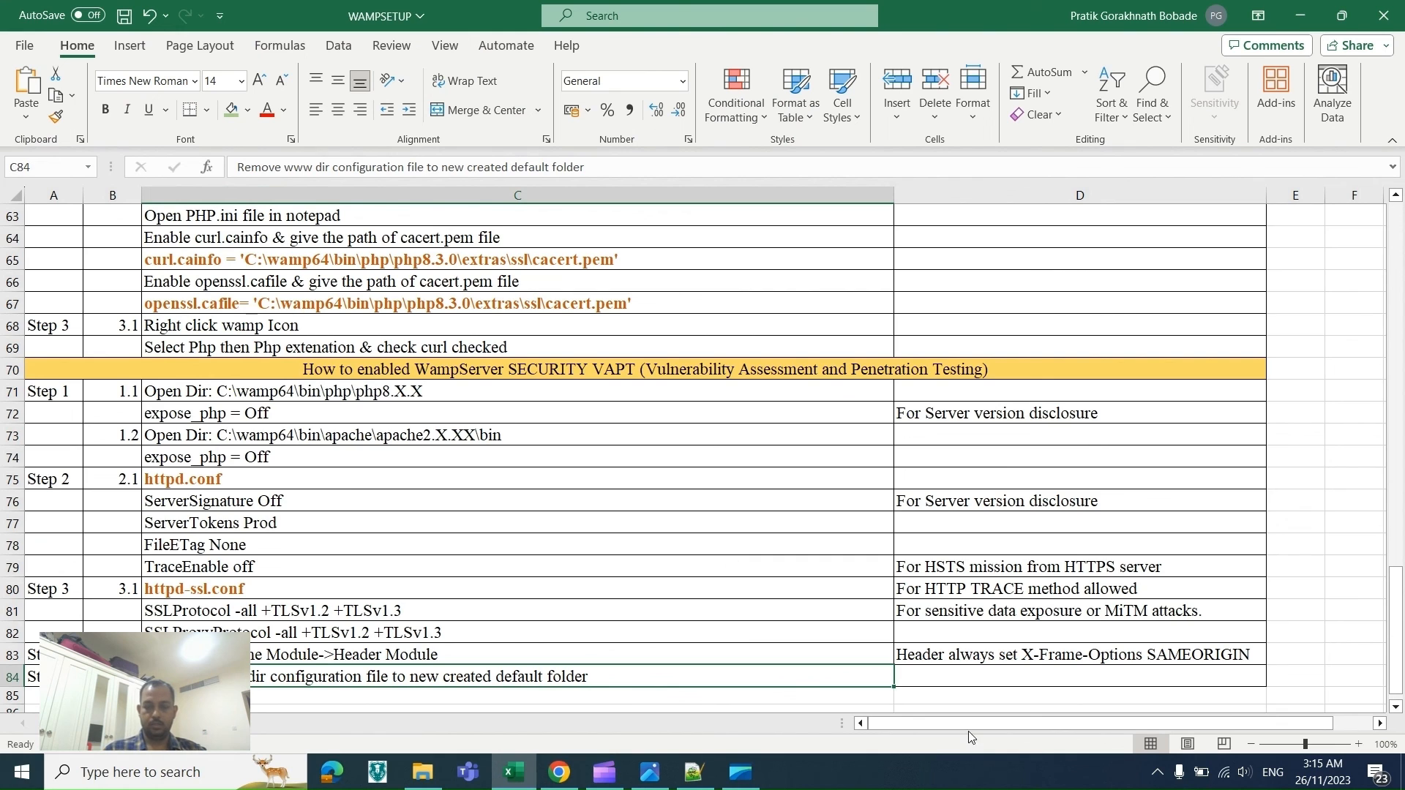
pyautogui.click(1155, 772)
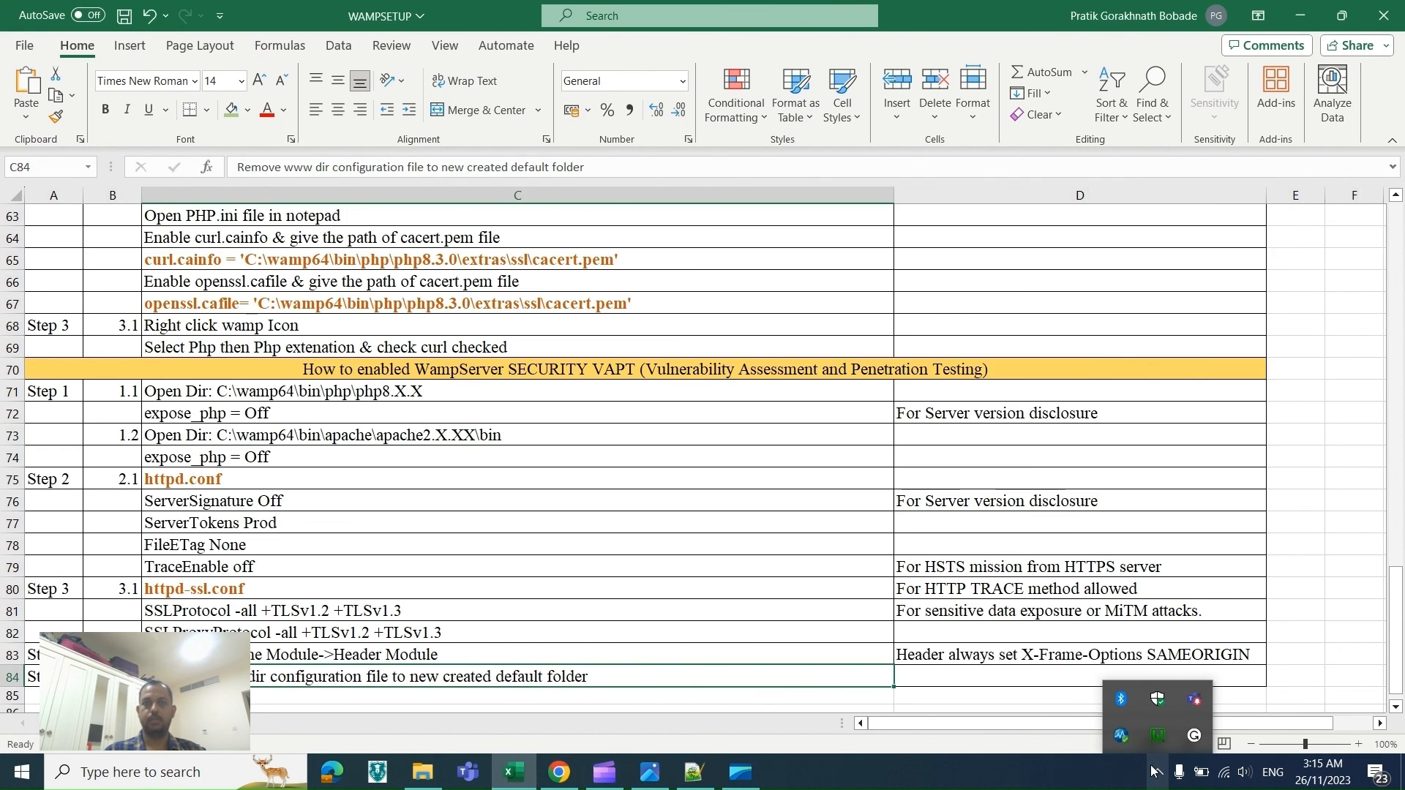
pyautogui.hotkey('alt', 'Tab')
pyautogui.press('Tab')
pyautogui.hotkey('alt', 'Tab')
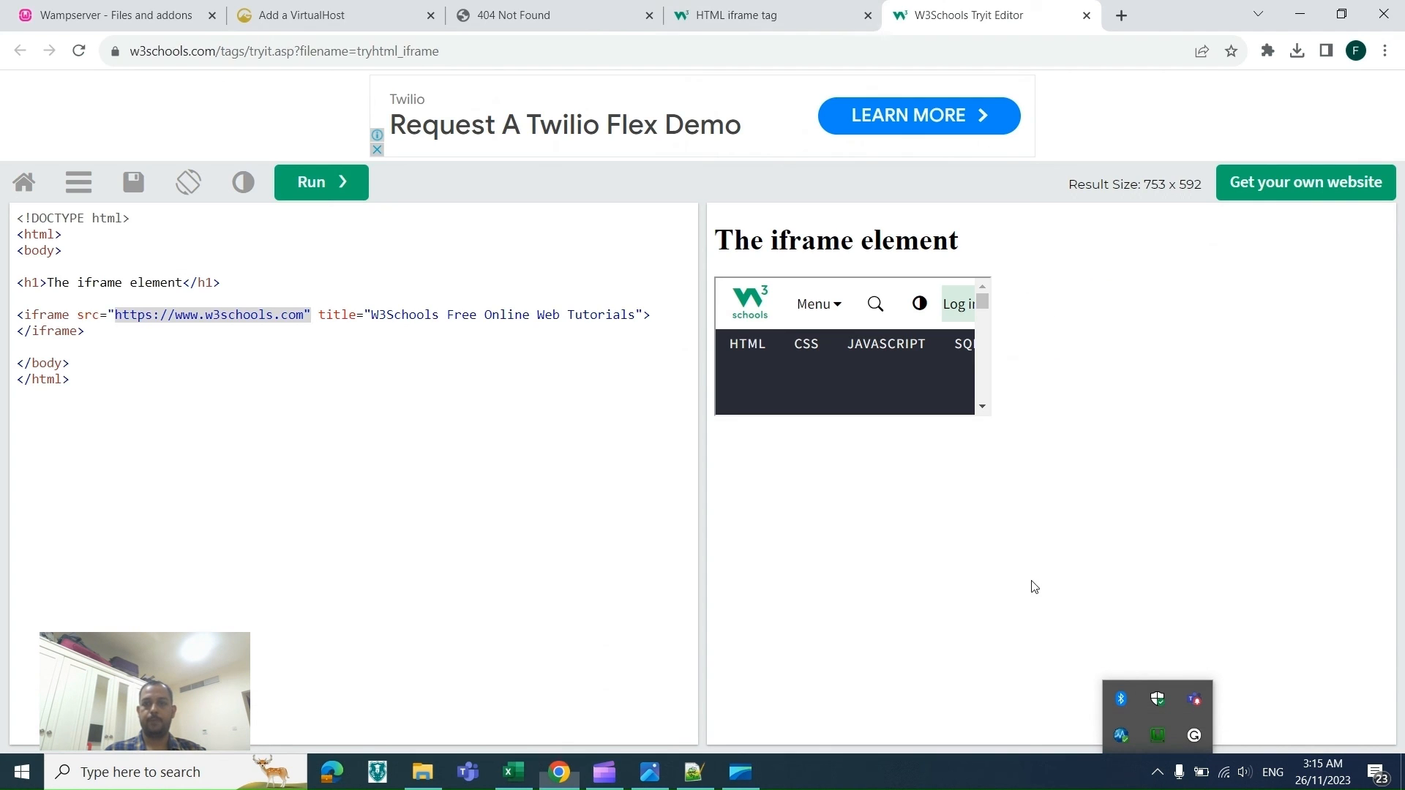
pyautogui.click(60, 6)
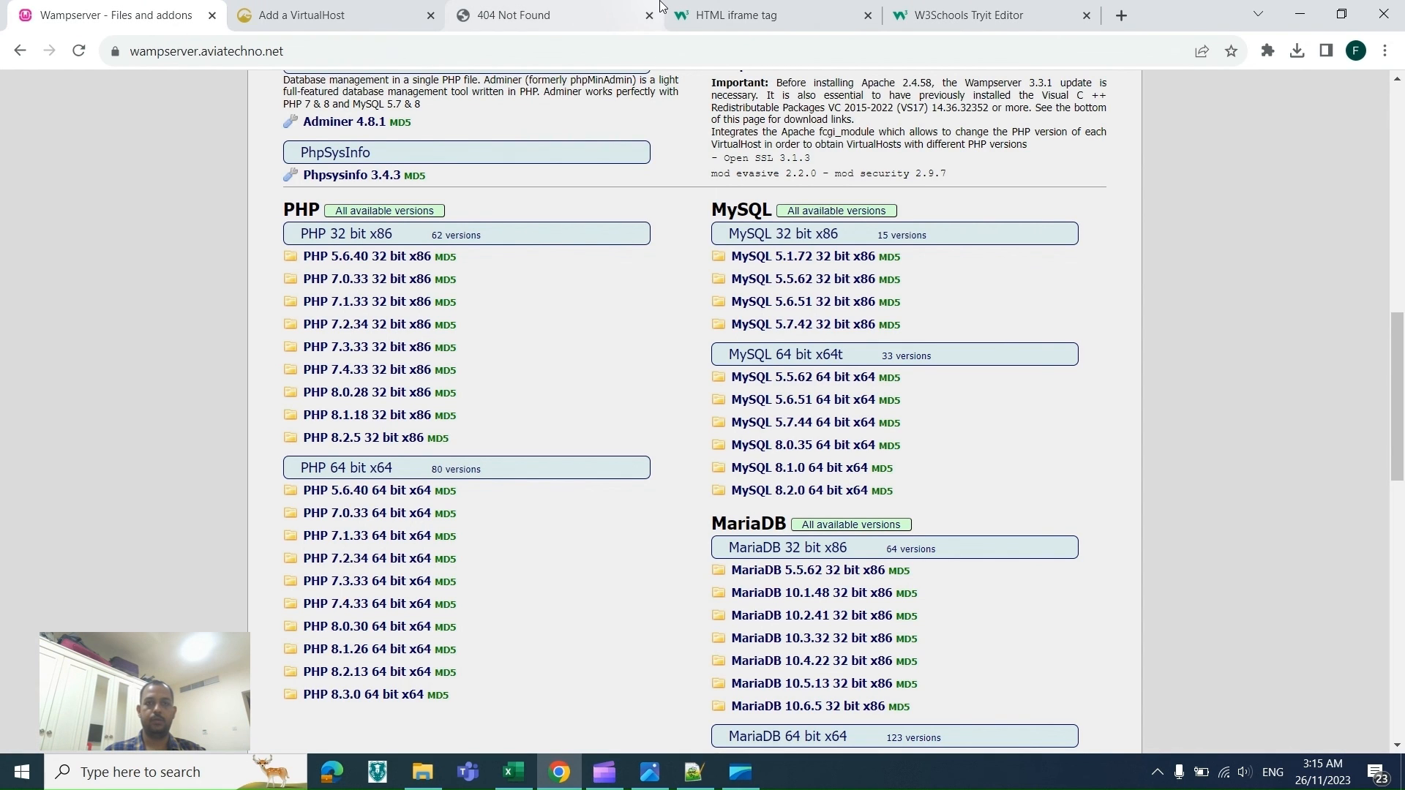
pyautogui.click(615, 6)
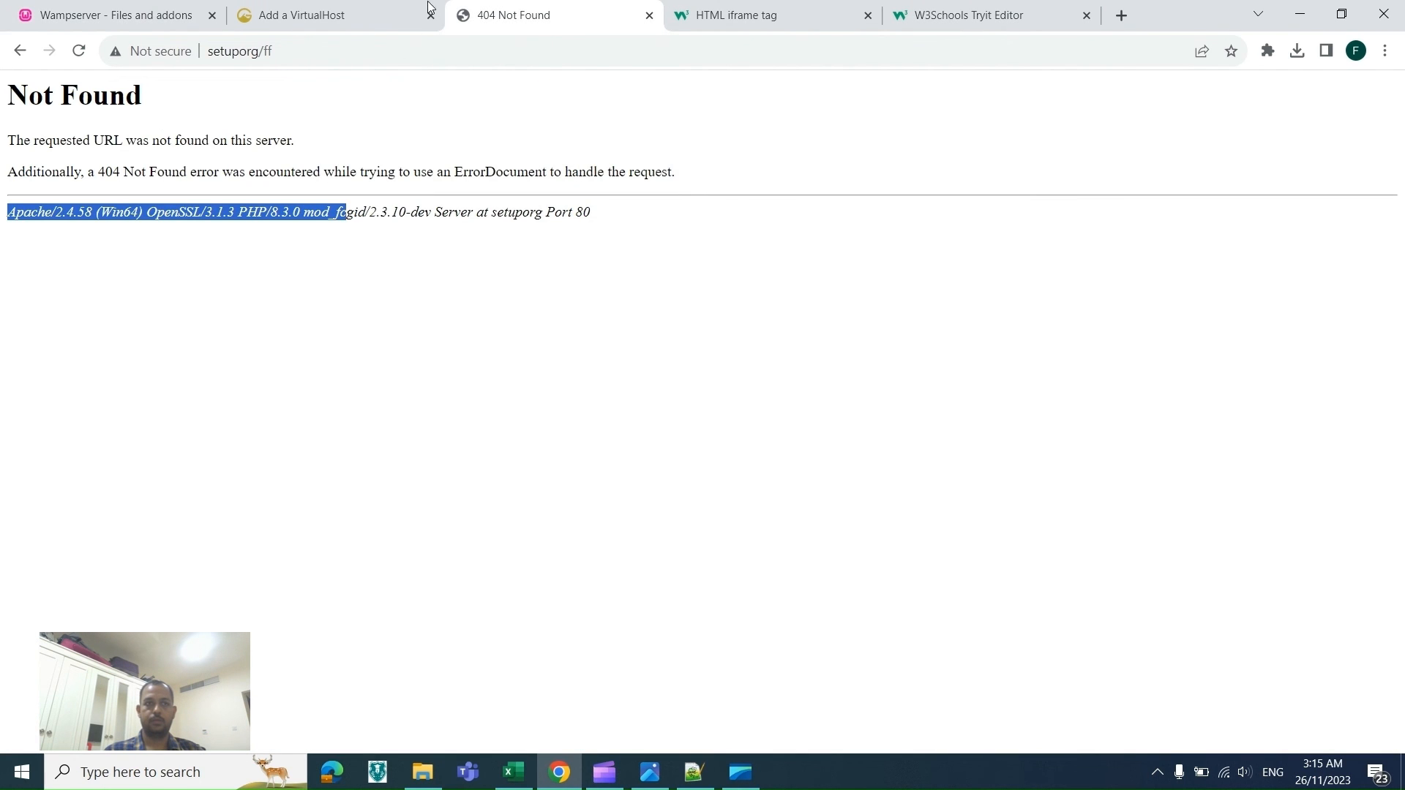
# Step: Load localhost/ in the browser to view the www directory listing
pyautogui.click(399, 15)
pyautogui.click(390, 63)
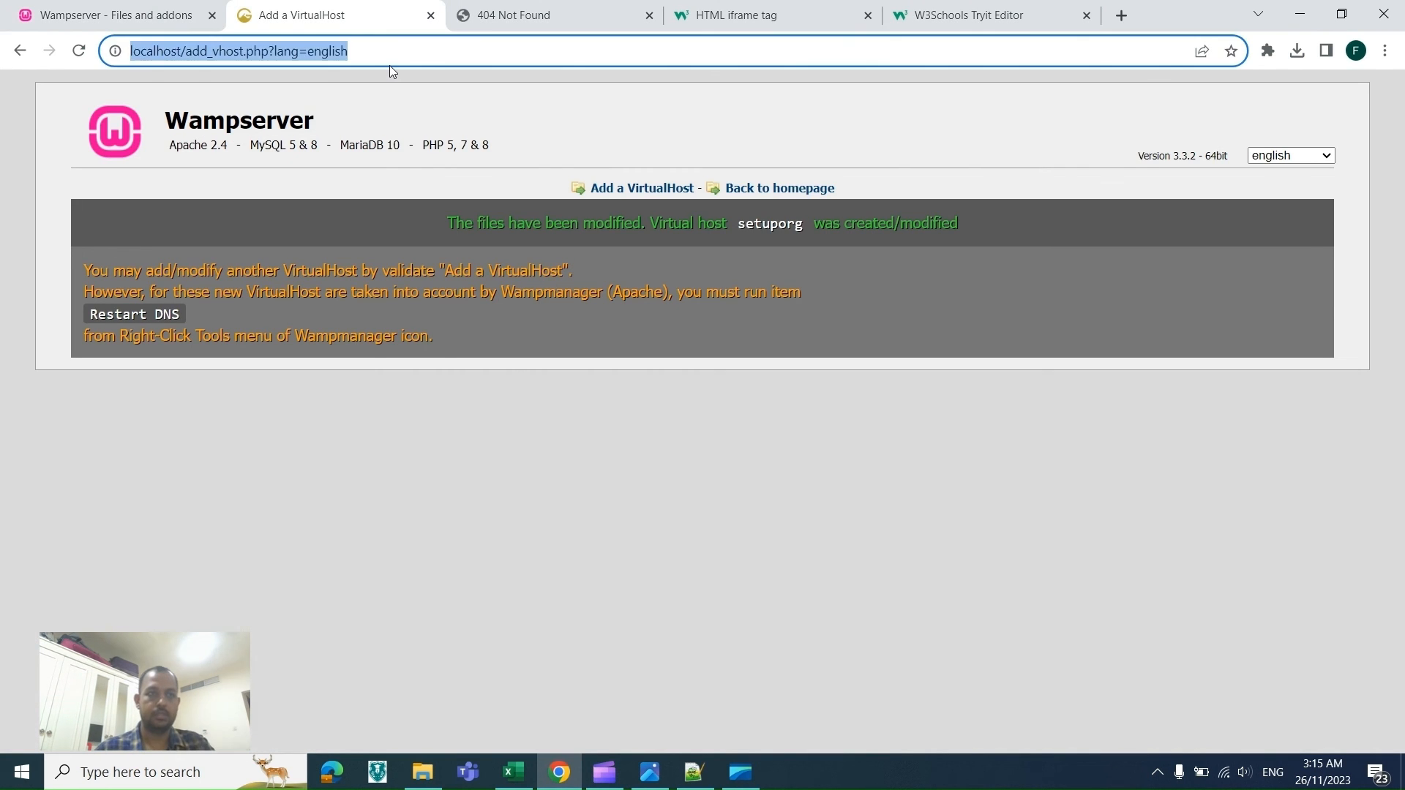
pyautogui.press('Return')
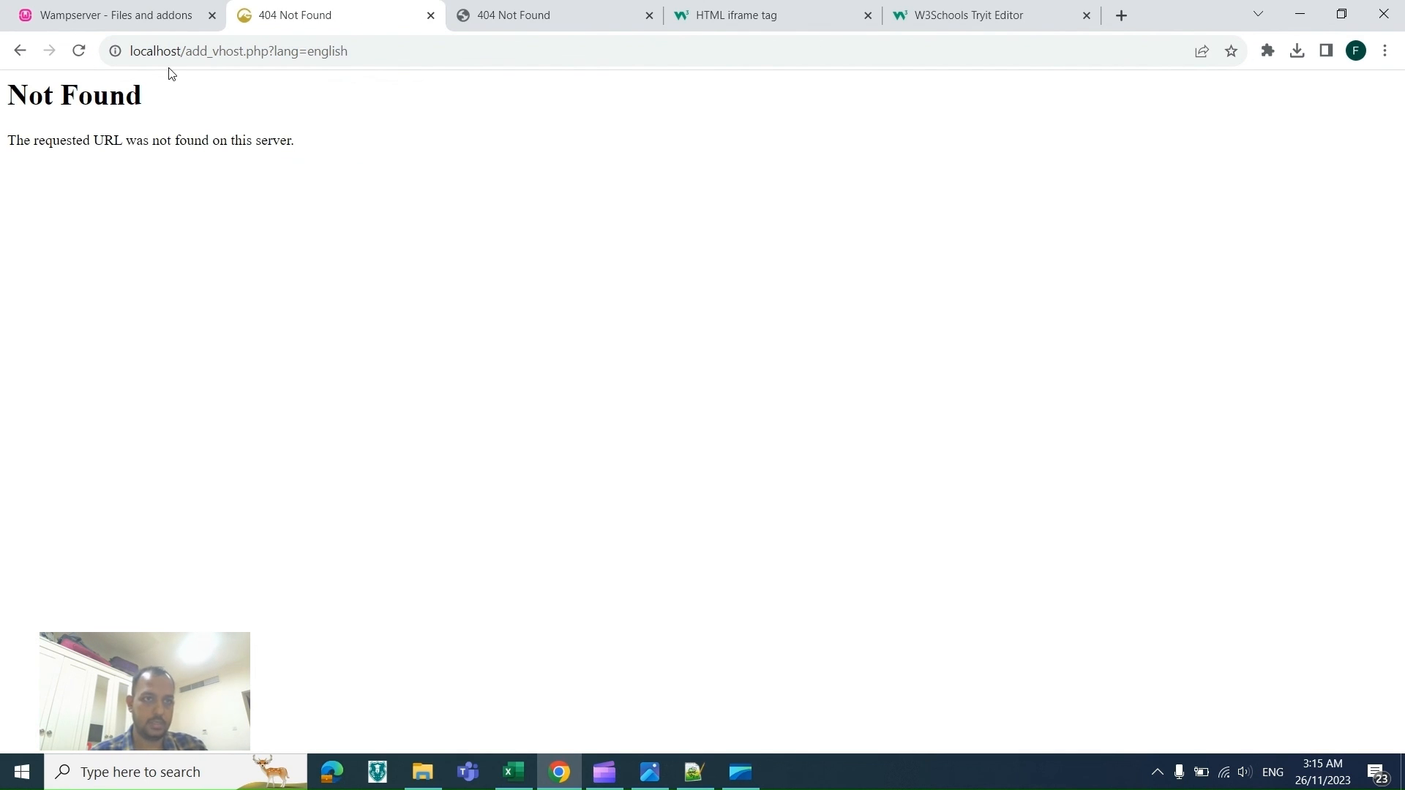
pyautogui.click(329, 62)
pyautogui.moveTo(349, 51); pyautogui.dragTo(193, 69)
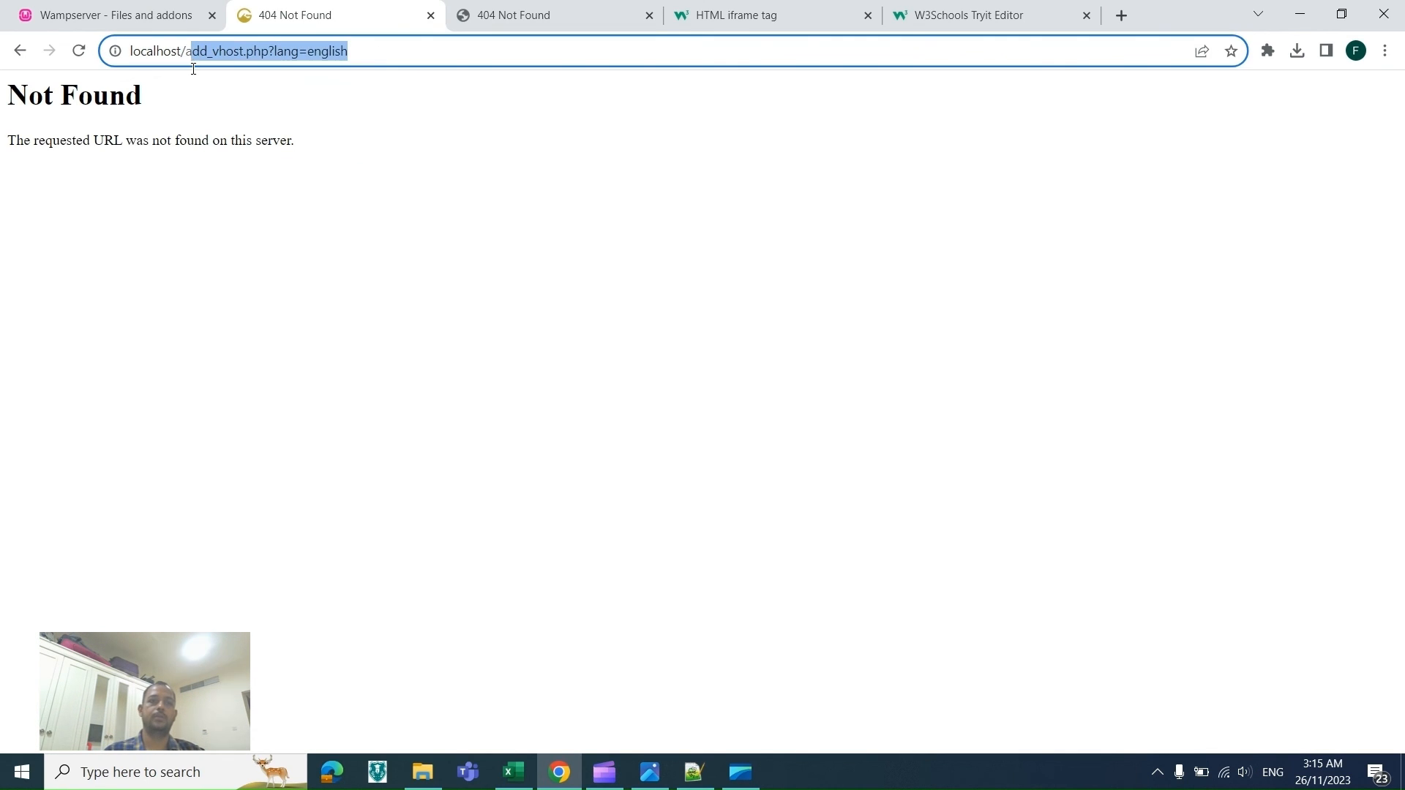
pyautogui.press('BackSpace')
pyautogui.press('BackSpace')
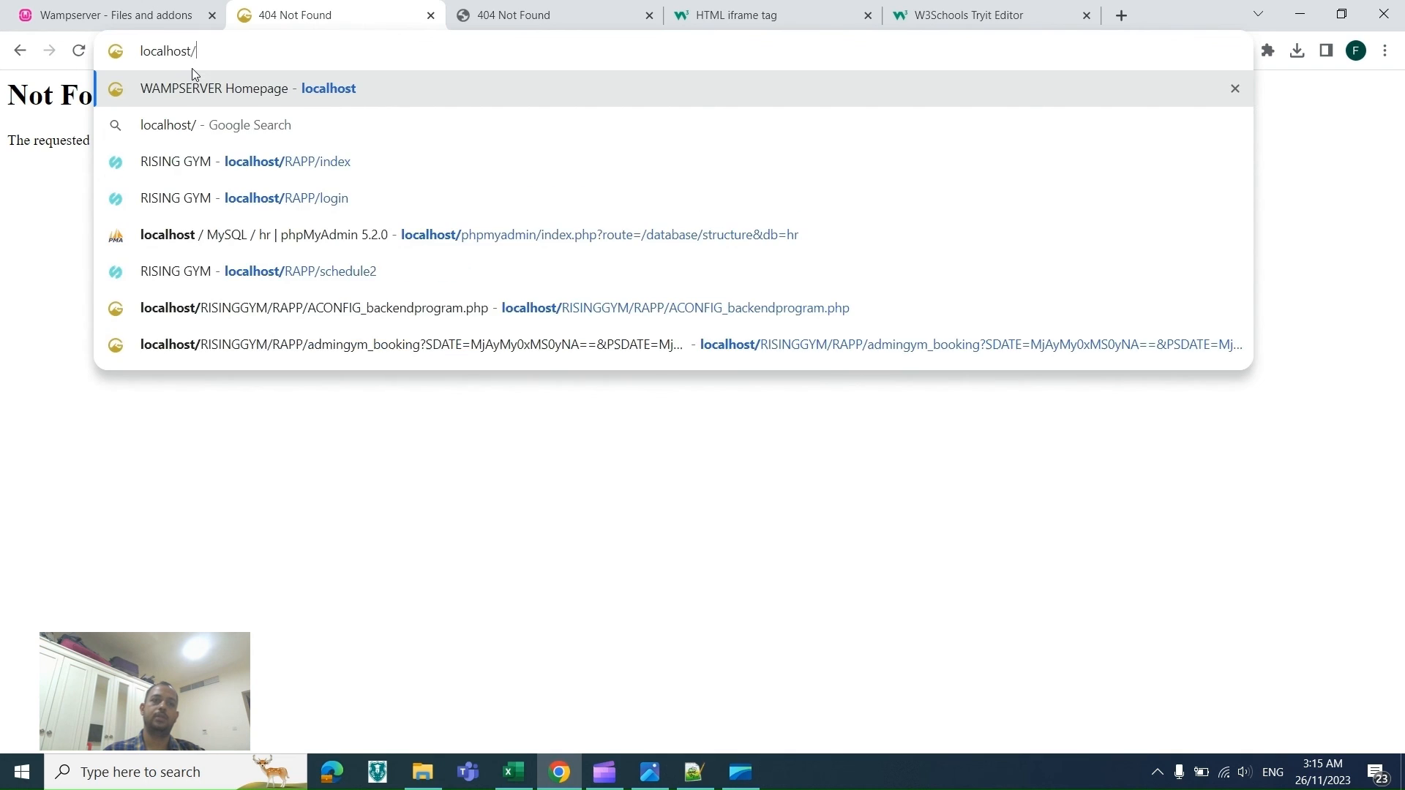
pyautogui.press('Return')
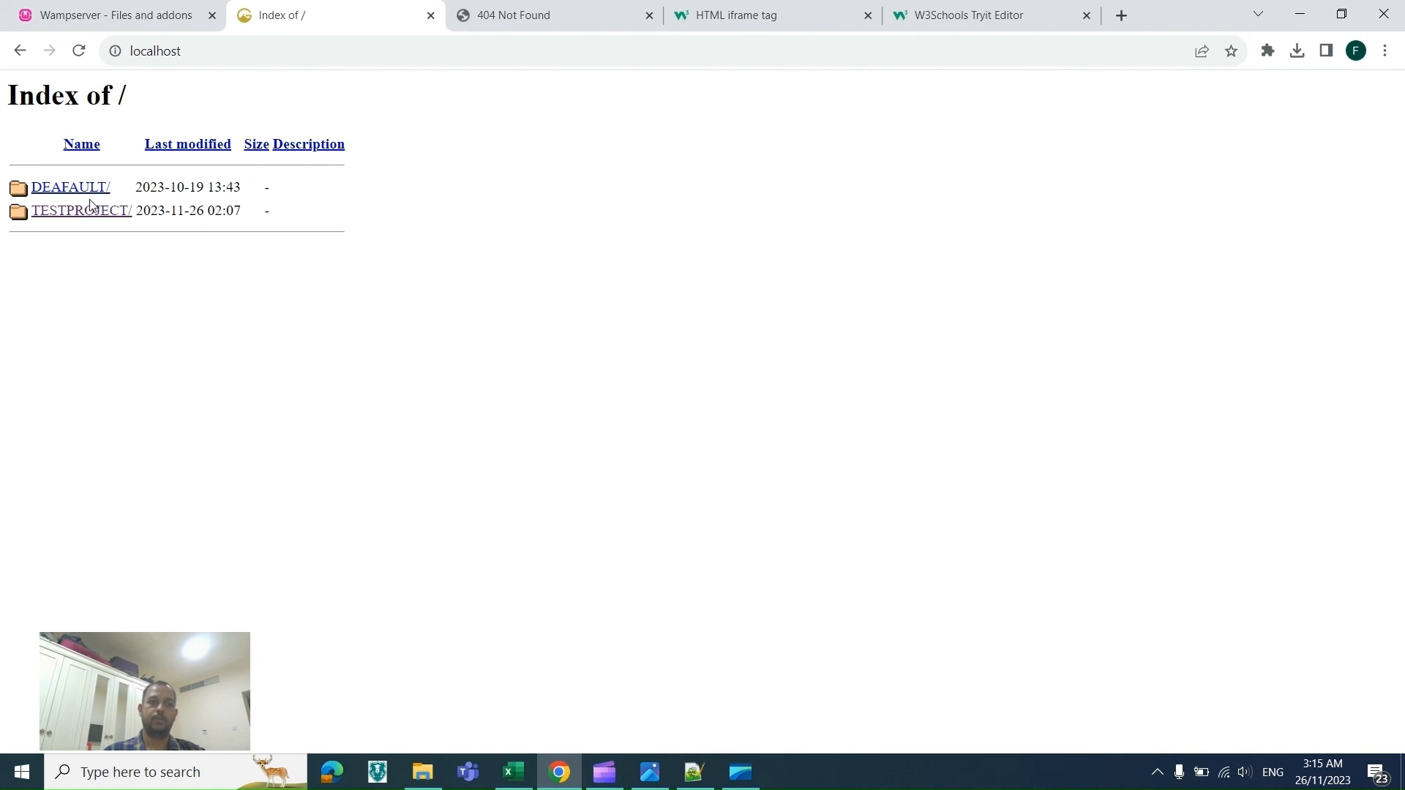
# Step: Open TESTPROJECT from the localhost index, return, and reload the listing
pyautogui.click(86, 215)
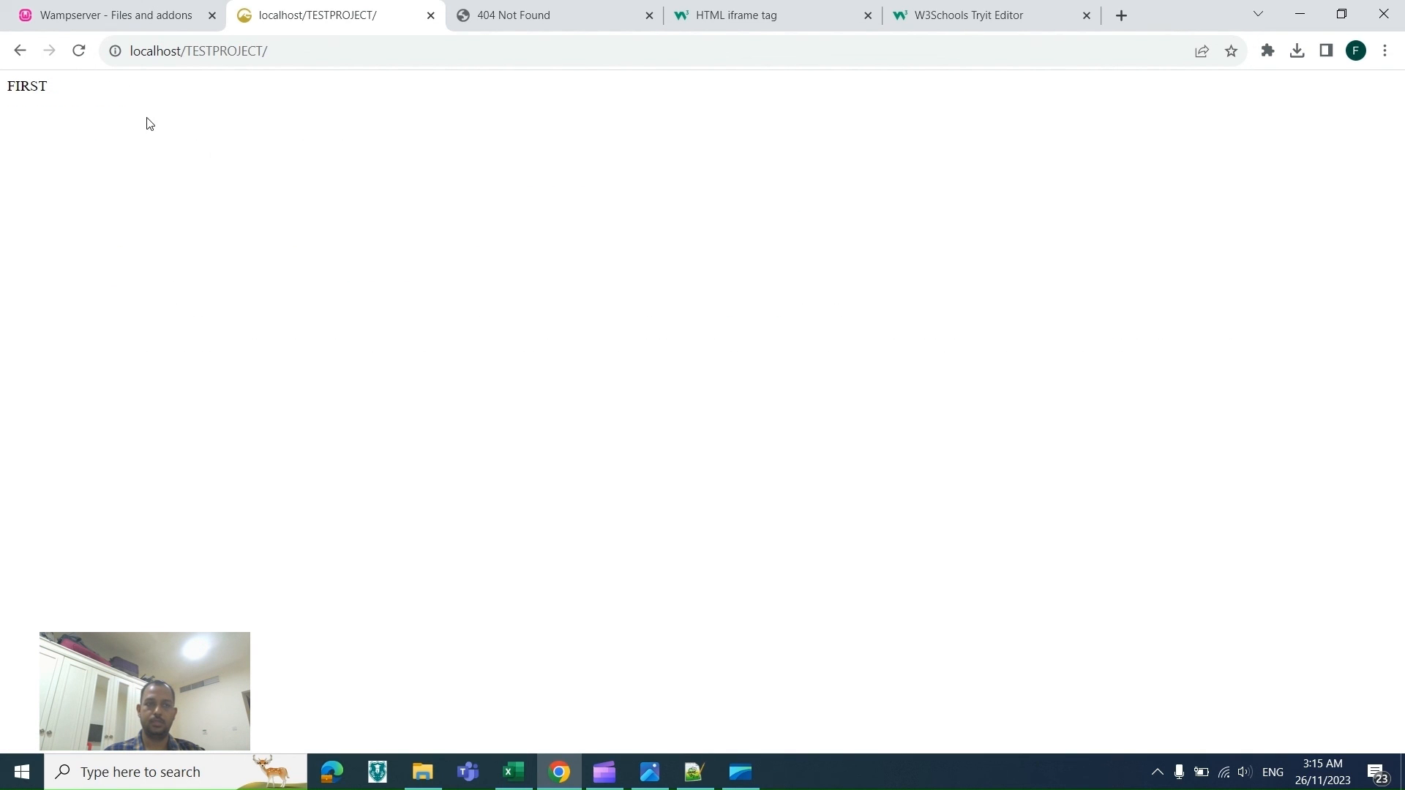
pyautogui.click(20, 51)
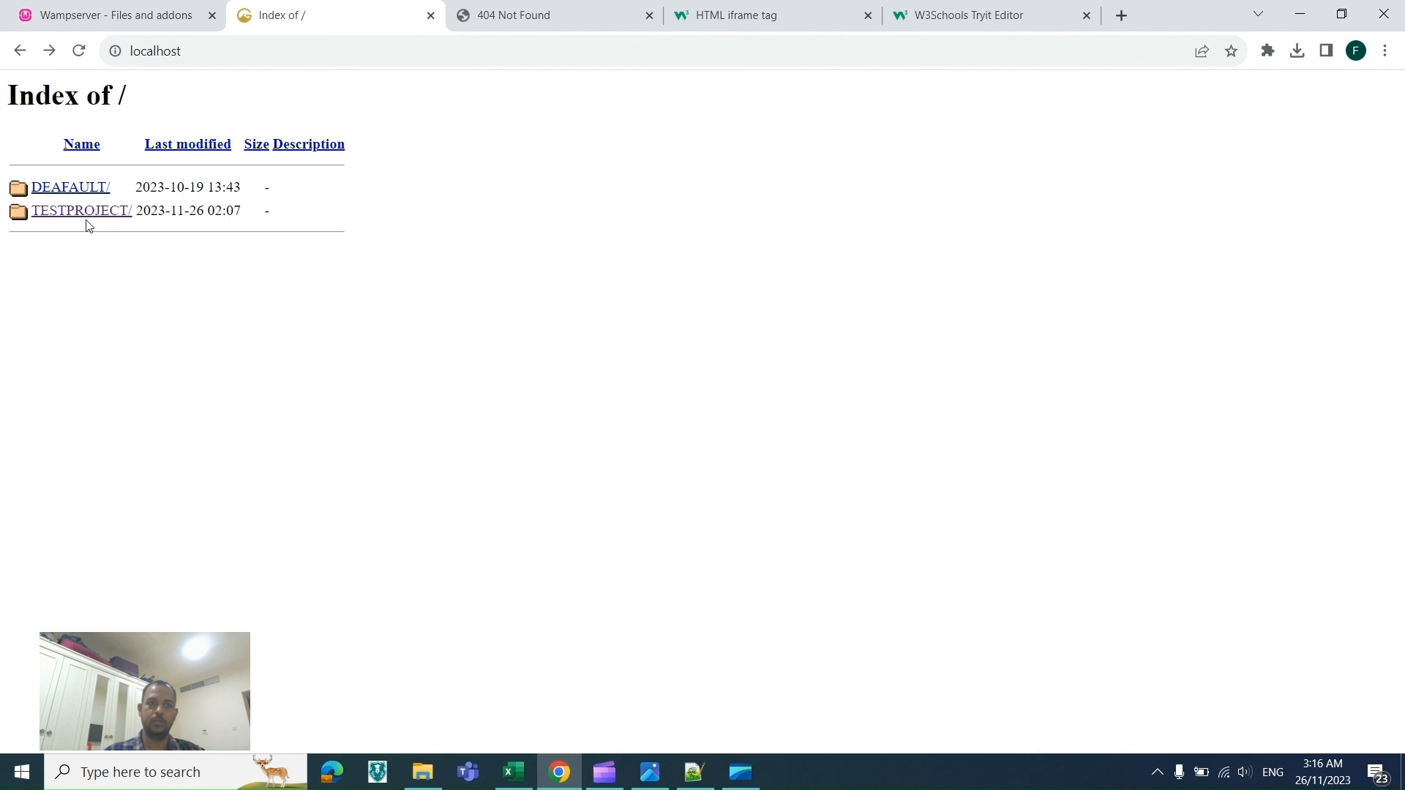
pyautogui.click(313, 58)
pyautogui.press('Return')
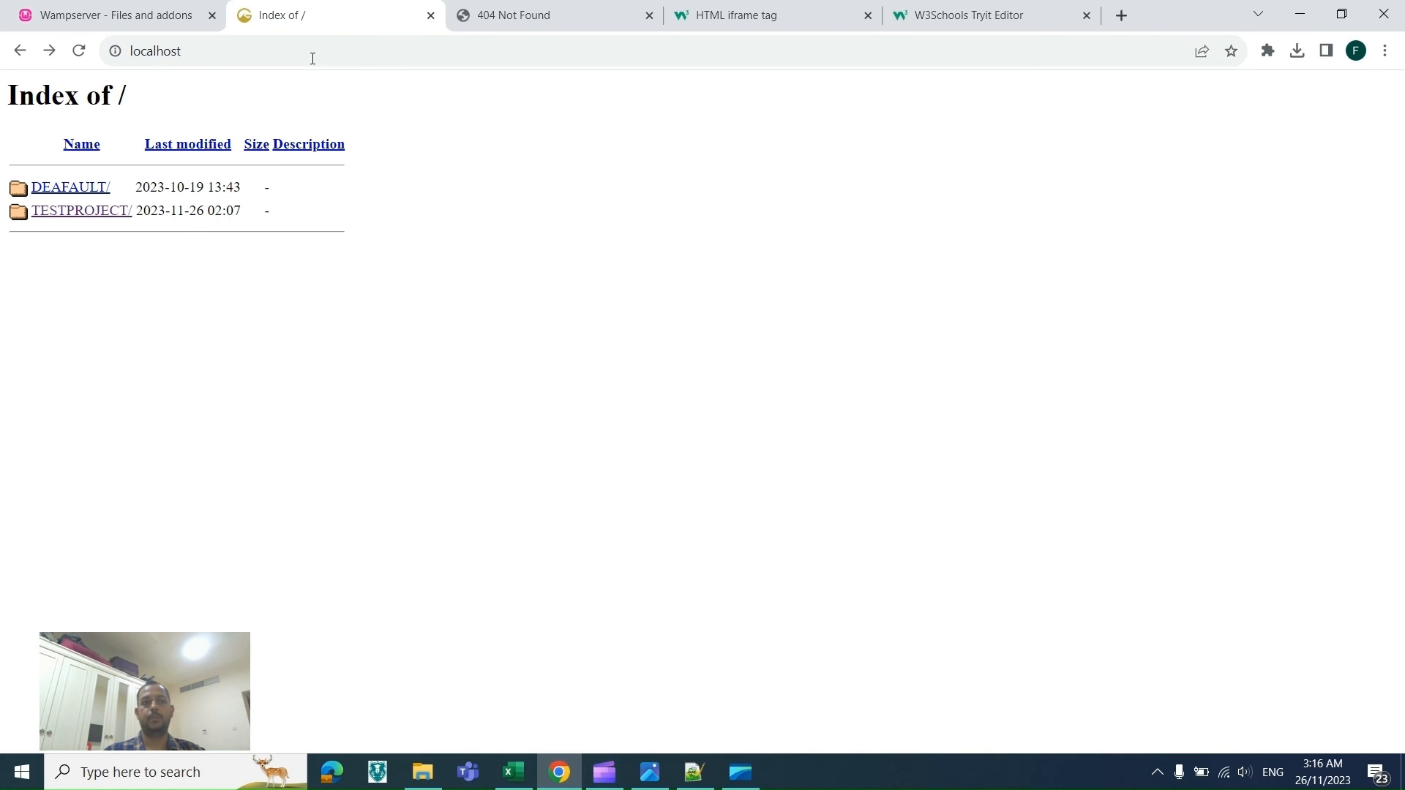
# Step: Reload the setuporg/ff error page to check the server signature line
pyautogui.click(532, 20)
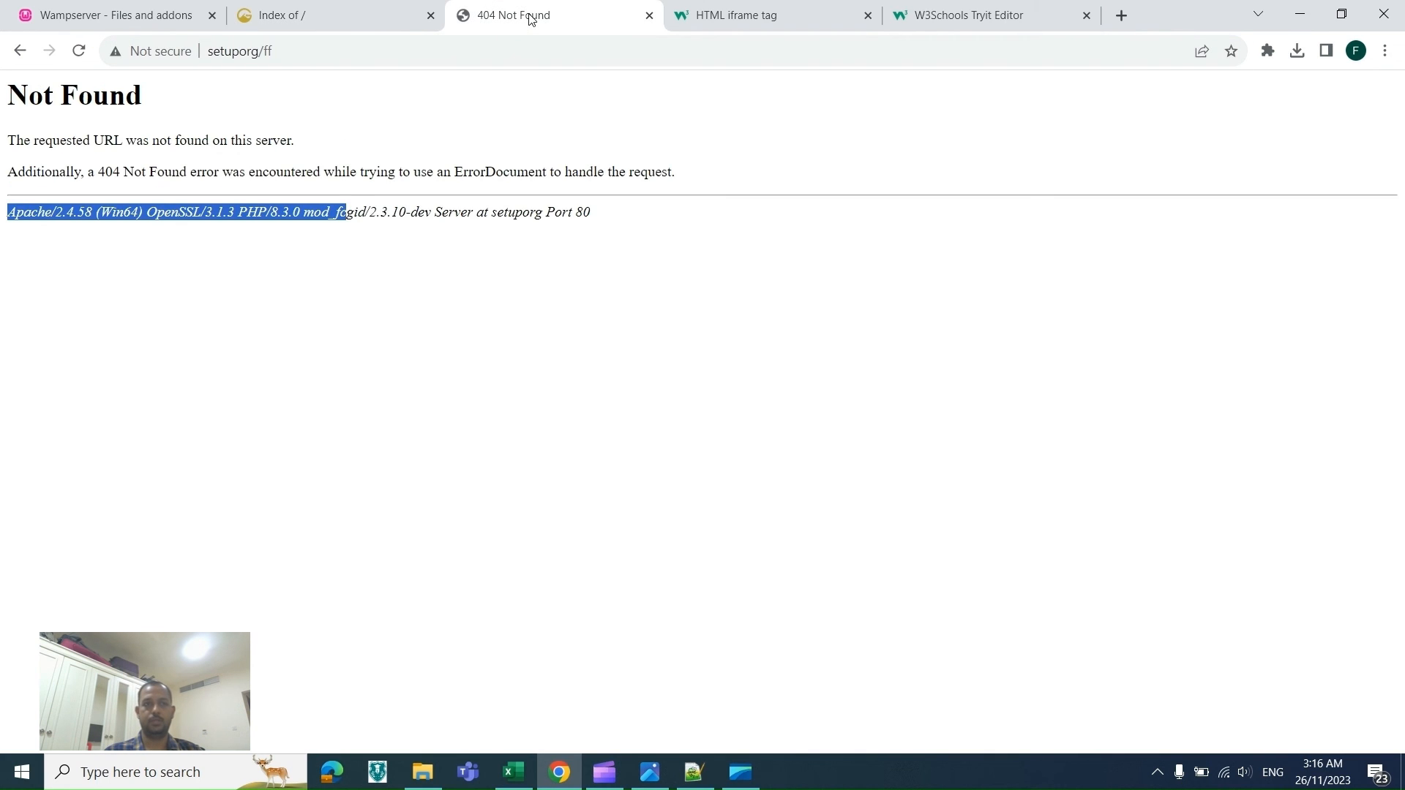
pyautogui.click(474, 58)
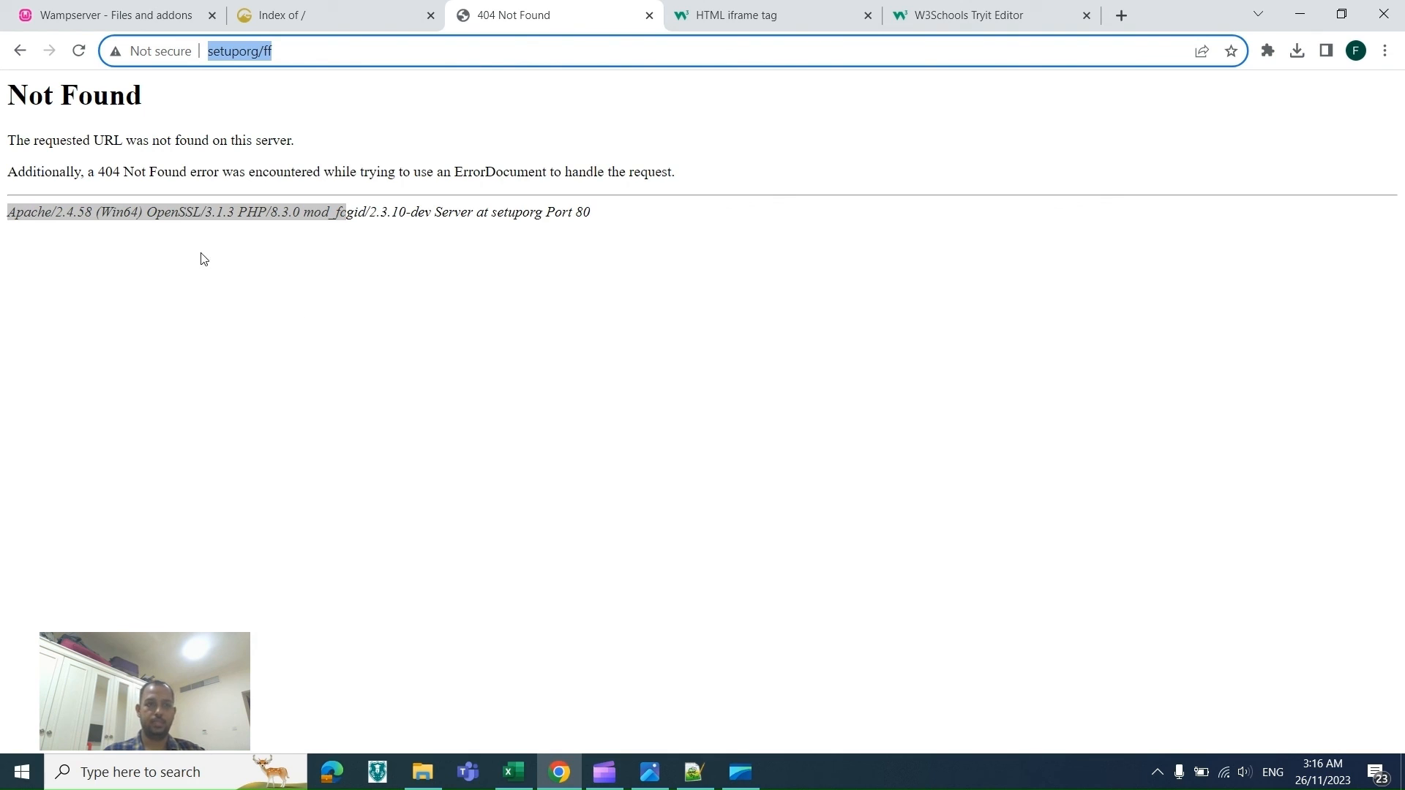
pyautogui.click(354, 55)
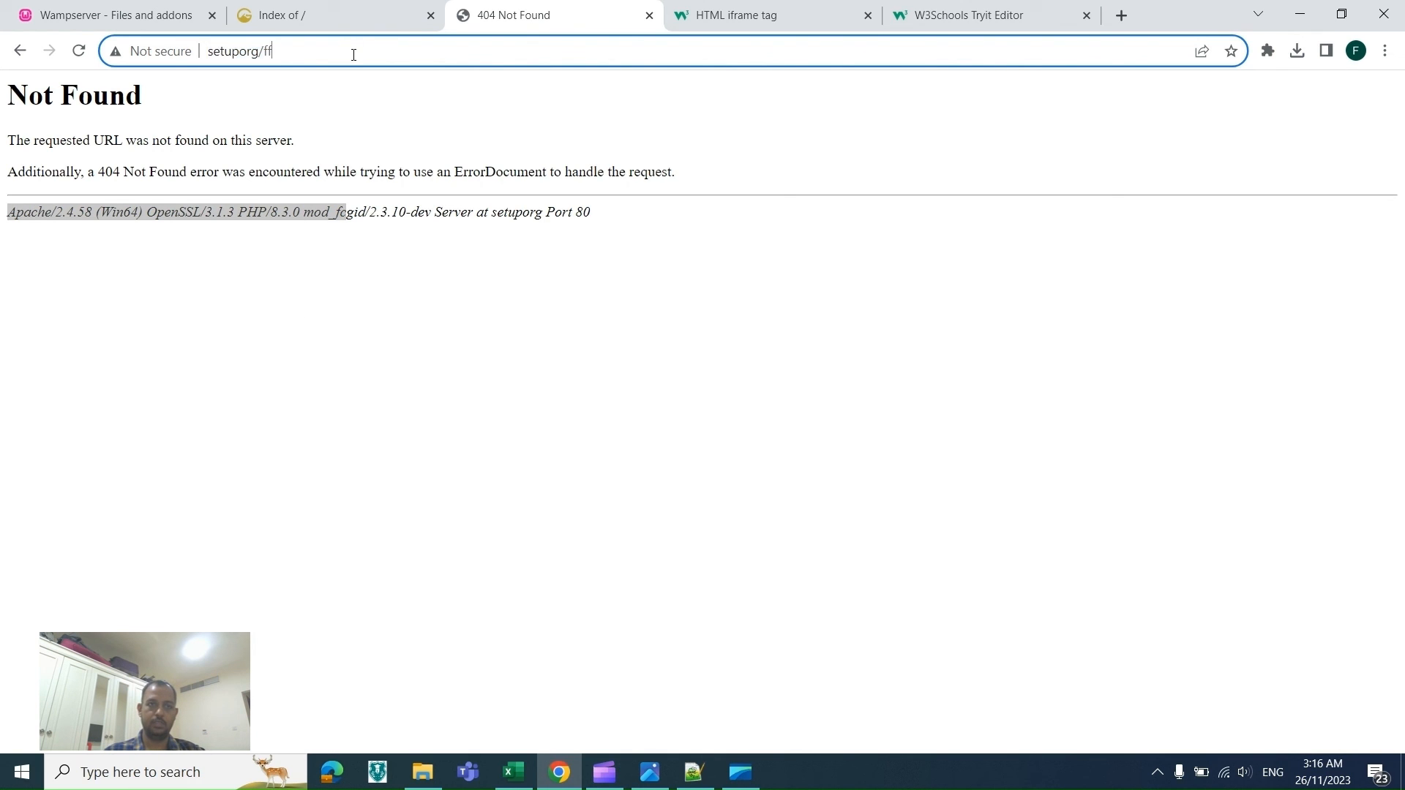
pyautogui.press('Return')
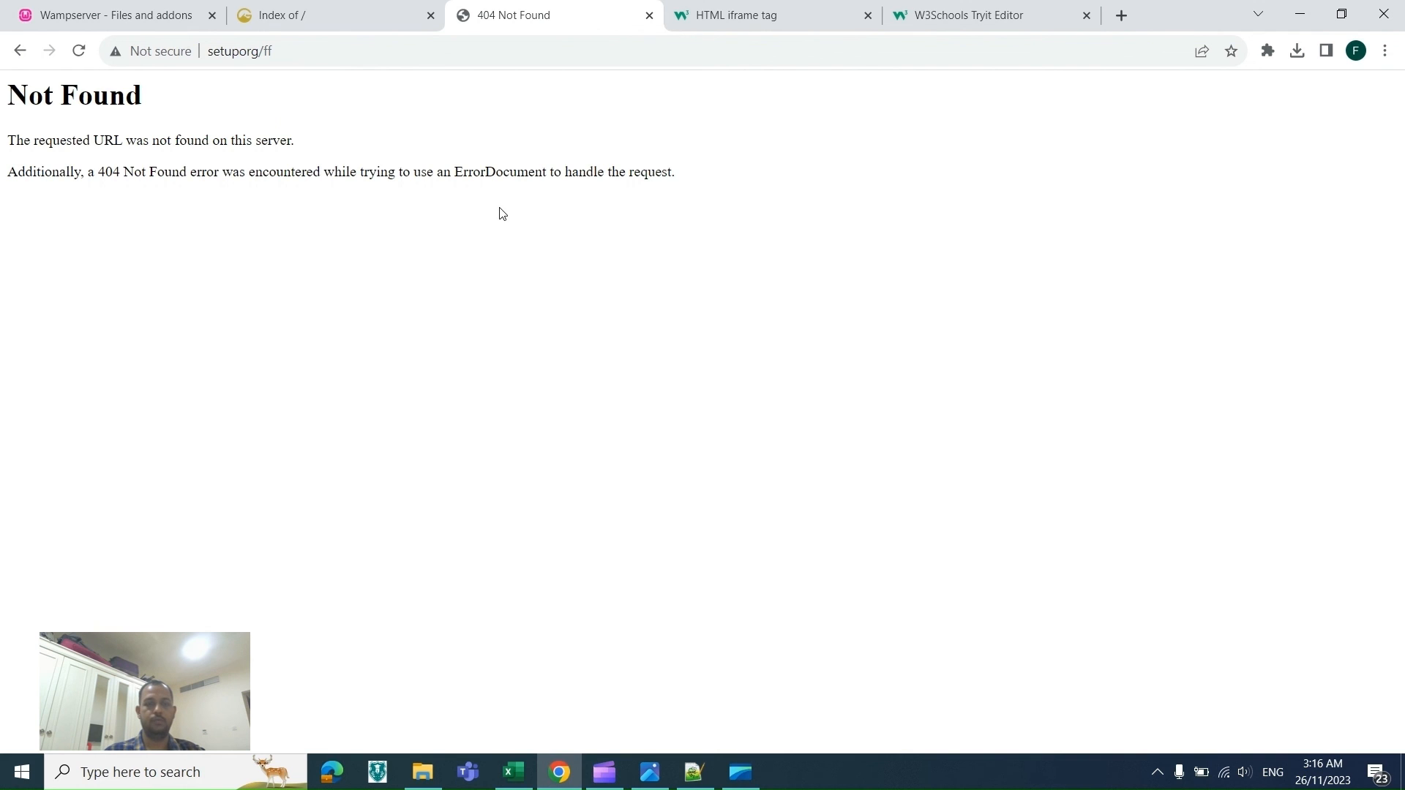
# Step: Scroll up through the setup spreadsheet back to its title row
pyautogui.hotkey('alt', 'Tab')
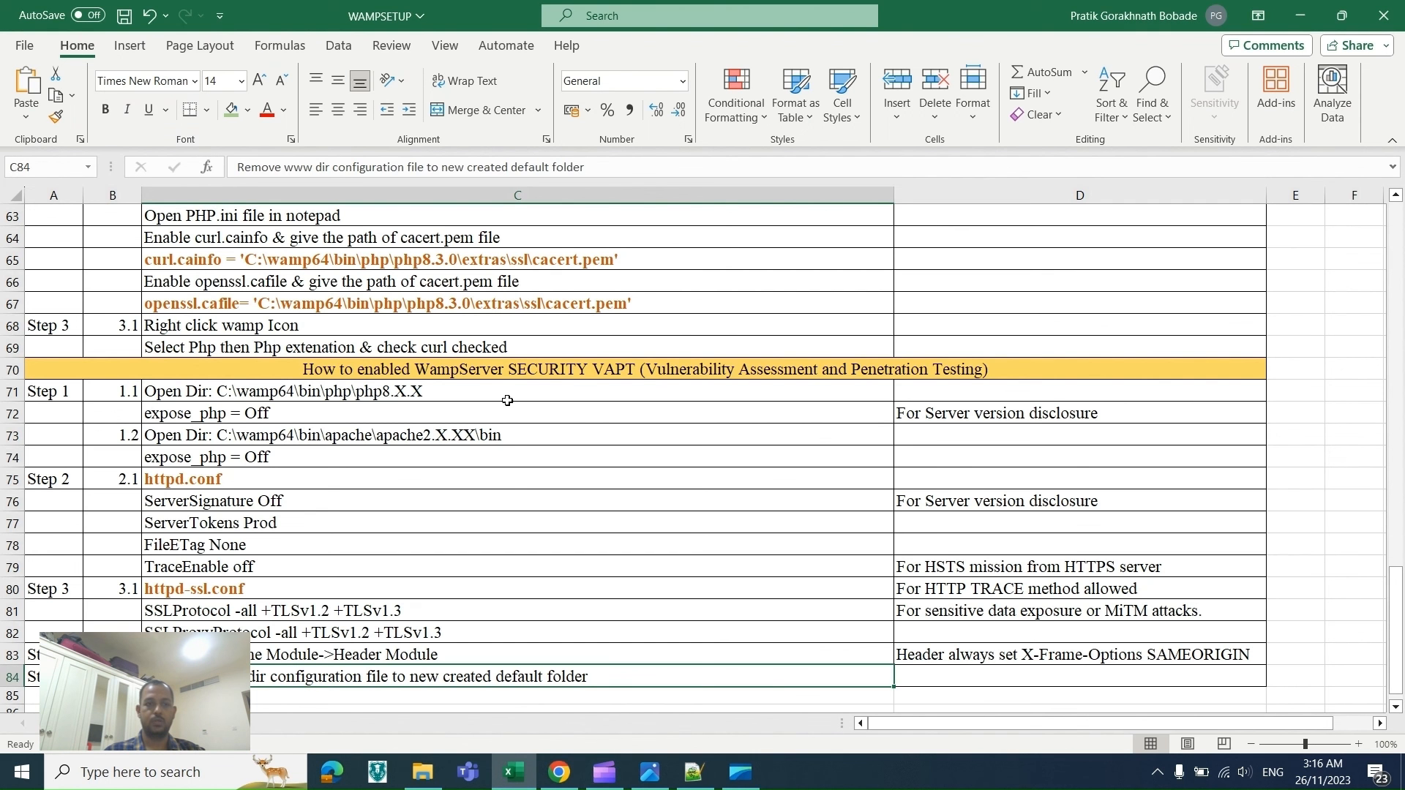
pyautogui.click(513, 483)
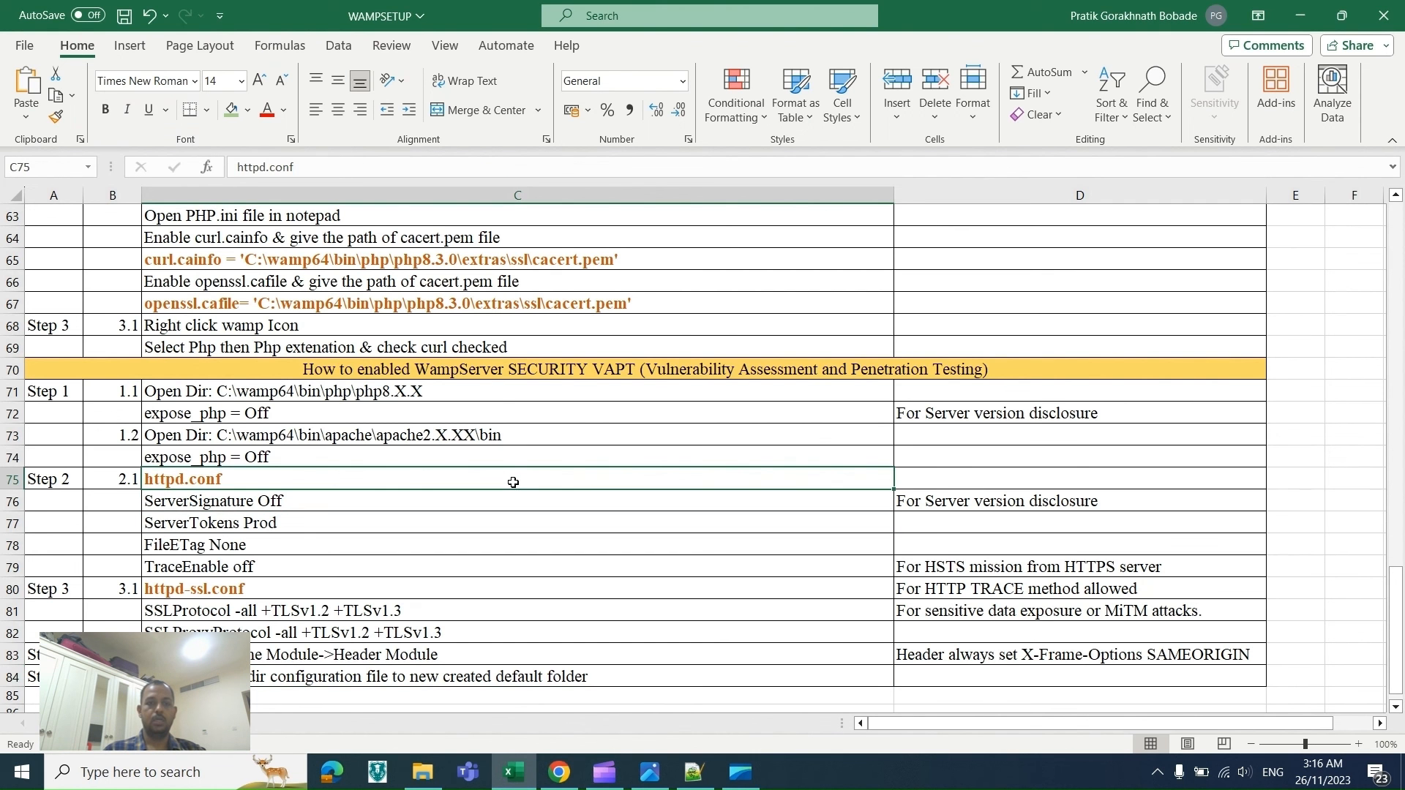
pyautogui.press('Down')
pyautogui.press('Down')
pyautogui.press('Down')
pyautogui.press('Down')
pyautogui.press('Down')
pyautogui.press('Down')
pyautogui.press('Down')
pyautogui.press('Down')
pyautogui.press('Down')
pyautogui.press('Down')
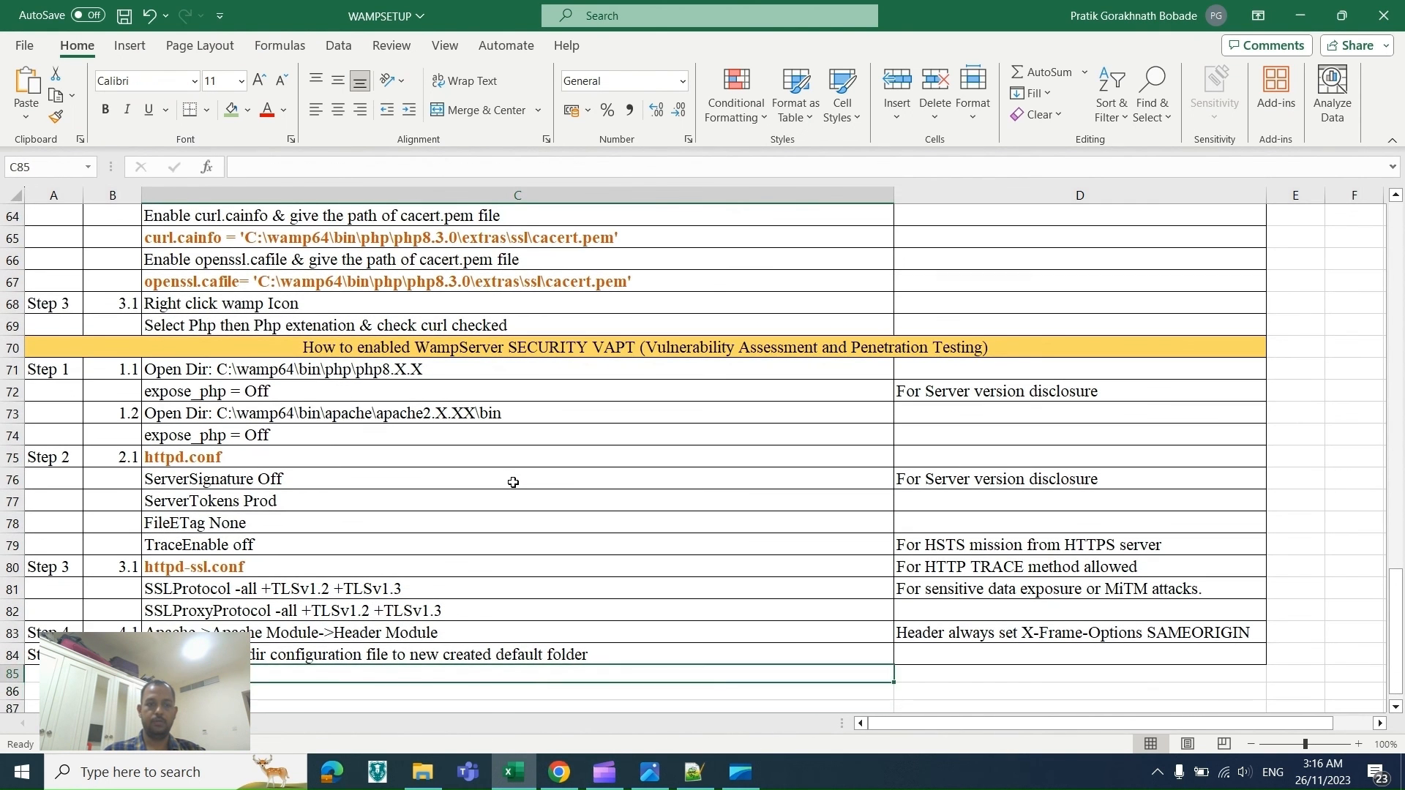
pyautogui.press('Up')
pyautogui.press('Up')
pyautogui.press('Up')
pyautogui.press('Up')
pyautogui.press('Up')
pyautogui.press('Up')
pyautogui.press('Up')
pyautogui.press('Up')
pyautogui.press('Up')
pyautogui.press('Up')
pyautogui.press('Up')
pyautogui.press('Up')
pyautogui.press('Up')
pyautogui.press('Up')
pyautogui.press('Up')
pyautogui.press('Up')
pyautogui.press('Up')
pyautogui.press('Up')
pyautogui.press('Up')
pyautogui.press('Up')
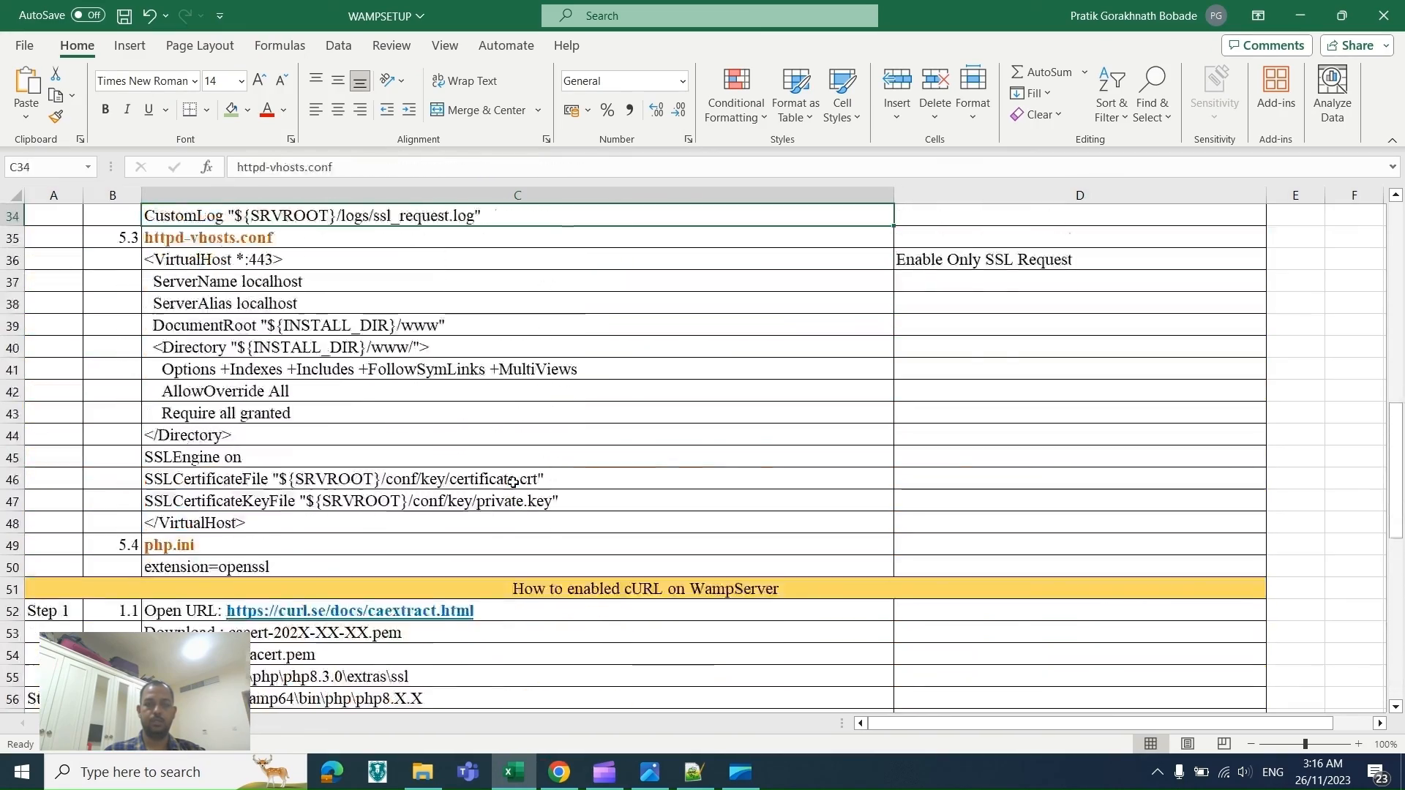
pyautogui.press('Up')
pyautogui.press('Up')
pyautogui.press('Up')
pyautogui.press('Up')
pyautogui.press('Up')
pyautogui.press('Up')
pyautogui.press('Up')
pyautogui.press('Up')
pyautogui.press('Up')
pyautogui.press('Up')
pyautogui.press('Up')
pyautogui.press('Up')
pyautogui.press('Up')
pyautogui.press('Up')
pyautogui.press('Up')
pyautogui.press('Up')
pyautogui.press('Up')
pyautogui.press('Up')
pyautogui.press('Up')
pyautogui.press('Up')
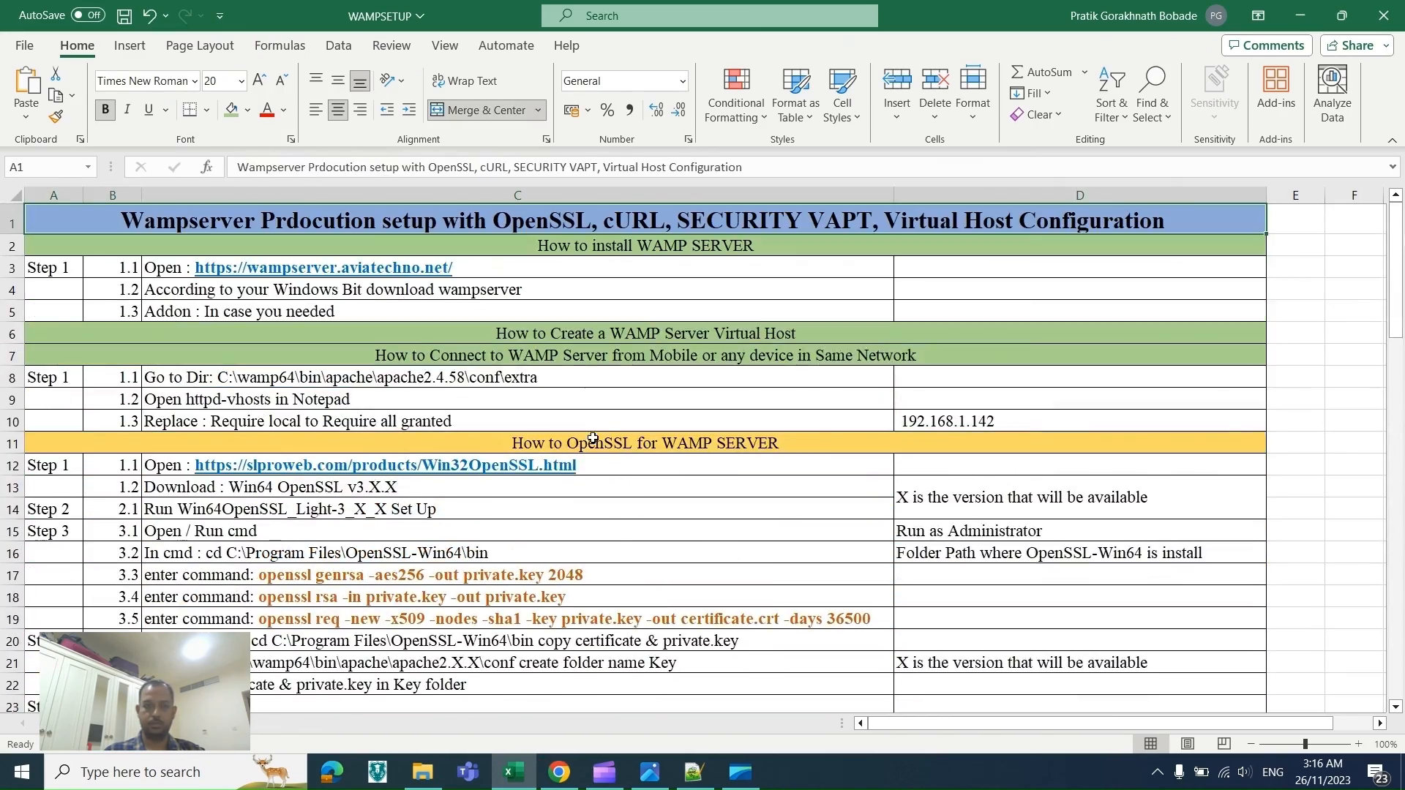